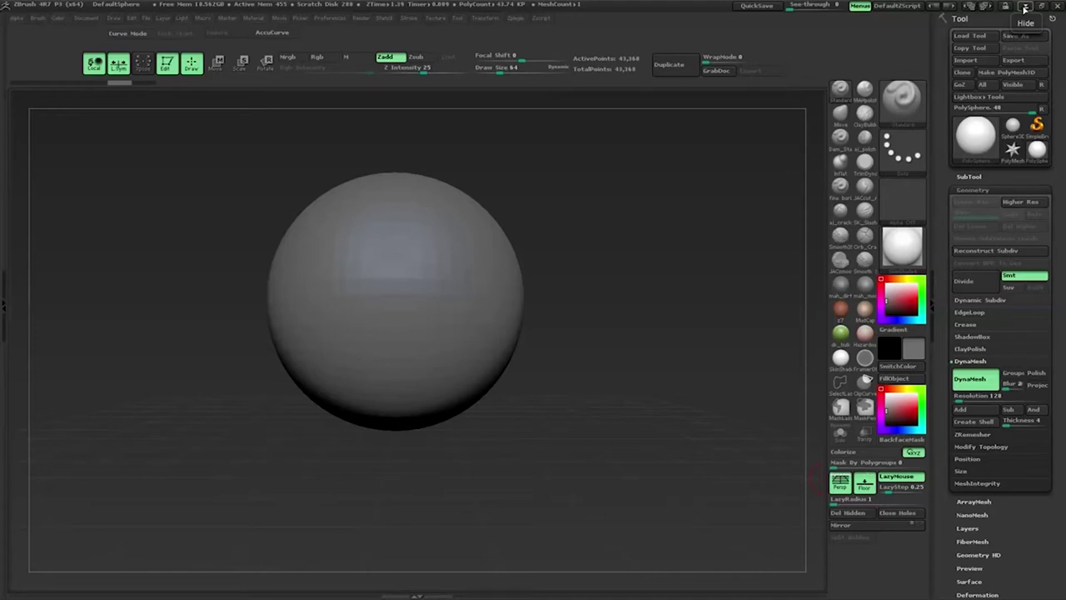
# Step: Enlarge the PolySphere in view, give it a light grey MatCap, and pinch its lower sides with Move
pyautogui.keyDown('alt'); pyautogui.moveTo(618, 199); pyautogui.dragTo(681, 200); pyautogui.keyUp('alt')
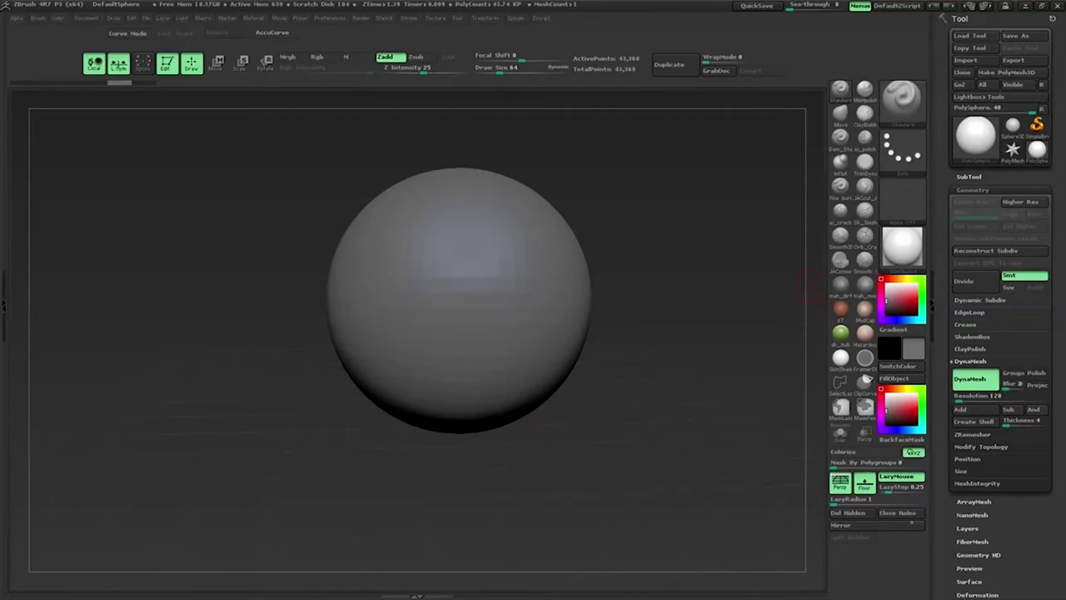
pyautogui.keyDown('ctrl'); pyautogui.moveTo(645, 211); pyautogui.dragTo(656, 230); pyautogui.keyUp('ctrl')
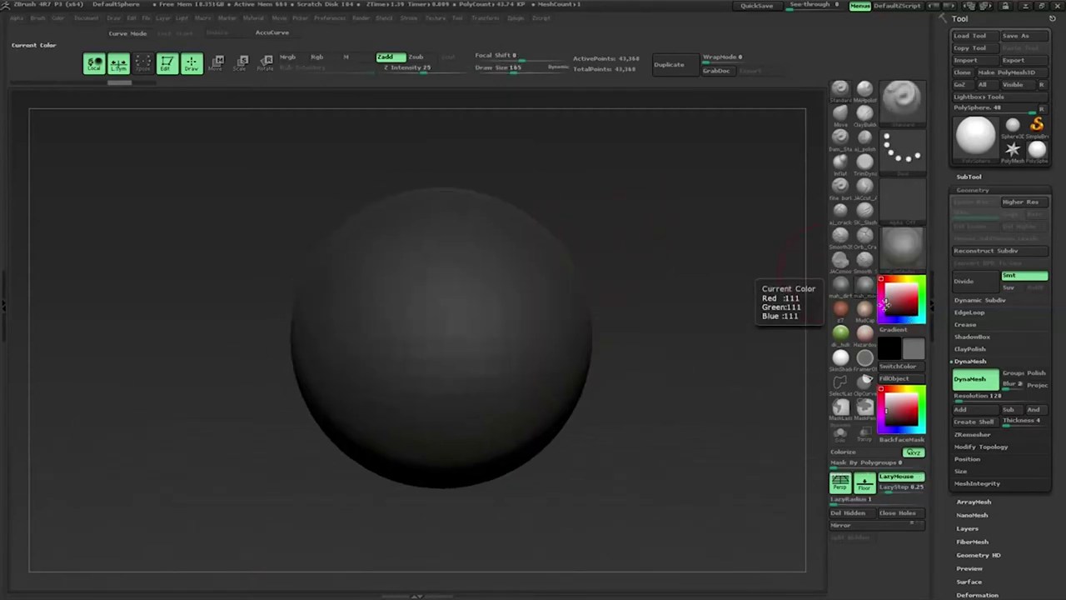
pyautogui.click(864, 308)
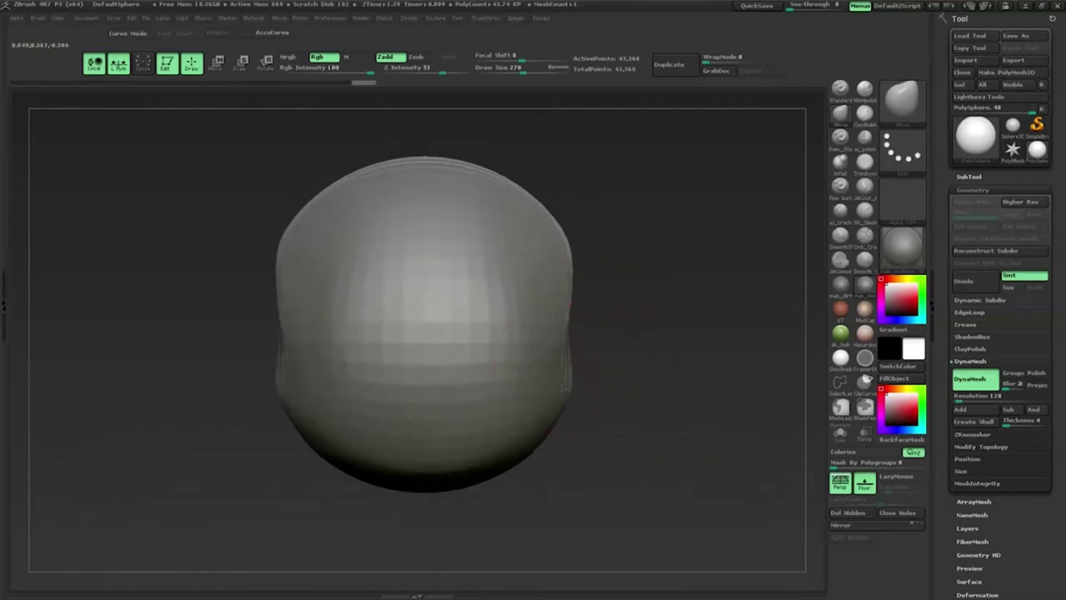
pyautogui.moveTo(590, 405); pyautogui.dragTo(573, 388)
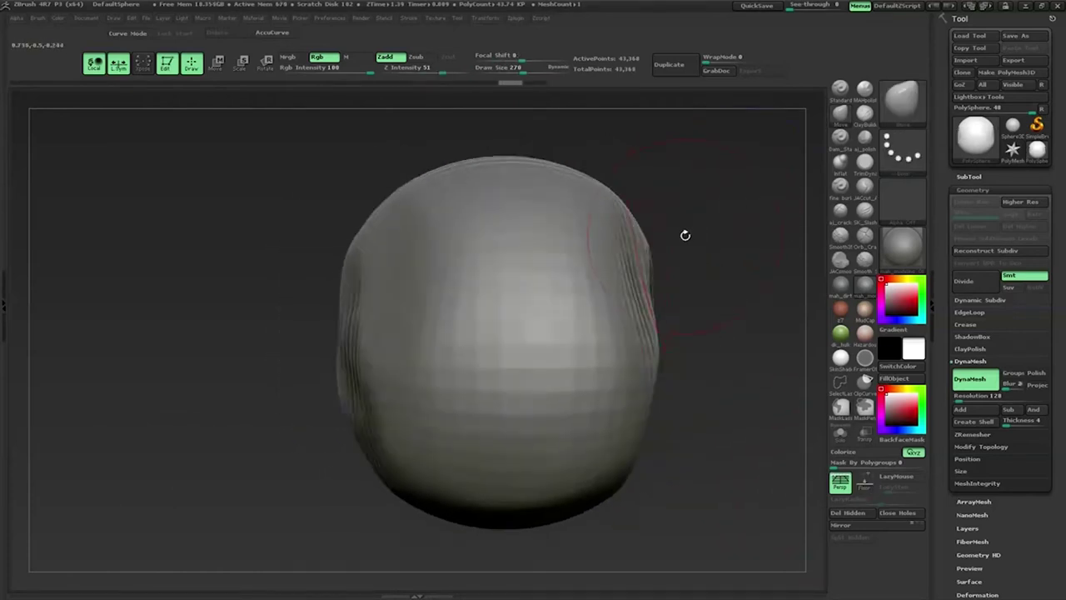
# Step: Orbit the pinched sculpt around to a straight-on view to check its shape
pyautogui.moveTo(721, 200); pyautogui.dragTo(604, 290)
pyautogui.moveTo(758, 162)
pyautogui.keyDown('shift'); pyautogui.mouseDown()
pyautogui.moveTo(552, 351)
pyautogui.moveTo(623, 274)
pyautogui.moveTo(608, 230)
pyautogui.moveTo(475, 291)
pyautogui.moveTo(686, 250)
pyautogui.mouseUp(); pyautogui.keyUp('shift')
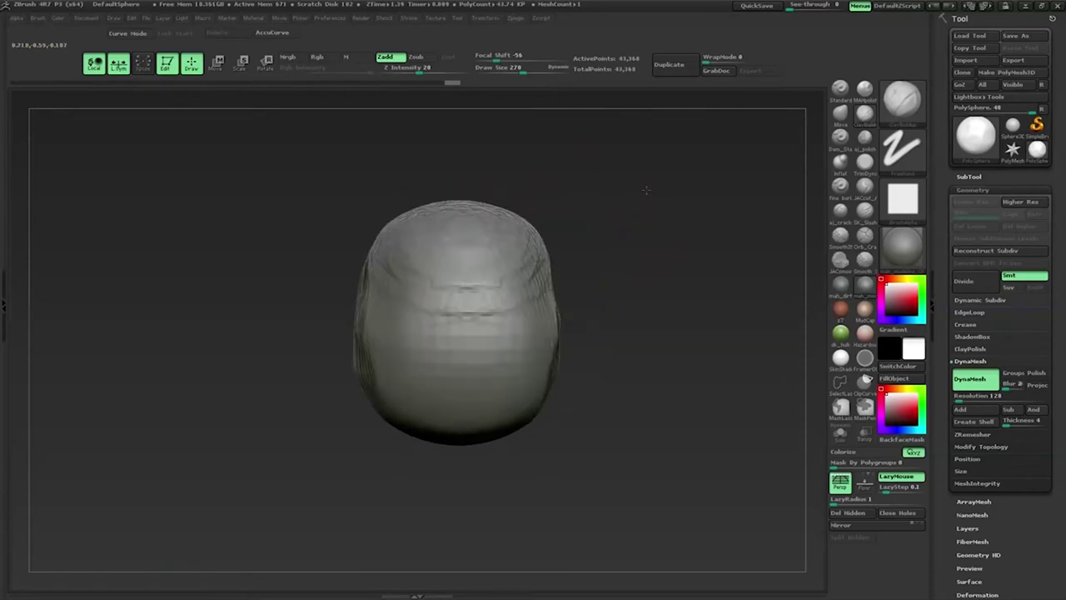
pyautogui.press('space')
# Step: Set the brush size to about 192, switch to the Move brush, and face the head front-on
pyautogui.moveTo(560, 273); pyautogui.dragTo(543, 273)
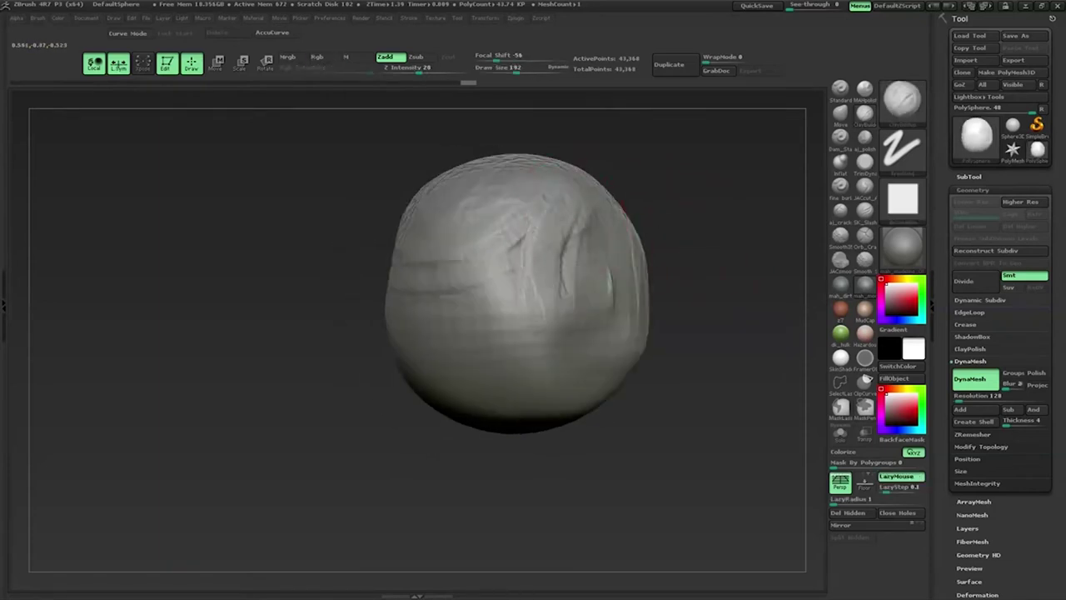
pyautogui.moveTo(666, 217); pyautogui.dragTo(641, 218)
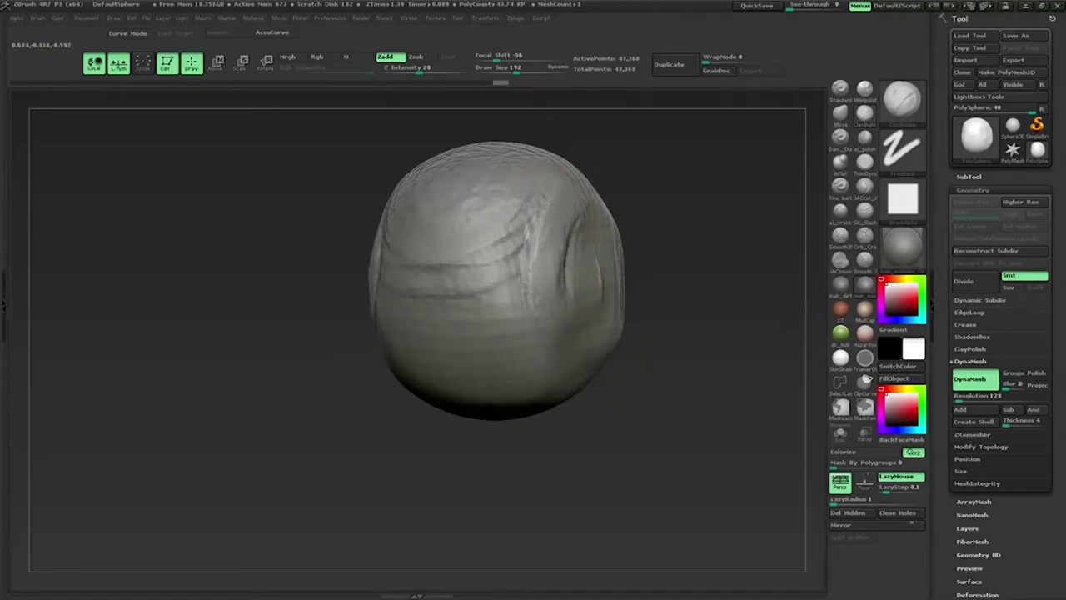
pyautogui.moveTo(671, 209); pyautogui.dragTo(841, 122)
pyautogui.click(841, 122)
pyautogui.press('space')
pyautogui.moveTo(516, 400)
pyautogui.mouseDown()
pyautogui.moveTo(466, 392)
pyautogui.moveTo(379, 407)
pyautogui.moveTo(373, 466)
pyautogui.mouseUp()
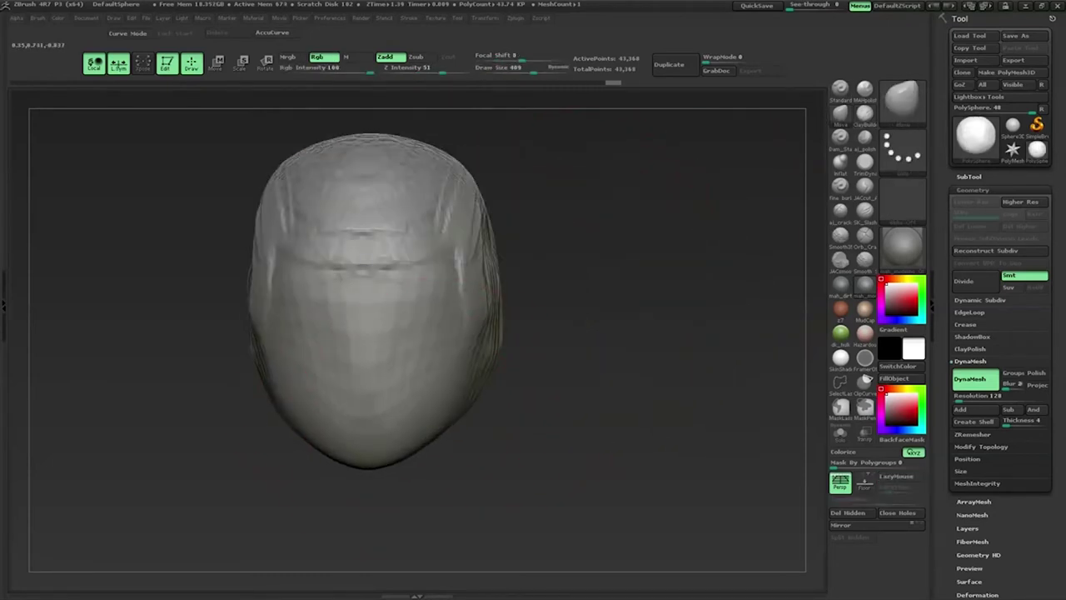
# Step: Resize the brush to about 214 and switch to a finer carving brush aimed at the eye socket
pyautogui.moveTo(533, 283)
pyautogui.mouseDown()
pyautogui.moveTo(614, 290)
pyautogui.moveTo(524, 297)
pyautogui.moveTo(583, 275)
pyautogui.mouseUp()
pyautogui.press('space')
pyautogui.press('1')
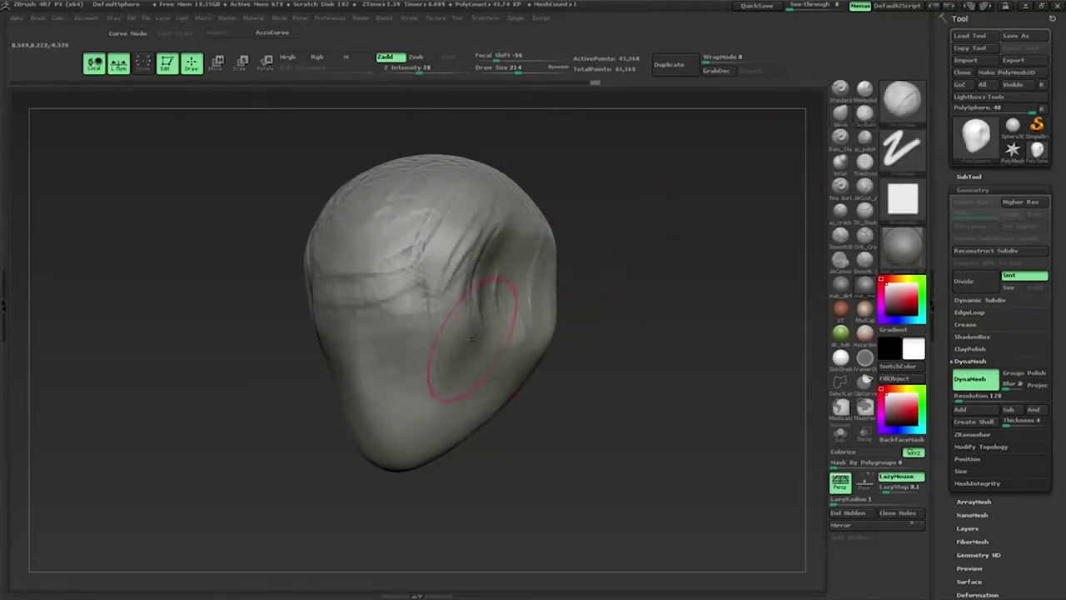
pyautogui.moveTo(512, 258)
pyautogui.mouseDown()
pyautogui.moveTo(464, 321)
pyautogui.moveTo(433, 330)
pyautogui.mouseUp()
pyautogui.press('space')
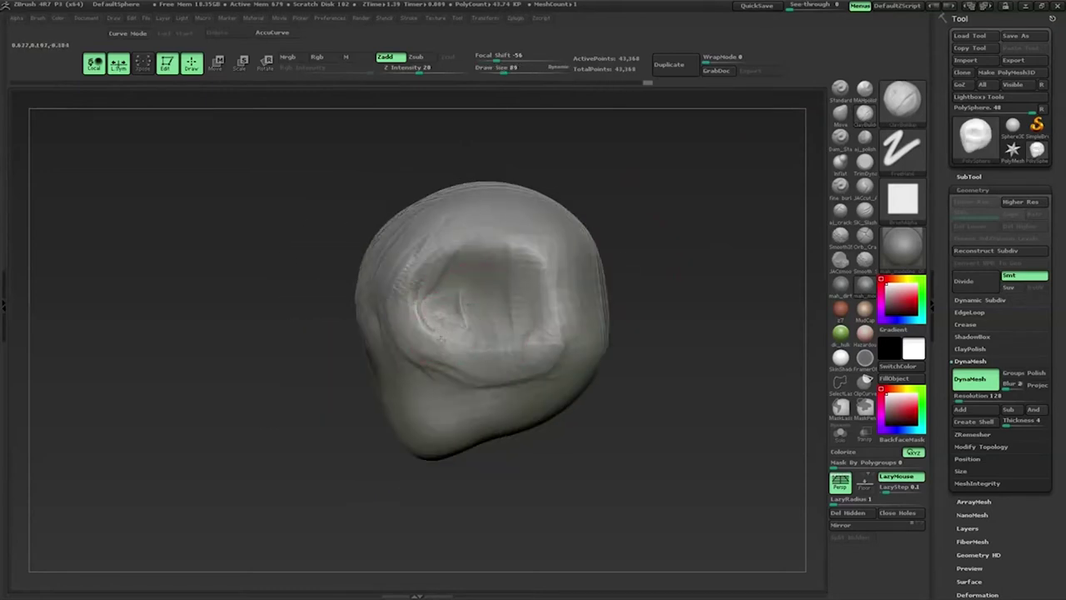
pyautogui.moveTo(511, 345)
pyautogui.mouseDown()
pyautogui.moveTo(488, 337)
pyautogui.moveTo(525, 354)
pyautogui.mouseUp()
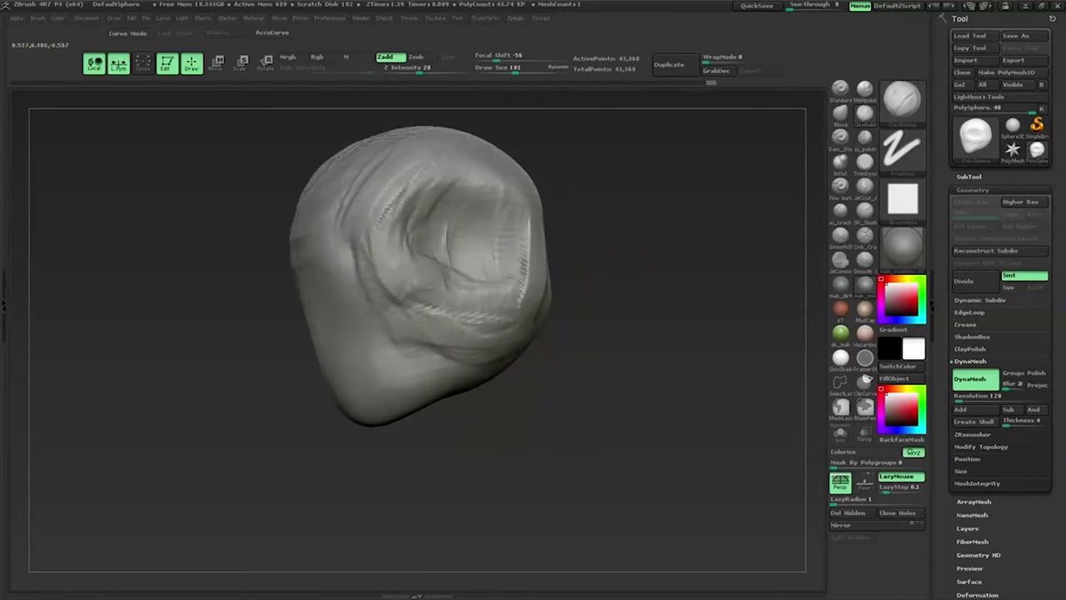
pyautogui.moveTo(600, 316)
pyautogui.mouseDown()
pyautogui.moveTo(714, 281)
pyautogui.moveTo(582, 275)
pyautogui.mouseUp()
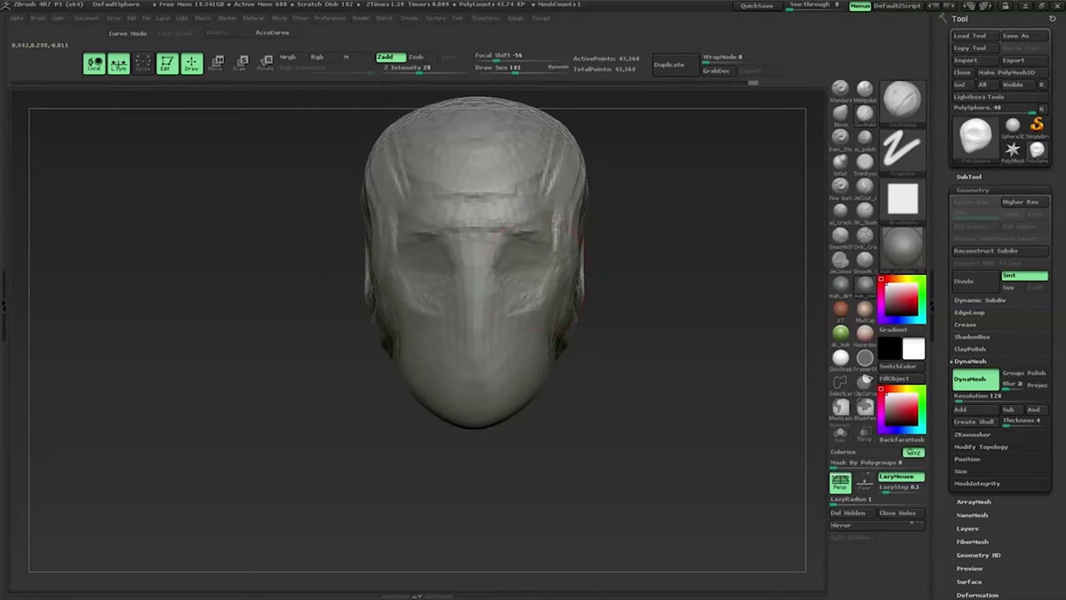
# Step: Carve the eye sockets deeper, sharpen the brow, and start forehead creases at size 122
pyautogui.moveTo(522, 265); pyautogui.dragTo(531, 255)
pyautogui.moveTo(633, 283)
pyautogui.mouseDown()
pyautogui.moveTo(657, 288)
pyautogui.moveTo(658, 316)
pyautogui.mouseUp()
pyautogui.press('space')
pyautogui.moveTo(500, 200); pyautogui.dragTo(541, 196)
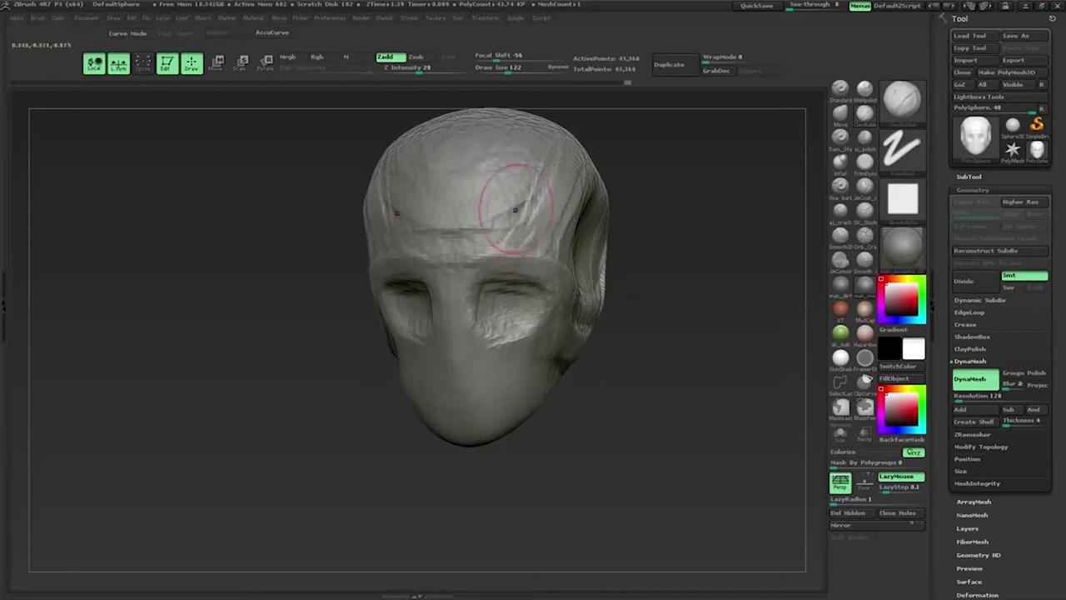
# Step: Add crease strokes across the forehead with the brush at size 102
pyautogui.moveTo(658, 316); pyautogui.dragTo(658, 288)
pyautogui.moveTo(433, 200); pyautogui.dragTo(499, 208)
pyautogui.moveTo(633, 250)
pyautogui.mouseDown()
pyautogui.moveTo(655, 214)
pyautogui.moveTo(733, 233)
pyautogui.mouseUp()
pyautogui.moveTo(519, 209)
pyautogui.mouseDown()
pyautogui.moveTo(408, 250)
pyautogui.moveTo(452, 202)
pyautogui.mouseUp()
pyautogui.moveTo(733, 234); pyautogui.dragTo(750, 250)
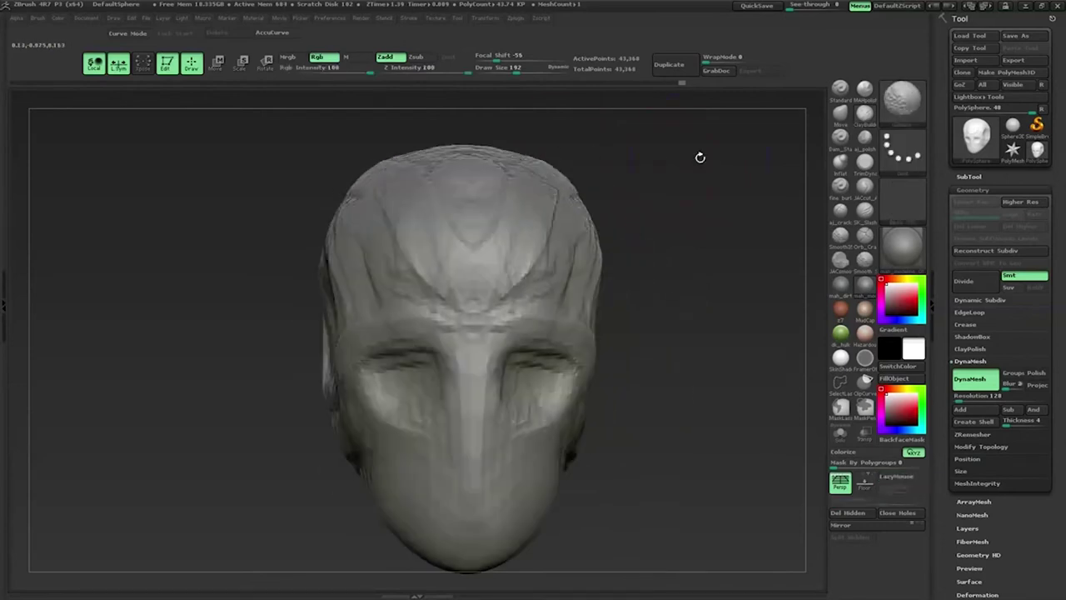
pyautogui.keyDown('alt'); pyautogui.moveTo(583, 225); pyautogui.dragTo(548, 258); pyautogui.keyUp('alt')
# Step: Raise a ridge along the nose bridge and reshape and deepen the cheek folds beside the nose
pyautogui.moveTo(484, 296); pyautogui.dragTo(500, 204)
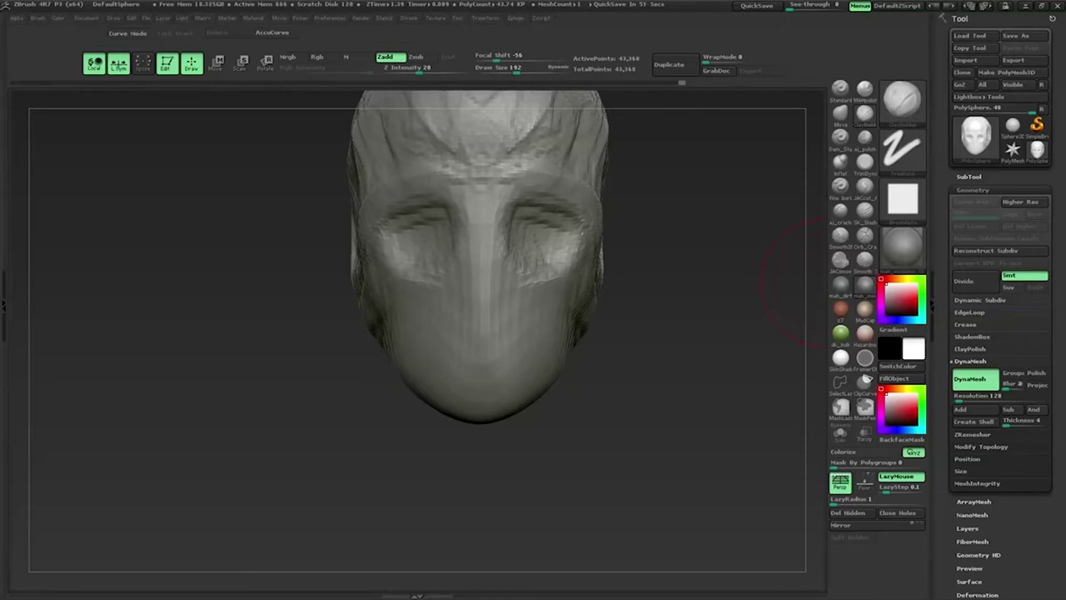
pyautogui.moveTo(795, 283)
pyautogui.keyDown('alt'); pyautogui.mouseDown()
pyautogui.moveTo(671, 226)
pyautogui.moveTo(537, 287)
pyautogui.moveTo(508, 246)
pyautogui.mouseUp(); pyautogui.keyUp('alt')
pyautogui.moveTo(533, 304)
pyautogui.mouseDown()
pyautogui.moveTo(528, 337)
pyautogui.moveTo(500, 366)
pyautogui.mouseUp()
pyautogui.moveTo(529, 275); pyautogui.dragTo(479, 241)
pyautogui.moveTo(511, 339)
pyautogui.mouseDown()
pyautogui.moveTo(575, 266)
pyautogui.moveTo(558, 332)
pyautogui.mouseUp()
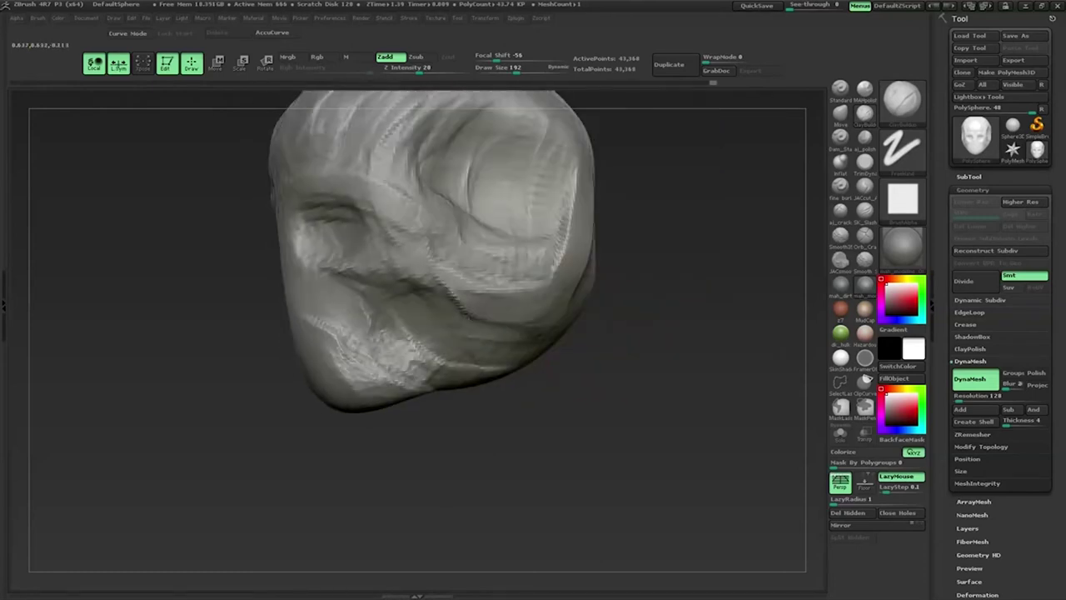
pyautogui.moveTo(491, 333); pyautogui.dragTo(619, 366)
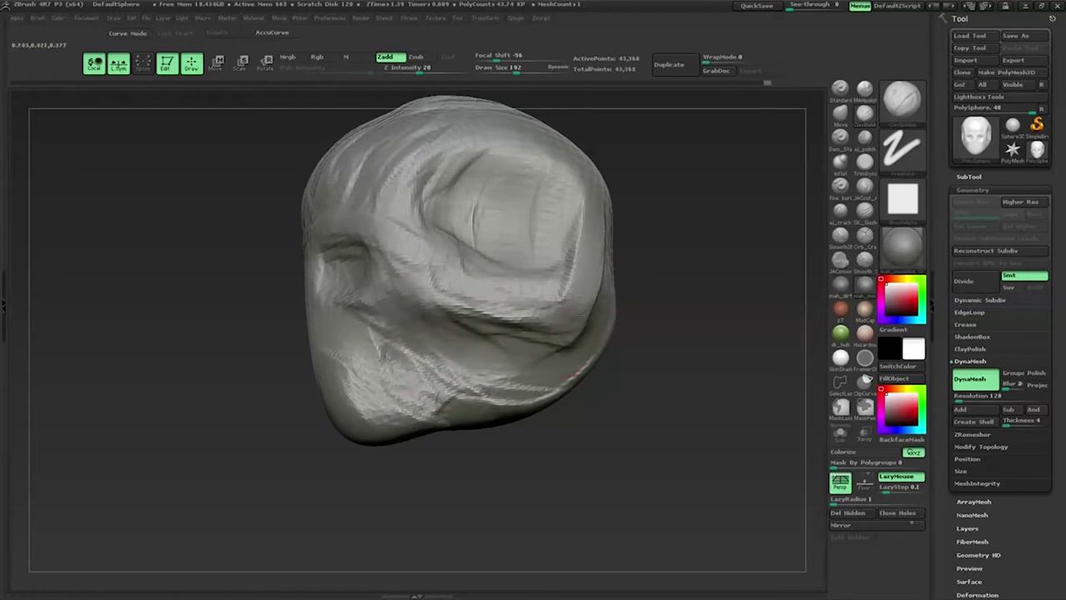
pyautogui.moveTo(716, 350); pyautogui.dragTo(771, 325)
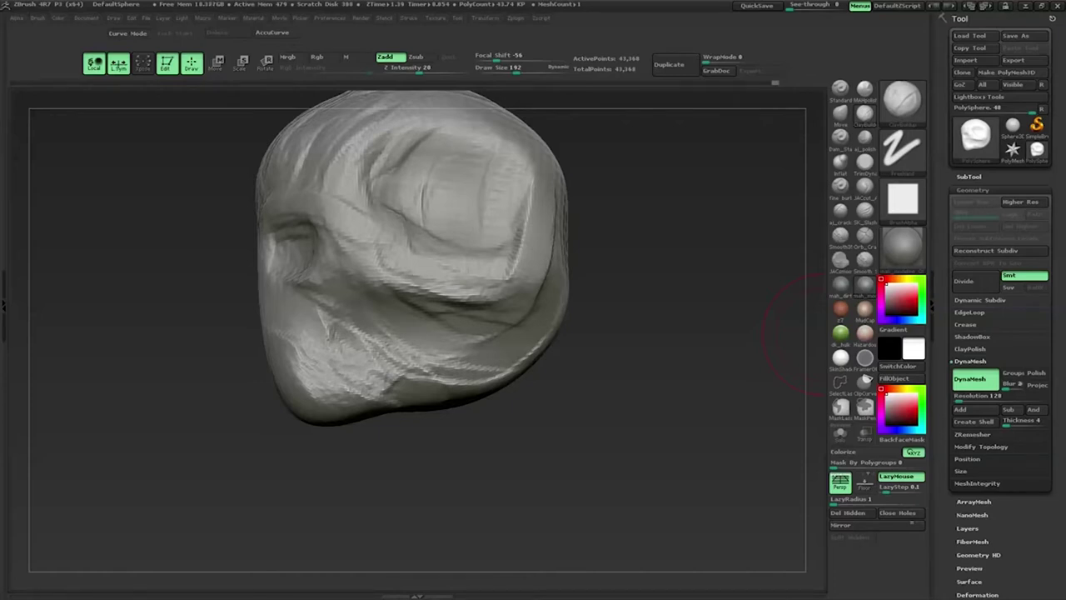
pyautogui.moveTo(652, 226); pyautogui.dragTo(666, 290)
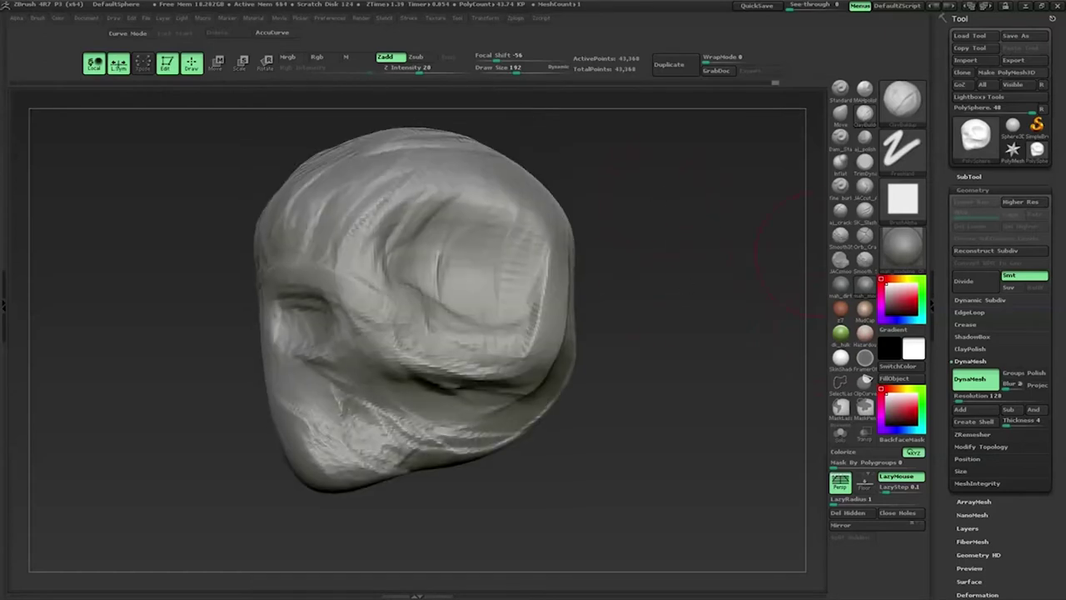
# Step: From a side view, drag the chin down and stretch it into a long trunk
pyautogui.keyDown('shift'); pyautogui.moveTo(646, 201); pyautogui.dragTo(781, 132); pyautogui.keyUp('shift')
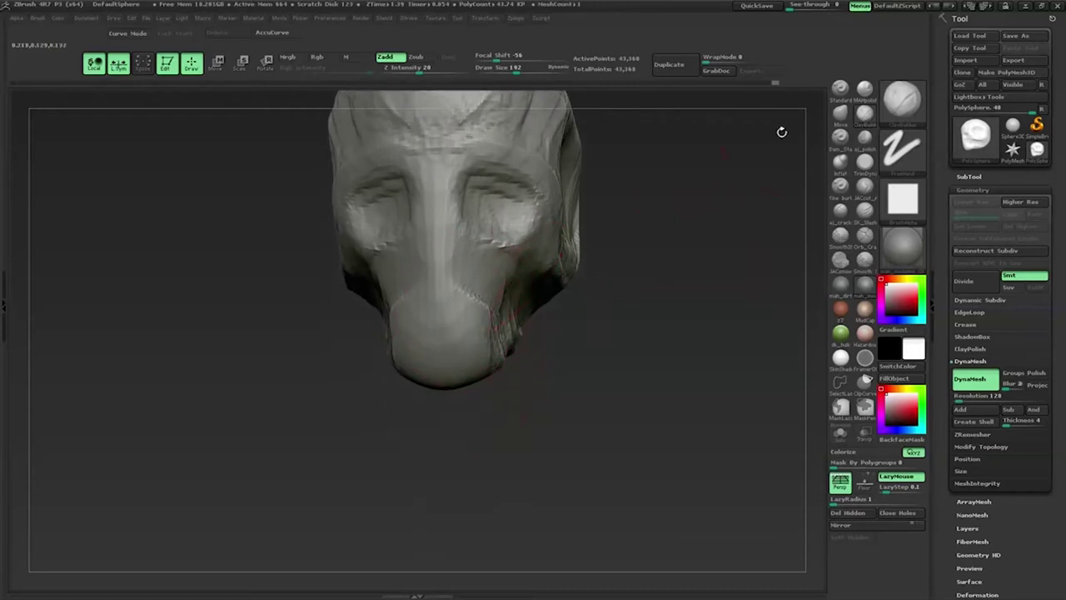
pyautogui.moveTo(428, 333); pyautogui.dragTo(500, 381)
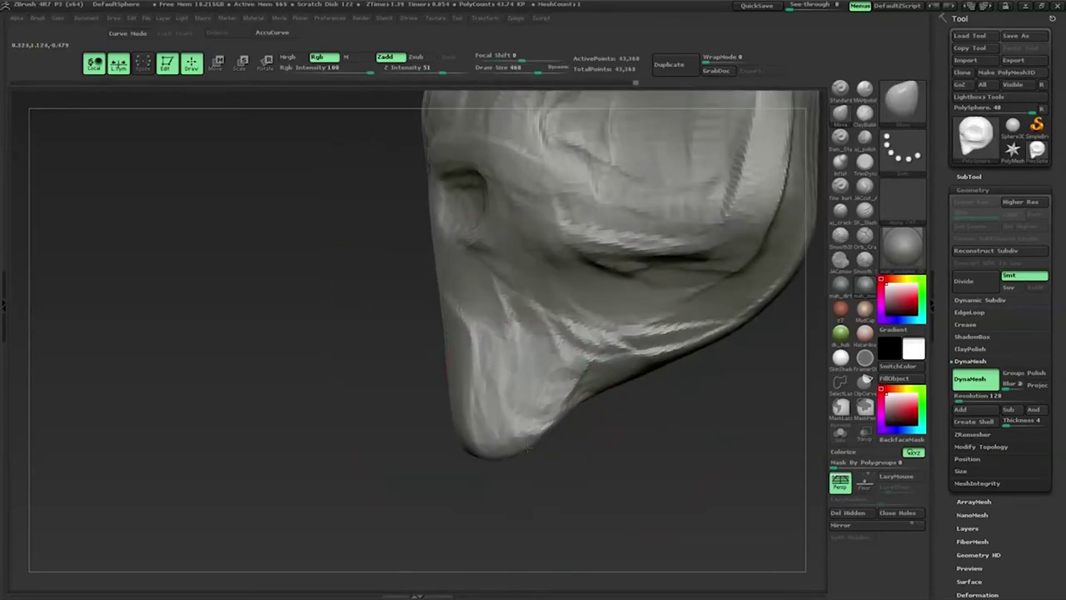
pyautogui.moveTo(529, 448); pyautogui.dragTo(433, 499)
pyautogui.moveTo(421, 369)
pyautogui.mouseDown()
pyautogui.moveTo(414, 427)
pyautogui.moveTo(455, 469)
pyautogui.mouseUp()
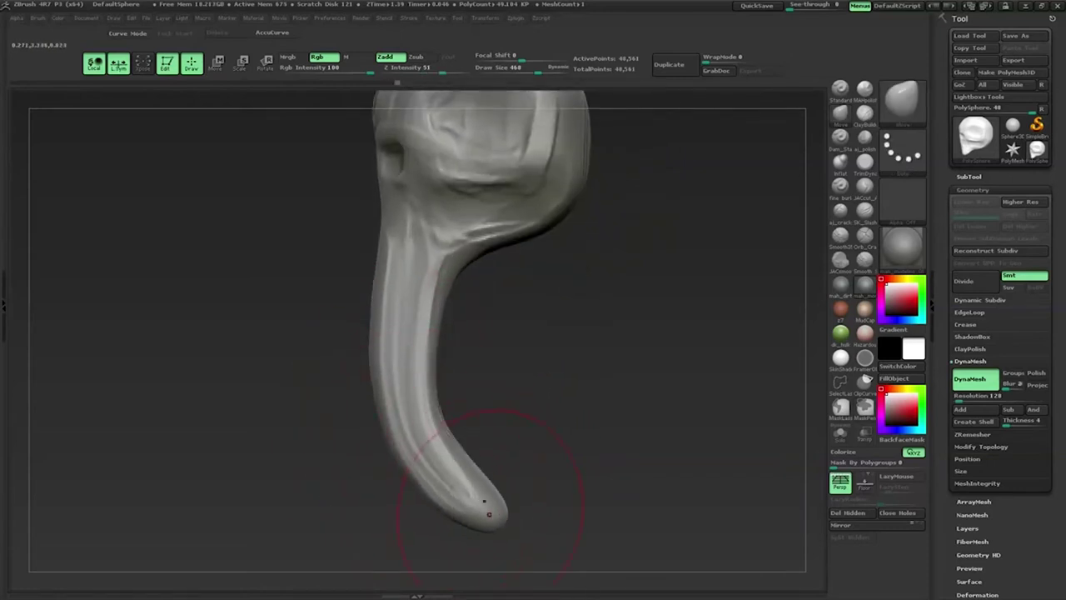
pyautogui.moveTo(500, 500)
pyautogui.mouseDown()
pyautogui.moveTo(558, 324)
pyautogui.moveTo(487, 451)
pyautogui.moveTo(474, 445)
pyautogui.mouseUp()
# Step: Turn off Rgb, set Draw Size to 264, and swell the trunk tip into a bulge
pyautogui.press('space')
pyautogui.click(448, 465)
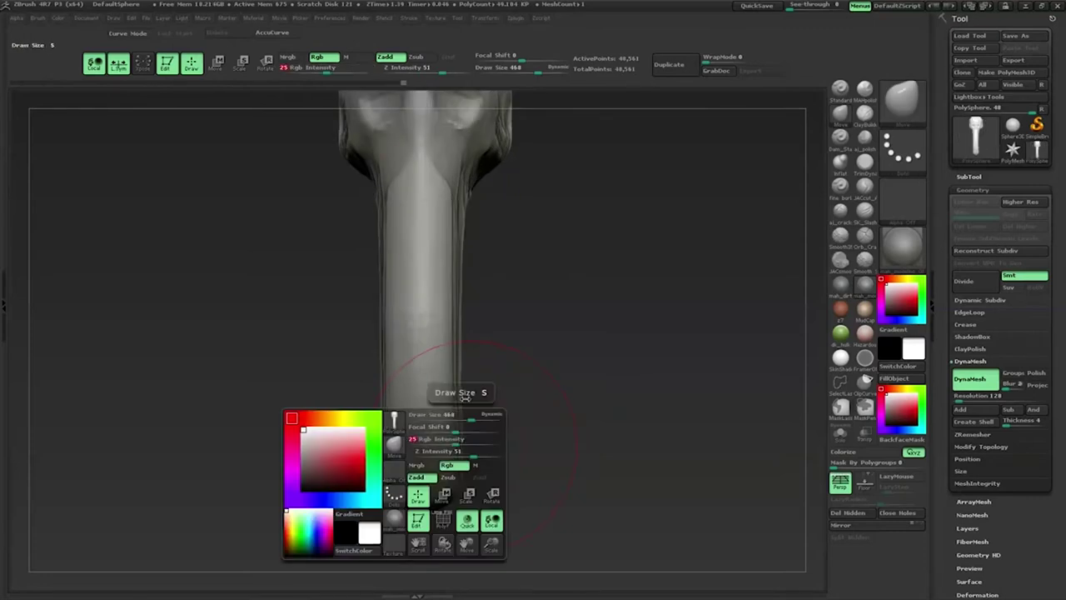
pyautogui.press('space')
pyautogui.moveTo(471, 419)
pyautogui.mouseDown()
pyautogui.moveTo(441, 420)
pyautogui.moveTo(516, 423)
pyautogui.moveTo(470, 440)
pyautogui.moveTo(452, 428)
pyautogui.moveTo(538, 340)
pyautogui.moveTo(560, 384)
pyautogui.mouseUp()
pyautogui.moveTo(543, 423)
pyautogui.mouseDown()
pyautogui.moveTo(547, 392)
pyautogui.moveTo(507, 322)
pyautogui.moveTo(646, 321)
pyautogui.moveTo(571, 309)
pyautogui.moveTo(642, 314)
pyautogui.moveTo(642, 254)
pyautogui.moveTo(560, 388)
pyautogui.moveTo(491, 316)
pyautogui.moveTo(517, 391)
pyautogui.moveTo(500, 441)
pyautogui.moveTo(508, 358)
pyautogui.moveTo(458, 325)
pyautogui.mouseUp()
pyautogui.moveTo(366, 293); pyautogui.dragTo(337, 388)
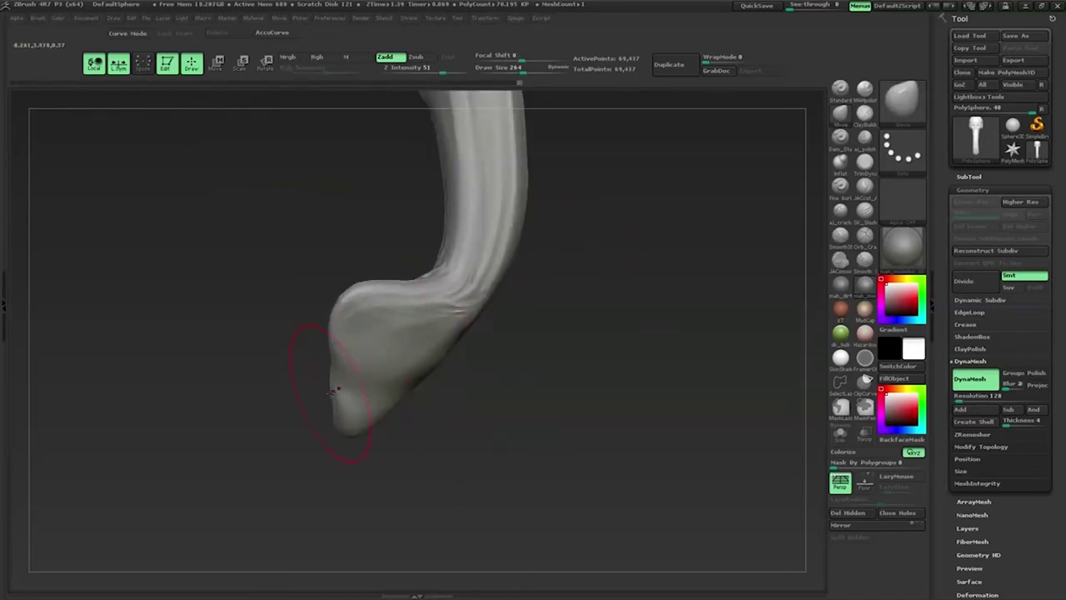
pyautogui.moveTo(487, 429)
pyautogui.mouseDown()
pyautogui.moveTo(463, 375)
pyautogui.moveTo(488, 283)
pyautogui.moveTo(517, 333)
pyautogui.moveTo(452, 396)
pyautogui.mouseUp()
pyautogui.moveTo(427, 430); pyautogui.dragTo(454, 376)
# Step: Flare out the sides of the trunk tip with the brush resized to 197
pyautogui.press('space')
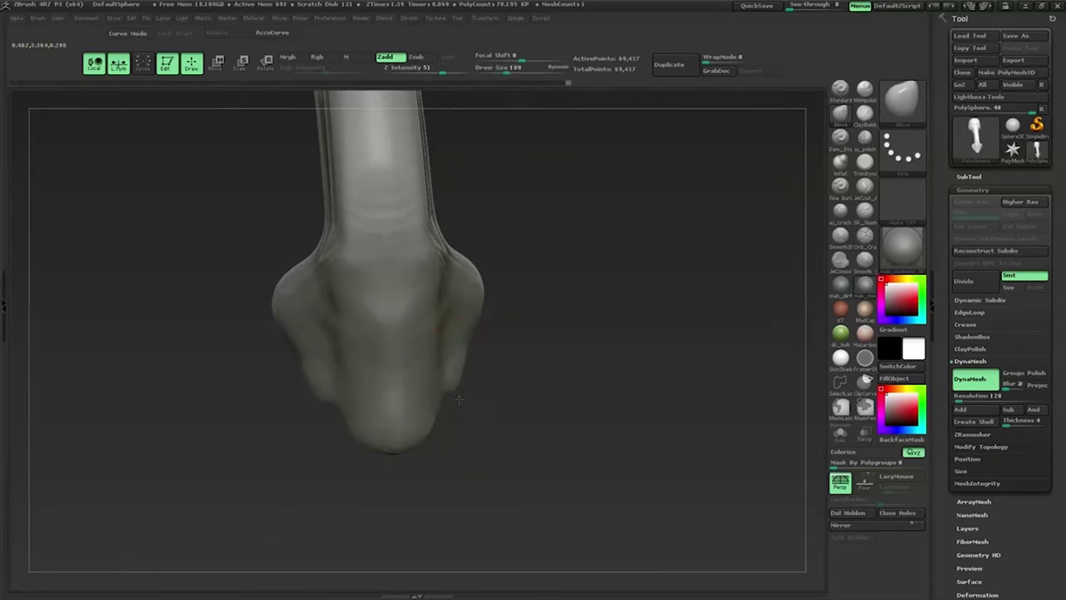
pyautogui.moveTo(450, 383)
pyautogui.mouseDown()
pyautogui.moveTo(560, 400)
pyautogui.moveTo(564, 314)
pyautogui.moveTo(407, 370)
pyautogui.moveTo(488, 309)
pyautogui.moveTo(482, 337)
pyautogui.mouseUp()
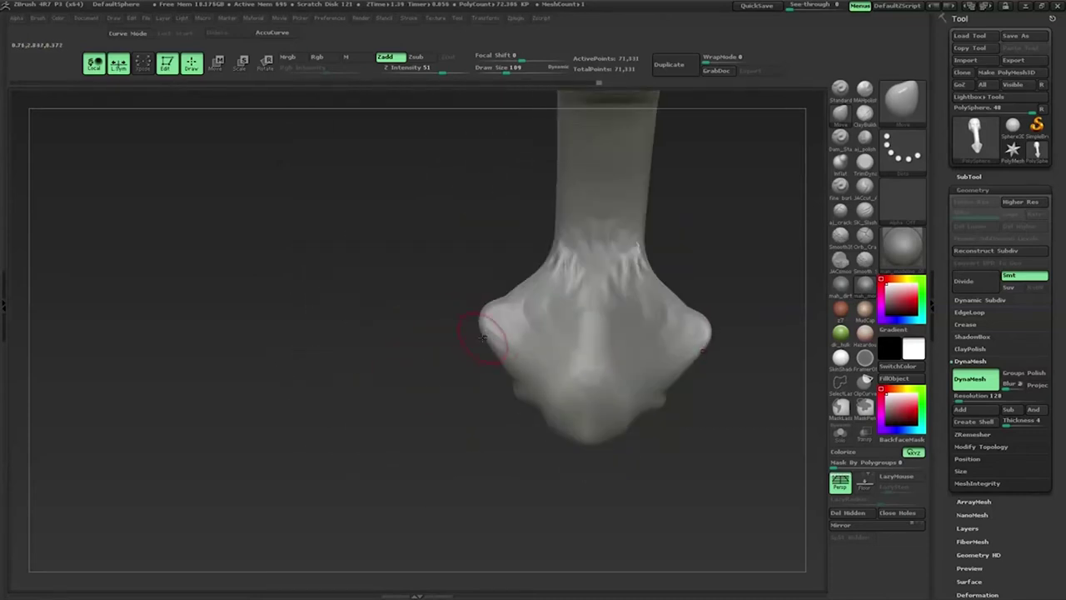
pyautogui.moveTo(445, 312)
pyautogui.mouseDown()
pyautogui.moveTo(549, 300)
pyautogui.moveTo(545, 278)
pyautogui.moveTo(575, 278)
pyautogui.mouseUp()
pyautogui.press('space')
pyautogui.moveTo(516, 350)
pyautogui.mouseDown()
pyautogui.moveTo(475, 396)
pyautogui.moveTo(499, 454)
pyautogui.mouseUp()
pyautogui.moveTo(479, 412); pyautogui.dragTo(483, 491)
pyautogui.moveTo(508, 379); pyautogui.dragTo(491, 441)
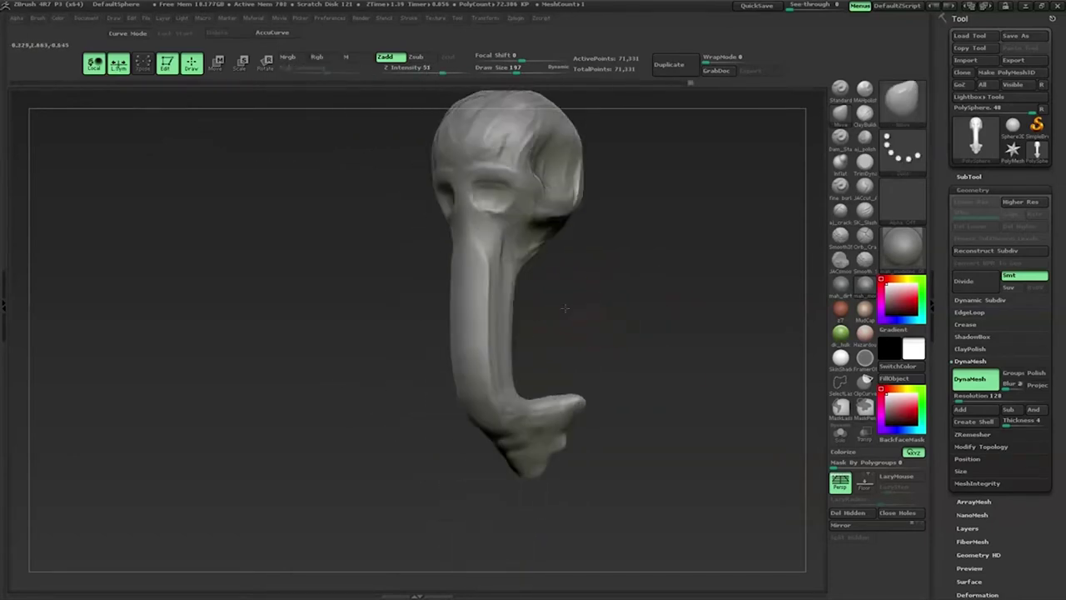
pyautogui.moveTo(556, 306); pyautogui.dragTo(619, 266)
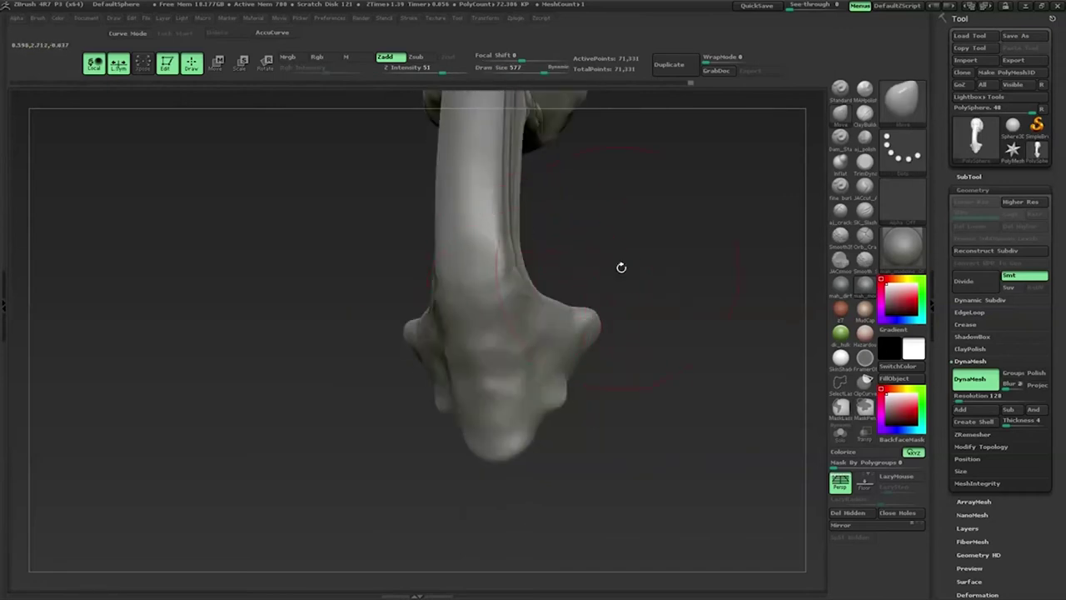
# Step: Widen and straighten the trunk, then push its tip inward at brush size 355
pyautogui.moveTo(547, 345); pyautogui.dragTo(547, 374)
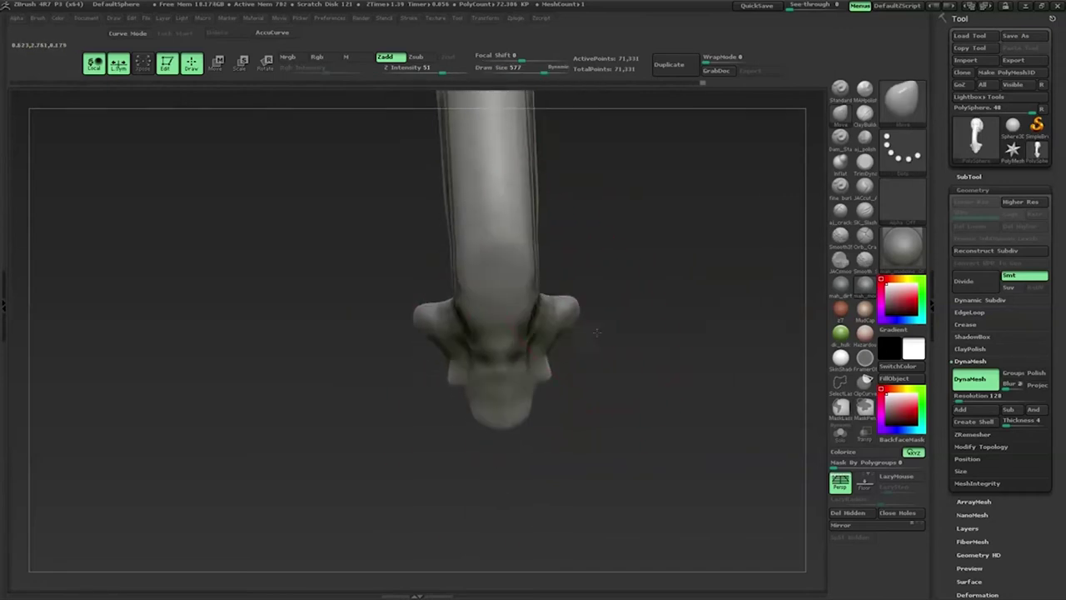
pyautogui.moveTo(592, 264); pyautogui.dragTo(530, 333)
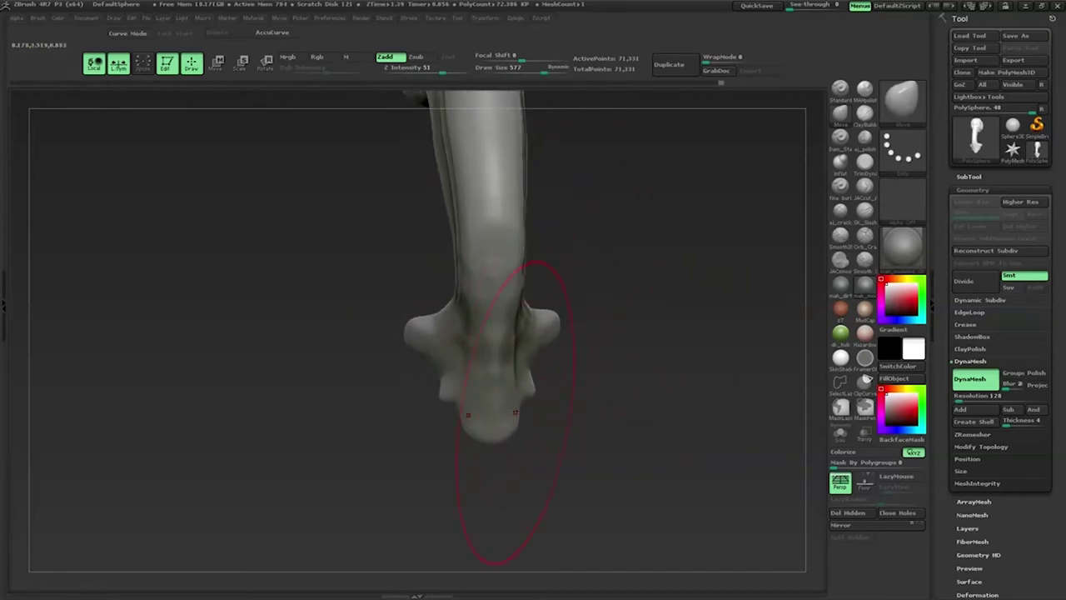
pyautogui.moveTo(518, 403); pyautogui.dragTo(556, 333)
pyautogui.moveTo(441, 134)
pyautogui.mouseDown()
pyautogui.moveTo(417, 191)
pyautogui.moveTo(452, 292)
pyautogui.moveTo(488, 352)
pyautogui.moveTo(541, 392)
pyautogui.mouseUp()
pyautogui.press('space')
pyautogui.moveTo(554, 345)
pyautogui.mouseDown()
pyautogui.moveTo(493, 389)
pyautogui.moveTo(542, 356)
pyautogui.mouseUp()
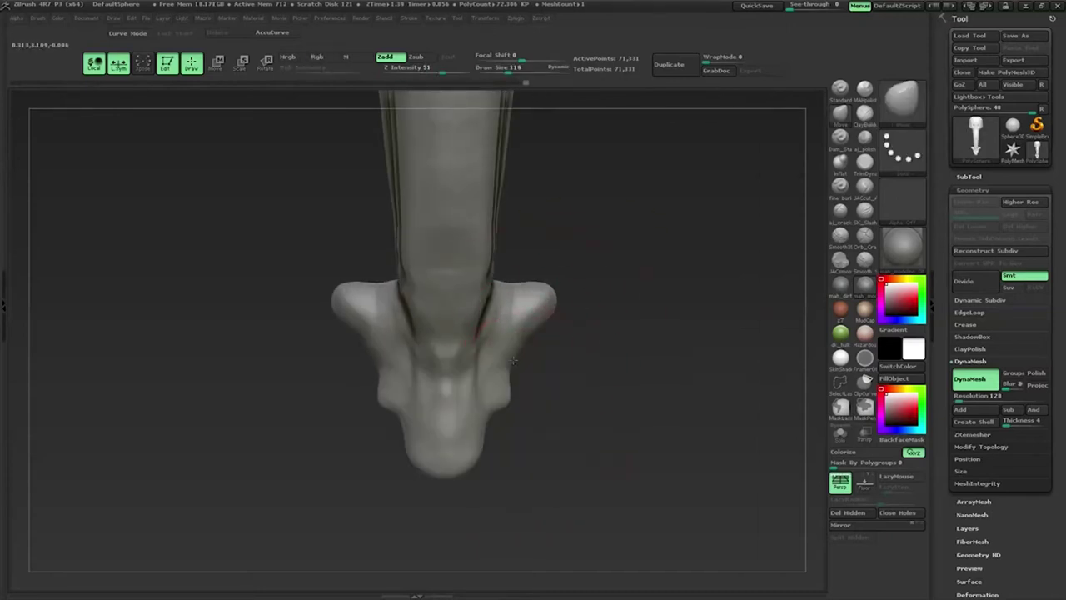
# Step: Frame the whole head and raise the brush Draw Size to 214
pyautogui.press('f')
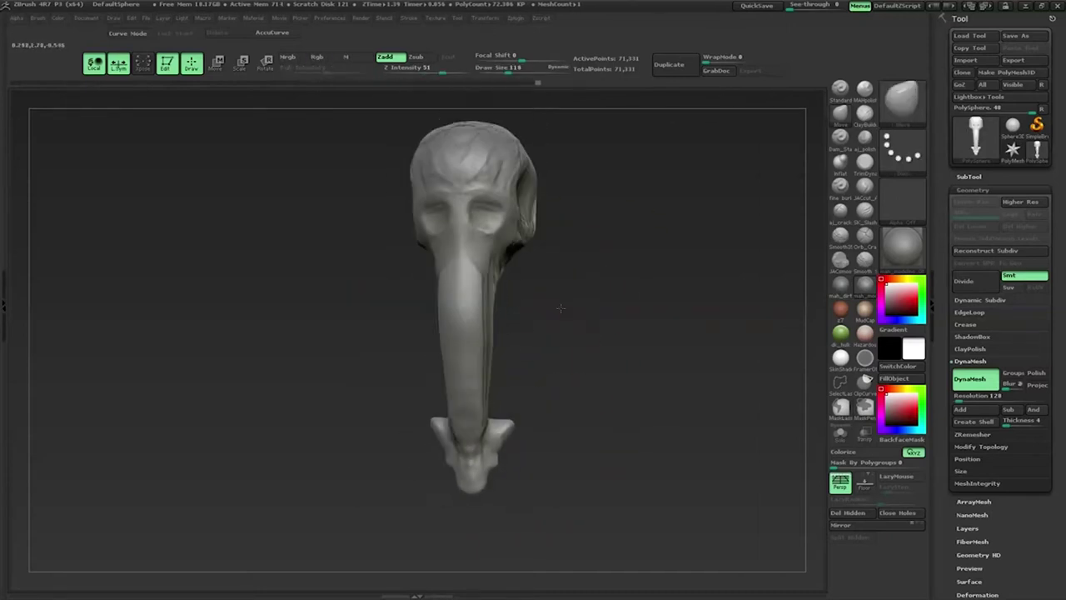
pyautogui.keyDown('alt'); pyautogui.moveTo(561, 309); pyautogui.dragTo(500, 289); pyautogui.keyUp('alt')
pyautogui.press('space')
pyautogui.moveTo(633, 349)
pyautogui.mouseDown()
pyautogui.moveTo(645, 333)
pyautogui.moveTo(497, 323)
pyautogui.mouseUp()
pyautogui.moveTo(570, 289)
pyautogui.mouseDown()
pyautogui.moveTo(594, 270)
pyautogui.moveTo(583, 345)
pyautogui.moveTo(523, 360)
pyautogui.moveTo(744, 186)
pyautogui.mouseUp()
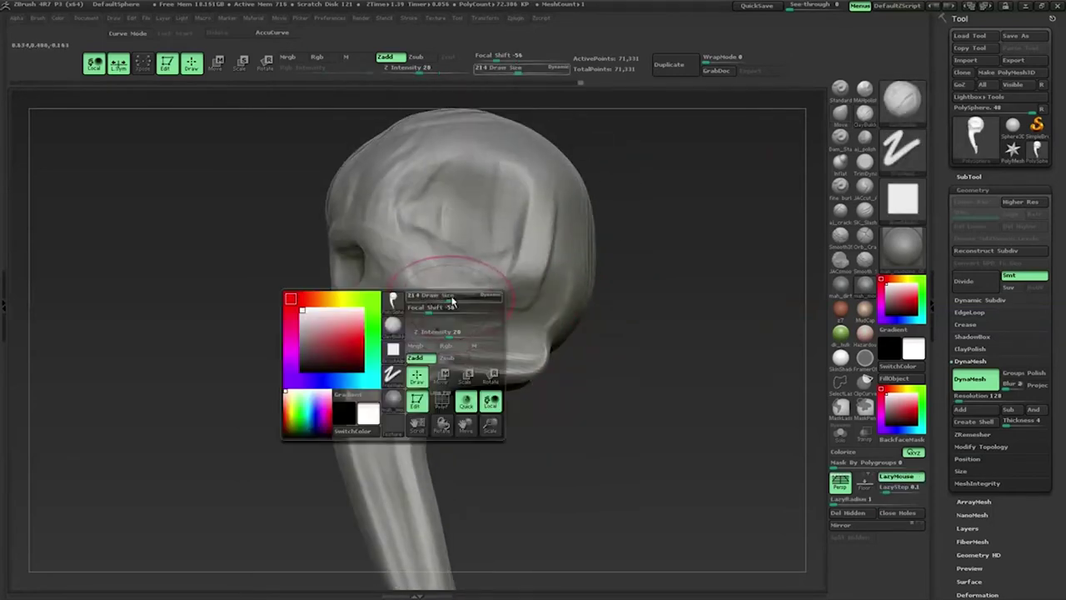
# Step: Stroke clay across the top of the cranium into a rounder dome, then check it from the front
pyautogui.moveTo(707, 349); pyautogui.dragTo(708, 283)
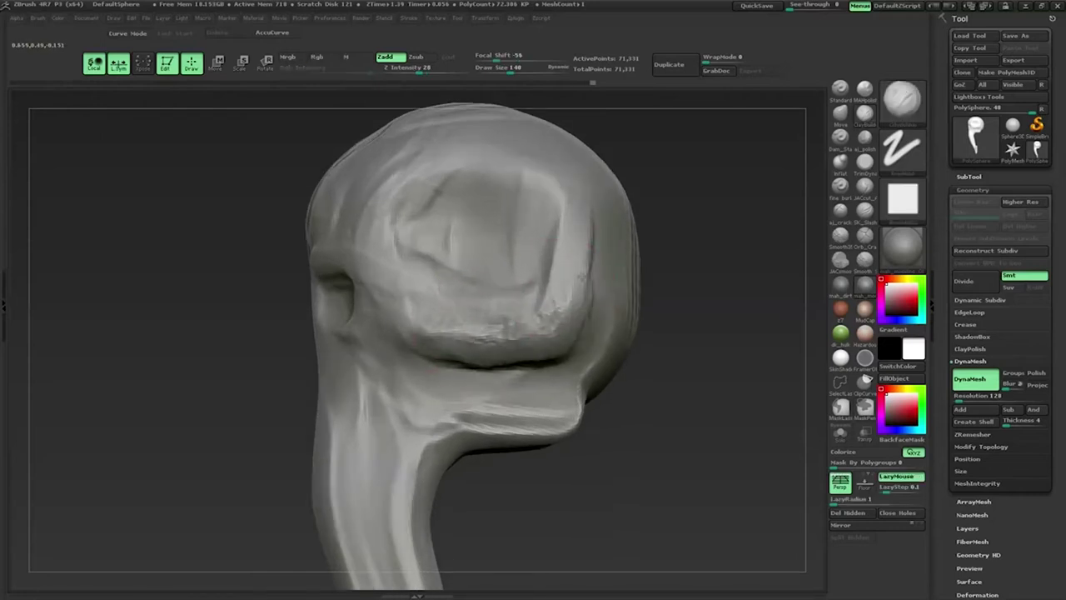
pyautogui.moveTo(717, 349); pyautogui.dragTo(683, 333)
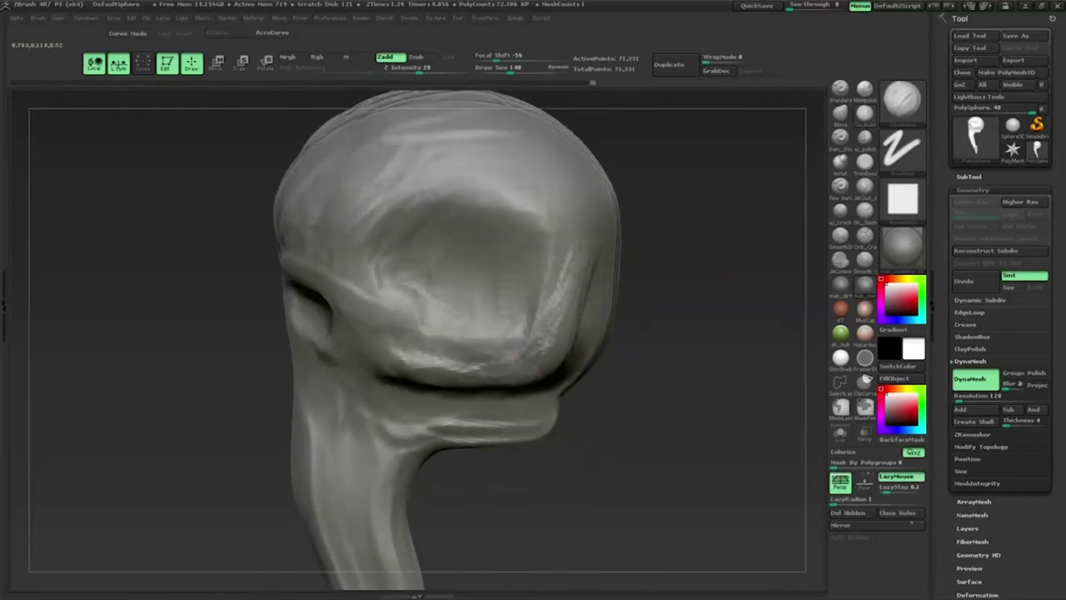
pyautogui.moveTo(664, 254); pyautogui.dragTo(692, 264)
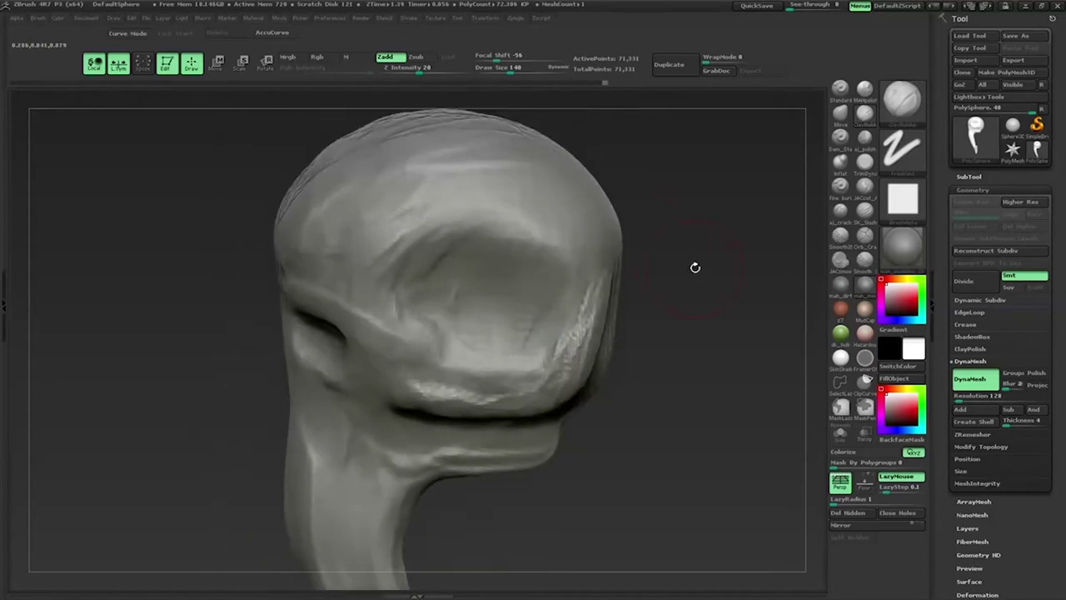
pyautogui.press('space')
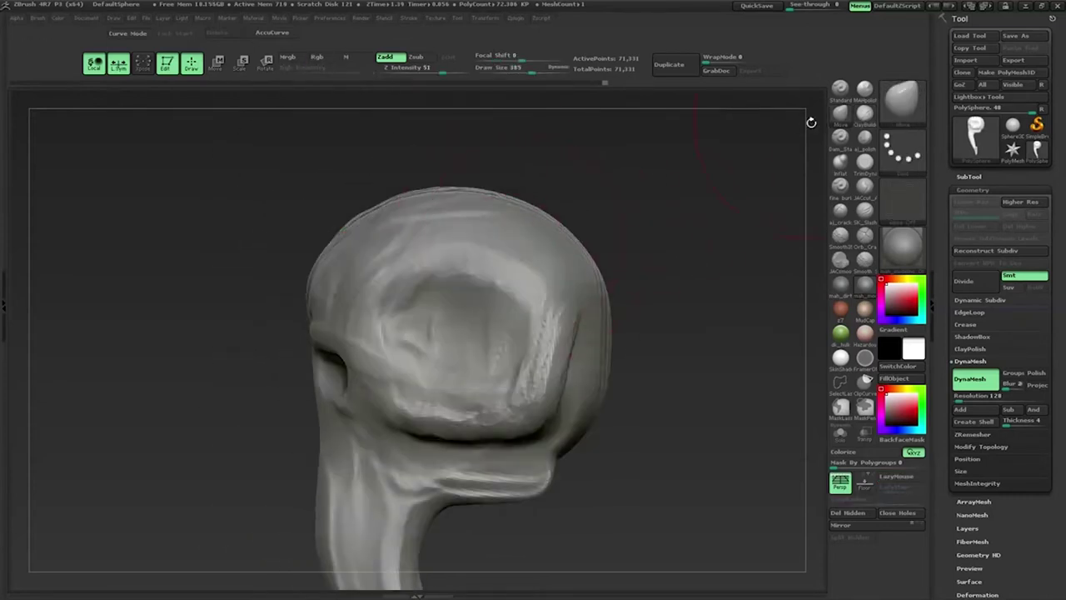
pyautogui.moveTo(575, 237)
pyautogui.mouseDown()
pyautogui.moveTo(358, 214)
pyautogui.moveTo(375, 241)
pyautogui.mouseUp()
pyautogui.moveTo(366, 200); pyautogui.dragTo(583, 250)
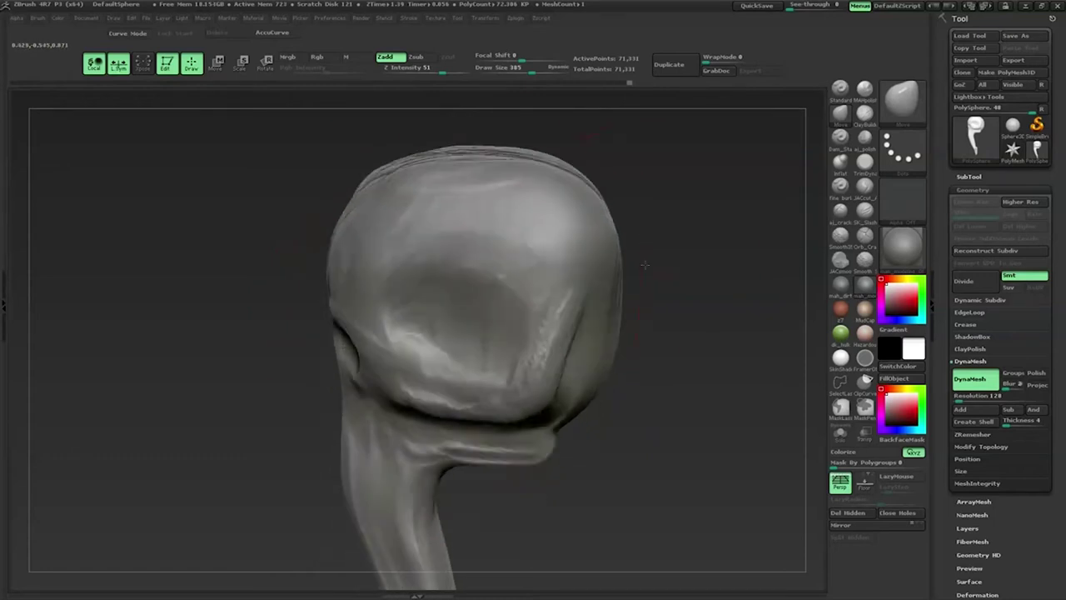
pyautogui.moveTo(666, 250); pyautogui.dragTo(716, 350)
pyautogui.moveTo(633, 316); pyautogui.dragTo(564, 214)
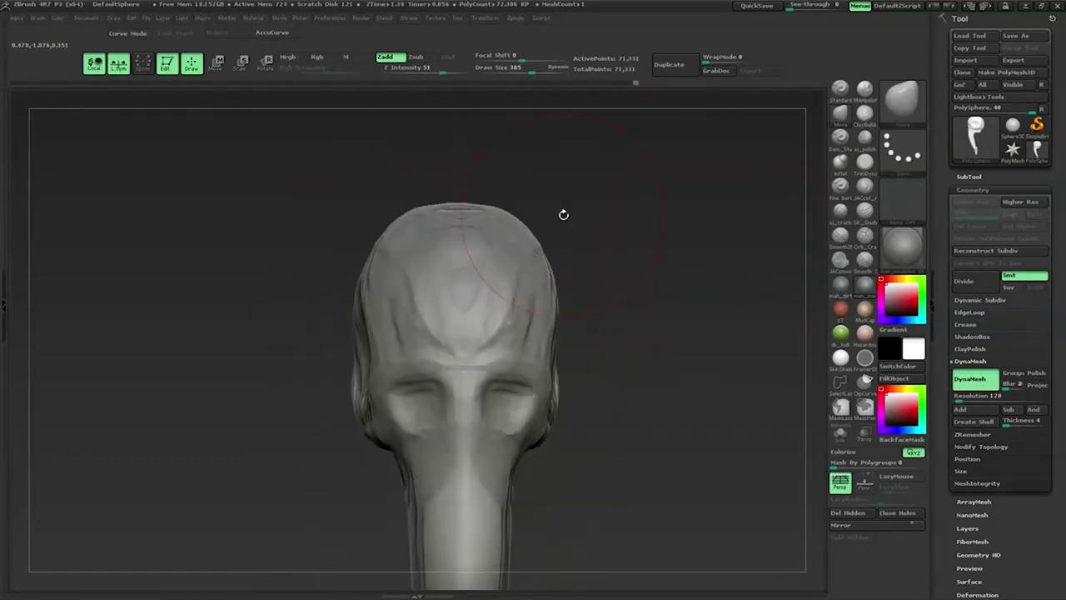
pyautogui.moveTo(595, 247)
pyautogui.mouseDown()
pyautogui.moveTo(466, 249)
pyautogui.moveTo(652, 225)
pyautogui.moveTo(565, 258)
pyautogui.moveTo(489, 269)
pyautogui.moveTo(488, 239)
pyautogui.moveTo(516, 305)
pyautogui.moveTo(522, 281)
pyautogui.mouseUp()
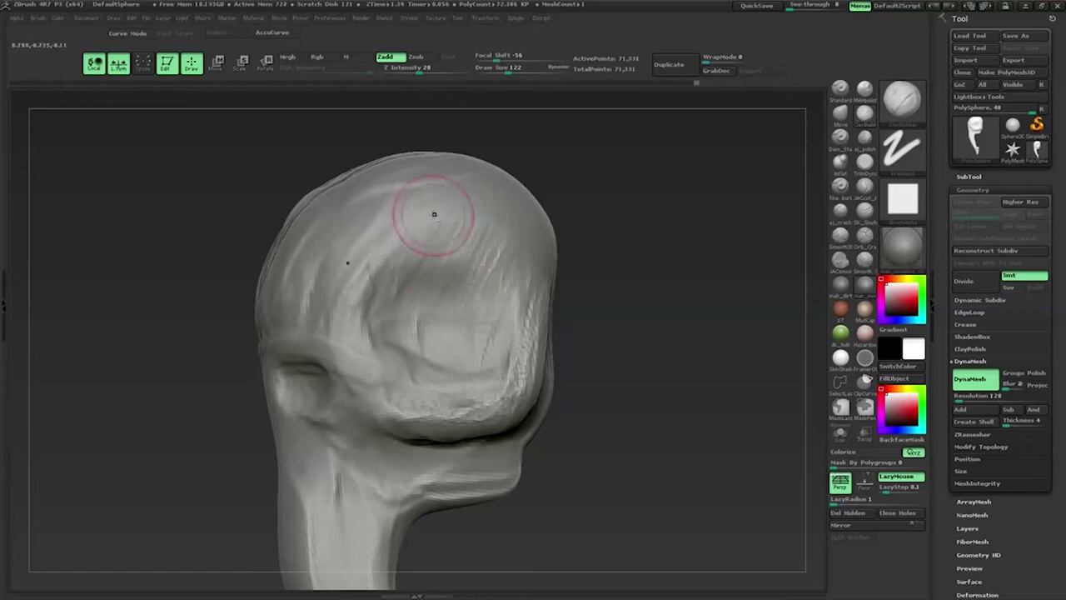
# Step: Enlarge the brush to size 232 and inspect the head from several angles
pyautogui.moveTo(405, 369); pyautogui.dragTo(402, 339)
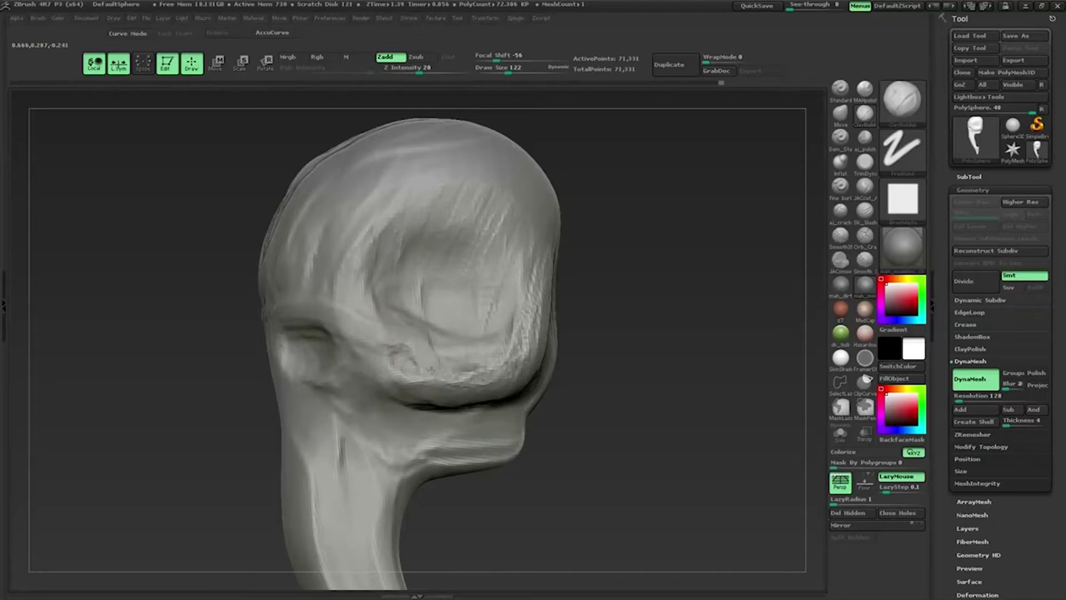
pyautogui.moveTo(675, 259); pyautogui.dragTo(587, 274)
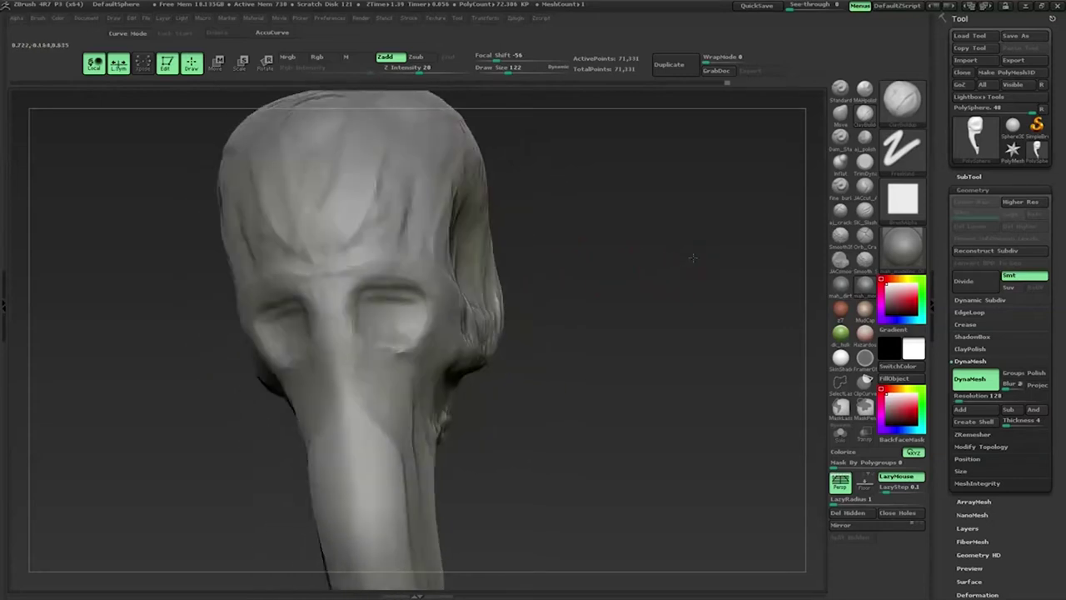
pyautogui.press('space')
pyautogui.moveTo(533, 275)
pyautogui.mouseDown()
pyautogui.moveTo(575, 275)
pyautogui.moveTo(481, 252)
pyautogui.moveTo(639, 269)
pyautogui.mouseUp()
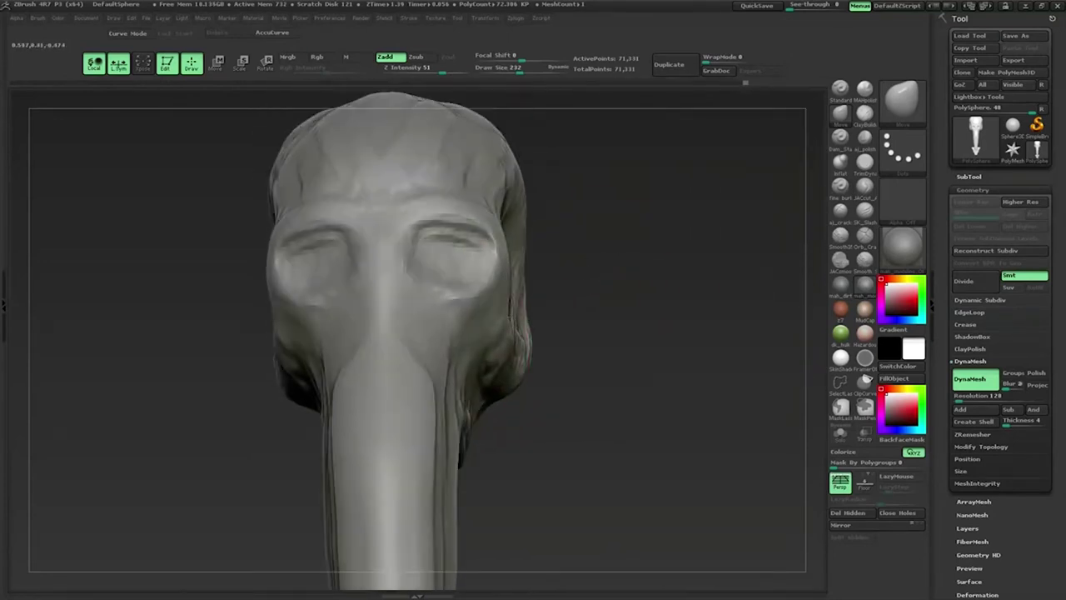
pyautogui.moveTo(640, 269)
pyautogui.mouseDown()
pyautogui.moveTo(686, 276)
pyautogui.moveTo(631, 271)
pyautogui.moveTo(780, 166)
pyautogui.mouseUp()
pyautogui.moveTo(423, 297)
pyautogui.mouseDown()
pyautogui.moveTo(692, 271)
pyautogui.moveTo(441, 311)
pyautogui.mouseUp()
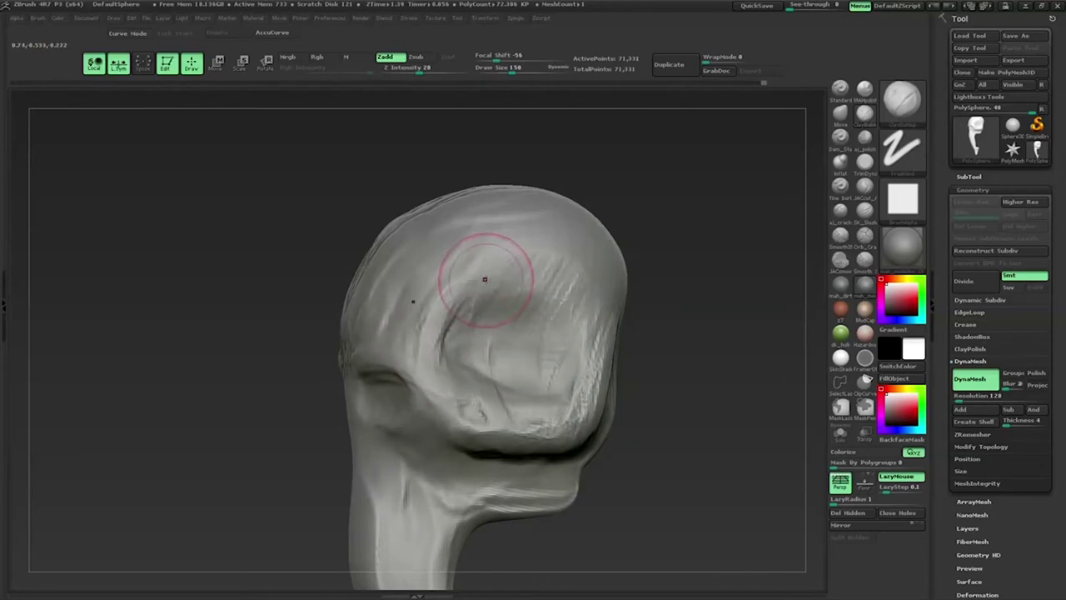
pyautogui.moveTo(424, 369); pyautogui.dragTo(459, 311)
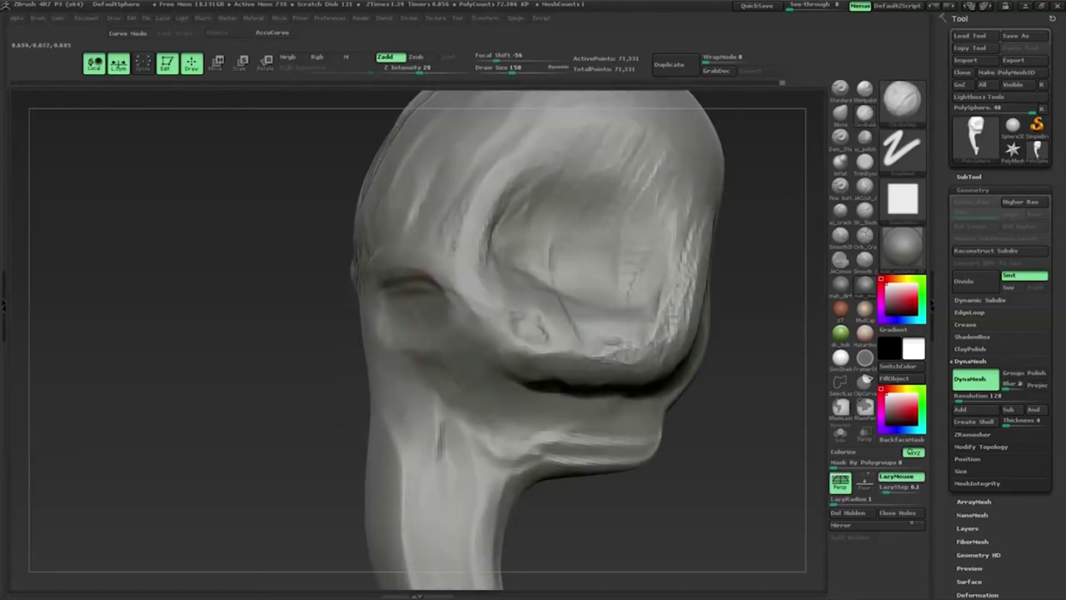
pyautogui.moveTo(491, 203); pyautogui.dragTo(442, 268)
pyautogui.moveTo(323, 326)
pyautogui.mouseDown()
pyautogui.moveTo(505, 316)
pyautogui.moveTo(300, 316)
pyautogui.moveTo(433, 316)
pyautogui.moveTo(451, 285)
pyautogui.moveTo(438, 277)
pyautogui.moveTo(451, 296)
pyautogui.mouseUp()
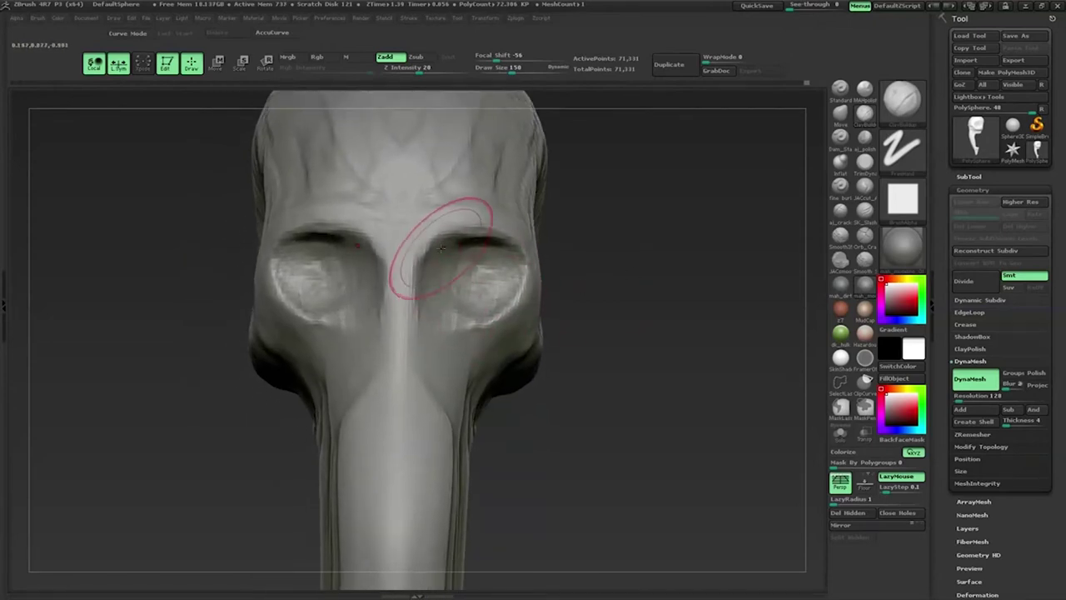
# Step: Reshape the lower rim of the left eye socket with the brush at size 89
pyautogui.press('space')
pyautogui.moveTo(420, 226)
pyautogui.keyDown('alt'); pyautogui.mouseDown()
pyautogui.moveTo(445, 226)
pyautogui.moveTo(431, 240)
pyautogui.moveTo(584, 235)
pyautogui.mouseUp(); pyautogui.keyUp('alt')
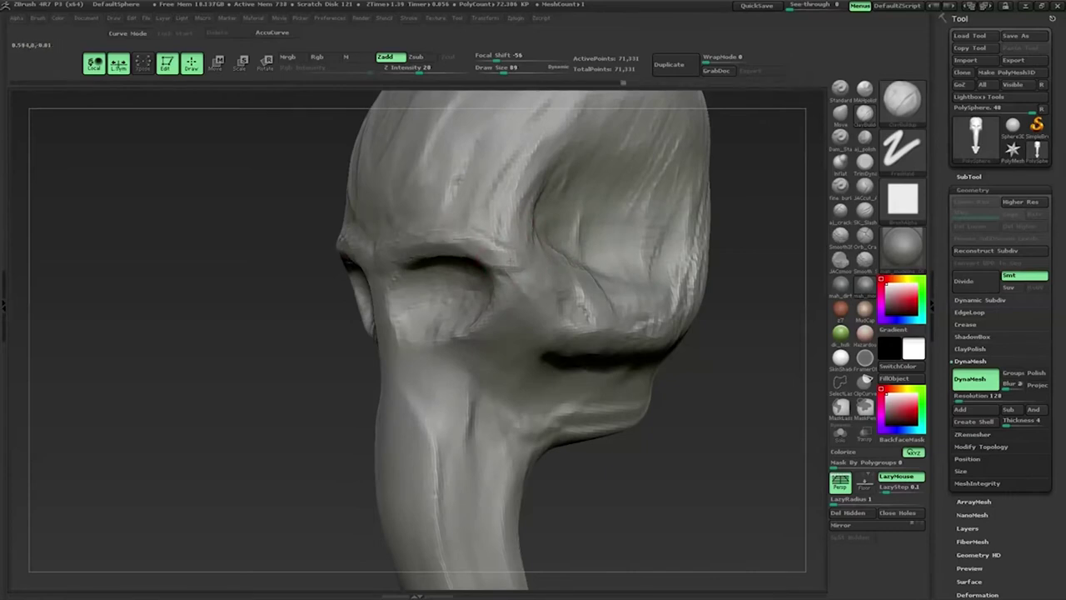
pyautogui.moveTo(448, 220)
pyautogui.mouseDown()
pyautogui.moveTo(443, 258)
pyautogui.moveTo(394, 243)
pyautogui.mouseUp()
pyautogui.moveTo(429, 201)
pyautogui.mouseDown()
pyautogui.moveTo(499, 208)
pyautogui.moveTo(455, 248)
pyautogui.mouseUp()
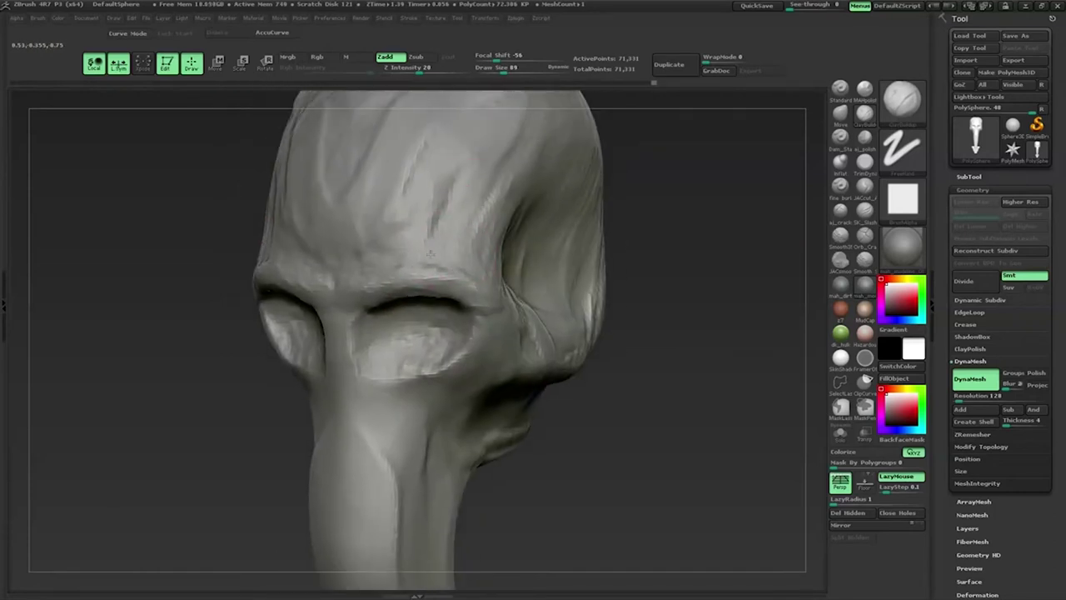
pyautogui.moveTo(386, 283); pyautogui.dragTo(419, 250)
pyautogui.press('space')
pyautogui.press('space')
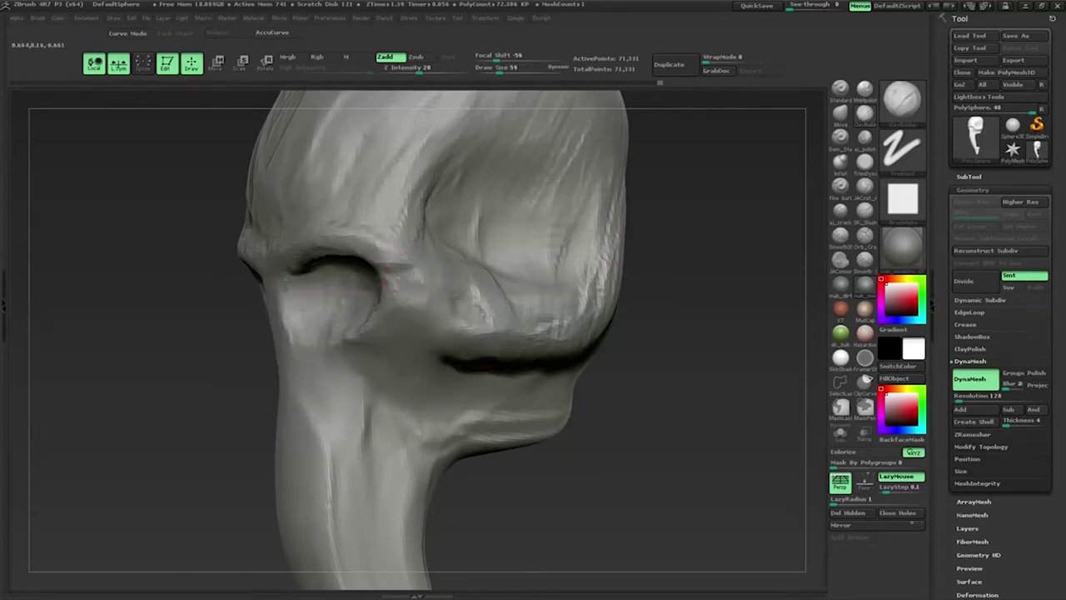
pyautogui.moveTo(403, 283); pyautogui.dragTo(395, 292)
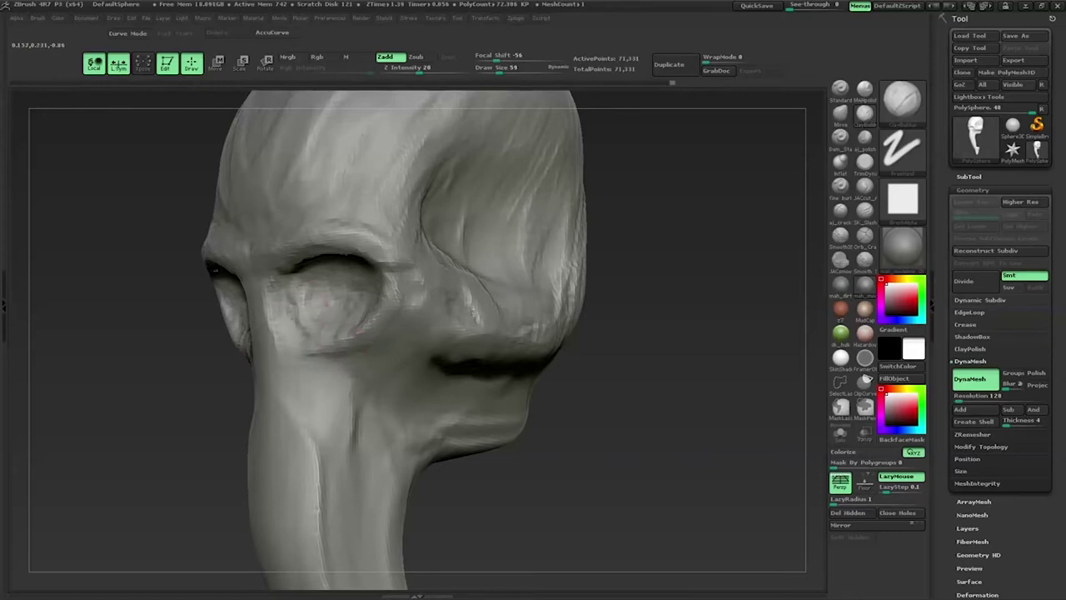
pyautogui.moveTo(296, 314); pyautogui.dragTo(329, 354)
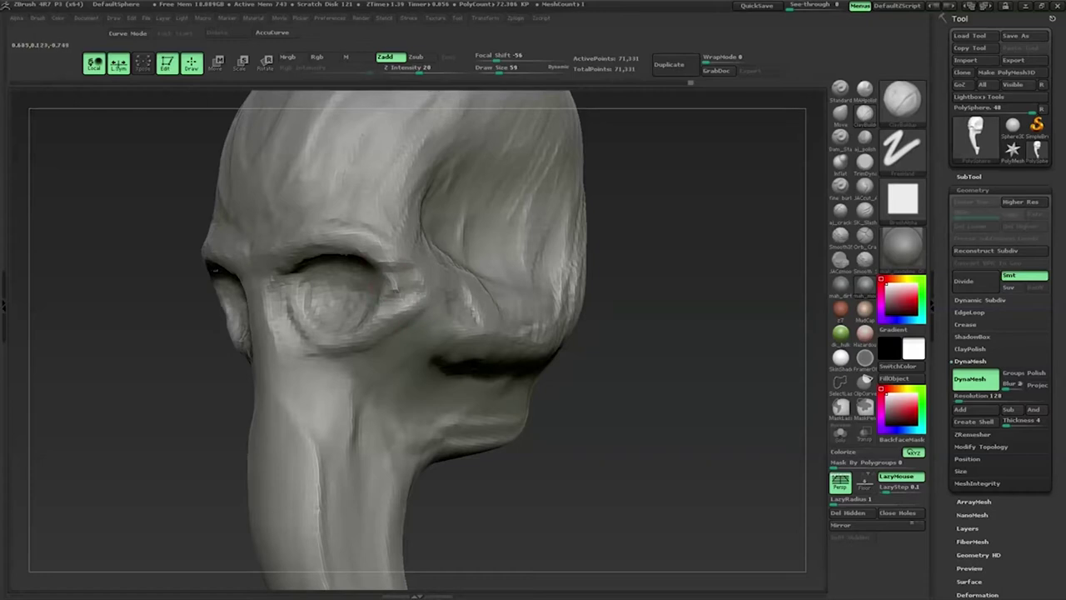
# Step: Frame the whole head and switch to the ClayBuildup brush
pyautogui.moveTo(673, 299); pyautogui.dragTo(651, 263)
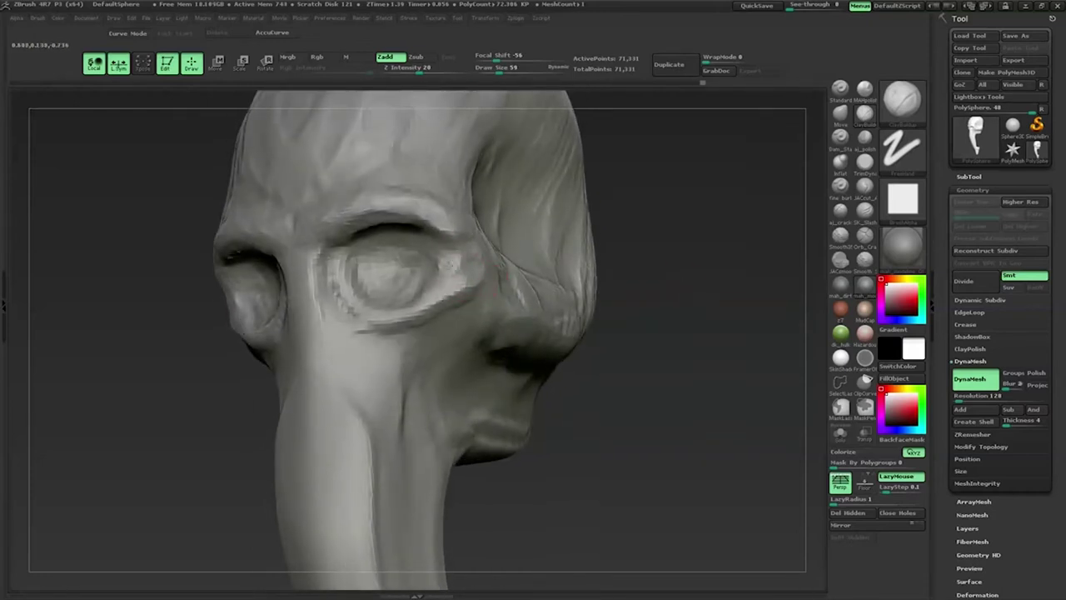
pyautogui.moveTo(683, 283); pyautogui.dragTo(622, 272)
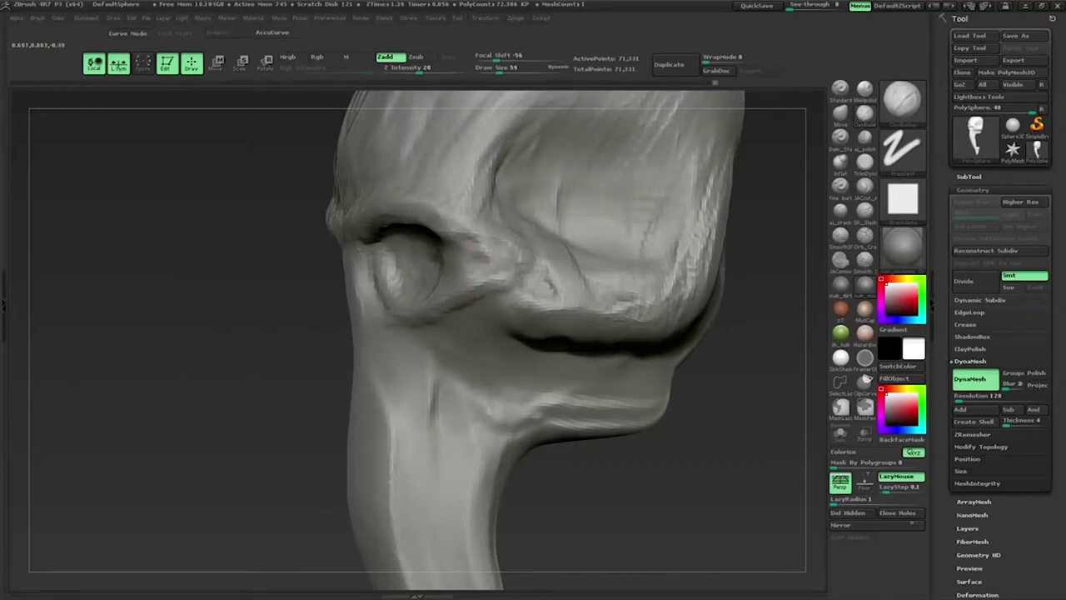
pyautogui.keyDown('shift'); pyautogui.moveTo(775, 162); pyautogui.dragTo(512, 247); pyautogui.keyUp('shift')
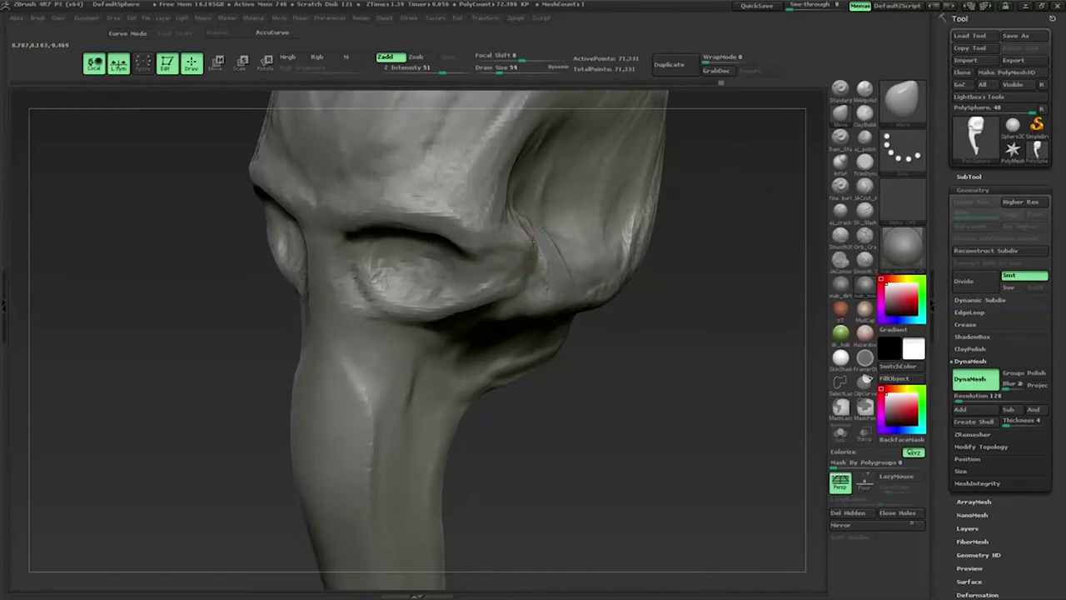
pyautogui.moveTo(517, 242)
pyautogui.mouseDown()
pyautogui.moveTo(471, 247)
pyautogui.moveTo(583, 216)
pyautogui.mouseUp()
pyautogui.press('f')
pyautogui.click(865, 112)
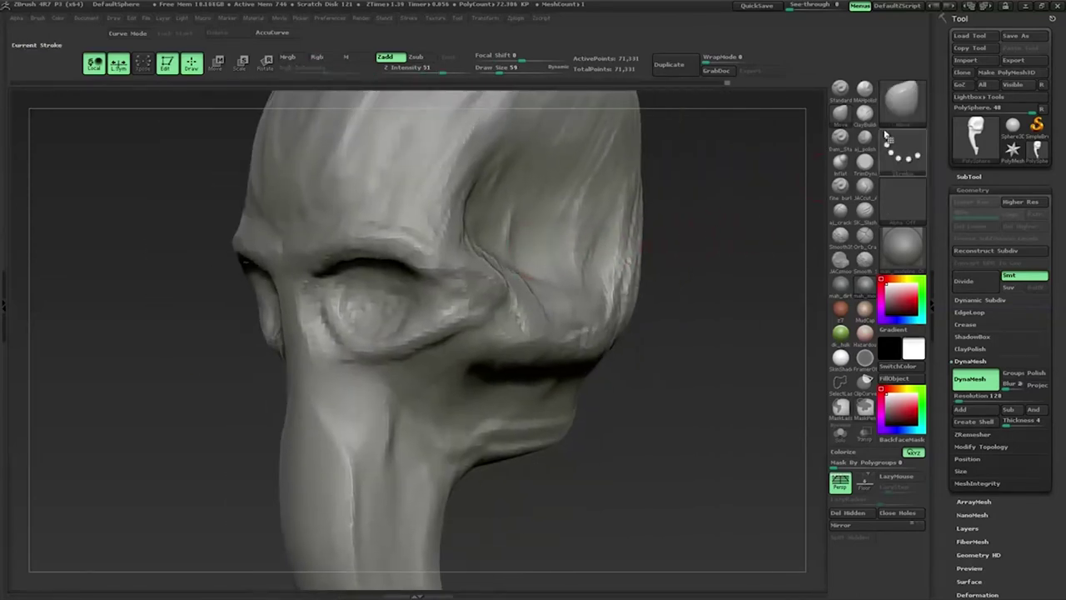
pyautogui.click(864, 112)
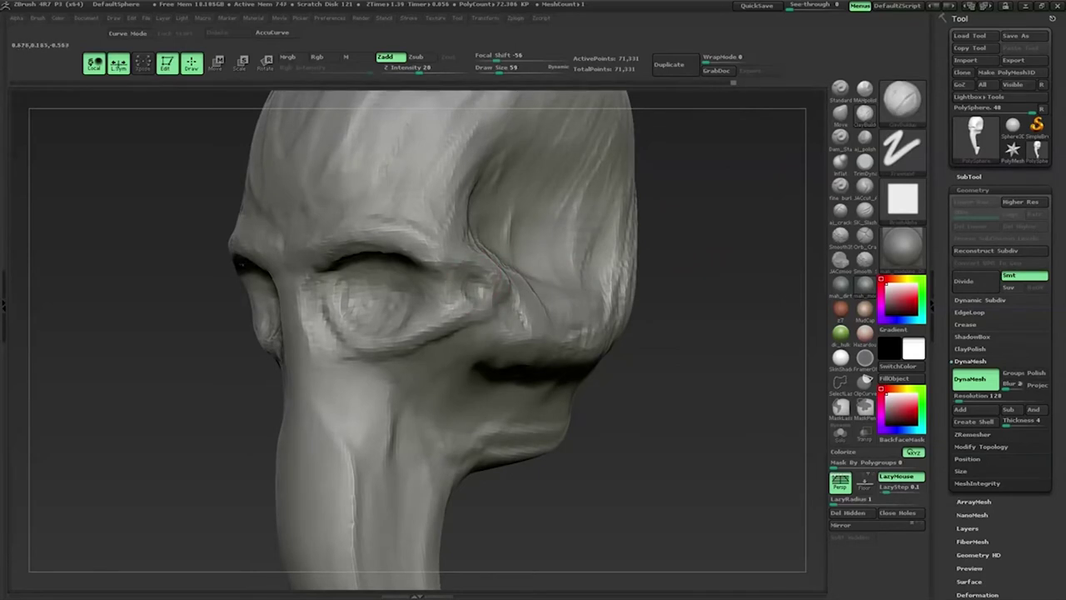
# Step: Resize the ClayBuildup brush to 101, then about 131, while viewing the eyes
pyautogui.moveTo(479, 294); pyautogui.dragTo(446, 281)
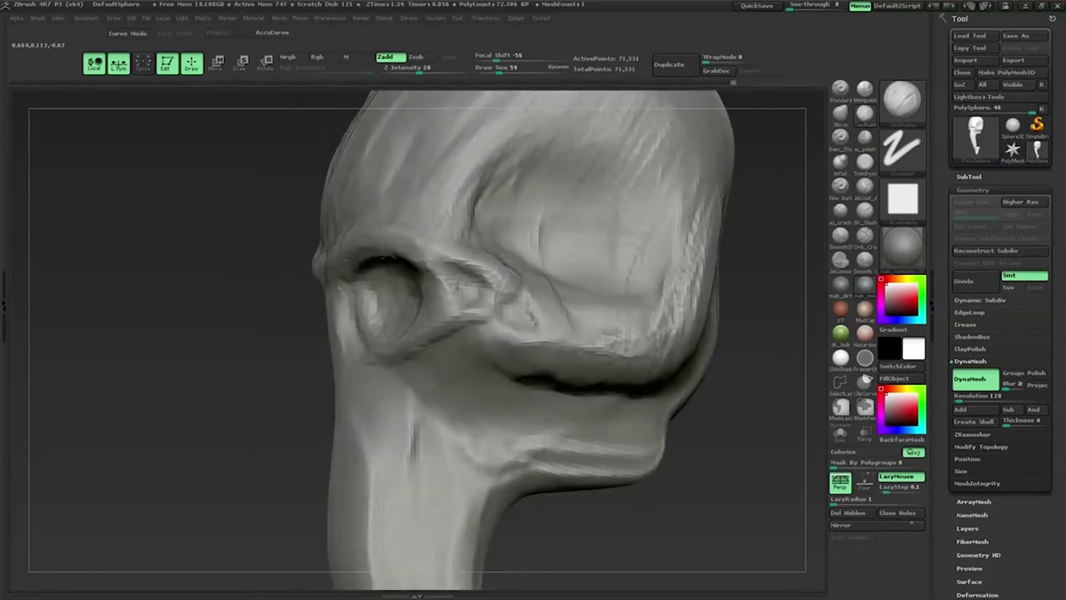
pyautogui.moveTo(207, 346); pyautogui.dragTo(250, 348)
pyautogui.moveTo(678, 249); pyautogui.dragTo(442, 254)
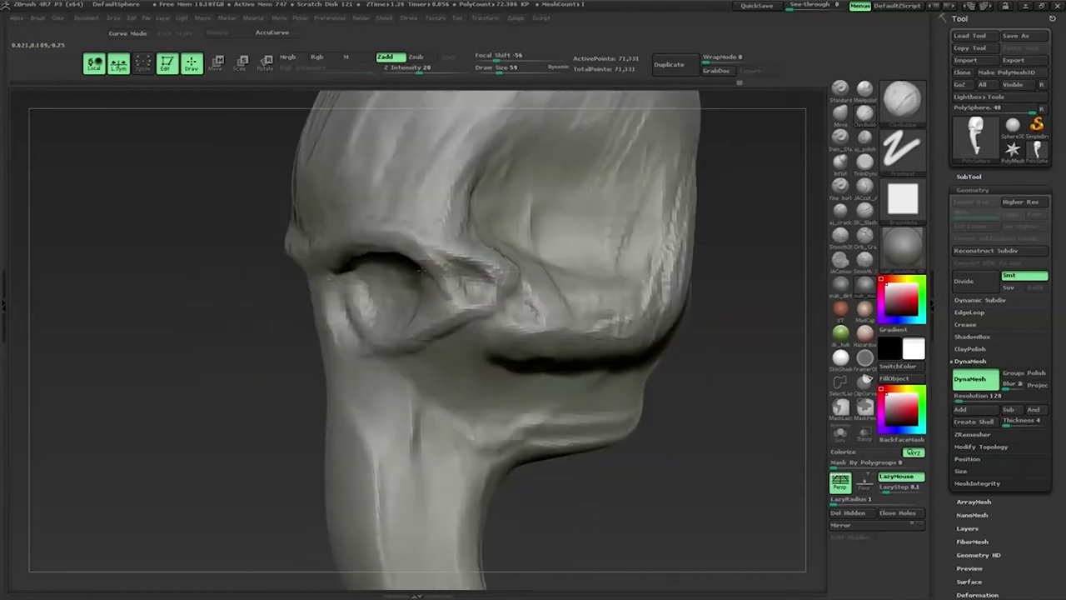
pyautogui.moveTo(710, 284); pyautogui.dragTo(700, 246)
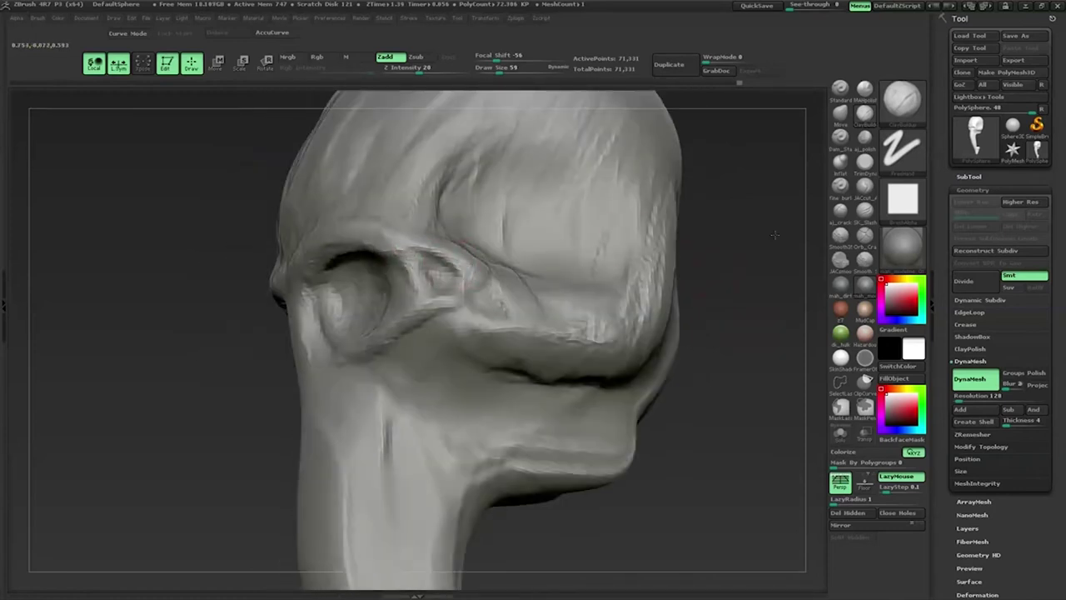
pyautogui.moveTo(761, 234); pyautogui.dragTo(799, 241)
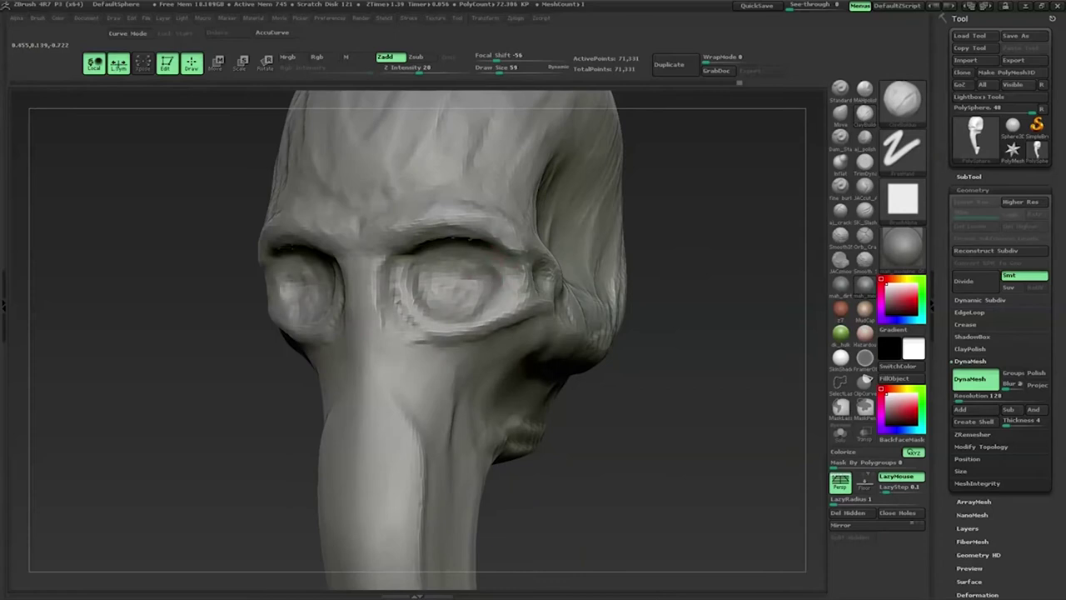
pyautogui.press('space')
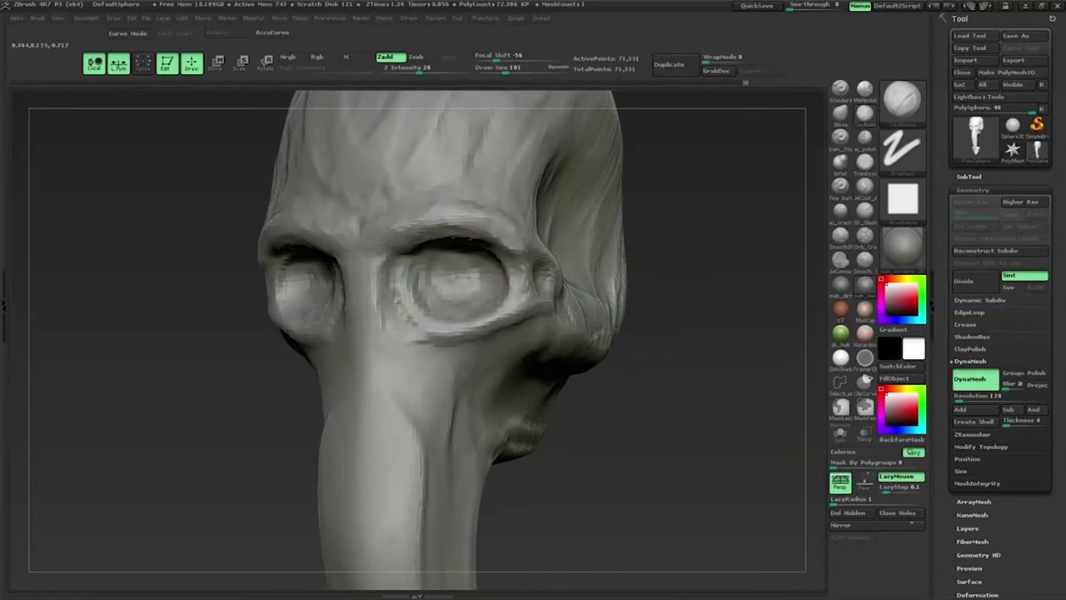
pyautogui.moveTo(479, 277); pyautogui.dragTo(464, 248)
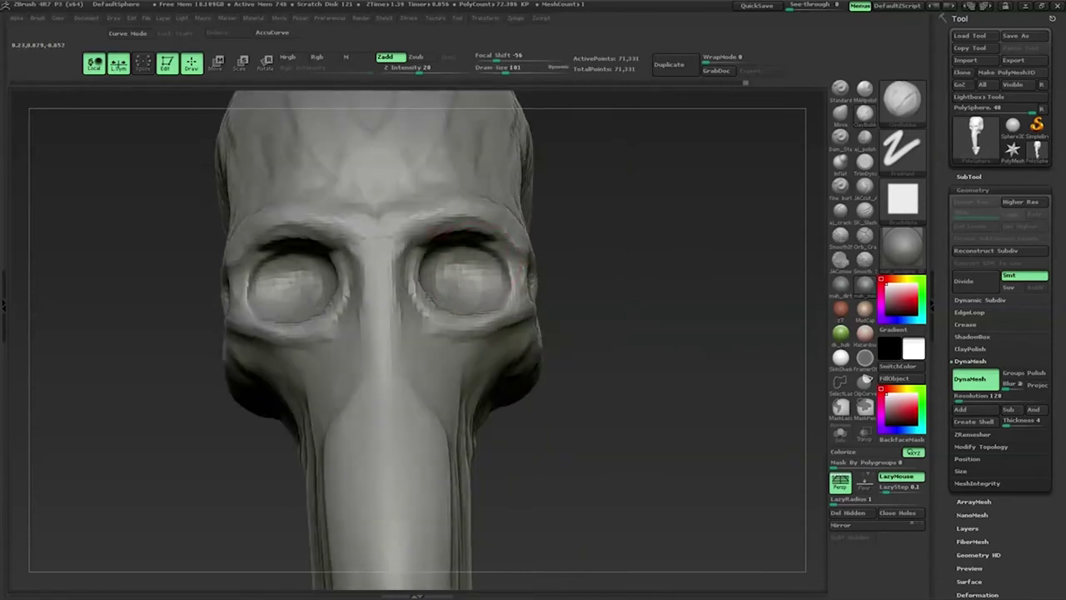
pyautogui.moveTo(624, 266); pyautogui.dragTo(523, 264)
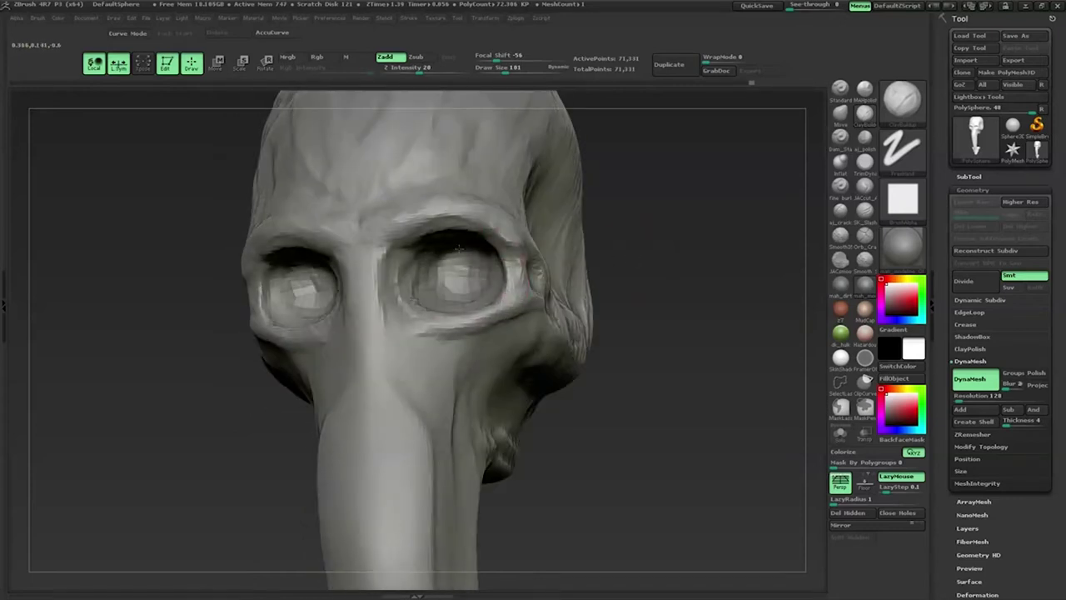
pyautogui.moveTo(590, 231); pyautogui.dragTo(541, 231)
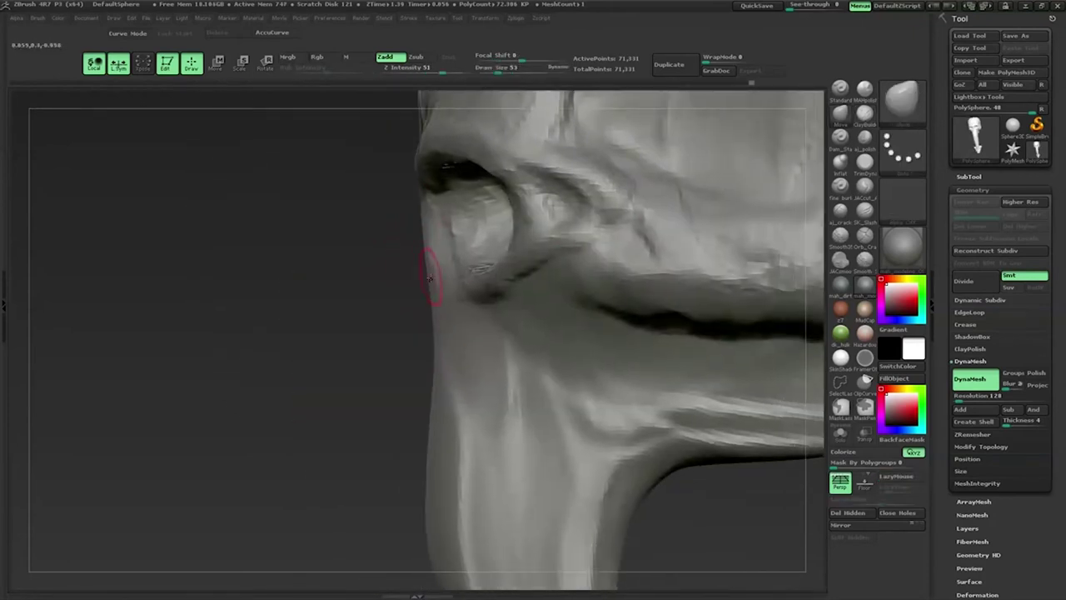
pyautogui.press('space')
pyautogui.moveTo(430, 278)
pyautogui.mouseDown()
pyautogui.moveTo(466, 278)
pyautogui.moveTo(420, 288)
pyautogui.mouseUp()
# Step: Undo the nose blob and pull the nose tip down into a sharper point
pyautogui.hotkey('ctrl', 'z')
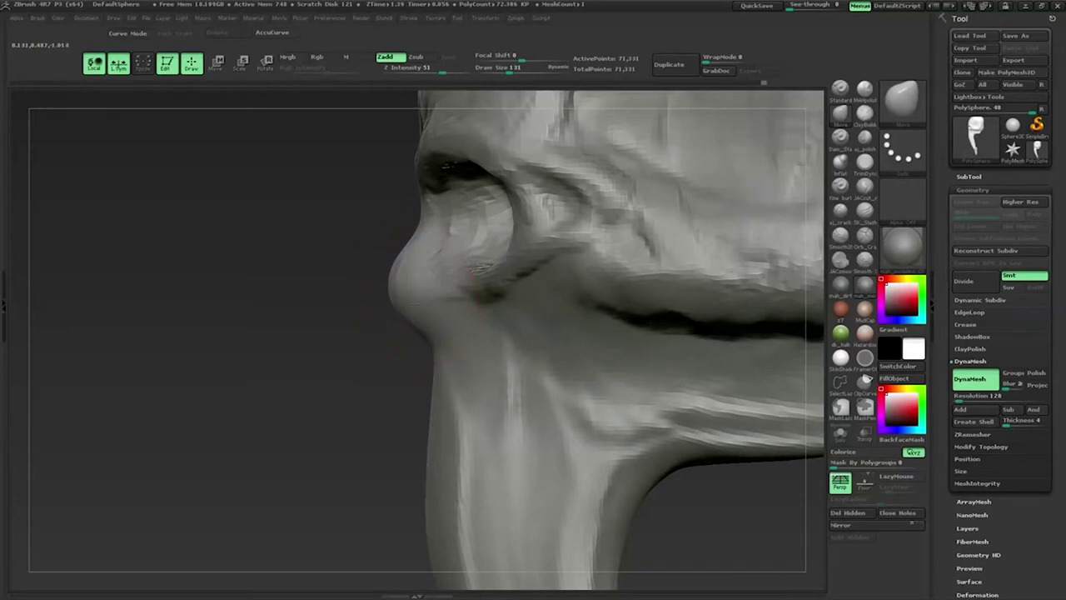
pyautogui.moveTo(395, 259); pyautogui.dragTo(399, 328)
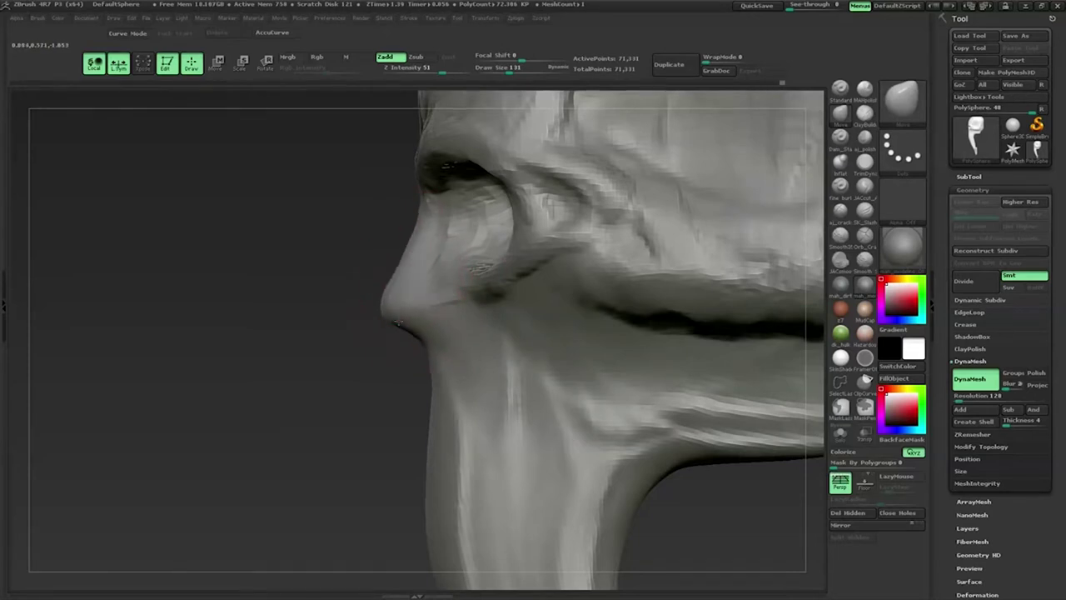
pyautogui.moveTo(333, 250)
pyautogui.mouseDown()
pyautogui.moveTo(377, 315)
pyautogui.moveTo(369, 321)
pyautogui.moveTo(394, 311)
pyautogui.moveTo(369, 239)
pyautogui.moveTo(358, 316)
pyautogui.moveTo(420, 333)
pyautogui.moveTo(367, 331)
pyautogui.mouseUp()
# Step: Sculpt along the side of the nose bridge with the brush at size 89
pyautogui.press('space')
pyautogui.moveTo(412, 234)
pyautogui.mouseDown()
pyautogui.moveTo(391, 234)
pyautogui.moveTo(429, 235)
pyautogui.mouseUp()
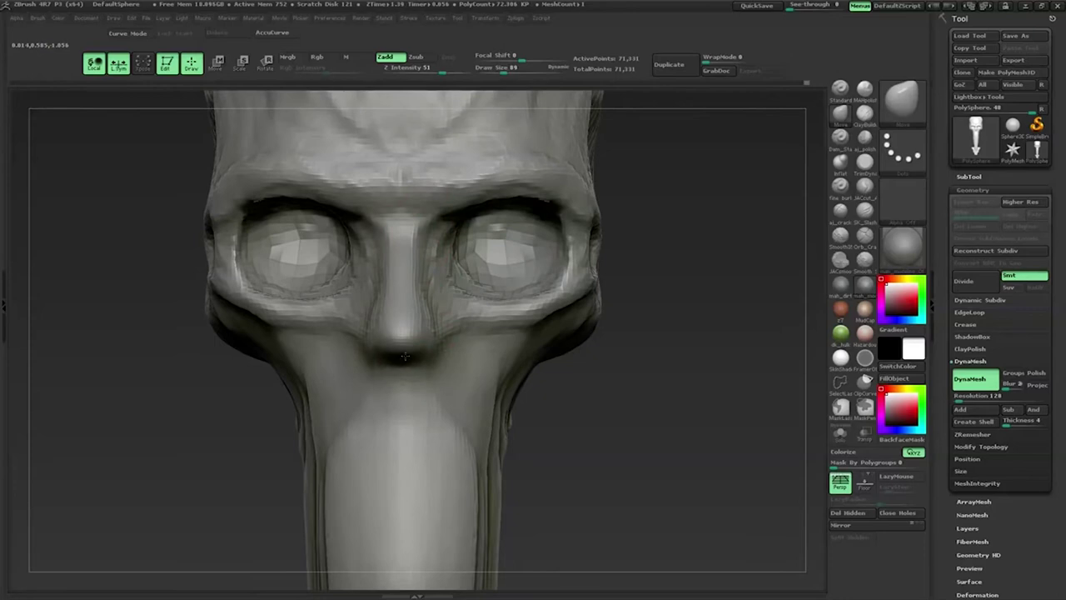
pyautogui.moveTo(749, 350); pyautogui.dragTo(607, 348)
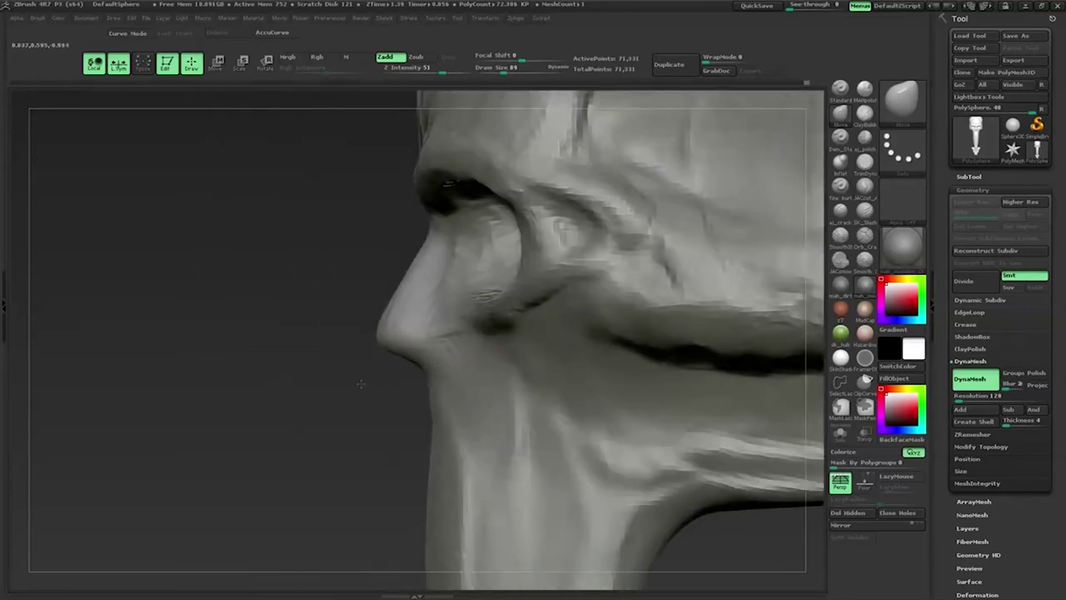
pyautogui.moveTo(360, 384); pyautogui.dragTo(469, 316)
pyautogui.press('space')
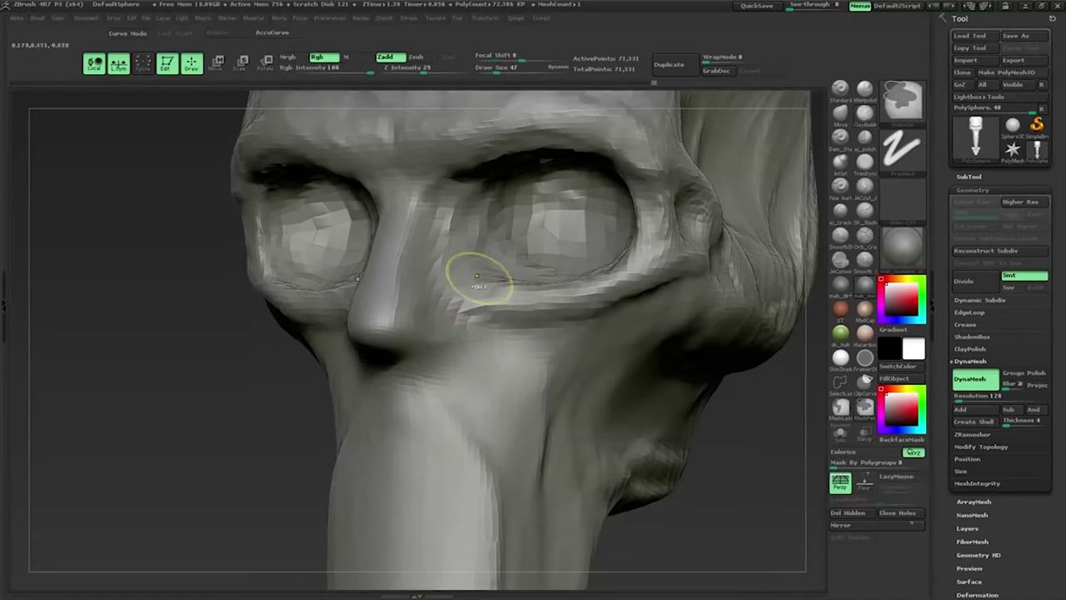
pyautogui.moveTo(451, 241); pyautogui.dragTo(455, 265)
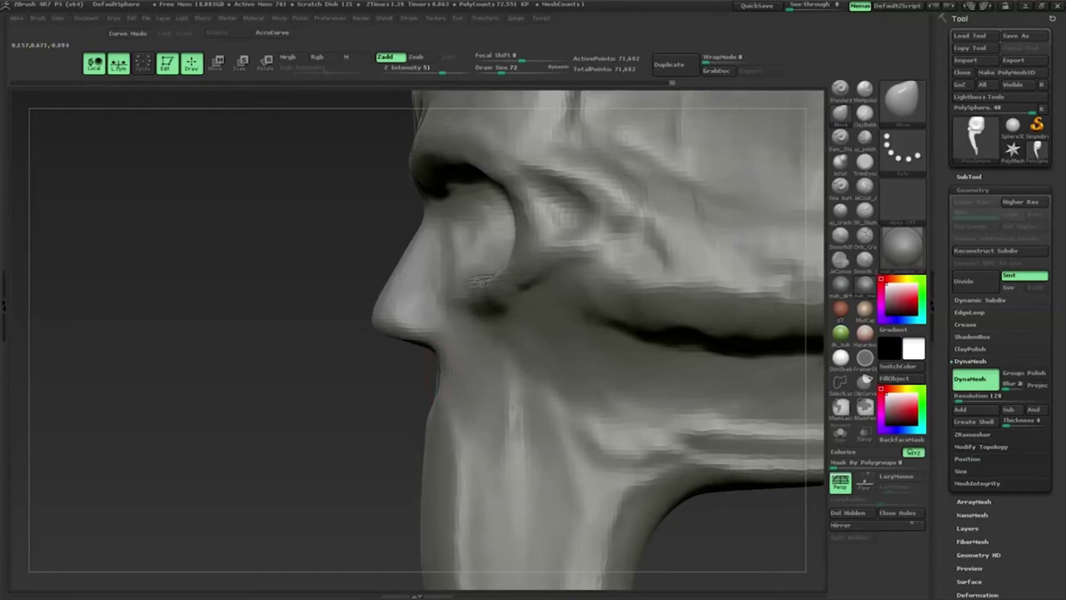
# Step: Orbit around the nose and right side, resizing the brush to 35 and then 72
pyautogui.moveTo(249, 371); pyautogui.dragTo(451, 367)
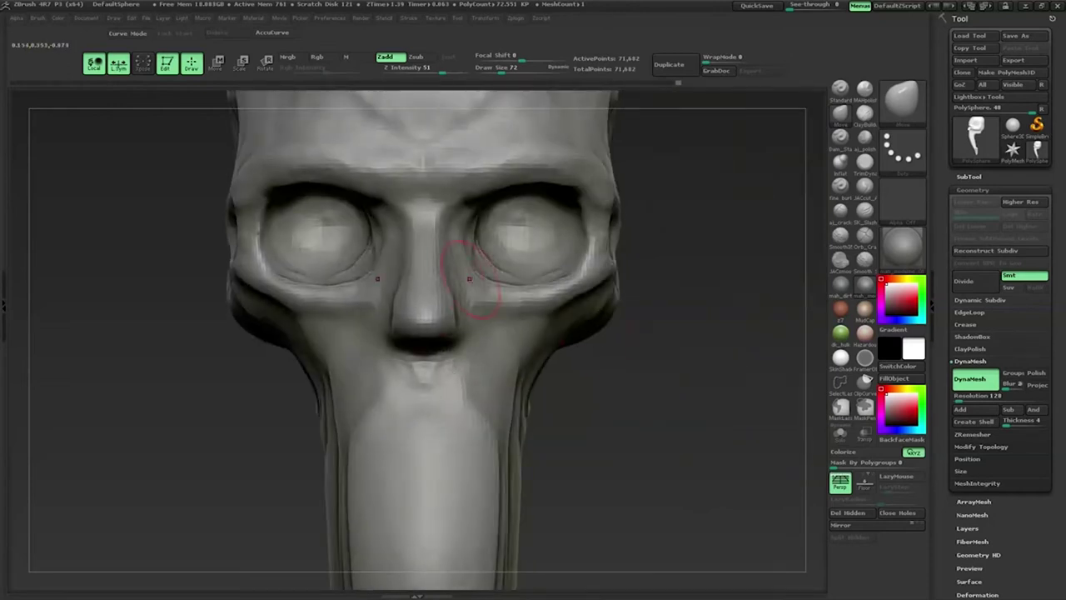
pyautogui.moveTo(456, 274); pyautogui.dragTo(456, 298)
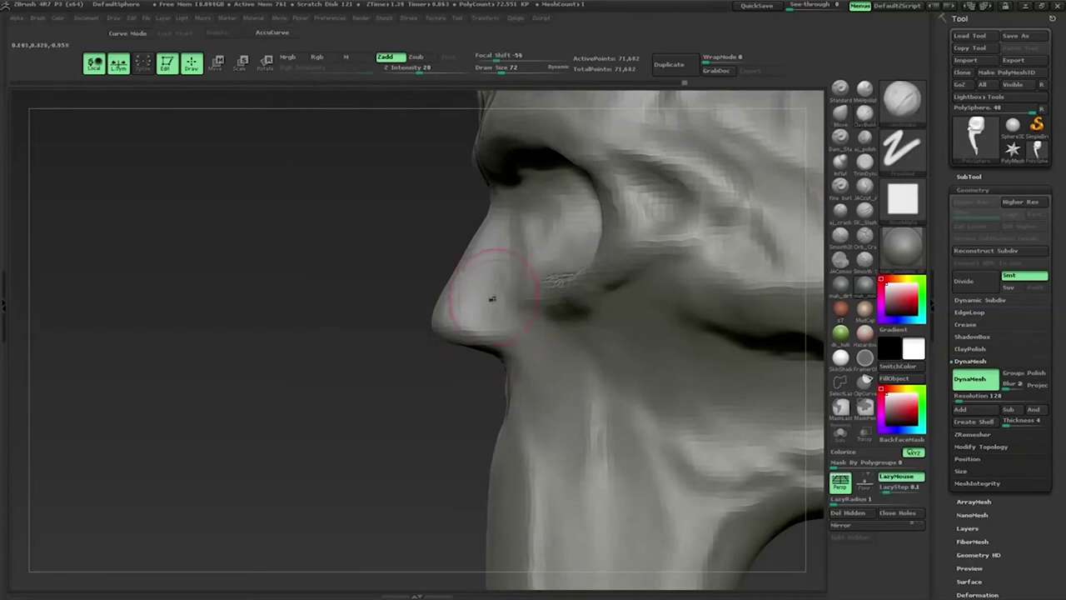
pyautogui.moveTo(333, 242); pyautogui.dragTo(500, 238)
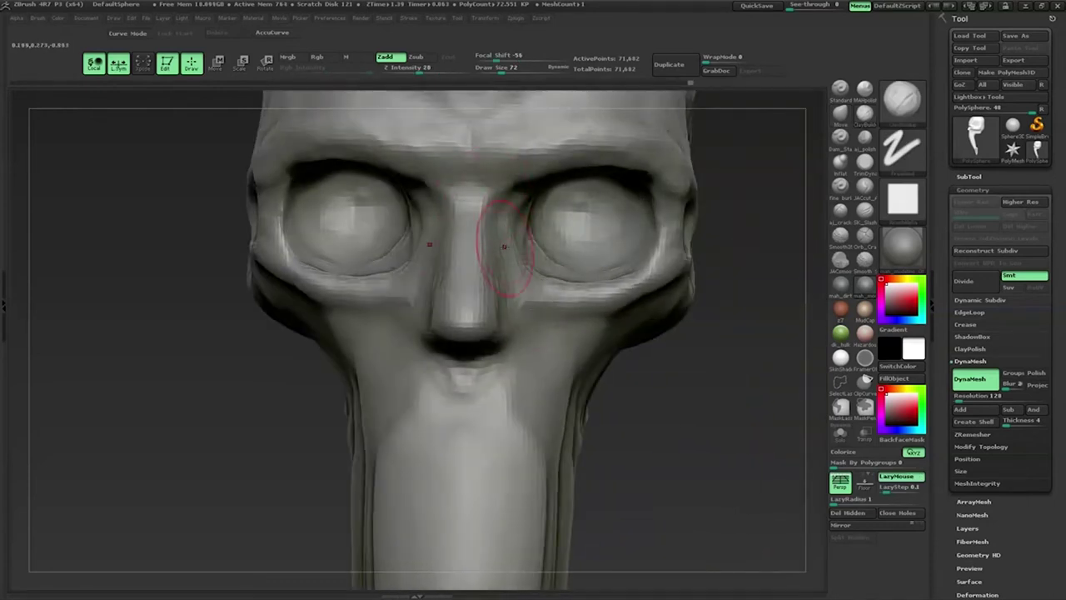
pyautogui.moveTo(693, 405); pyautogui.dragTo(542, 322)
pyautogui.moveTo(542, 358)
pyautogui.mouseDown()
pyautogui.moveTo(779, 406)
pyautogui.moveTo(517, 333)
pyautogui.mouseUp()
pyautogui.press('space')
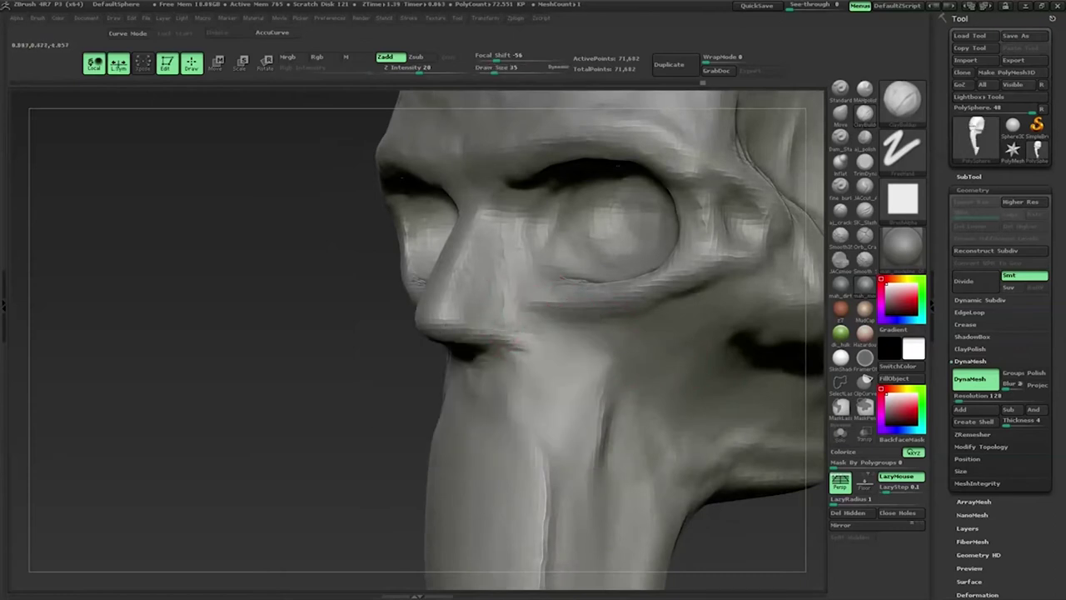
pyautogui.moveTo(495, 228)
pyautogui.mouseDown()
pyautogui.moveTo(632, 278)
pyautogui.moveTo(316, 366)
pyautogui.moveTo(291, 343)
pyautogui.mouseUp()
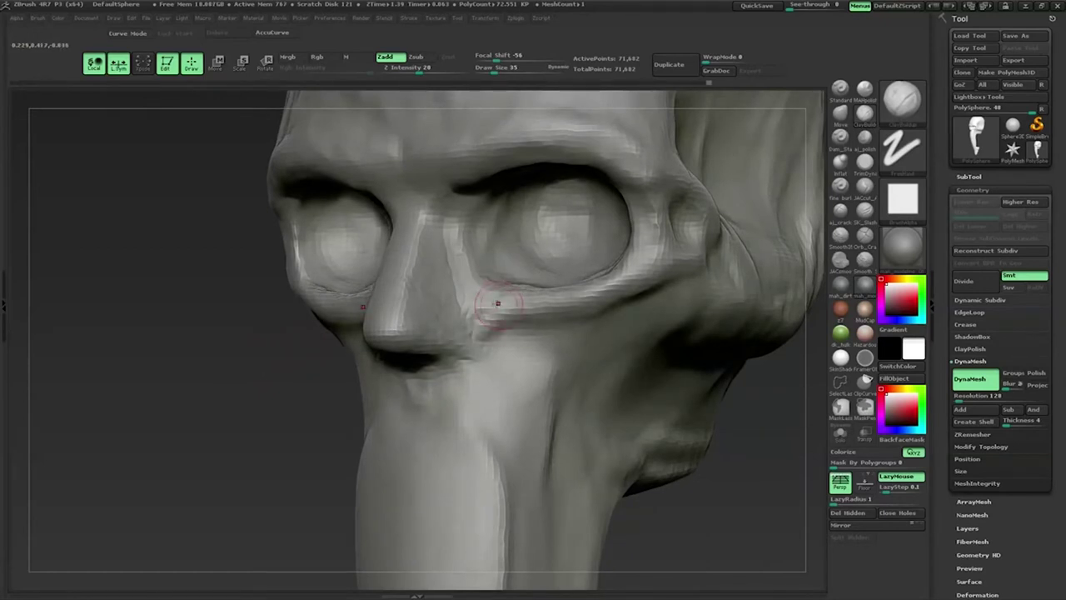
pyautogui.moveTo(606, 355); pyautogui.dragTo(424, 354)
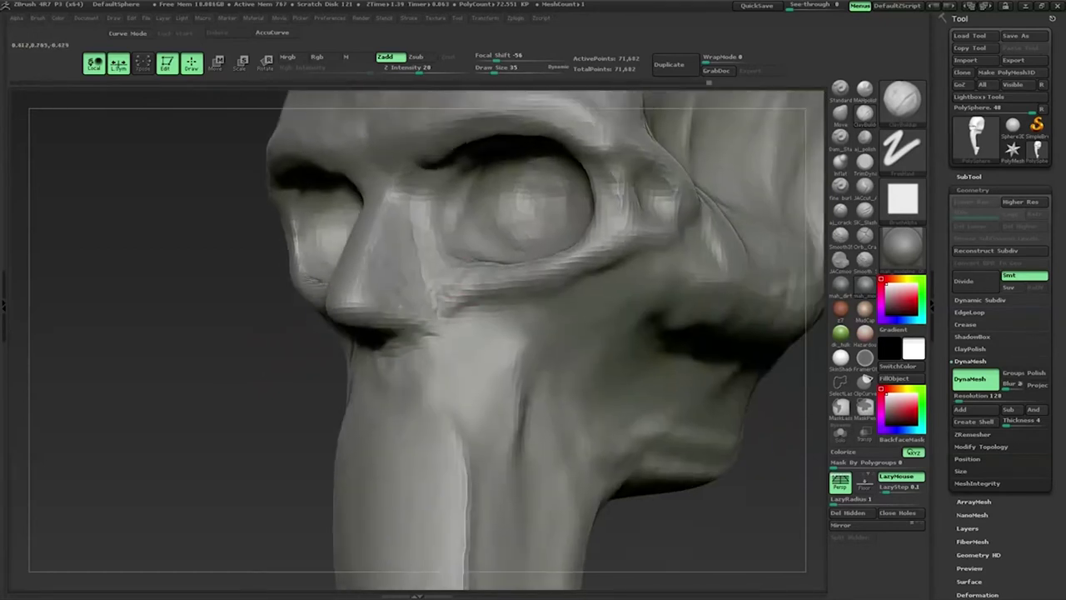
pyautogui.press('space')
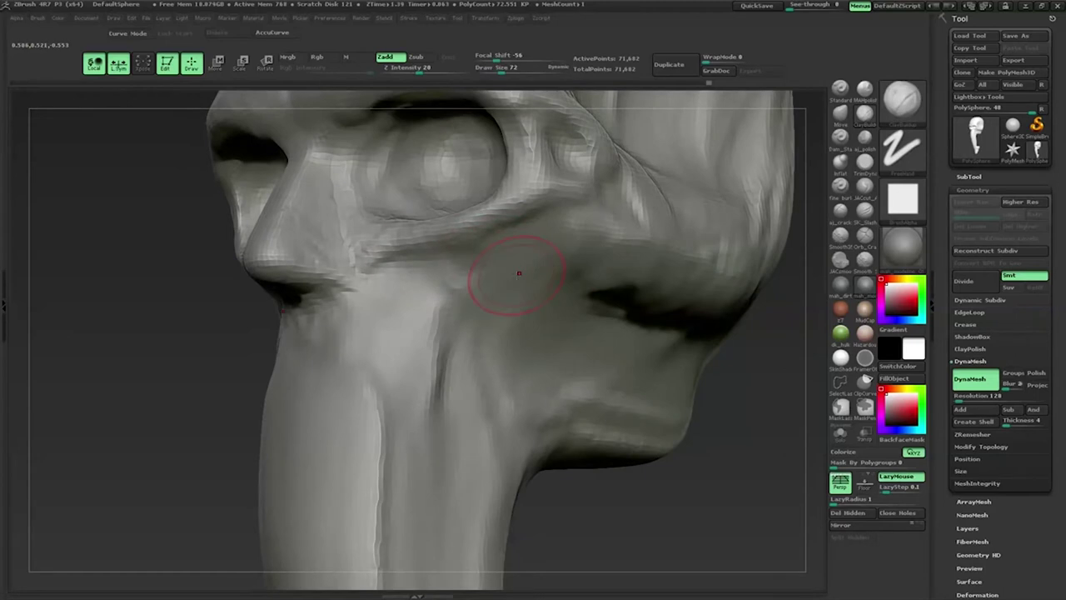
# Step: Carve several creases and a diagonal ridge into the cheek below the eye, then smooth it
pyautogui.moveTo(501, 249)
pyautogui.mouseDown()
pyautogui.moveTo(533, 323)
pyautogui.moveTo(428, 393)
pyautogui.mouseUp()
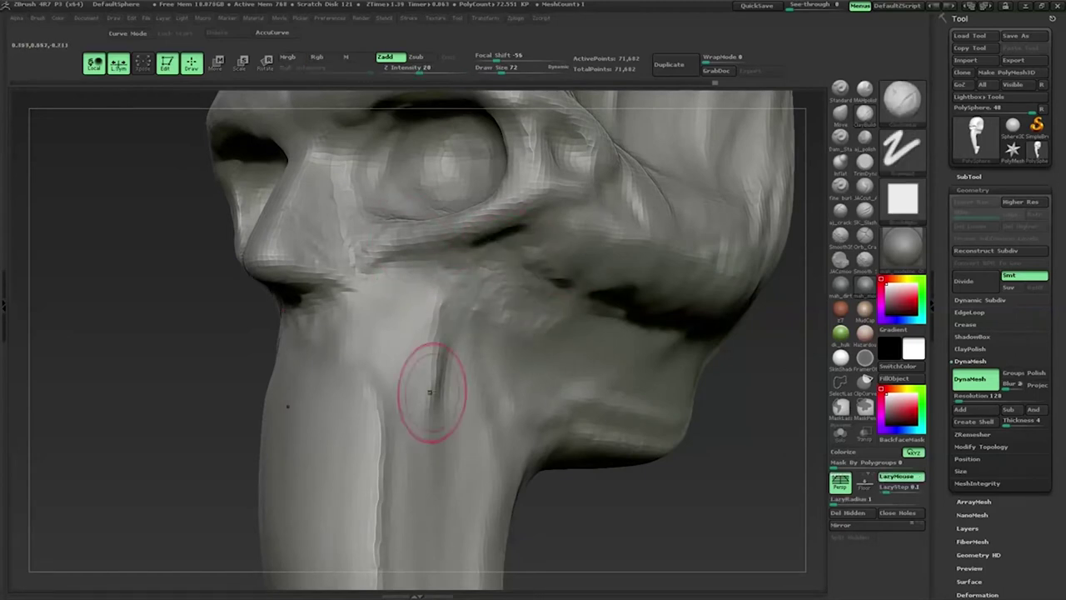
pyautogui.moveTo(508, 304); pyautogui.dragTo(433, 391)
pyautogui.moveTo(466, 342); pyautogui.dragTo(383, 416)
pyautogui.moveTo(499, 325)
pyautogui.mouseDown()
pyautogui.moveTo(457, 344)
pyautogui.moveTo(450, 284)
pyautogui.moveTo(483, 291)
pyautogui.moveTo(474, 250)
pyautogui.mouseUp()
pyautogui.moveTo(466, 312); pyautogui.dragTo(429, 279)
pyautogui.moveTo(475, 250); pyautogui.dragTo(408, 249)
pyautogui.moveTo(416, 371)
pyautogui.mouseDown()
pyautogui.moveTo(405, 297)
pyautogui.moveTo(480, 337)
pyautogui.mouseUp()
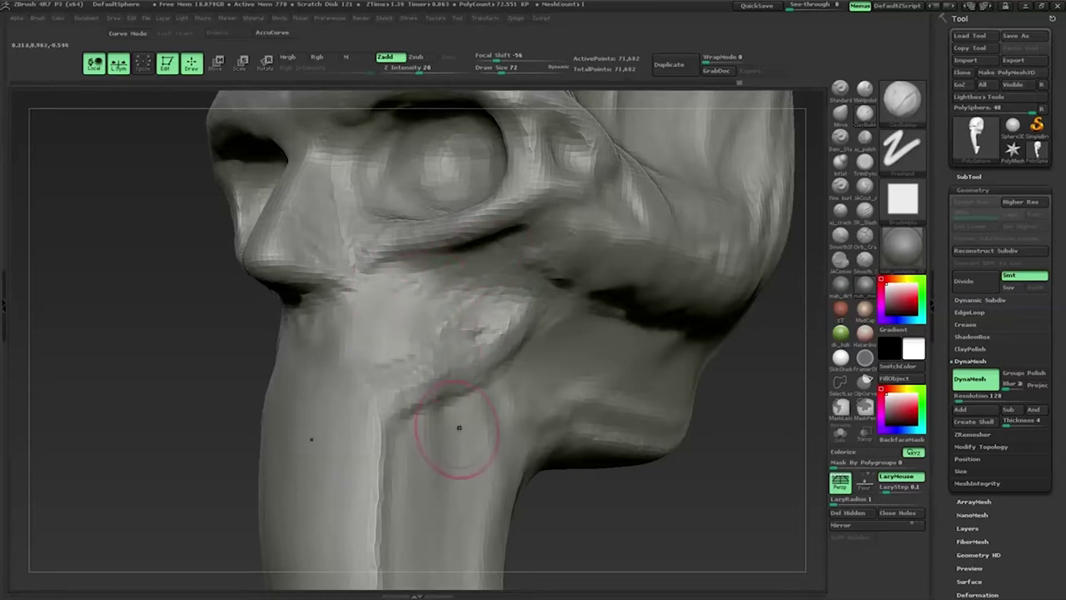
# Step: From a lower three-quarter view, smooth the jaw's lower edge and ridge
pyautogui.moveTo(133, 433); pyautogui.dragTo(167, 350)
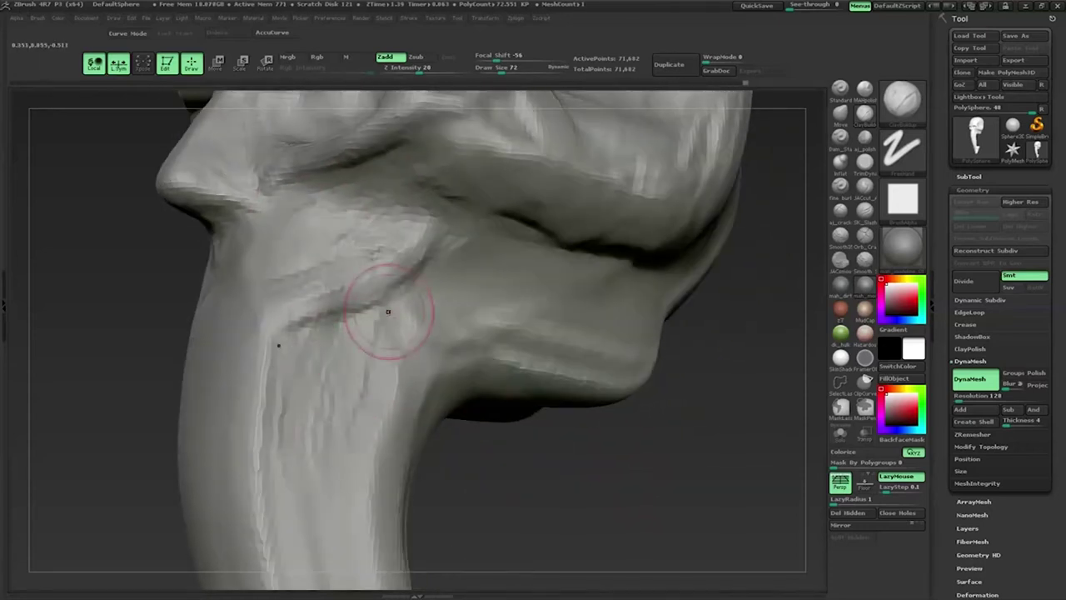
pyautogui.moveTo(344, 356)
pyautogui.mouseDown()
pyautogui.moveTo(538, 481)
pyautogui.moveTo(500, 450)
pyautogui.mouseUp()
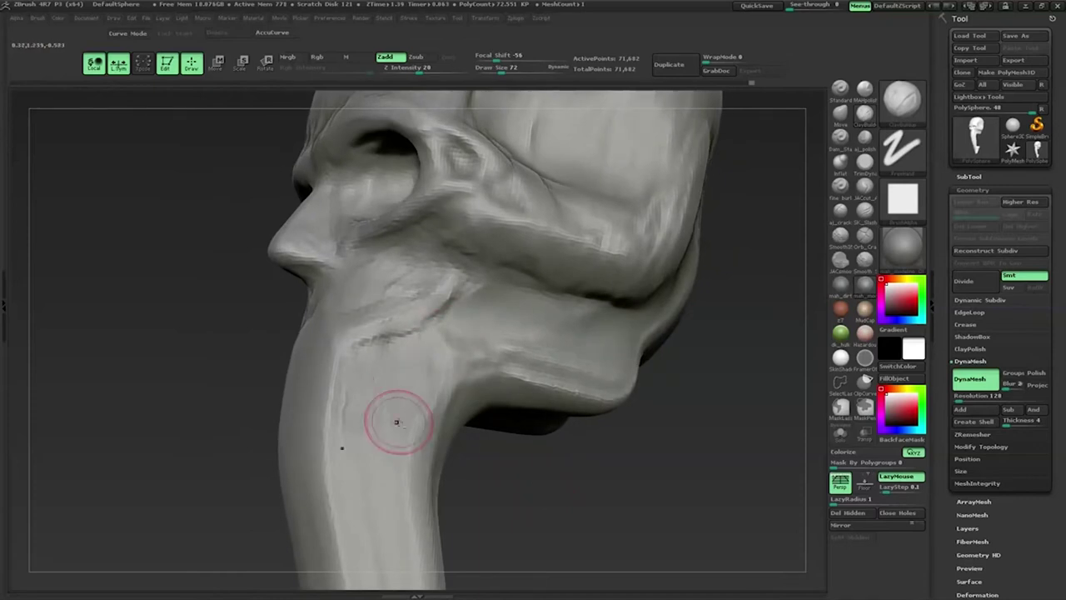
pyautogui.keyDown('alt'); pyautogui.moveTo(378, 417); pyautogui.dragTo(405, 369); pyautogui.keyUp('alt')
pyautogui.keyDown('shift'); pyautogui.moveTo(571, 365); pyautogui.dragTo(504, 351); pyautogui.keyUp('shift')
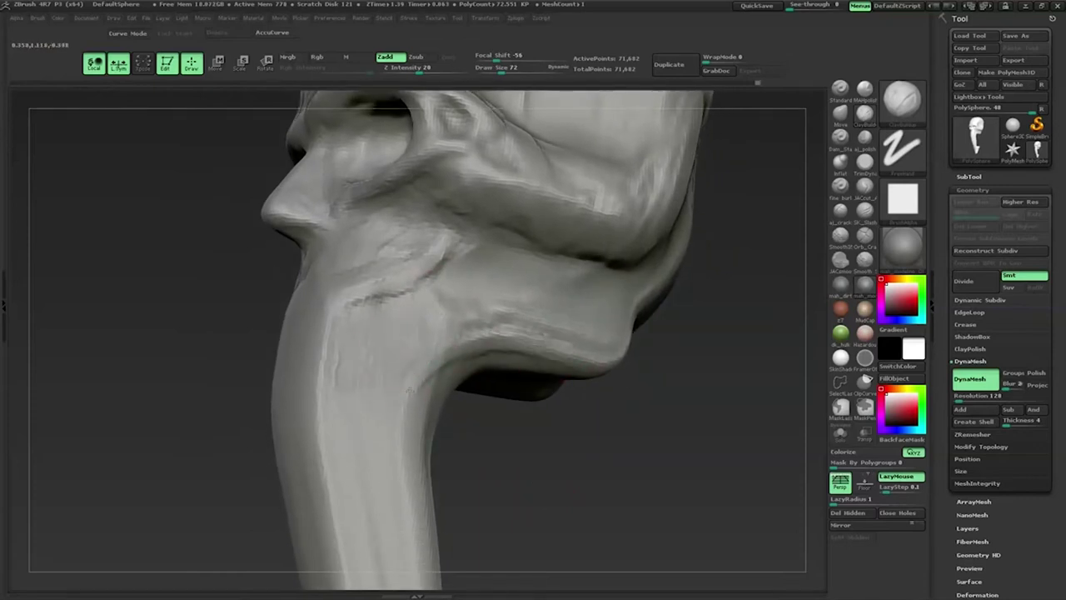
pyautogui.keyDown('shift'); pyautogui.moveTo(568, 369); pyautogui.dragTo(538, 317); pyautogui.keyUp('shift')
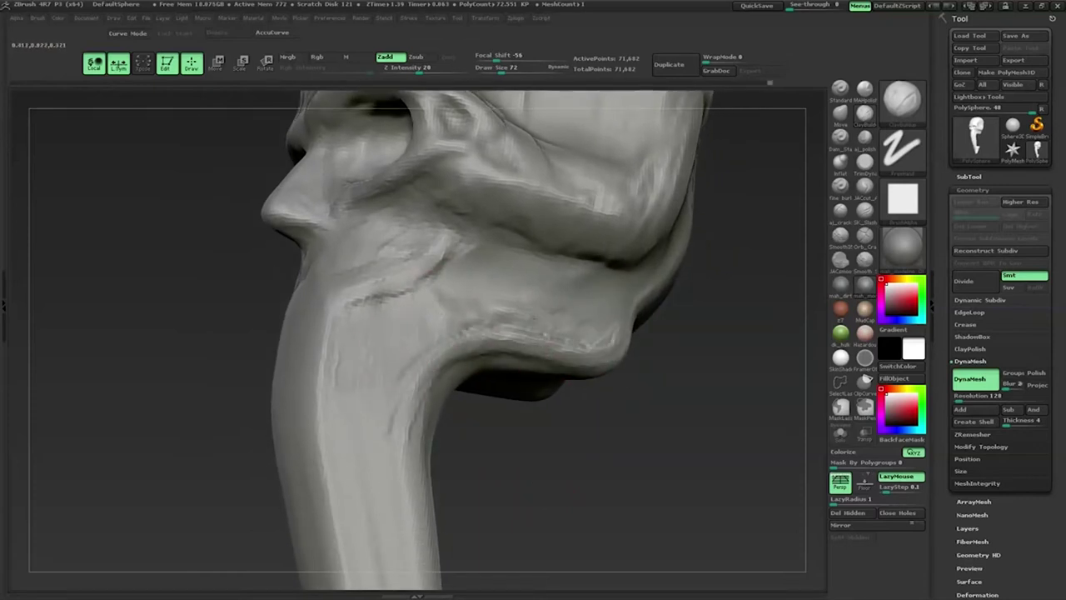
# Step: Turn the face toward the viewer, switch to the Move brush and set its size to 93
pyautogui.moveTo(443, 310); pyautogui.dragTo(662, 313)
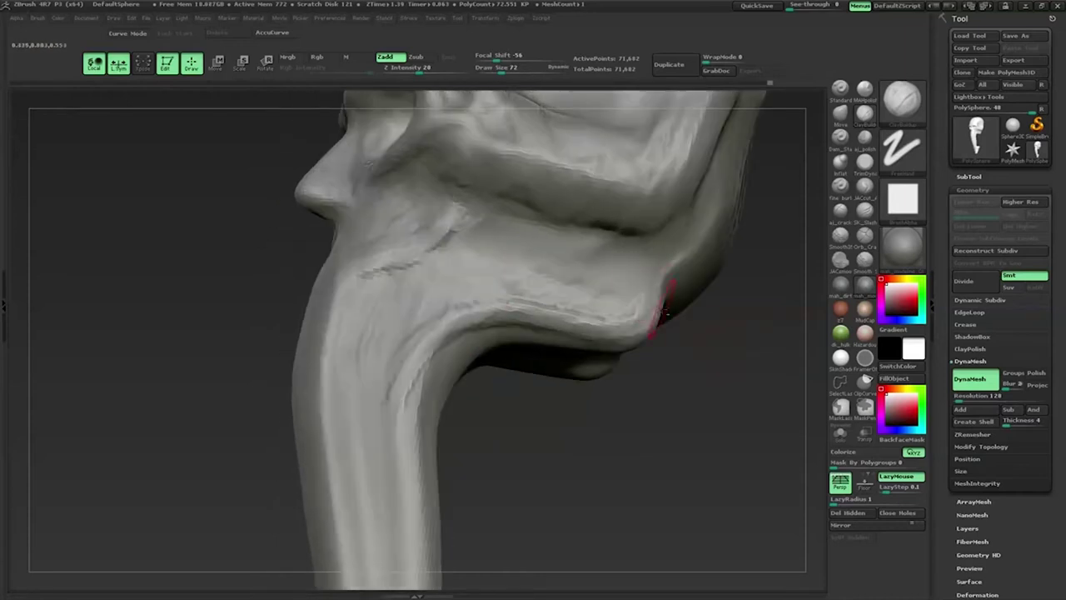
pyautogui.moveTo(692, 243)
pyautogui.mouseDown()
pyautogui.moveTo(578, 272)
pyautogui.moveTo(554, 250)
pyautogui.mouseUp()
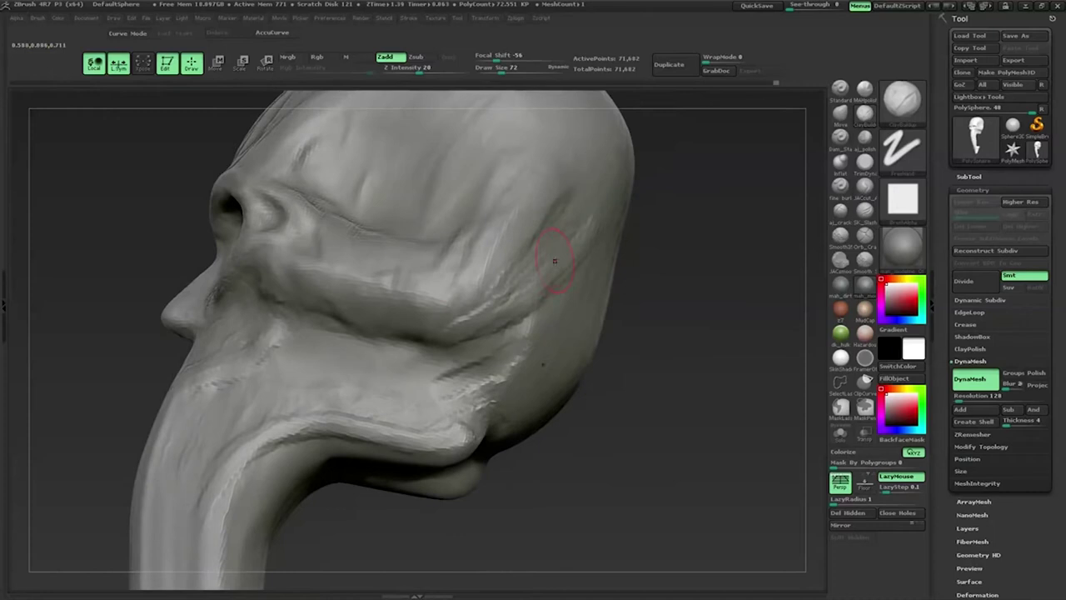
pyautogui.moveTo(583, 349); pyautogui.dragTo(644, 354)
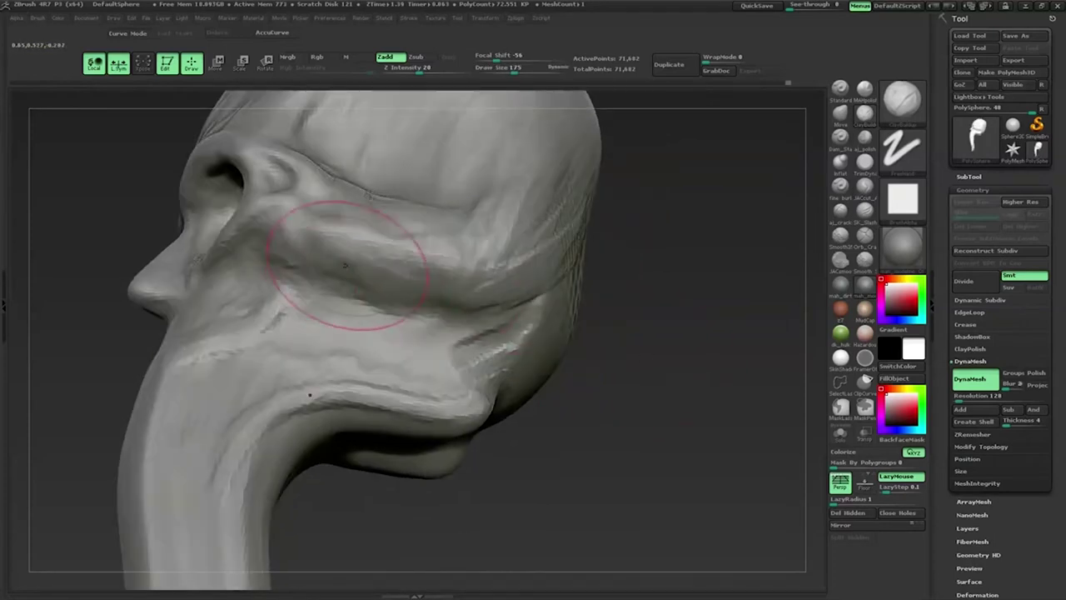
pyautogui.click(830, 122)
pyautogui.moveTo(716, 274)
pyautogui.mouseDown()
pyautogui.moveTo(633, 300)
pyautogui.moveTo(664, 302)
pyautogui.moveTo(633, 316)
pyautogui.mouseUp()
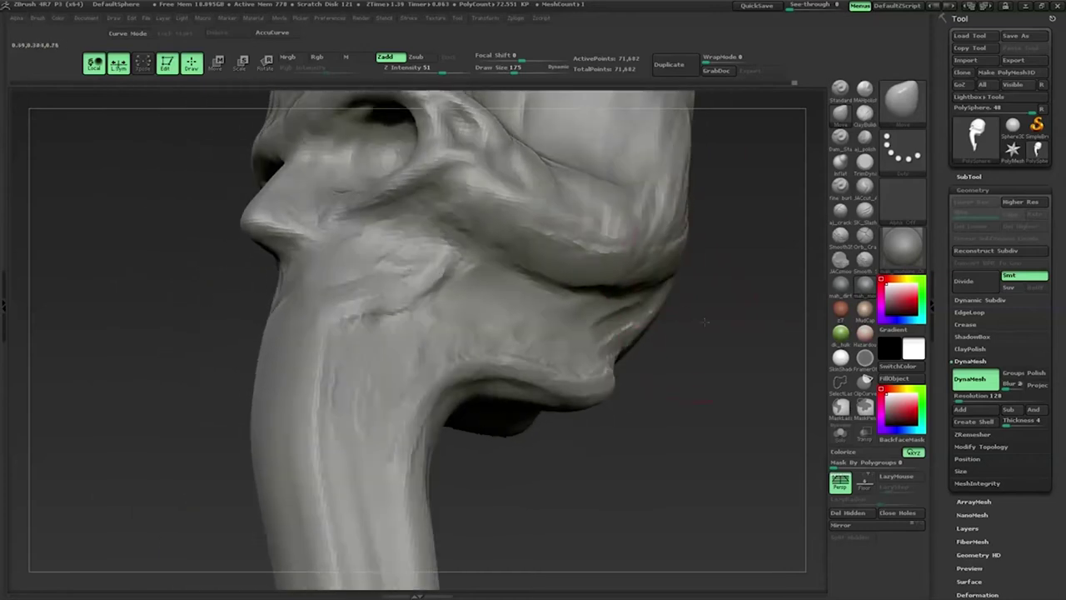
pyautogui.press('space')
pyautogui.moveTo(537, 285)
pyautogui.mouseDown()
pyautogui.moveTo(526, 286)
pyautogui.moveTo(677, 373)
pyautogui.moveTo(583, 309)
pyautogui.moveTo(572, 280)
pyautogui.mouseUp()
# Step: Add stroke detail along the neck from a three-quarter front view
pyautogui.moveTo(583, 333)
pyautogui.mouseDown()
pyautogui.moveTo(606, 412)
pyautogui.moveTo(421, 179)
pyautogui.mouseUp()
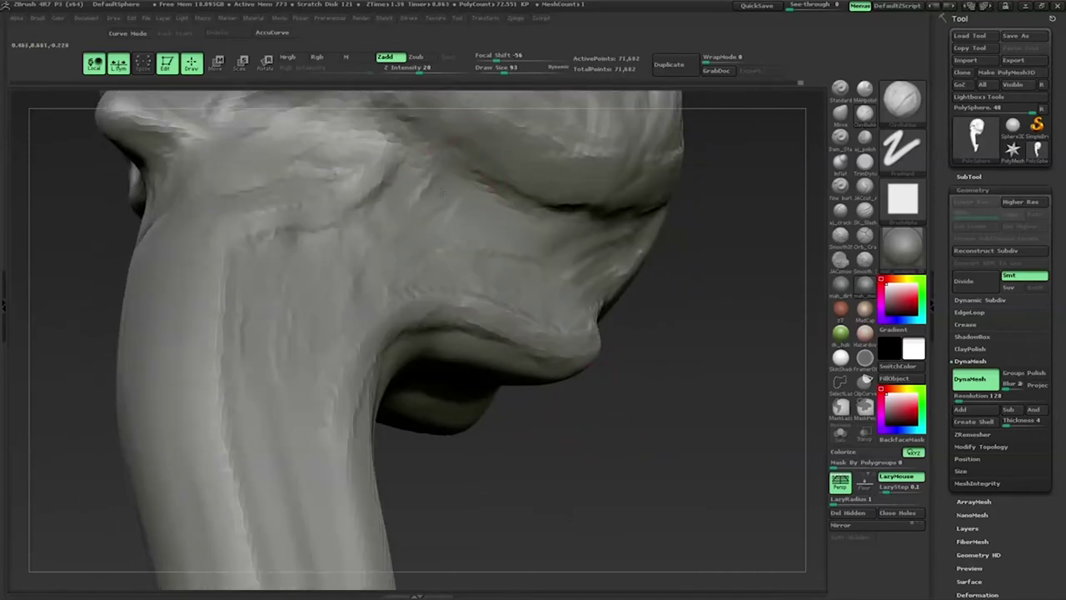
pyautogui.moveTo(350, 283); pyautogui.dragTo(545, 407)
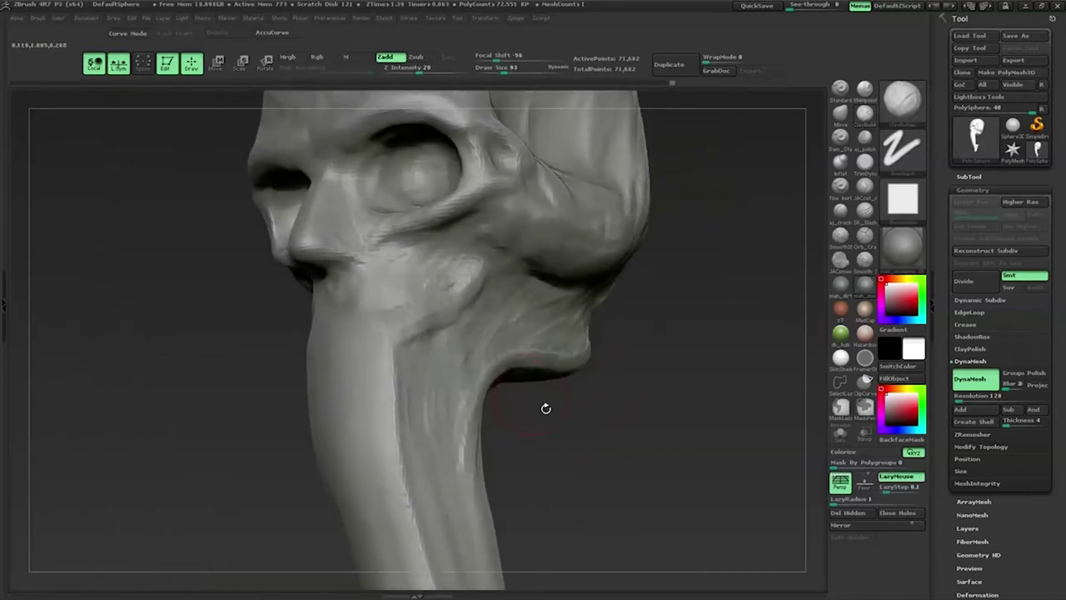
pyautogui.moveTo(449, 394); pyautogui.dragTo(458, 361)
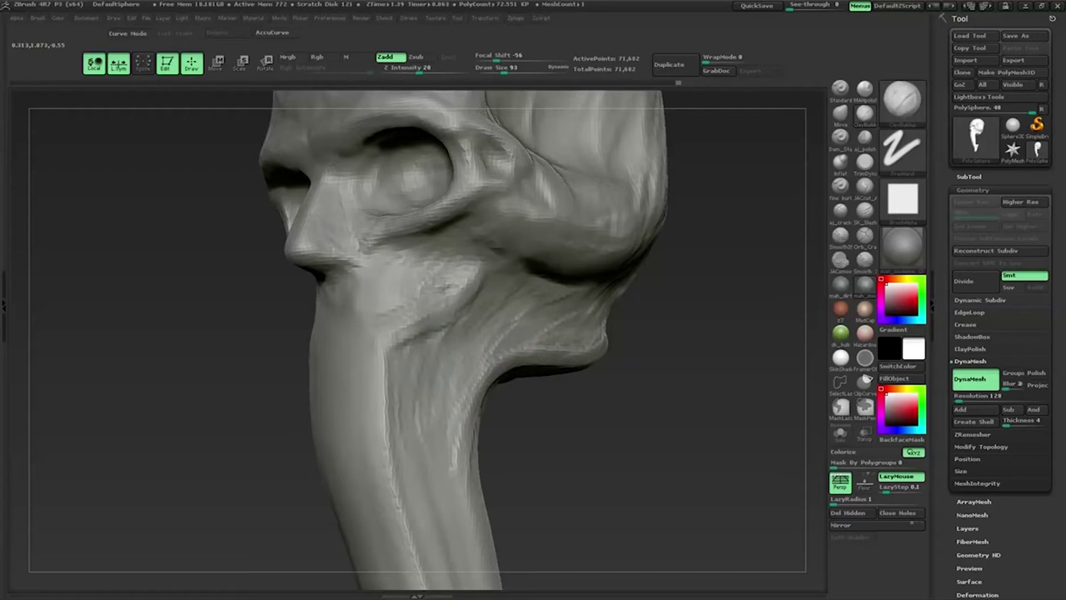
pyautogui.moveTo(350, 345)
pyautogui.mouseDown()
pyautogui.moveTo(399, 258)
pyautogui.moveTo(507, 314)
pyautogui.moveTo(494, 288)
pyautogui.mouseUp()
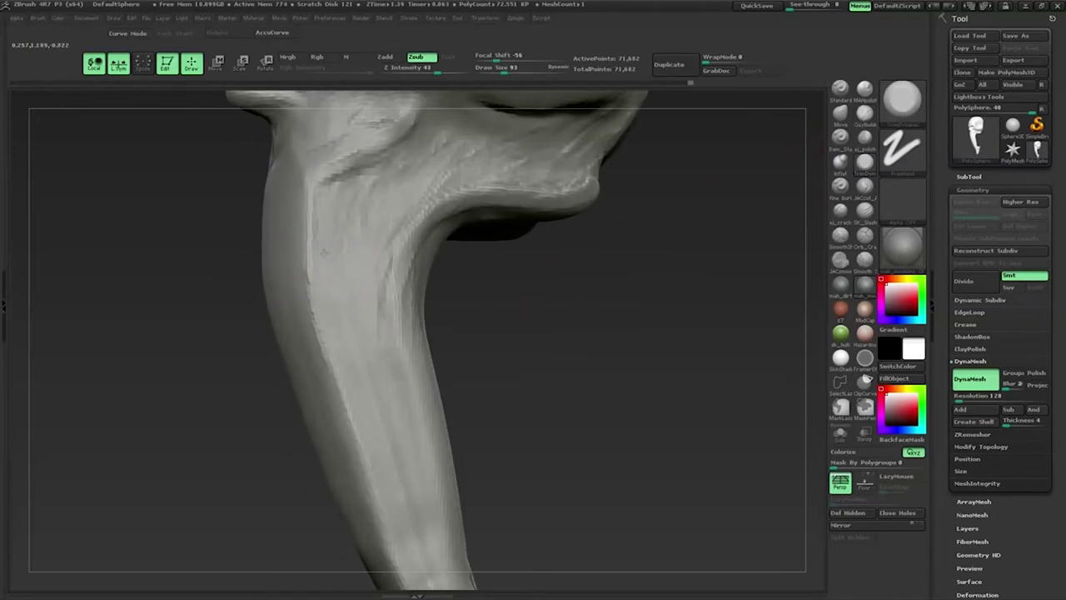
pyautogui.moveTo(492, 299)
pyautogui.mouseDown()
pyautogui.moveTo(511, 361)
pyautogui.moveTo(402, 391)
pyautogui.mouseUp()
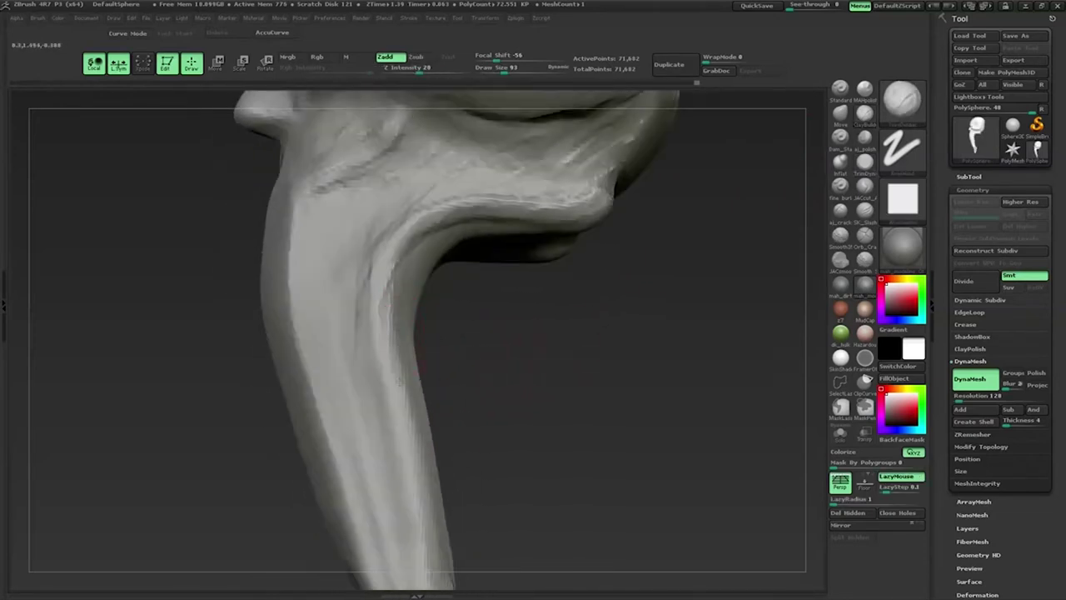
pyautogui.moveTo(457, 412)
pyautogui.mouseDown()
pyautogui.moveTo(395, 428)
pyautogui.moveTo(451, 364)
pyautogui.moveTo(414, 359)
pyautogui.mouseUp()
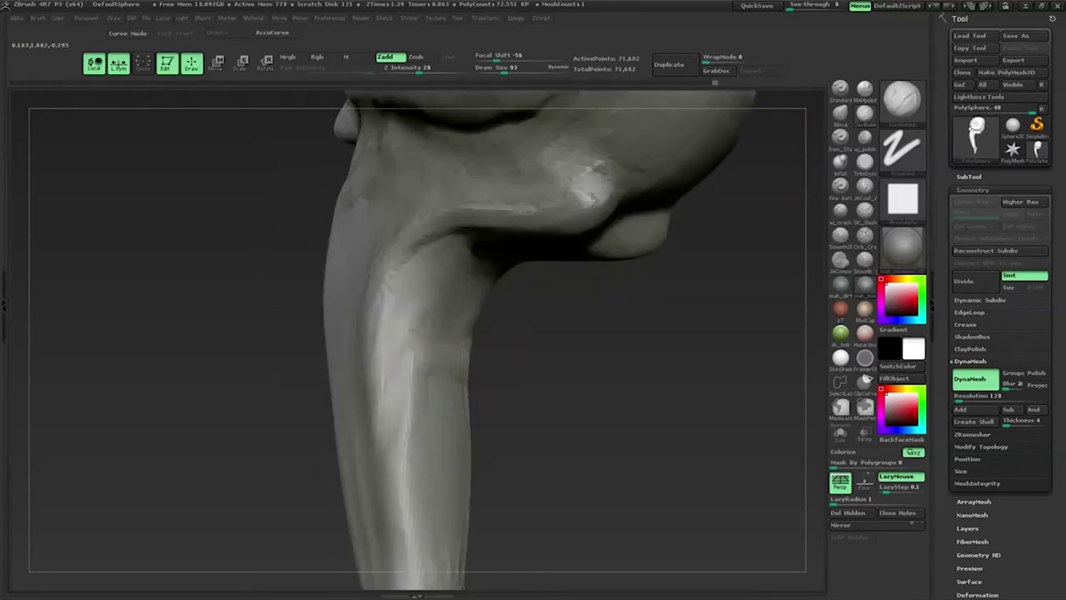
pyautogui.moveTo(483, 283)
pyautogui.mouseDown()
pyautogui.moveTo(571, 308)
pyautogui.moveTo(591, 306)
pyautogui.moveTo(612, 284)
pyautogui.moveTo(507, 311)
pyautogui.moveTo(518, 320)
pyautogui.moveTo(502, 385)
pyautogui.moveTo(592, 392)
pyautogui.moveTo(605, 368)
pyautogui.moveTo(490, 308)
pyautogui.mouseUp()
pyautogui.moveTo(464, 342)
pyautogui.mouseDown()
pyautogui.moveTo(195, 391)
pyautogui.moveTo(306, 313)
pyautogui.mouseUp()
pyautogui.moveTo(488, 298)
pyautogui.mouseDown()
pyautogui.moveTo(459, 321)
pyautogui.moveTo(507, 273)
pyautogui.moveTo(342, 354)
pyautogui.mouseUp()
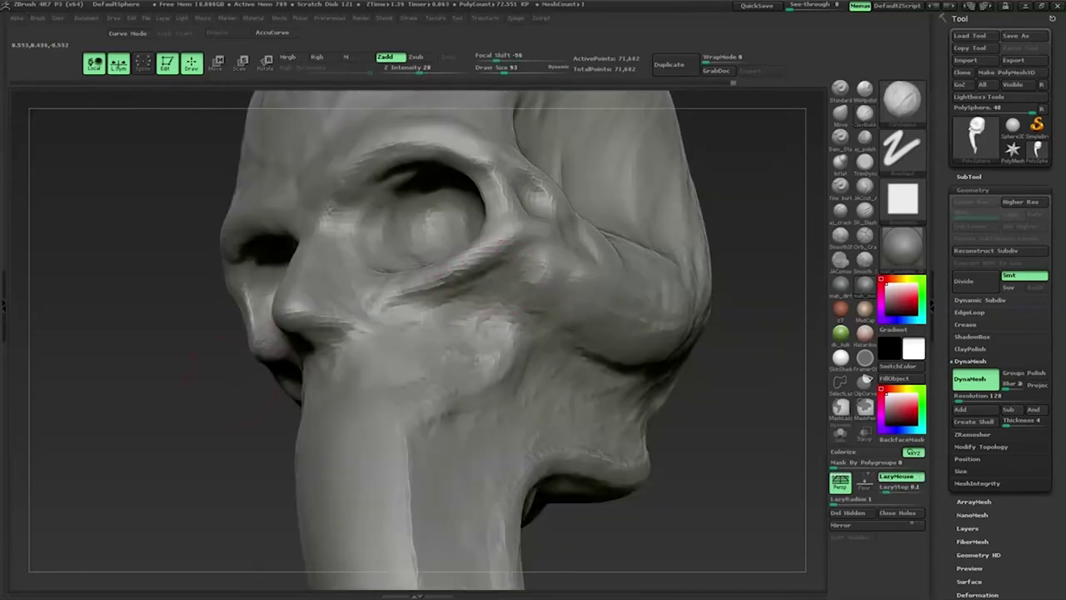
pyautogui.rightClick(537, 304)
pyautogui.moveTo(452, 352); pyautogui.dragTo(422, 394)
pyautogui.moveTo(495, 320); pyautogui.dragTo(505, 330)
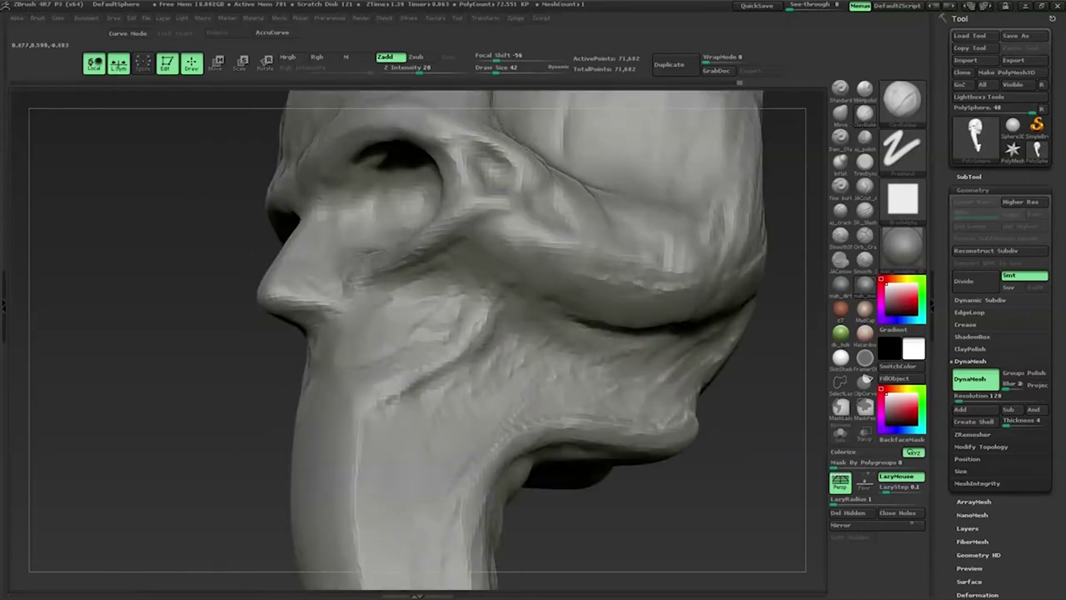
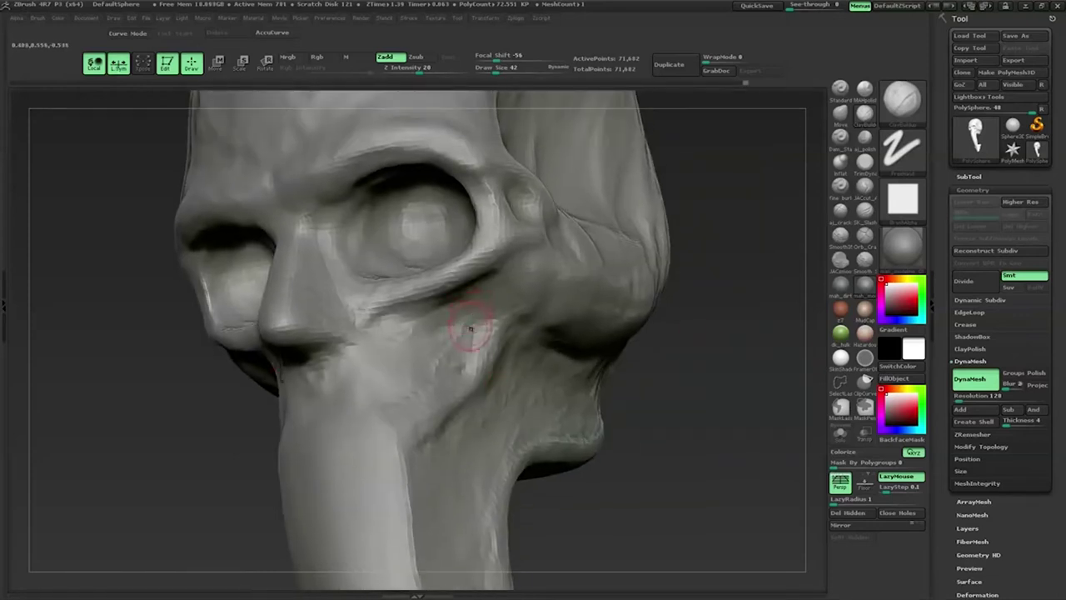
# Step: Turn the skull to face front and smooth the surface around the eye socket
pyautogui.moveTo(471, 329); pyautogui.dragTo(444, 292)
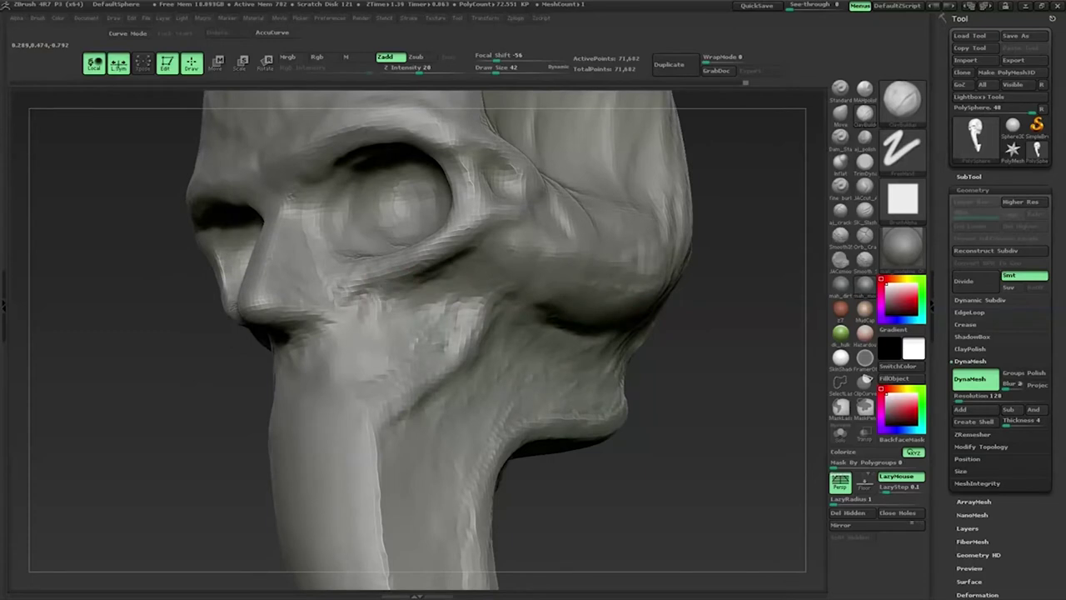
pyautogui.moveTo(366, 288); pyautogui.dragTo(371, 305)
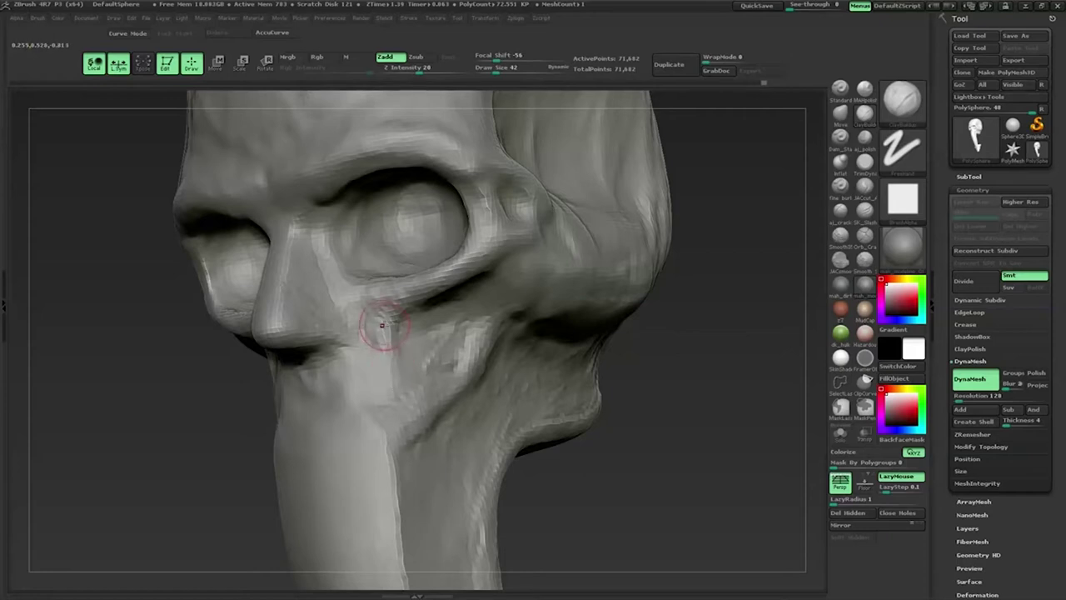
pyautogui.moveTo(381, 302)
pyautogui.mouseDown()
pyautogui.moveTo(725, 374)
pyautogui.moveTo(405, 330)
pyautogui.mouseUp()
pyautogui.moveTo(740, 242)
pyautogui.mouseDown()
pyautogui.moveTo(554, 278)
pyautogui.moveTo(413, 292)
pyautogui.mouseUp()
pyautogui.moveTo(481, 274)
pyautogui.mouseDown()
pyautogui.moveTo(426, 301)
pyautogui.moveTo(675, 375)
pyautogui.mouseUp()
pyautogui.moveTo(400, 319); pyautogui.dragTo(371, 305)
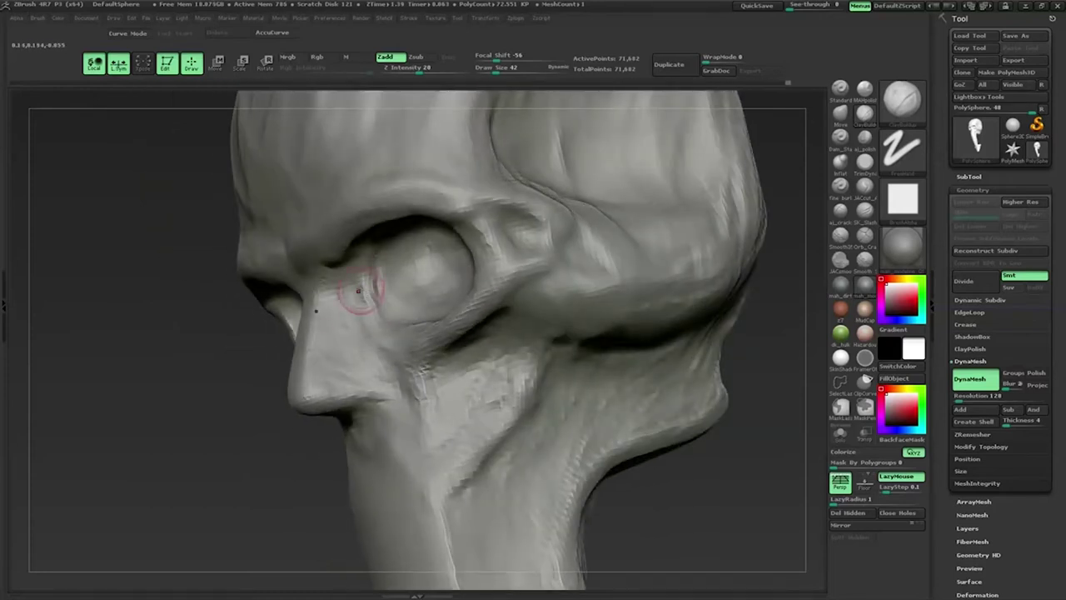
pyautogui.moveTo(194, 344); pyautogui.dragTo(400, 326)
pyautogui.moveTo(577, 393); pyautogui.dragTo(634, 436)
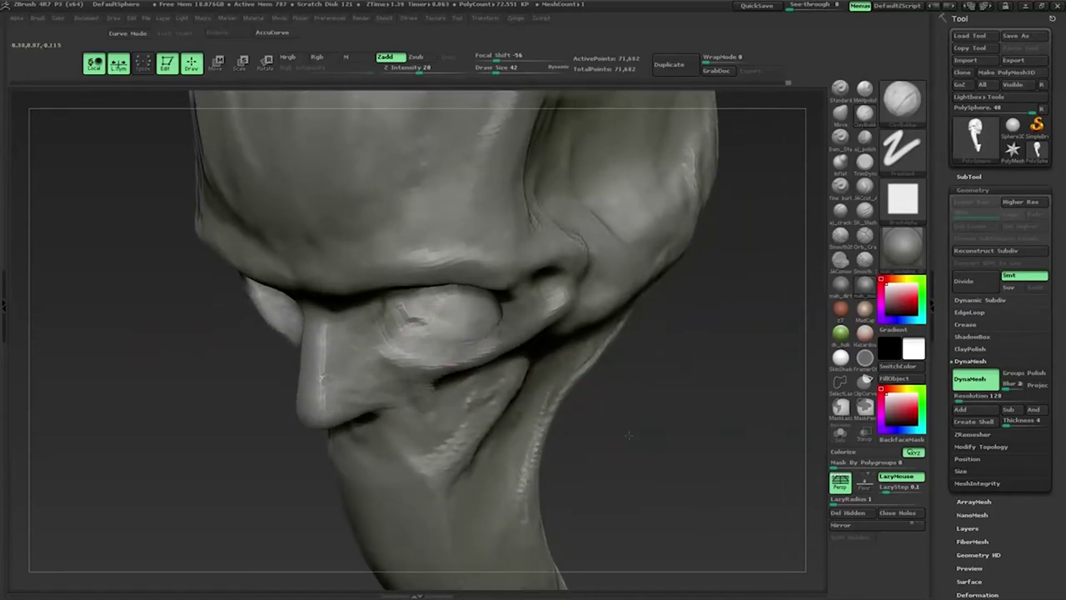
pyautogui.moveTo(663, 377)
pyautogui.mouseDown()
pyautogui.moveTo(366, 316)
pyautogui.moveTo(431, 346)
pyautogui.mouseUp()
pyautogui.keyDown('shift'); pyautogui.moveTo(498, 322); pyautogui.dragTo(514, 330); pyautogui.keyUp('shift')
# Step: Check the eye socket, cheek and jaw from profile and front views, and shrink the brush to size 53
pyautogui.moveTo(638, 345); pyautogui.dragTo(554, 358)
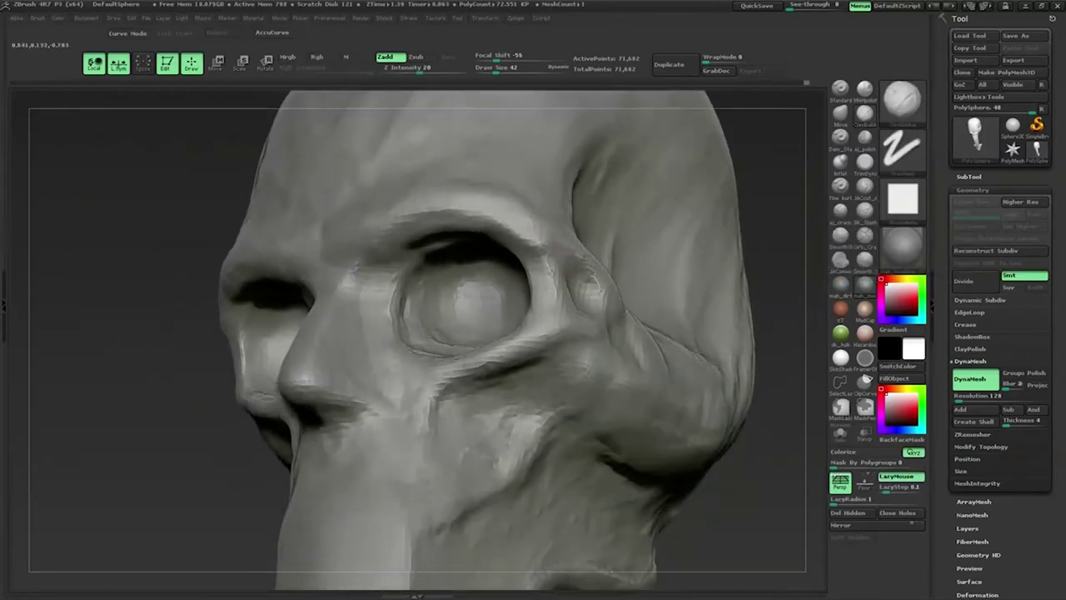
pyautogui.moveTo(156, 284)
pyautogui.mouseDown()
pyautogui.moveTo(537, 263)
pyautogui.moveTo(466, 275)
pyautogui.moveTo(567, 314)
pyautogui.mouseUp()
pyautogui.moveTo(453, 283); pyautogui.dragTo(442, 274)
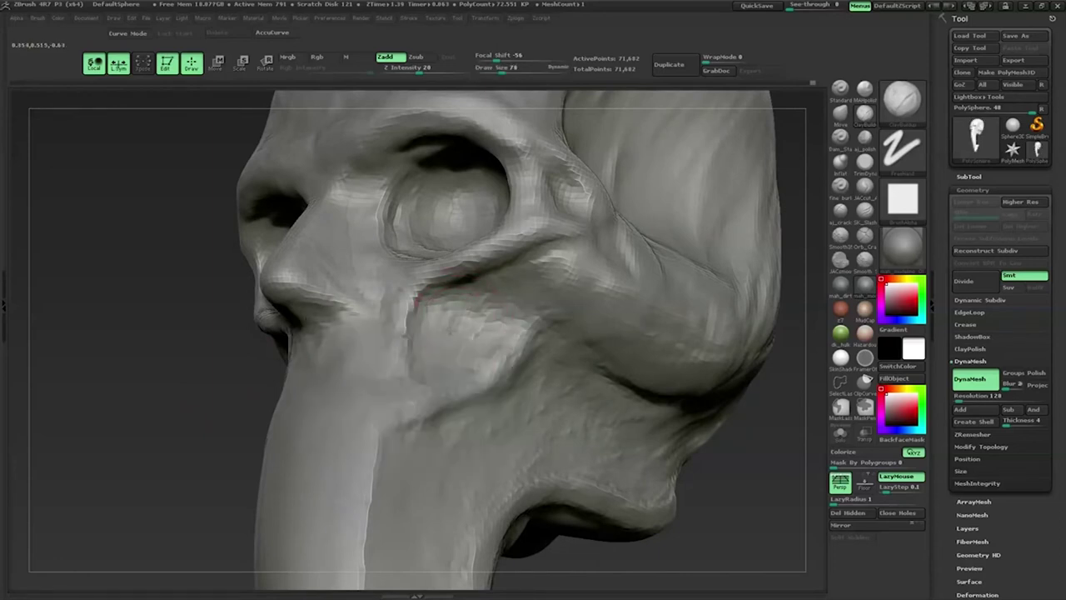
pyautogui.moveTo(417, 374); pyautogui.dragTo(682, 382)
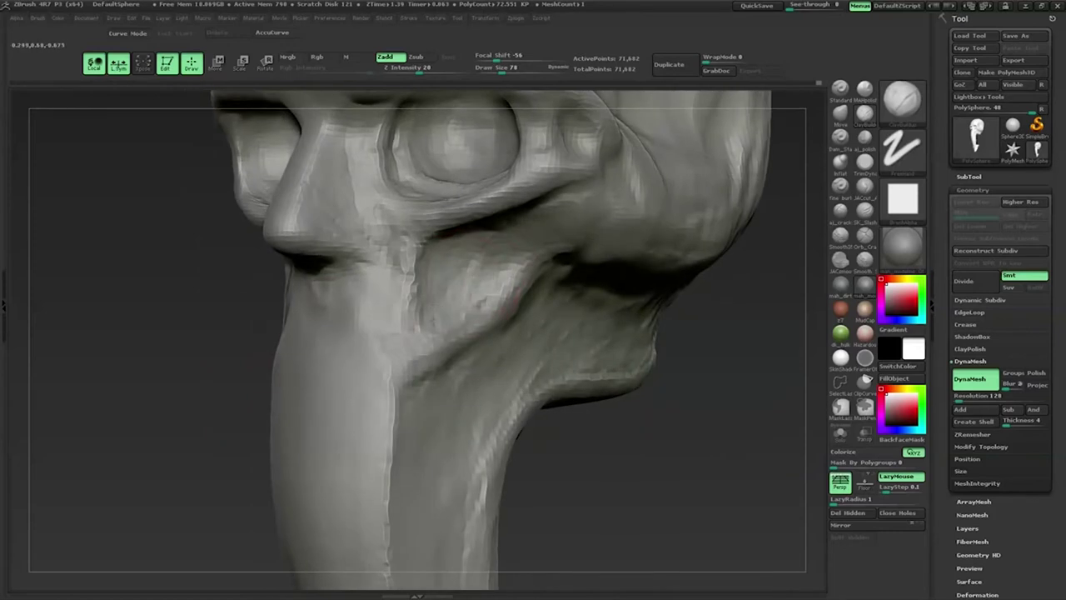
pyautogui.moveTo(275, 349)
pyautogui.mouseDown()
pyautogui.moveTo(299, 333)
pyautogui.moveTo(269, 326)
pyautogui.moveTo(518, 395)
pyautogui.moveTo(449, 333)
pyautogui.mouseUp()
pyautogui.press('space')
pyautogui.press('space')
pyautogui.press('space')
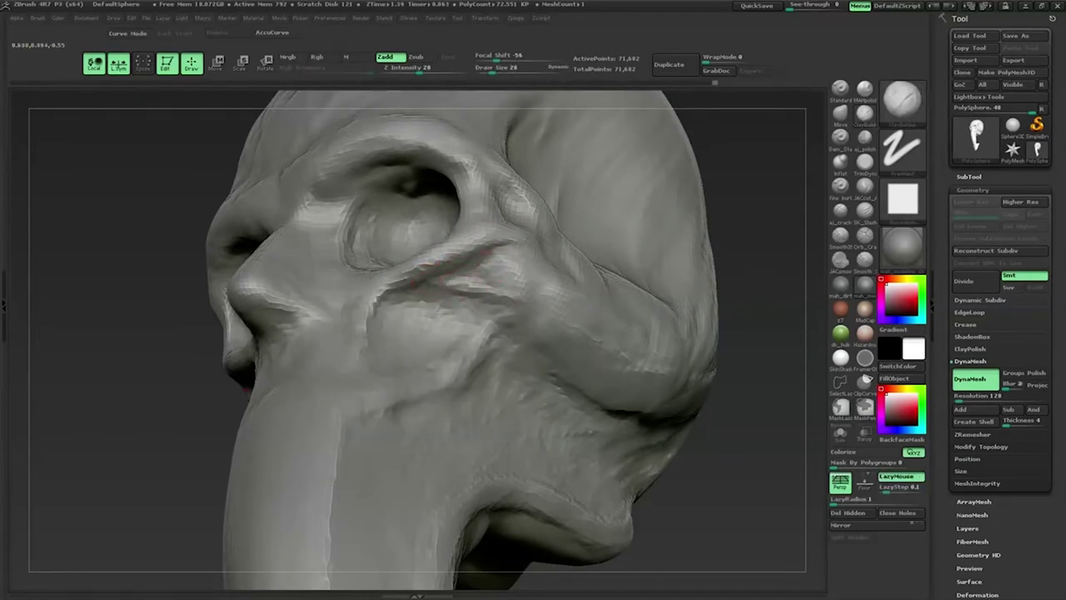
# Step: Deepen the eye socket's edge with a crease brush at size 32
pyautogui.press('space')
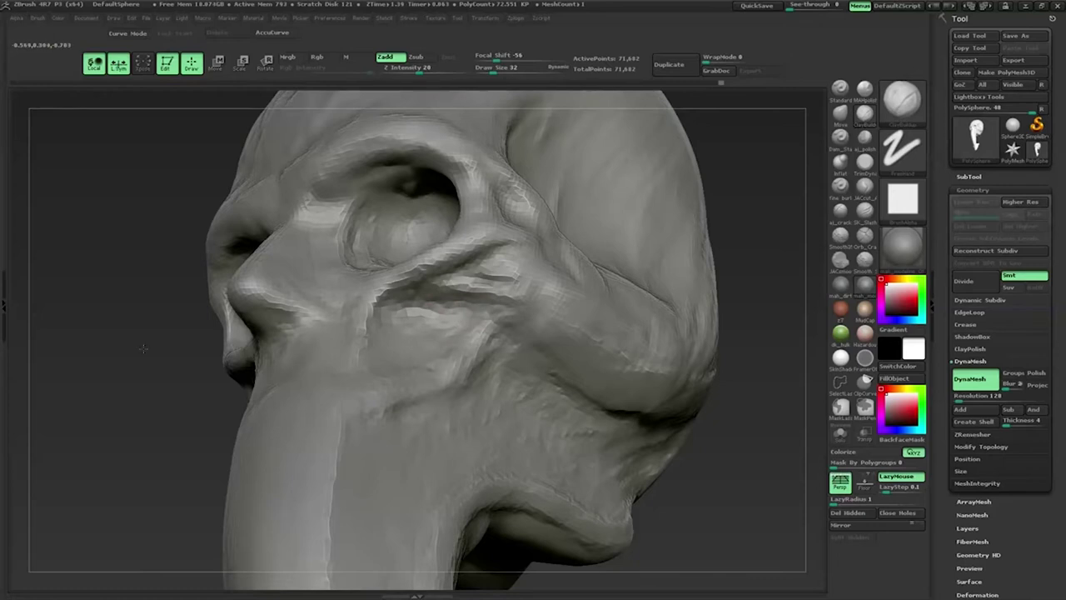
pyautogui.moveTo(153, 355); pyautogui.dragTo(467, 295)
pyautogui.moveTo(633, 250)
pyautogui.mouseDown()
pyautogui.moveTo(658, 219)
pyautogui.moveTo(513, 244)
pyautogui.moveTo(523, 240)
pyautogui.moveTo(408, 305)
pyautogui.moveTo(181, 321)
pyautogui.moveTo(200, 315)
pyautogui.mouseUp()
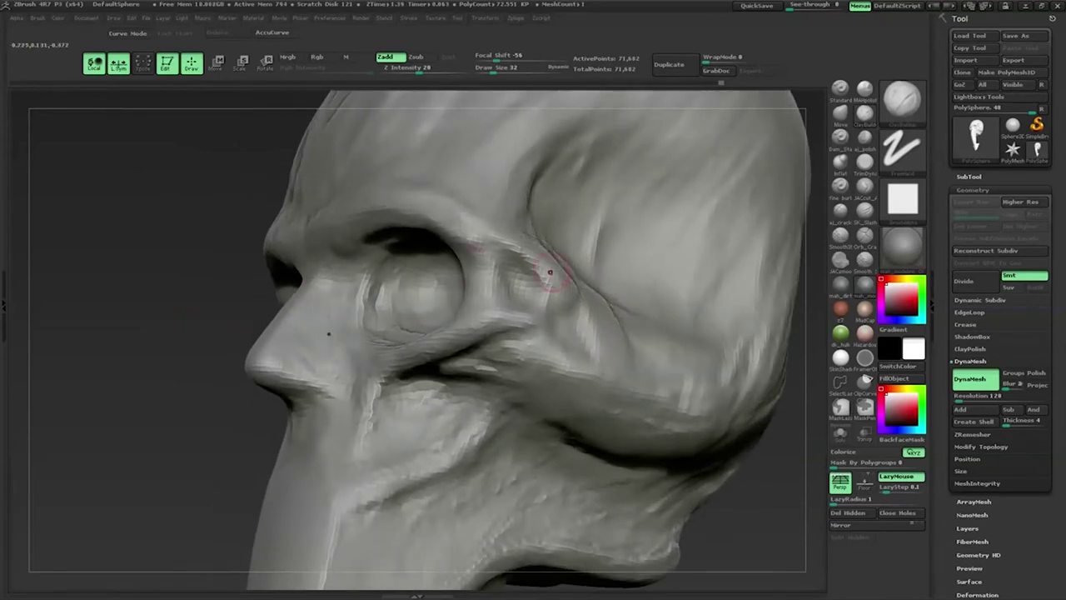
pyautogui.press('space')
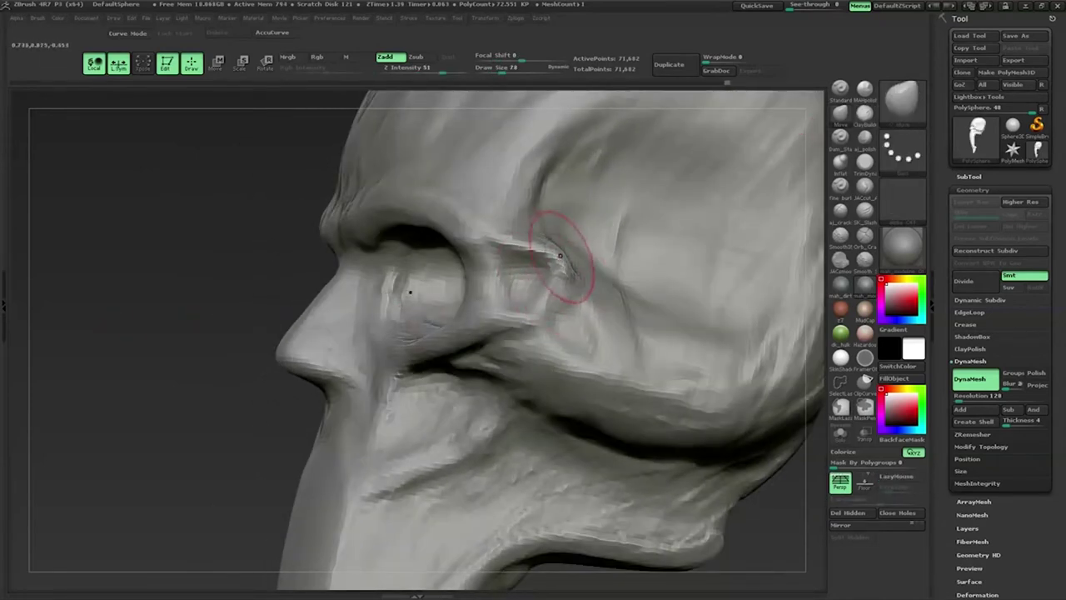
pyautogui.moveTo(460, 216); pyautogui.dragTo(459, 226)
# Step: Recarve the outer corner of the eye at size 37, then select ClayBuildup
pyautogui.press('space')
pyautogui.moveTo(549, 265); pyautogui.dragTo(539, 250)
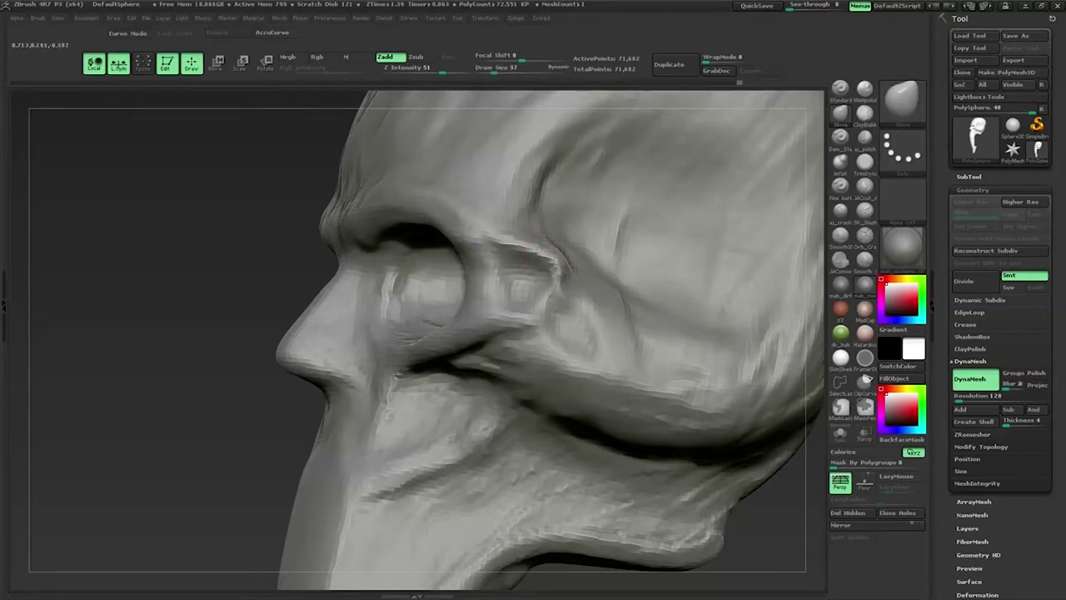
pyautogui.click(855, 126)
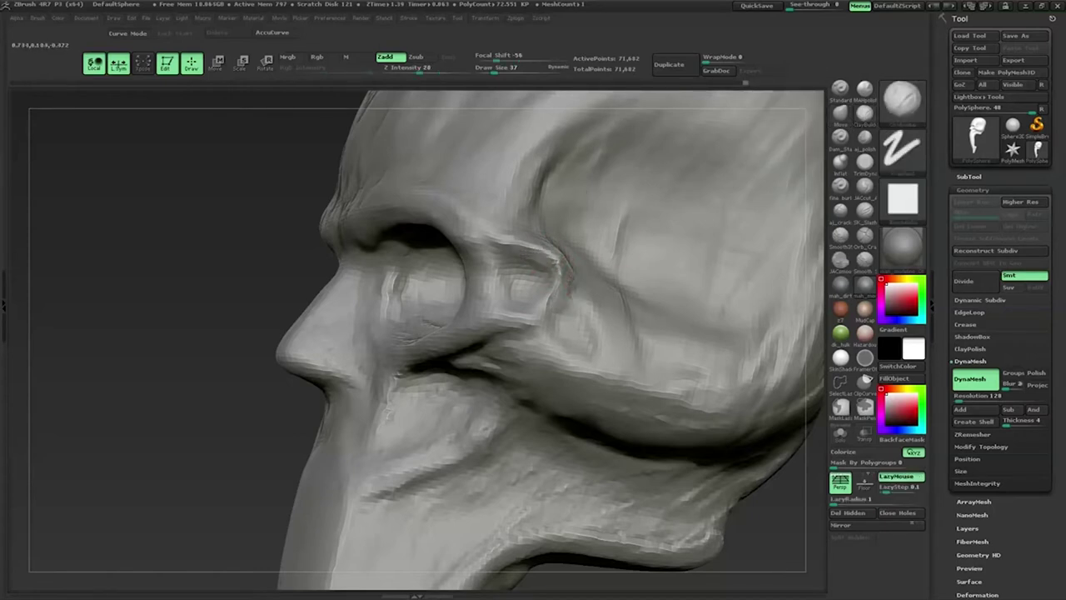
pyautogui.moveTo(164, 280); pyautogui.dragTo(191, 286)
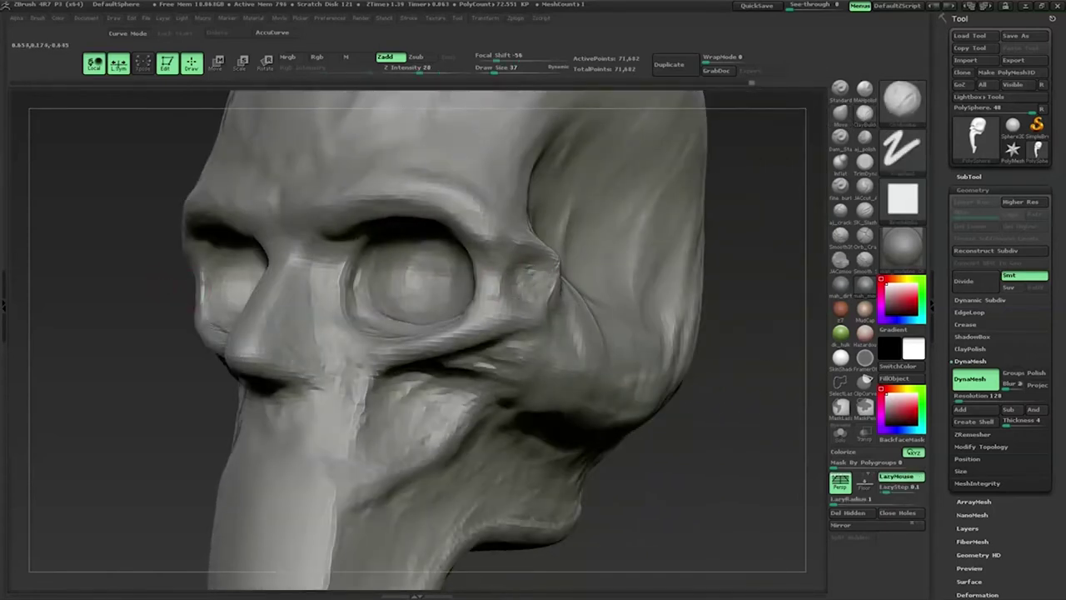
pyautogui.moveTo(491, 288)
pyautogui.mouseDown()
pyautogui.moveTo(464, 309)
pyautogui.moveTo(488, 297)
pyautogui.mouseUp()
pyautogui.press('space')
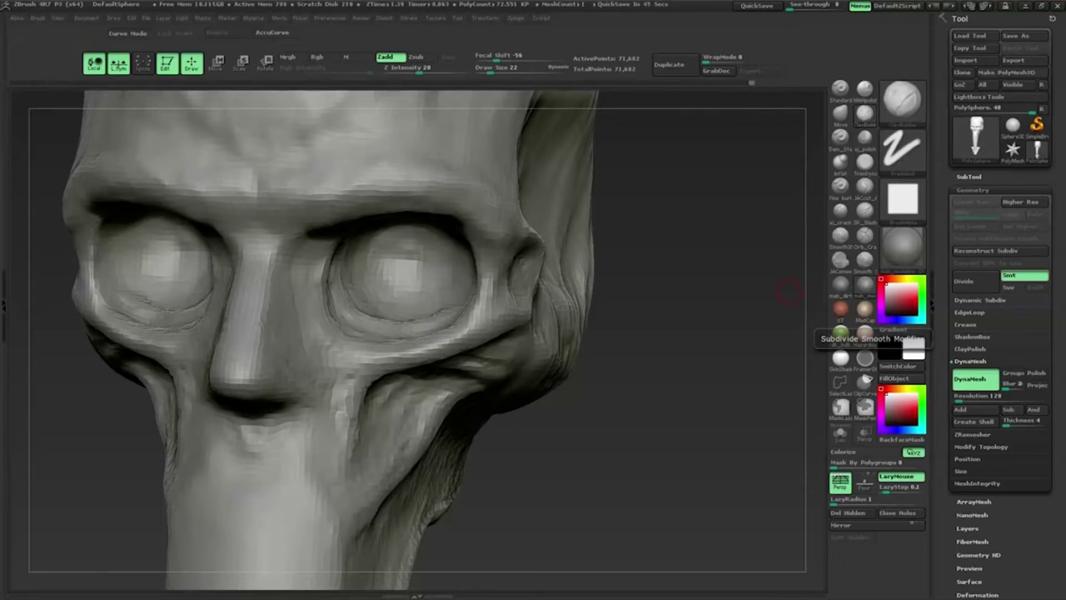
pyautogui.moveTo(788, 291); pyautogui.dragTo(594, 281)
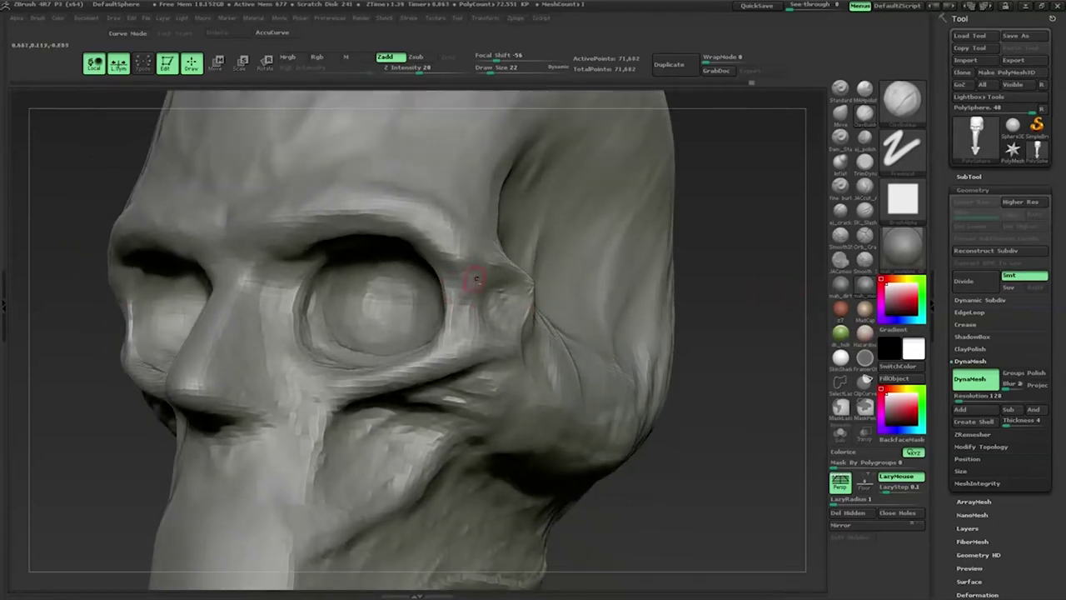
pyautogui.moveTo(505, 282); pyautogui.dragTo(456, 274)
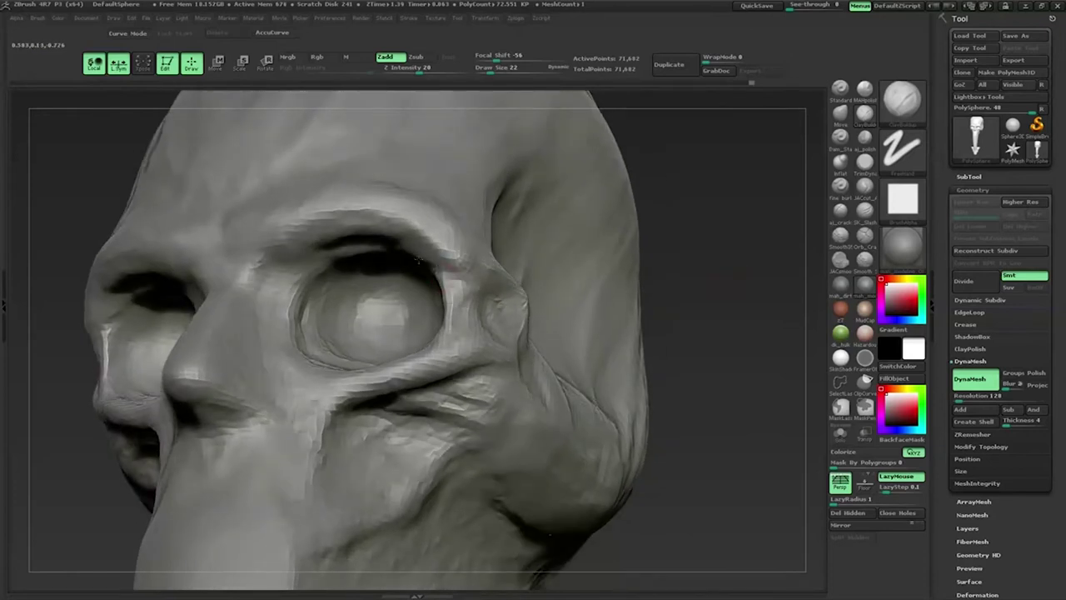
pyautogui.moveTo(446, 270); pyautogui.dragTo(520, 275)
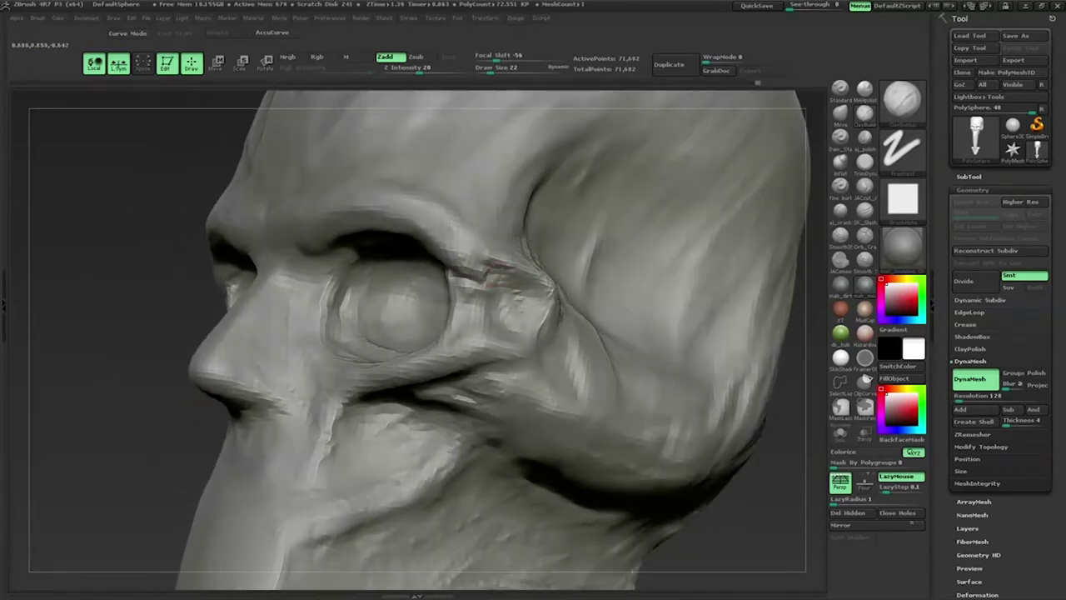
pyautogui.moveTo(491, 266); pyautogui.dragTo(598, 257)
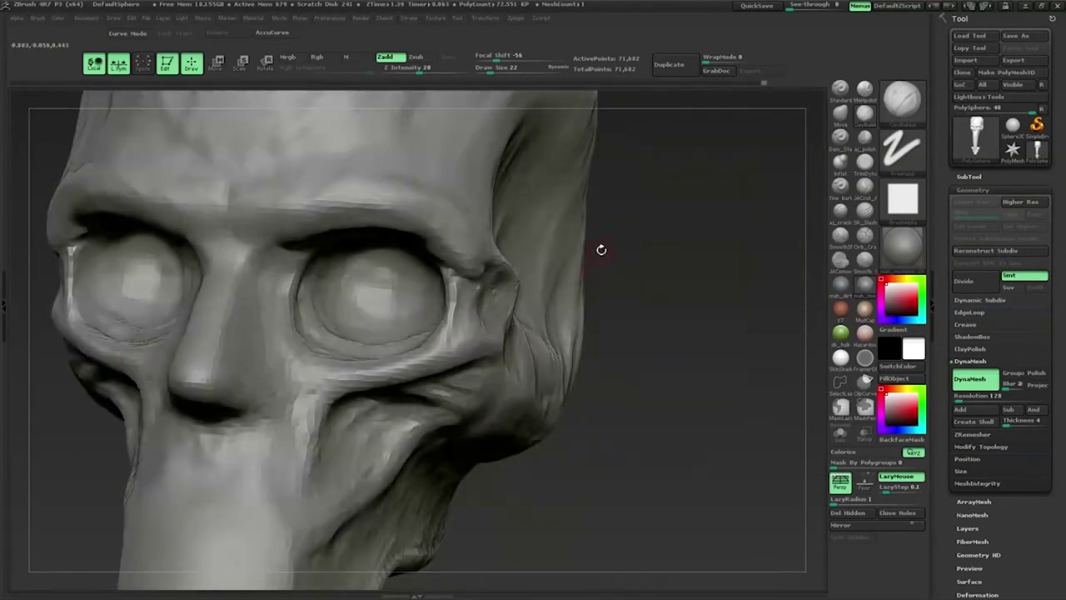
pyautogui.moveTo(623, 304); pyautogui.dragTo(533, 278)
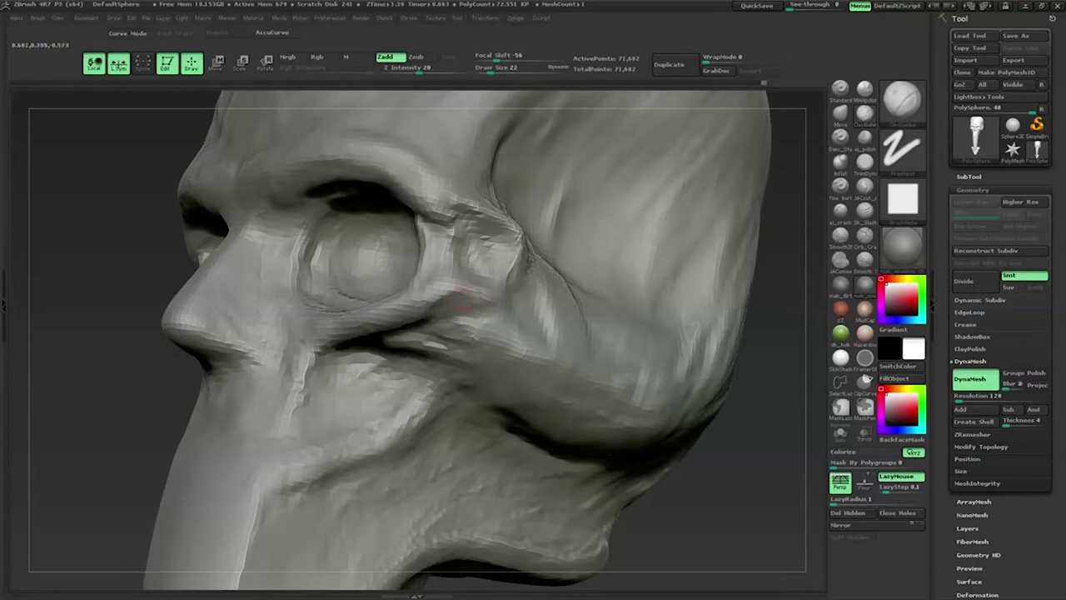
pyautogui.moveTo(374, 312); pyautogui.dragTo(456, 281)
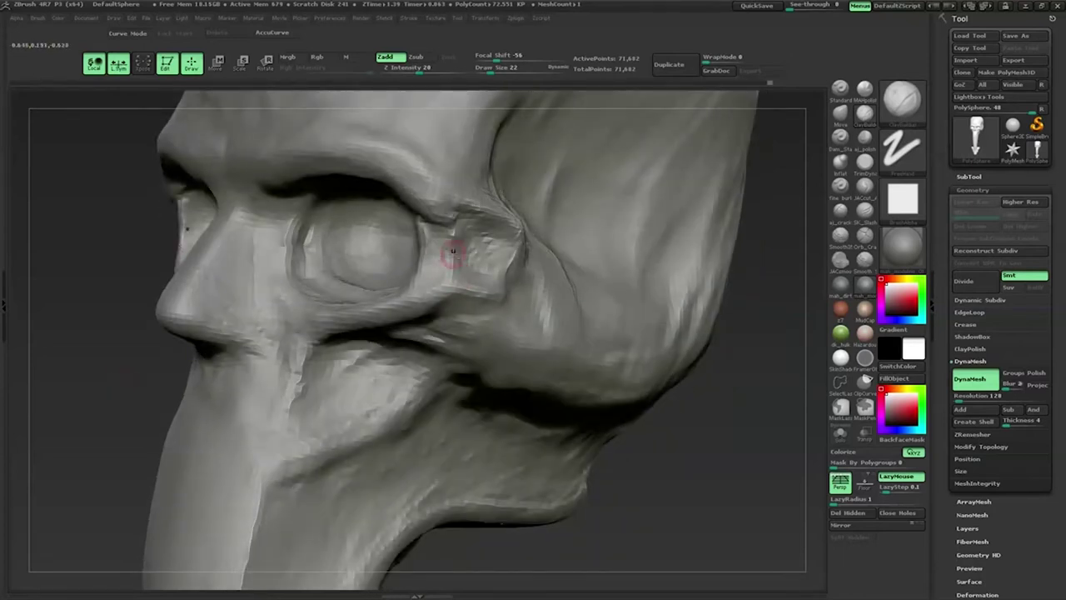
pyautogui.moveTo(415, 288); pyautogui.dragTo(200, 330)
pyautogui.press('space')
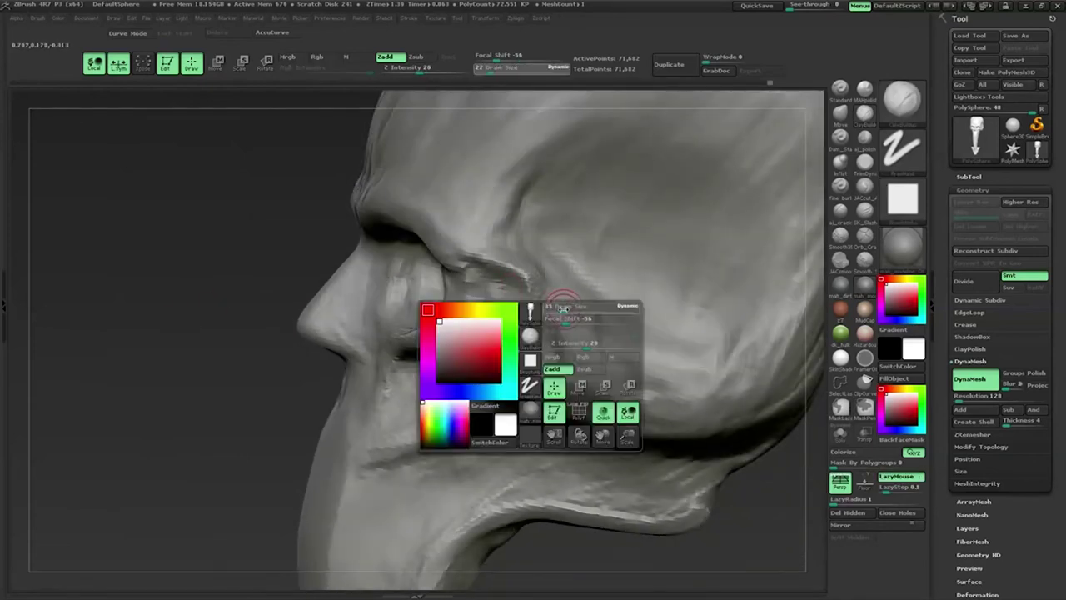
pyautogui.moveTo(574, 308)
pyautogui.mouseDown()
pyautogui.moveTo(525, 283)
pyautogui.moveTo(459, 161)
pyautogui.mouseUp()
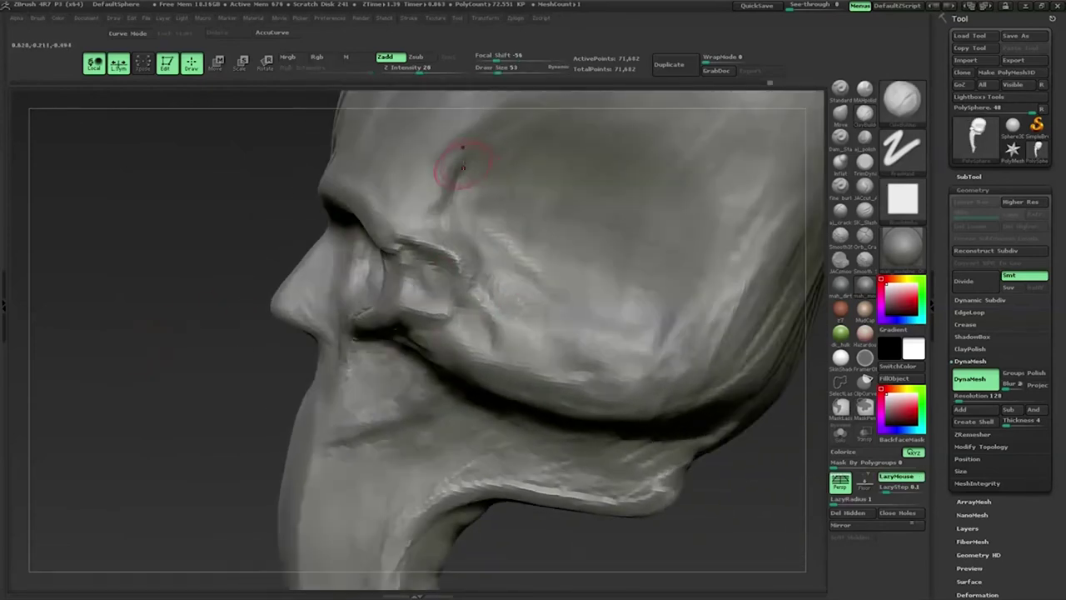
pyautogui.moveTo(388, 270); pyautogui.dragTo(410, 242)
pyautogui.moveTo(406, 283); pyautogui.dragTo(475, 350)
pyautogui.moveTo(583, 349)
pyautogui.mouseDown()
pyautogui.moveTo(523, 381)
pyautogui.moveTo(351, 286)
pyautogui.mouseUp()
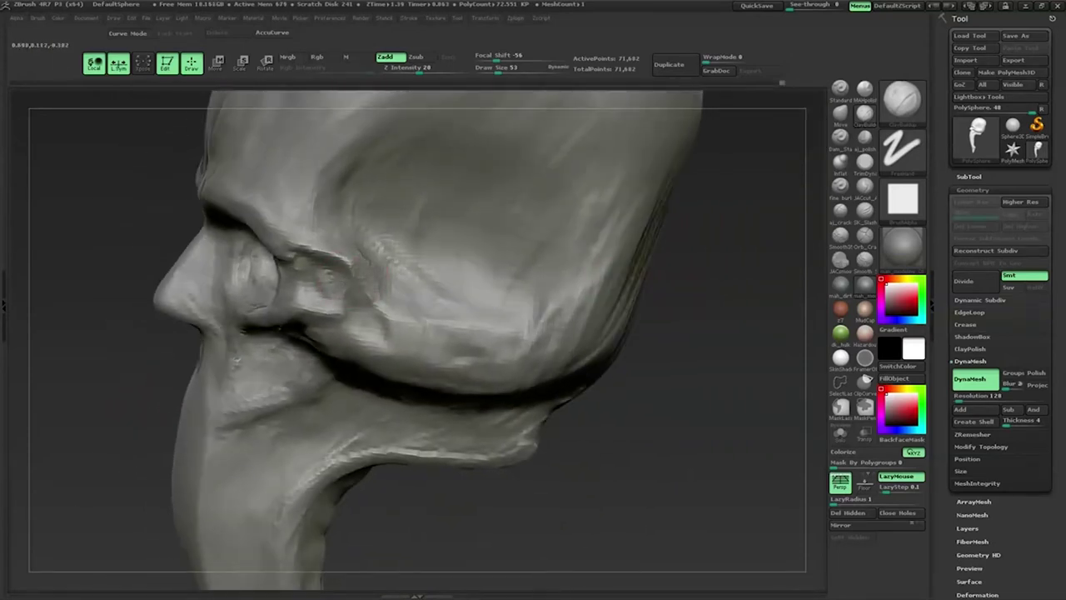
pyautogui.moveTo(467, 321)
pyautogui.mouseDown()
pyautogui.moveTo(441, 317)
pyautogui.moveTo(511, 322)
pyautogui.moveTo(516, 254)
pyautogui.mouseUp()
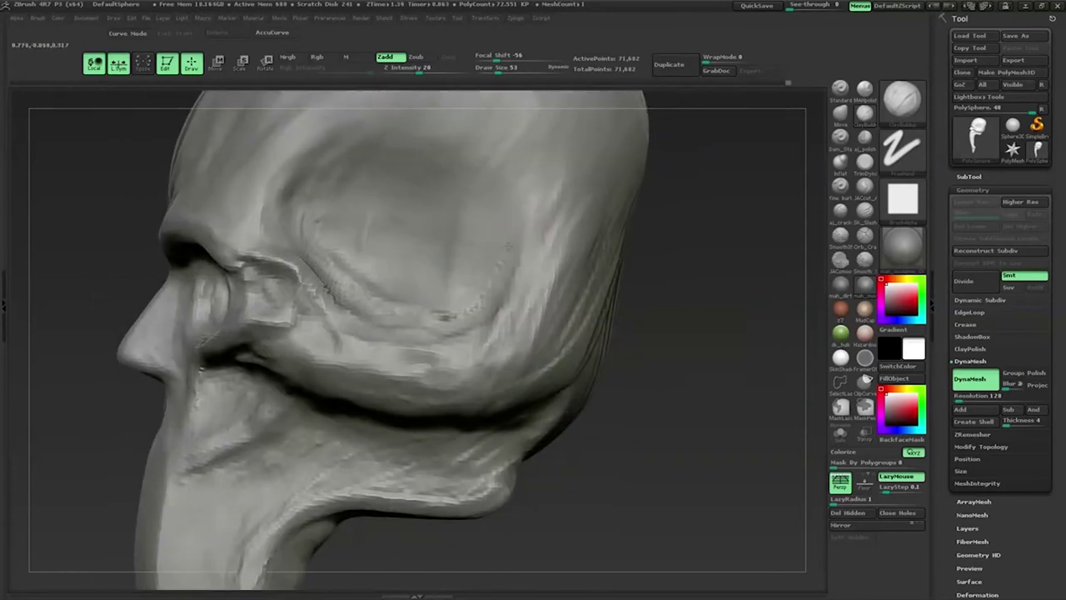
pyautogui.moveTo(472, 310); pyautogui.dragTo(523, 265)
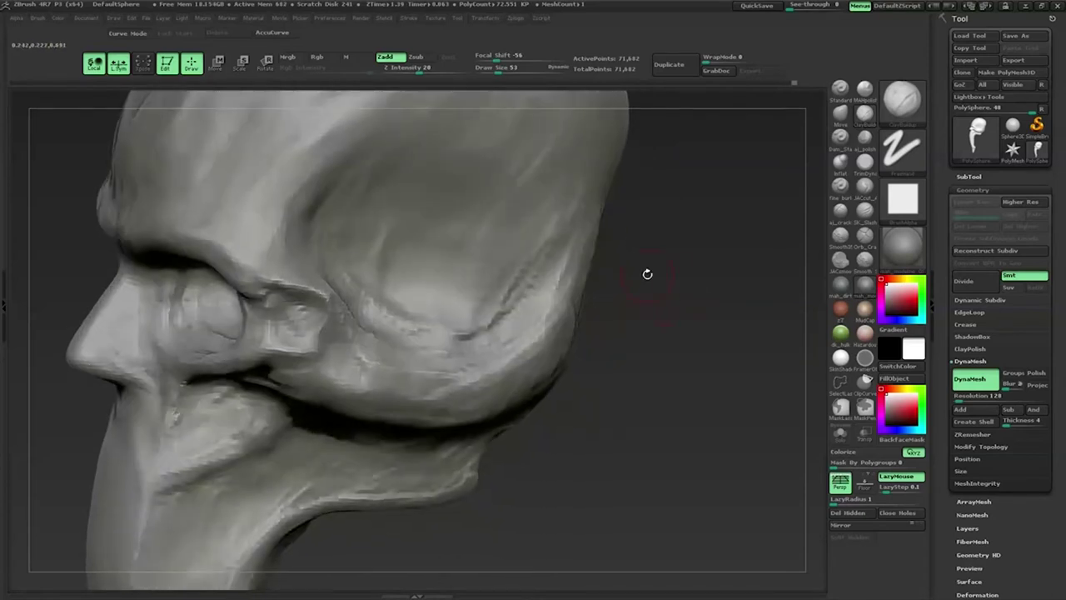
pyautogui.moveTo(647, 275)
pyautogui.mouseDown()
pyautogui.moveTo(541, 266)
pyautogui.moveTo(541, 254)
pyautogui.mouseUp()
pyautogui.moveTo(708, 275); pyautogui.dragTo(674, 285)
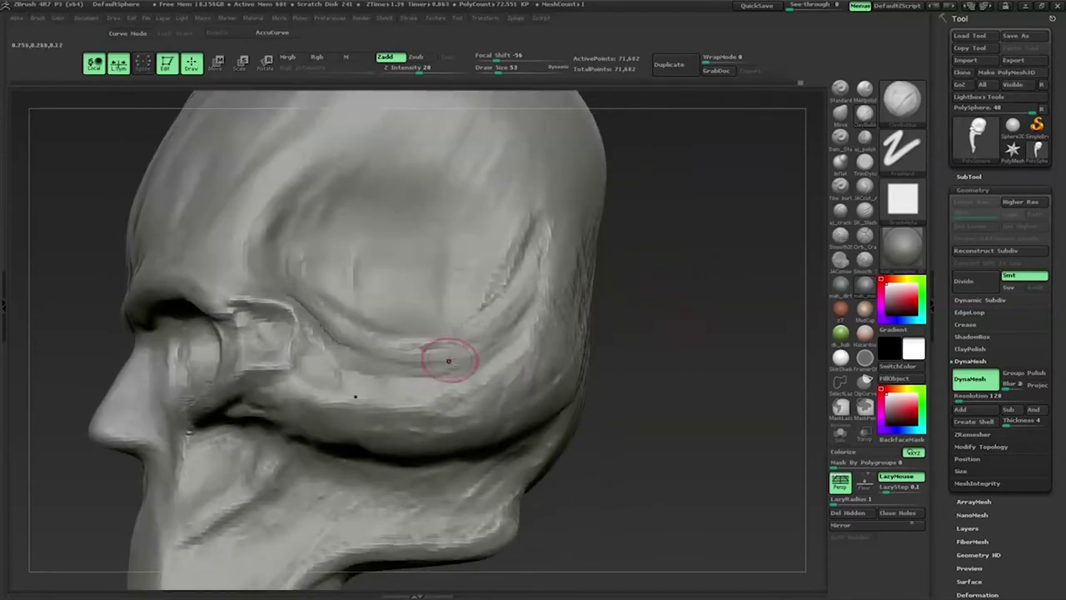
pyautogui.moveTo(454, 344); pyautogui.dragTo(391, 343)
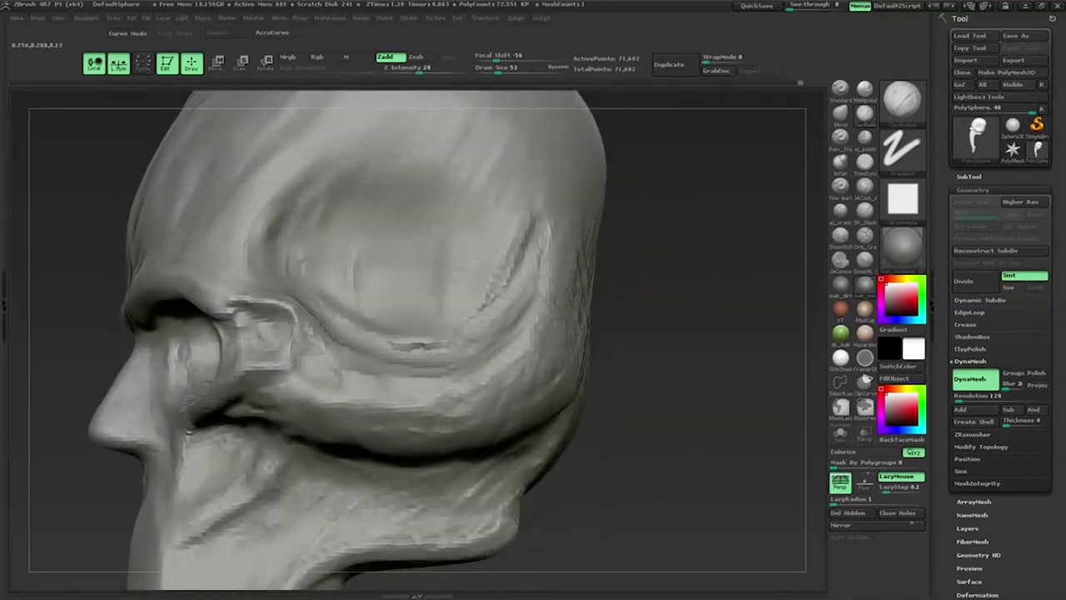
pyautogui.moveTo(690, 258)
pyautogui.mouseDown()
pyautogui.moveTo(691, 269)
pyautogui.moveTo(518, 305)
pyautogui.mouseUp()
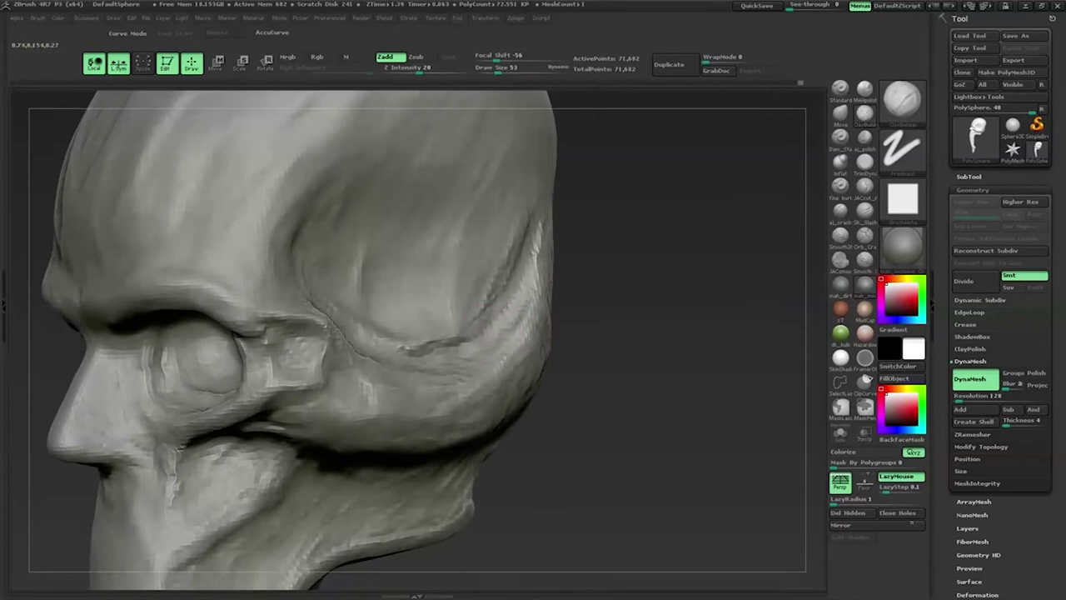
pyautogui.moveTo(448, 341); pyautogui.dragTo(375, 350)
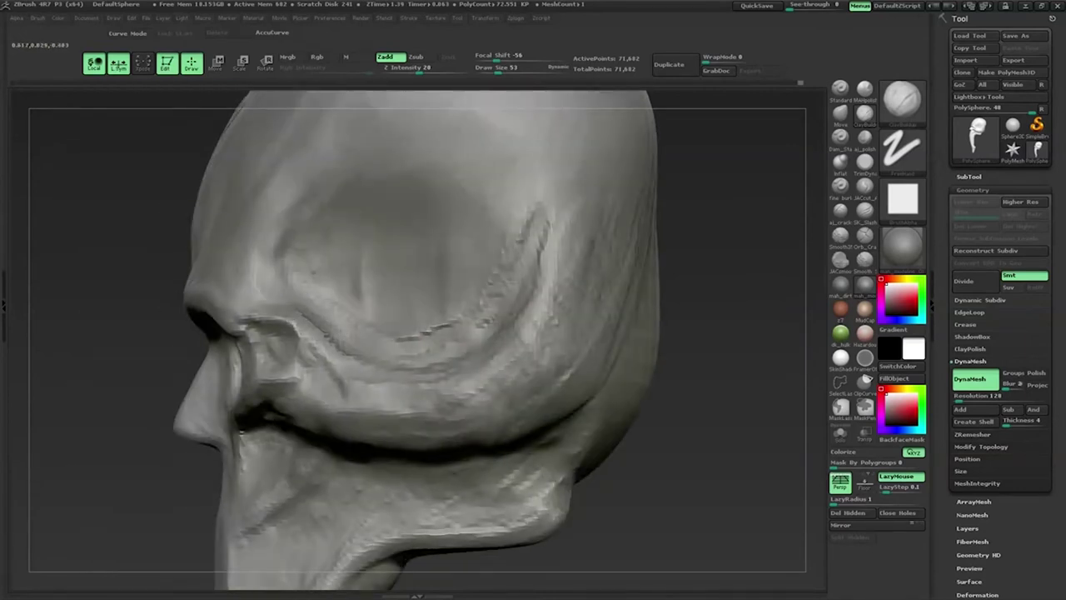
pyautogui.moveTo(458, 308)
pyautogui.mouseDown()
pyautogui.moveTo(665, 225)
pyautogui.moveTo(633, 250)
pyautogui.mouseUp()
pyautogui.moveTo(466, 308)
pyautogui.mouseDown()
pyautogui.moveTo(524, 238)
pyautogui.moveTo(417, 312)
pyautogui.mouseUp()
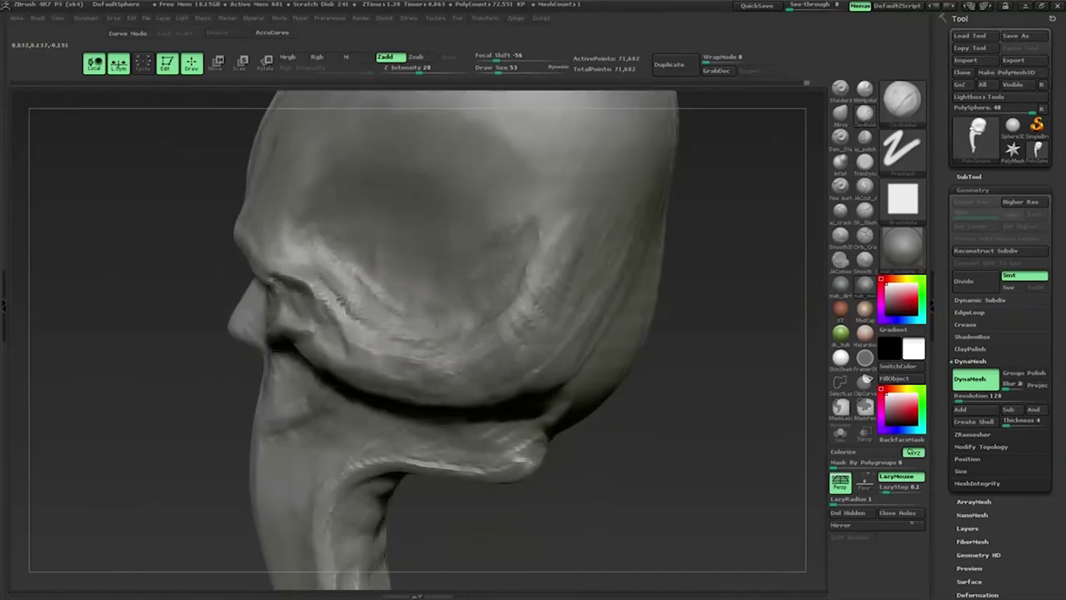
pyautogui.moveTo(523, 253); pyautogui.dragTo(315, 297)
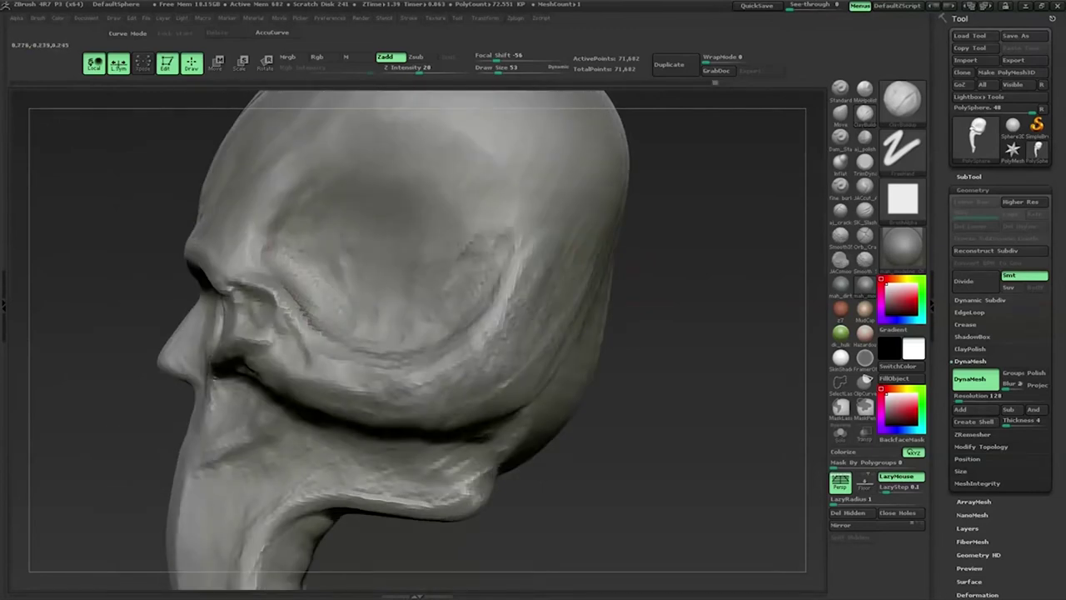
pyautogui.moveTo(607, 238)
pyautogui.mouseDown()
pyautogui.moveTo(678, 279)
pyautogui.moveTo(499, 273)
pyautogui.mouseUp()
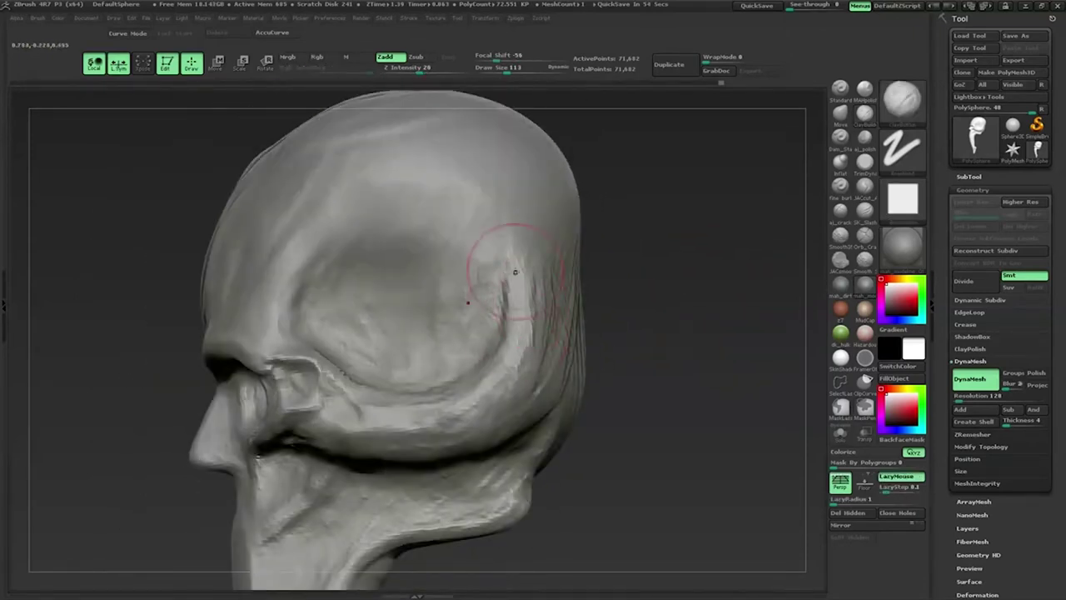
# Step: Deepen the temple crease, carve a diagonal groove on the upper skull, and select Inflat
pyautogui.moveTo(514, 272); pyautogui.dragTo(541, 264)
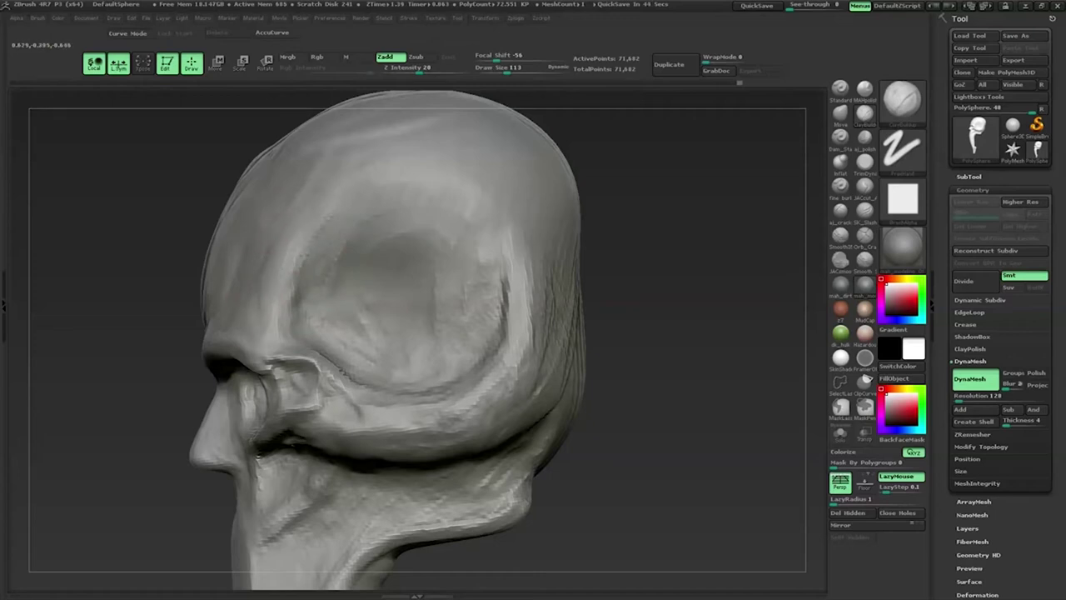
pyautogui.moveTo(357, 179); pyautogui.dragTo(303, 218)
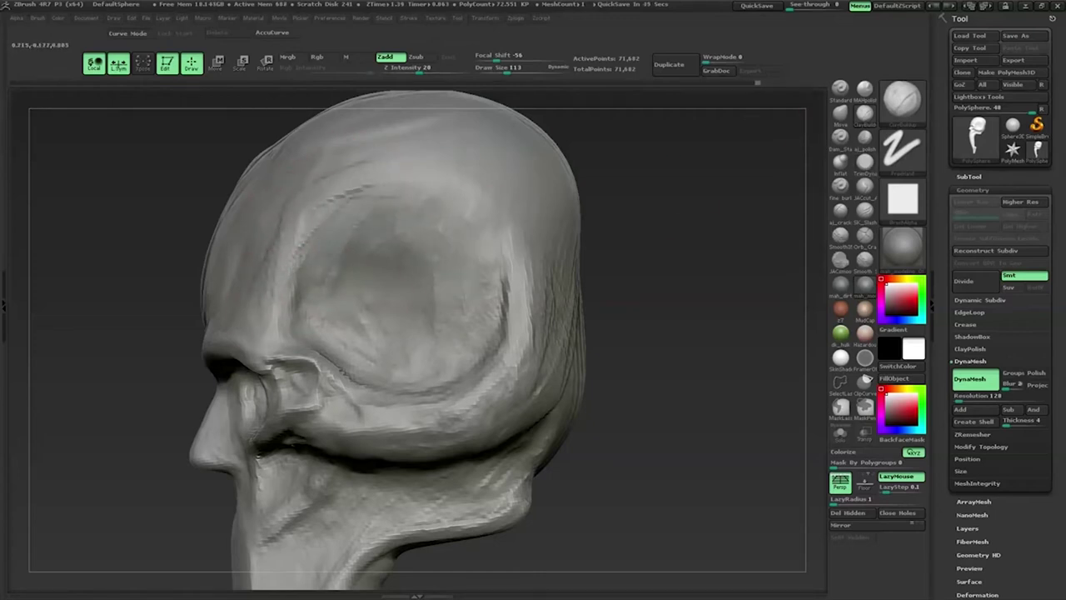
pyautogui.click(838, 164)
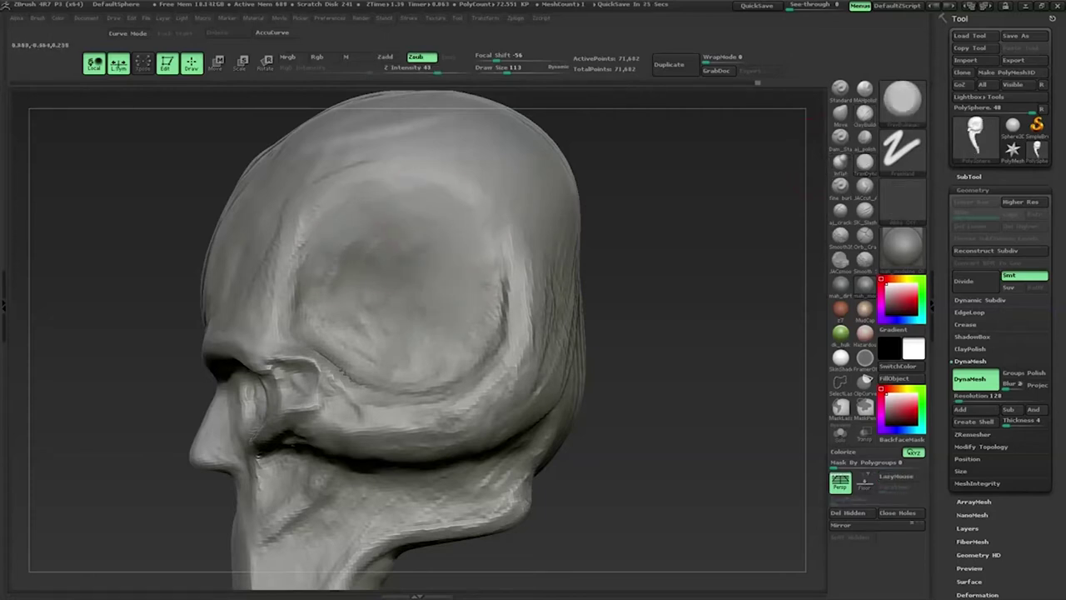
pyautogui.moveTo(683, 333); pyautogui.dragTo(633, 317)
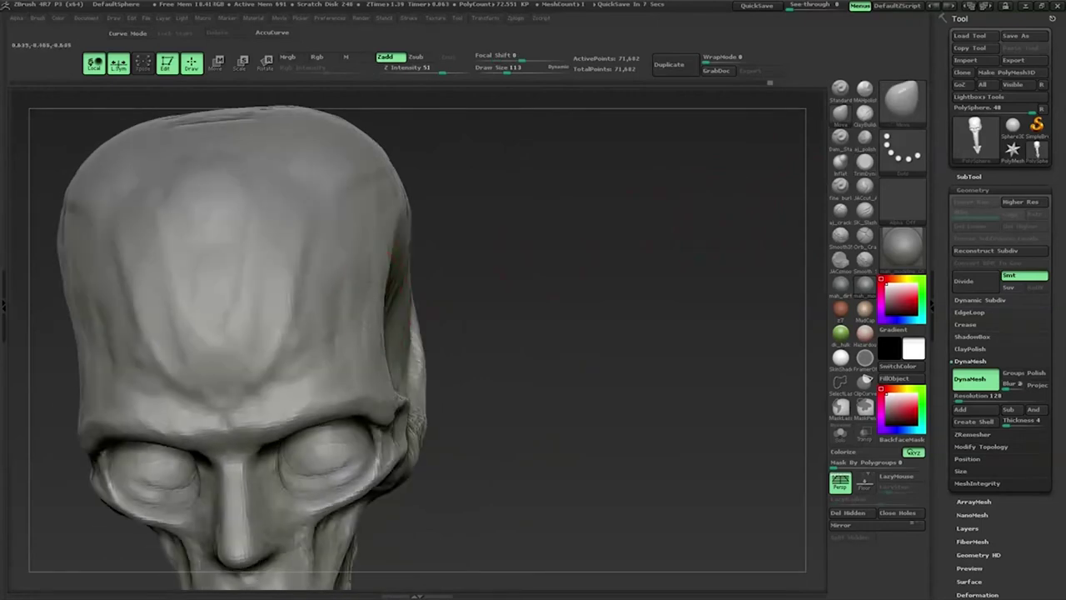
pyautogui.moveTo(583, 316); pyautogui.dragTo(500, 358)
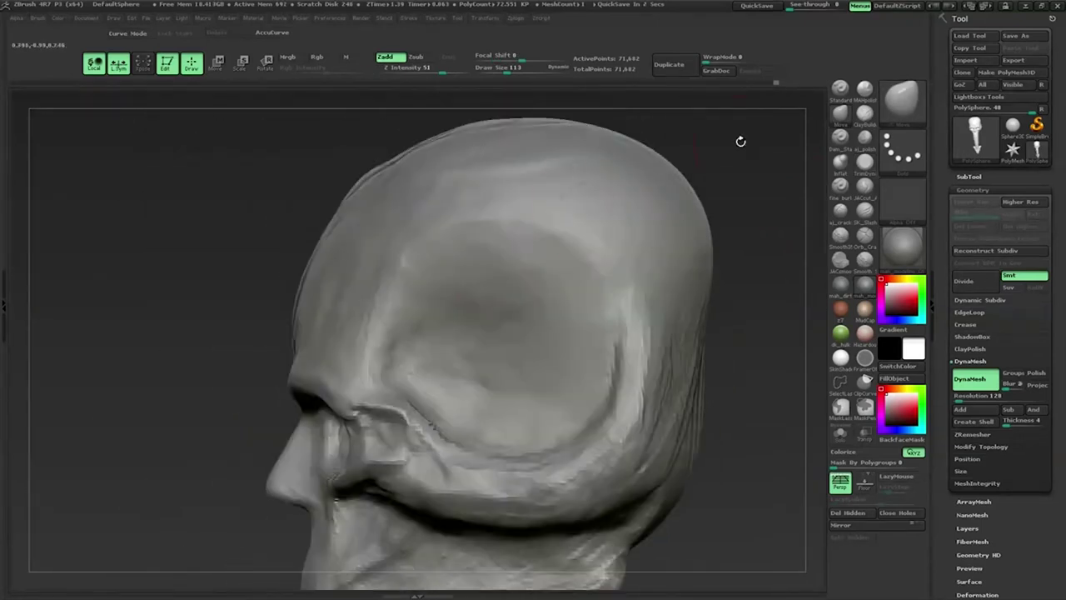
# Step: Load another brush with the B-S-T shortcut at size 140, Z intensity 51, and view the front
pyautogui.press('b')
pyautogui.press('s')
pyautogui.press('t')
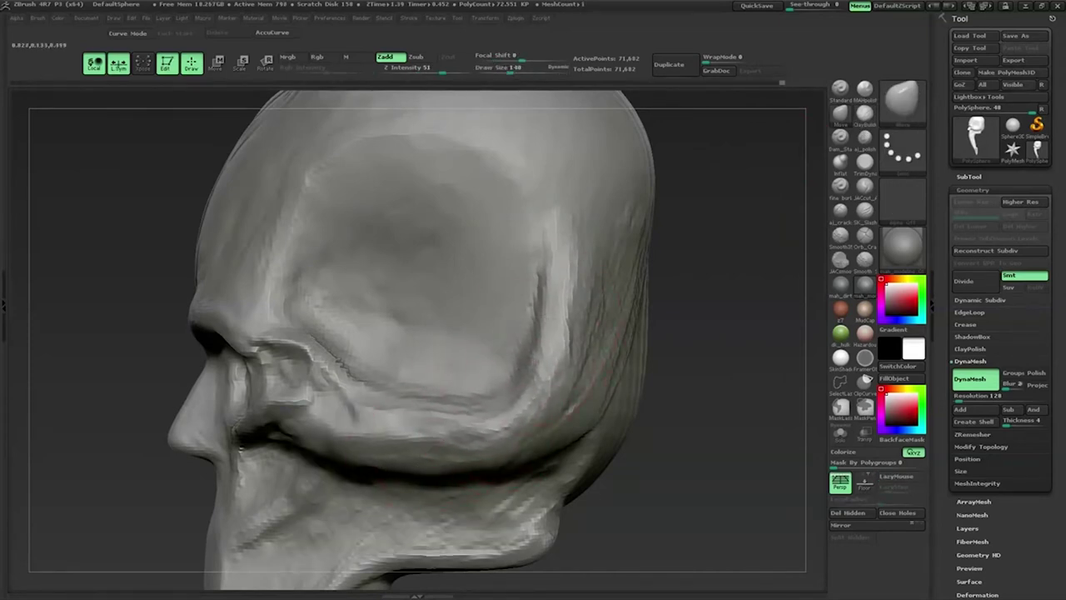
pyautogui.moveTo(658, 341); pyautogui.dragTo(450, 341)
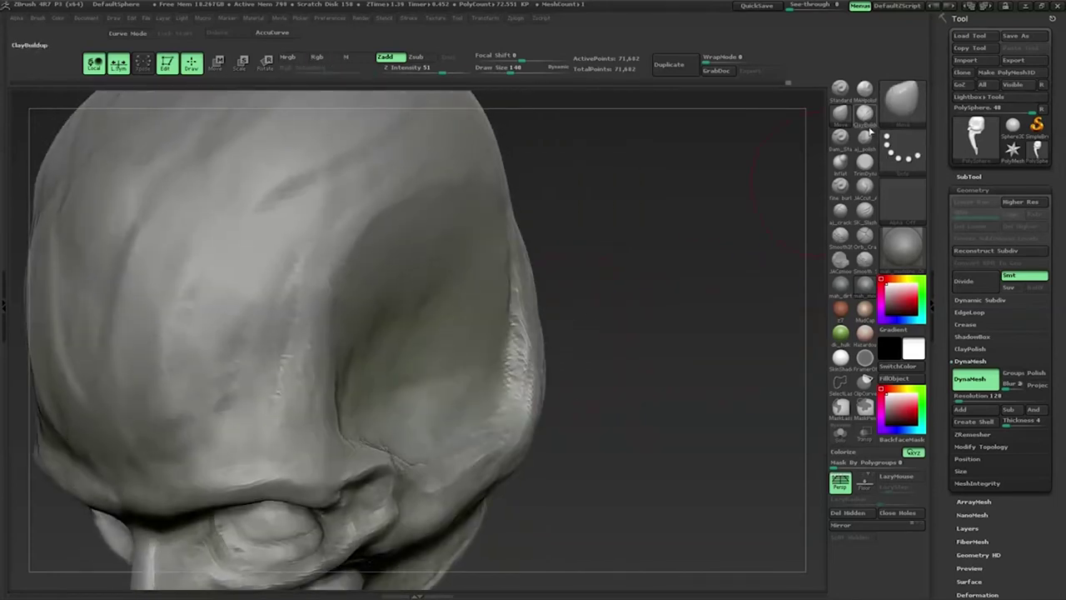
# Step: Load Dam_Standard with the B-D-S shortcut, ending on a size 65, intensity 20 brush with LazyMouse
pyautogui.press('space')
pyautogui.press('b')
pyautogui.press('d')
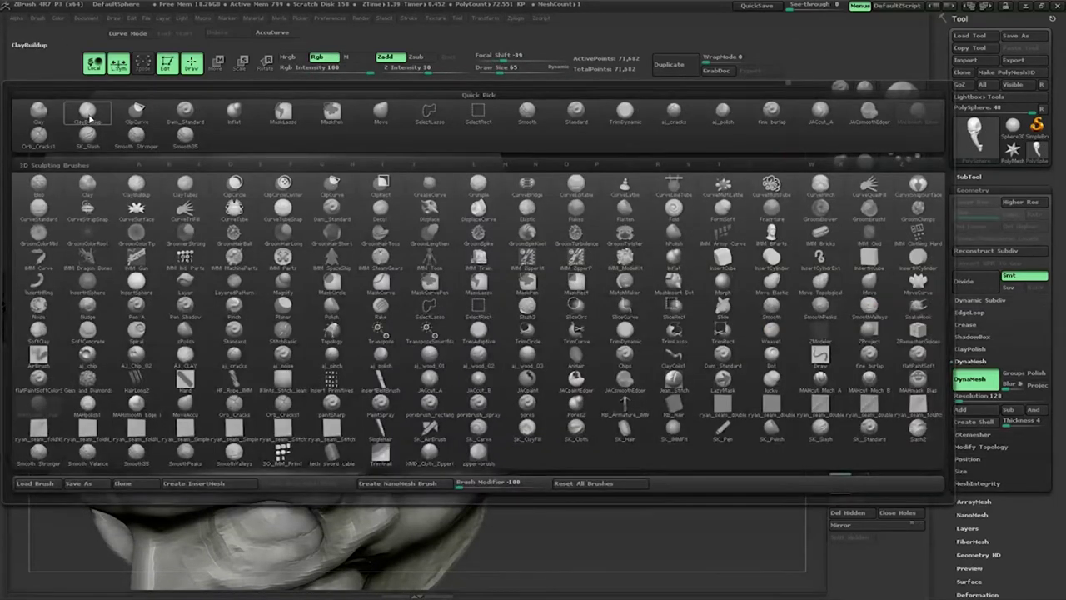
pyautogui.press('s')
pyautogui.press('b')
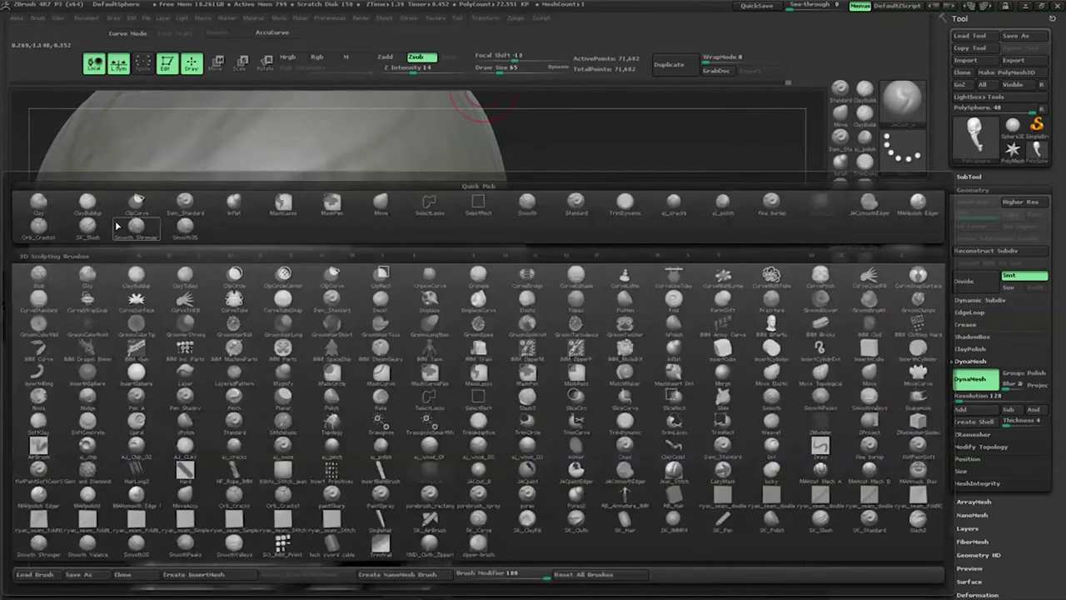
pyautogui.press('c')
pyautogui.press('b')
pyautogui.moveTo(657, 328)
pyautogui.mouseDown()
pyautogui.moveTo(685, 325)
pyautogui.moveTo(498, 385)
pyautogui.moveTo(500, 412)
pyautogui.moveTo(601, 340)
pyautogui.mouseUp()
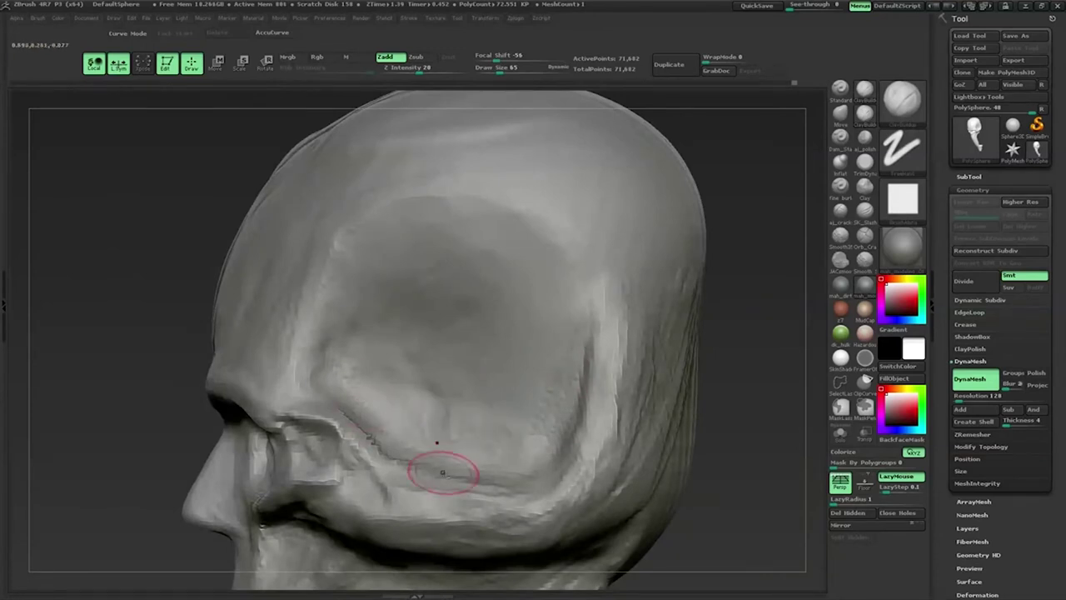
# Step: Carve a Dam_Standard groove up the temple under the cheekbone and review it from several angles
pyautogui.moveTo(530, 462); pyautogui.dragTo(533, 391)
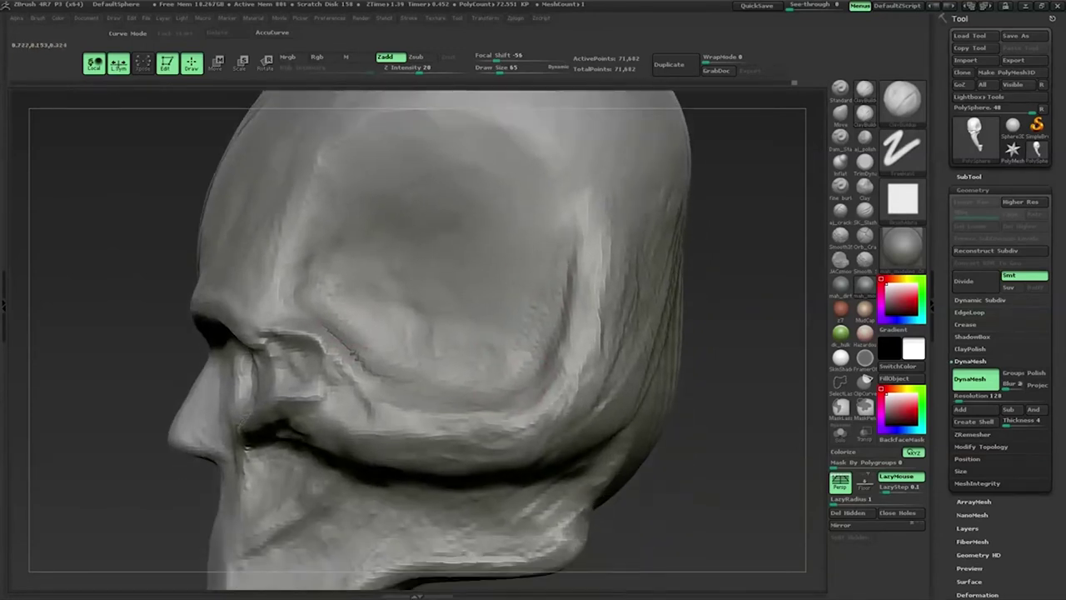
pyautogui.moveTo(566, 301); pyautogui.dragTo(572, 246)
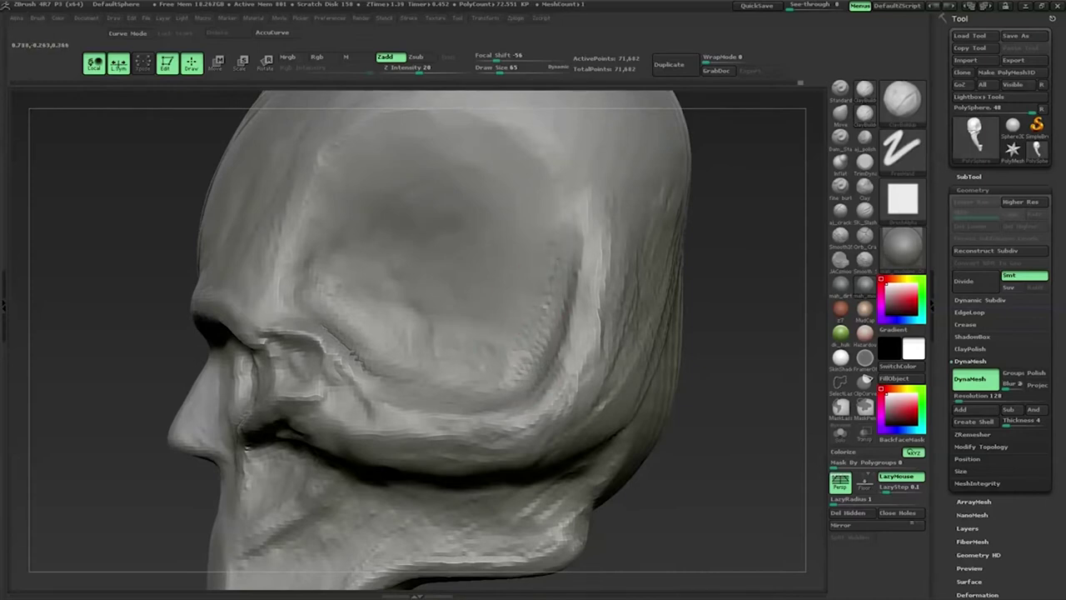
pyautogui.moveTo(716, 379); pyautogui.dragTo(632, 358)
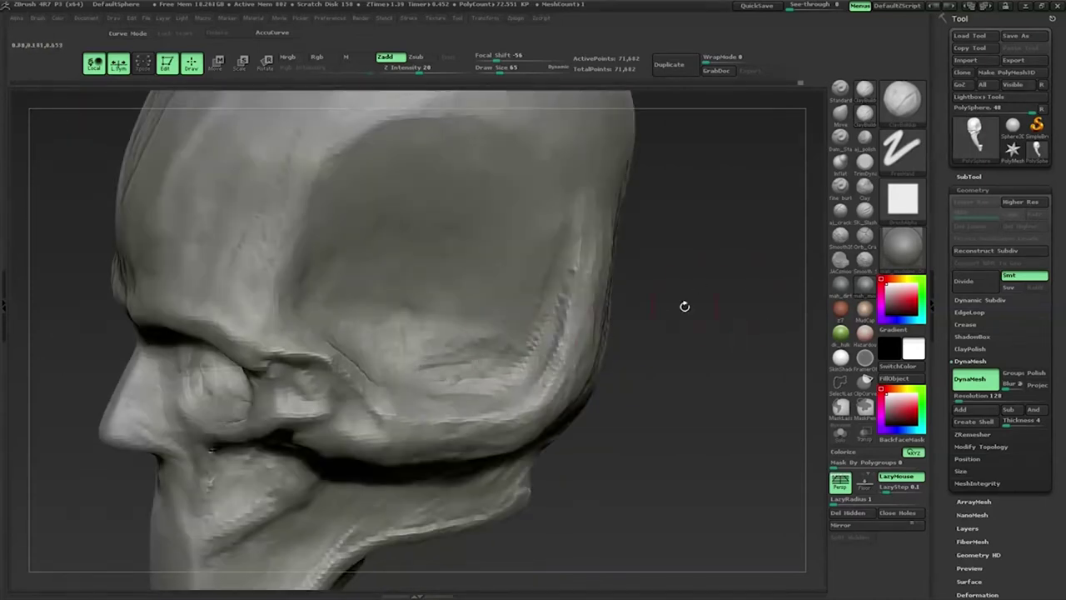
pyautogui.moveTo(500, 358); pyautogui.dragTo(567, 284)
pyautogui.moveTo(573, 340)
pyautogui.mouseDown()
pyautogui.moveTo(475, 398)
pyautogui.moveTo(603, 359)
pyautogui.moveTo(561, 272)
pyautogui.moveTo(567, 326)
pyautogui.moveTo(765, 353)
pyautogui.moveTo(416, 392)
pyautogui.mouseUp()
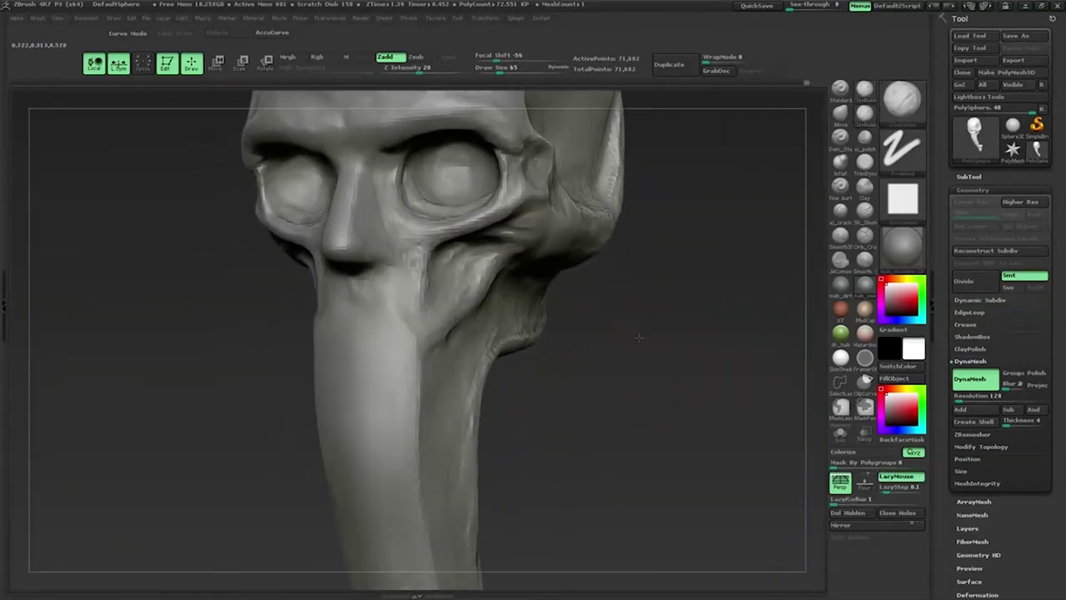
# Step: Cut symmetric creases down both sides of the beak snout
pyautogui.press('space')
pyautogui.moveTo(467, 333); pyautogui.dragTo(590, 329)
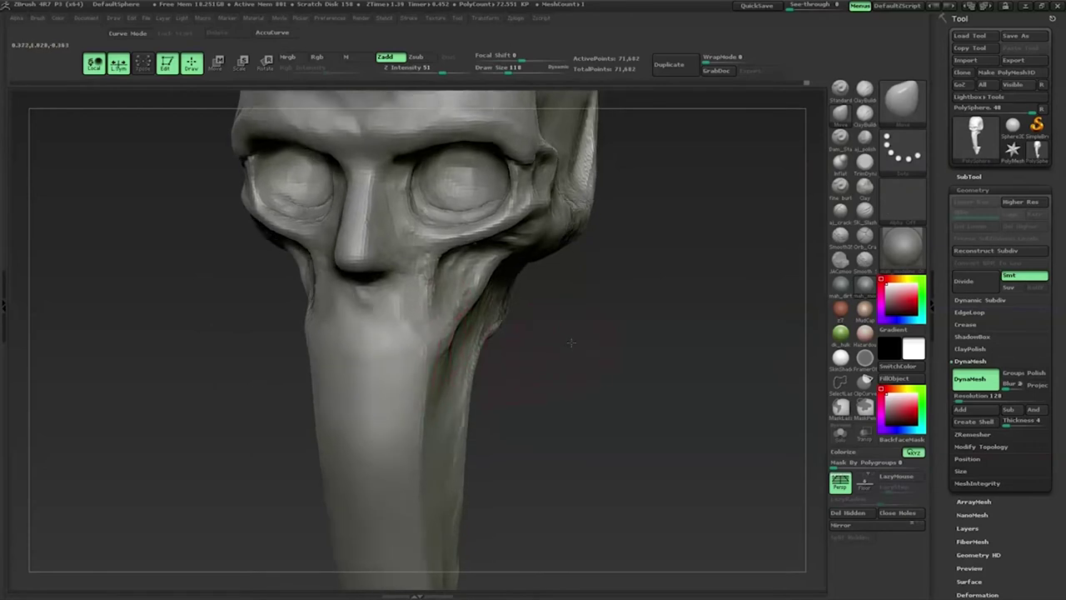
pyautogui.moveTo(490, 293); pyautogui.dragTo(483, 367)
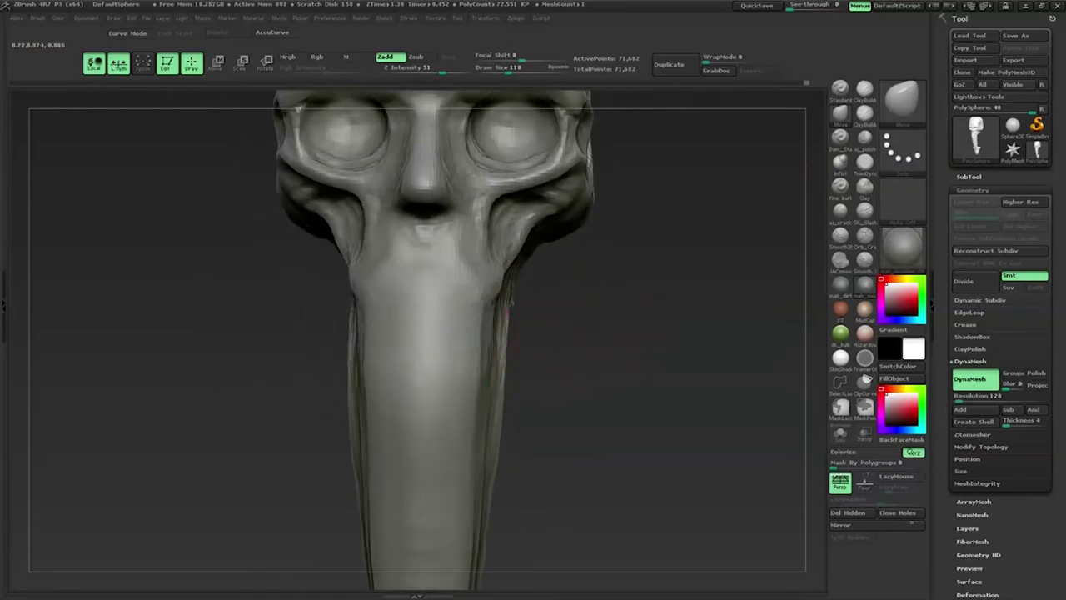
pyautogui.moveTo(476, 301)
pyautogui.mouseDown()
pyautogui.moveTo(466, 537)
pyautogui.moveTo(619, 369)
pyautogui.mouseUp()
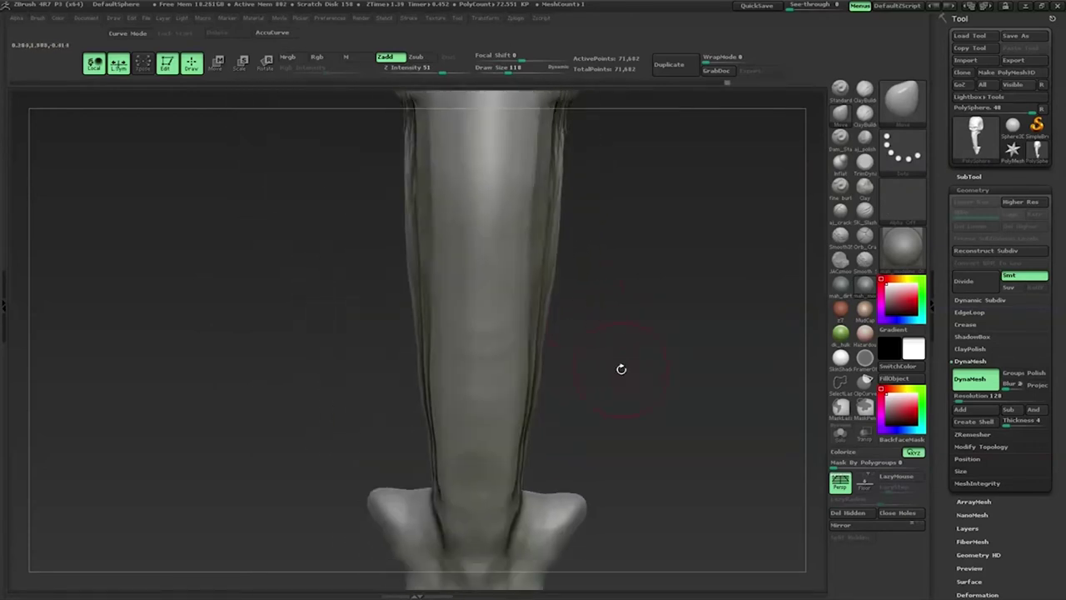
pyautogui.moveTo(526, 362); pyautogui.dragTo(524, 450)
pyautogui.moveTo(633, 375); pyautogui.dragTo(525, 354)
# Step: Add subtle clay strokes on the tube surface with ClayBuildup at size 82
pyautogui.click(864, 88)
pyautogui.moveTo(600, 391)
pyautogui.mouseDown()
pyautogui.moveTo(649, 319)
pyautogui.moveTo(622, 341)
pyautogui.moveTo(628, 398)
pyautogui.moveTo(497, 326)
pyautogui.mouseUp()
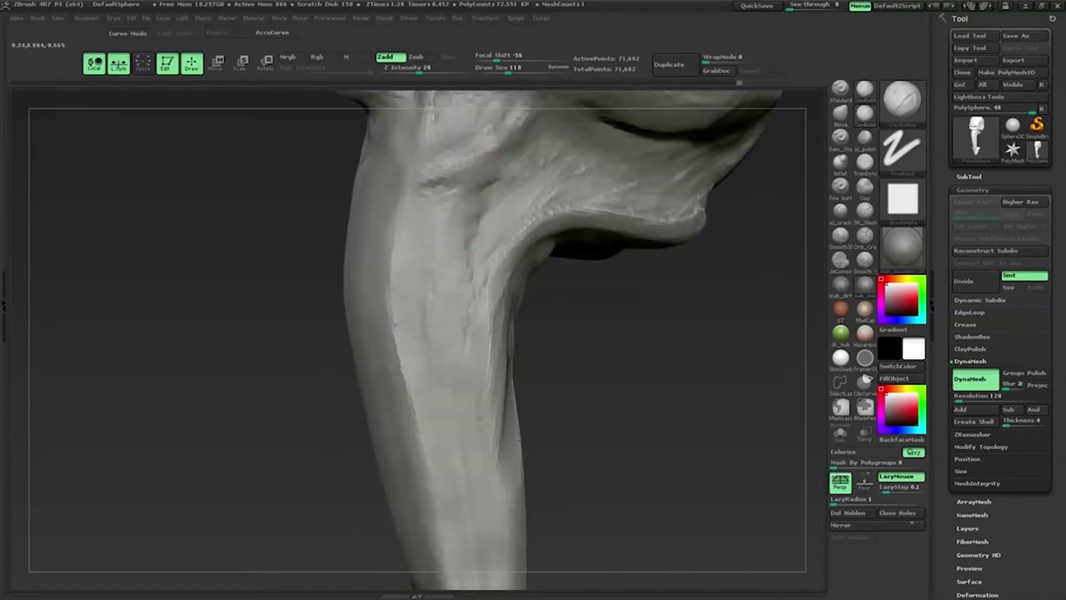
pyautogui.moveTo(452, 178); pyautogui.dragTo(433, 178)
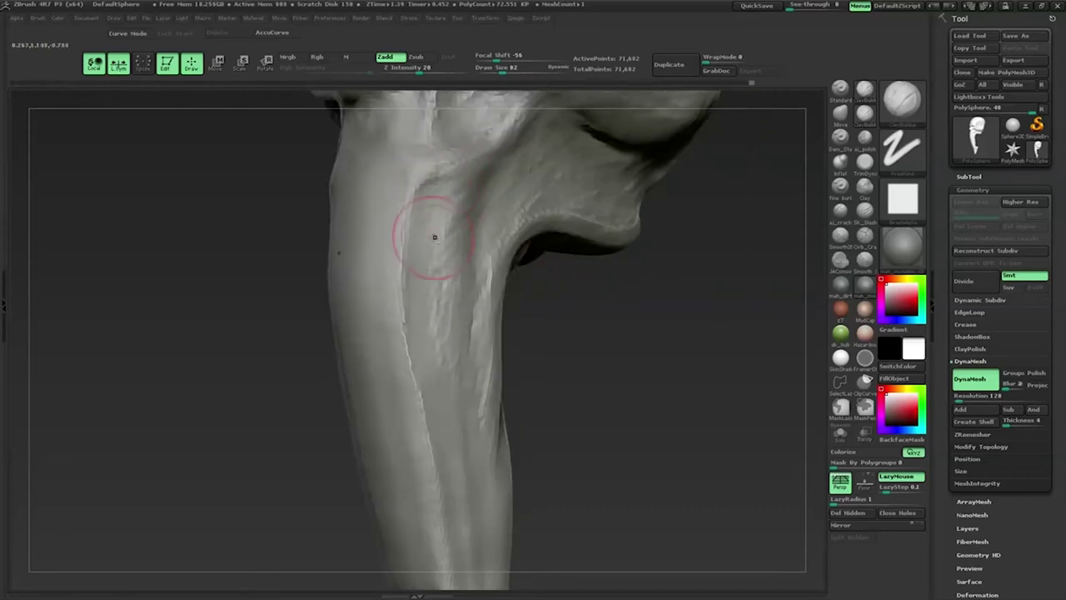
pyautogui.moveTo(459, 352); pyautogui.dragTo(466, 379)
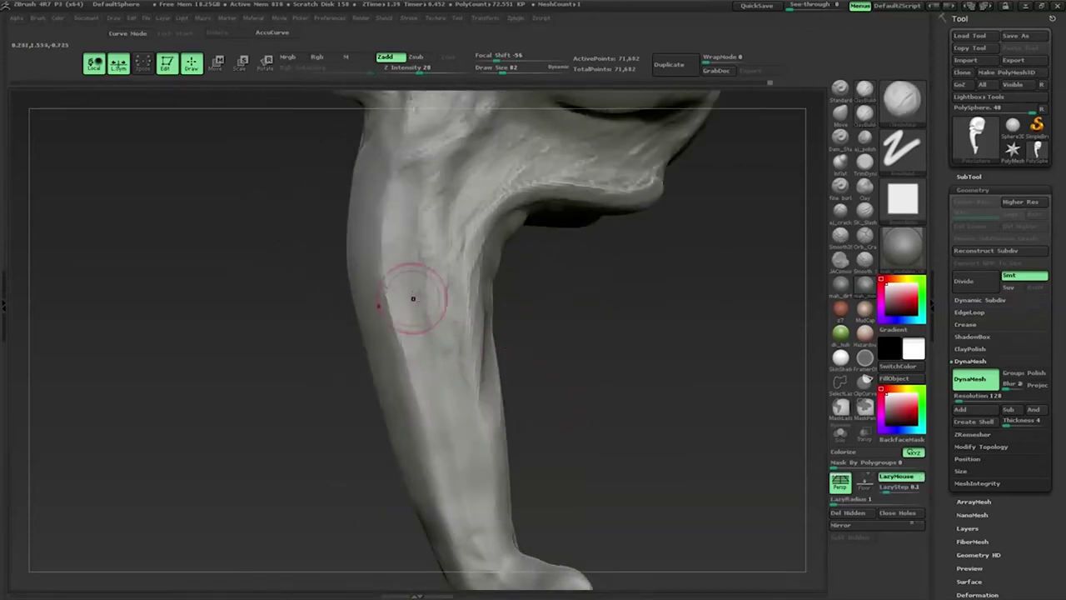
pyautogui.moveTo(388, 238); pyautogui.dragTo(455, 256)
pyautogui.moveTo(447, 374); pyautogui.dragTo(486, 317, button='right')
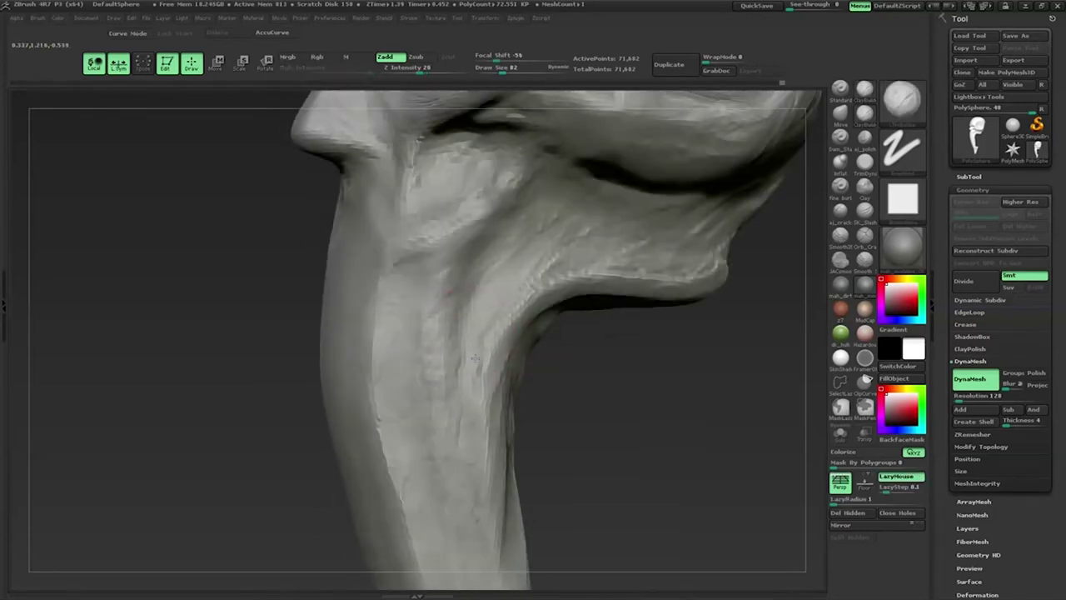
pyautogui.moveTo(476, 358); pyautogui.dragTo(582, 333, button='right')
pyautogui.moveTo(476, 499); pyautogui.dragTo(480, 255, button='right')
# Step: Switch to a square-alpha clay brush via B-C and resize it from 37 to 93
pyautogui.moveTo(503, 400); pyautogui.dragTo(708, 198, button='right')
pyautogui.press('space')
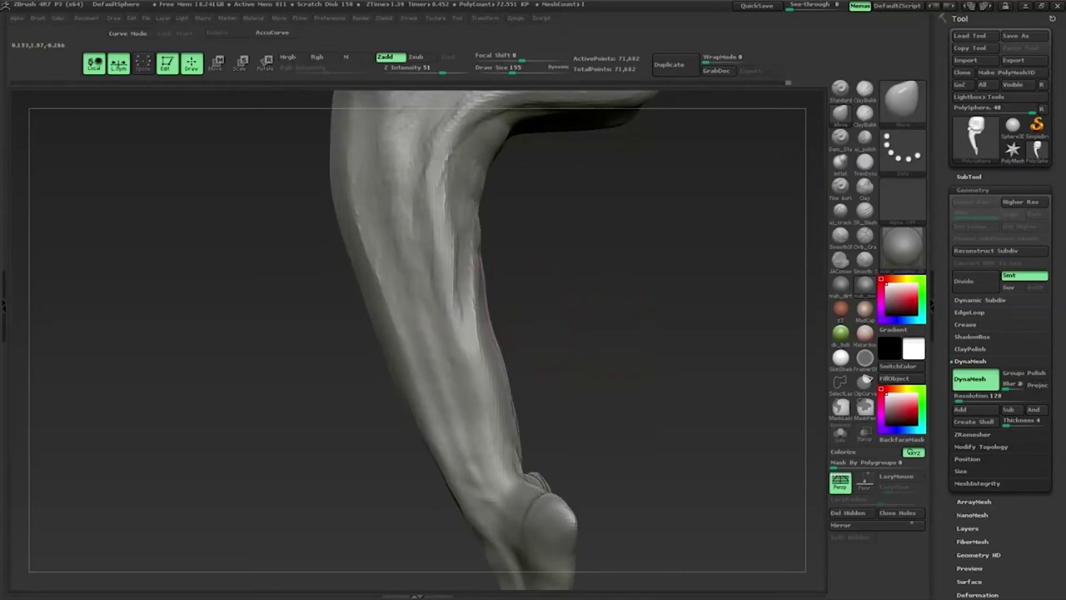
pyautogui.moveTo(514, 428)
pyautogui.mouseDown(button='right')
pyautogui.moveTo(485, 557)
pyautogui.moveTo(491, 387)
pyautogui.moveTo(731, 180)
pyautogui.moveTo(586, 340)
pyautogui.moveTo(435, 356)
pyautogui.mouseUp(button='right')
pyautogui.press('b')
pyautogui.press('c')
pyautogui.press('b')
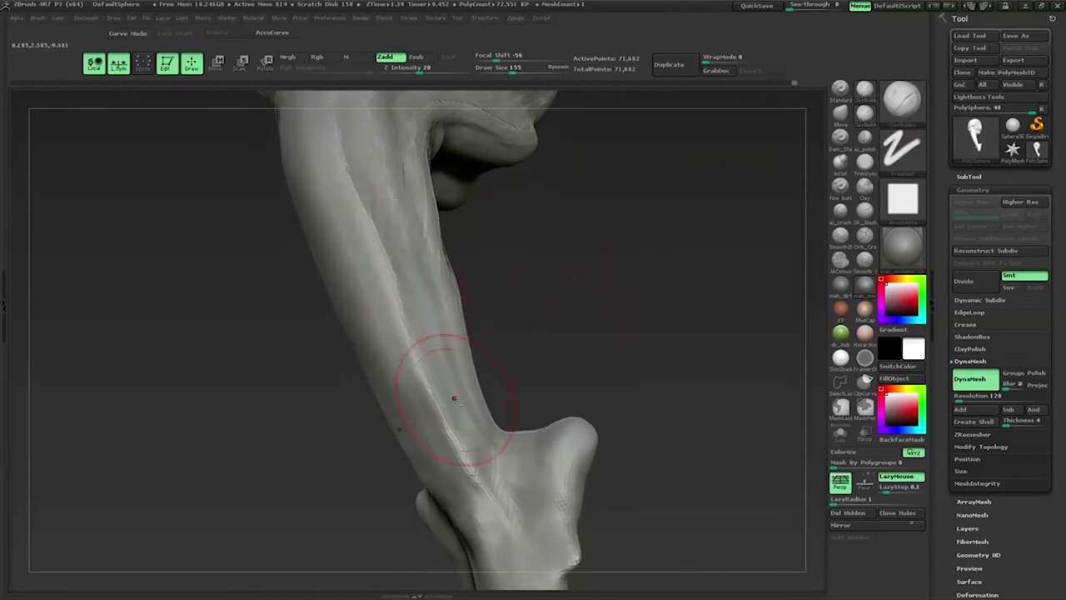
pyautogui.moveTo(457, 288); pyautogui.dragTo(464, 330, button='right')
pyautogui.press('space')
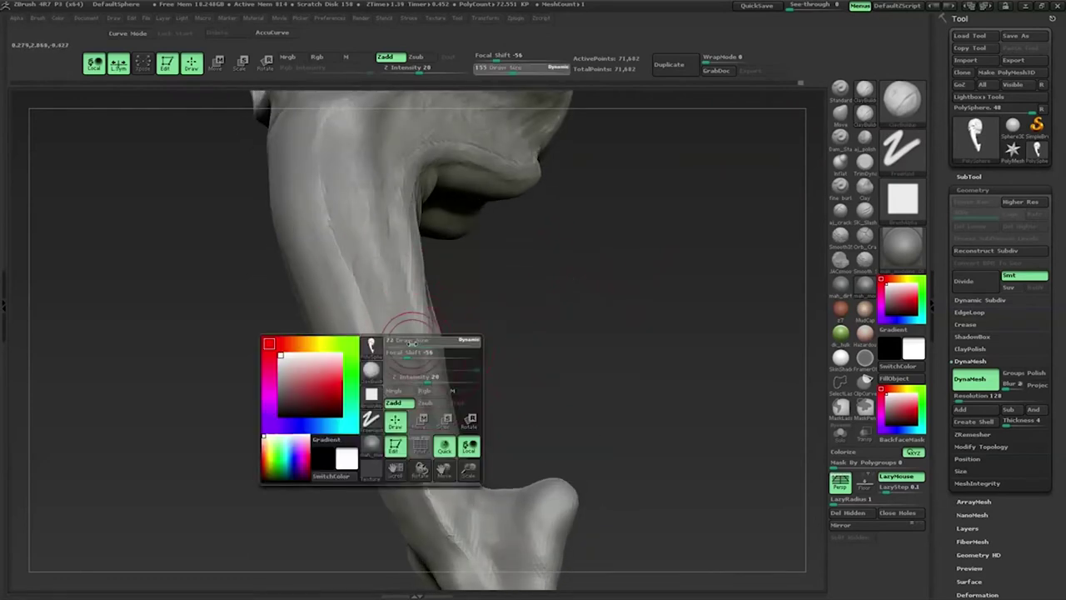
pyautogui.moveTo(412, 341); pyautogui.dragTo(442, 325, button='right')
pyautogui.press('space')
pyautogui.moveTo(442, 324); pyautogui.dragTo(442, 325)
pyautogui.moveTo(442, 326); pyautogui.dragTo(434, 299, button='right')
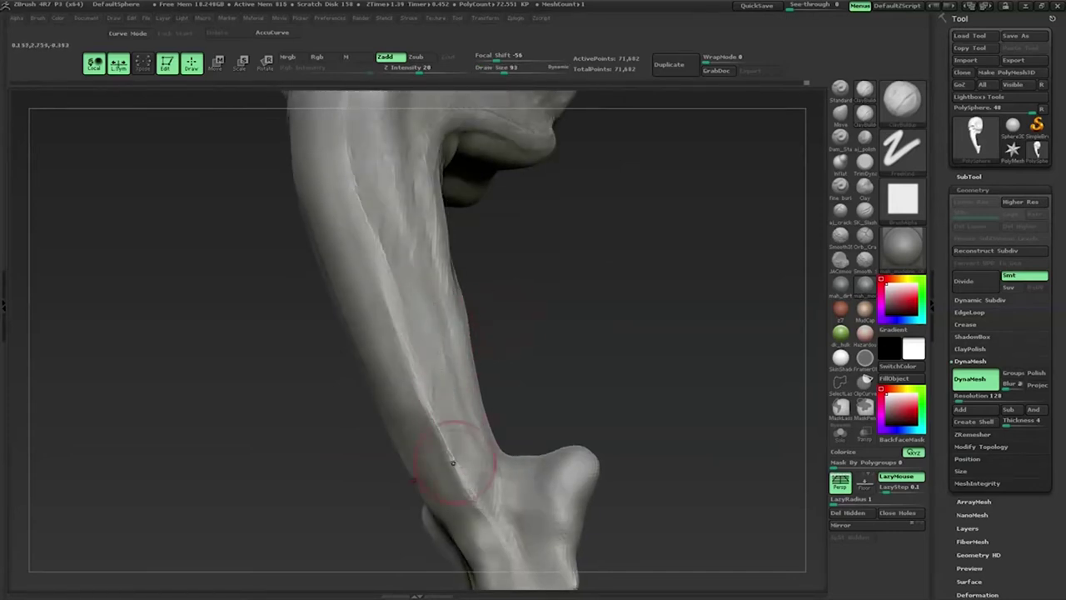
pyautogui.moveTo(416, 416)
pyautogui.mouseDown(button='right')
pyautogui.moveTo(482, 452)
pyautogui.moveTo(557, 331)
pyautogui.moveTo(486, 333)
pyautogui.moveTo(488, 262)
pyautogui.moveTo(507, 353)
pyautogui.moveTo(445, 385)
pyautogui.moveTo(509, 269)
pyautogui.mouseUp(button='right')
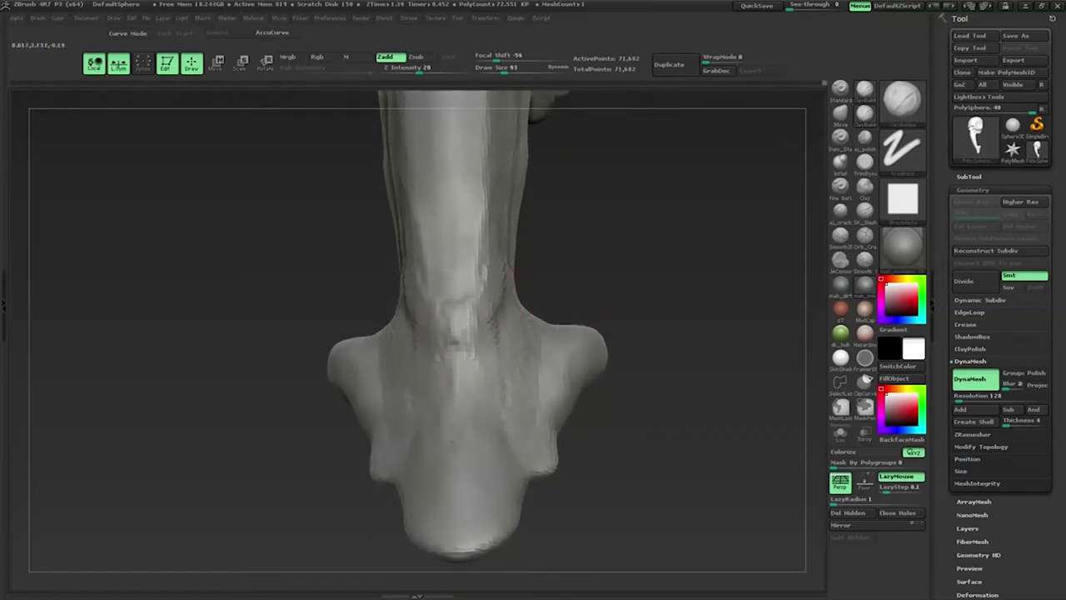
# Step: Orbit down onto the flange and enlarge the brush to size 122
pyautogui.moveTo(483, 508)
pyautogui.mouseDown(button='right')
pyautogui.moveTo(568, 509)
pyautogui.moveTo(492, 418)
pyautogui.mouseUp(button='right')
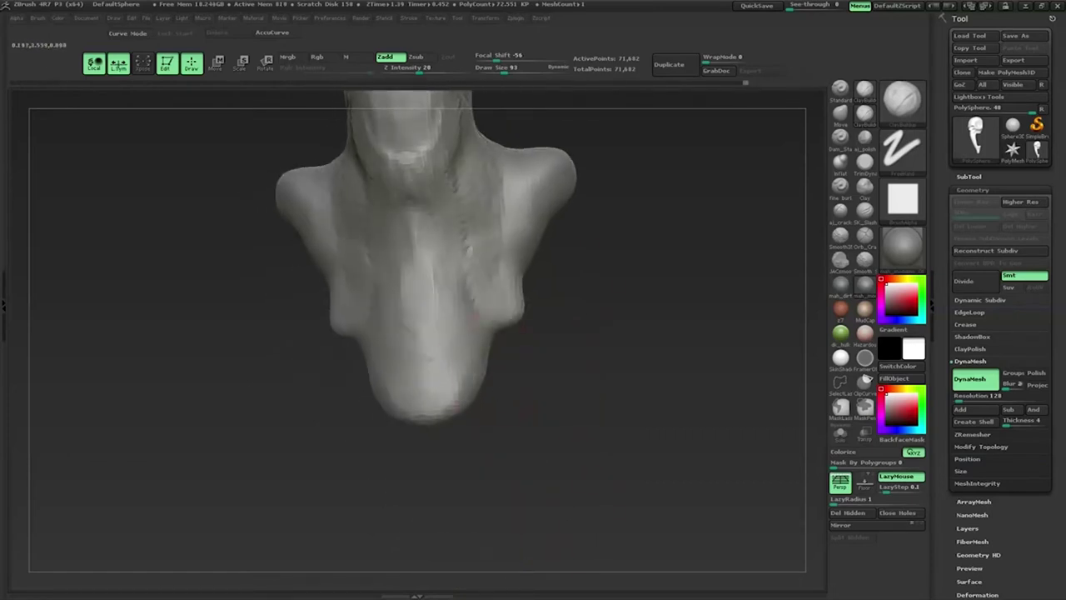
pyautogui.moveTo(450, 384); pyautogui.dragTo(500, 368, button='right')
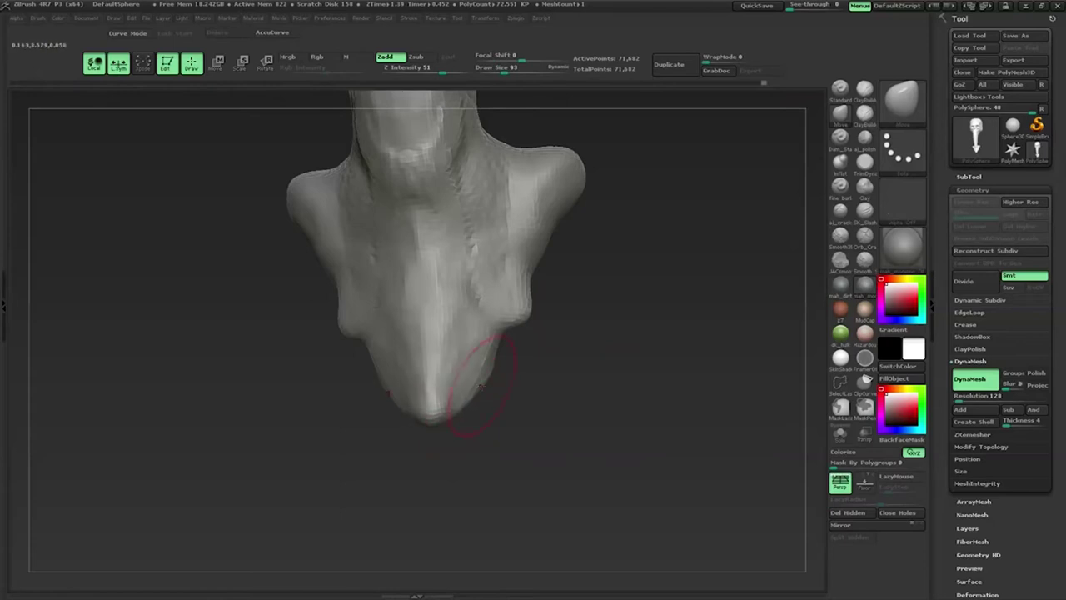
pyautogui.moveTo(469, 321)
pyautogui.mouseDown(button='right')
pyautogui.moveTo(560, 414)
pyautogui.moveTo(545, 418)
pyautogui.mouseUp(button='right')
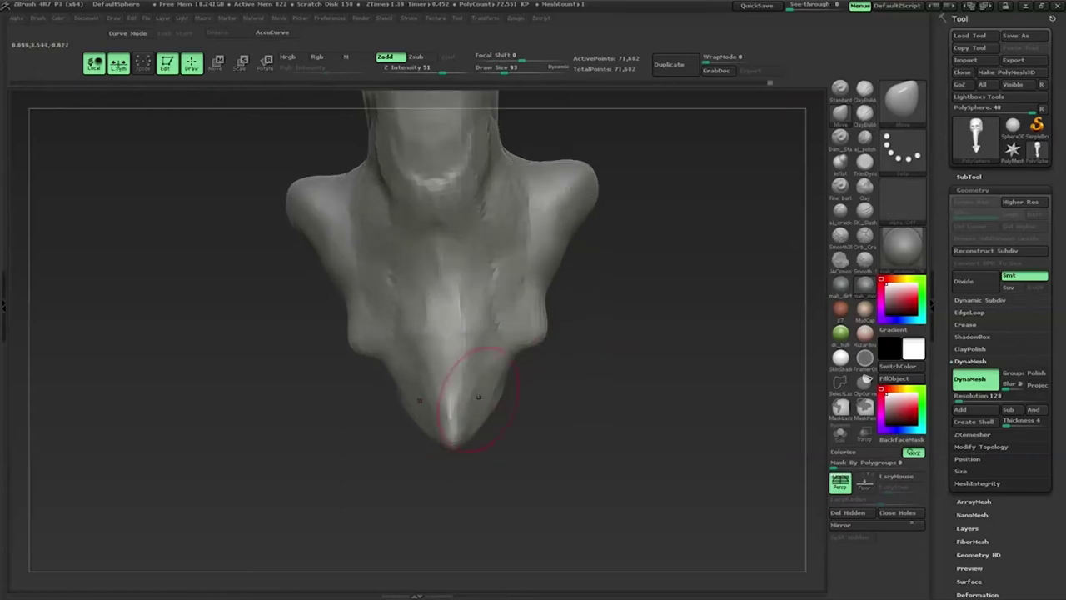
pyautogui.moveTo(533, 341)
pyautogui.mouseDown(button='right')
pyautogui.moveTo(511, 405)
pyautogui.moveTo(549, 426)
pyautogui.moveTo(533, 433)
pyautogui.moveTo(554, 443)
pyautogui.mouseUp(button='right')
pyautogui.press('space')
pyautogui.press('space')
pyautogui.press('s')
pyautogui.moveTo(549, 421); pyautogui.dragTo(569, 419)
pyautogui.moveTo(569, 419); pyautogui.dragTo(508, 391, button='right')
# Step: Cut a groove across the flange with a Zsub line brush, then smooth it out
pyautogui.press('b')
pyautogui.press('d')
pyautogui.press('s')
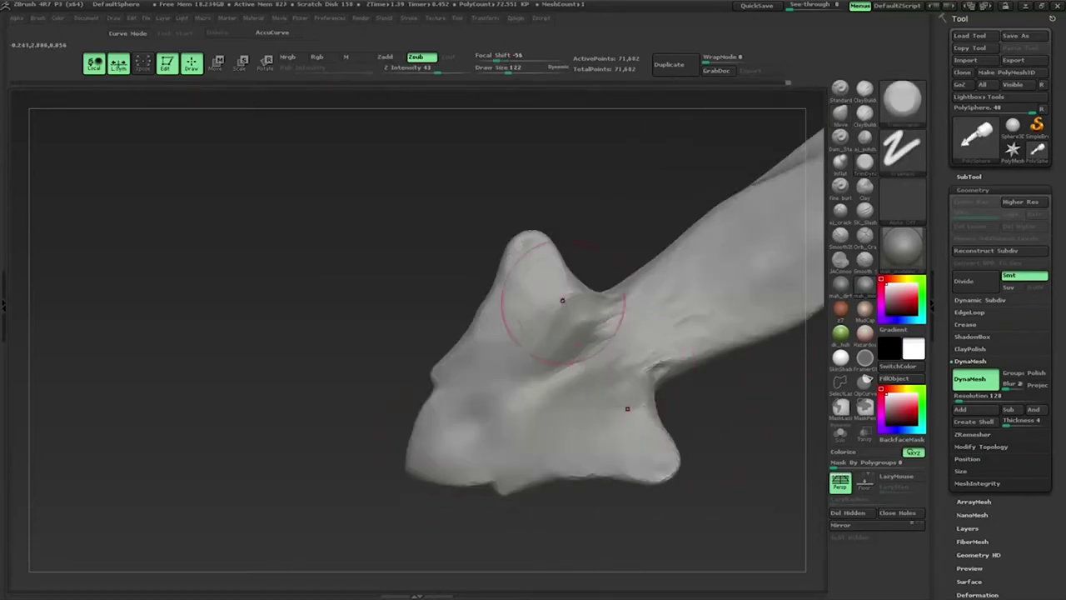
pyautogui.moveTo(562, 300)
pyautogui.mouseDown()
pyautogui.moveTo(586, 329)
pyautogui.moveTo(573, 356)
pyautogui.mouseUp()
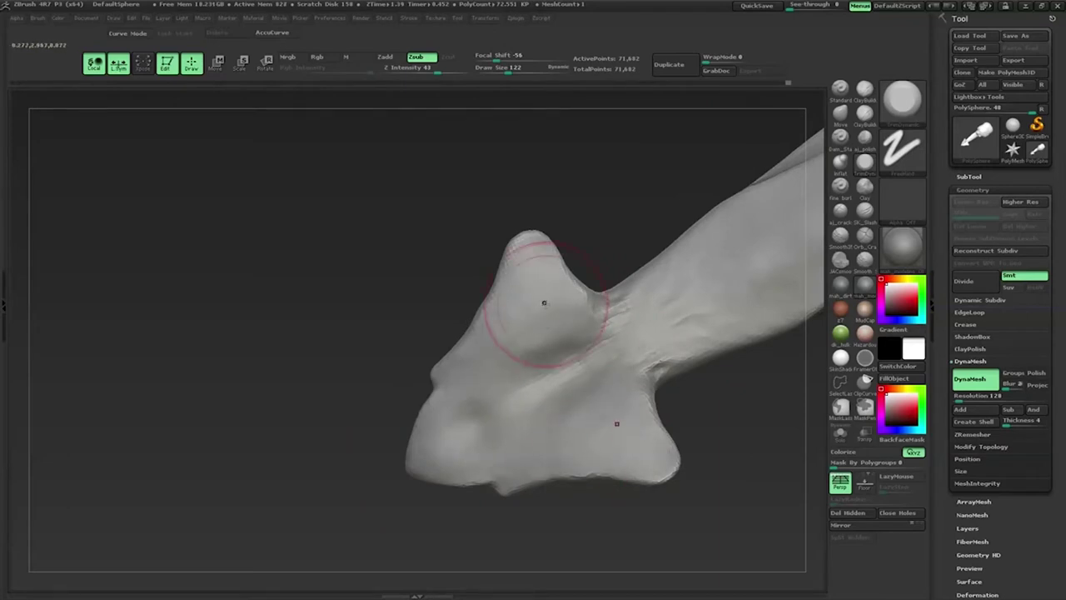
pyautogui.press('b')
pyautogui.press('c')
pyautogui.press('l')
pyautogui.moveTo(533, 388); pyautogui.dragTo(535, 400)
# Step: Select a polishing brush with smoothed stroke and lower its strength to 26
pyautogui.moveTo(724, 391)
pyautogui.mouseDown()
pyautogui.moveTo(508, 357)
pyautogui.moveTo(509, 416)
pyautogui.mouseUp()
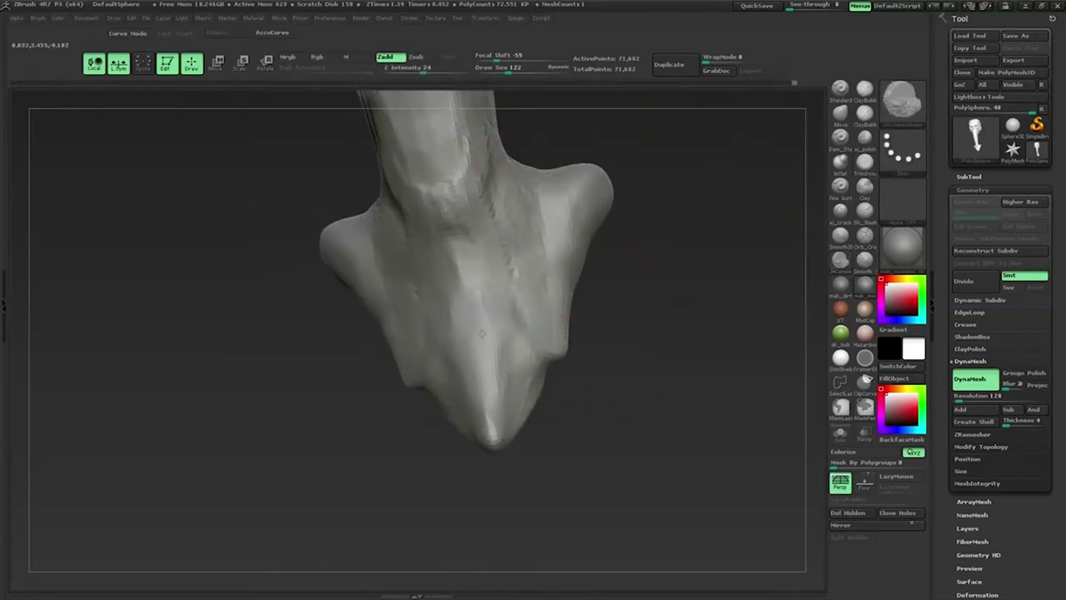
pyautogui.moveTo(608, 491); pyautogui.dragTo(586, 404)
pyautogui.click(862, 138)
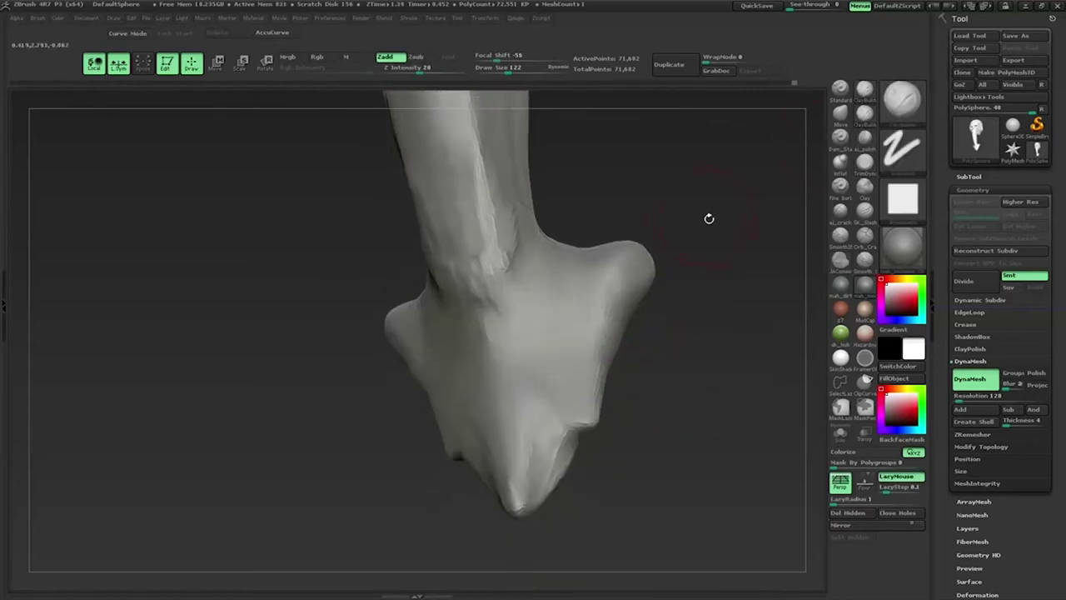
pyautogui.moveTo(709, 219); pyautogui.dragTo(550, 319)
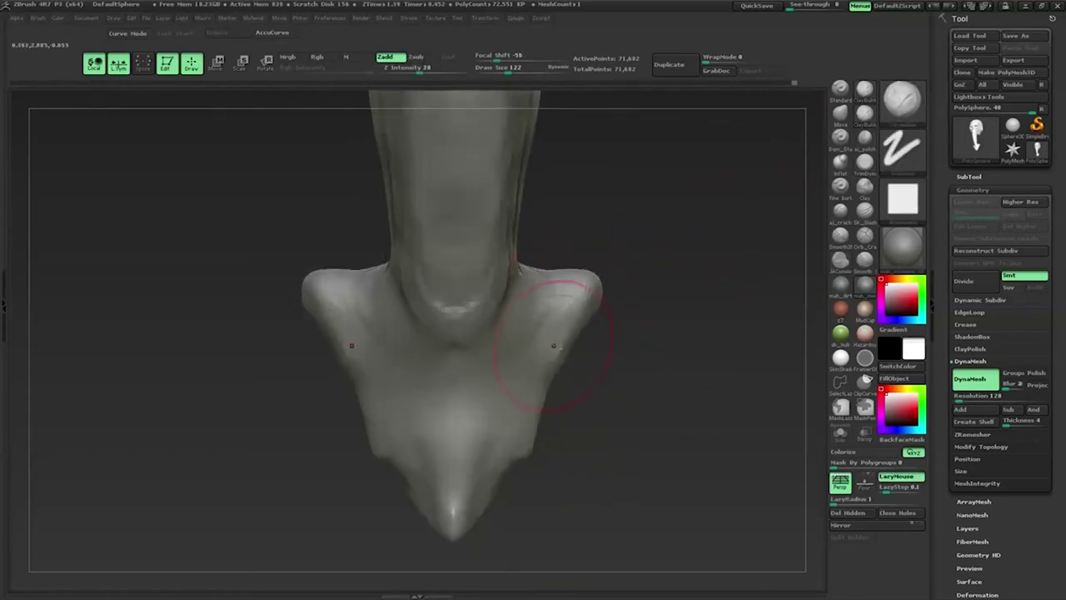
pyautogui.click(865, 137)
pyautogui.moveTo(716, 217); pyautogui.dragTo(571, 314)
pyautogui.moveTo(642, 303)
pyautogui.mouseDown()
pyautogui.moveTo(596, 305)
pyautogui.moveTo(590, 281)
pyautogui.moveTo(749, 238)
pyautogui.mouseUp()
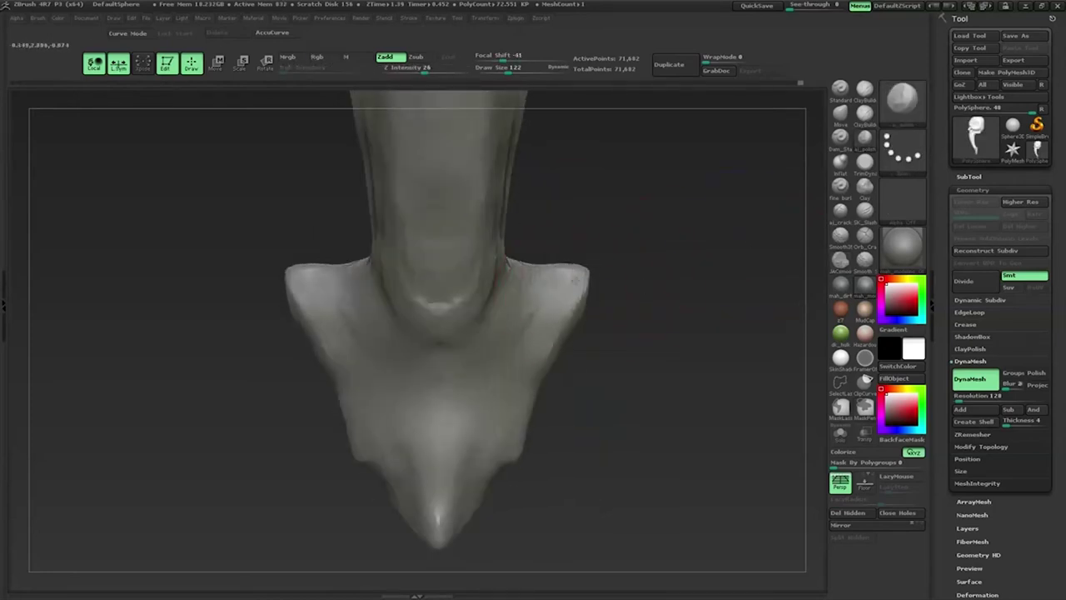
pyautogui.press('b')
pyautogui.press('space')
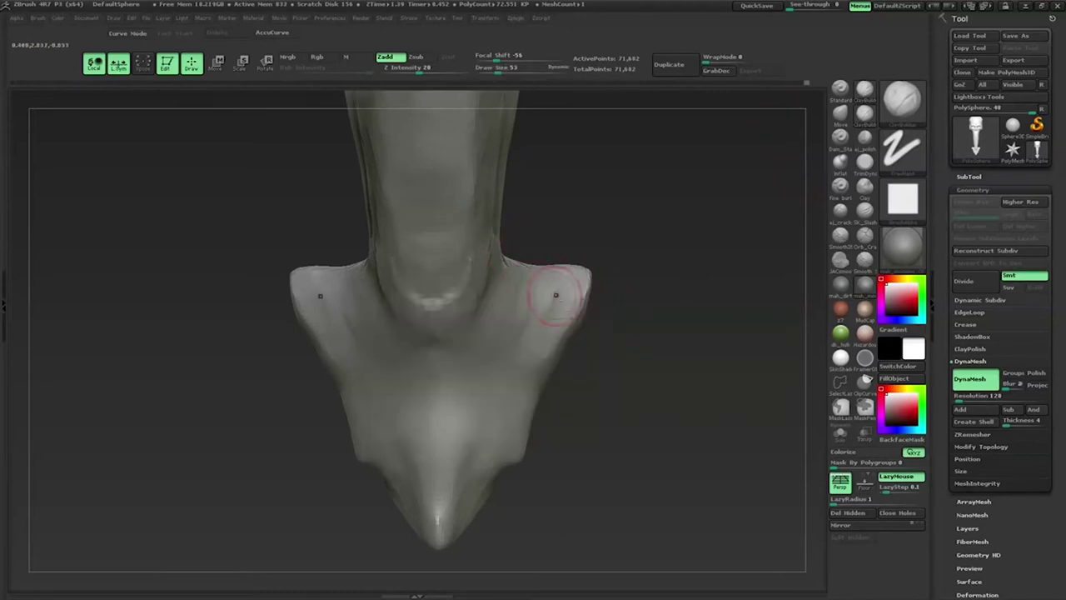
# Step: Sculpt streaks on the flange's lower right and refine its shoulder tip at brush size 89
pyautogui.moveTo(583, 298); pyautogui.dragTo(496, 266)
pyautogui.moveTo(483, 383)
pyautogui.mouseDown()
pyautogui.moveTo(508, 391)
pyautogui.moveTo(496, 442)
pyautogui.mouseUp()
pyautogui.moveTo(566, 372); pyautogui.dragTo(533, 429)
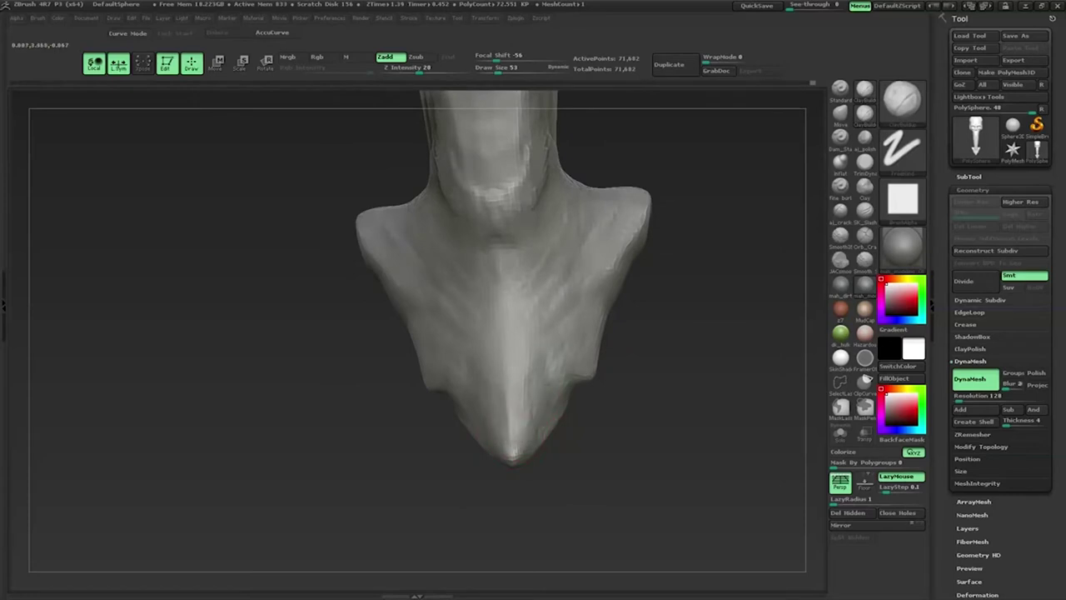
pyautogui.press('space')
pyautogui.moveTo(537, 357); pyautogui.dragTo(531, 325)
pyautogui.moveTo(570, 271)
pyautogui.mouseDown()
pyautogui.moveTo(559, 333)
pyautogui.moveTo(610, 330)
pyautogui.moveTo(583, 304)
pyautogui.mouseUp()
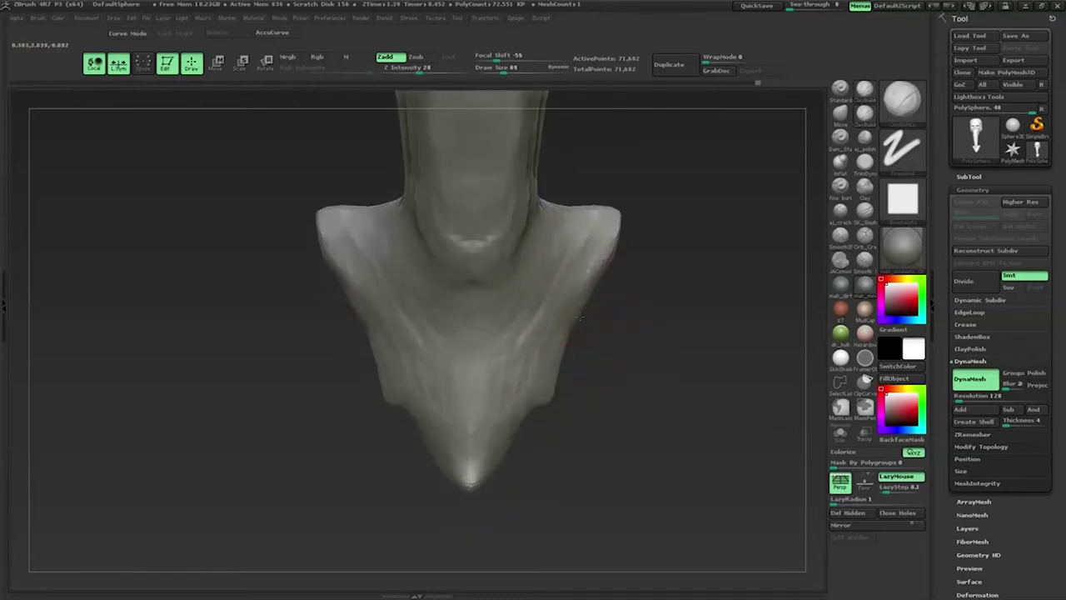
pyautogui.moveTo(591, 270)
pyautogui.mouseDown()
pyautogui.moveTo(618, 249)
pyautogui.moveTo(605, 322)
pyautogui.mouseUp()
pyautogui.moveTo(588, 383)
pyautogui.mouseDown()
pyautogui.moveTo(630, 263)
pyautogui.moveTo(590, 298)
pyautogui.moveTo(661, 331)
pyautogui.moveTo(666, 231)
pyautogui.moveTo(693, 258)
pyautogui.mouseUp()
pyautogui.moveTo(526, 483)
pyautogui.mouseDown()
pyautogui.moveTo(615, 401)
pyautogui.moveTo(609, 369)
pyautogui.mouseUp()
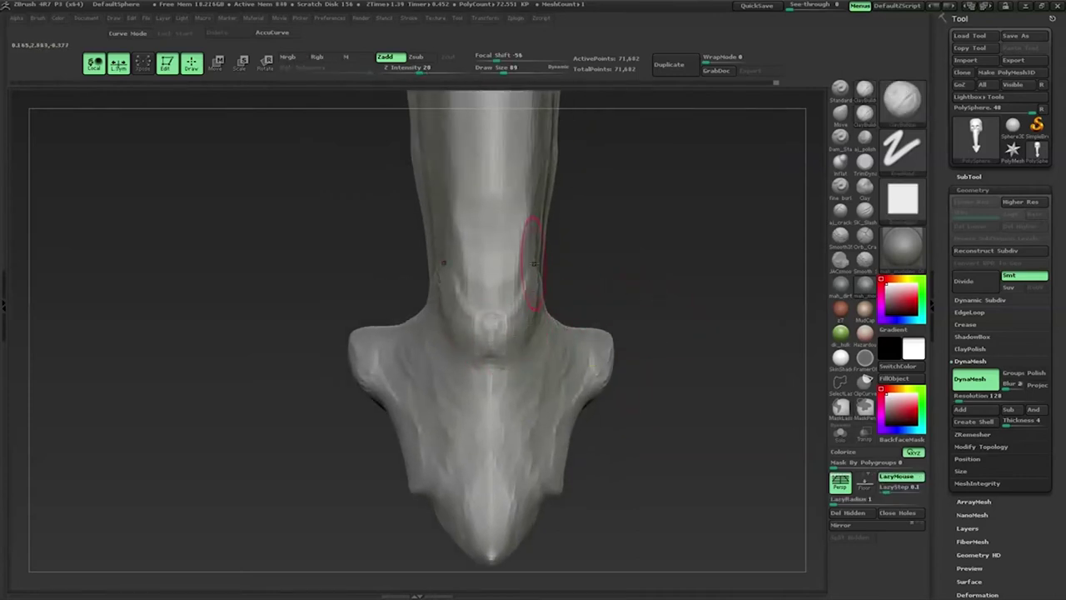
# Step: Resize the brush from 45 to 101 while working along the tube's sides into the flange
pyautogui.moveTo(533, 263); pyautogui.dragTo(524, 367)
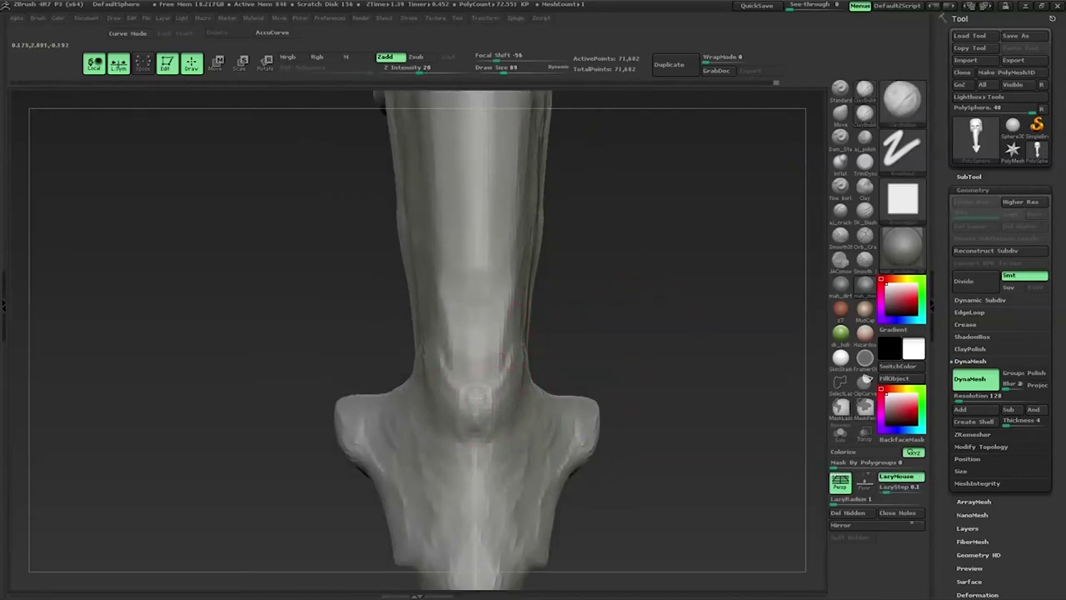
pyautogui.rightClick(511, 408)
pyautogui.rightClick(464, 381)
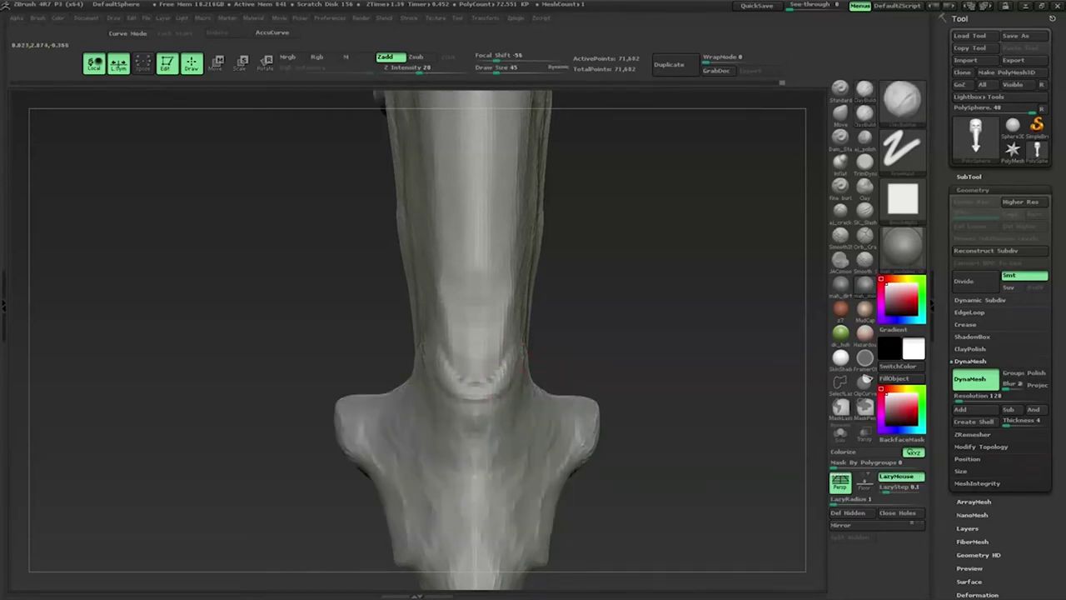
pyautogui.moveTo(466, 400); pyautogui.dragTo(450, 416)
pyautogui.rightClick(441, 415)
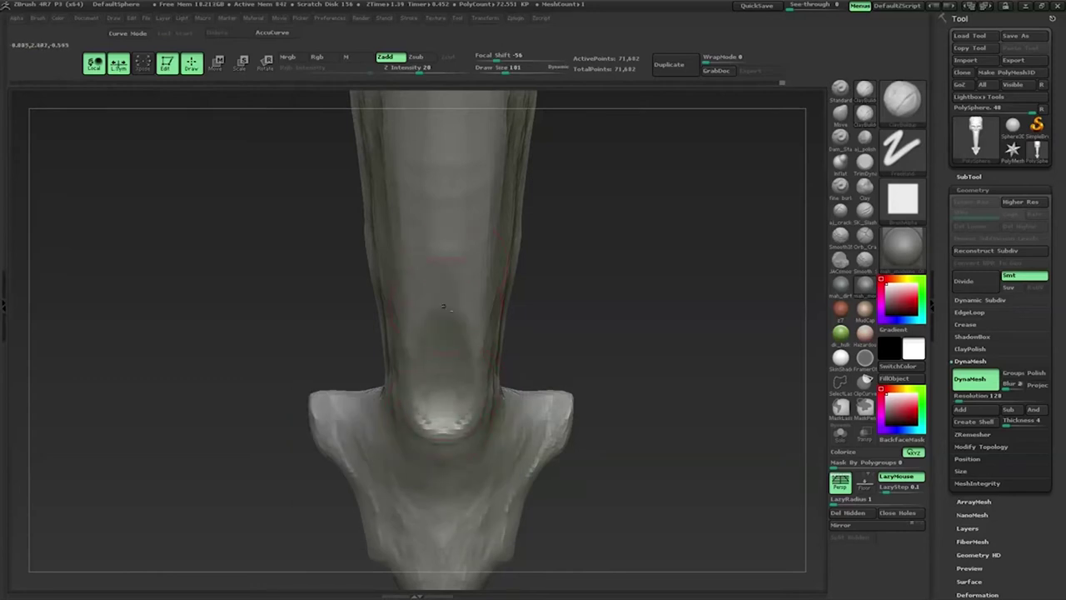
pyautogui.moveTo(451, 288)
pyautogui.mouseDown()
pyautogui.moveTo(510, 383)
pyautogui.moveTo(456, 377)
pyautogui.mouseUp()
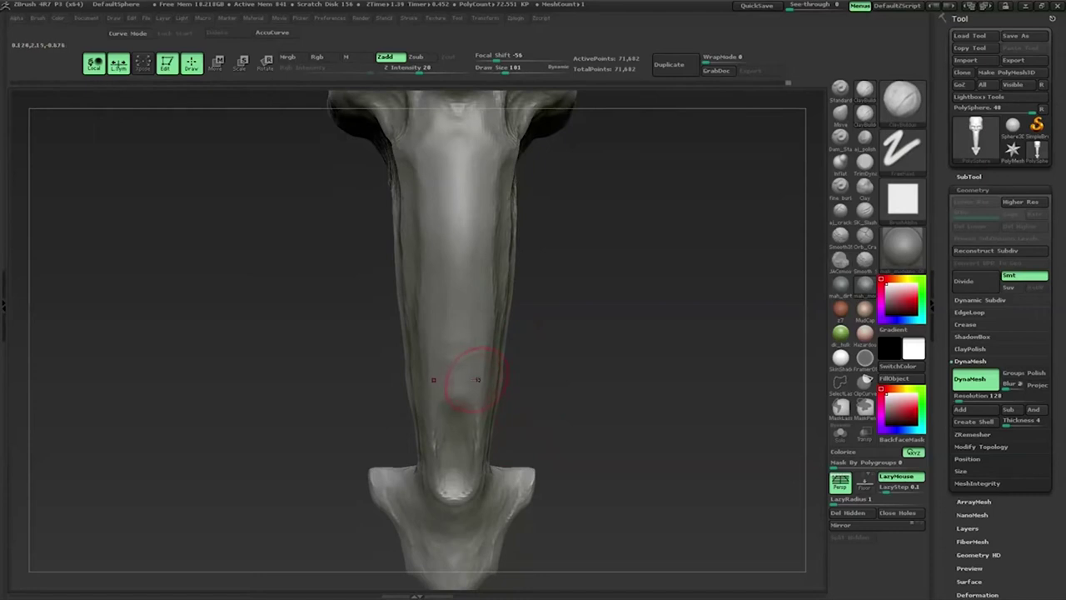
pyautogui.moveTo(472, 409)
pyautogui.mouseDown()
pyautogui.moveTo(532, 381)
pyautogui.moveTo(524, 364)
pyautogui.moveTo(528, 412)
pyautogui.moveTo(597, 350)
pyautogui.moveTo(552, 354)
pyautogui.moveTo(655, 481)
pyautogui.moveTo(496, 245)
pyautogui.moveTo(452, 265)
pyautogui.mouseUp()
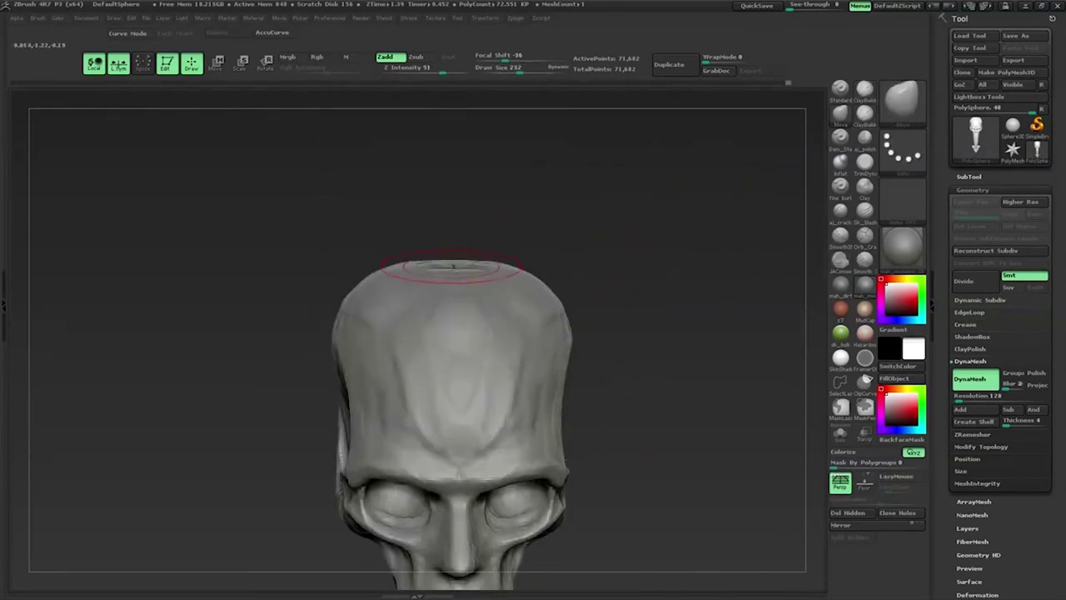
# Step: Select a clay building brush at strength 12 and turn the skull to a front view
pyautogui.moveTo(493, 303); pyautogui.dragTo(435, 292)
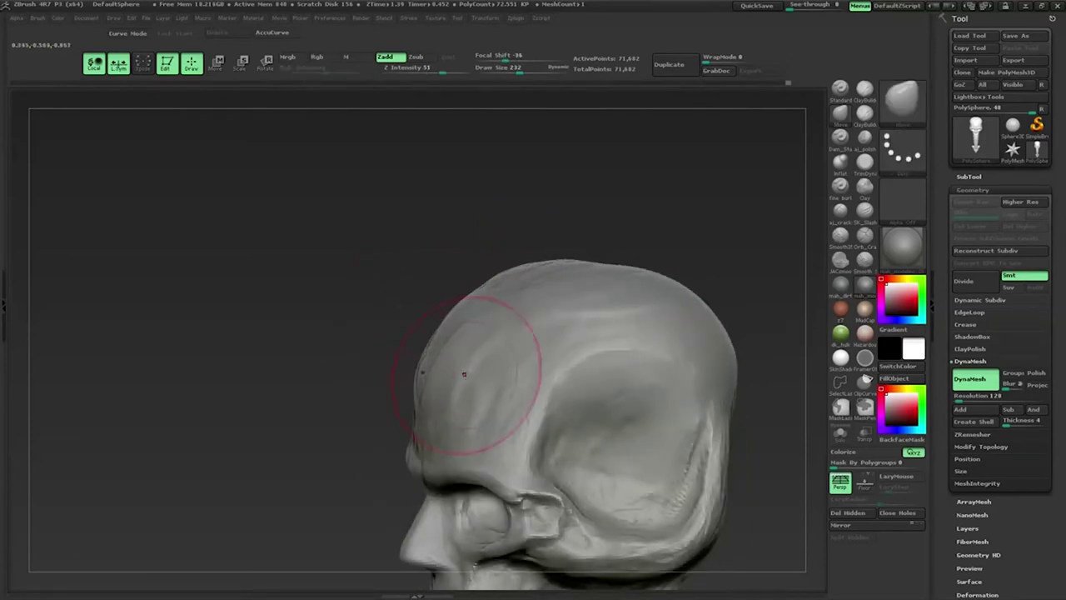
pyautogui.moveTo(475, 383)
pyautogui.mouseDown()
pyautogui.moveTo(475, 344)
pyautogui.moveTo(504, 329)
pyautogui.mouseUp()
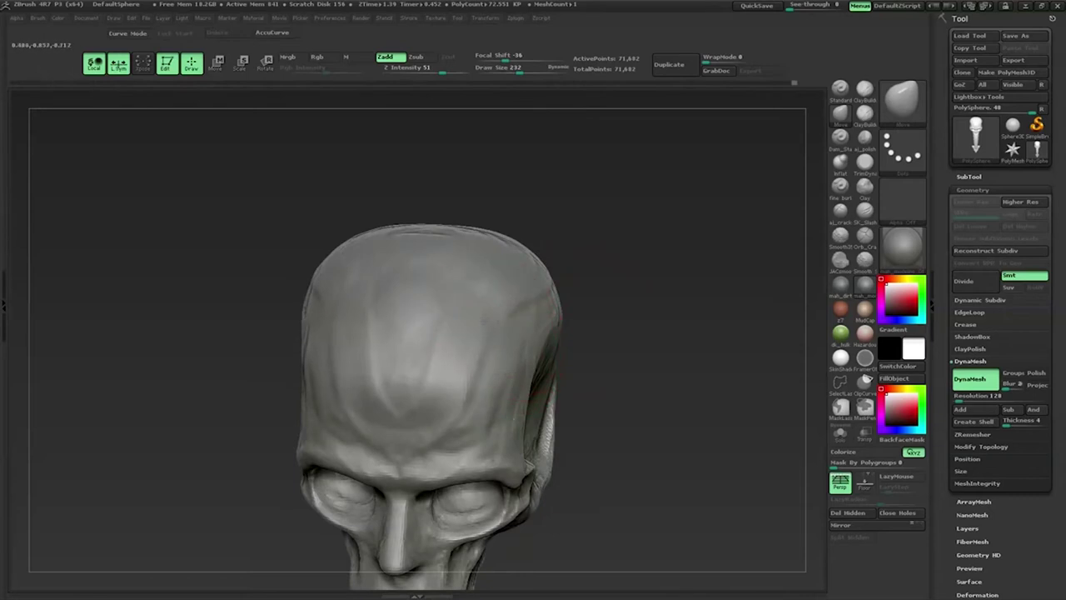
pyautogui.moveTo(499, 325)
pyautogui.mouseDown()
pyautogui.moveTo(395, 306)
pyautogui.moveTo(561, 216)
pyautogui.mouseUp()
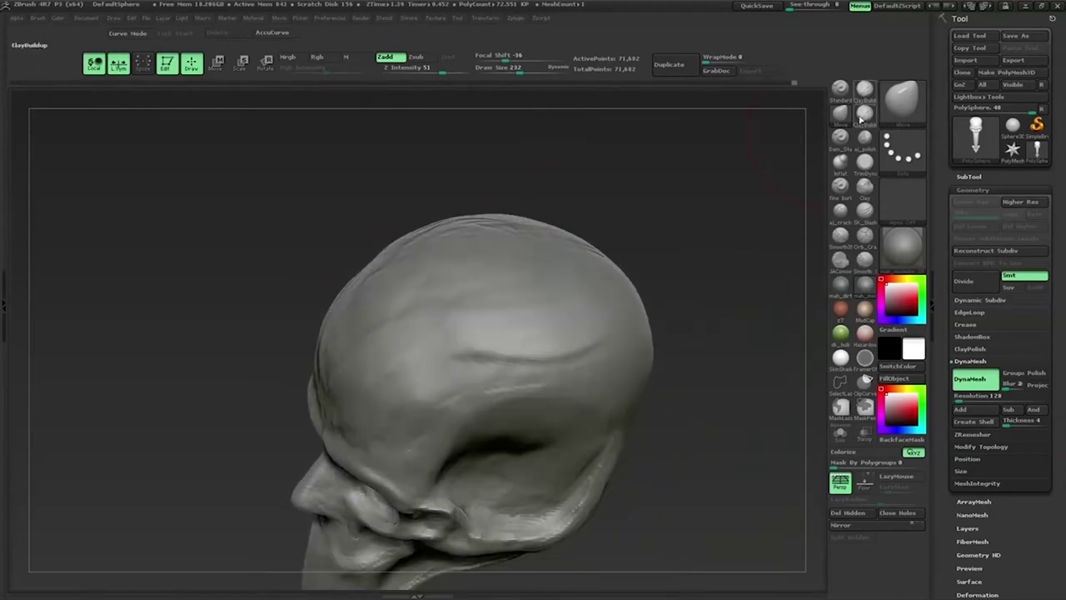
pyautogui.click(863, 116)
pyautogui.moveTo(250, 333)
pyautogui.mouseDown()
pyautogui.moveTo(345, 346)
pyautogui.moveTo(542, 327)
pyautogui.mouseUp()
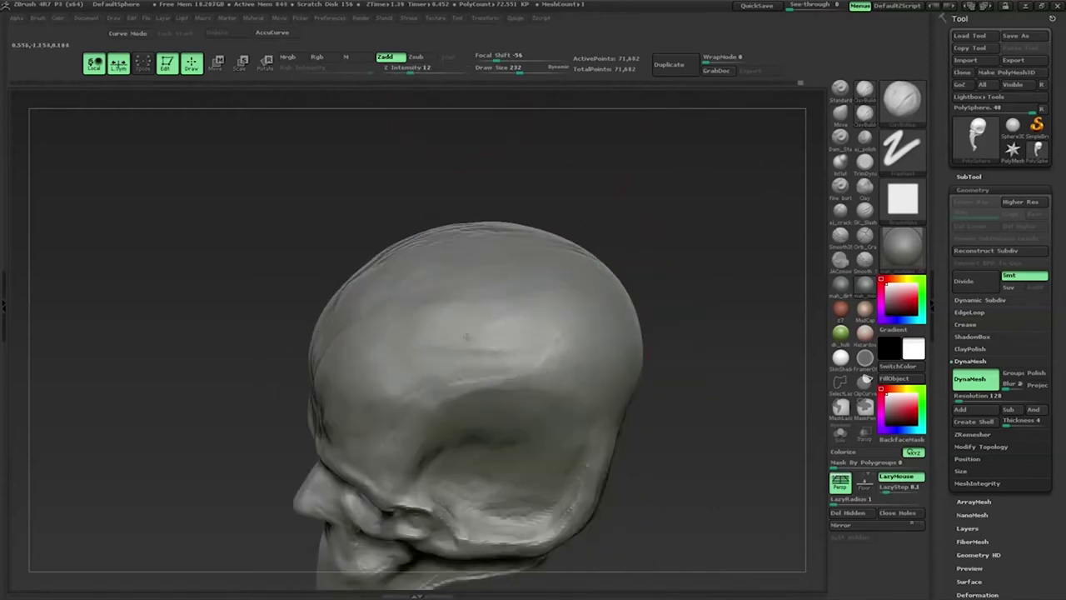
pyautogui.moveTo(467, 328)
pyautogui.mouseDown()
pyautogui.moveTo(647, 245)
pyautogui.moveTo(416, 269)
pyautogui.mouseUp()
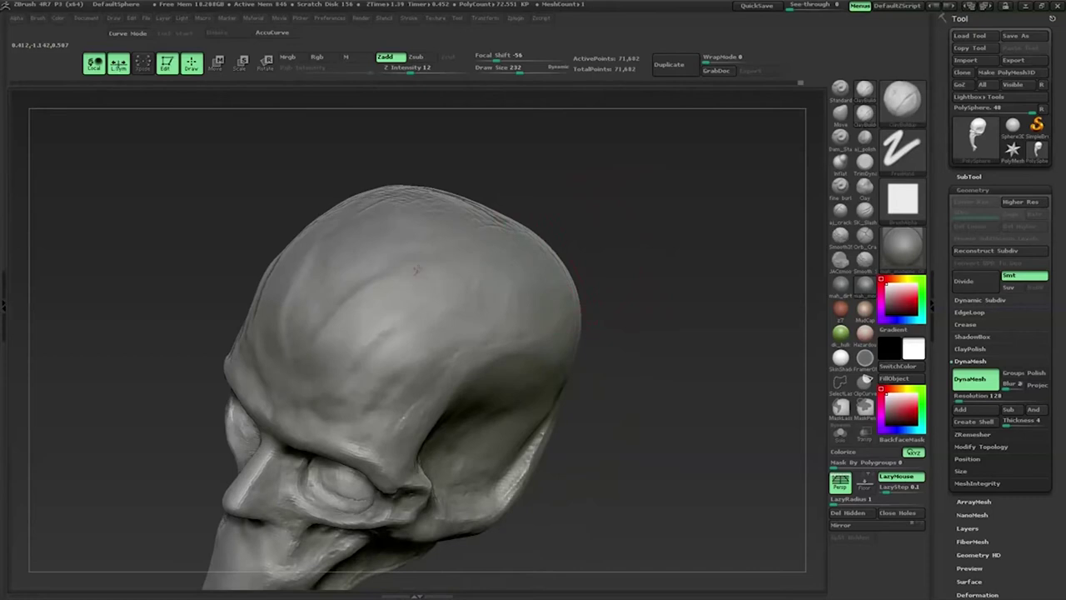
pyautogui.moveTo(361, 380)
pyautogui.mouseDown()
pyautogui.moveTo(526, 304)
pyautogui.moveTo(397, 284)
pyautogui.mouseUp()
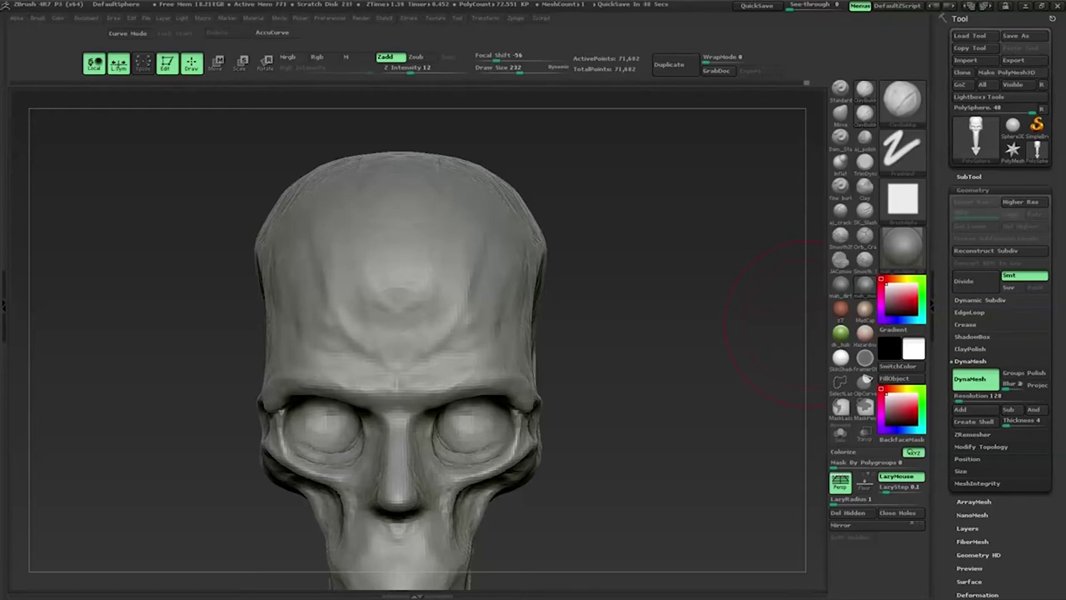
pyautogui.moveTo(774, 325)
pyautogui.mouseDown()
pyautogui.moveTo(621, 300)
pyautogui.moveTo(686, 261)
pyautogui.moveTo(642, 274)
pyautogui.moveTo(609, 226)
pyautogui.mouseUp()
# Step: Smooth down the forehead wrinkles
pyautogui.hotkey('ctrl', '1')
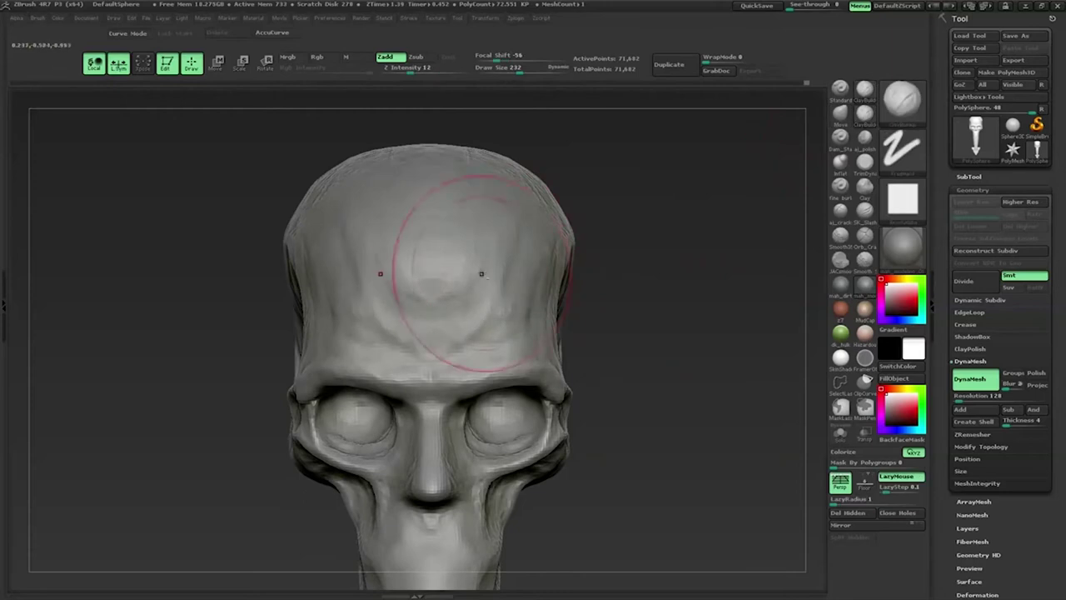
pyautogui.keyDown('shift'); pyautogui.moveTo(483, 307); pyautogui.dragTo(511, 261); pyautogui.keyUp('shift')
pyautogui.moveTo(633, 267); pyautogui.dragTo(668, 188)
# Step: Add a new sculpt layer, Untitled Layer 1, from the Tool > Layers section
pyautogui.scroll(-10, 939, 348)
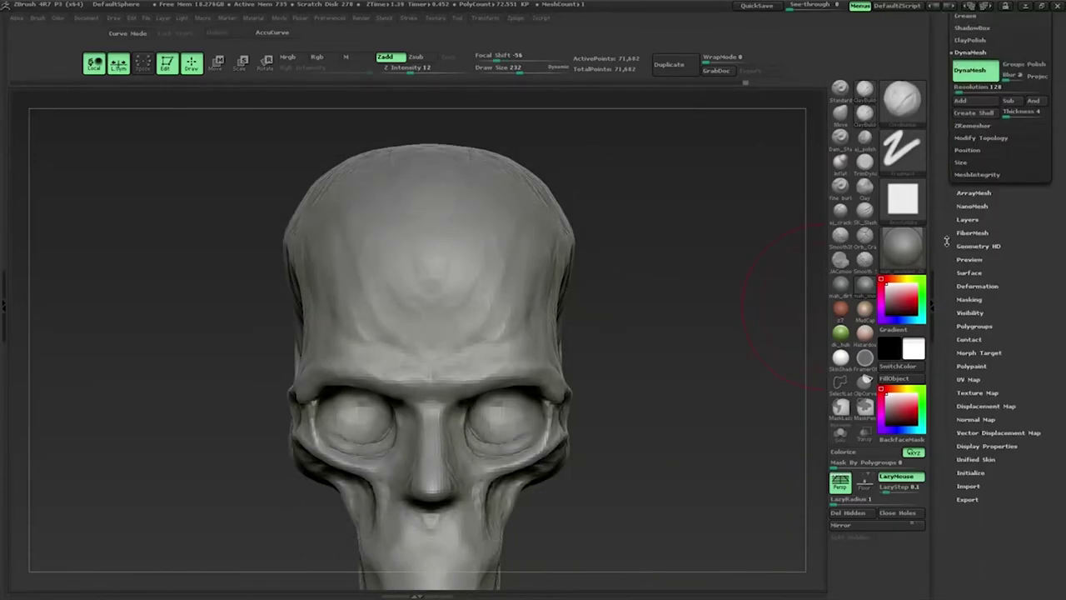
pyautogui.click(967, 205)
pyautogui.click(963, 353)
pyautogui.click(963, 352)
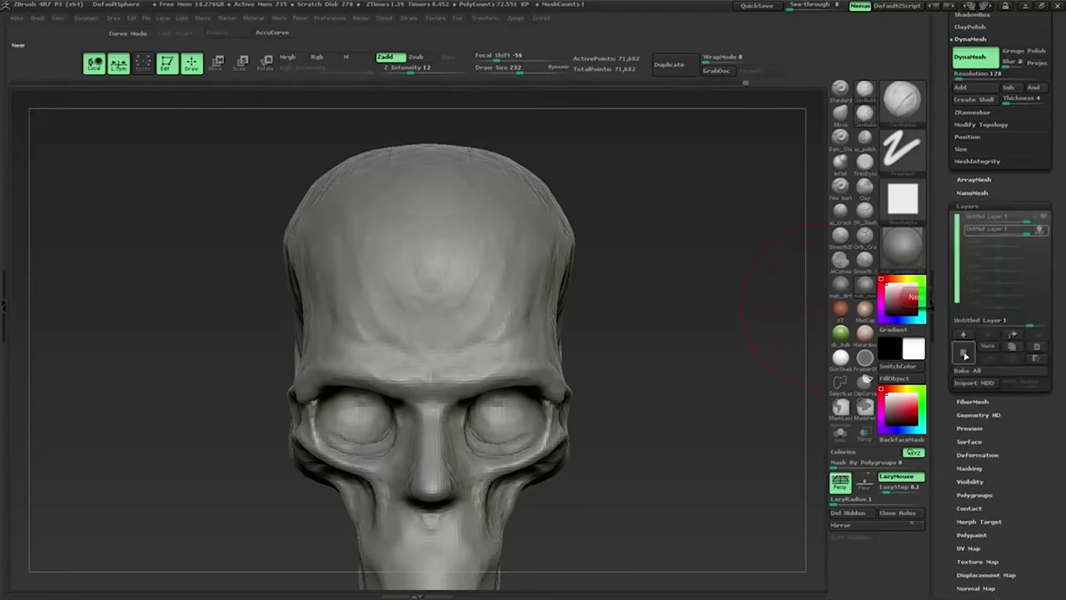
# Step: Resize the brush to 118 and carve a vertical groove up the forehead centre with Standard
pyautogui.keyDown('alt'); pyautogui.moveTo(671, 305); pyautogui.dragTo(704, 309); pyautogui.keyUp('alt')
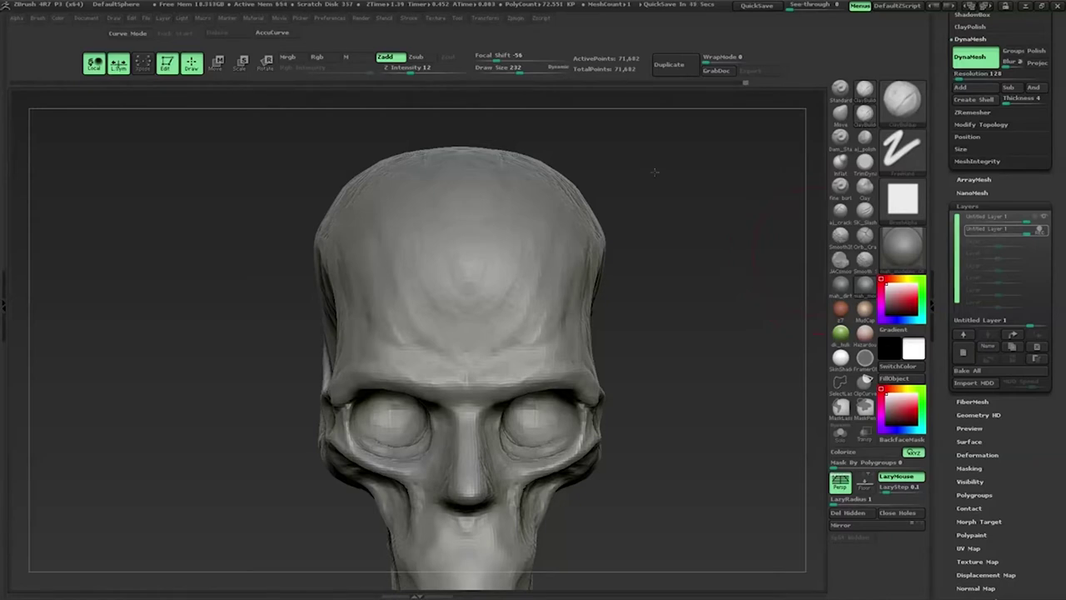
pyautogui.moveTo(654, 172); pyautogui.dragTo(770, 102)
pyautogui.press('space')
pyautogui.moveTo(452, 179)
pyautogui.mouseDown()
pyautogui.moveTo(409, 229)
pyautogui.moveTo(491, 206)
pyautogui.mouseUp()
pyautogui.press('space')
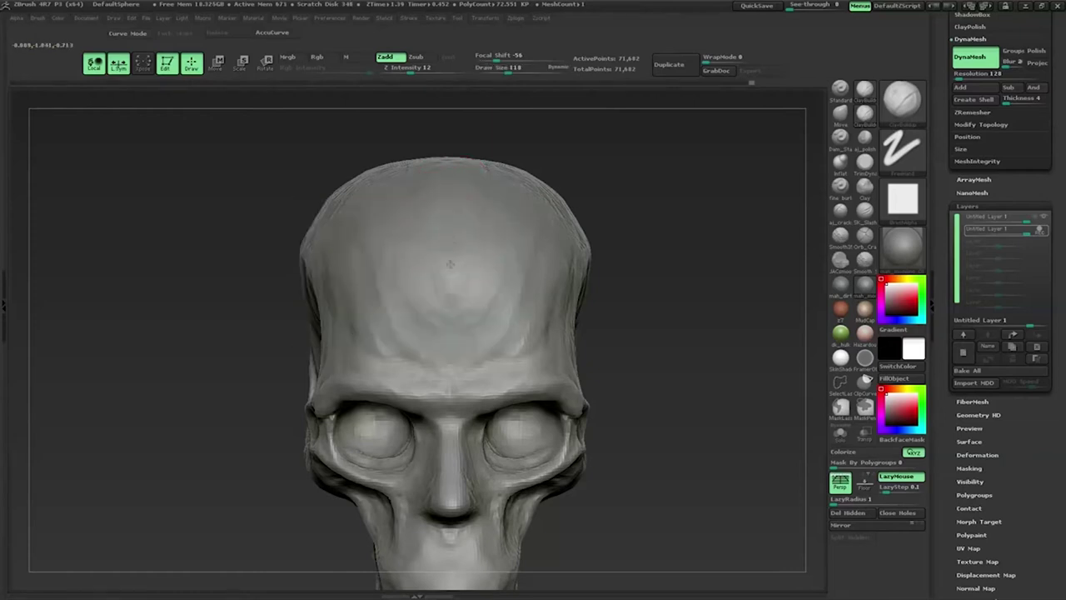
pyautogui.moveTo(450, 301); pyautogui.dragTo(450, 272)
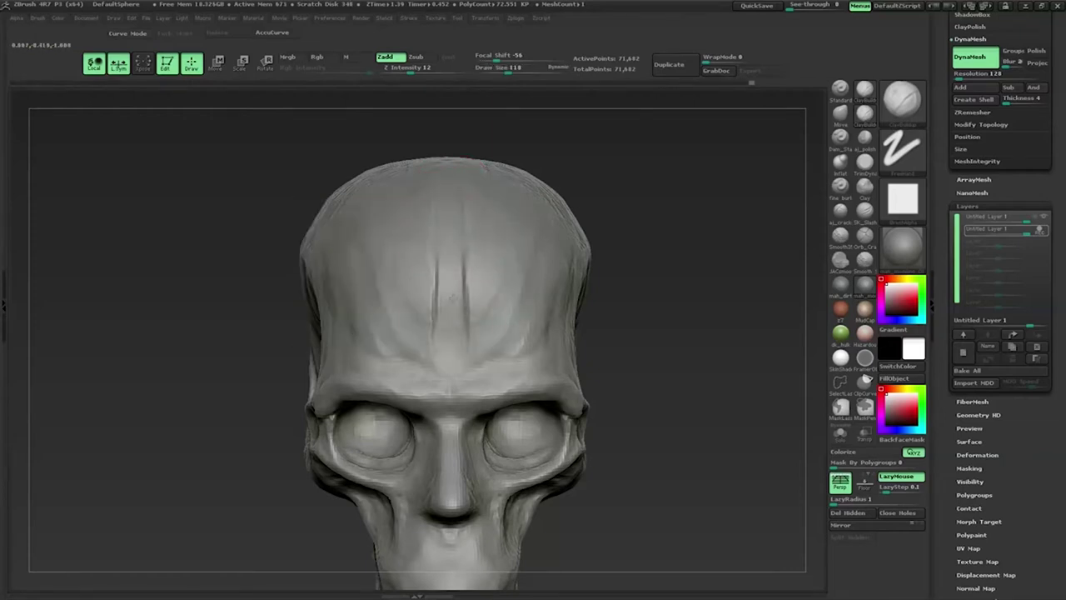
pyautogui.click(839, 87)
pyautogui.moveTo(453, 167)
pyautogui.mouseDown()
pyautogui.moveTo(449, 306)
pyautogui.moveTo(447, 175)
pyautogui.mouseUp()
pyautogui.moveTo(572, 180); pyautogui.dragTo(541, 209)
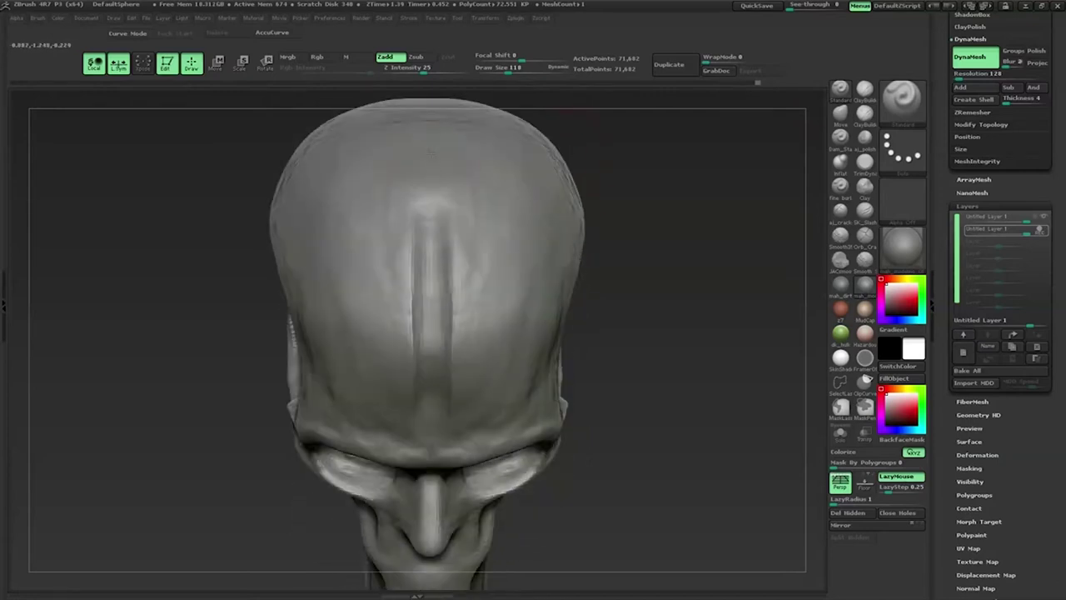
# Step: Carve a thin groove down the cranium centre with the SK_Slash brush
pyautogui.click(864, 211)
pyautogui.moveTo(391, 229); pyautogui.dragTo(470, 230)
pyautogui.moveTo(428, 146); pyautogui.dragTo(432, 332)
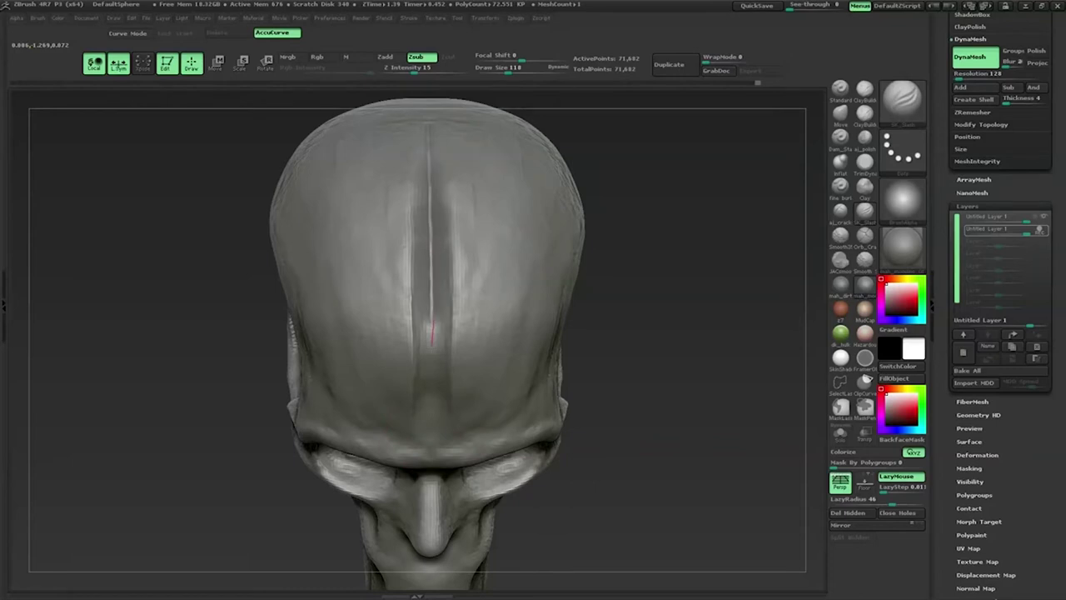
pyautogui.moveTo(642, 308)
pyautogui.mouseDown()
pyautogui.moveTo(502, 225)
pyautogui.moveTo(637, 216)
pyautogui.mouseUp()
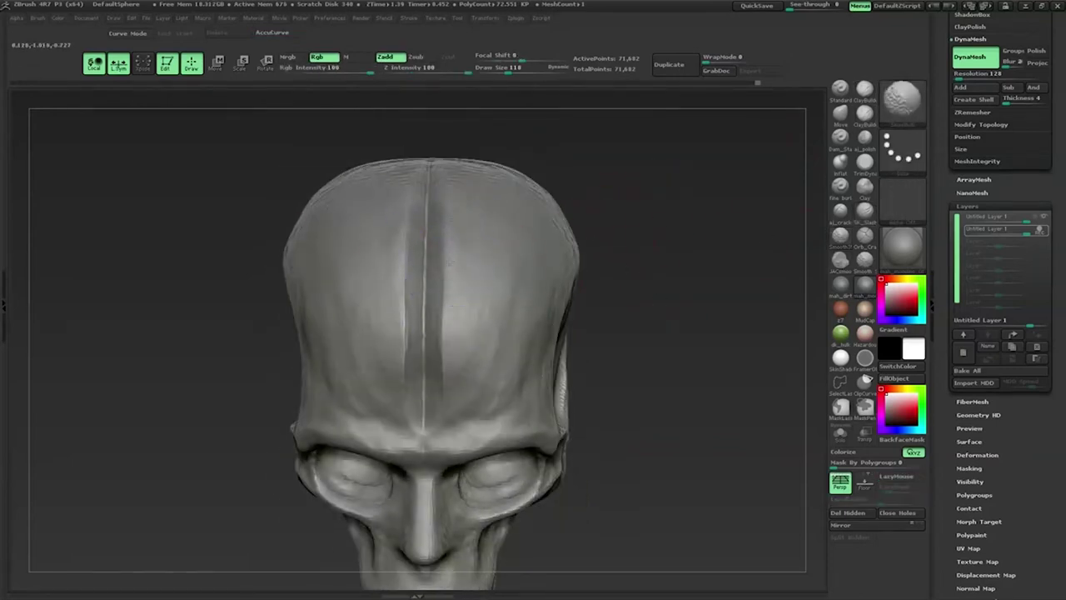
# Step: With ClayBuildup at draw size 62, build up the forehead and the temple above the eye socket
pyautogui.click(866, 114)
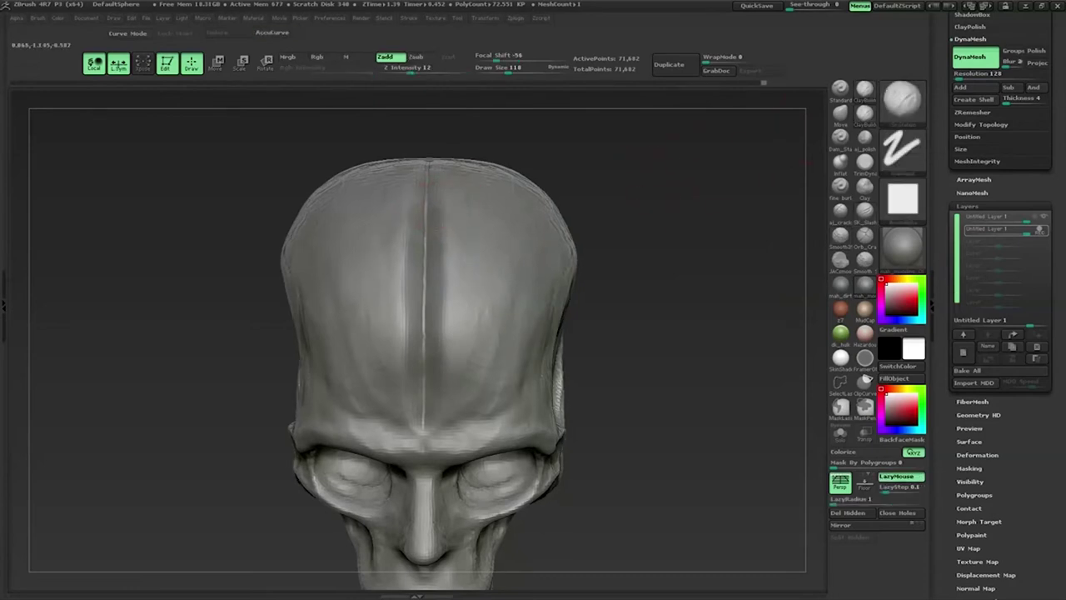
pyautogui.moveTo(632, 249)
pyautogui.mouseDown()
pyautogui.moveTo(599, 181)
pyautogui.moveTo(490, 197)
pyautogui.mouseUp()
pyautogui.moveTo(483, 354); pyautogui.dragTo(514, 309)
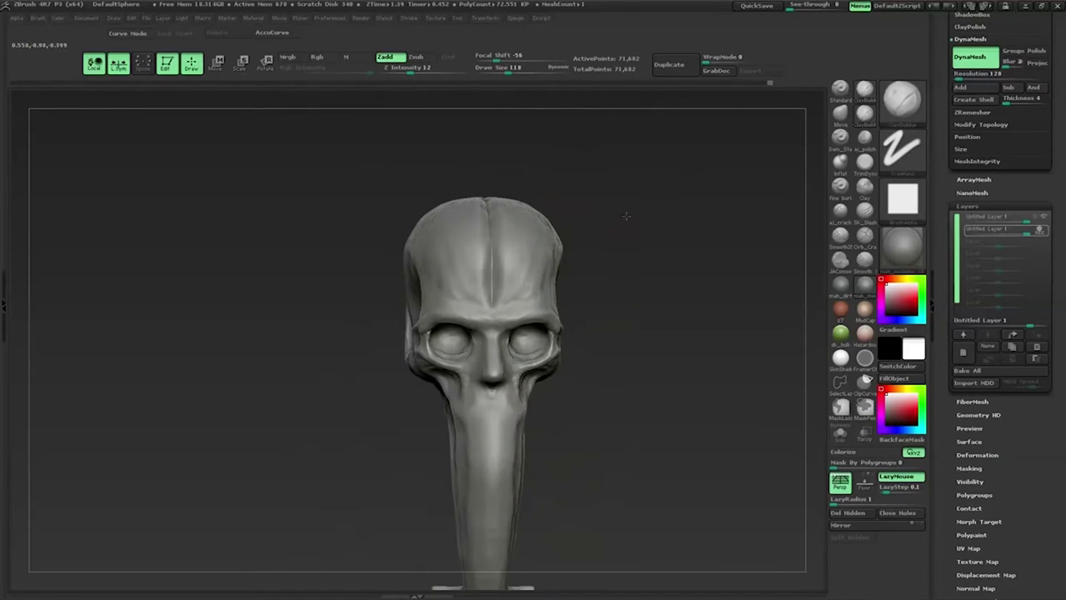
pyautogui.moveTo(511, 191)
pyautogui.mouseDown()
pyautogui.moveTo(462, 338)
pyautogui.moveTo(528, 298)
pyautogui.mouseUp()
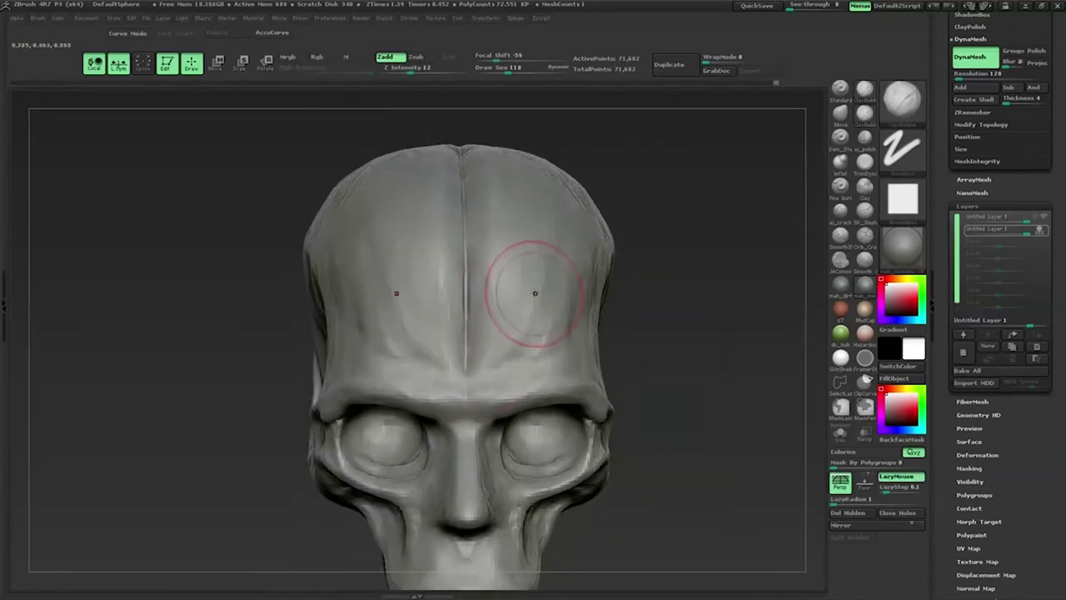
pyautogui.moveTo(552, 394)
pyautogui.mouseDown()
pyautogui.moveTo(530, 354)
pyautogui.moveTo(536, 315)
pyautogui.mouseUp()
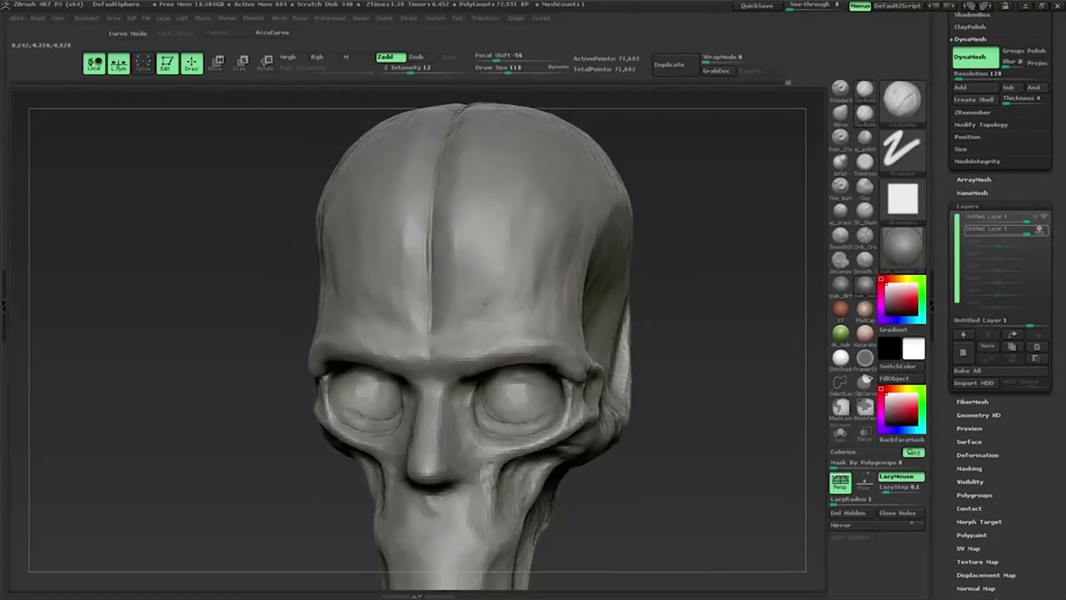
pyautogui.moveTo(514, 245)
pyautogui.mouseDown()
pyautogui.moveTo(548, 259)
pyautogui.moveTo(411, 254)
pyautogui.mouseUp()
pyautogui.moveTo(398, 305); pyautogui.dragTo(498, 301)
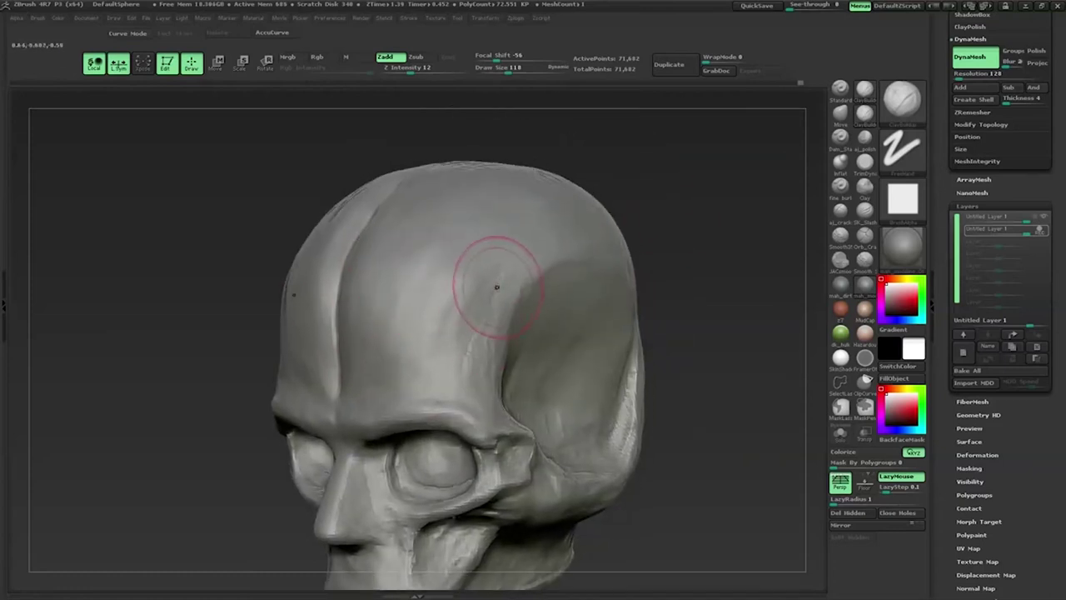
pyautogui.moveTo(669, 201)
pyautogui.mouseDown()
pyautogui.moveTo(669, 222)
pyautogui.moveTo(647, 209)
pyautogui.mouseUp()
pyautogui.press('s')
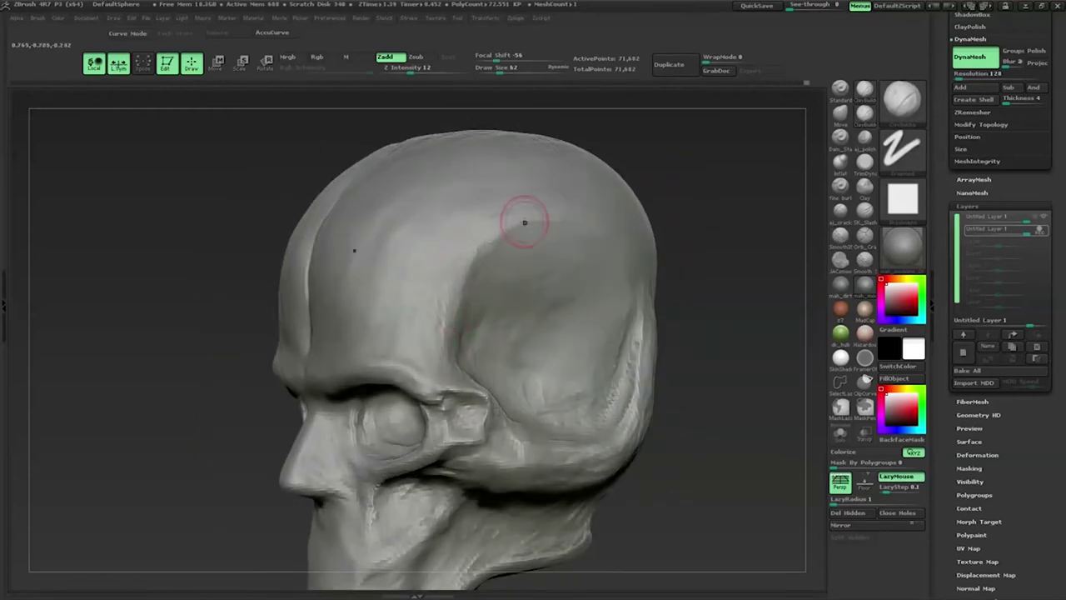
pyautogui.moveTo(612, 275); pyautogui.dragTo(369, 370)
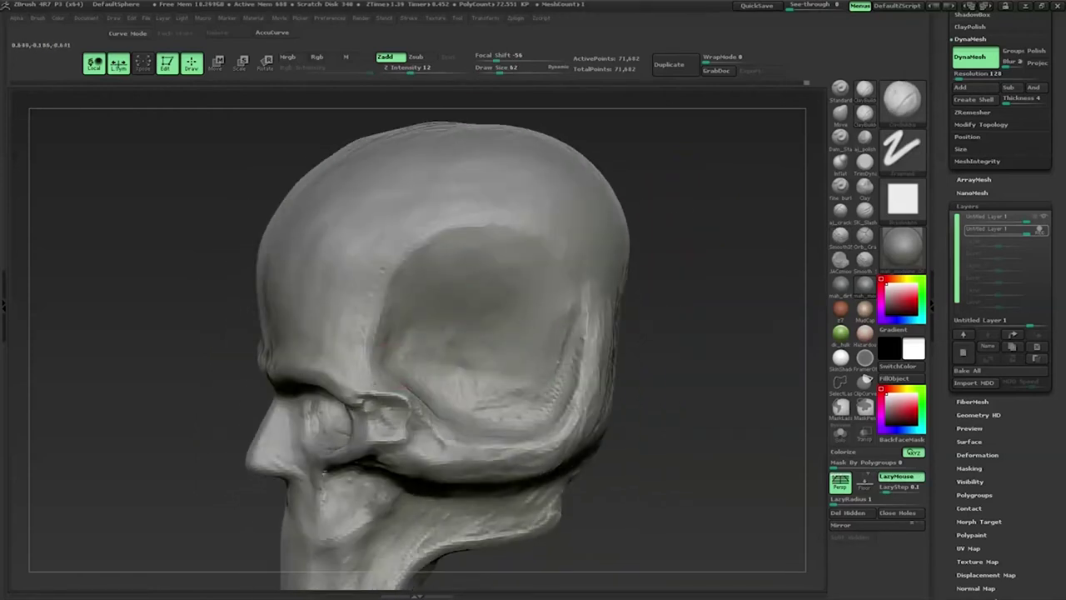
pyautogui.moveTo(693, 304); pyautogui.dragTo(696, 279)
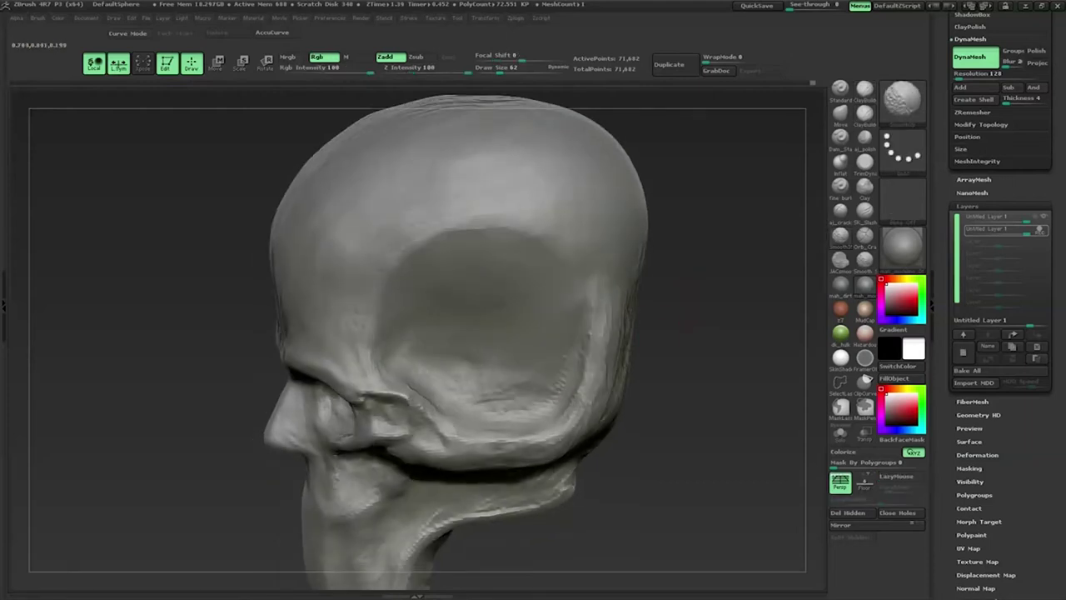
pyautogui.moveTo(495, 393)
pyautogui.mouseDown()
pyautogui.moveTo(429, 342)
pyautogui.moveTo(594, 245)
pyautogui.moveTo(476, 373)
pyautogui.moveTo(566, 304)
pyautogui.moveTo(475, 308)
pyautogui.moveTo(740, 150)
pyautogui.moveTo(367, 291)
pyautogui.moveTo(391, 288)
pyautogui.mouseUp()
# Step: Shrink the brush to a tiny size of 19 and turn the view to the face
pyautogui.press('space')
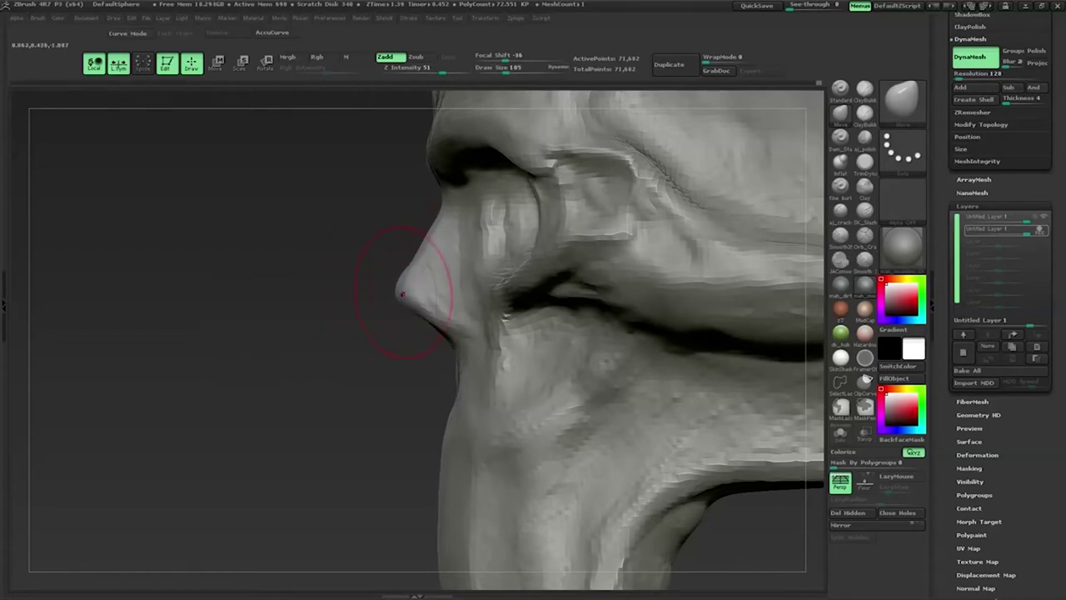
pyautogui.press('space')
pyautogui.moveTo(439, 314); pyautogui.dragTo(403, 273)
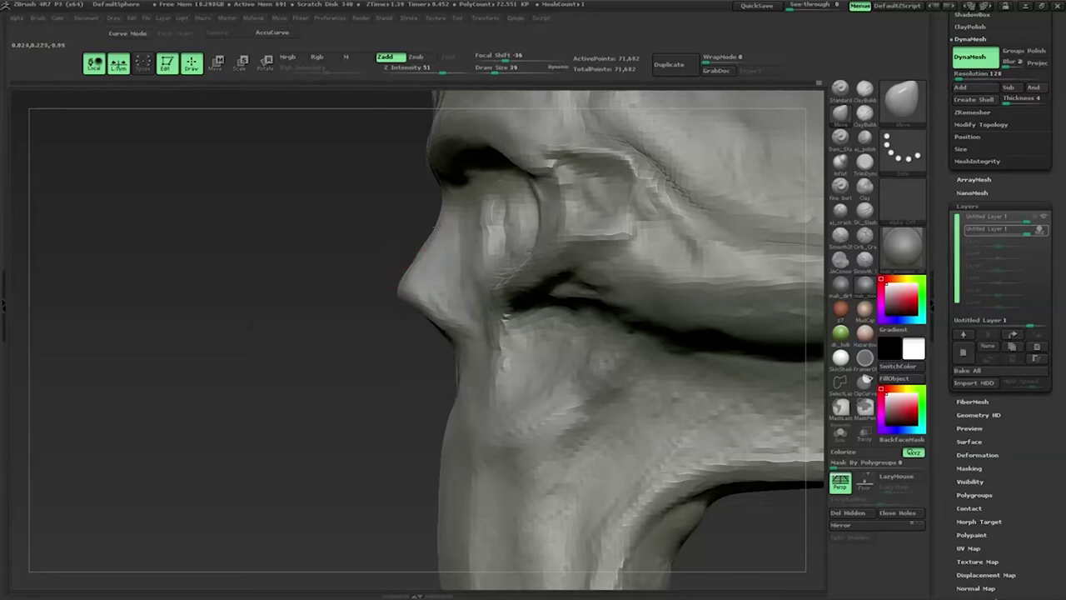
pyautogui.moveTo(415, 250); pyautogui.dragTo(694, 384)
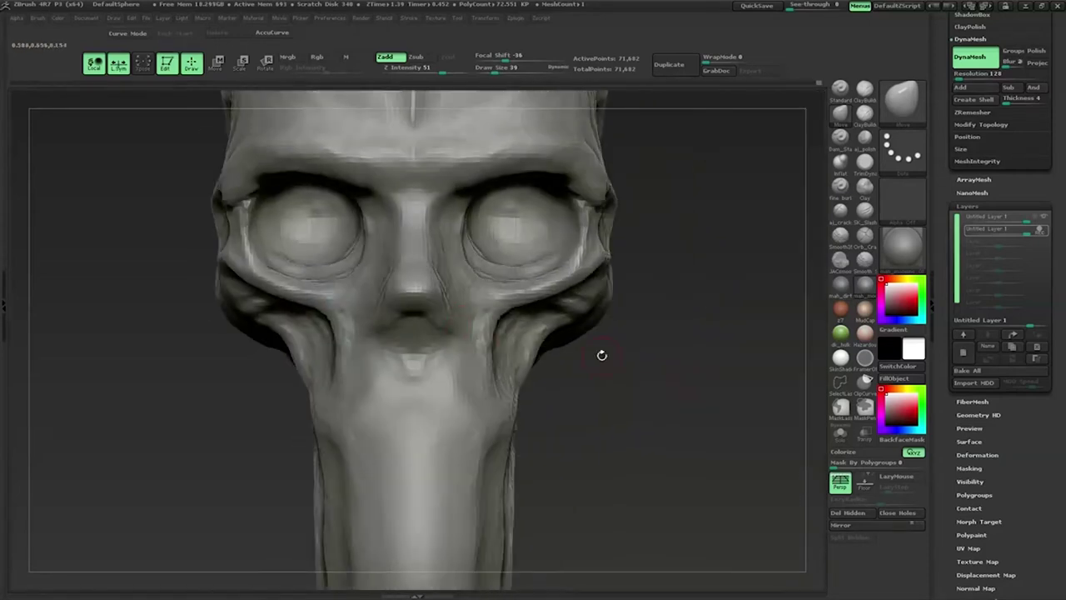
# Step: Load a different sculpting brush, frame the skull's front and snout, and select the DynaMesh Resolution slider
pyautogui.click(864, 112)
pyautogui.moveTo(733, 249)
pyautogui.mouseDown()
pyautogui.moveTo(392, 317)
pyautogui.moveTo(455, 340)
pyautogui.mouseUp()
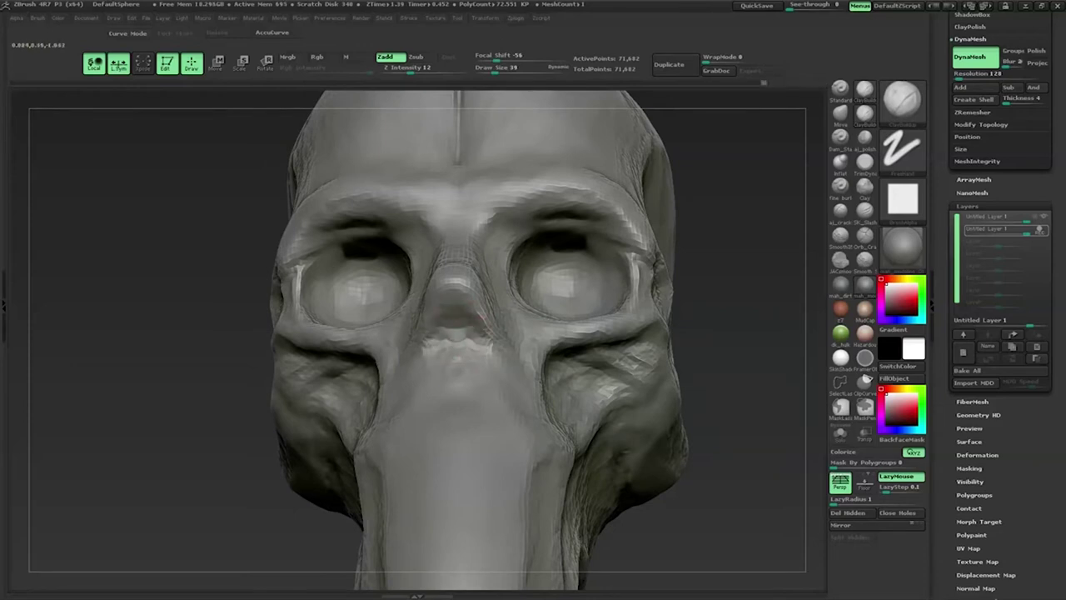
pyautogui.moveTo(456, 363); pyautogui.dragTo(677, 262)
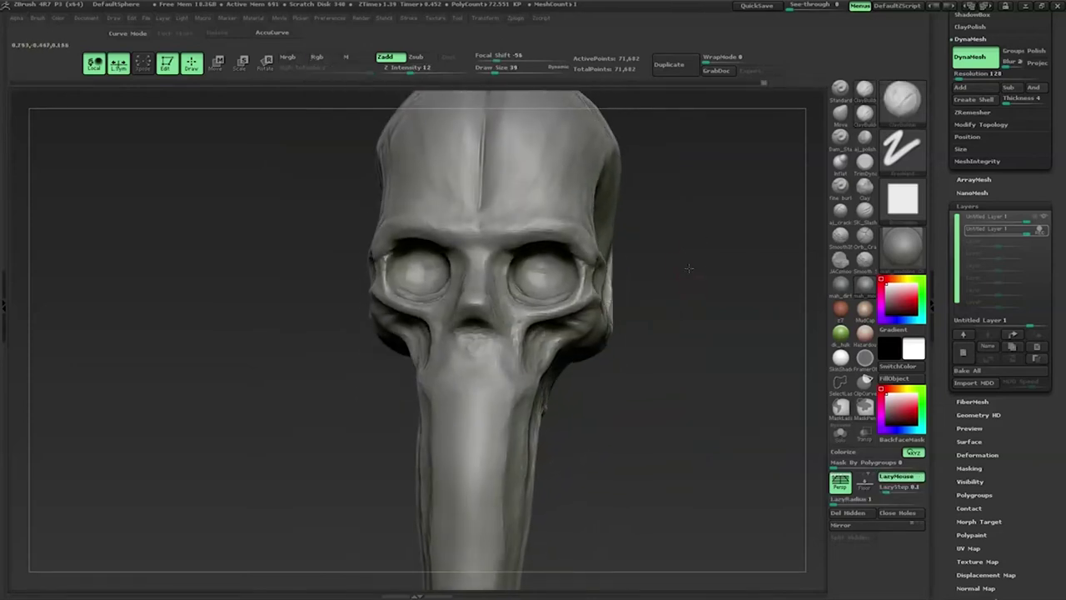
pyautogui.click(978, 73)
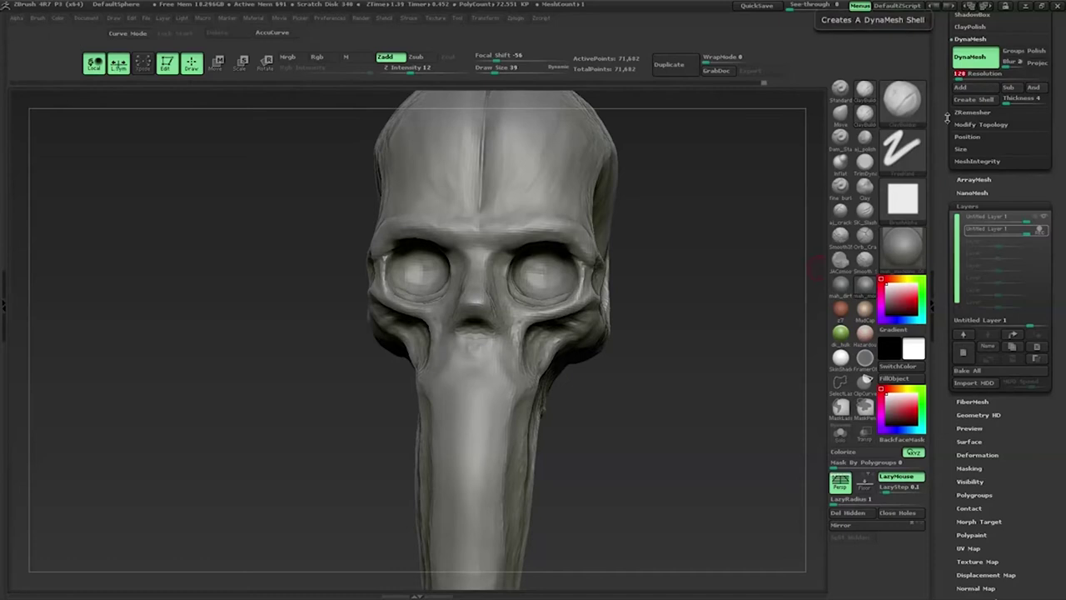
pyautogui.write('135')
# Step: DynaMesh the skull at resolution 136, add a new sculpt layer, and check detail under a flat shader
pyautogui.keyDown('ctrl'); pyautogui.moveTo(680, 266); pyautogui.dragTo(678, 293); pyautogui.keyUp('ctrl')
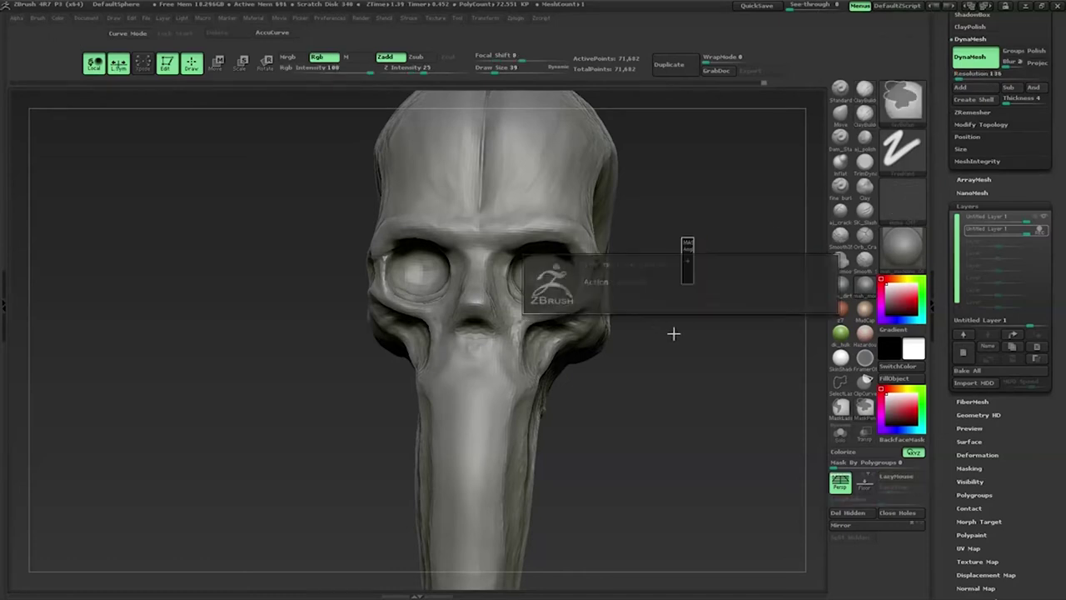
pyautogui.click(962, 334)
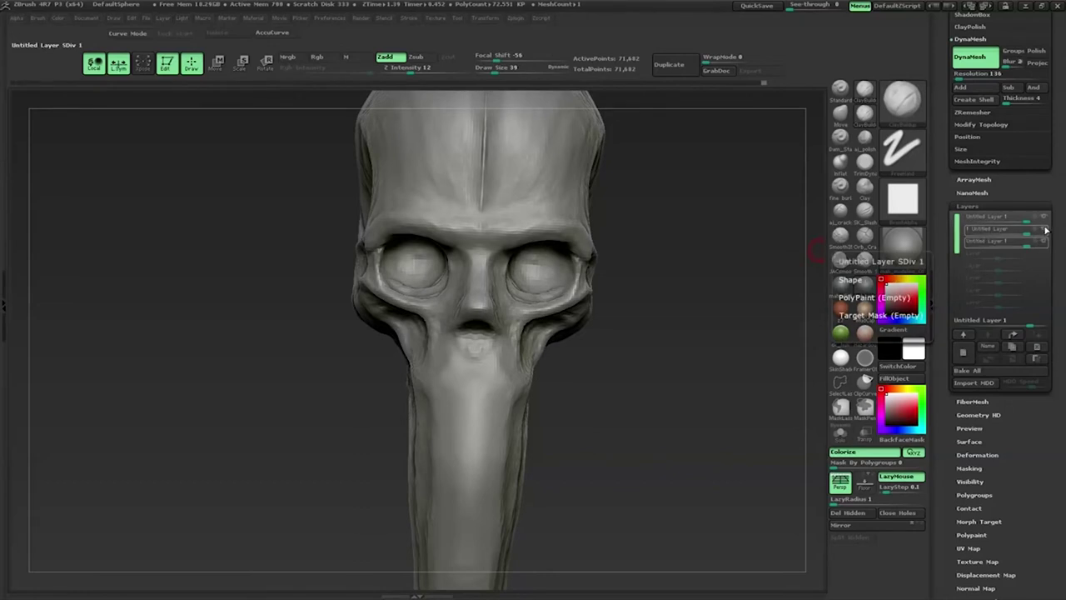
pyautogui.moveTo(654, 266); pyautogui.dragTo(656, 296)
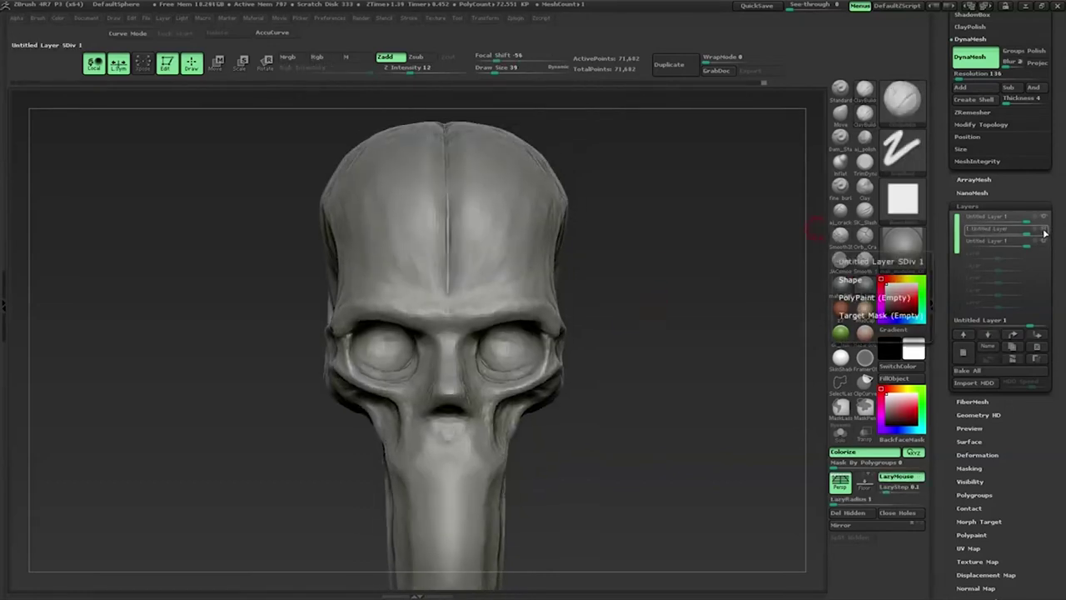
pyautogui.moveTo(712, 287); pyautogui.dragTo(866, 376)
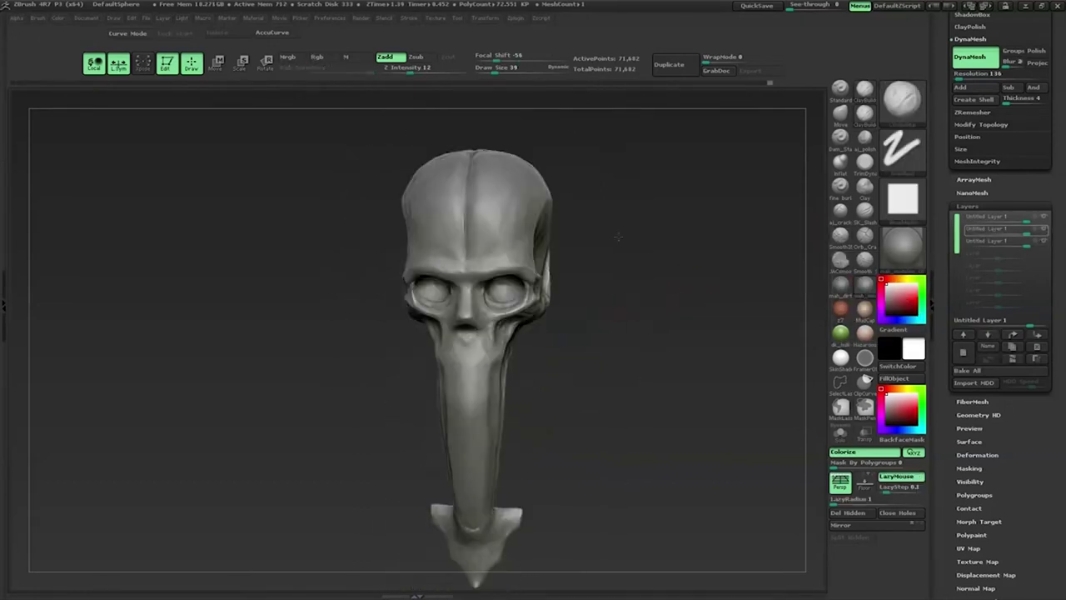
pyautogui.click(866, 376)
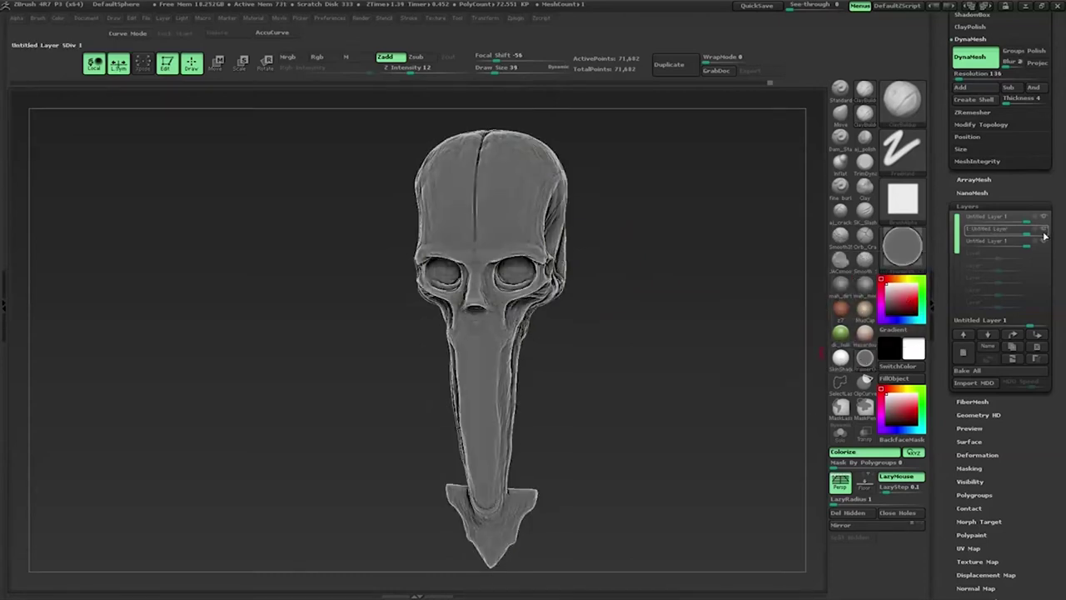
pyautogui.click(845, 293)
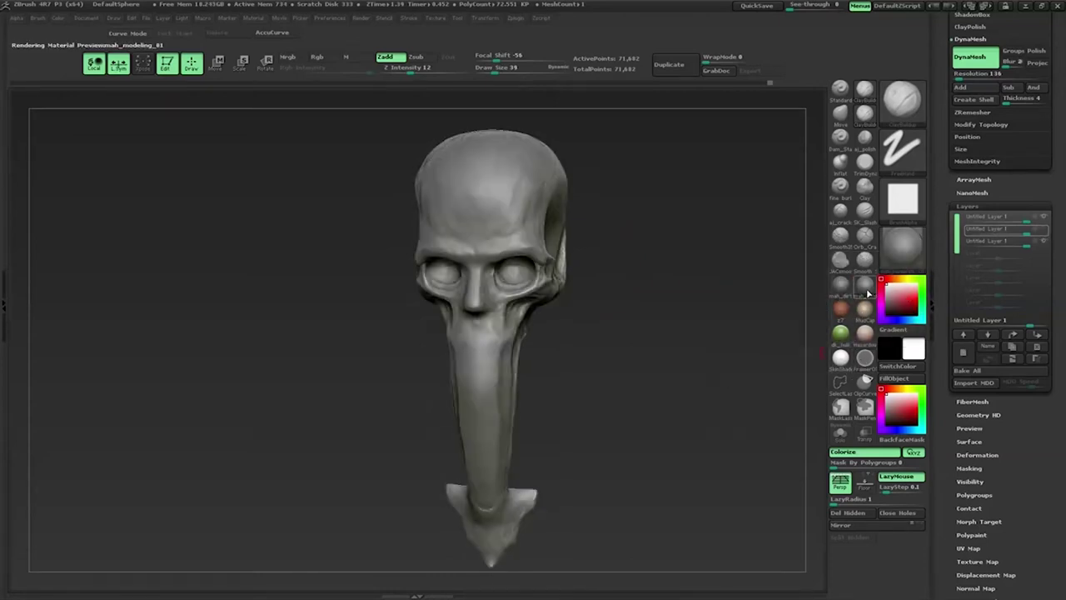
# Step: Toggle the central ridge layer's visibility to compare, then make the new layer active
pyautogui.click(1049, 237)
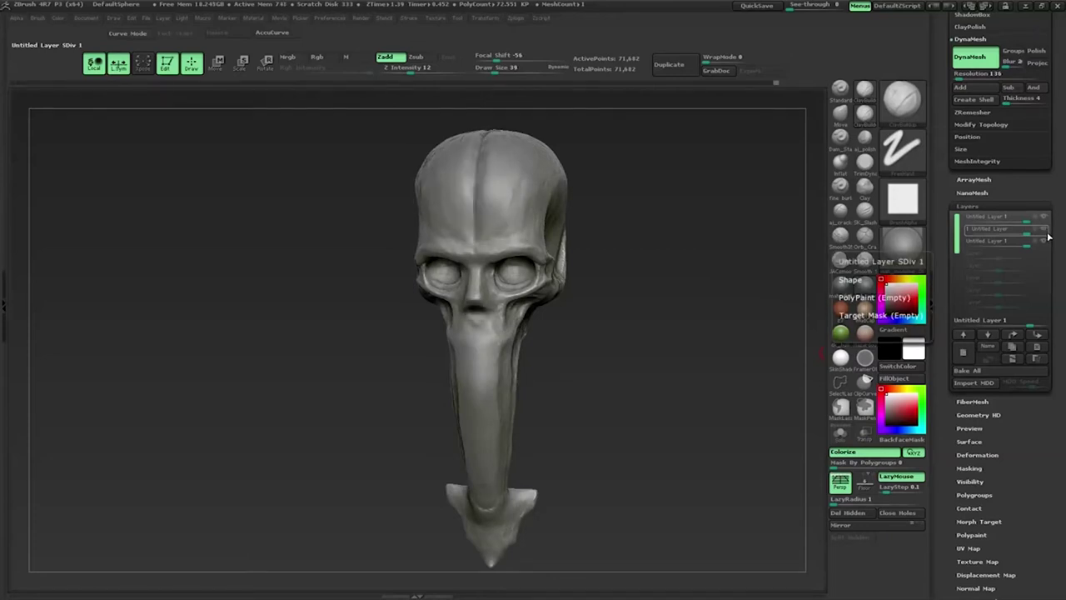
pyautogui.moveTo(744, 281); pyautogui.dragTo(816, 293)
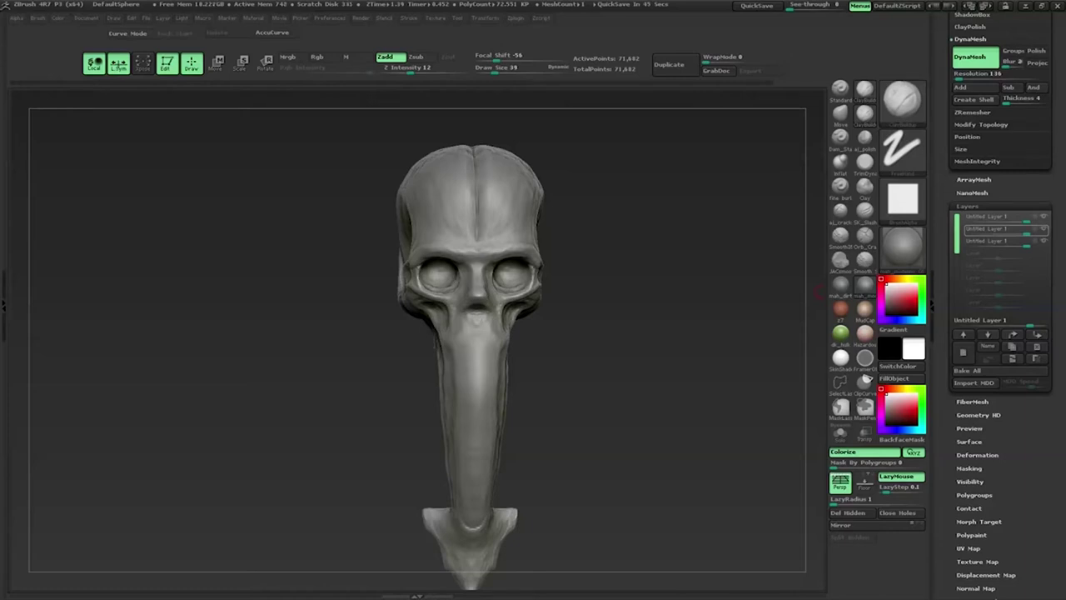
pyautogui.keyDown('alt'); pyautogui.moveTo(566, 221); pyautogui.dragTo(1057, 227); pyautogui.keyUp('alt')
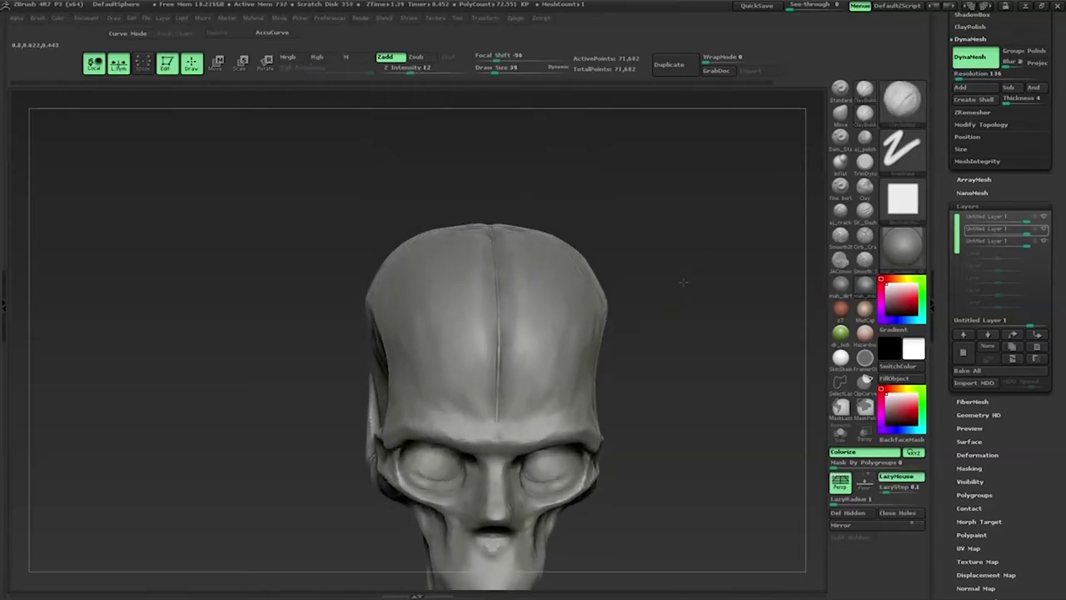
pyautogui.click(1046, 229)
pyautogui.click(1046, 230)
pyautogui.click(1045, 230)
pyautogui.click(1046, 230)
pyautogui.click(1045, 230)
pyautogui.click(1046, 230)
pyautogui.click(1046, 230)
pyautogui.click(1046, 230)
pyautogui.click(1046, 230)
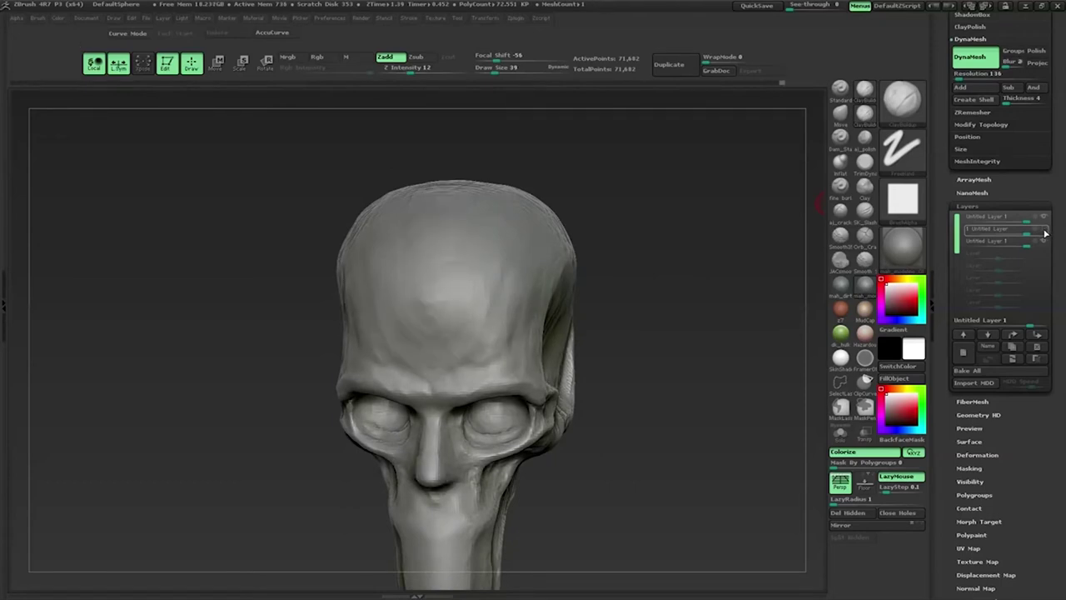
pyautogui.click(1046, 231)
pyautogui.click(1046, 230)
pyautogui.click(1045, 230)
pyautogui.click(1046, 231)
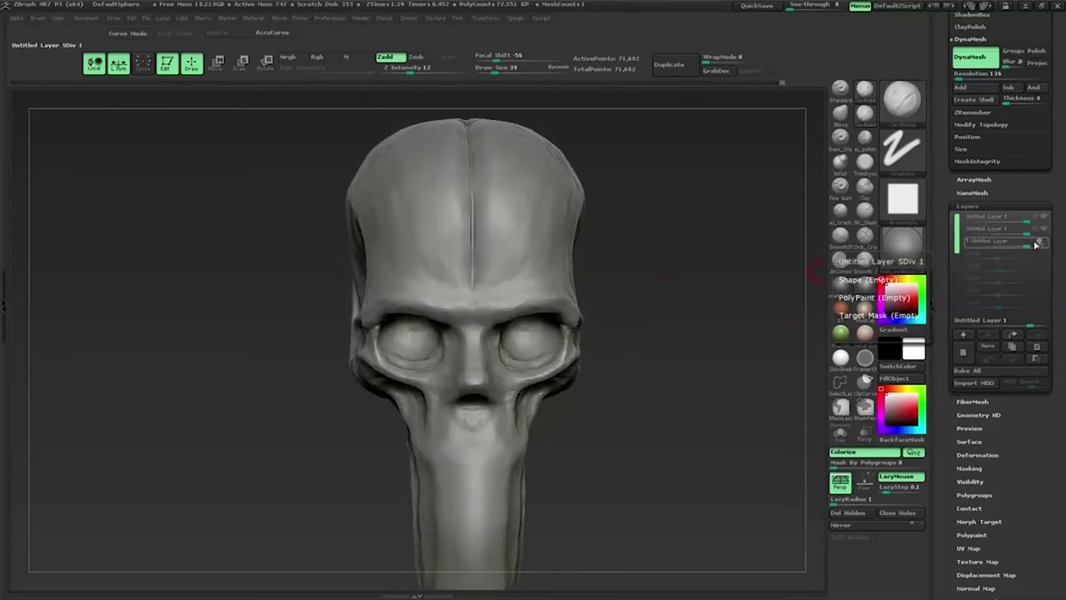
pyautogui.moveTo(633, 375)
pyautogui.mouseDown()
pyautogui.moveTo(620, 390)
pyautogui.moveTo(578, 331)
pyautogui.moveTo(483, 359)
pyautogui.moveTo(545, 371)
pyautogui.moveTo(714, 300)
pyautogui.mouseUp()
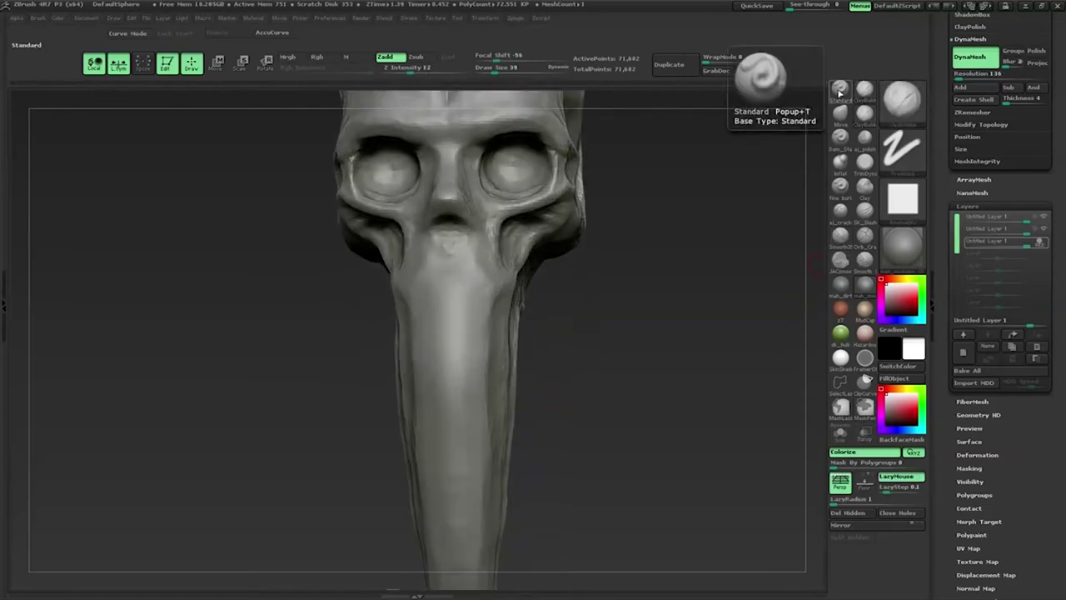
# Step: Choose the CurveTube brush and draw a curve from the nose base down the snout
pyautogui.click(841, 89)
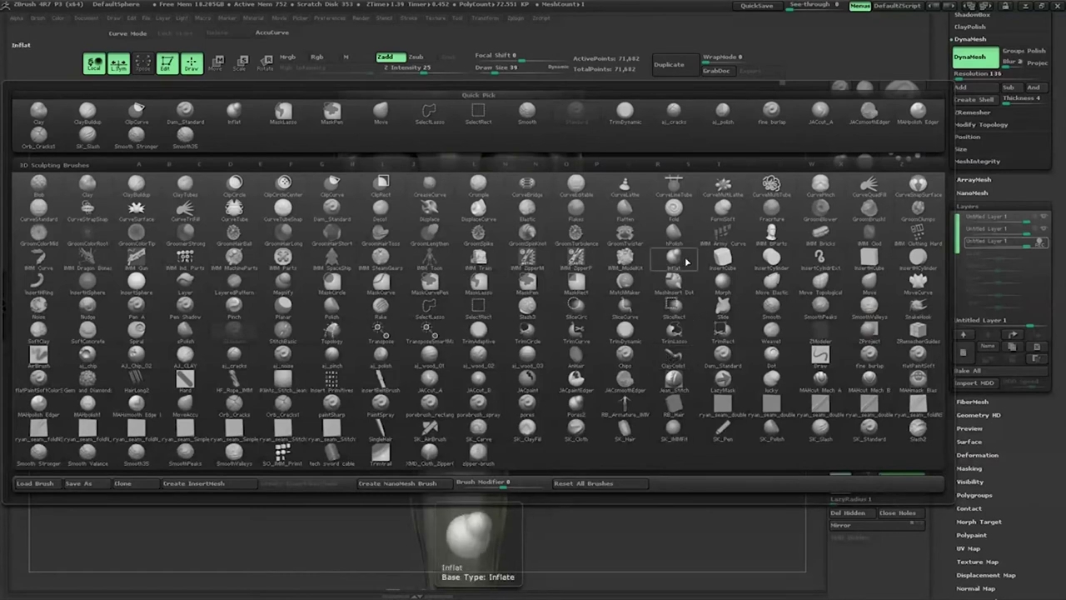
pyautogui.click(675, 185)
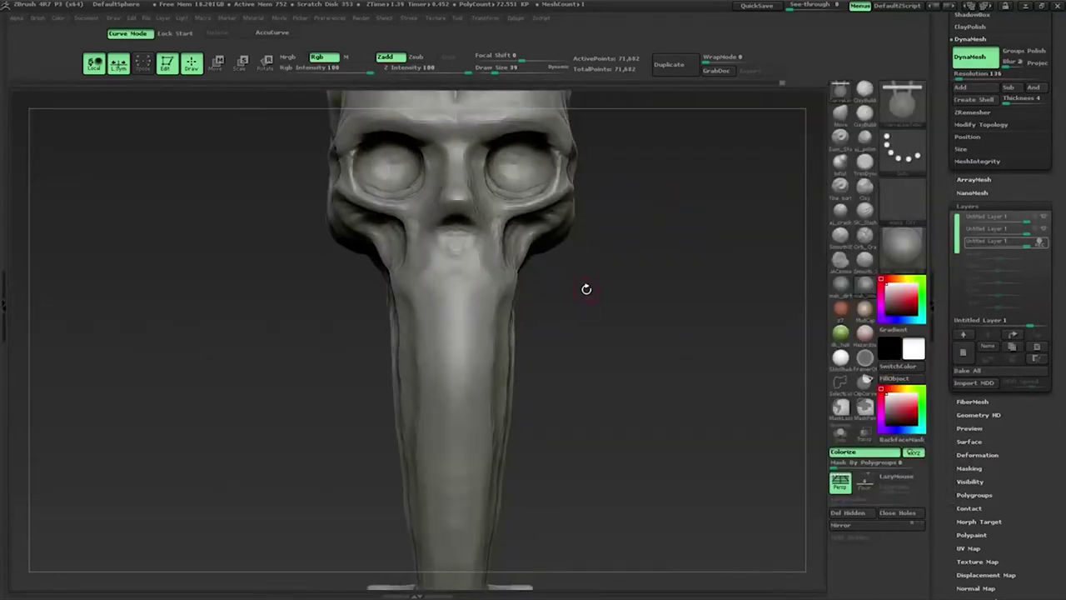
pyautogui.moveTo(444, 250)
pyautogui.keyDown('alt'); pyautogui.mouseDown()
pyautogui.moveTo(394, 250)
pyautogui.moveTo(434, 271)
pyautogui.mouseUp(); pyautogui.keyUp('alt')
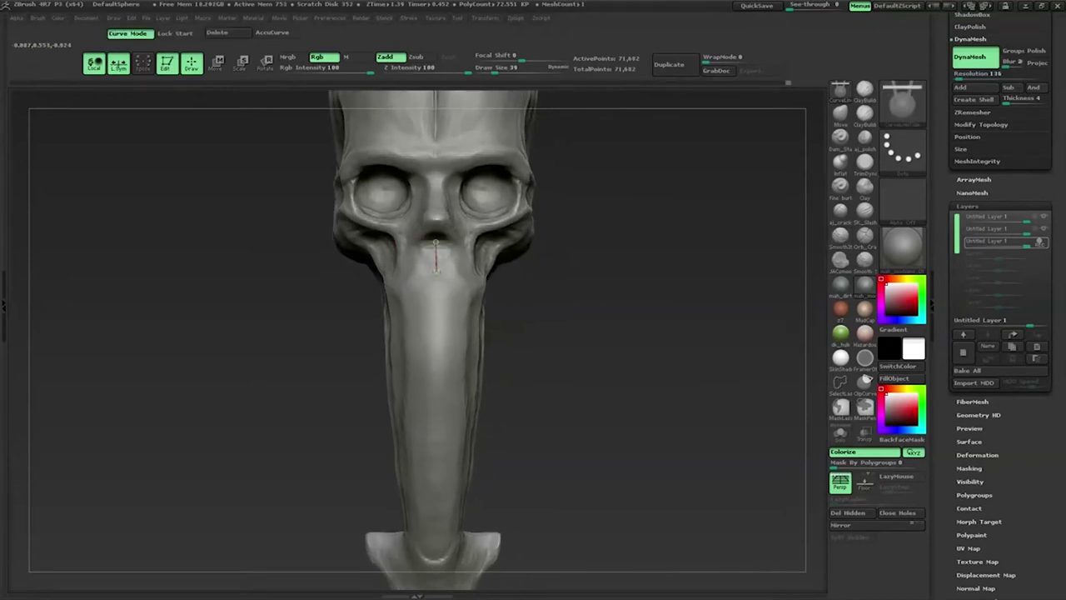
pyautogui.moveTo(442, 495); pyautogui.dragTo(436, 559)
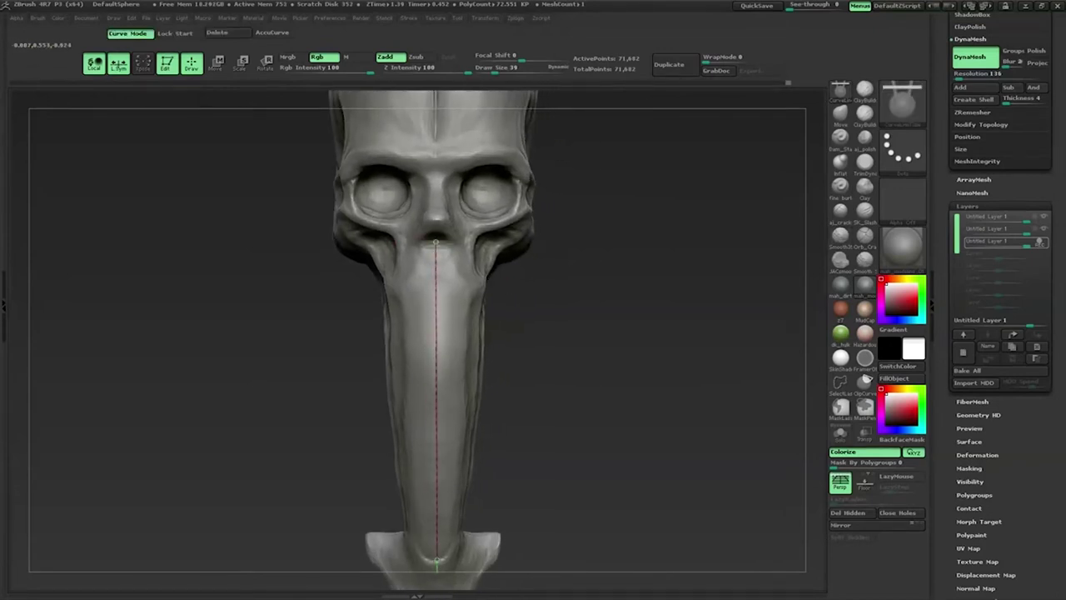
pyautogui.click(434, 563)
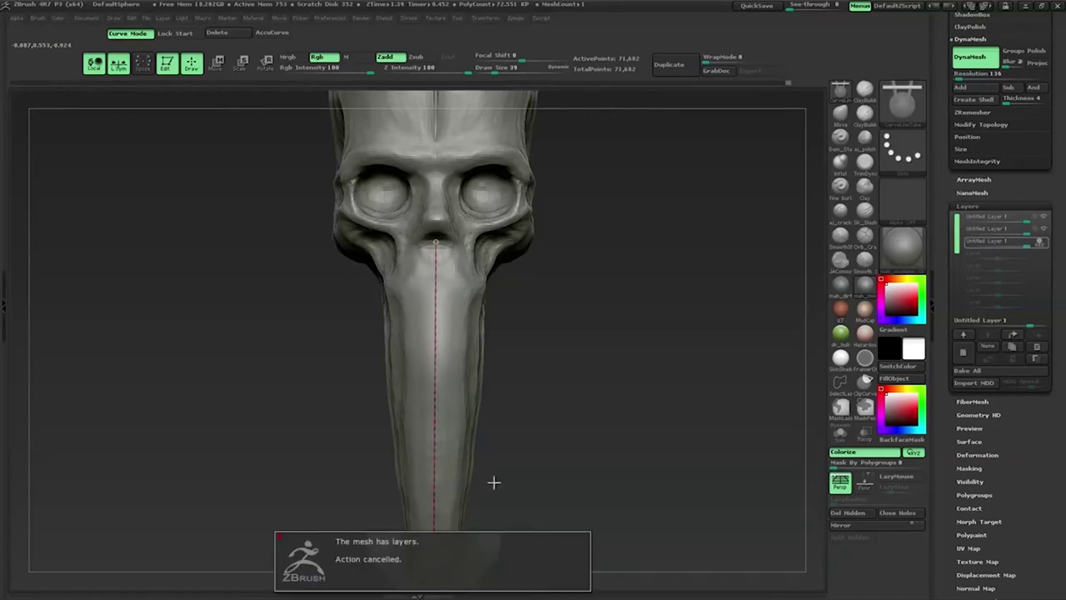
pyautogui.moveTo(745, 325); pyautogui.dragTo(650, 326)
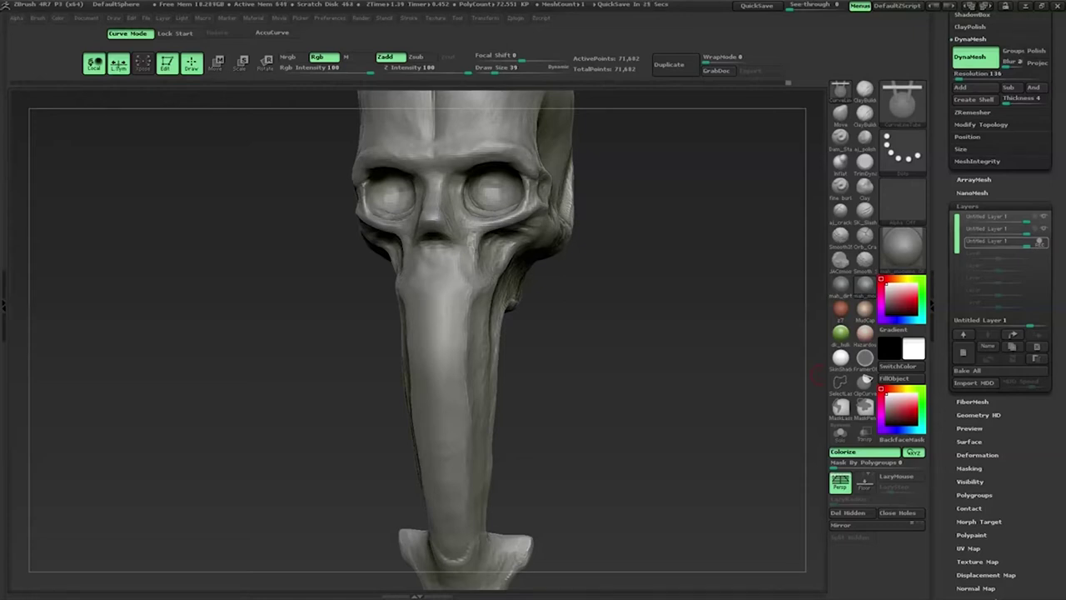
pyautogui.moveTo(818, 377); pyautogui.dragTo(499, 255)
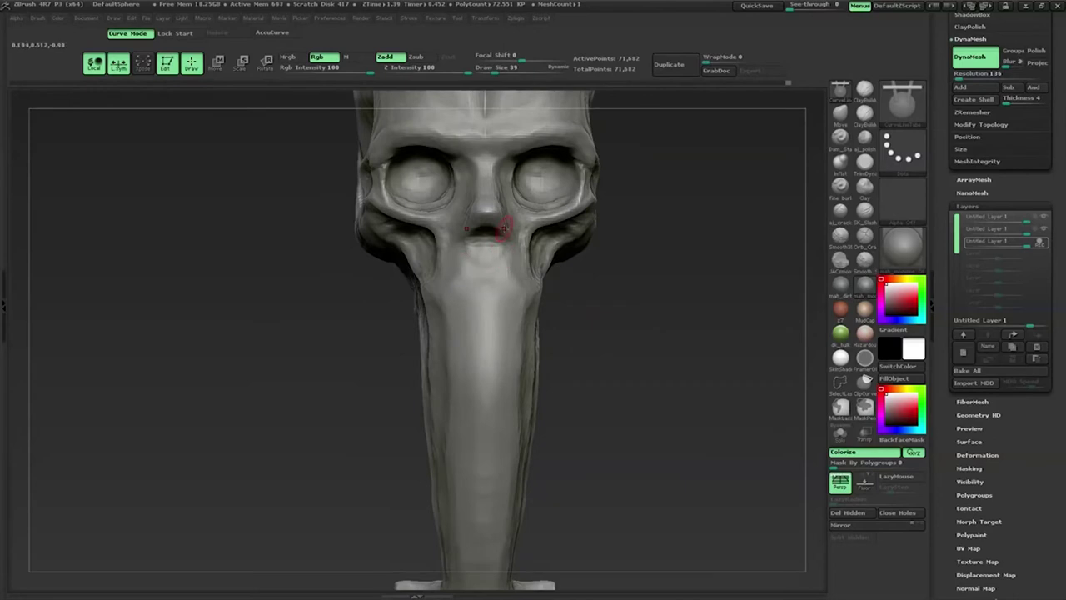
# Step: Bake all sculpt layers into the mesh and draw a CurveTube down the front of the snout
pyautogui.click(973, 372)
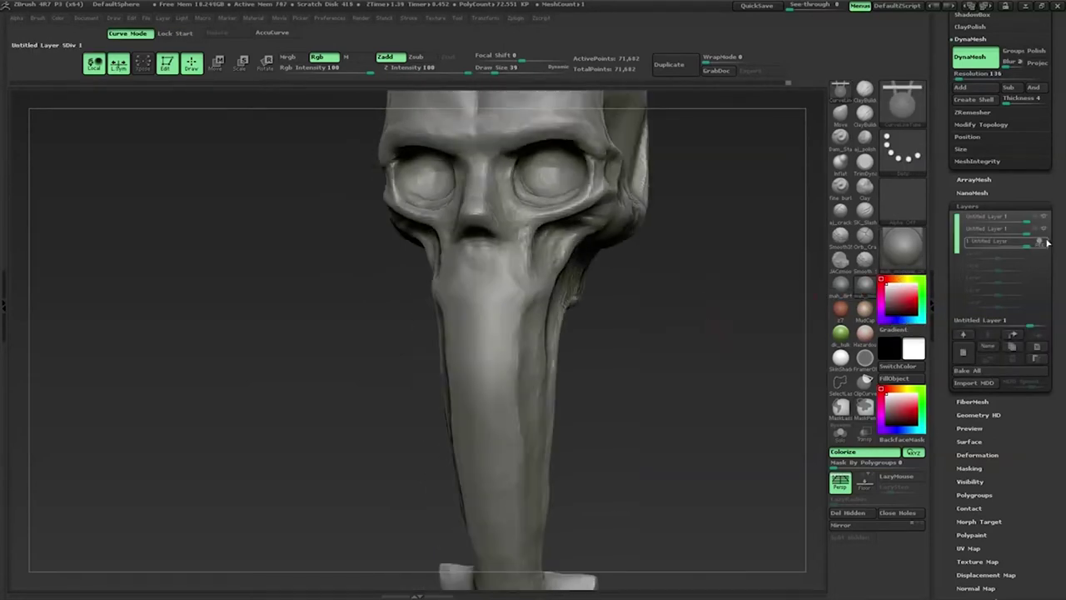
pyautogui.click(865, 285)
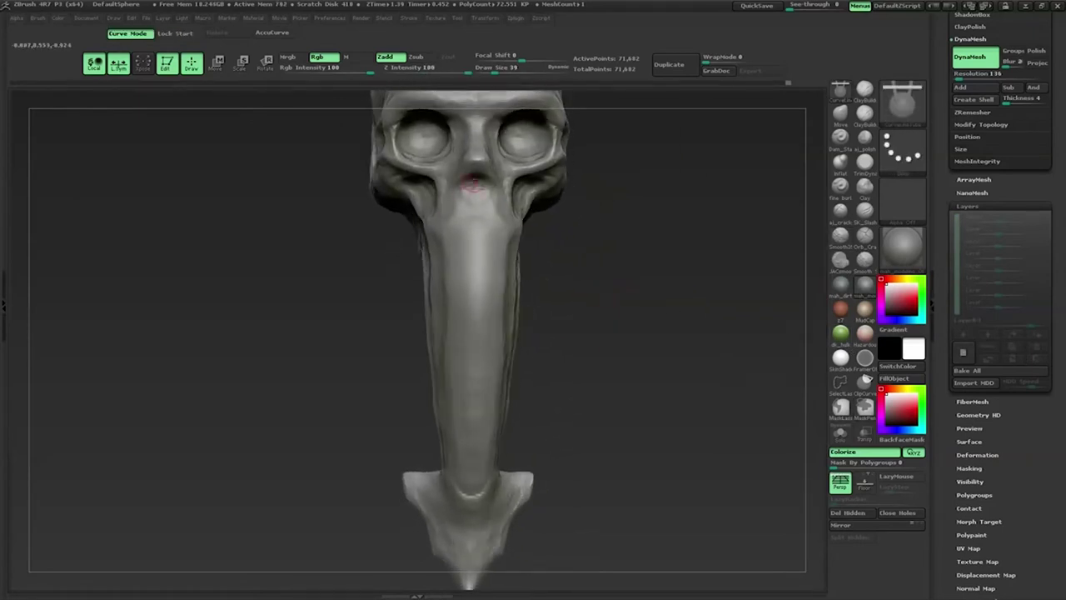
pyautogui.moveTo(473, 471); pyautogui.dragTo(474, 500)
pyautogui.moveTo(583, 450); pyautogui.dragTo(489, 408)
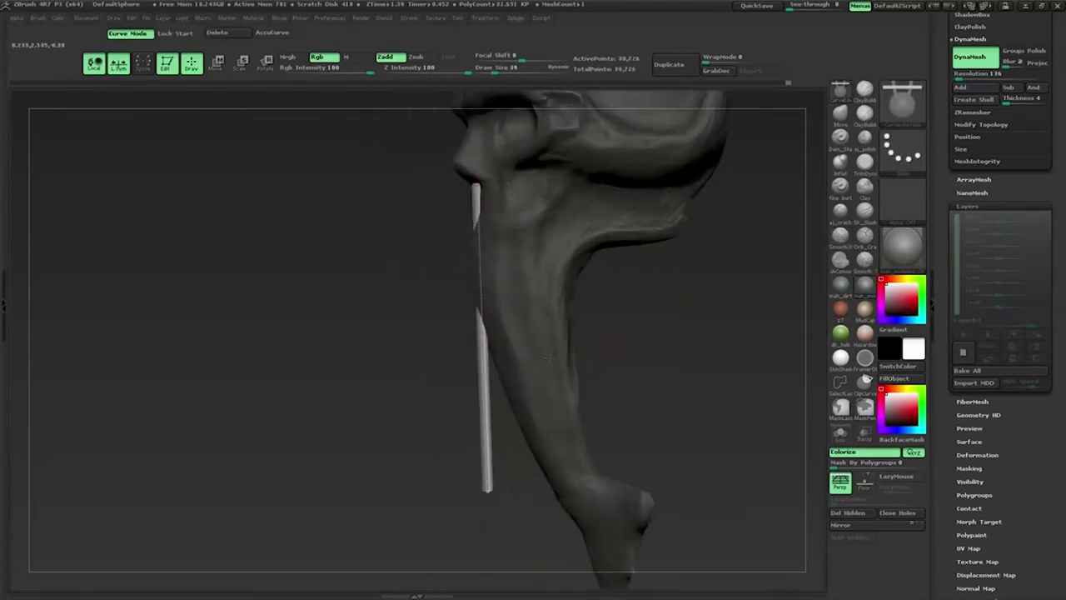
# Step: Adjust the draw size to make the curve tube much thinner
pyautogui.press('space')
pyautogui.moveTo(404, 301); pyautogui.dragTo(424, 302)
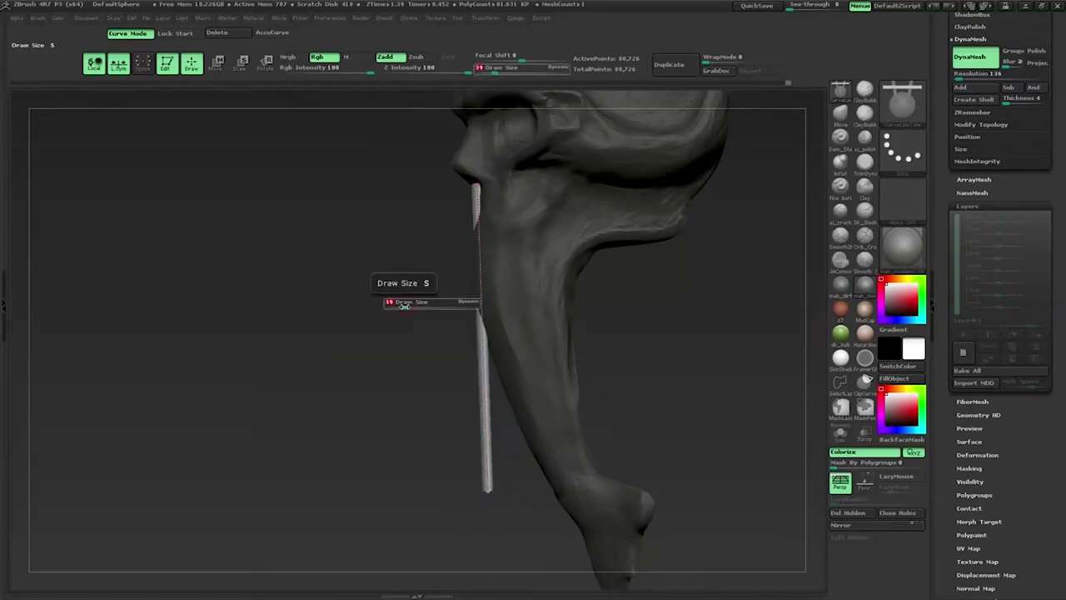
pyautogui.moveTo(492, 492)
pyautogui.mouseDown()
pyautogui.moveTo(512, 464)
pyautogui.moveTo(432, 247)
pyautogui.moveTo(442, 248)
pyautogui.mouseUp()
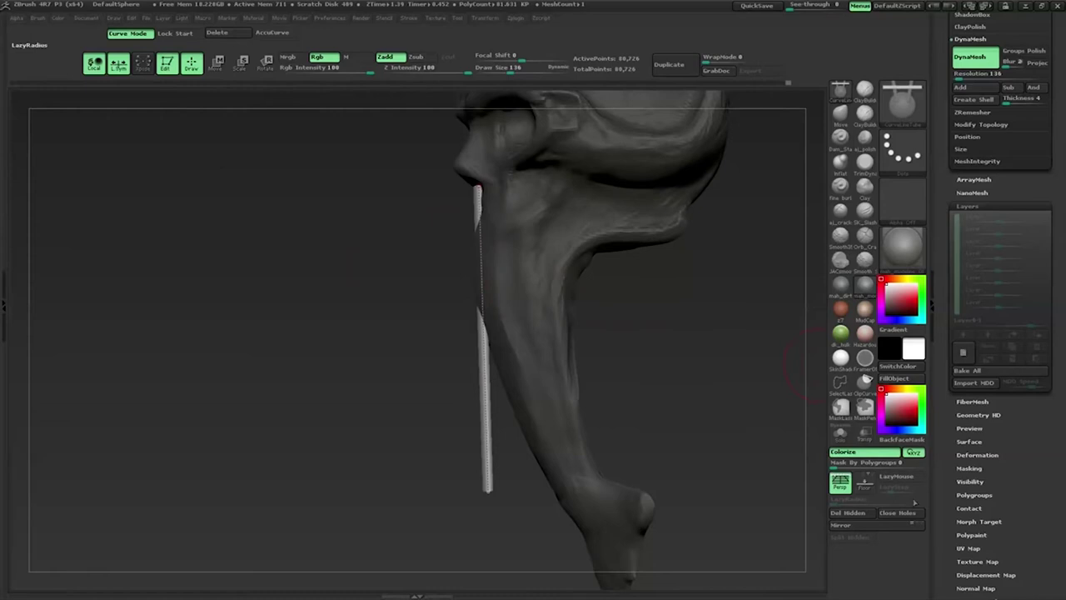
pyautogui.press('space')
pyautogui.click(4, 304)
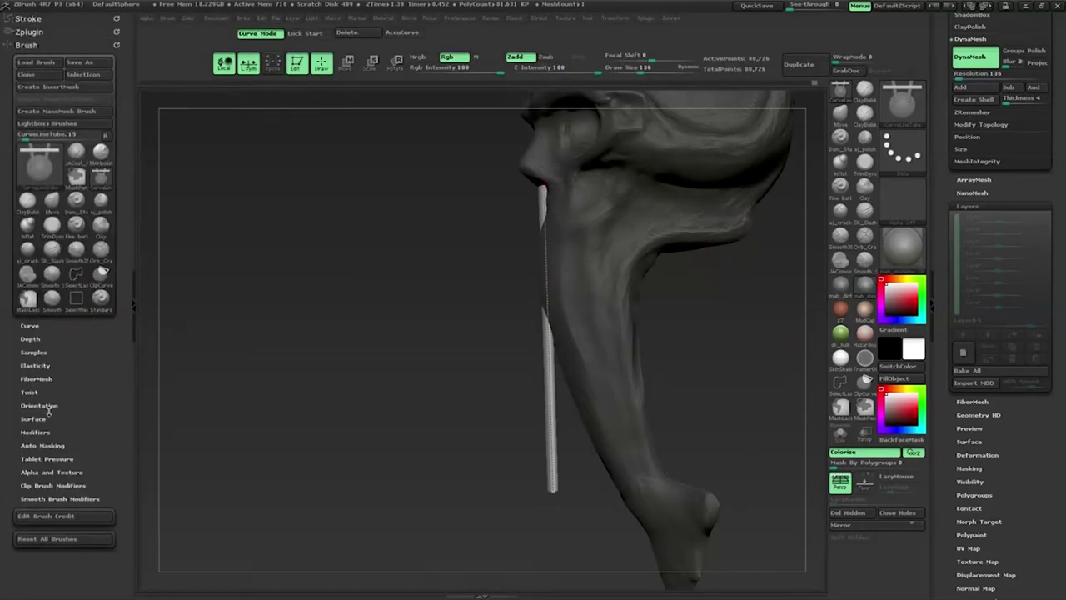
# Step: Enable Lock Start under Stroke > Curve and bend the tube along the snout
pyautogui.click(35, 18)
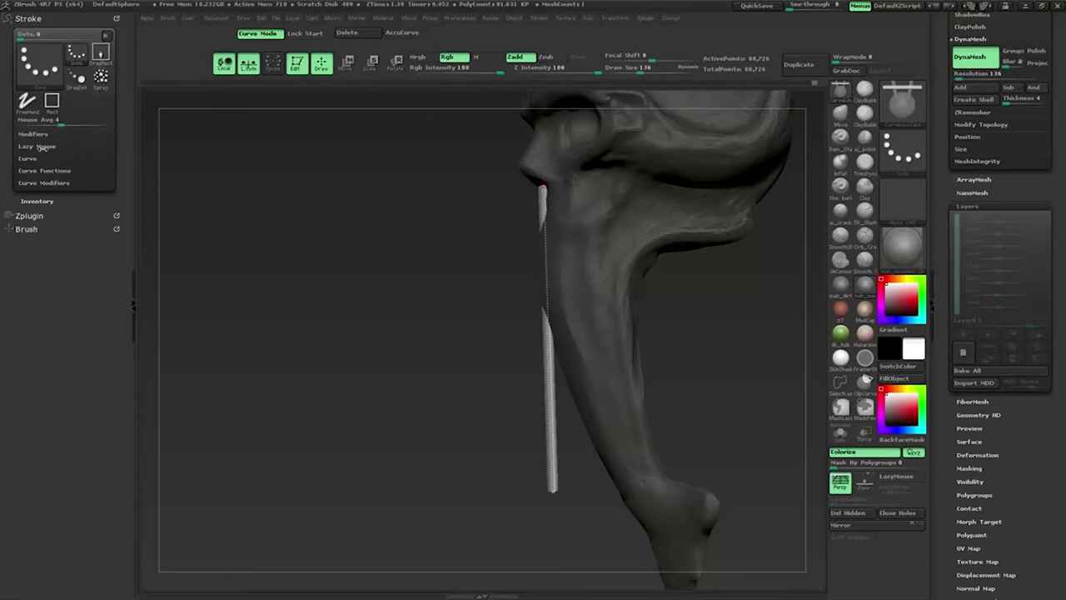
pyautogui.click(35, 194)
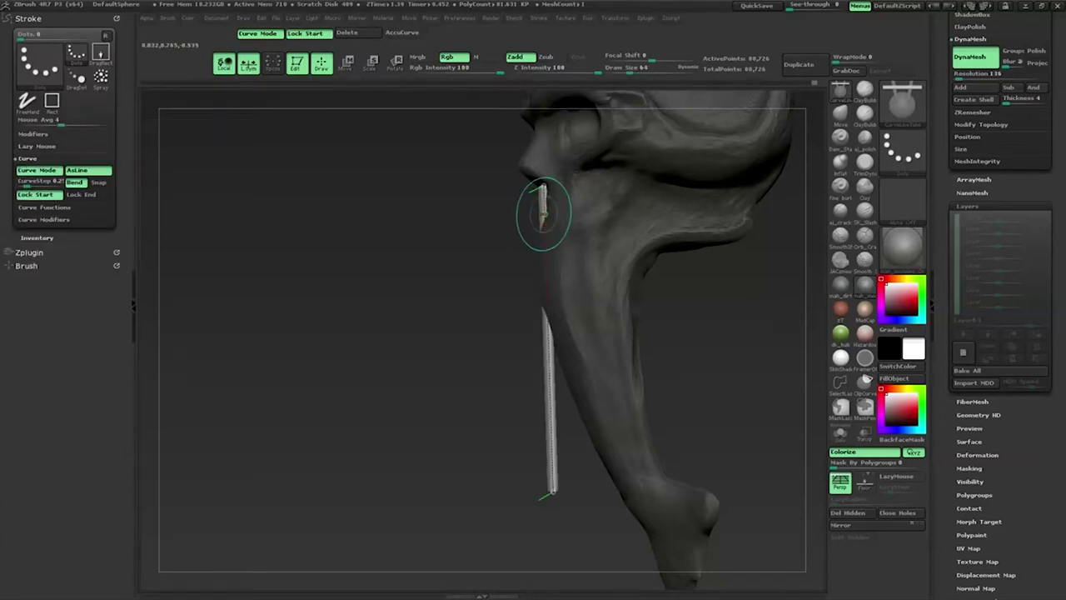
pyautogui.moveTo(543, 214); pyautogui.dragTo(527, 287)
pyautogui.moveTo(551, 491); pyautogui.dragTo(485, 245)
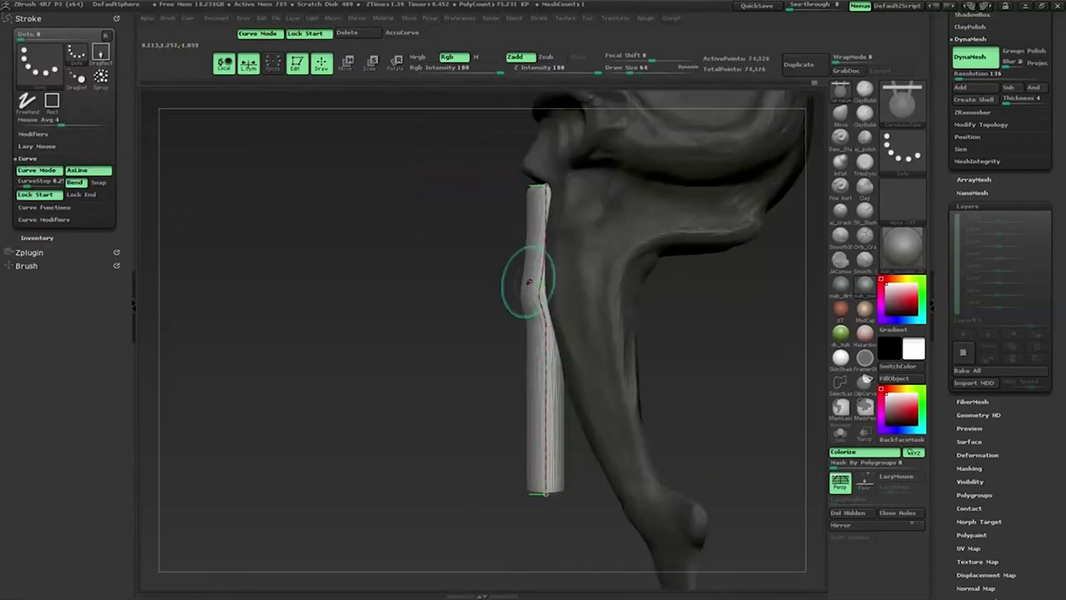
pyautogui.moveTo(541, 333)
pyautogui.mouseDown()
pyautogui.moveTo(550, 482)
pyautogui.moveTo(563, 447)
pyautogui.moveTo(588, 463)
pyautogui.mouseUp()
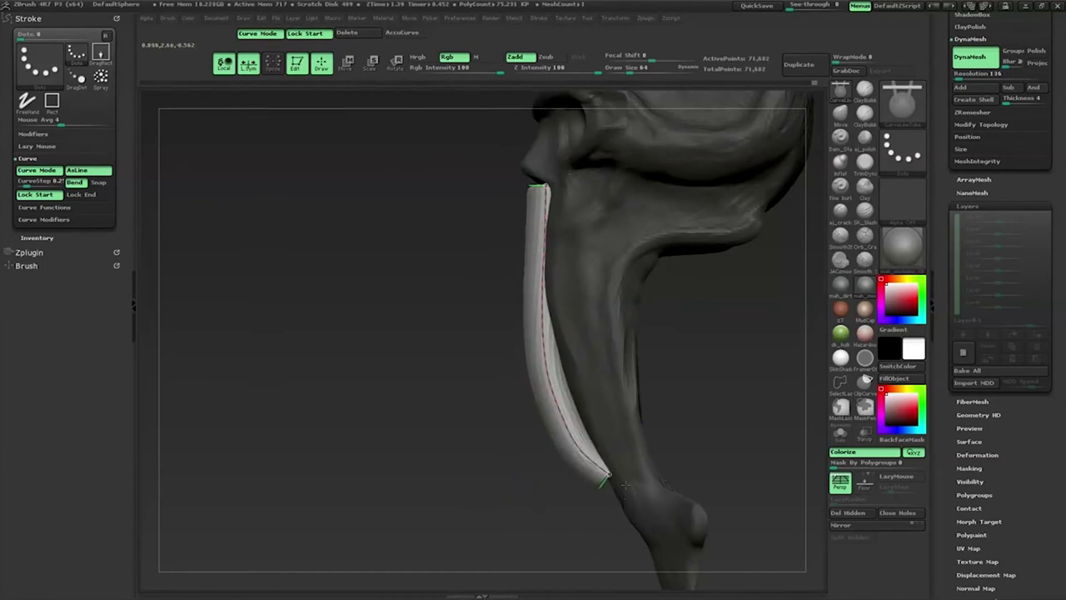
pyautogui.moveTo(587, 463); pyautogui.dragTo(507, 419)
pyautogui.moveTo(548, 350); pyautogui.dragTo(554, 369)
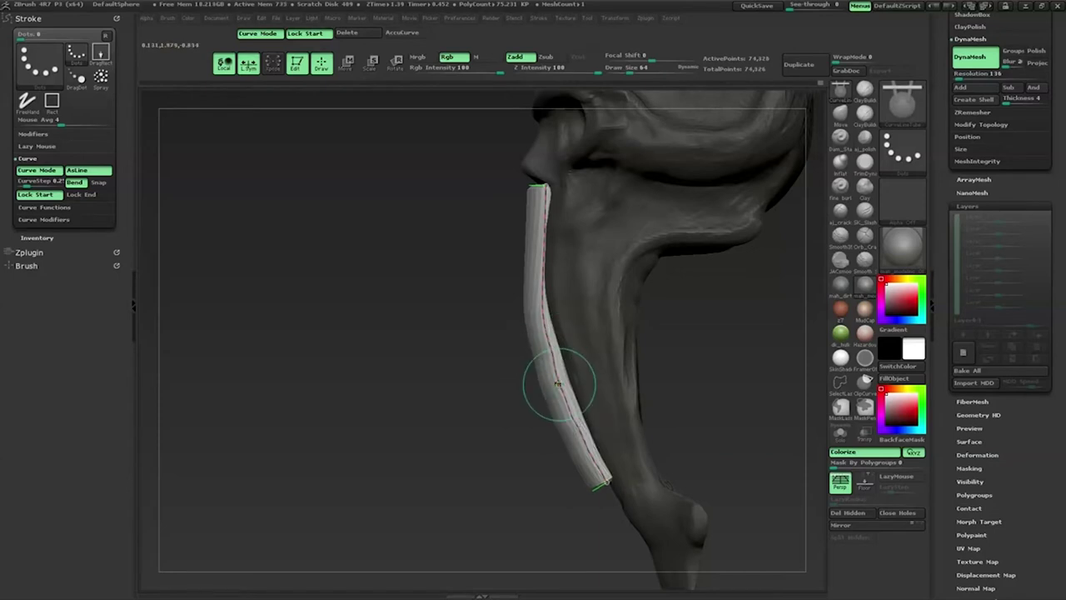
# Step: Raise the draw size to 145 and bend the tube's lower end and middle to hug the snout
pyautogui.click(133, 303)
pyautogui.press('space')
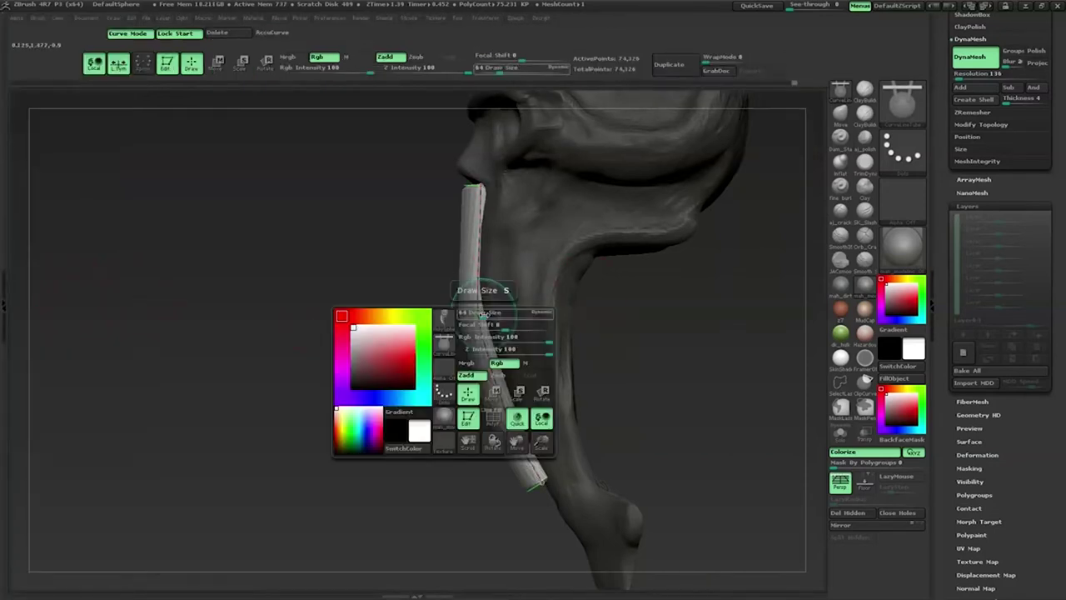
pyautogui.moveTo(466, 309)
pyautogui.mouseDown()
pyautogui.moveTo(493, 315)
pyautogui.moveTo(510, 382)
pyautogui.mouseUp()
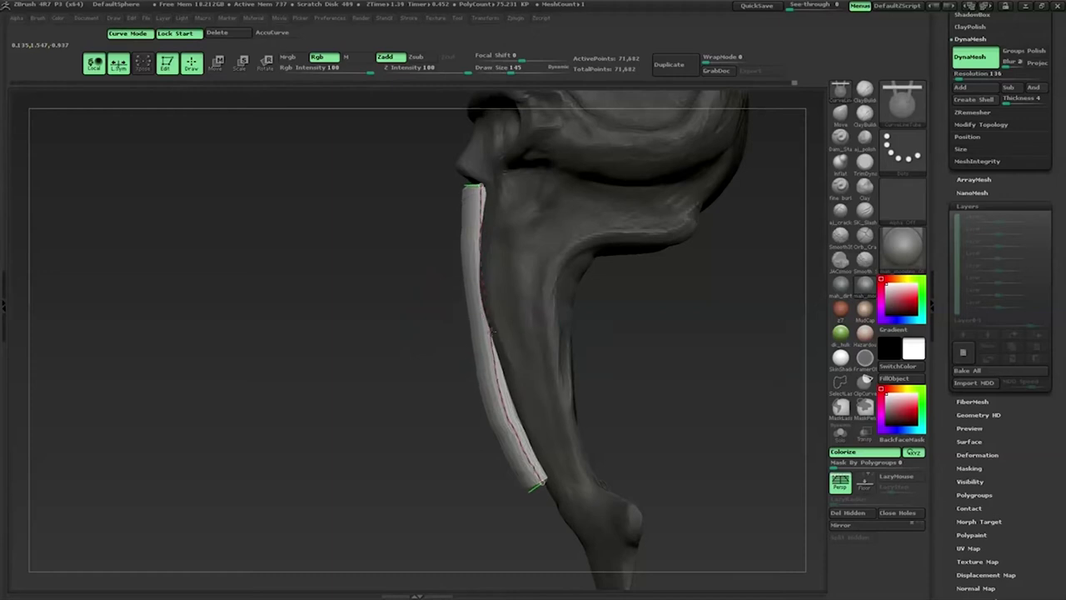
pyautogui.moveTo(537, 483); pyautogui.dragTo(548, 483)
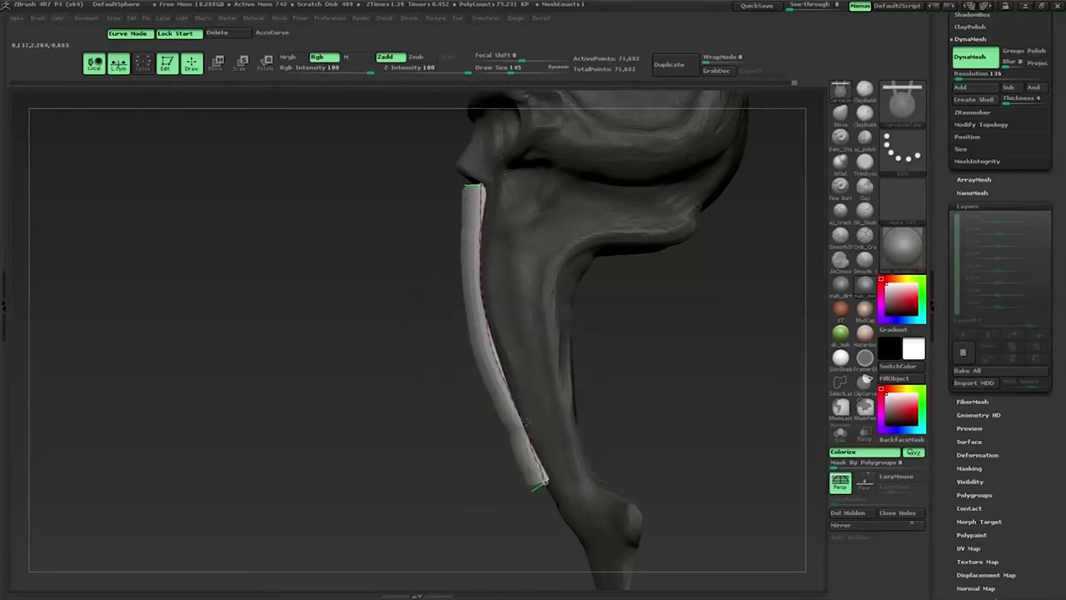
pyautogui.moveTo(469, 357); pyautogui.dragTo(501, 369)
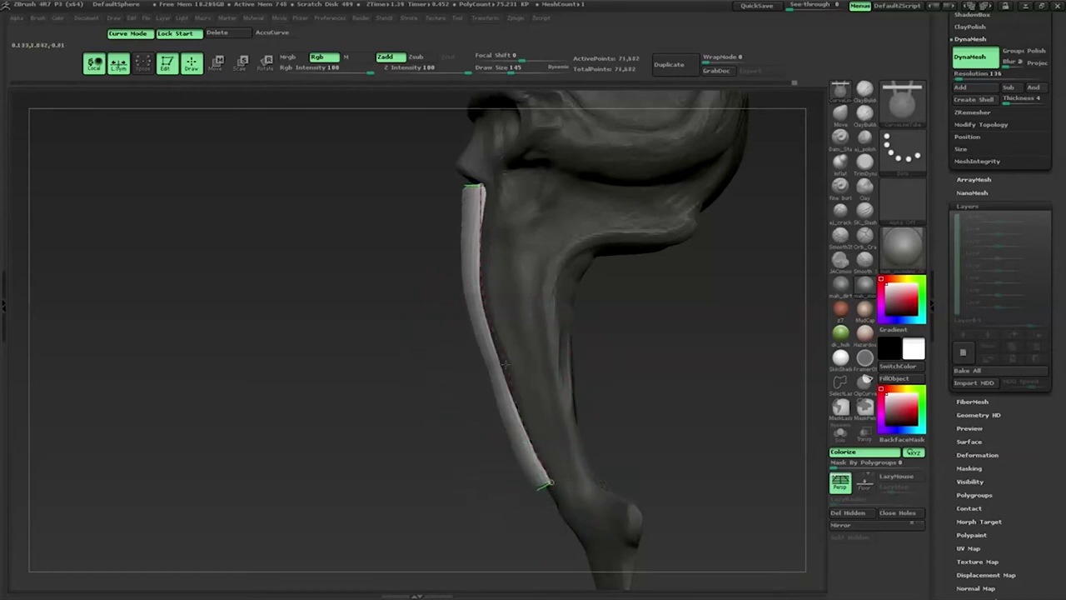
pyautogui.moveTo(666, 336); pyautogui.dragTo(638, 331)
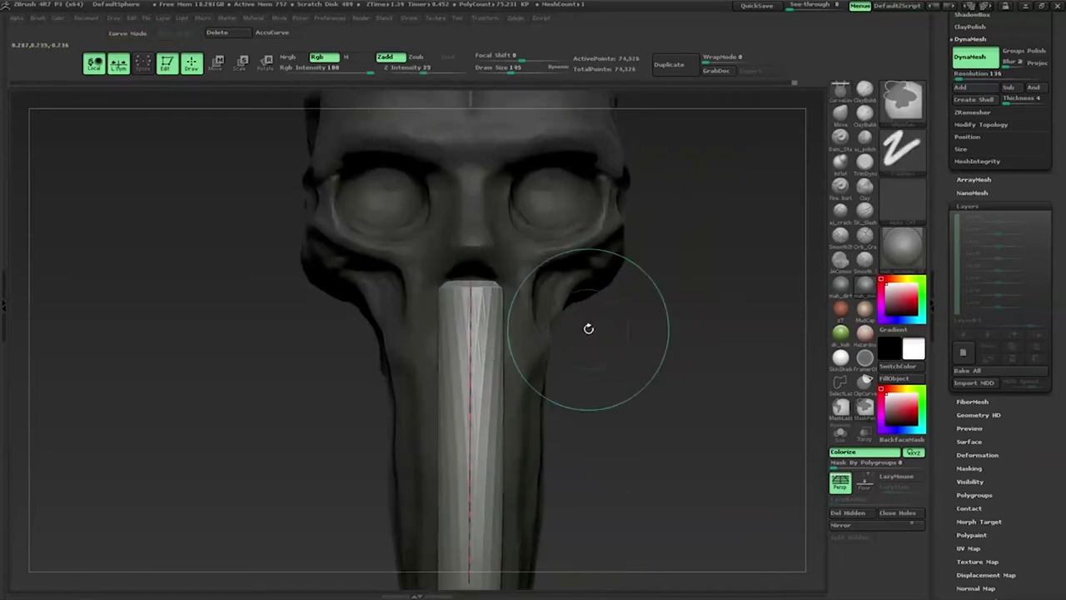
# Step: Frame the whole skull, set the brush size to 122, and turn to a straight front view
pyautogui.press('space')
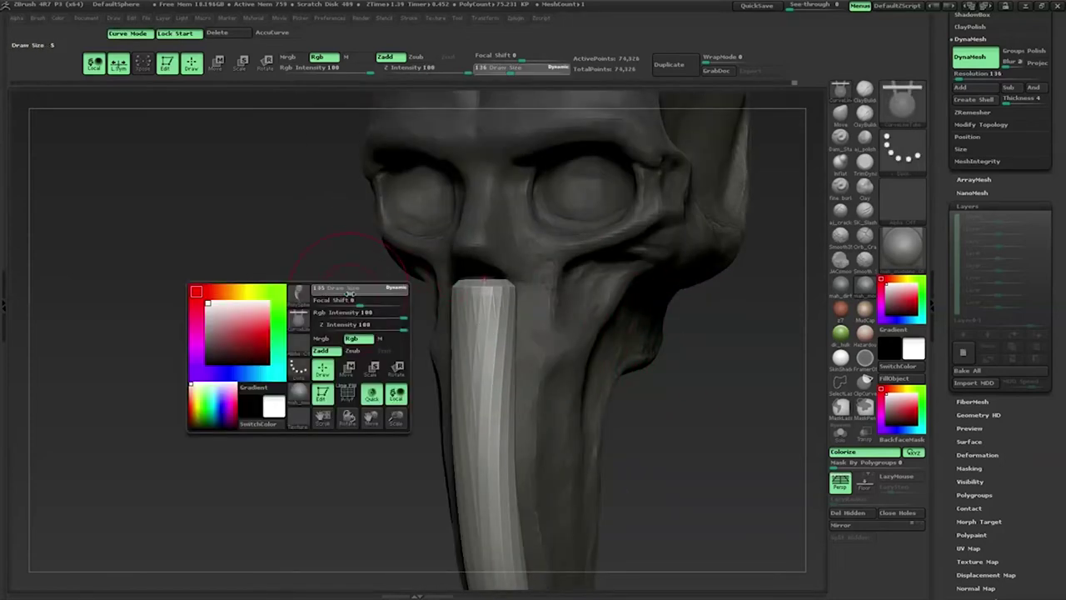
pyautogui.press('f')
pyautogui.moveTo(633, 350)
pyautogui.mouseDown()
pyautogui.moveTo(590, 334)
pyautogui.moveTo(635, 307)
pyautogui.moveTo(441, 357)
pyautogui.mouseUp()
pyautogui.moveTo(576, 297)
pyautogui.mouseDown()
pyautogui.moveTo(554, 341)
pyautogui.moveTo(529, 350)
pyautogui.mouseUp()
pyautogui.press('space')
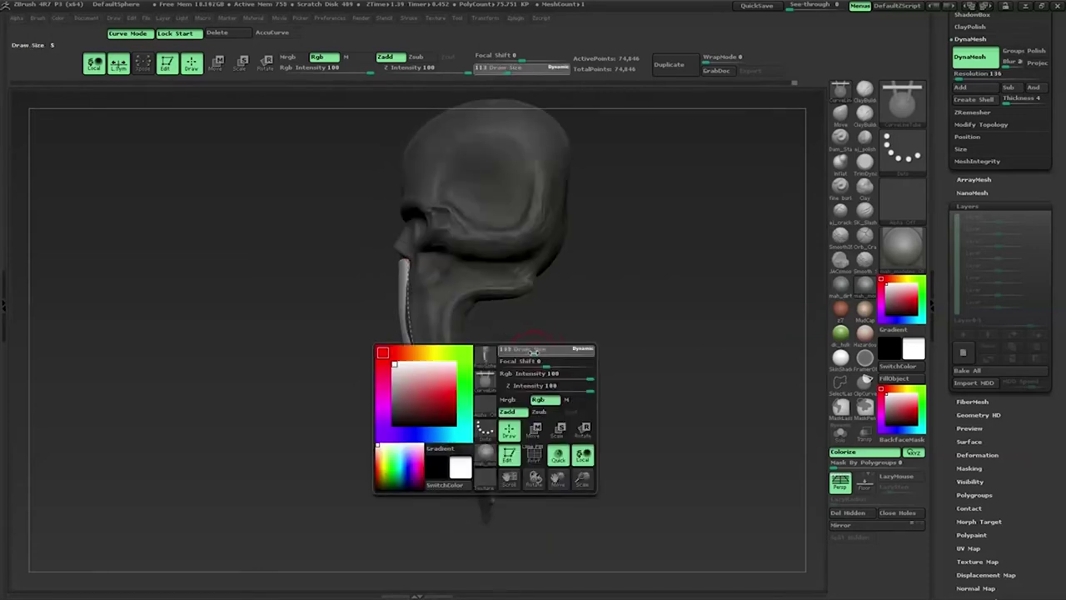
pyautogui.moveTo(533, 352); pyautogui.dragTo(540, 352)
pyautogui.keyDown('alt'); pyautogui.moveTo(440, 392); pyautogui.dragTo(690, 320); pyautogui.keyUp('alt')
pyautogui.moveTo(475, 367)
pyautogui.keyDown('shift'); pyautogui.mouseDown()
pyautogui.moveTo(623, 345)
pyautogui.moveTo(488, 357)
pyautogui.moveTo(513, 369)
pyautogui.mouseUp(); pyautogui.keyUp('shift')
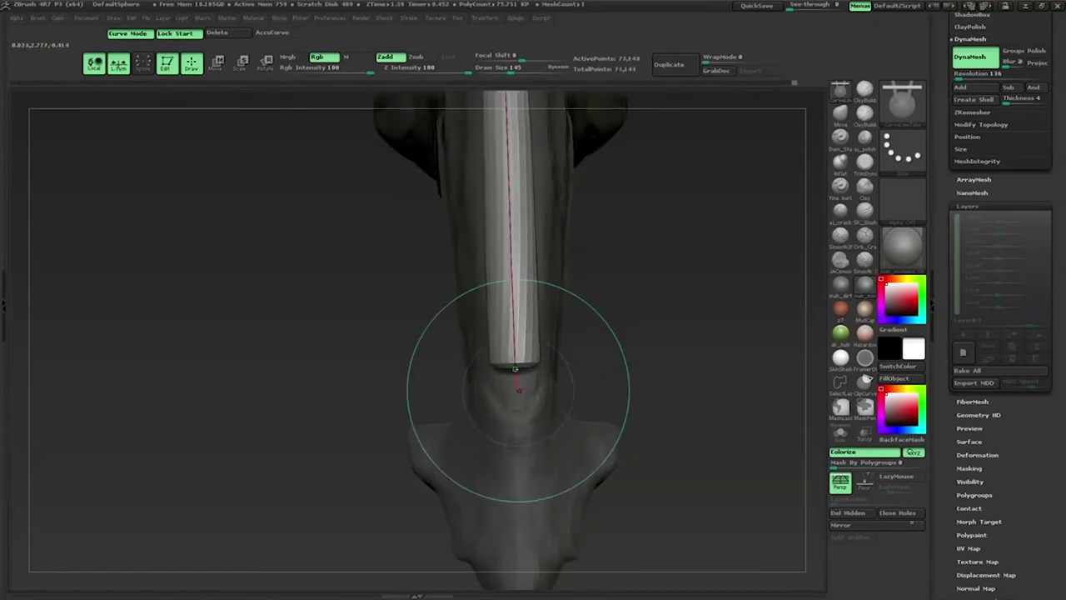
pyautogui.press('space')
pyautogui.moveTo(517, 391); pyautogui.dragTo(515, 341)
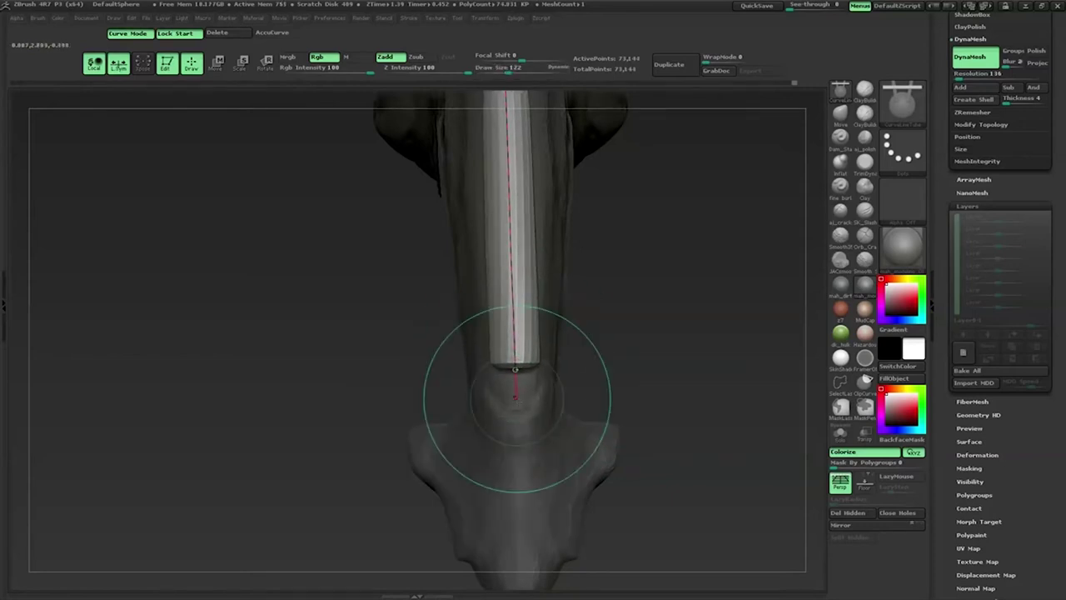
# Step: Inspect the tube from both sides and try pulling its lower end up the snout, then undo
pyautogui.moveTo(599, 392); pyautogui.dragTo(518, 404)
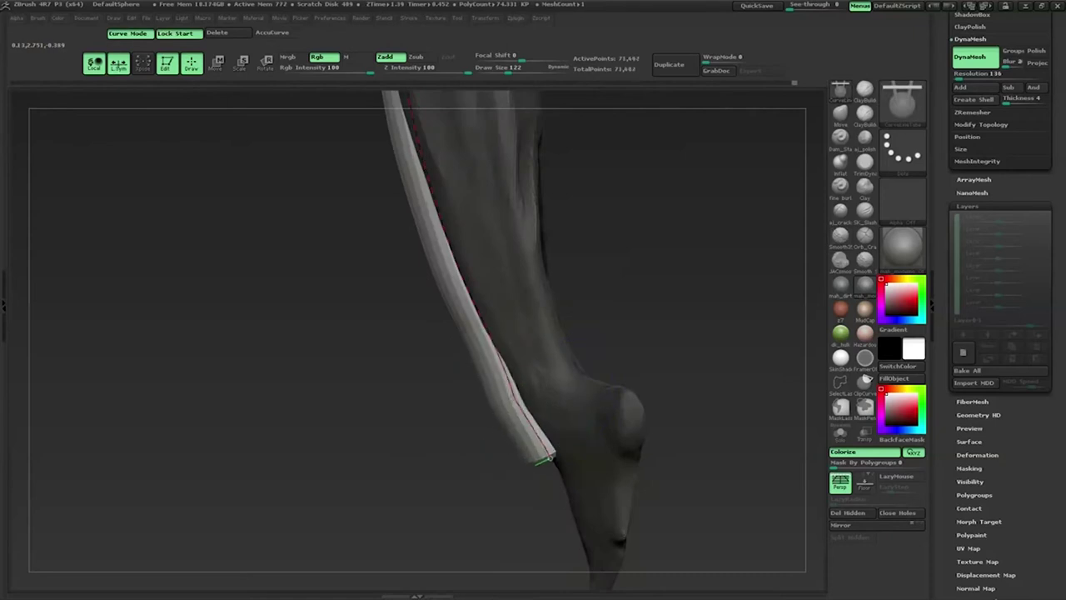
pyautogui.moveTo(593, 403); pyautogui.dragTo(583, 392)
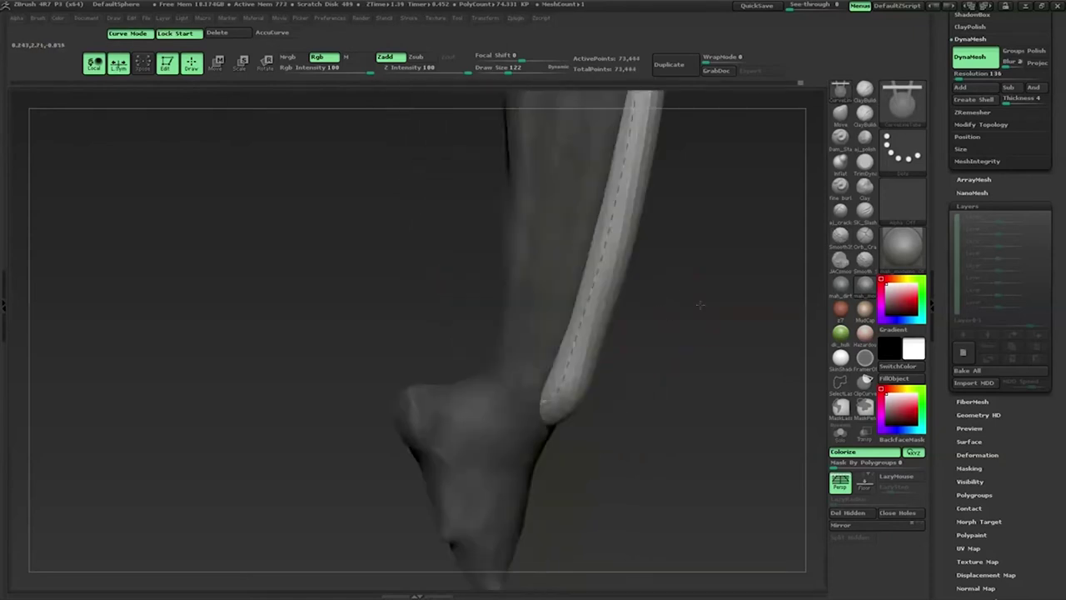
pyautogui.moveTo(677, 372)
pyautogui.mouseDown()
pyautogui.moveTo(723, 335)
pyautogui.moveTo(595, 393)
pyautogui.moveTo(709, 302)
pyautogui.moveTo(586, 430)
pyautogui.mouseUp()
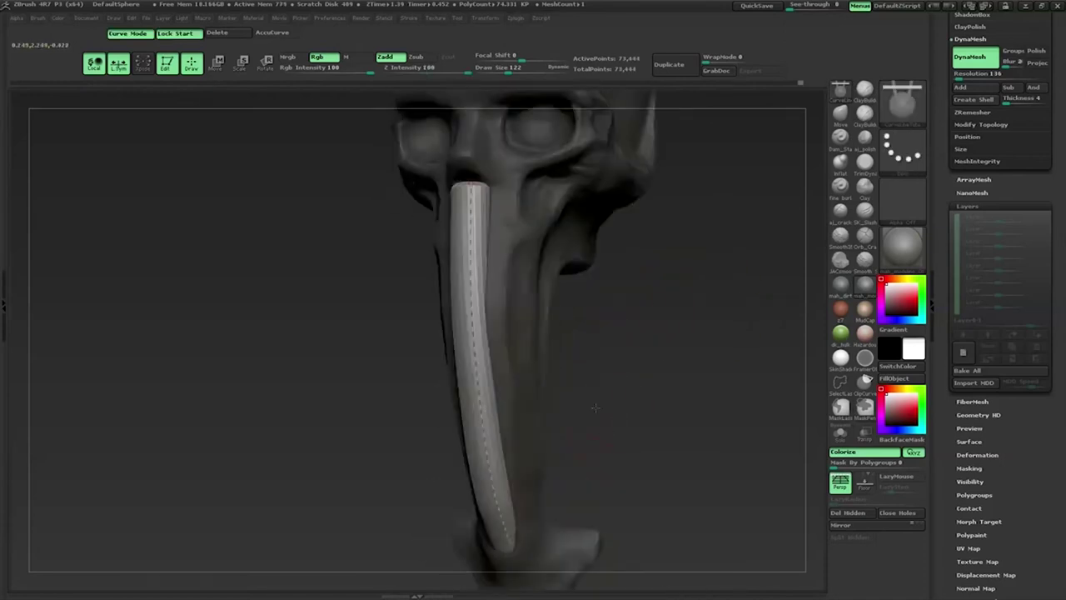
pyautogui.moveTo(610, 323)
pyautogui.mouseDown()
pyautogui.moveTo(547, 392)
pyautogui.moveTo(512, 362)
pyautogui.mouseUp()
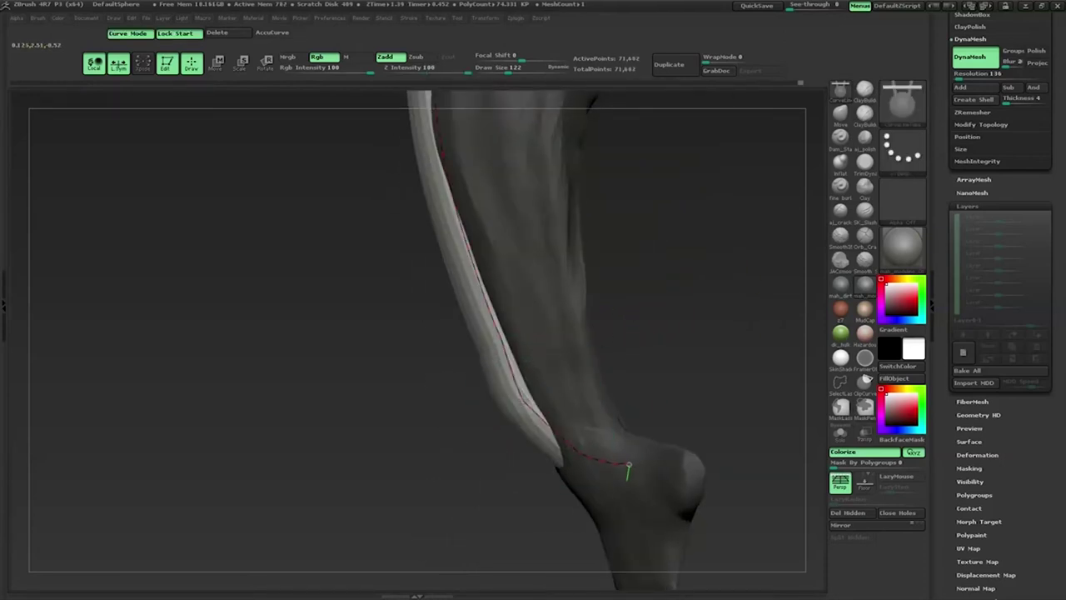
pyautogui.moveTo(629, 469); pyautogui.dragTo(515, 395)
pyautogui.hotkey('ctrl', 'z')
# Step: Shift the tube's top end onto the nose opening and check alignment from front and side
pyautogui.moveTo(531, 387); pyautogui.dragTo(451, 335)
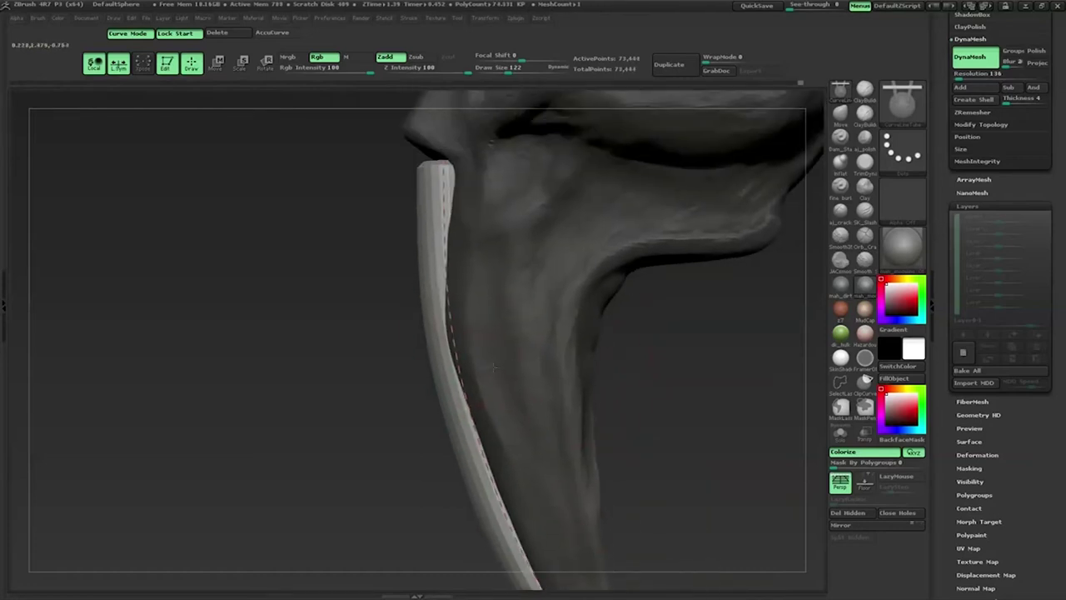
pyautogui.moveTo(435, 162); pyautogui.dragTo(450, 161)
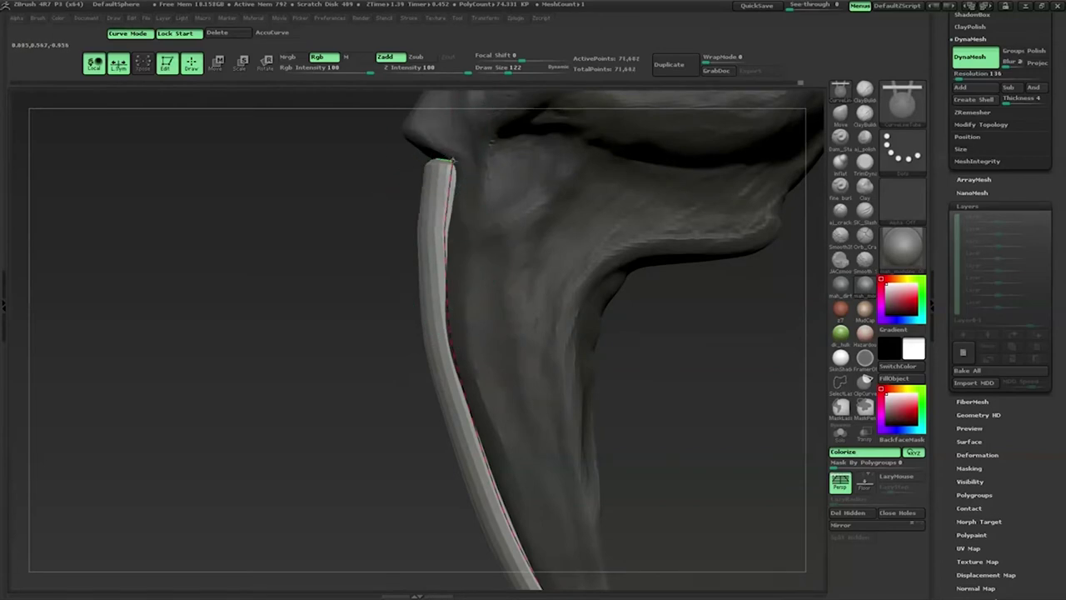
pyautogui.moveTo(636, 348)
pyautogui.mouseDown()
pyautogui.moveTo(450, 183)
pyautogui.moveTo(446, 199)
pyautogui.mouseUp()
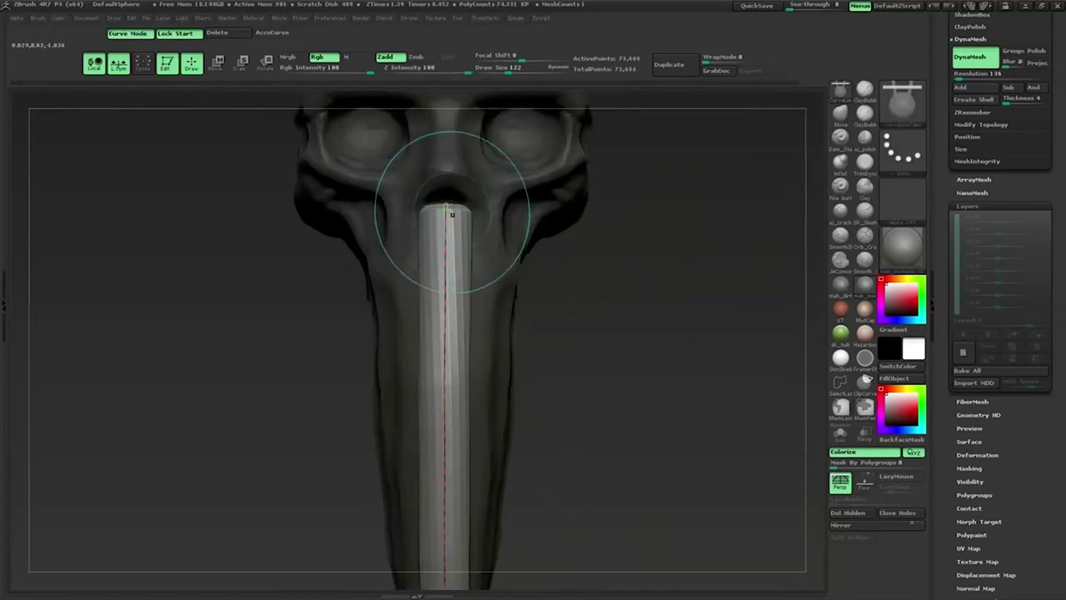
pyautogui.moveTo(633, 333); pyautogui.dragTo(464, 202)
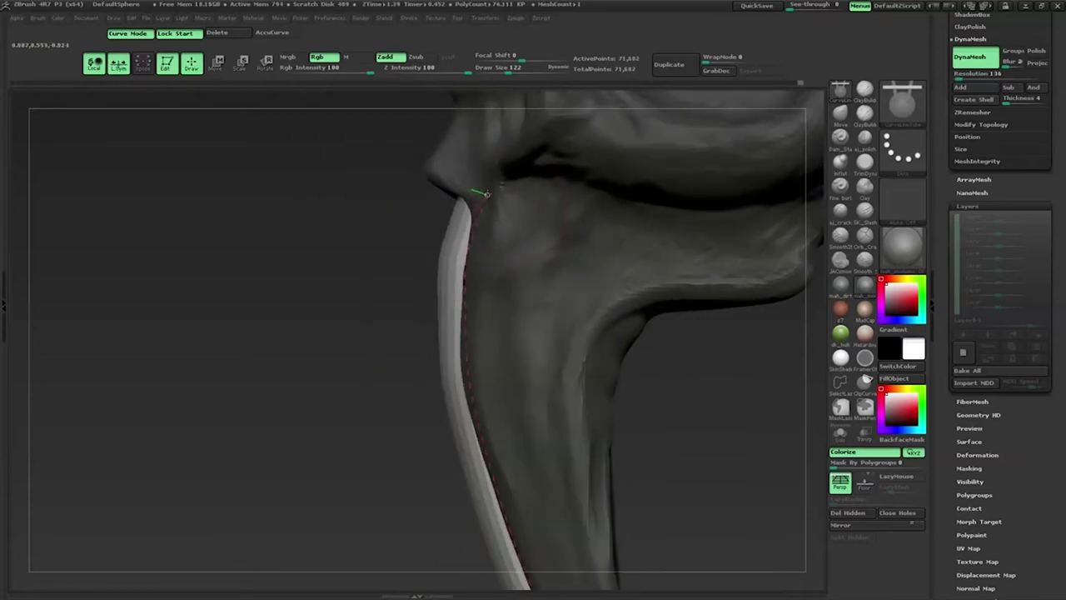
pyautogui.moveTo(388, 278)
pyautogui.mouseDown()
pyautogui.moveTo(530, 314)
pyautogui.moveTo(562, 286)
pyautogui.mouseUp()
pyautogui.click(3, 258)
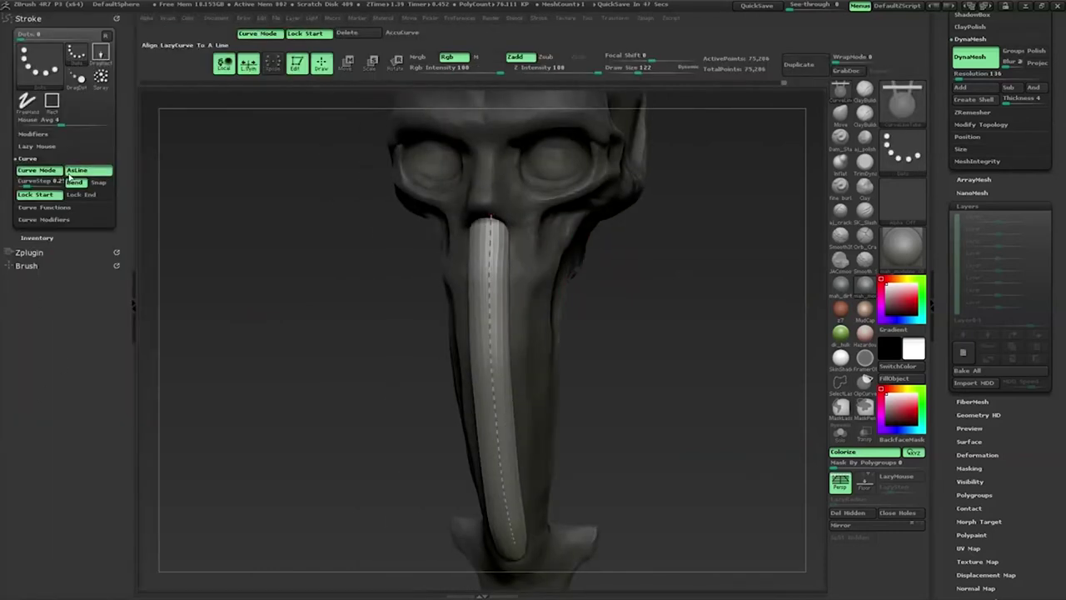
# Step: Split the mesh by polygroups into two subtools with Groups Split
pyautogui.click(48, 208)
pyautogui.click(3, 288)
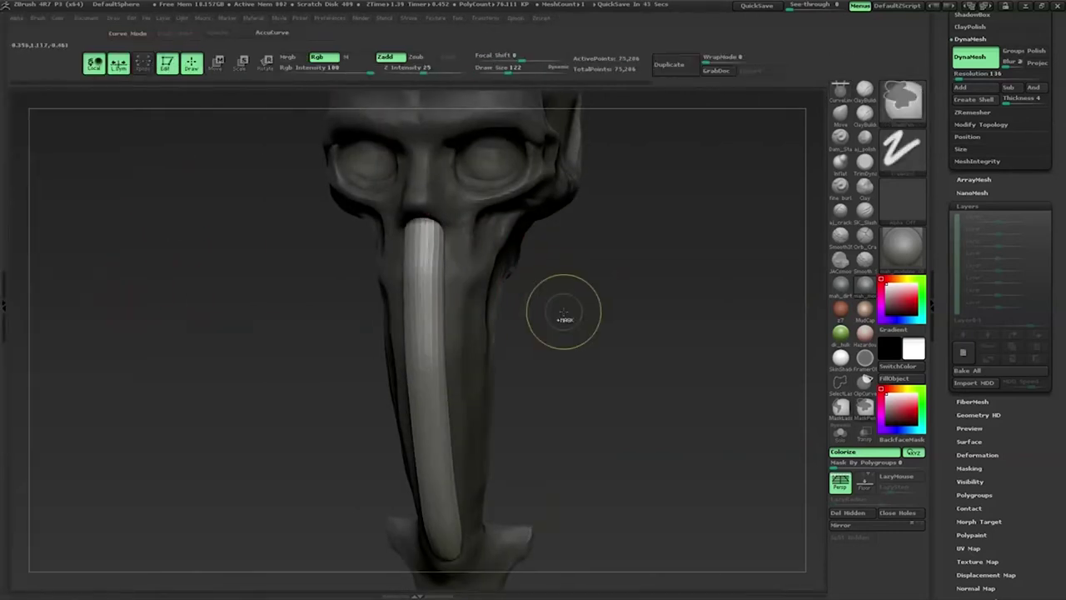
pyautogui.moveTo(567, 305)
pyautogui.mouseDown()
pyautogui.moveTo(489, 283)
pyautogui.moveTo(555, 281)
pyautogui.mouseUp()
pyautogui.scroll(5, 941, 321)
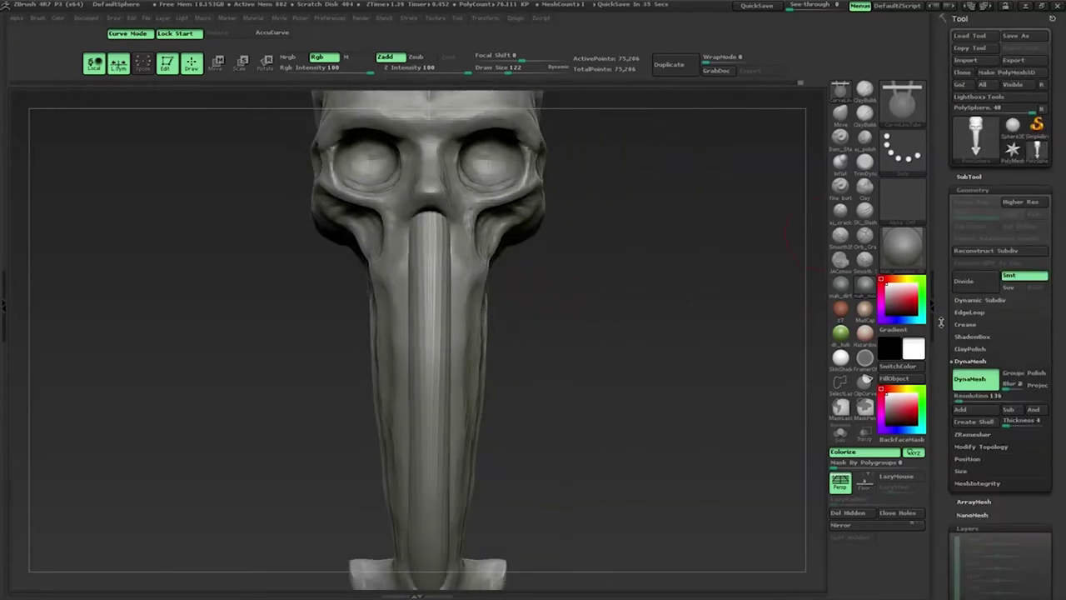
pyautogui.click(980, 176)
pyautogui.click(966, 512)
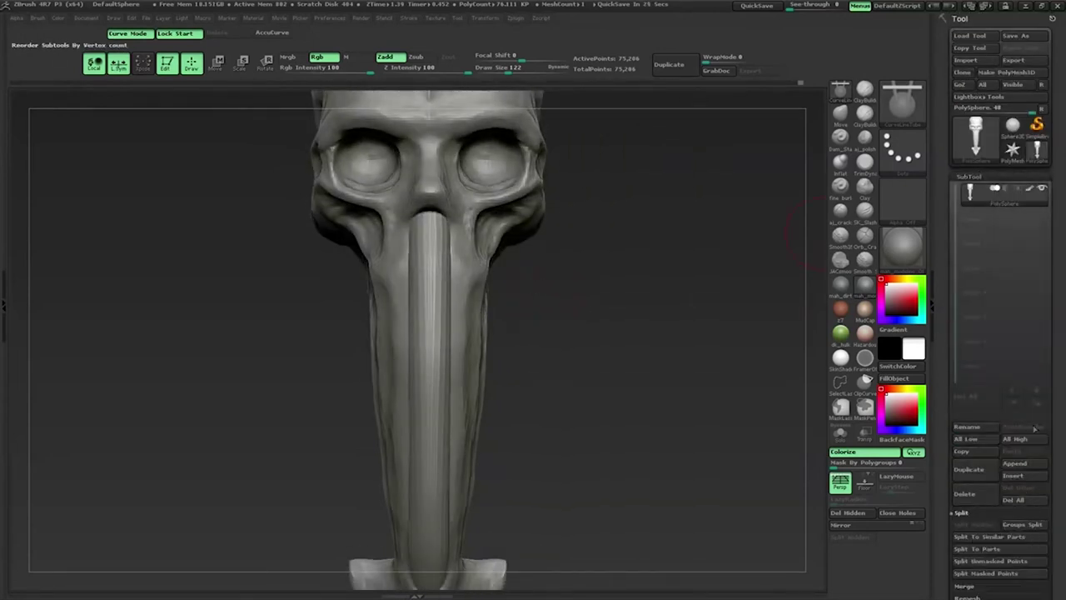
pyautogui.click(1022, 403)
pyautogui.click(859, 425)
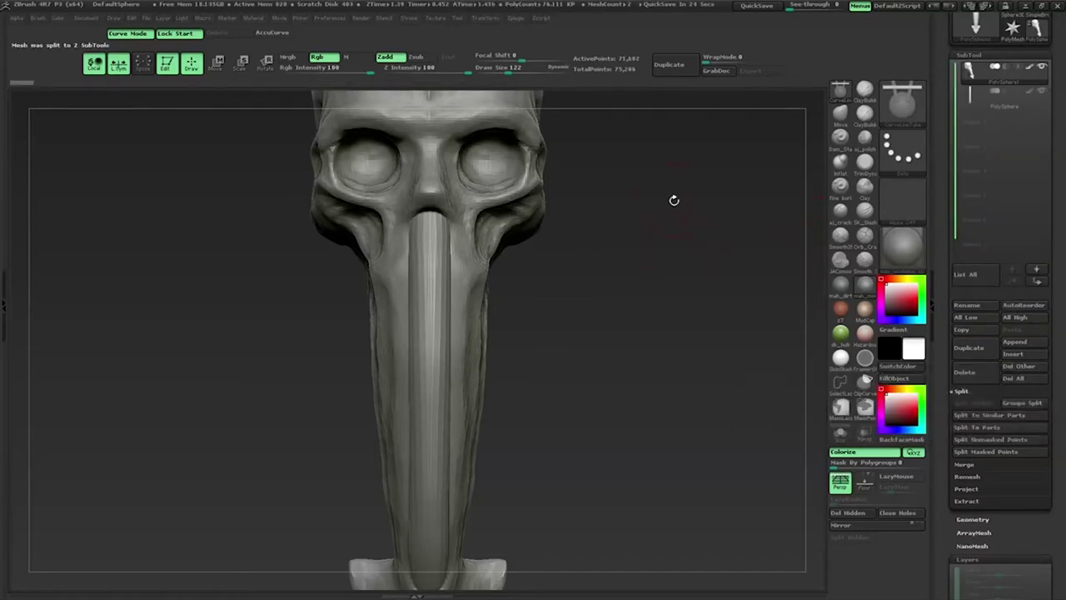
# Step: Select the separated tube subtool and bring up its DynaMesh settings
pyautogui.scroll(-2, 974, 336)
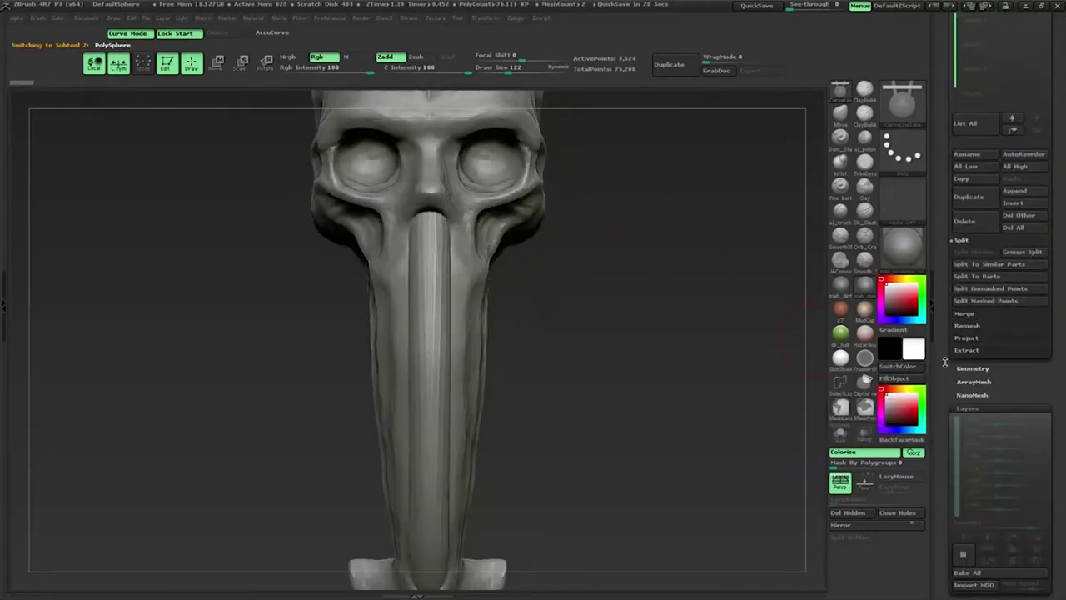
pyautogui.scroll(-2, 974, 335)
pyautogui.click(973, 433)
pyautogui.scroll(-2, 974, 375)
pyautogui.click(971, 464)
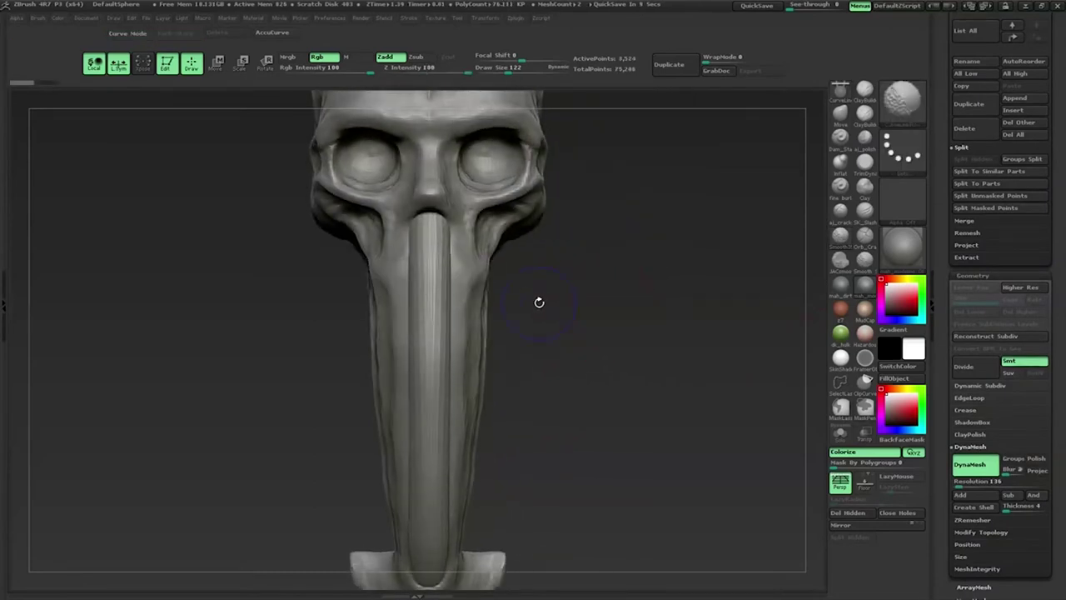
# Step: DynaMesh the beak tube at resolution 280, clear the leftover curve, and save the project
pyautogui.moveTo(590, 311)
pyautogui.mouseDown()
pyautogui.moveTo(666, 316)
pyautogui.moveTo(633, 316)
pyautogui.mouseUp()
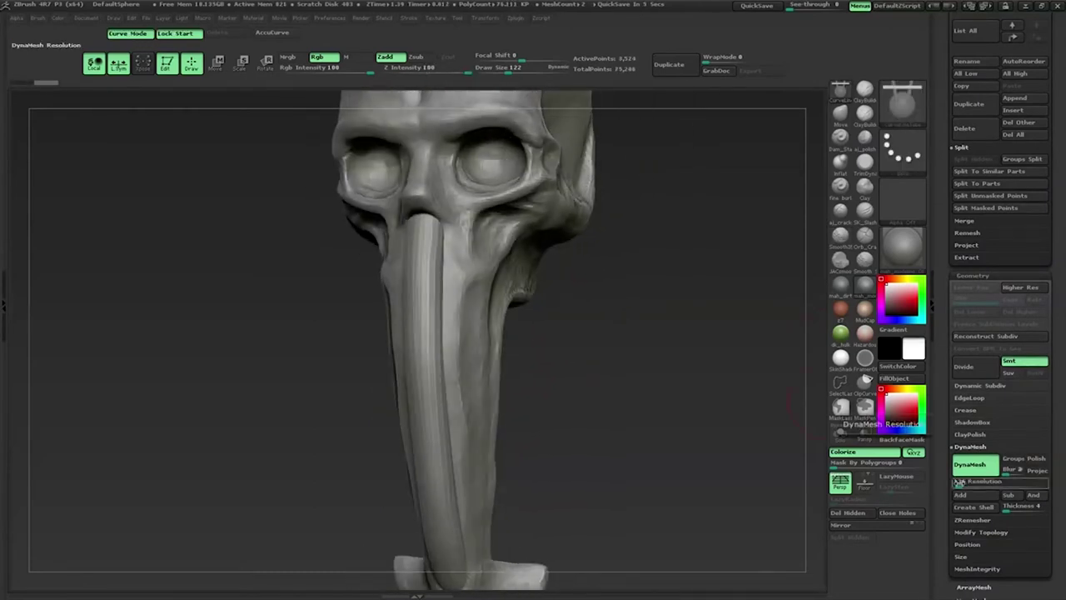
pyautogui.press('m')
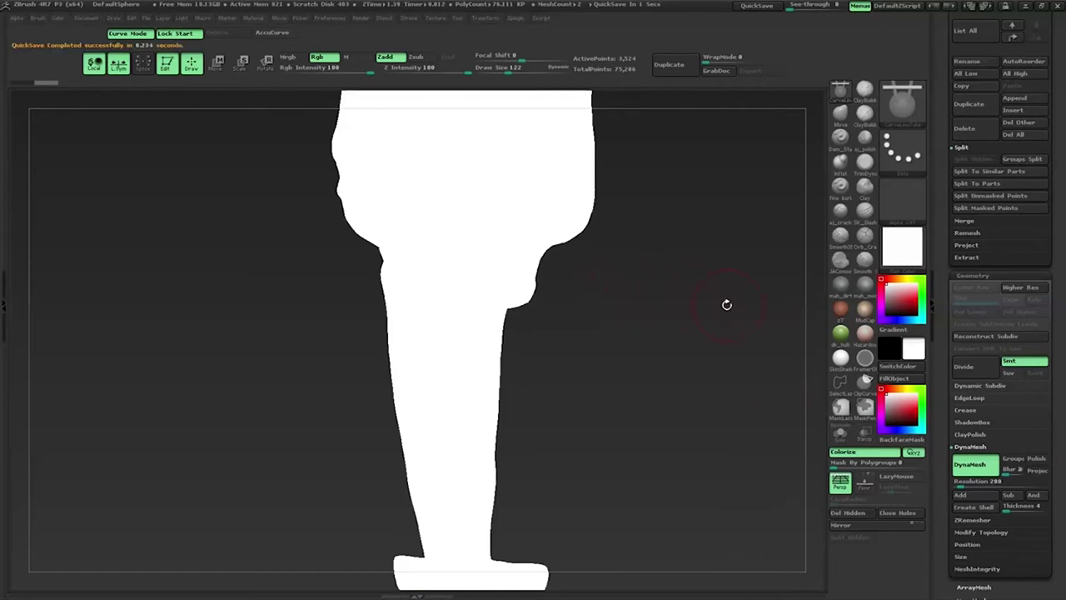
pyautogui.click(840, 333)
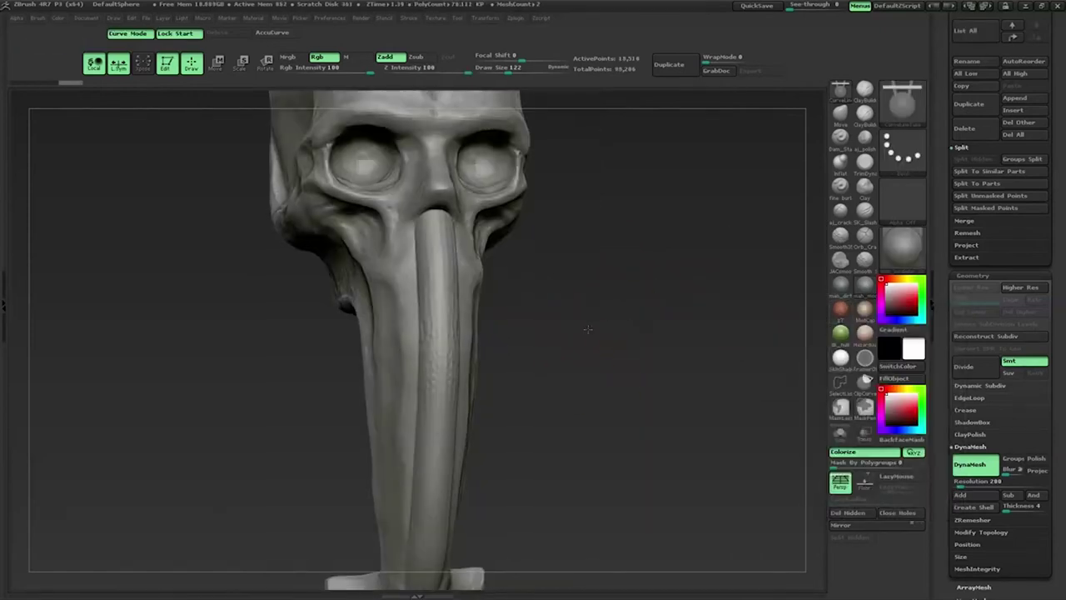
pyautogui.click(475, 340)
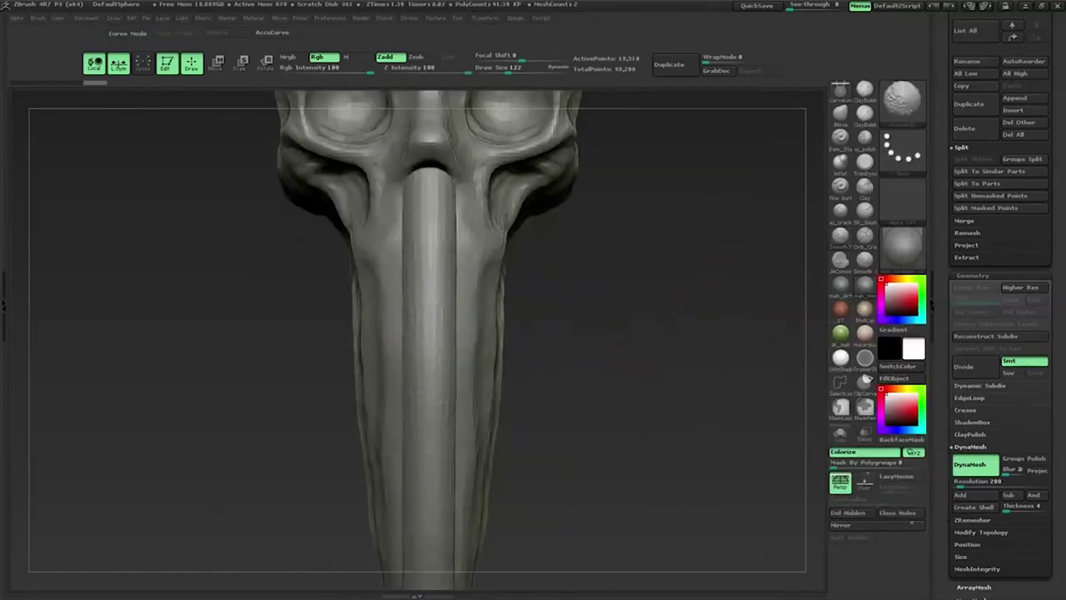
pyautogui.moveTo(614, 277); pyautogui.dragTo(580, 451)
pyautogui.moveTo(594, 304)
pyautogui.mouseDown()
pyautogui.moveTo(505, 195)
pyautogui.moveTo(557, 345)
pyautogui.mouseUp()
pyautogui.hotkey('ctrl', 's')
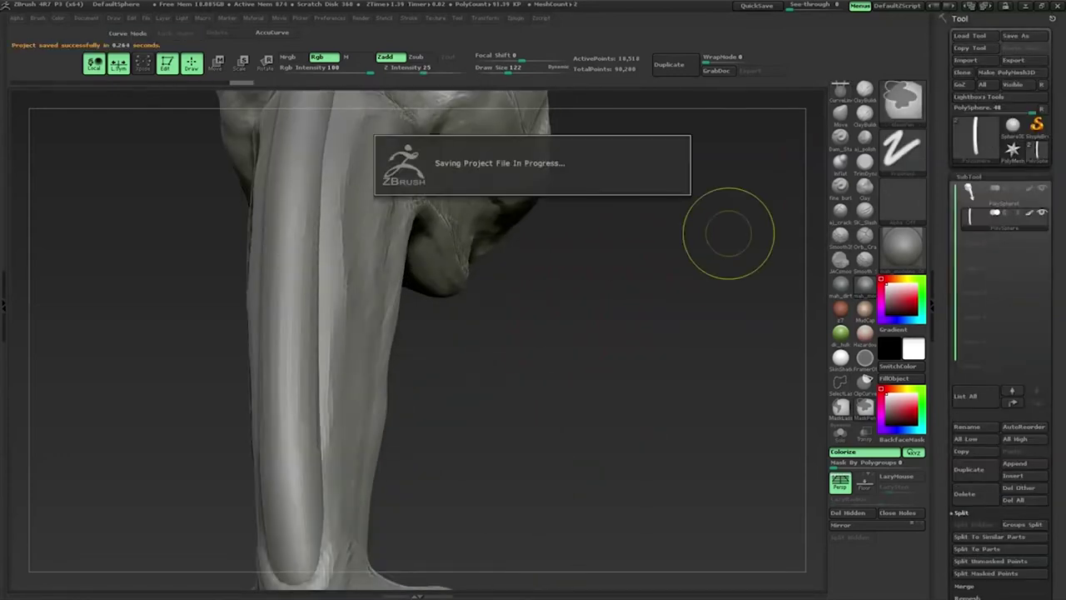
# Step: With the Move brush, push the beak tube's left edge outward along the jaw
pyautogui.moveTo(519, 421); pyautogui.dragTo(345, 400)
pyautogui.press('b')
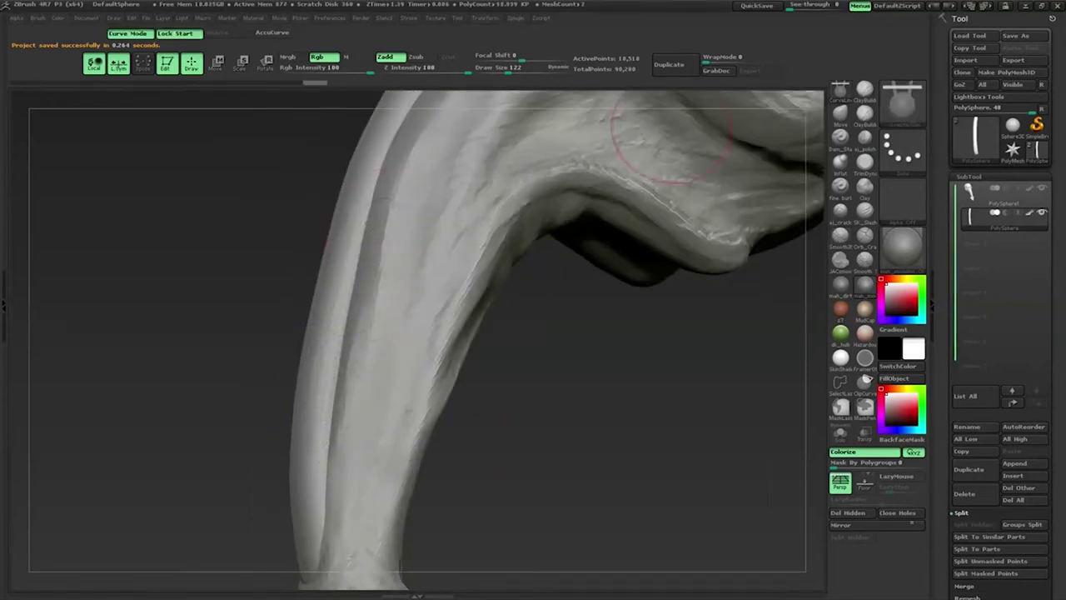
pyautogui.press('space')
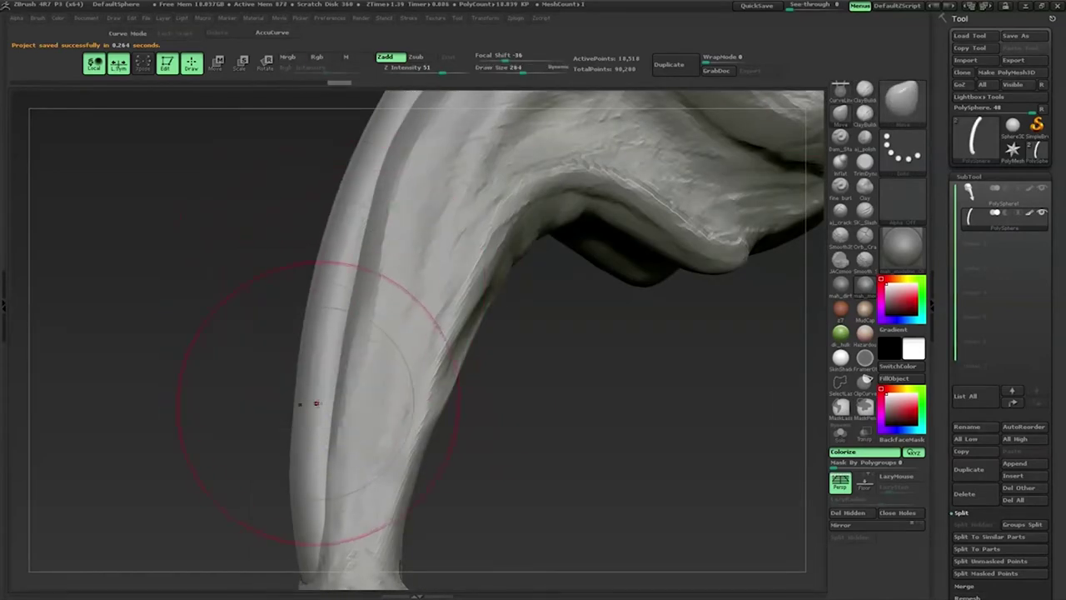
pyautogui.moveTo(315, 403); pyautogui.dragTo(309, 403)
pyautogui.moveTo(364, 359)
pyautogui.mouseDown()
pyautogui.moveTo(666, 333)
pyautogui.moveTo(499, 333)
pyautogui.mouseUp()
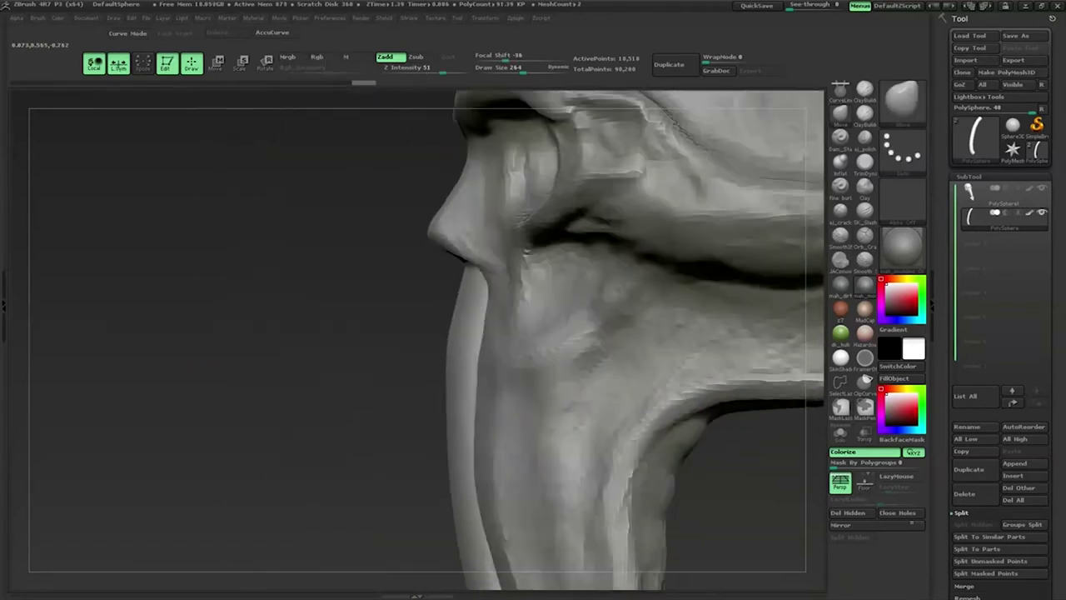
# Step: Reduce the brush draw size to 65 and inspect the jaw and neck from below
pyautogui.press('space')
pyautogui.moveTo(500, 267); pyautogui.dragTo(466, 268)
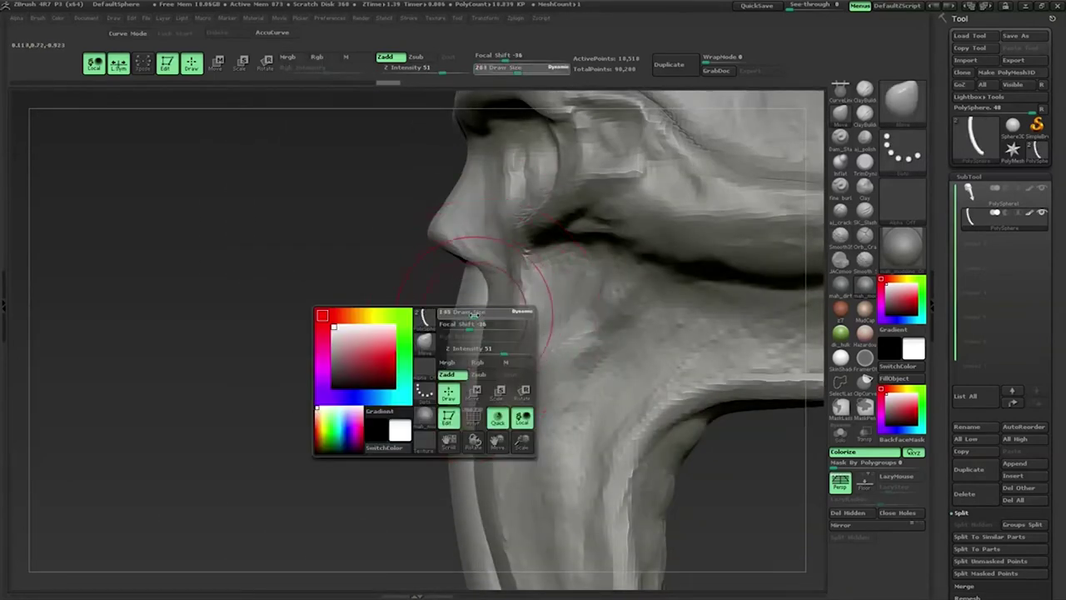
pyautogui.press('space')
pyautogui.moveTo(464, 405); pyautogui.dragTo(476, 406)
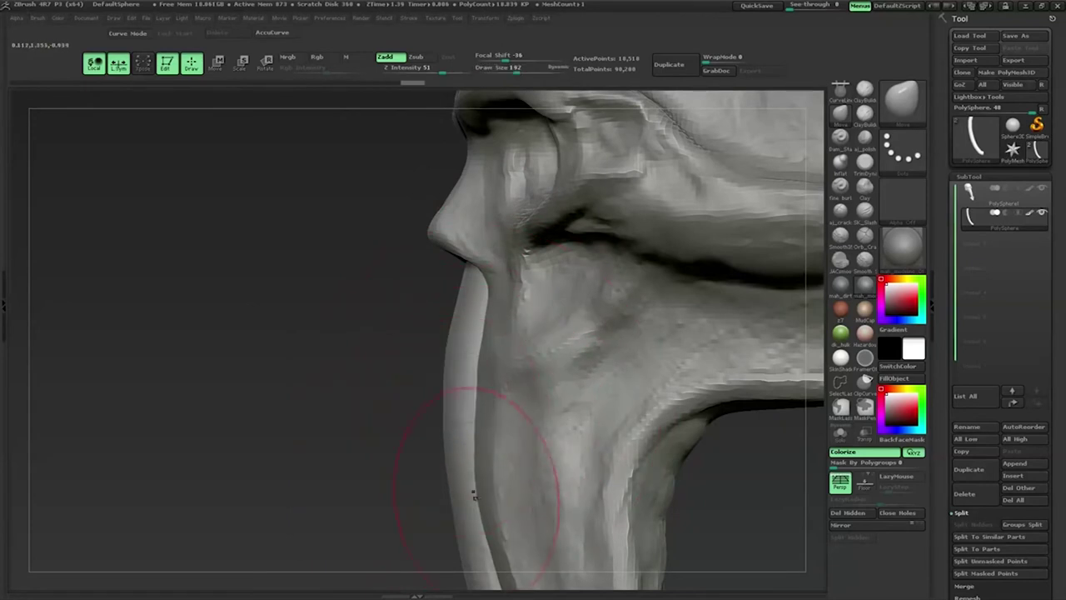
pyautogui.moveTo(428, 476)
pyautogui.mouseDown()
pyautogui.moveTo(357, 350)
pyautogui.moveTo(408, 385)
pyautogui.mouseUp()
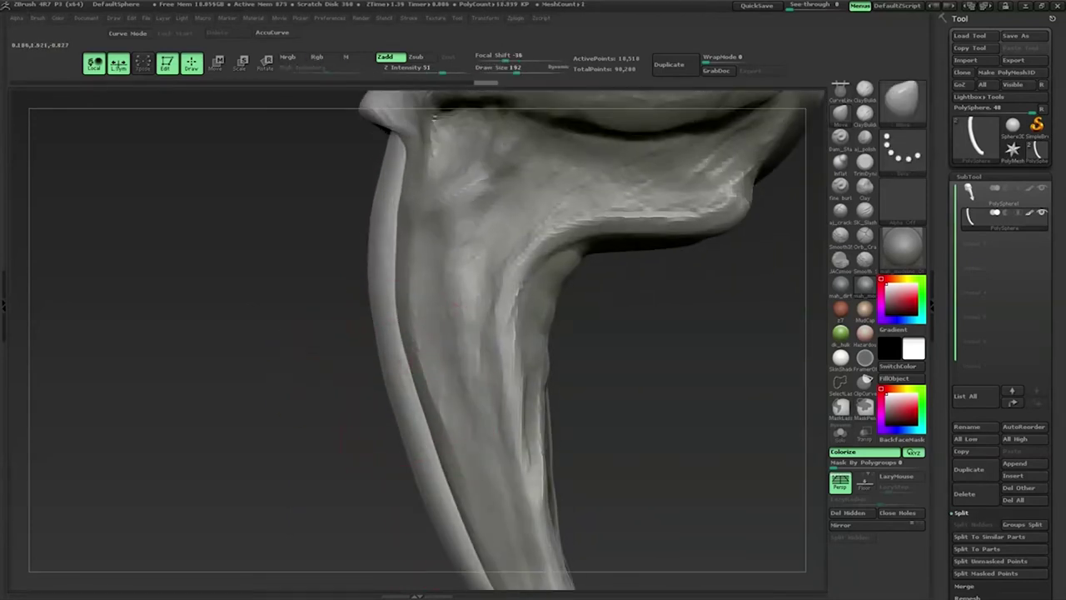
pyautogui.moveTo(420, 441); pyautogui.dragTo(600, 417)
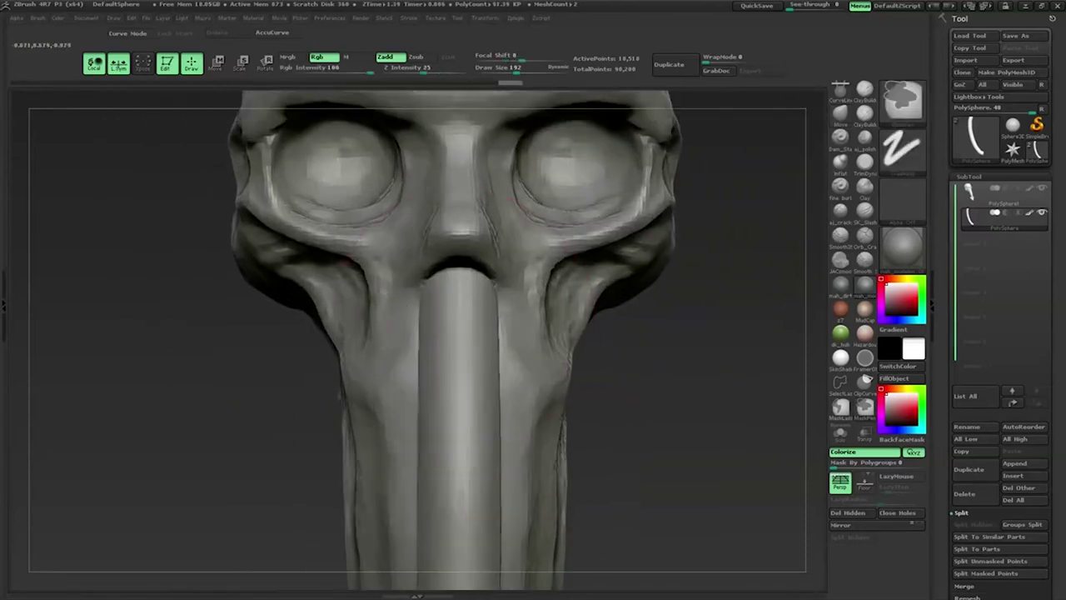
# Step: Bring up the full brush library
pyautogui.press('space')
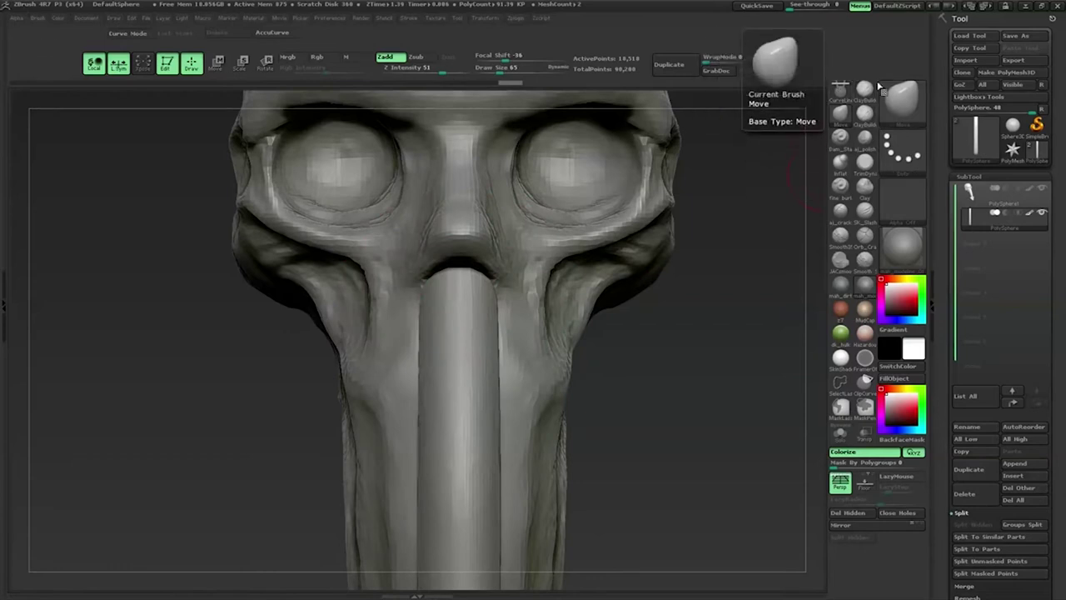
pyautogui.press('b')
pyautogui.press('c')
pyautogui.press('b')
pyautogui.click(905, 98)
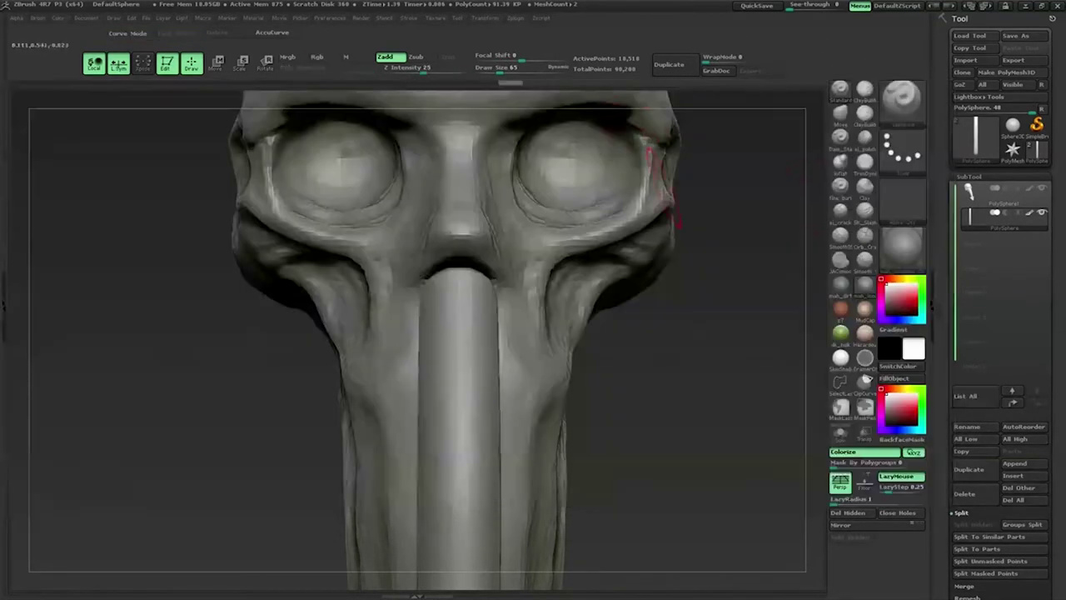
# Step: Try the Alpha 60 vertical-bars pattern, stamping ridged rings onto the nose tube's top at double size
pyautogui.click(904, 151)
pyautogui.click(903, 200)
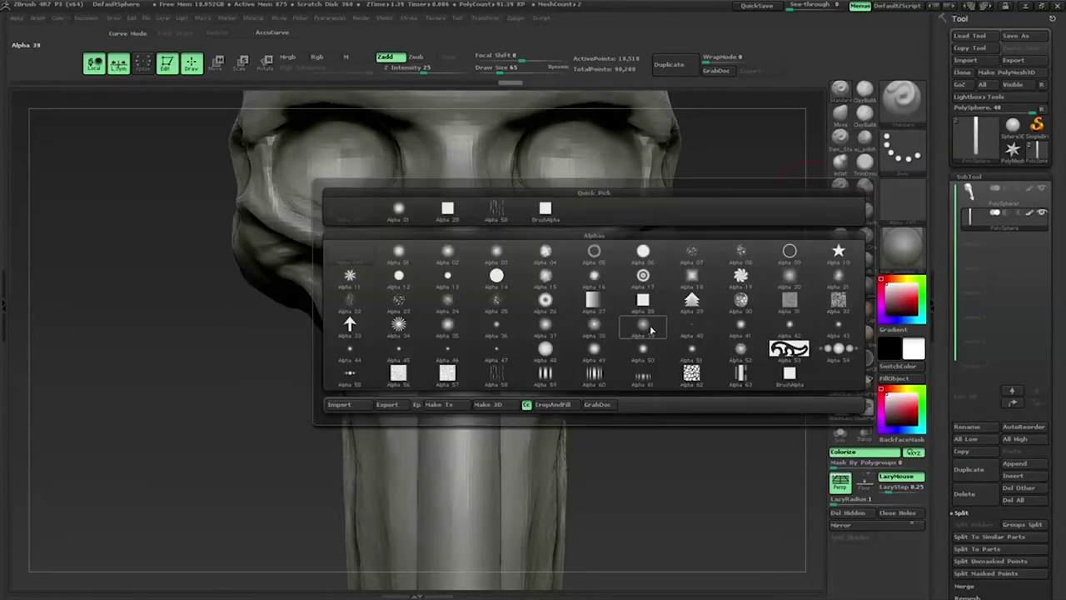
pyautogui.click(596, 382)
pyautogui.moveTo(459, 307); pyautogui.dragTo(469, 373)
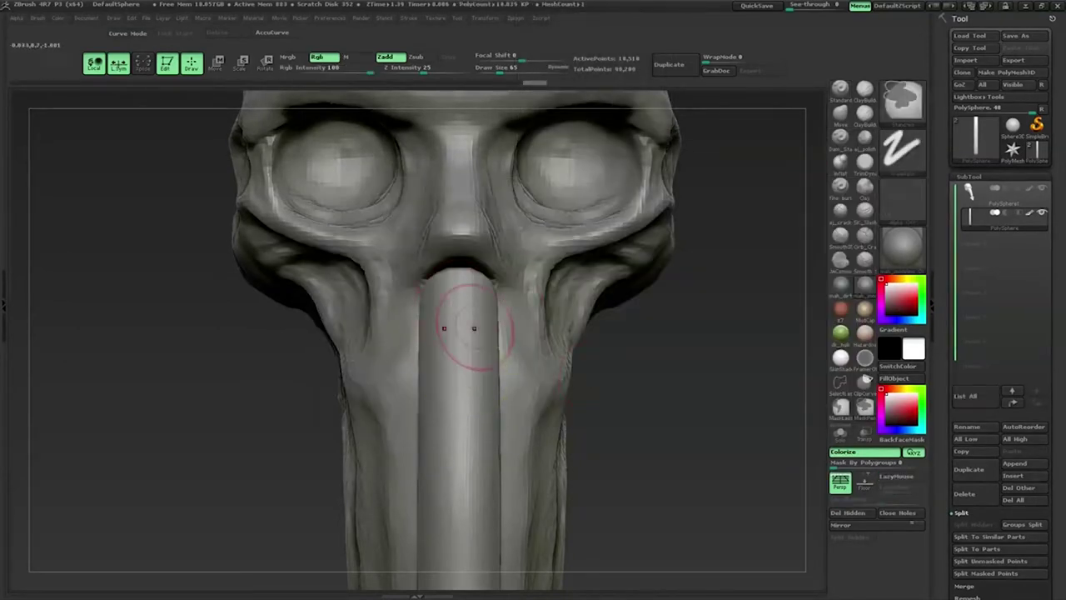
pyautogui.click(913, 212)
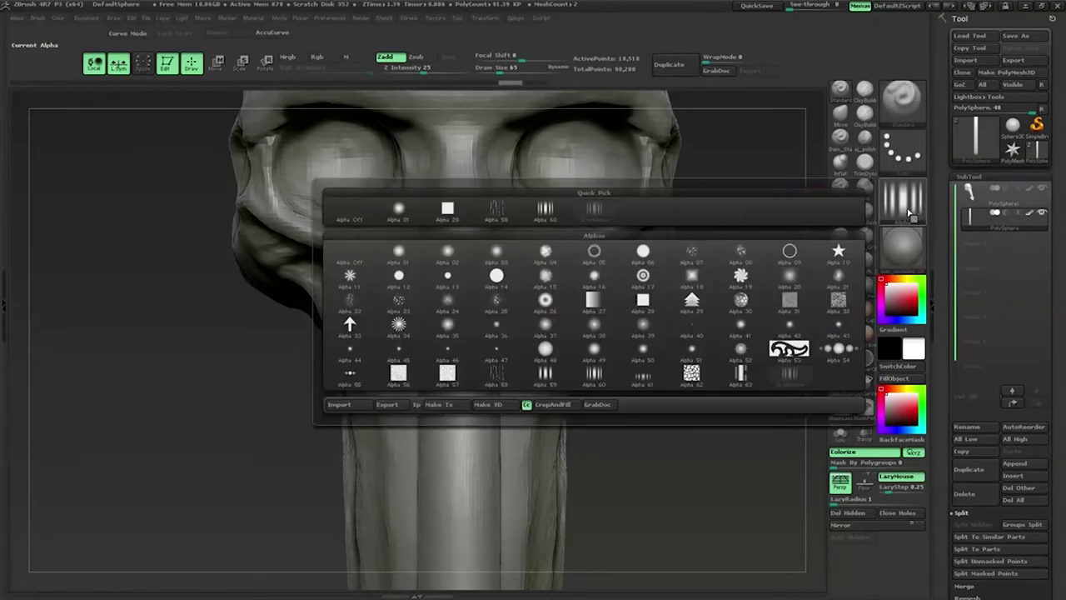
pyautogui.click(901, 150)
pyautogui.click(690, 162)
pyautogui.moveTo(467, 296); pyautogui.dragTo(461, 310)
pyautogui.press('s')
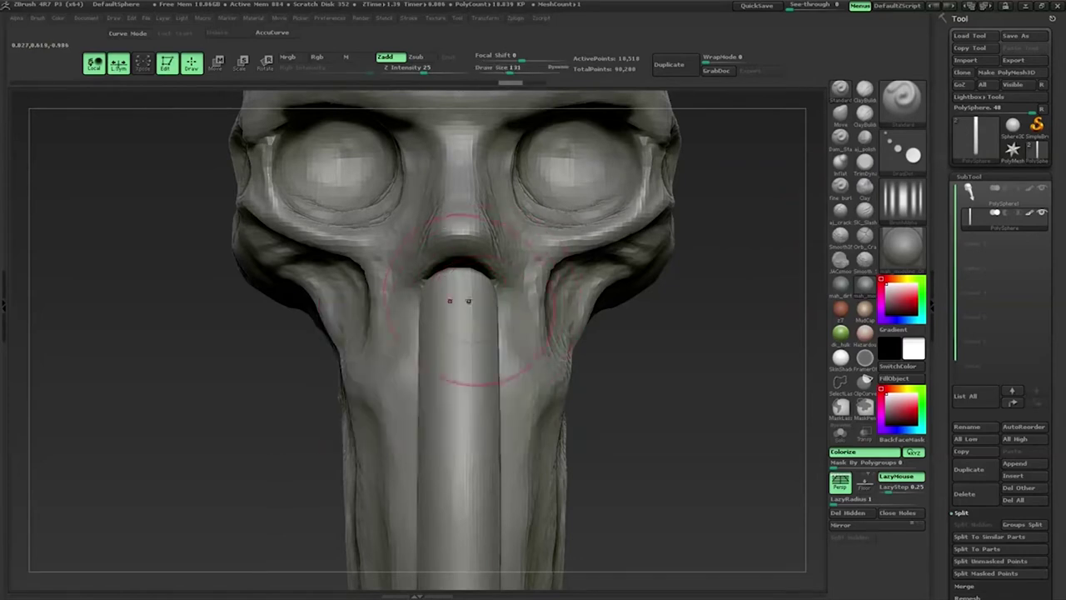
pyautogui.moveTo(449, 266); pyautogui.dragTo(461, 312)
pyautogui.moveTo(468, 395)
pyautogui.keyDown('alt'); pyautogui.mouseDown()
pyautogui.moveTo(594, 340)
pyautogui.moveTo(592, 302)
pyautogui.moveTo(452, 175)
pyautogui.mouseUp(); pyautogui.keyUp('alt')
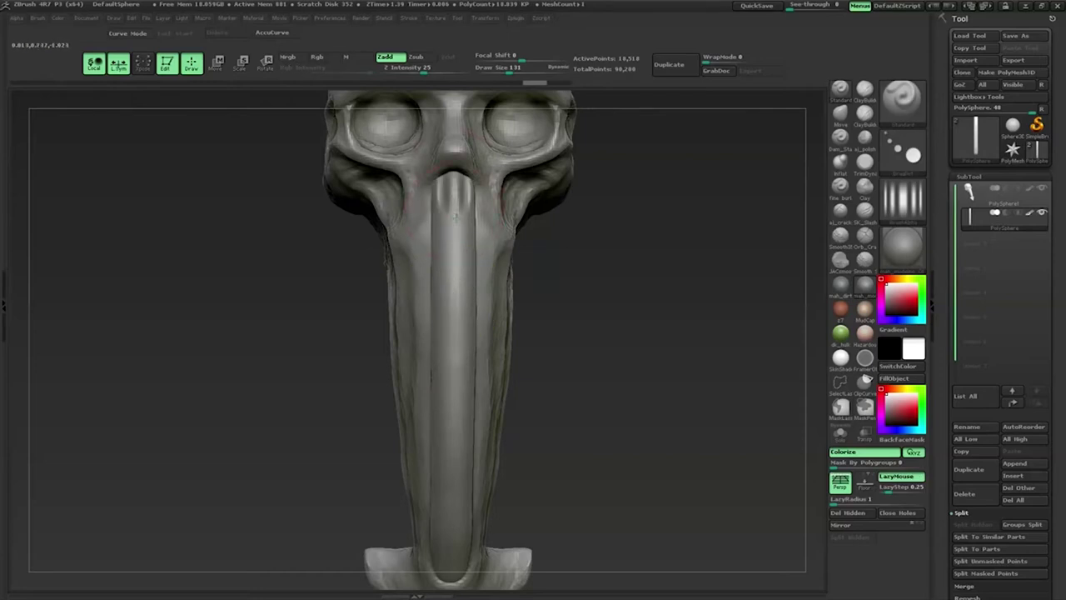
pyautogui.moveTo(617, 283)
pyautogui.mouseDown()
pyautogui.moveTo(611, 397)
pyautogui.moveTo(474, 226)
pyautogui.mouseUp()
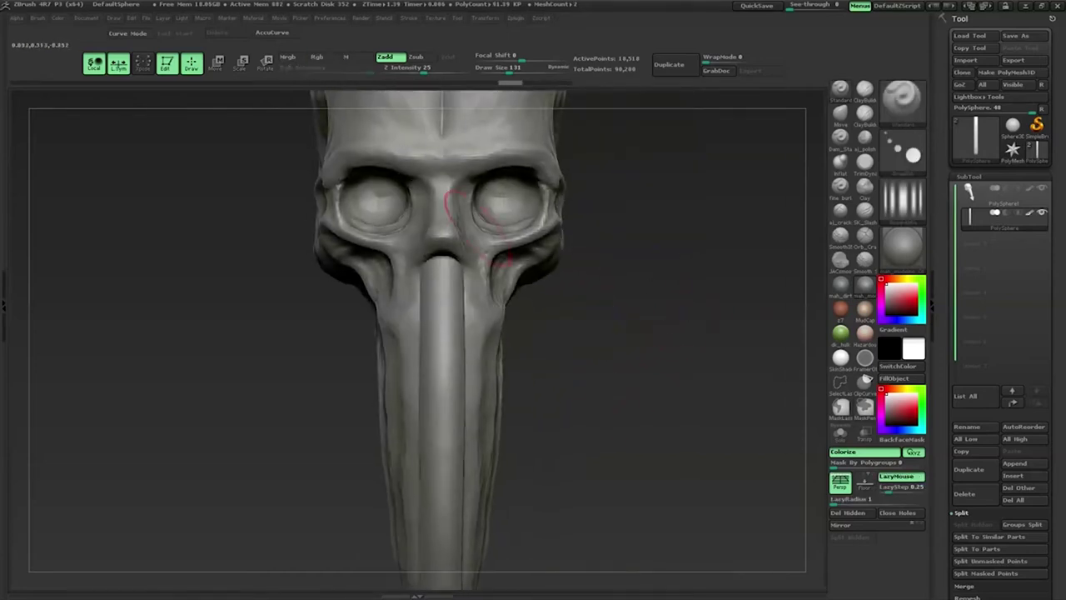
# Step: Rotate the stripe alpha 90 degrees and smooth away the ridges on the nose
pyautogui.click(17, 18)
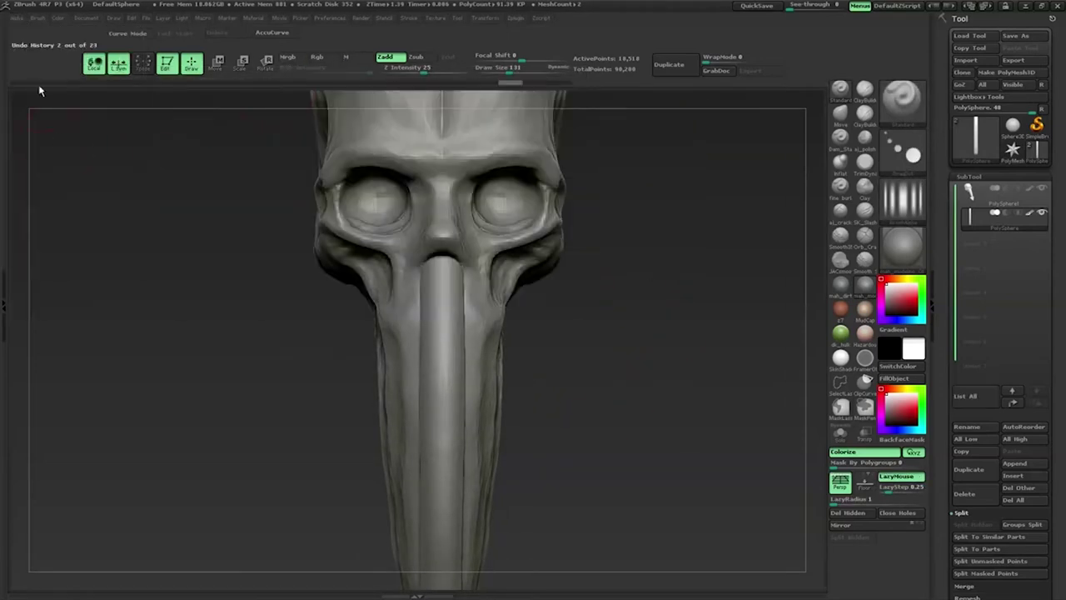
pyautogui.click(90, 172)
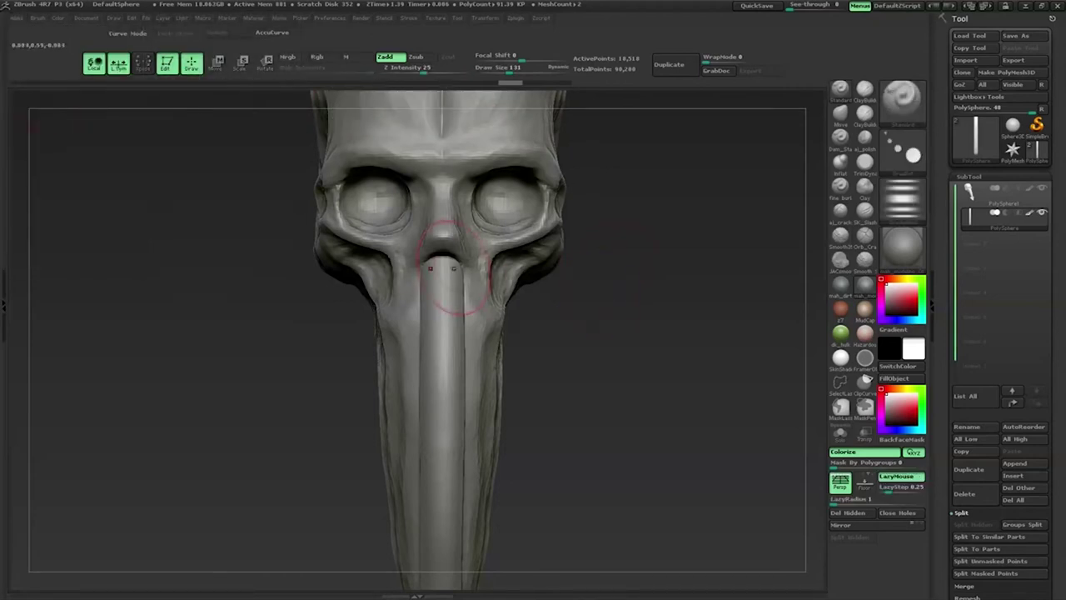
pyautogui.keyDown('shift'); pyautogui.moveTo(441, 275); pyautogui.dragTo(452, 333); pyautogui.keyUp('shift')
pyautogui.keyDown('alt'); pyautogui.moveTo(529, 390); pyautogui.dragTo(530, 271); pyautogui.keyUp('alt')
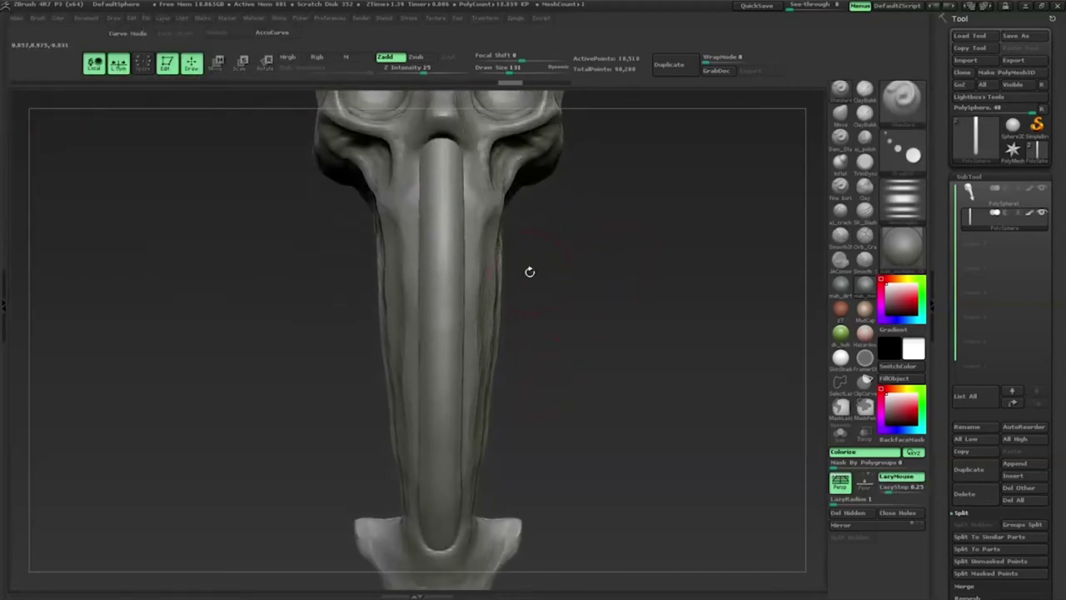
# Step: Switch to the Dots stroke with LazyRadius 23 and lay a trial ridge down the nose at size 232
pyautogui.click(912, 154)
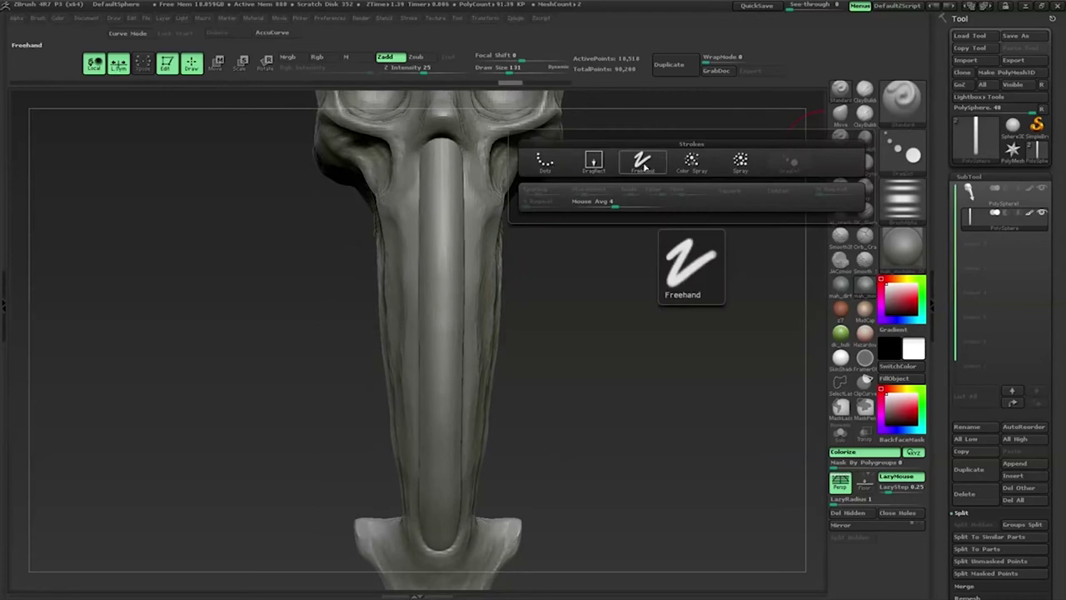
pyautogui.click(548, 169)
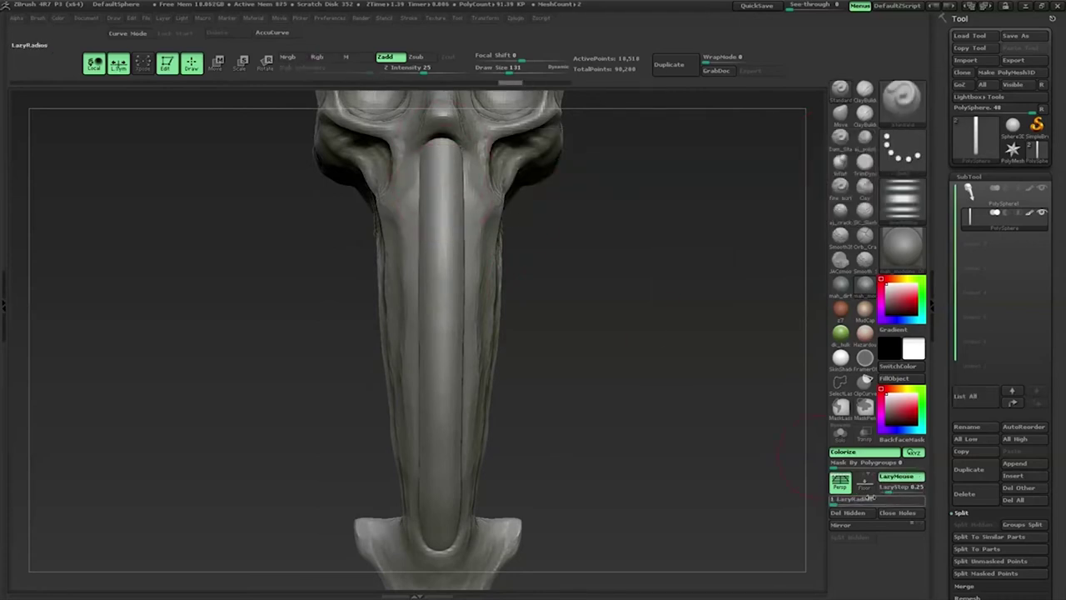
pyautogui.moveTo(871, 497); pyautogui.dragTo(874, 503)
pyautogui.moveTo(440, 141); pyautogui.dragTo(441, 358)
pyautogui.hotkey('ctrl', 'z')
pyautogui.press('space')
pyautogui.moveTo(440, 142); pyautogui.dragTo(442, 316)
pyautogui.hotkey('ctrl', 'z')
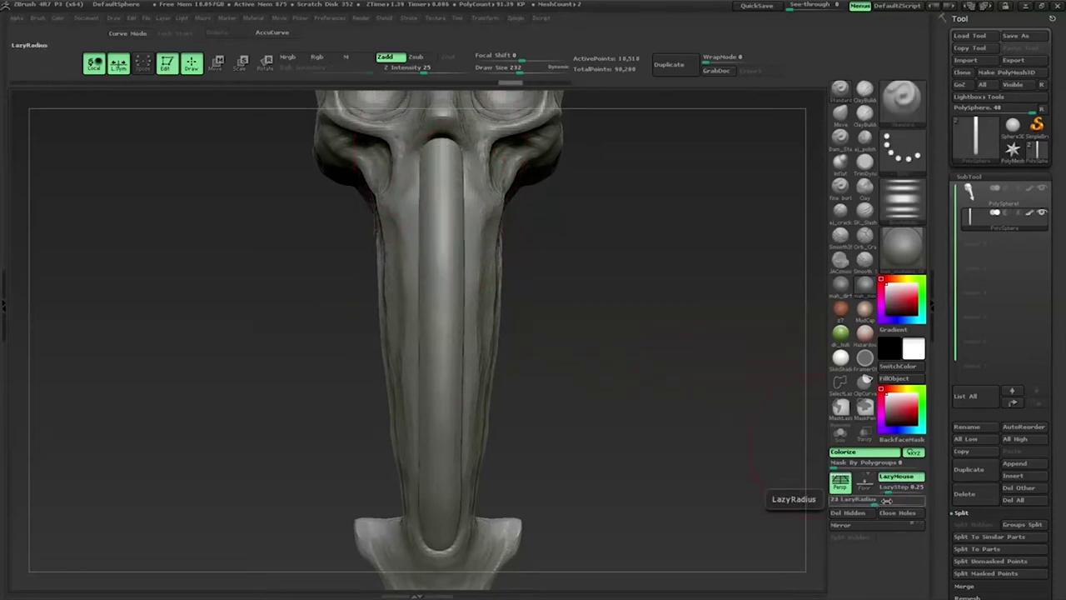
pyautogui.click(459, 179)
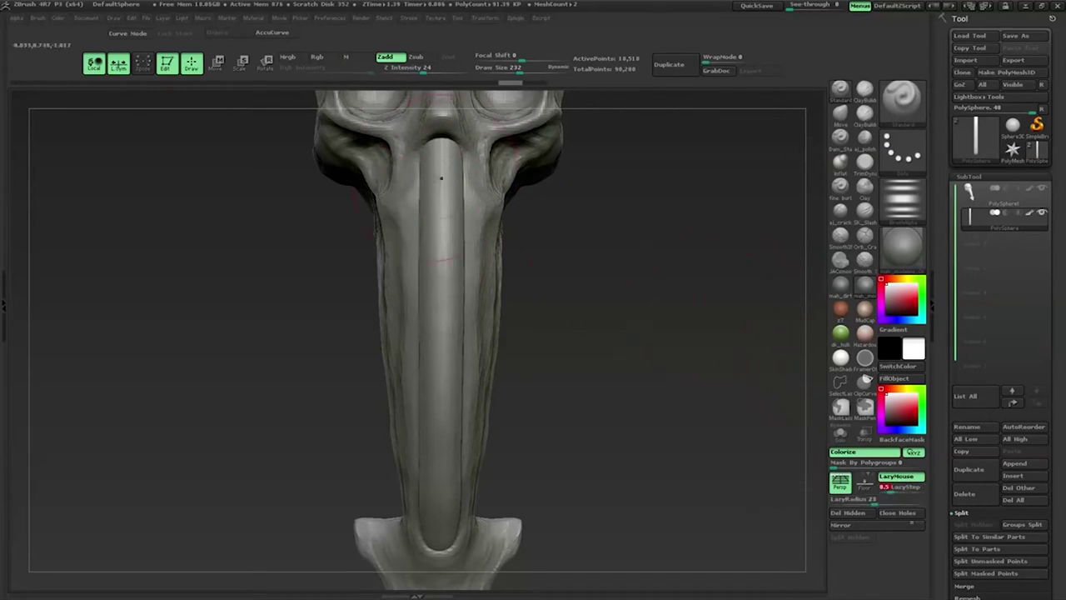
# Step: Shrink the brush to size 136, lower Z Intensity slightly, and test a stroke down the tube
pyautogui.press('space')
pyautogui.moveTo(445, 158); pyautogui.dragTo(443, 151)
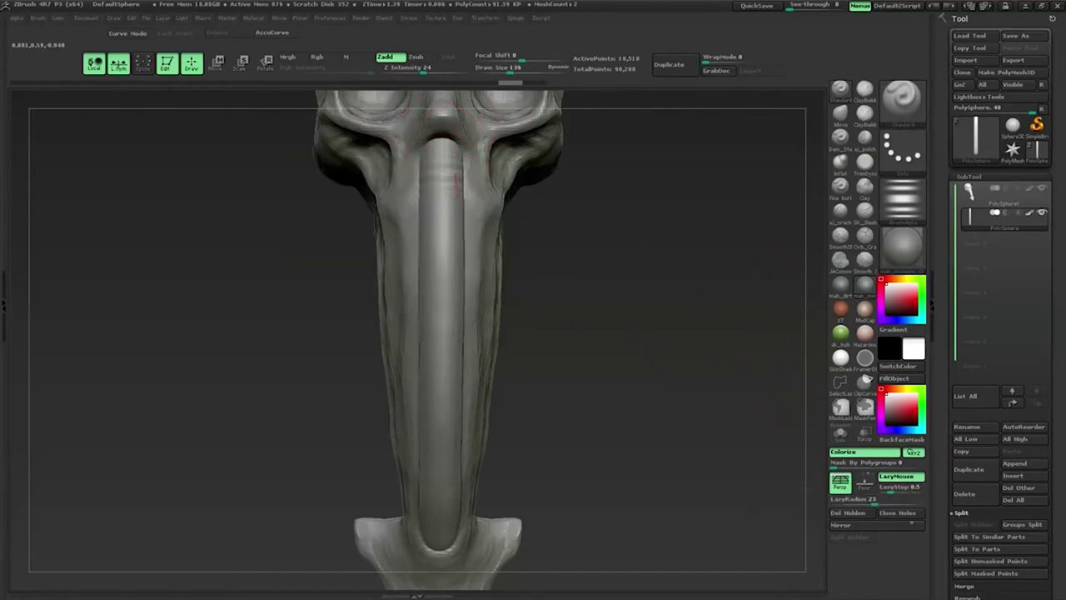
pyautogui.moveTo(580, 202); pyautogui.dragTo(470, 153)
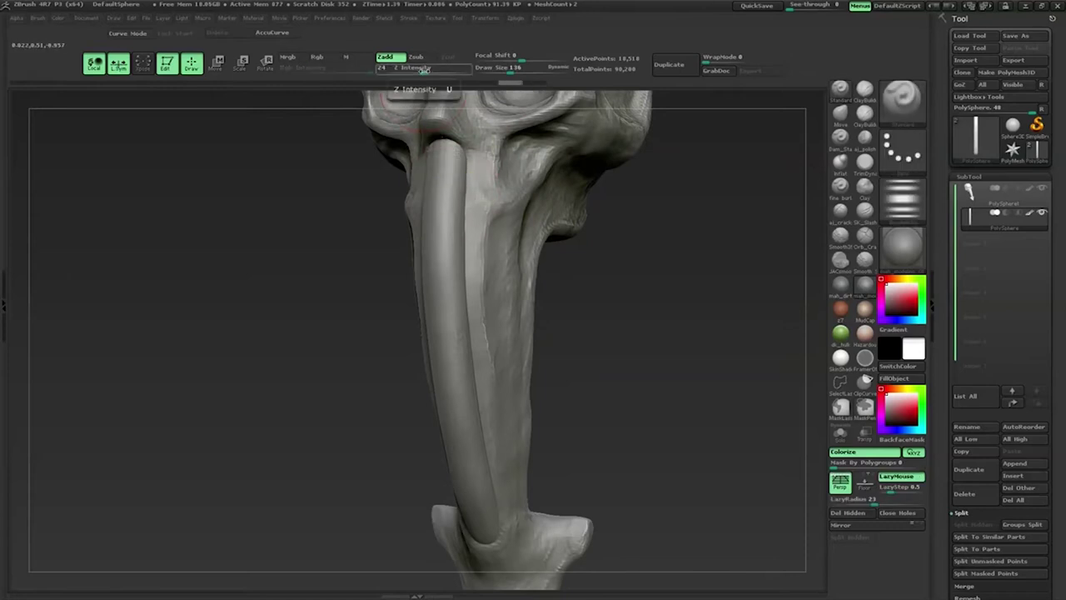
pyautogui.click(435, 73)
pyautogui.moveTo(445, 141); pyautogui.dragTo(448, 287)
pyautogui.hotkey('ctrl', 'z')
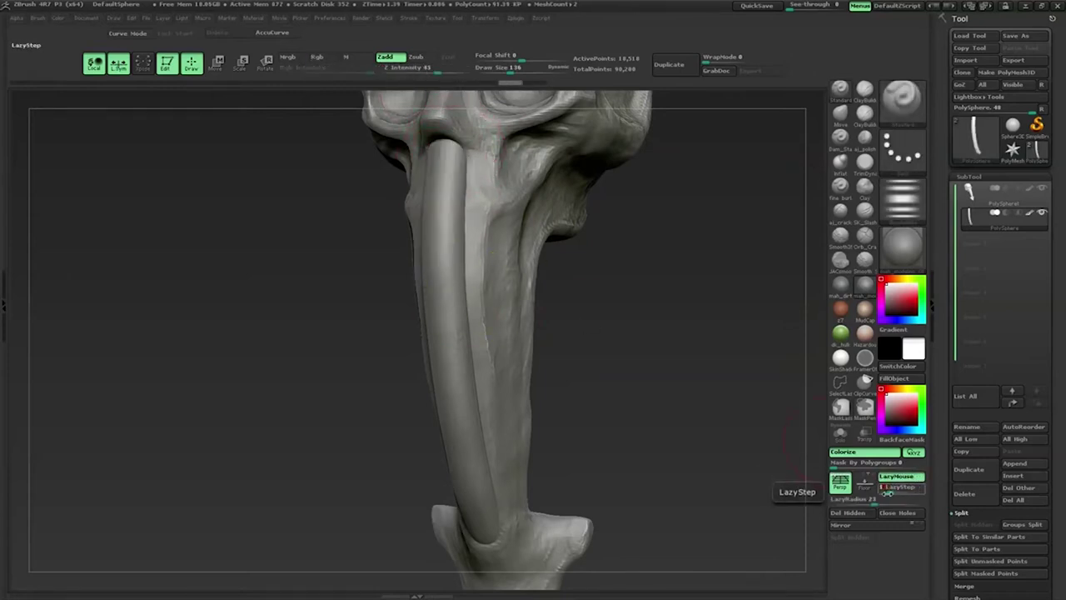
# Step: At Z Intensity 30, carve grooves down the whole length of the beak tube
pyautogui.click(415, 68)
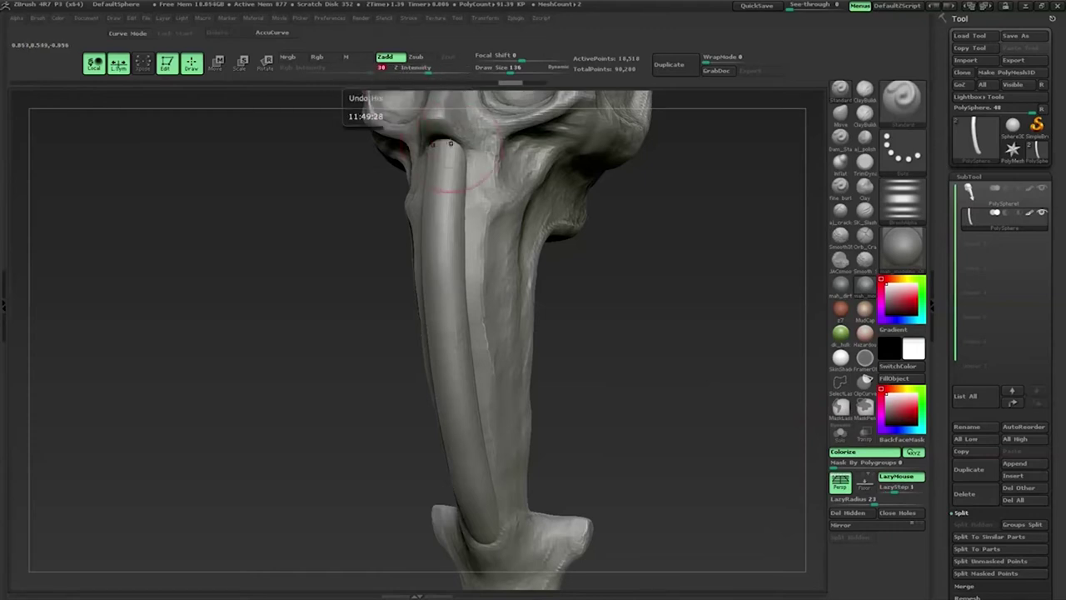
pyautogui.moveTo(448, 198); pyautogui.dragTo(447, 350)
pyautogui.hotkey('ctrl', 'z')
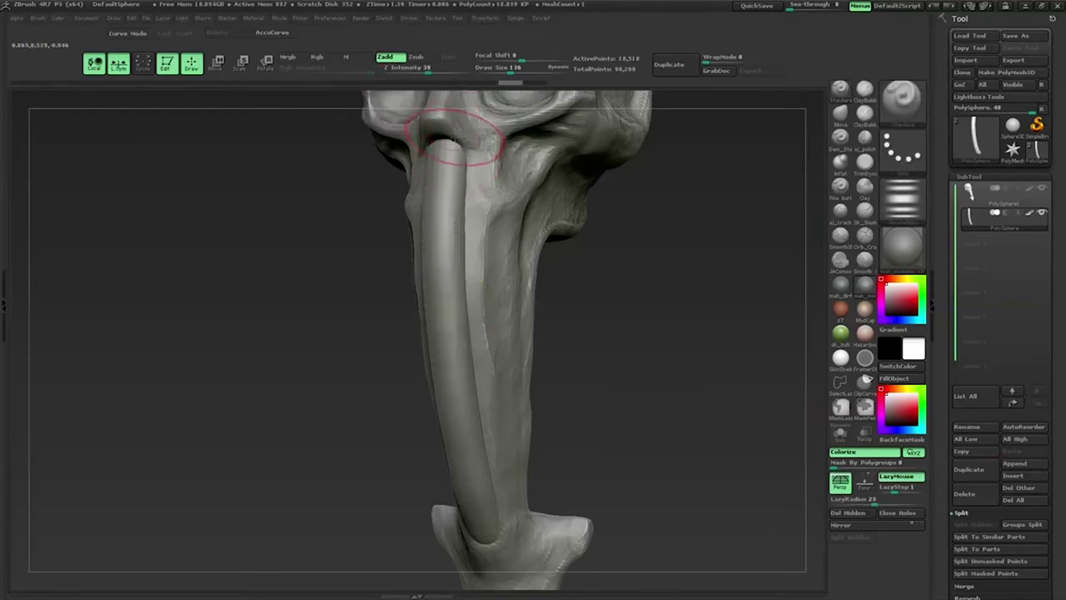
pyautogui.keyDown('shift'); pyautogui.moveTo(583, 250); pyautogui.dragTo(659, 264); pyautogui.keyUp('shift')
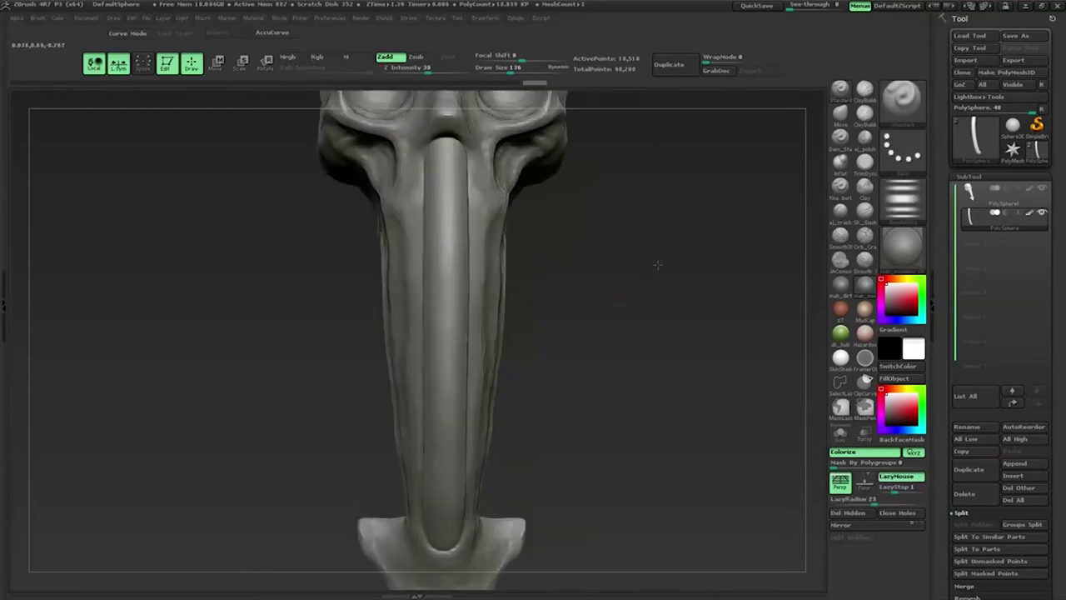
pyautogui.hotkey('ctrl', 'z')
pyautogui.moveTo(447, 138); pyautogui.dragTo(447, 541)
pyautogui.moveTo(624, 345); pyautogui.dragTo(600, 309)
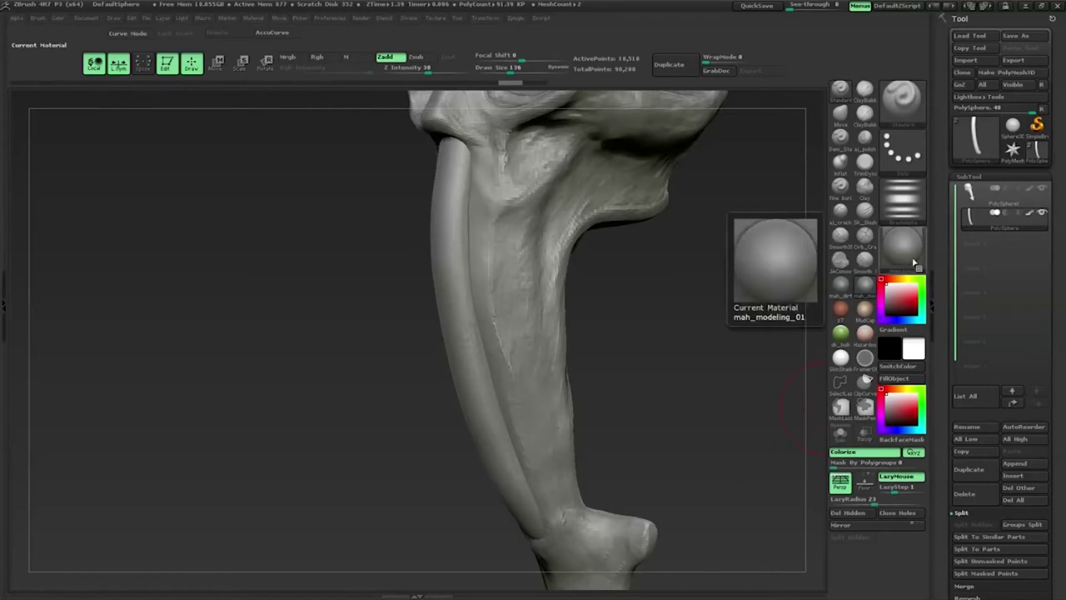
pyautogui.click(901, 200)
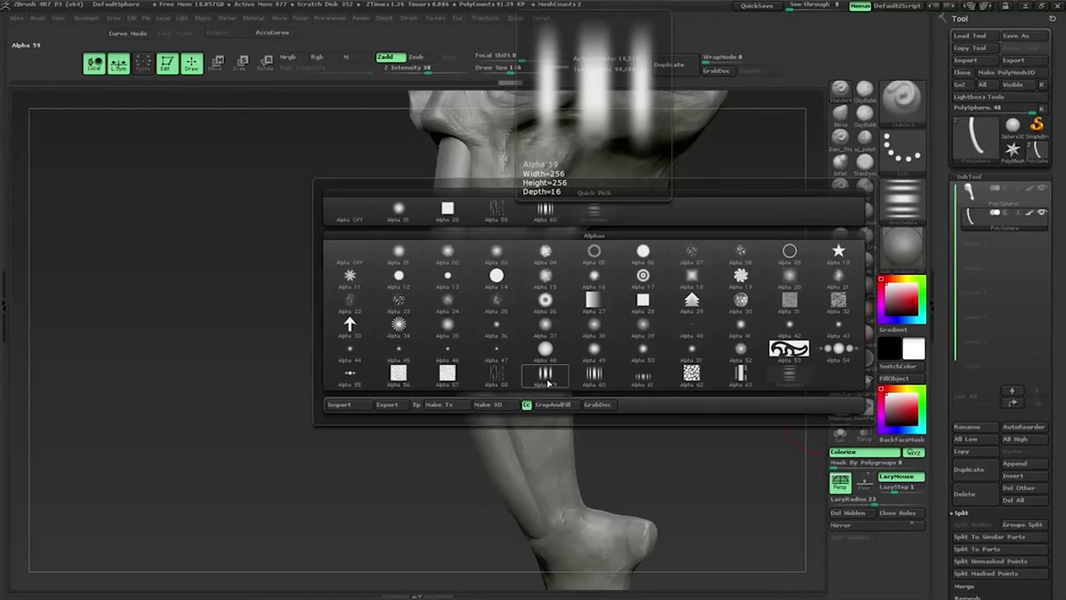
# Step: Try Alpha 59 turned horizontal for ridges on the trunk, then undo all the horizontal ridges
pyautogui.click(545, 376)
pyautogui.click(16, 18)
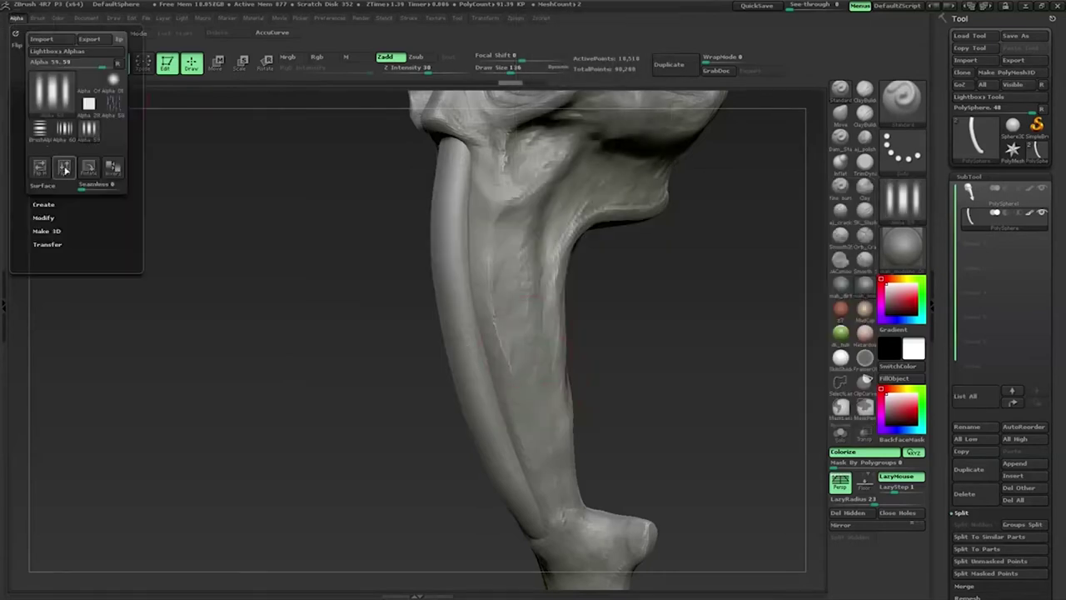
pyautogui.click(91, 167)
pyautogui.hotkey('ctrl', 'z')
pyautogui.moveTo(450, 190); pyautogui.dragTo(462, 139)
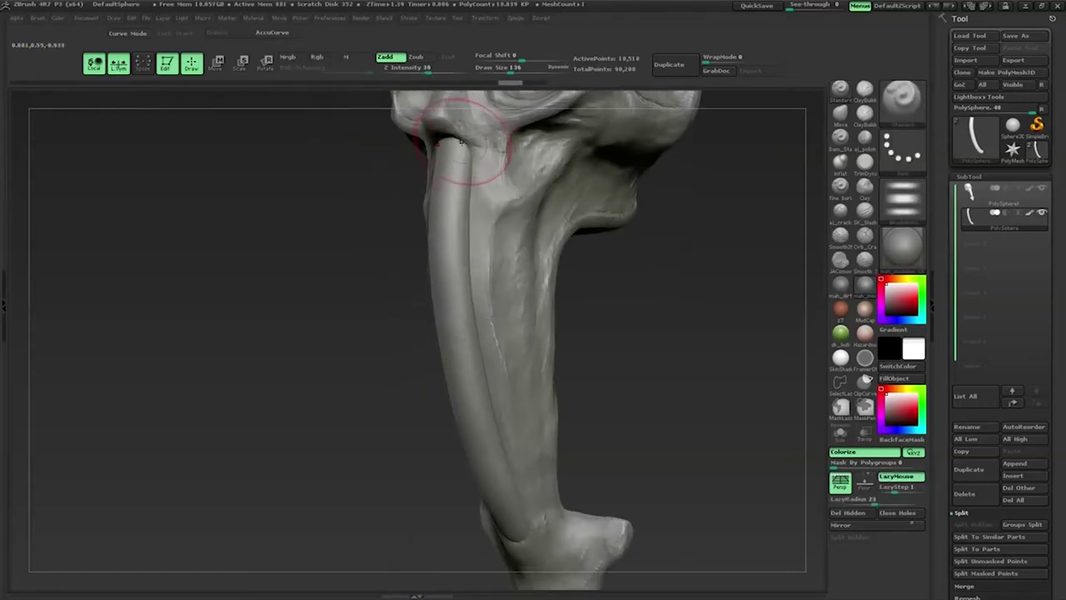
pyautogui.moveTo(460, 182); pyautogui.dragTo(452, 275)
pyautogui.hotkey('ctrl', 'z')
pyautogui.press('space')
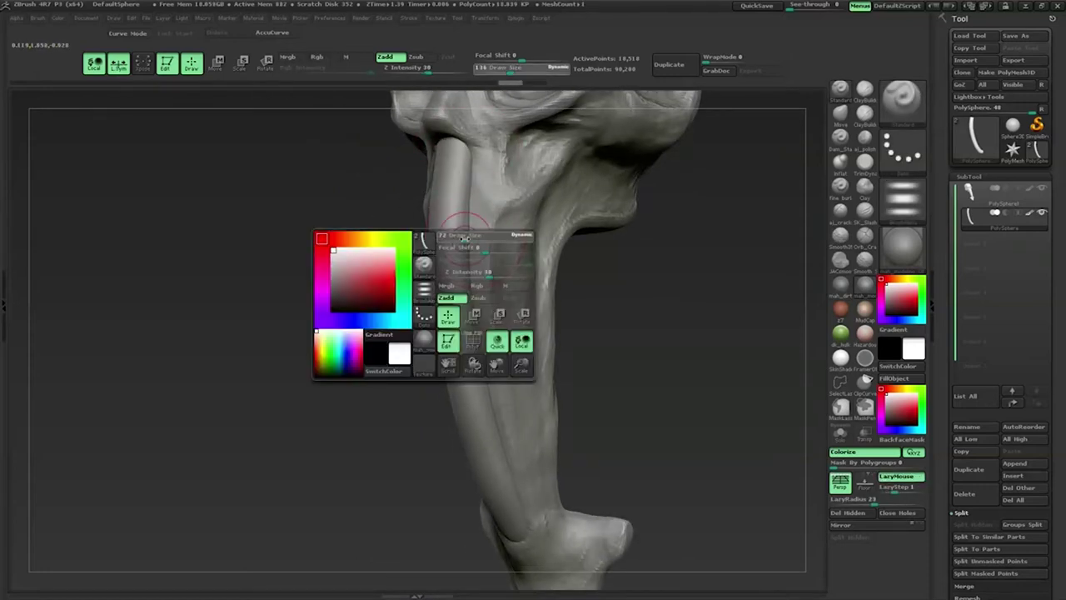
pyautogui.hotkey('ctrl', 'z')
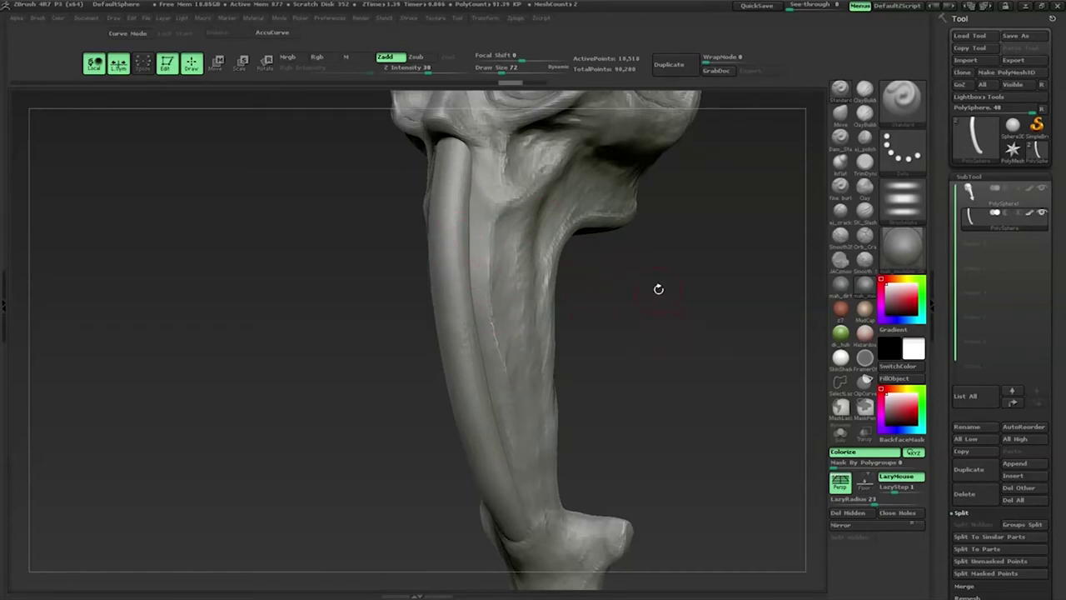
pyautogui.keyDown('shift'); pyautogui.moveTo(692, 279); pyautogui.dragTo(633, 279); pyautogui.keyUp('shift')
# Step: Pick Alpha 60, set LazyRadius 5 and LazyStep 0.25, and select the PolySphere1 subtool
pyautogui.click(902, 200)
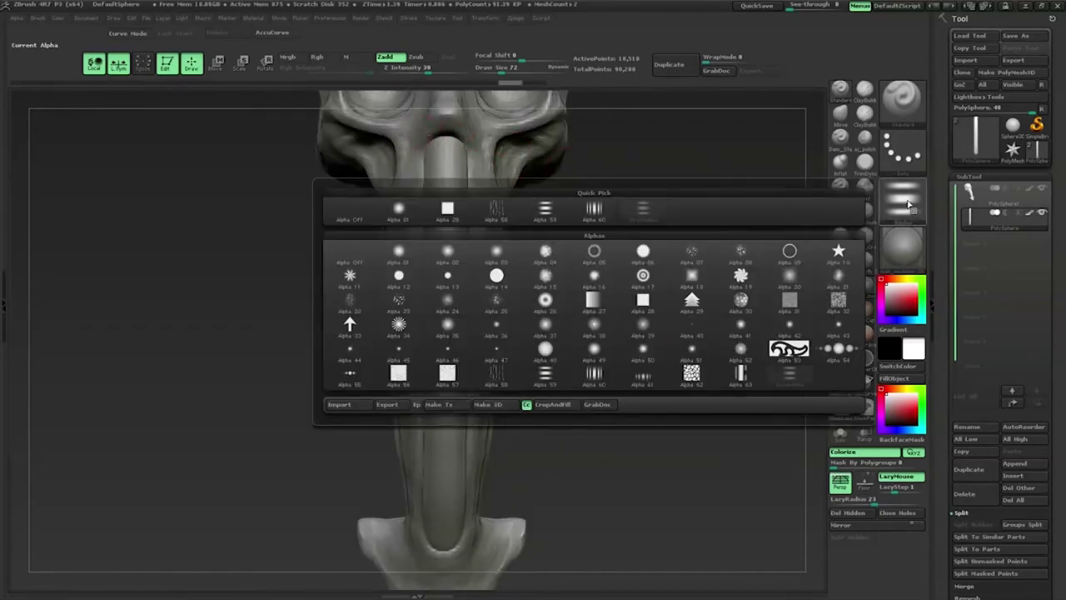
pyautogui.click(594, 385)
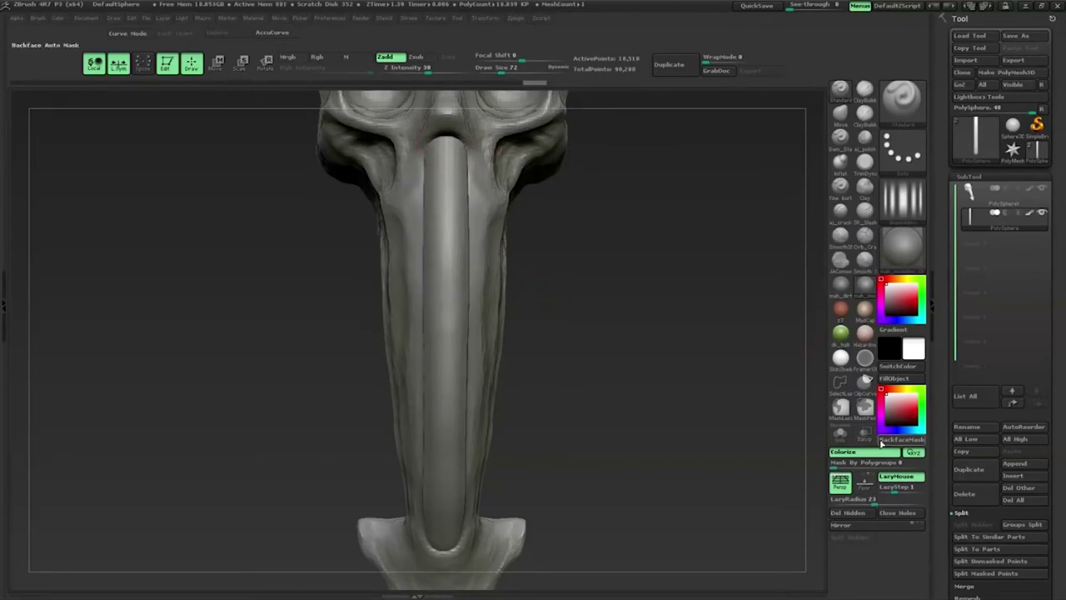
pyautogui.moveTo(874, 498); pyautogui.dragTo(837, 498)
pyautogui.moveTo(682, 333); pyautogui.dragTo(733, 299)
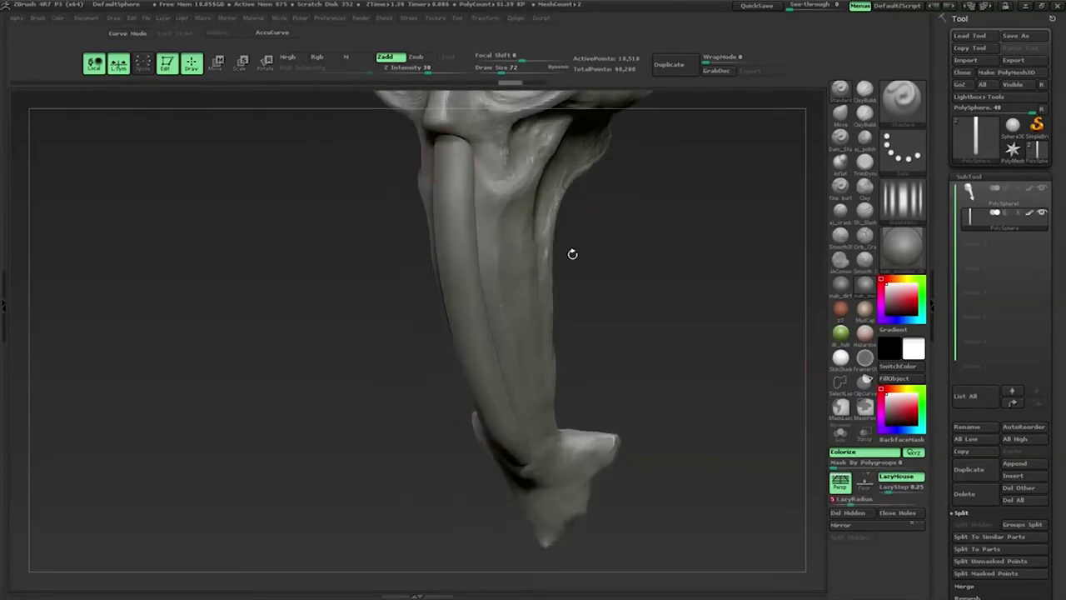
pyautogui.moveTo(433, 175)
pyautogui.mouseDown()
pyautogui.moveTo(466, 186)
pyautogui.moveTo(389, 270)
pyautogui.mouseUp()
pyautogui.press('space')
pyautogui.moveTo(476, 219)
pyautogui.keyDown('alt'); pyautogui.mouseDown()
pyautogui.moveTo(583, 281)
pyautogui.moveTo(587, 252)
pyautogui.moveTo(742, 194)
pyautogui.mouseUp(); pyautogui.keyUp('alt')
pyautogui.keyDown('alt'); pyautogui.click(542, 208); pyautogui.keyUp('alt')
pyautogui.press('space')
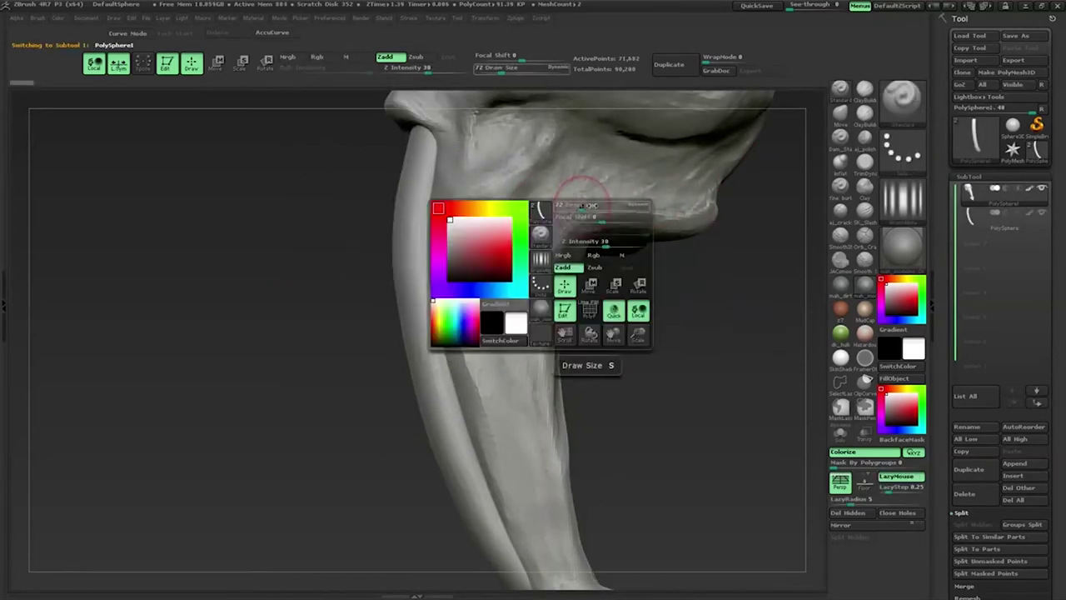
# Step: At brush size 140, carve creases and grooves down the right side of the bone shaft
pyautogui.moveTo(472, 195)
pyautogui.mouseDown()
pyautogui.moveTo(668, 275)
pyautogui.moveTo(633, 330)
pyautogui.moveTo(662, 298)
pyautogui.moveTo(466, 250)
pyautogui.moveTo(463, 319)
pyautogui.mouseUp()
pyautogui.press('space')
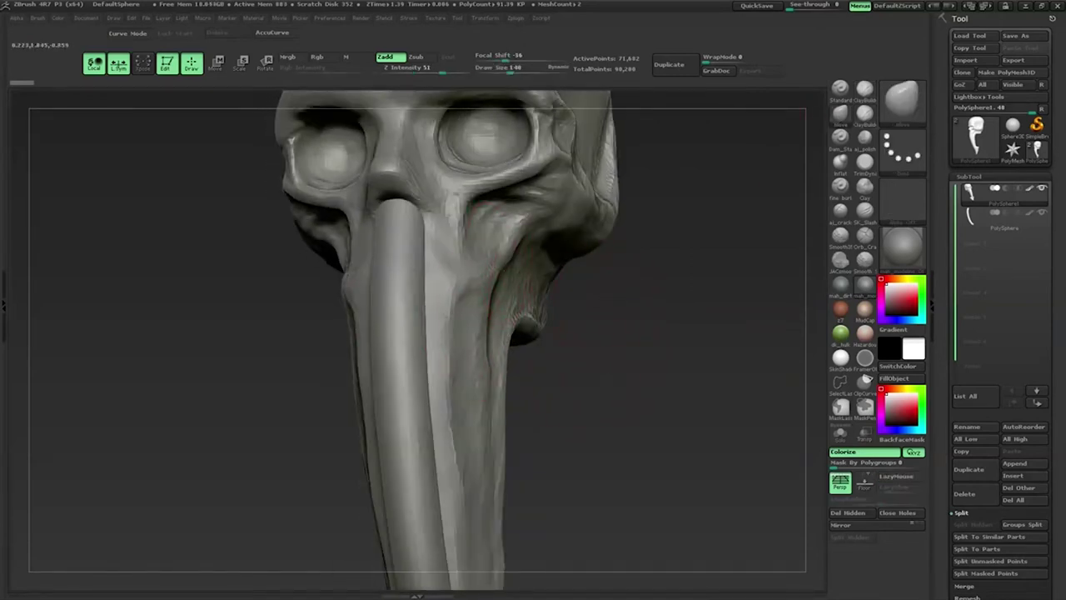
pyautogui.moveTo(439, 294); pyautogui.dragTo(441, 373)
pyautogui.moveTo(442, 320); pyautogui.dragTo(454, 433)
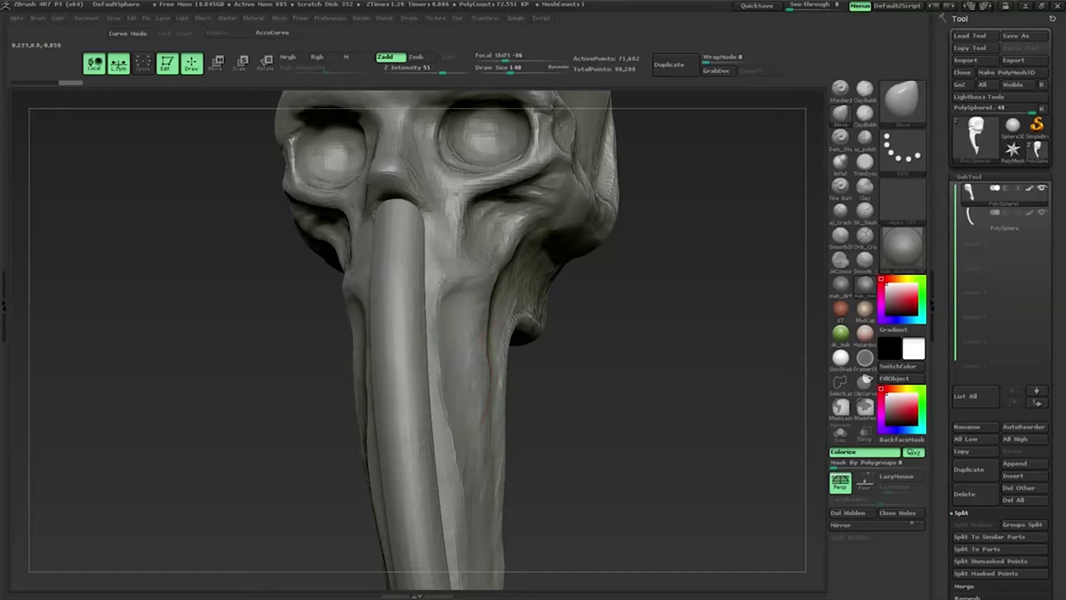
pyautogui.moveTo(593, 477); pyautogui.dragTo(523, 299)
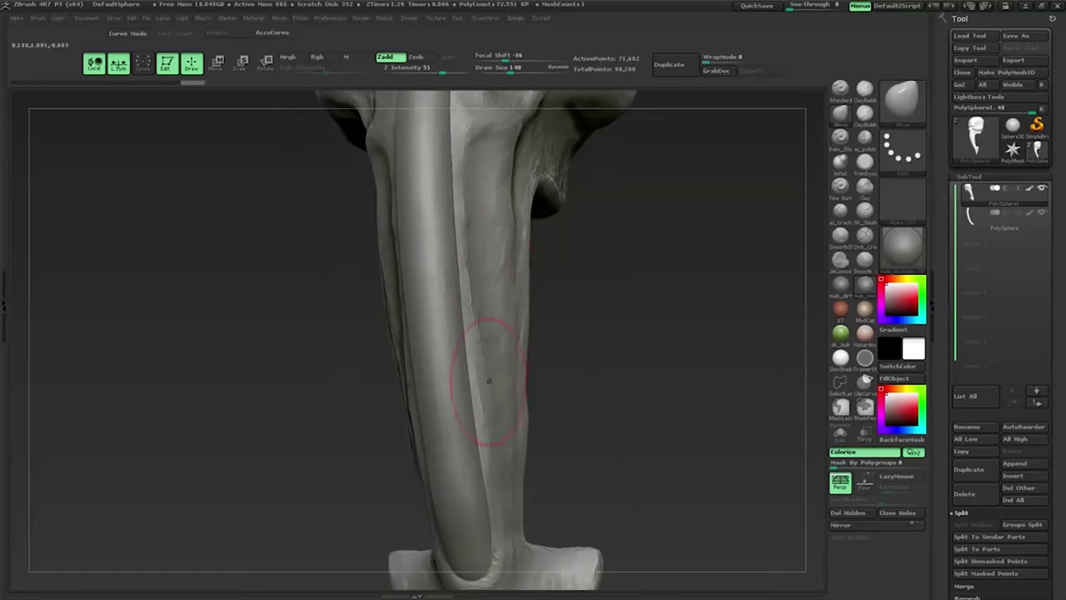
pyautogui.moveTo(483, 352); pyautogui.dragTo(501, 451)
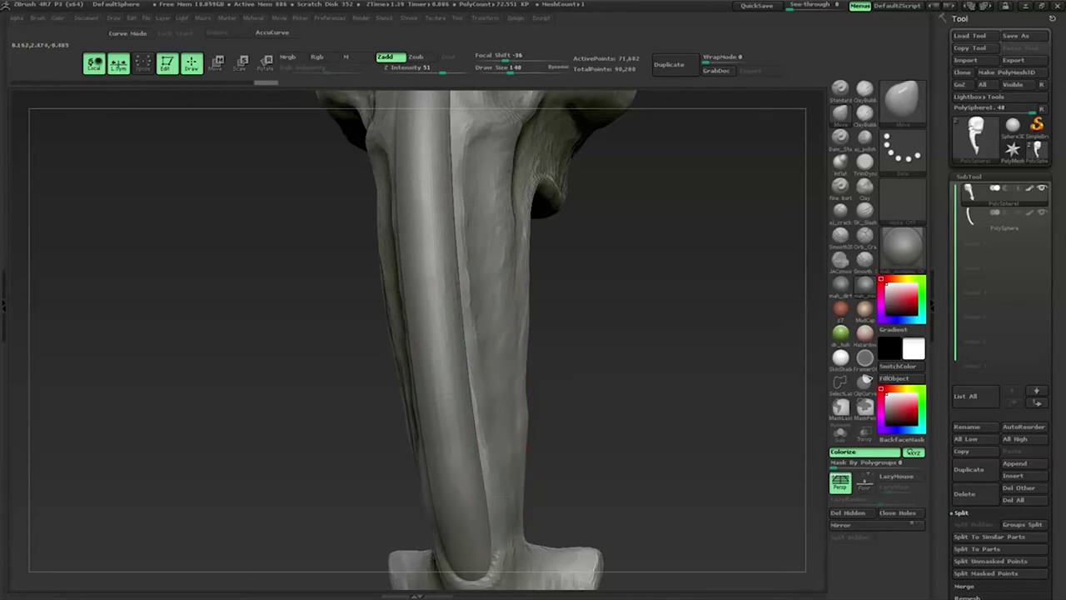
pyautogui.moveTo(595, 341)
pyautogui.keyDown('shift'); pyautogui.mouseDown()
pyautogui.moveTo(588, 412)
pyautogui.moveTo(560, 404)
pyautogui.moveTo(580, 356)
pyautogui.moveTo(575, 336)
pyautogui.moveTo(590, 391)
pyautogui.moveTo(716, 209)
pyautogui.moveTo(688, 268)
pyautogui.moveTo(452, 333)
pyautogui.mouseUp(); pyautogui.keyUp('shift')
pyautogui.press('space')
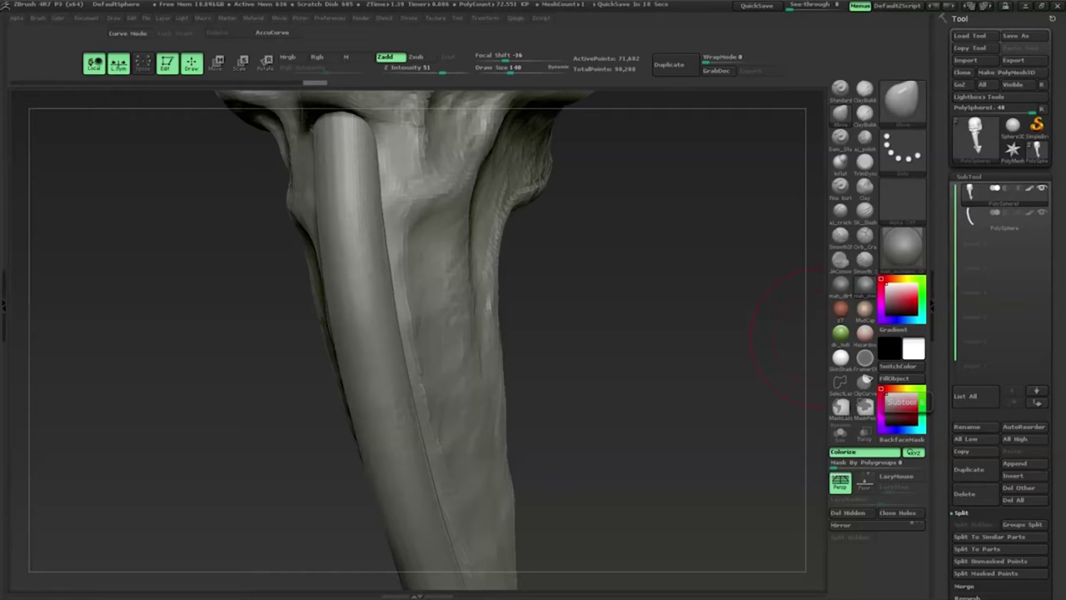
pyautogui.moveTo(791, 337)
pyautogui.mouseDown()
pyautogui.moveTo(592, 338)
pyautogui.moveTo(519, 307)
pyautogui.moveTo(597, 299)
pyautogui.mouseUp()
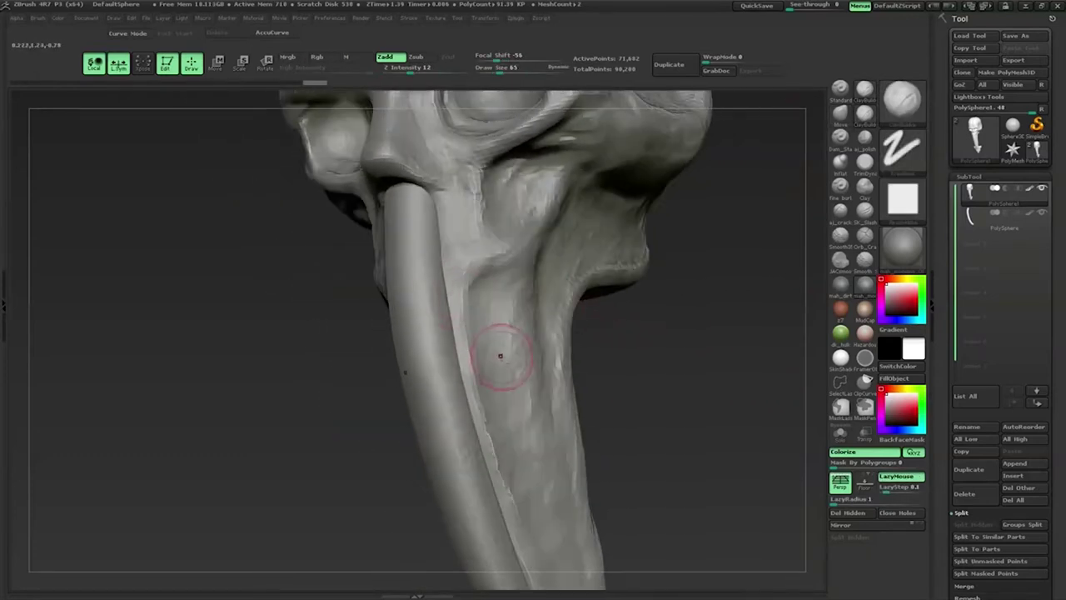
# Step: Deepen and refine the groove beside the snout tube with several strokes along the snout
pyautogui.moveTo(500, 352); pyautogui.dragTo(592, 283)
pyautogui.moveTo(522, 331); pyautogui.dragTo(459, 374)
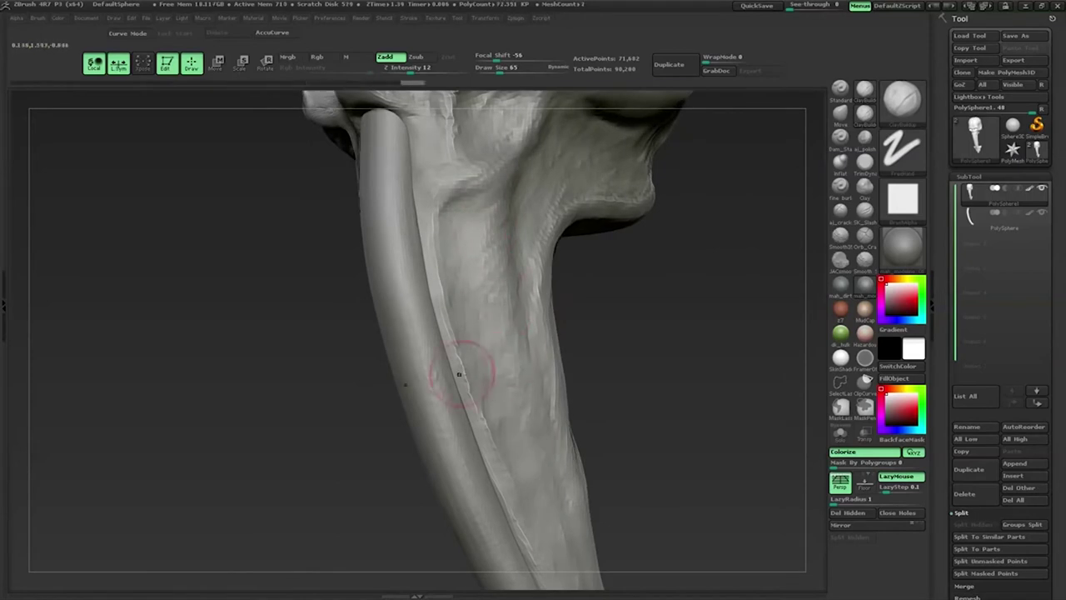
pyautogui.moveTo(448, 192); pyautogui.dragTo(471, 218)
pyautogui.moveTo(453, 166); pyautogui.dragTo(431, 241)
pyautogui.moveTo(450, 181)
pyautogui.mouseDown()
pyautogui.moveTo(460, 200)
pyautogui.moveTo(438, 251)
pyautogui.mouseUp()
pyautogui.moveTo(666, 299); pyautogui.dragTo(607, 280)
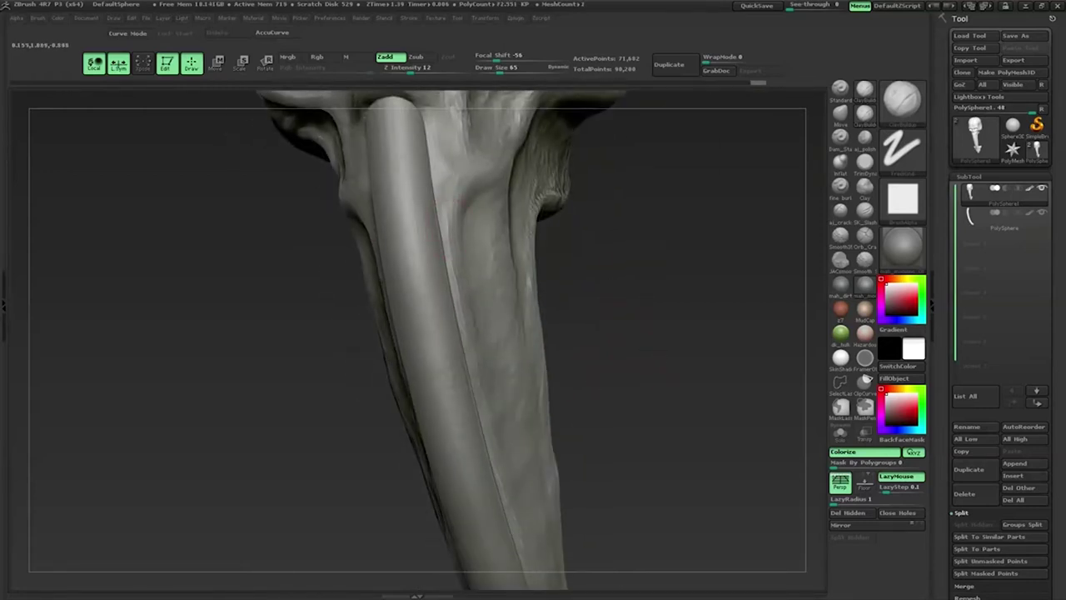
# Step: Step back and forth through undo/redo history, rotating the skull to compare groove versions
pyautogui.hotkey('ctrl', 'z')
pyautogui.hotkey('ctrl', 'shift', 'z')
pyautogui.hotkey('ctrl', 'shift', 'z')
pyautogui.hotkey('ctrl', 'shift', 'z')
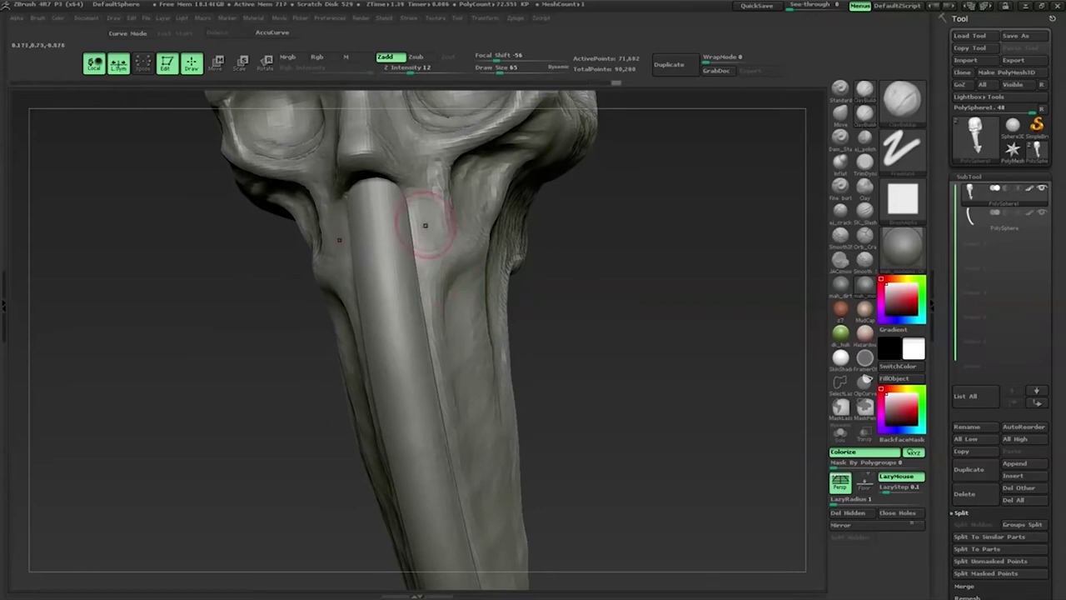
pyautogui.hotkey('ctrl', 'shift', 'z')
pyautogui.hotkey('ctrl', 'shift', 'z')
pyautogui.hotkey('ctrl', 'shift', 'z')
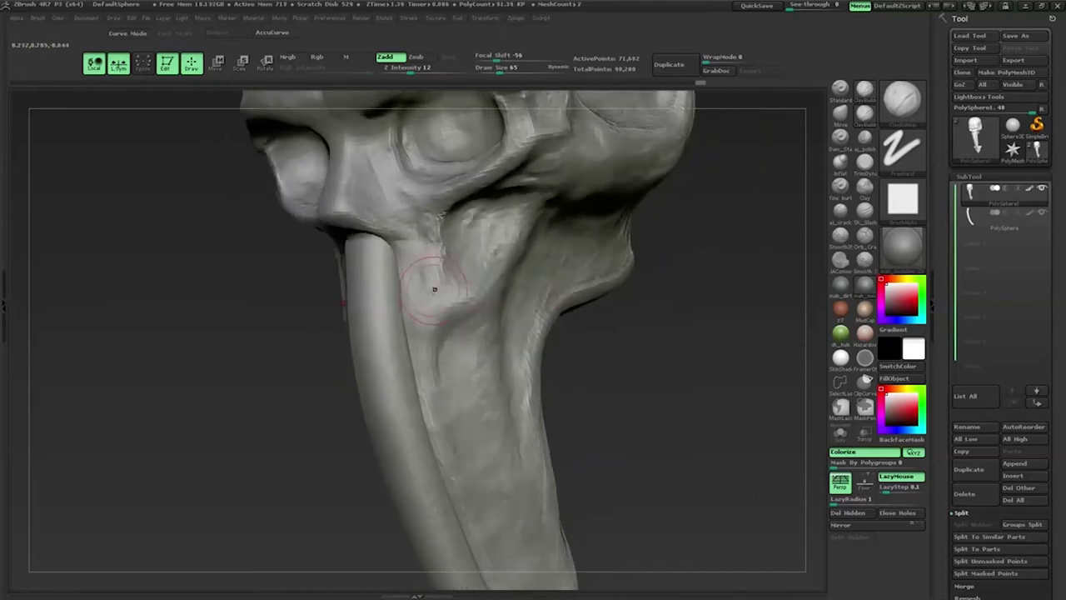
pyautogui.hotkey('ctrl', 'shift', 'z')
pyautogui.hotkey('ctrl', 'shift', 'z')
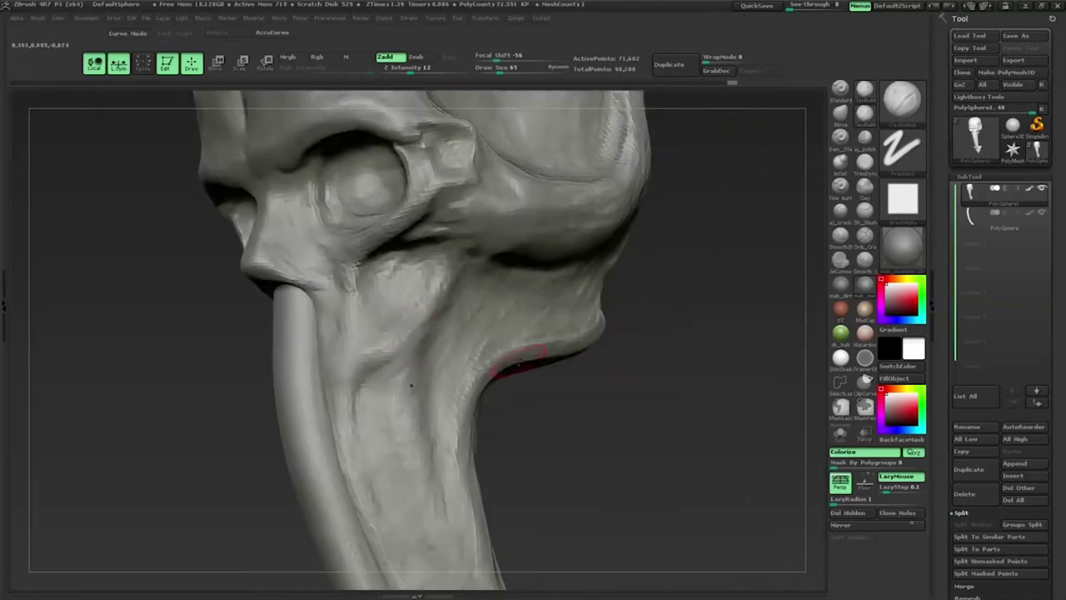
pyautogui.hotkey('ctrl', 'shift', 'z')
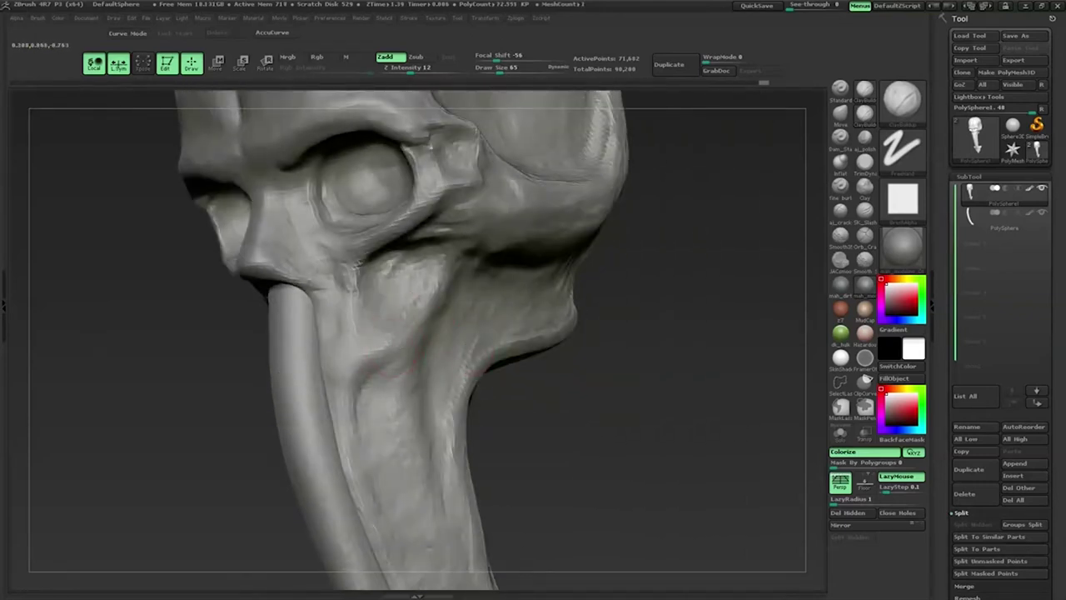
pyautogui.hotkey('ctrl', 'z')
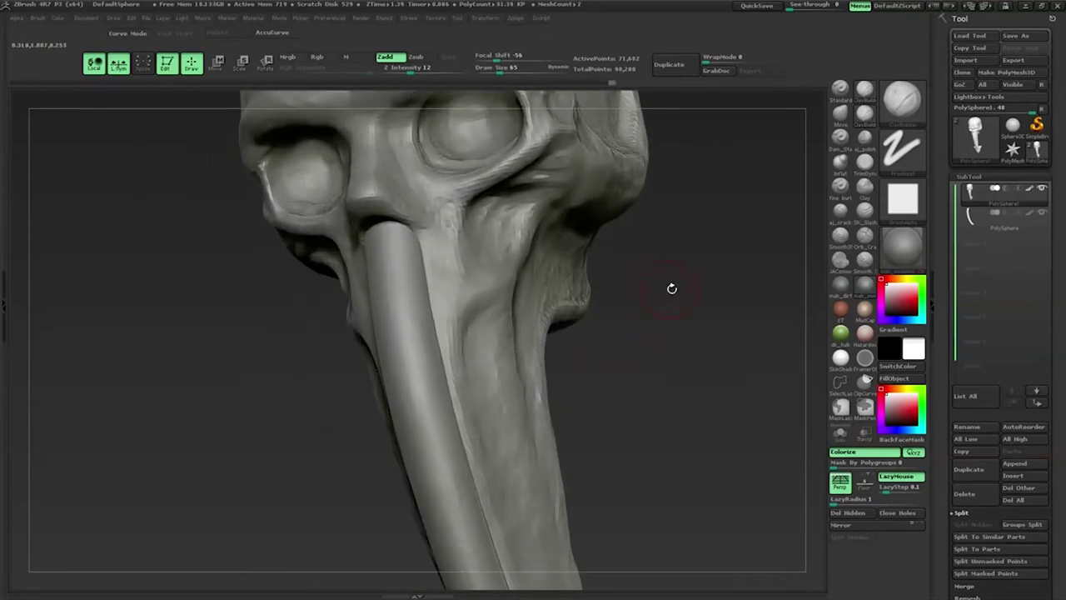
pyautogui.hotkey('ctrl', 'z')
pyautogui.moveTo(688, 252); pyautogui.dragTo(424, 256)
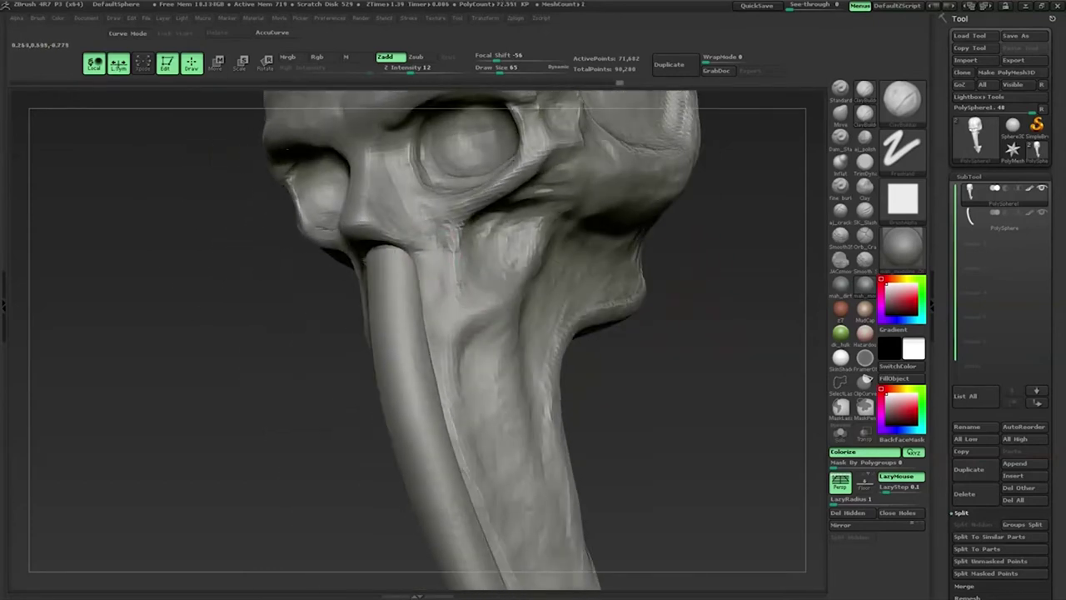
pyautogui.hotkey('ctrl', 'shift', 'z')
pyautogui.hotkey('ctrl', 'shift', 'z')
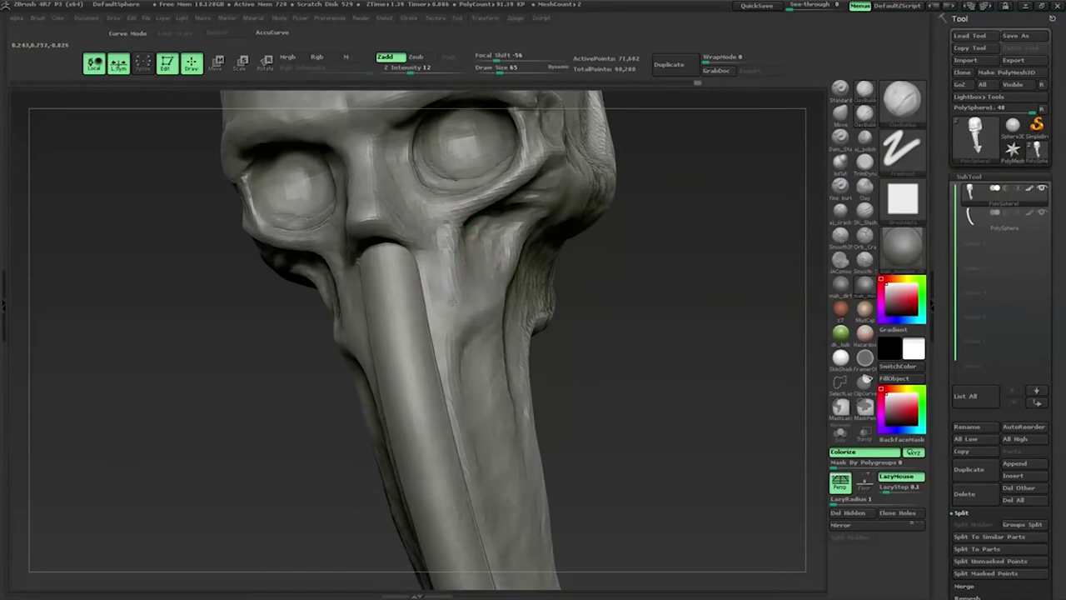
pyautogui.hotkey('ctrl', 'shift', 'z')
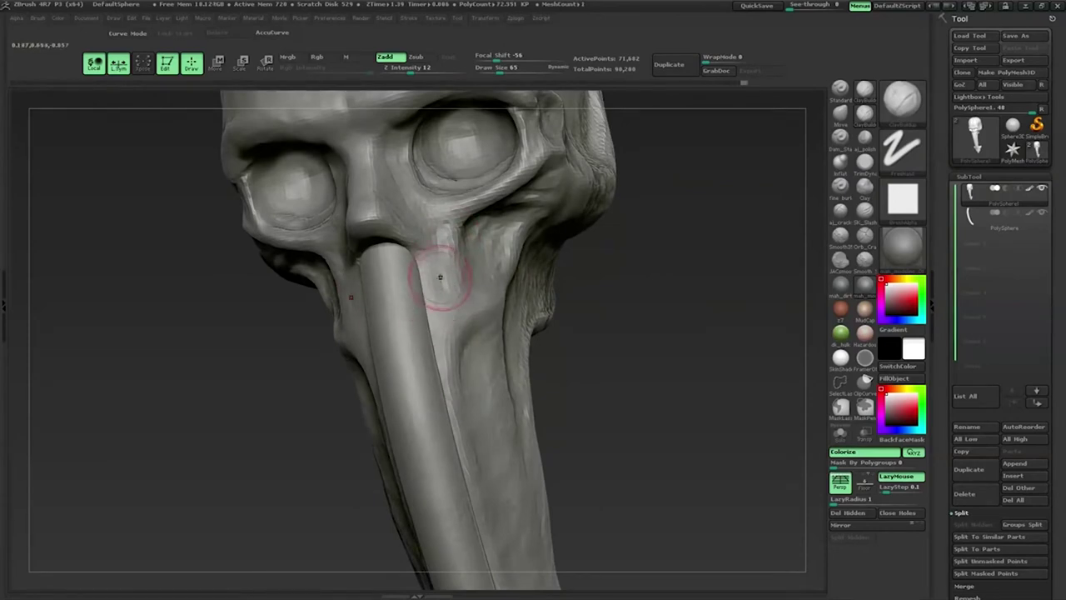
pyautogui.hotkey('ctrl', 'z')
pyautogui.hotkey('ctrl', 'z')
pyautogui.hotkey('ctrl', 'z')
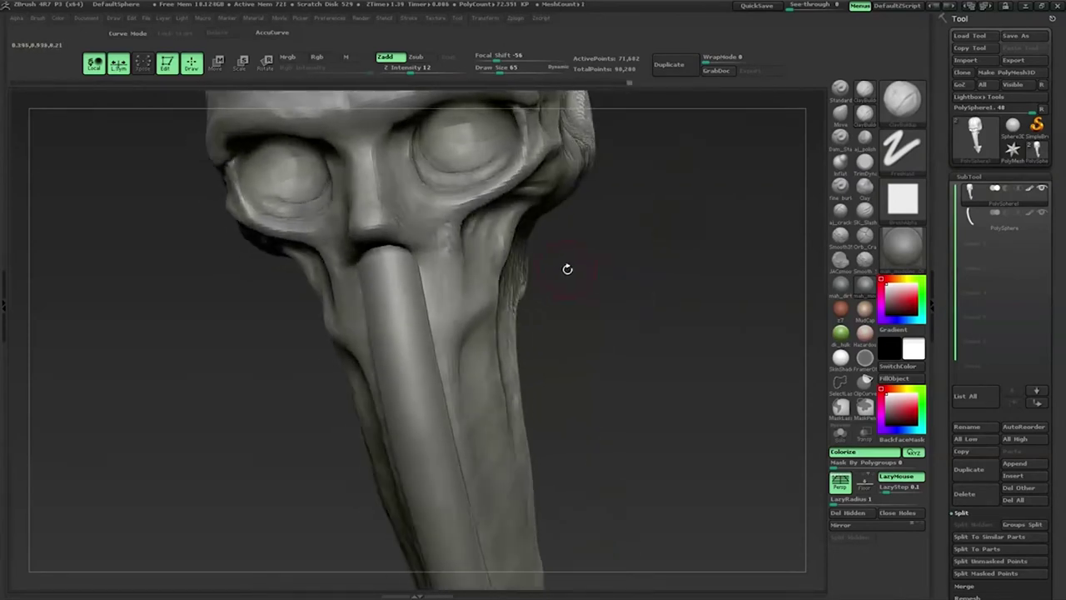
pyautogui.press('[')
pyautogui.press('[')
pyautogui.hotkey('ctrl', 'shift', 'z')
pyautogui.moveTo(550, 269); pyautogui.dragTo(423, 267)
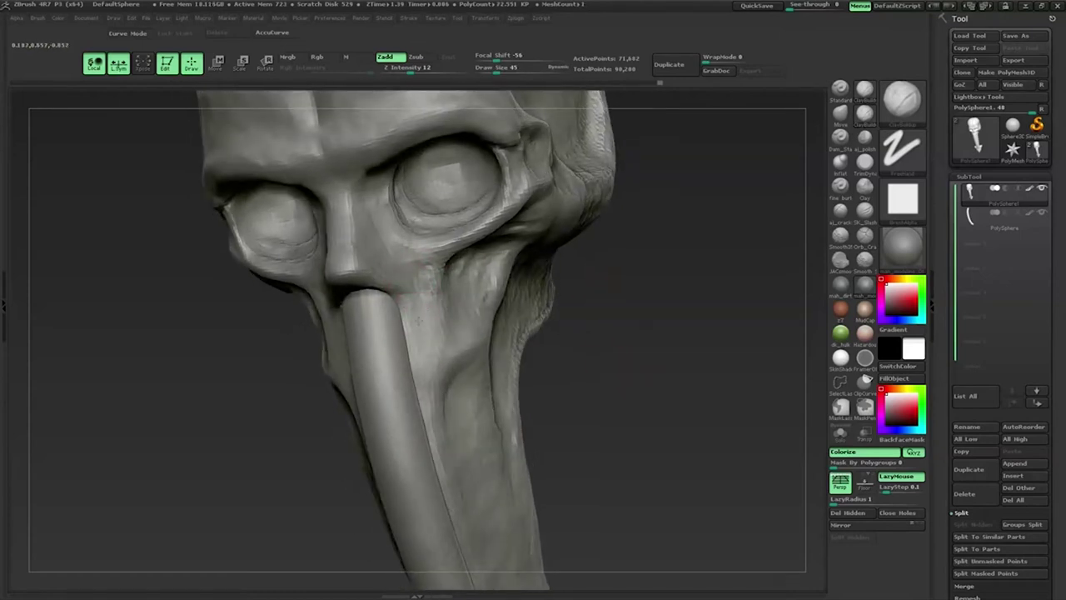
pyautogui.hotkey('ctrl', 'z')
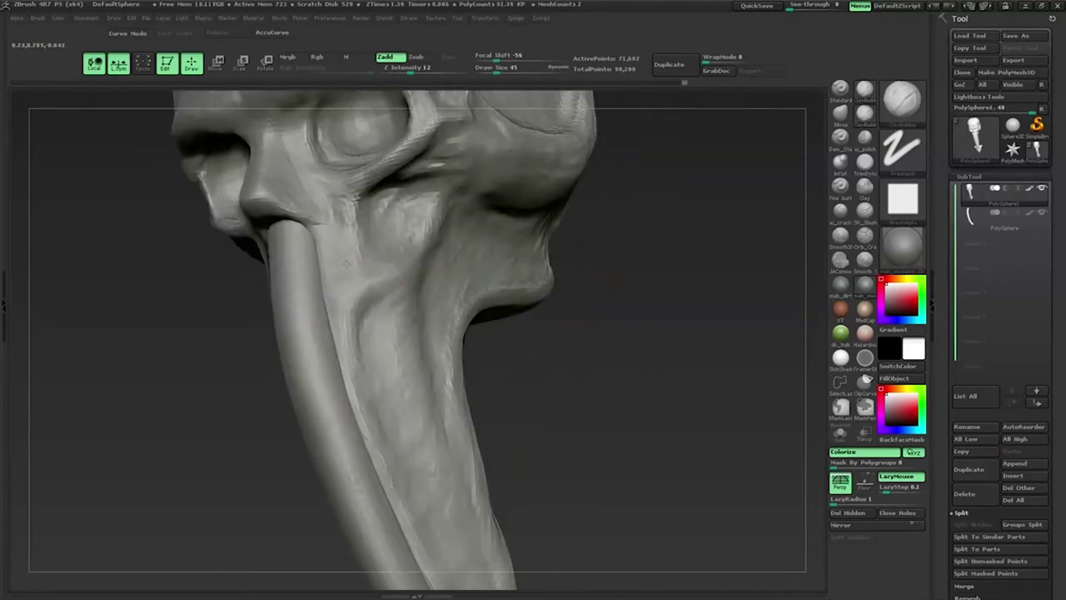
pyautogui.moveTo(340, 281); pyautogui.dragTo(575, 385)
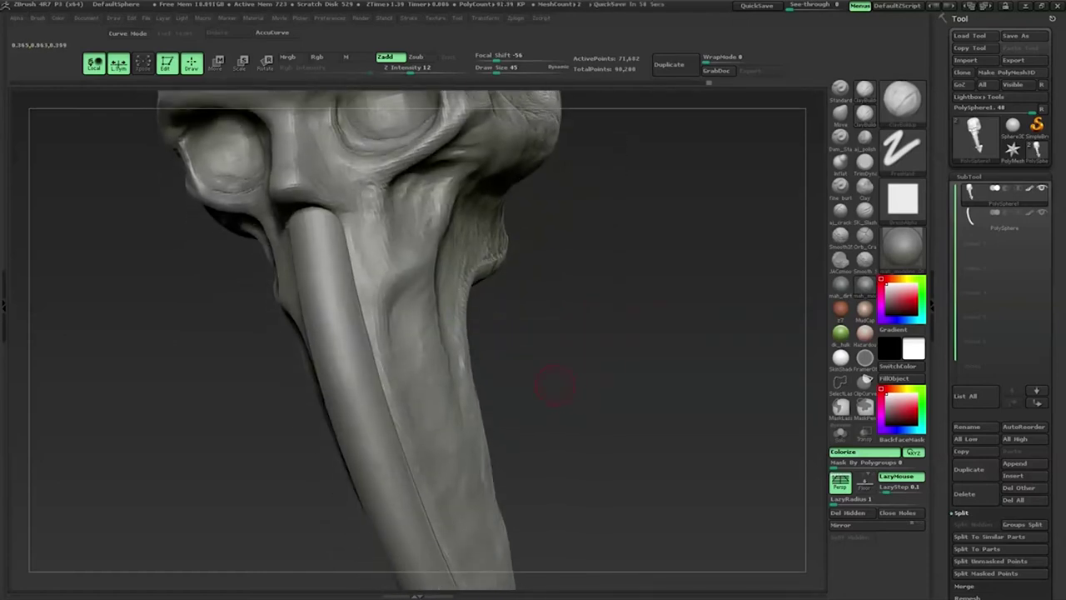
pyautogui.moveTo(532, 335); pyautogui.dragTo(381, 226)
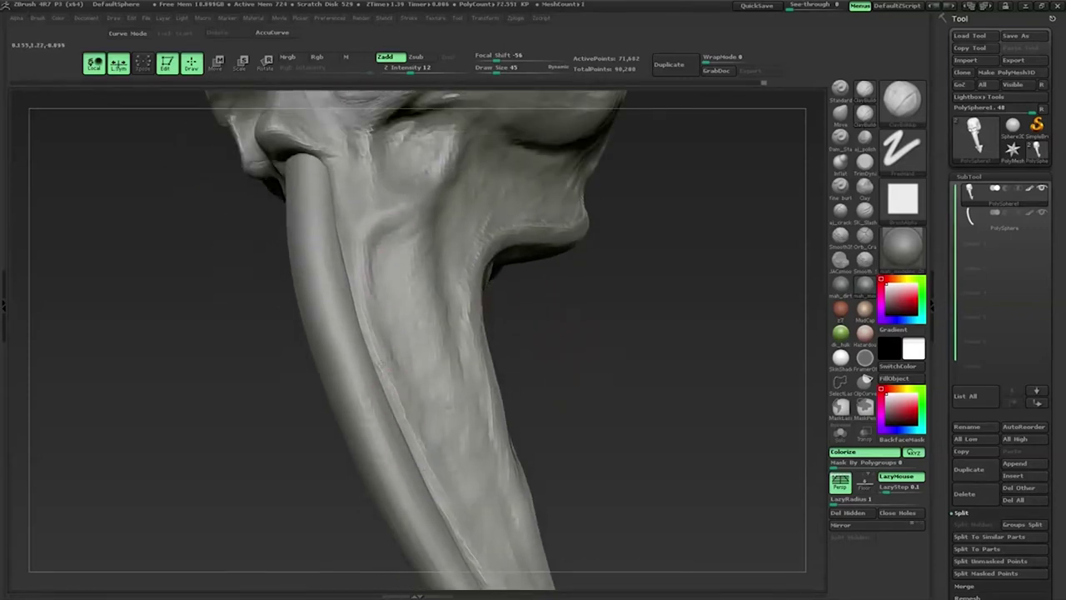
pyautogui.moveTo(309, 209)
pyautogui.mouseDown()
pyautogui.moveTo(464, 279)
pyautogui.moveTo(352, 345)
pyautogui.mouseUp()
pyautogui.moveTo(541, 466)
pyautogui.mouseDown()
pyautogui.moveTo(521, 355)
pyautogui.moveTo(388, 428)
pyautogui.moveTo(349, 391)
pyautogui.mouseUp()
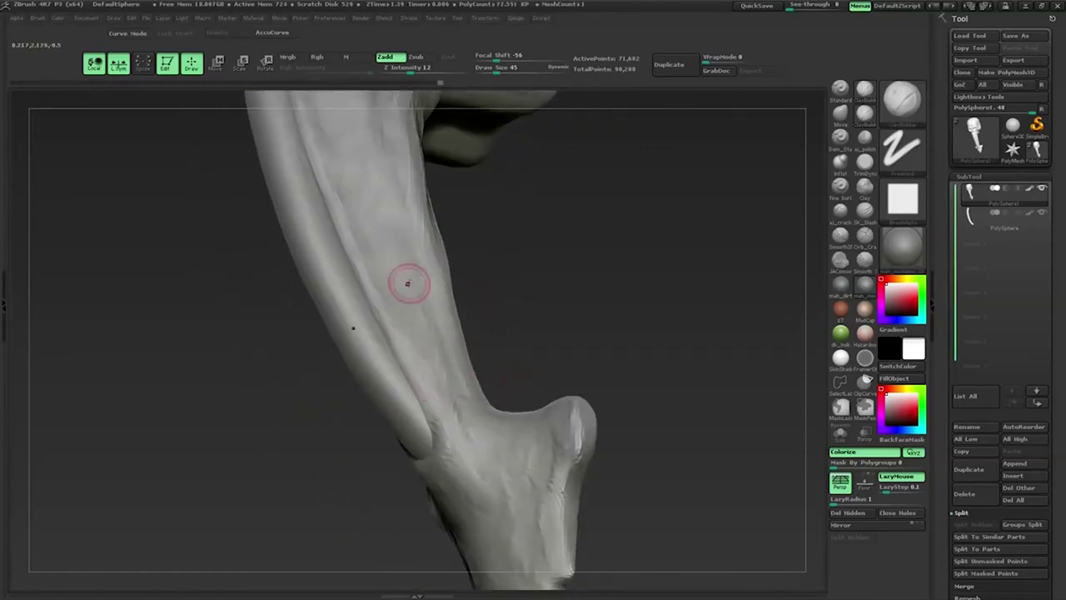
pyautogui.moveTo(417, 348); pyautogui.dragTo(448, 446)
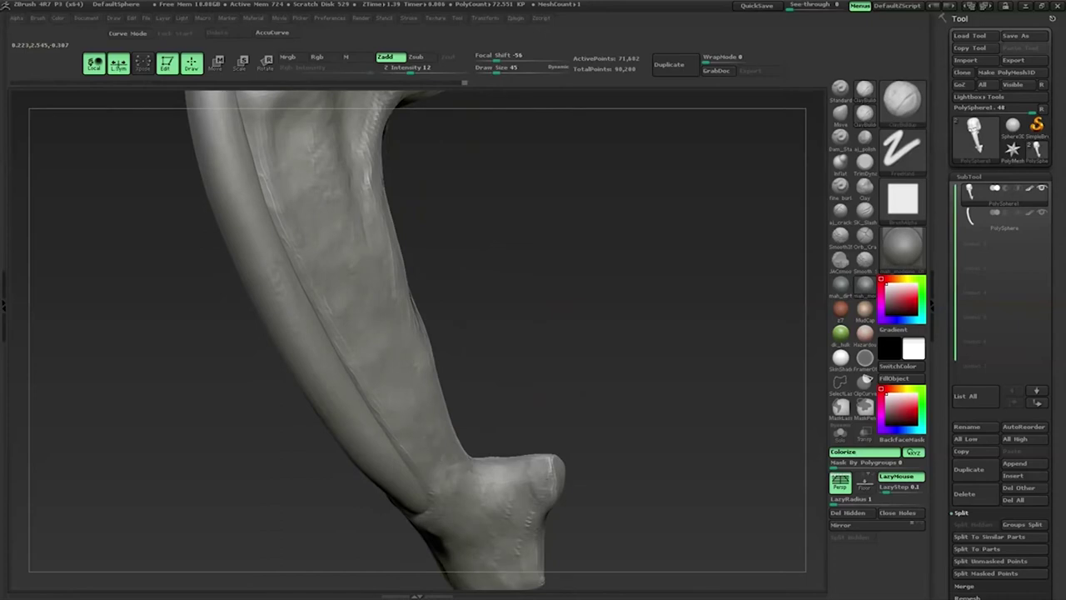
pyautogui.moveTo(424, 381); pyautogui.dragTo(410, 372)
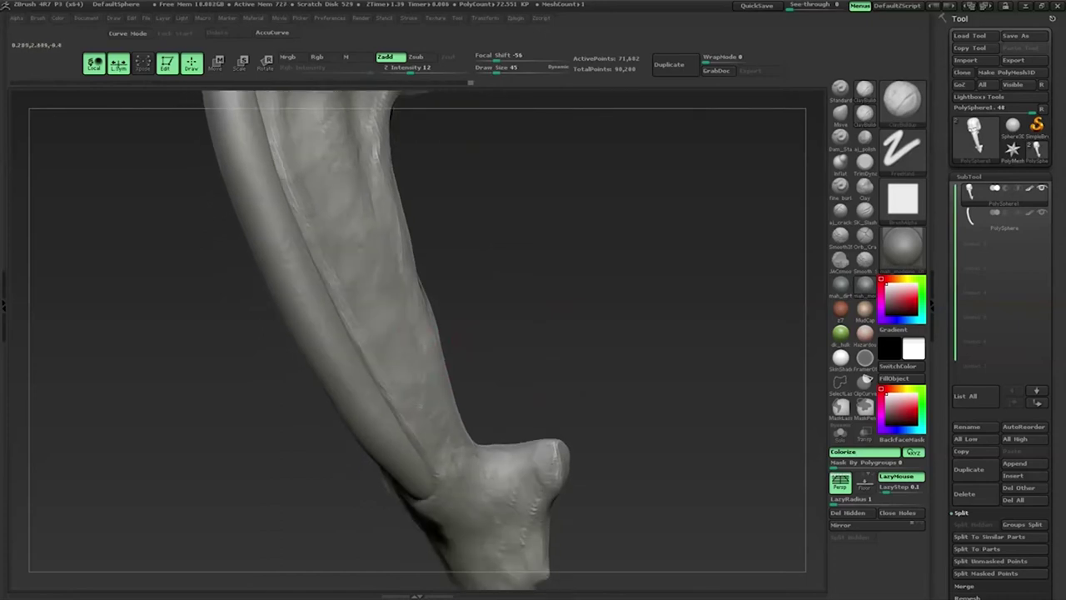
pyautogui.moveTo(460, 417)
pyautogui.mouseDown()
pyautogui.moveTo(409, 380)
pyautogui.moveTo(585, 270)
pyautogui.moveTo(588, 247)
pyautogui.moveTo(469, 321)
pyautogui.mouseUp()
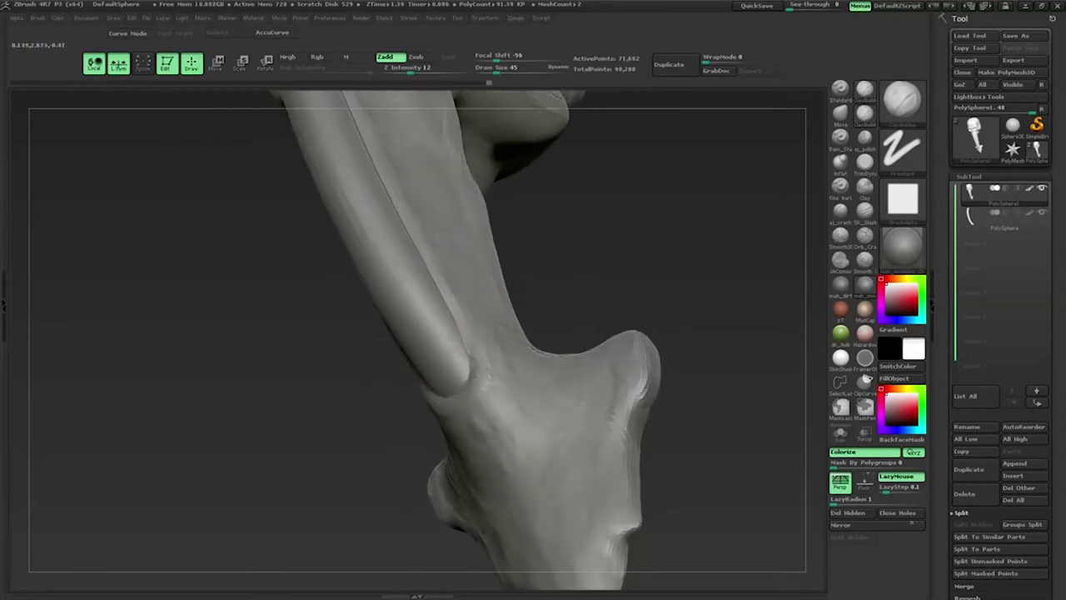
pyautogui.moveTo(588, 291)
pyautogui.mouseDown()
pyautogui.moveTo(559, 309)
pyautogui.moveTo(499, 275)
pyautogui.mouseUp()
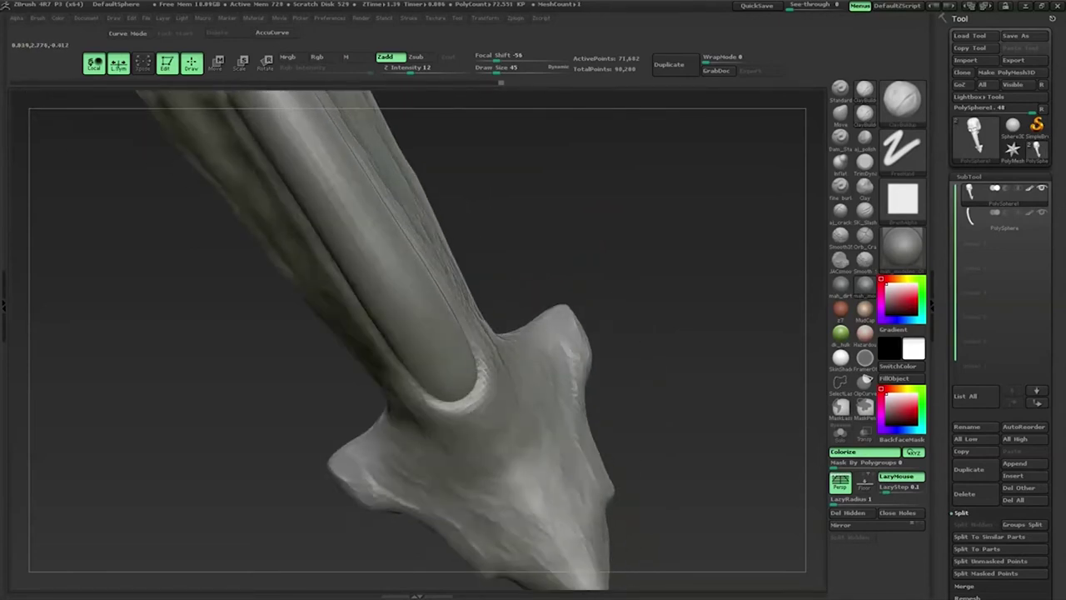
pyautogui.moveTo(542, 286)
pyautogui.mouseDown()
pyautogui.moveTo(474, 323)
pyautogui.moveTo(573, 328)
pyautogui.moveTo(557, 433)
pyautogui.mouseUp()
pyautogui.moveTo(648, 298); pyautogui.dragTo(691, 308)
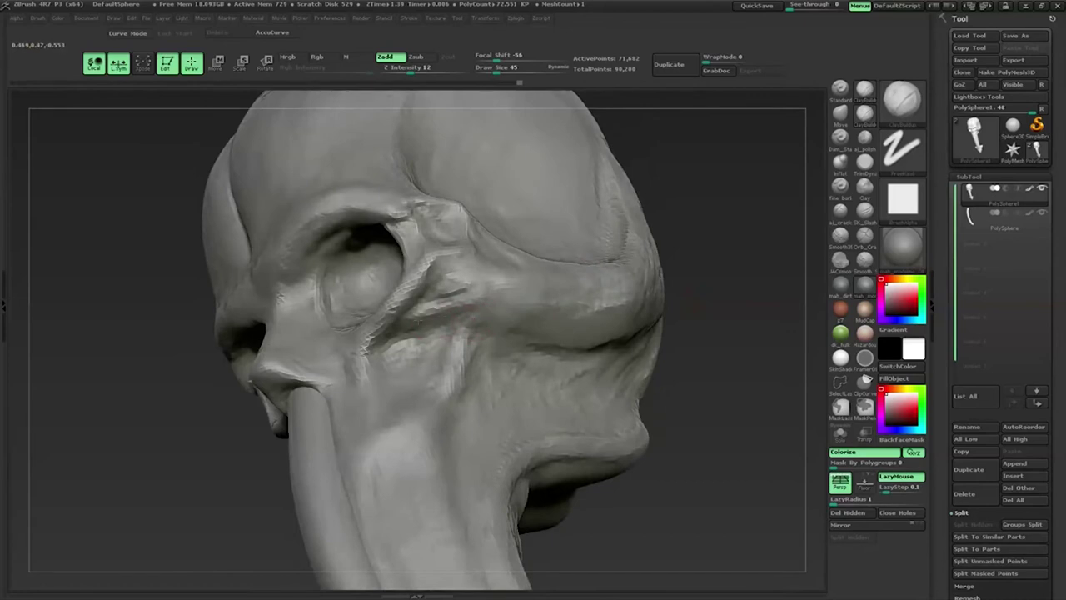
# Step: Orbit around the cranium, brow ridge and eye socket to inspect them, then call up the brush popup
pyautogui.moveTo(503, 295)
pyautogui.mouseDown()
pyautogui.moveTo(436, 309)
pyautogui.moveTo(700, 295)
pyautogui.moveTo(533, 304)
pyautogui.mouseUp()
pyautogui.moveTo(676, 262)
pyautogui.mouseDown()
pyautogui.moveTo(428, 369)
pyautogui.moveTo(688, 305)
pyautogui.moveTo(416, 376)
pyautogui.mouseUp()
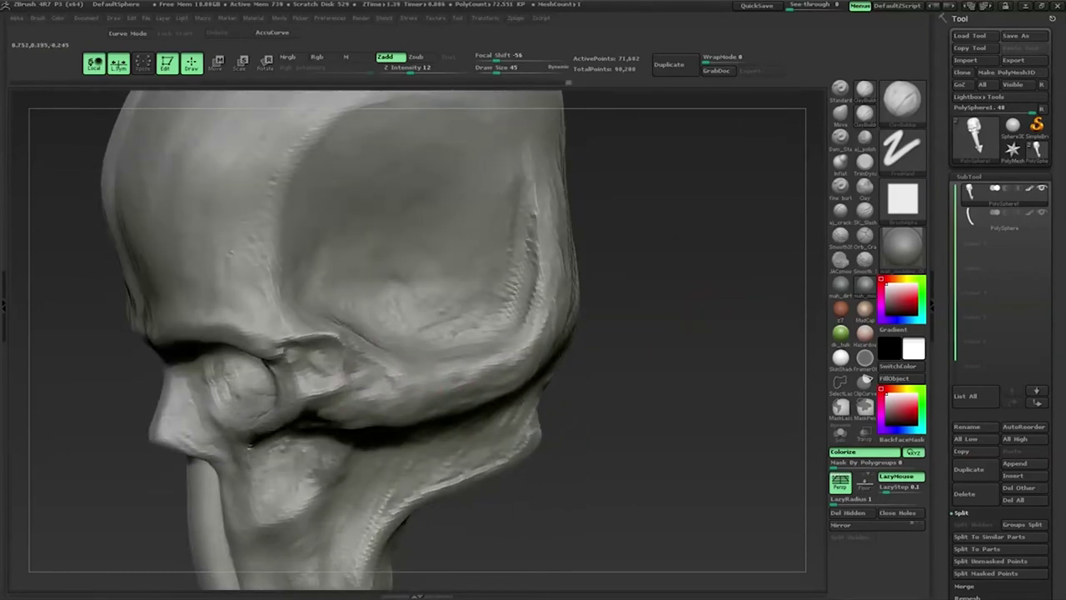
pyautogui.moveTo(651, 346); pyautogui.dragTo(323, 434)
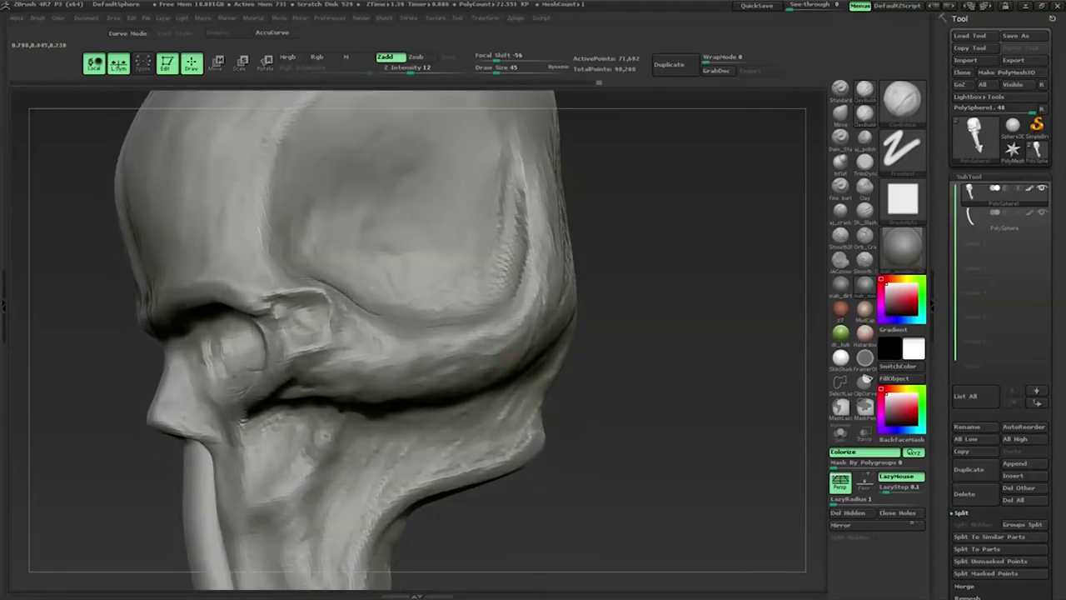
pyautogui.moveTo(592, 367)
pyautogui.mouseDown()
pyautogui.moveTo(508, 410)
pyautogui.moveTo(499, 358)
pyautogui.mouseUp()
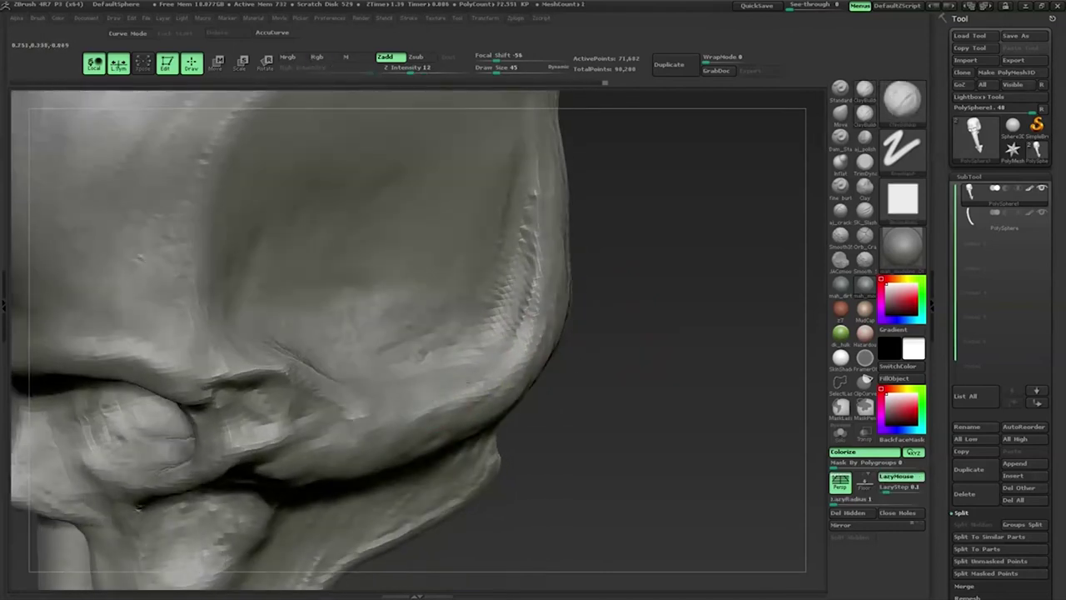
pyautogui.moveTo(539, 373); pyautogui.dragTo(466, 400)
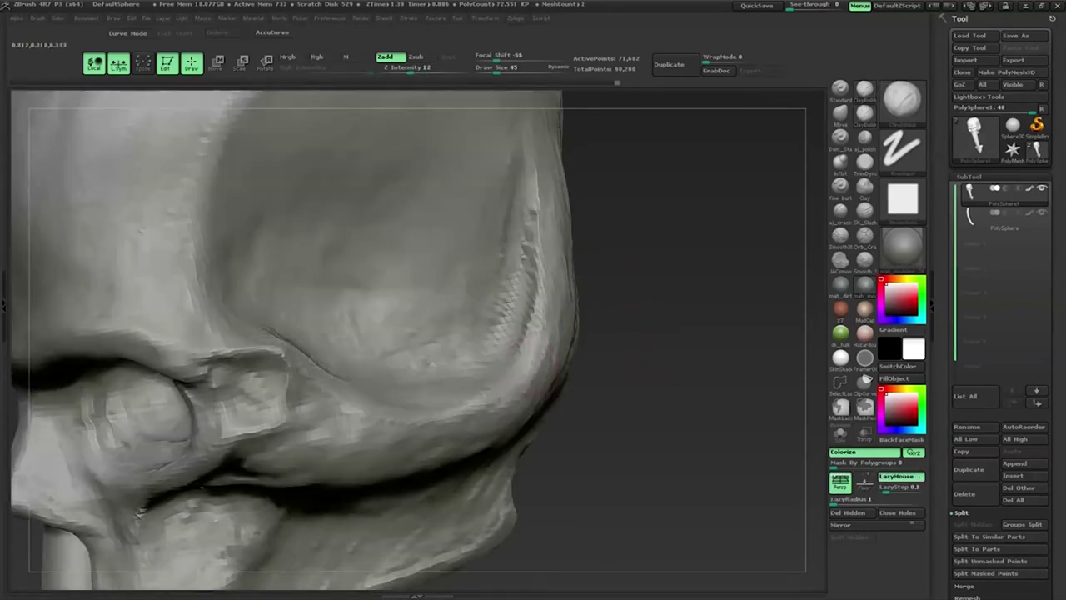
pyautogui.moveTo(392, 423); pyautogui.dragTo(503, 407)
pyautogui.moveTo(661, 375)
pyautogui.keyDown('alt'); pyautogui.mouseDown()
pyautogui.moveTo(657, 345)
pyautogui.moveTo(508, 360)
pyautogui.mouseUp(); pyautogui.keyUp('alt')
pyautogui.moveTo(646, 321); pyautogui.dragTo(535, 310)
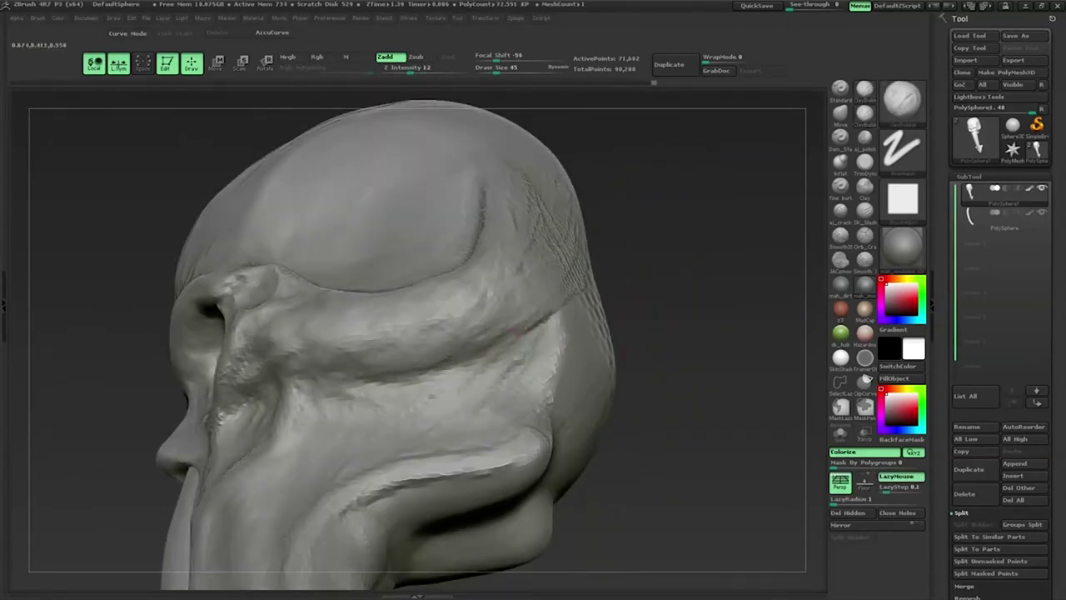
pyautogui.moveTo(658, 306)
pyautogui.mouseDown()
pyautogui.moveTo(497, 397)
pyautogui.moveTo(446, 398)
pyautogui.moveTo(508, 358)
pyautogui.mouseUp()
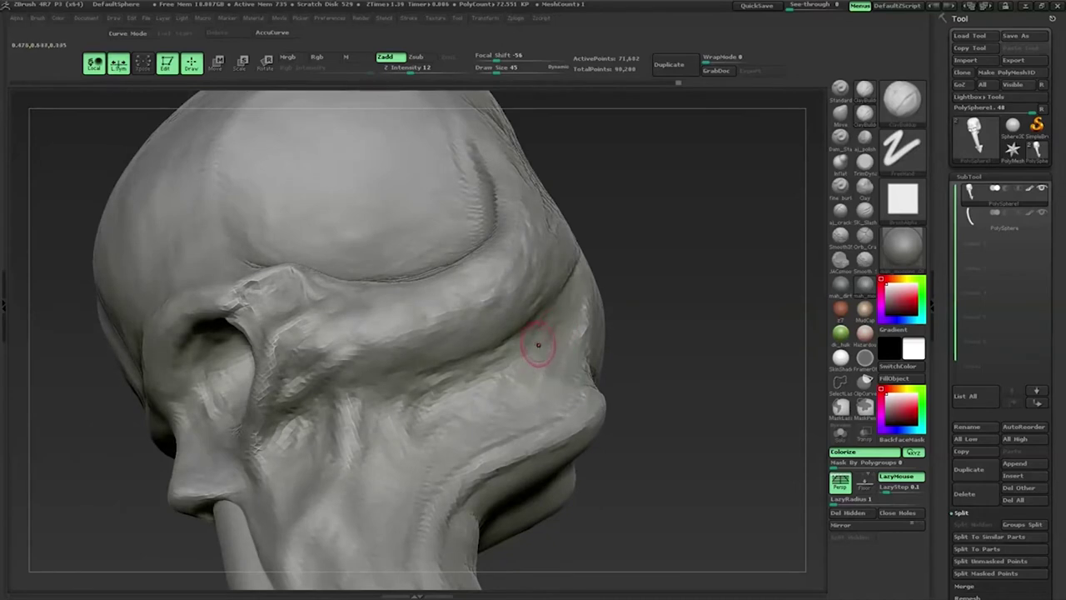
pyautogui.moveTo(532, 327); pyautogui.dragTo(592, 341)
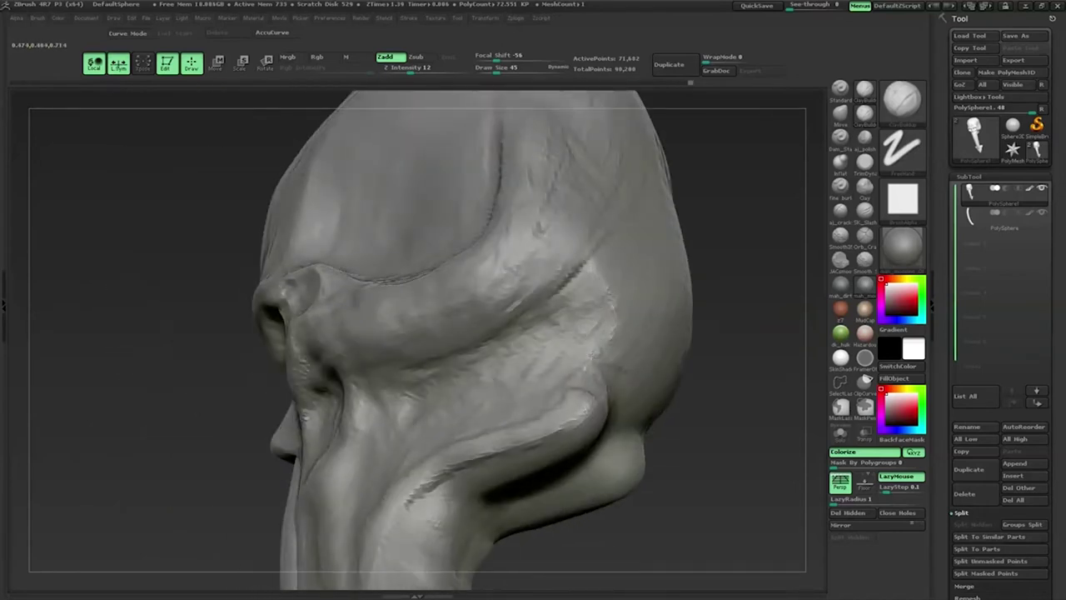
pyautogui.moveTo(591, 353)
pyautogui.mouseDown()
pyautogui.moveTo(576, 392)
pyautogui.moveTo(638, 341)
pyautogui.moveTo(667, 269)
pyautogui.moveTo(508, 338)
pyautogui.mouseUp()
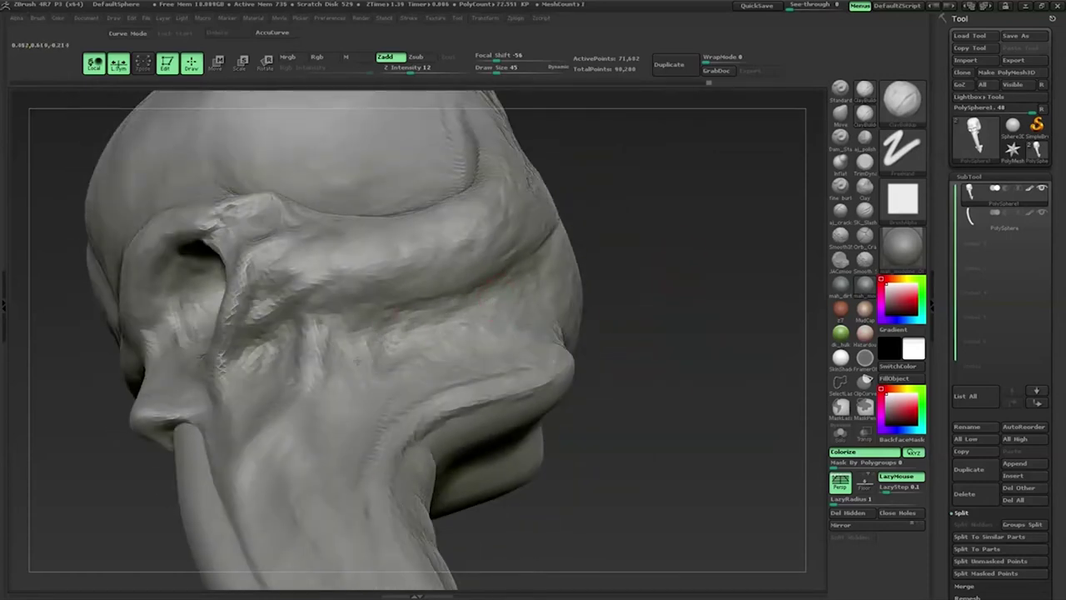
pyautogui.moveTo(599, 317)
pyautogui.mouseDown()
pyautogui.moveTo(664, 262)
pyautogui.moveTo(669, 285)
pyautogui.moveTo(583, 350)
pyautogui.mouseUp()
pyautogui.rightClick(479, 375)
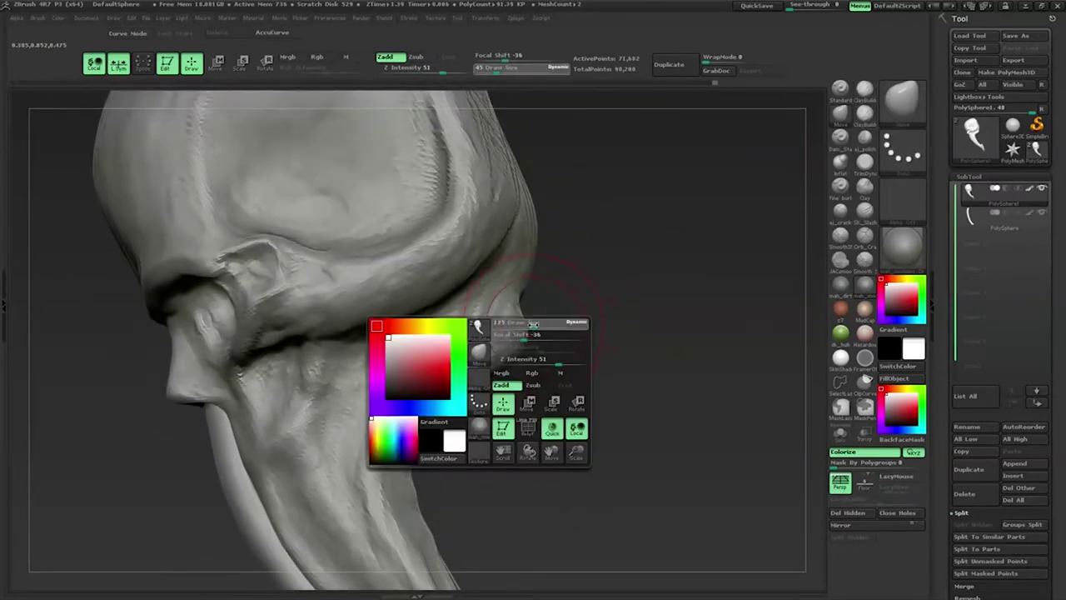
# Step: Orbit to a low side view of the jaw and select ClayBuildup with LazyMouse, size 42, Z Intensity 12
pyautogui.moveTo(528, 268)
pyautogui.mouseDown()
pyautogui.moveTo(552, 276)
pyautogui.moveTo(537, 306)
pyautogui.moveTo(606, 295)
pyautogui.moveTo(564, 315)
pyautogui.moveTo(539, 287)
pyautogui.mouseUp()
pyautogui.moveTo(612, 302)
pyautogui.mouseDown()
pyautogui.moveTo(517, 342)
pyautogui.moveTo(572, 333)
pyautogui.moveTo(492, 357)
pyautogui.moveTo(662, 340)
pyautogui.moveTo(575, 283)
pyautogui.mouseUp()
pyautogui.moveTo(637, 295)
pyautogui.mouseDown()
pyautogui.moveTo(633, 302)
pyautogui.moveTo(706, 309)
pyautogui.moveTo(547, 322)
pyautogui.moveTo(664, 316)
pyautogui.moveTo(523, 309)
pyautogui.mouseUp()
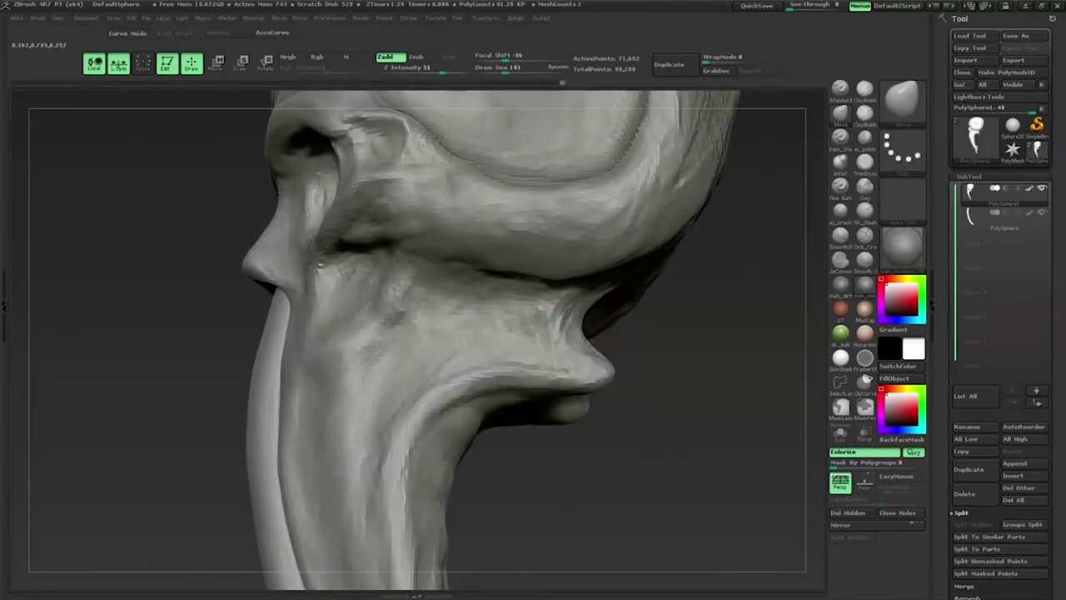
pyautogui.moveTo(576, 400)
pyautogui.mouseDown()
pyautogui.moveTo(668, 325)
pyautogui.moveTo(595, 333)
pyautogui.moveTo(664, 317)
pyautogui.moveTo(672, 337)
pyautogui.moveTo(691, 320)
pyautogui.moveTo(510, 285)
pyautogui.moveTo(583, 274)
pyautogui.moveTo(618, 380)
pyautogui.moveTo(661, 350)
pyautogui.moveTo(633, 333)
pyautogui.mouseUp()
pyautogui.press('b')
pyautogui.press('d')
pyautogui.press('s')
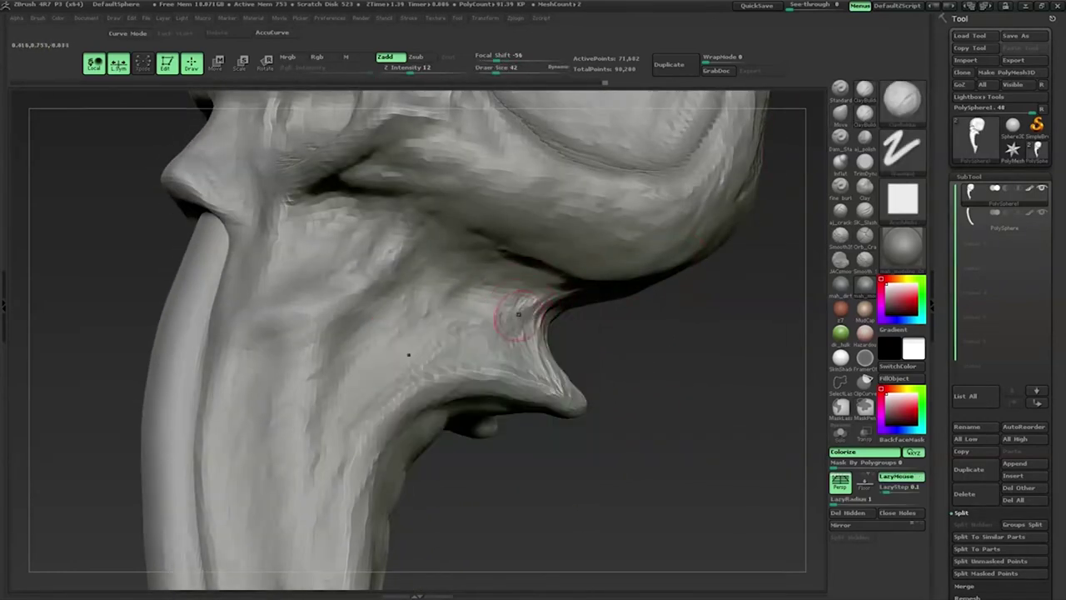
# Step: Sculpt fine strokes along the jaw's inner edge, raise the cheek bump, then frame a front beak view
pyautogui.moveTo(546, 296); pyautogui.dragTo(543, 359)
pyautogui.moveTo(633, 350)
pyautogui.keyDown('alt'); pyautogui.mouseDown()
pyautogui.moveTo(673, 336)
pyautogui.moveTo(557, 283)
pyautogui.mouseUp(); pyautogui.keyUp('alt')
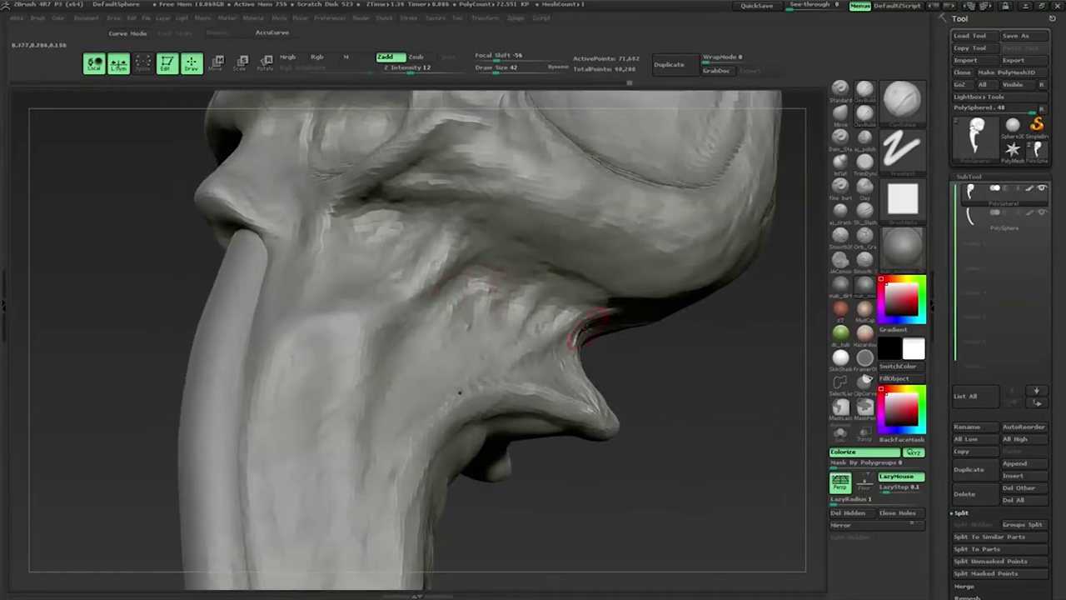
pyautogui.keyDown('alt'); pyautogui.moveTo(492, 292); pyautogui.dragTo(471, 295); pyautogui.keyUp('alt')
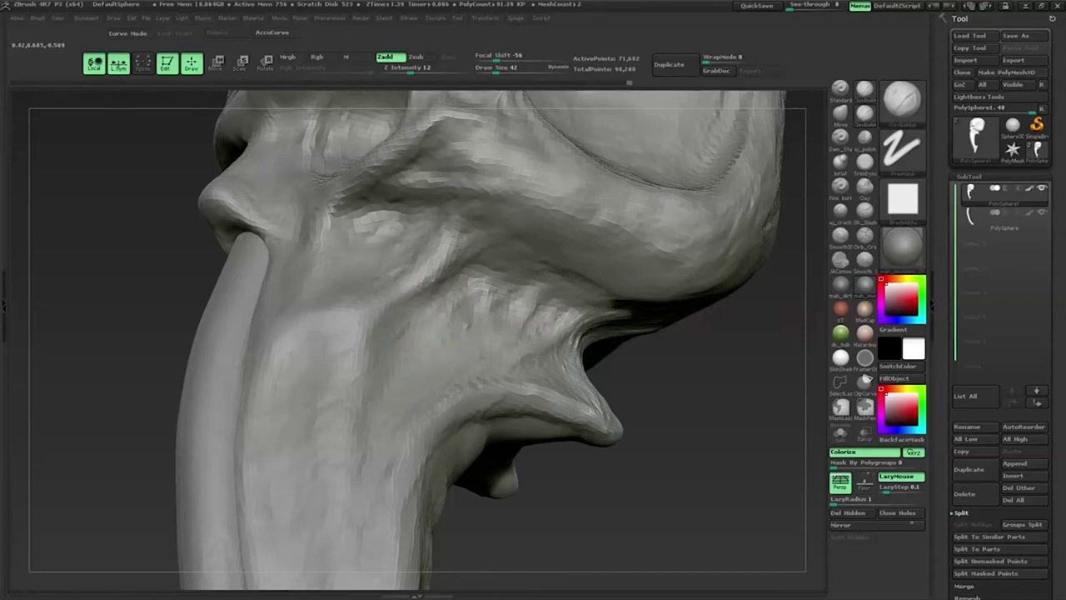
pyautogui.keyDown('alt'); pyautogui.moveTo(464, 246); pyautogui.dragTo(436, 255); pyautogui.keyUp('alt')
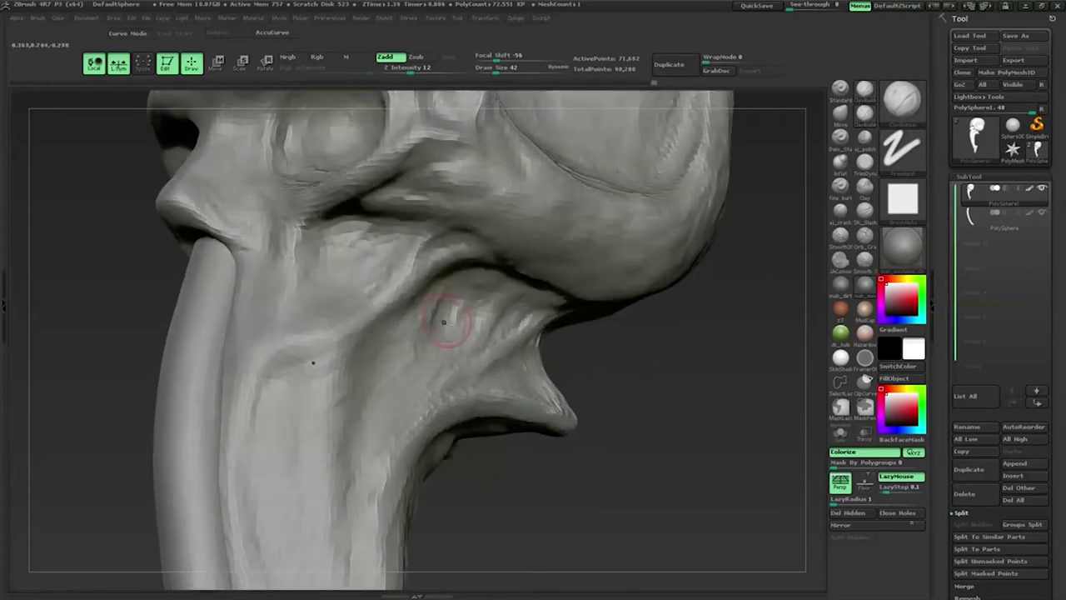
pyautogui.click(444, 322)
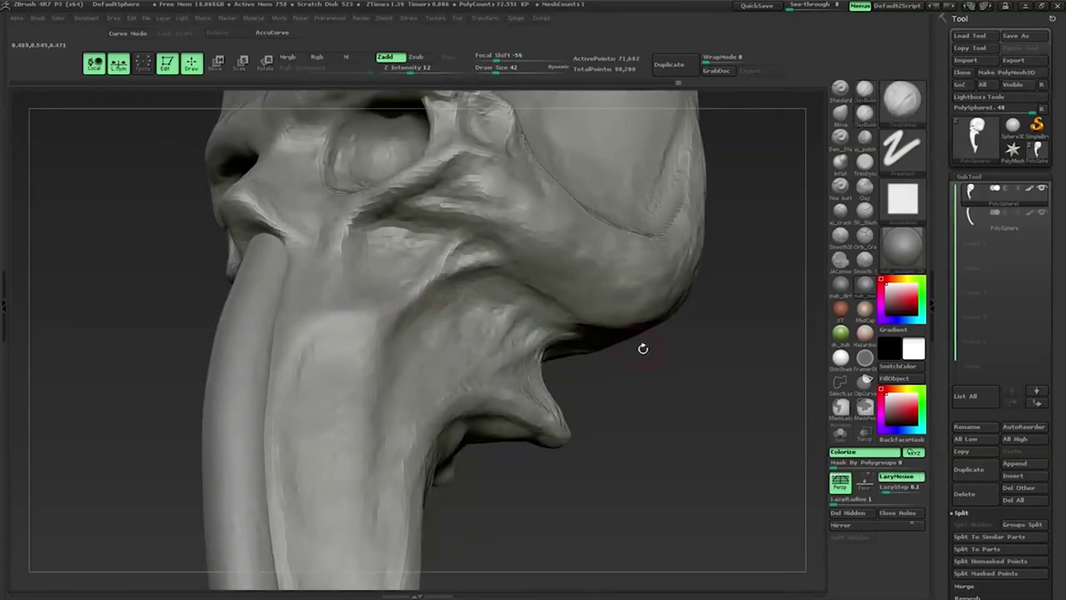
pyautogui.moveTo(643, 348); pyautogui.dragTo(667, 329)
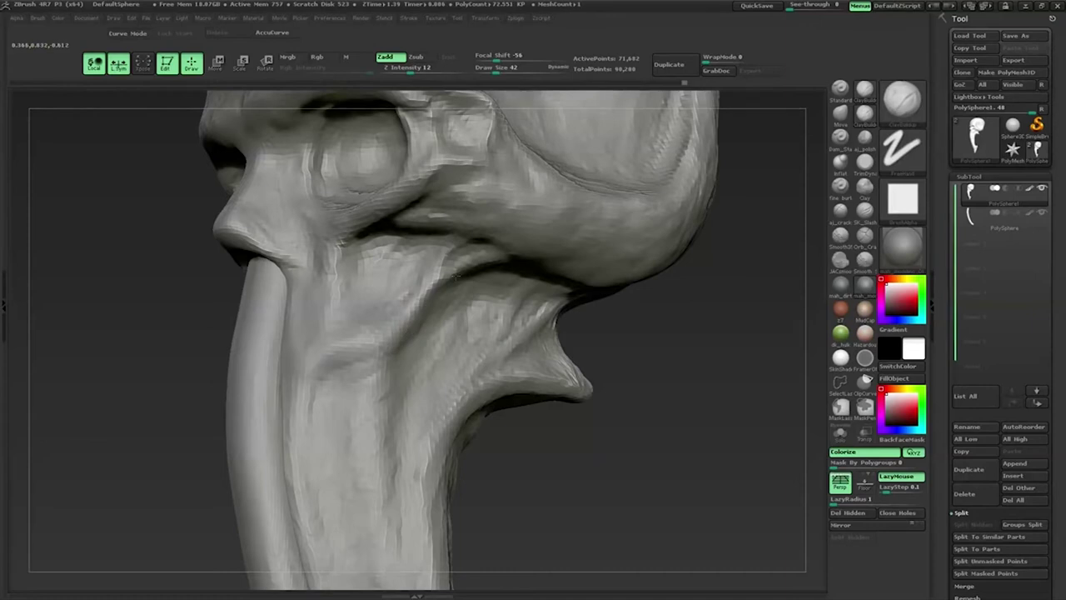
pyautogui.moveTo(550, 333)
pyautogui.mouseDown()
pyautogui.moveTo(697, 333)
pyautogui.moveTo(670, 316)
pyautogui.mouseUp()
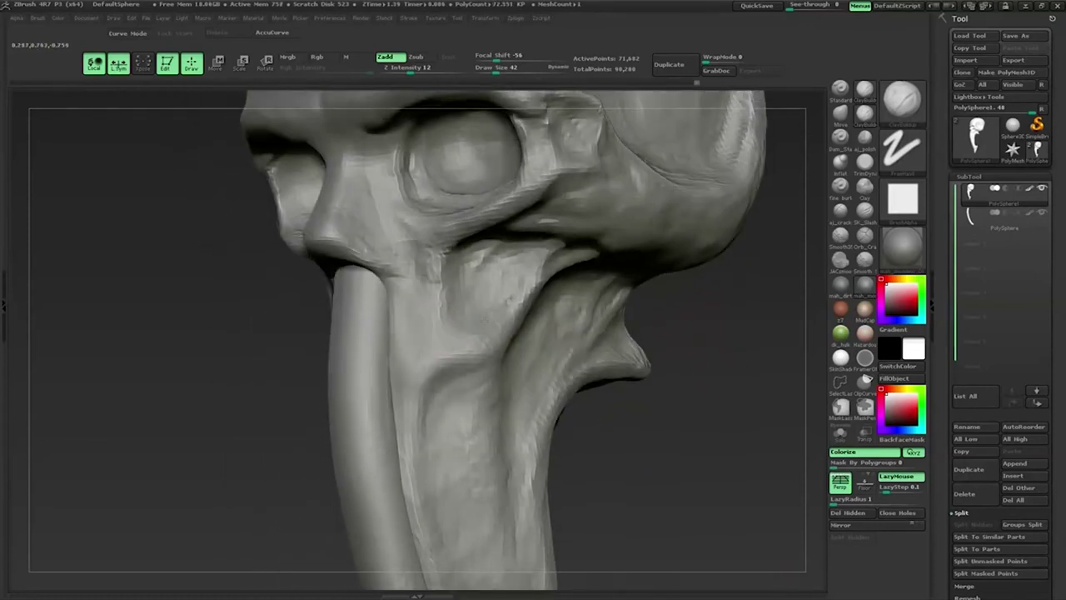
pyautogui.moveTo(733, 350)
pyautogui.mouseDown()
pyautogui.moveTo(414, 312)
pyautogui.moveTo(441, 297)
pyautogui.mouseUp()
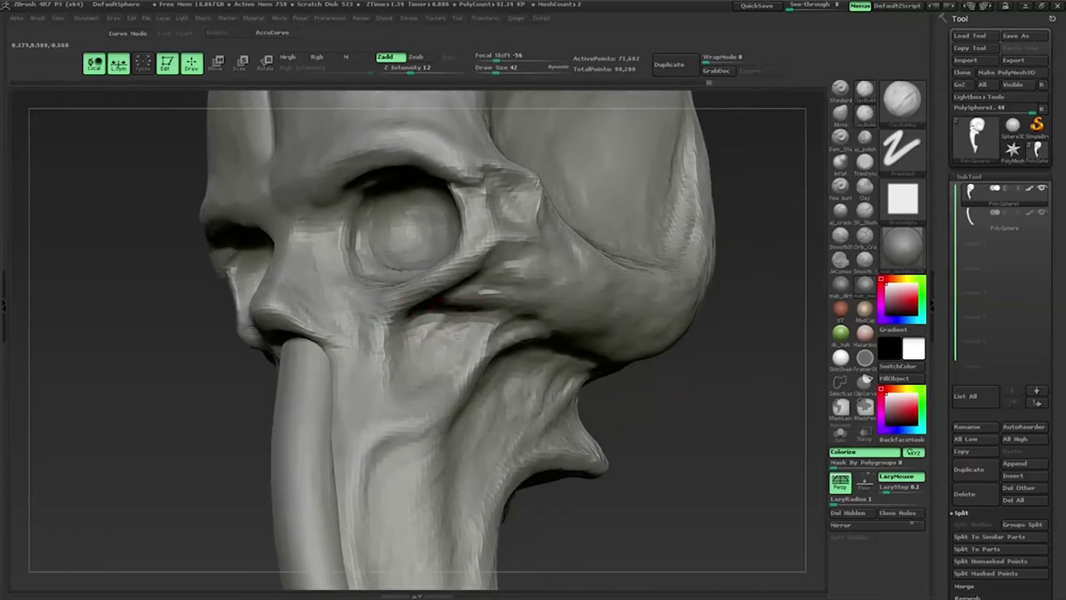
pyautogui.moveTo(543, 282)
pyautogui.mouseDown()
pyautogui.moveTo(534, 300)
pyautogui.moveTo(639, 343)
pyautogui.moveTo(609, 288)
pyautogui.mouseUp()
pyautogui.press('f')
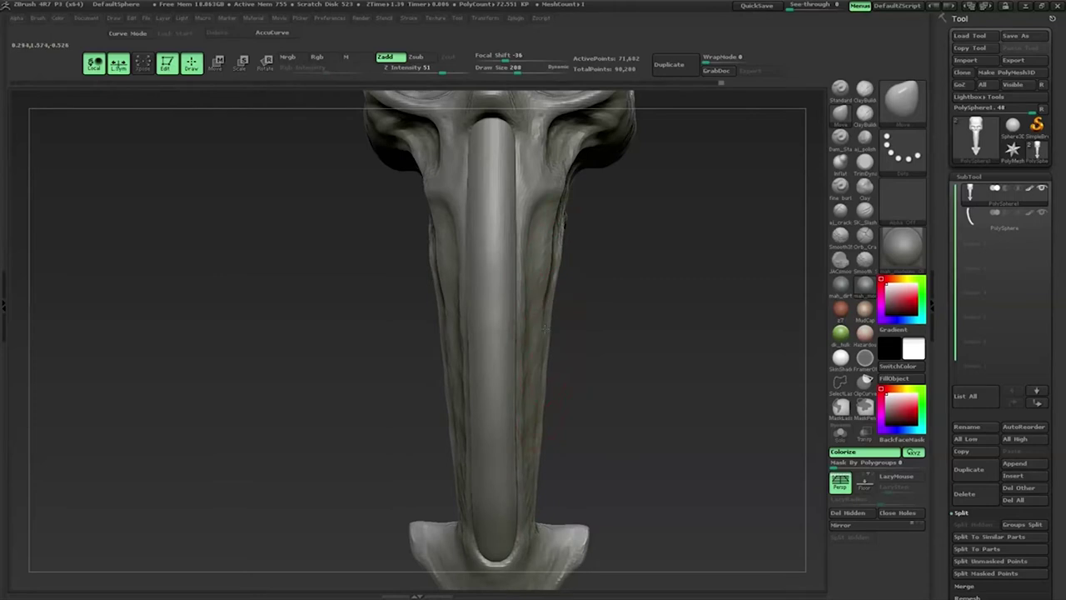
# Step: Orbit under the beak and around the eye sockets, reselecting ClayBuildup with LazyMouse at size 75
pyautogui.moveTo(564, 224)
pyautogui.mouseDown()
pyautogui.moveTo(565, 236)
pyautogui.moveTo(607, 202)
pyautogui.moveTo(523, 276)
pyautogui.moveTo(699, 338)
pyautogui.moveTo(707, 364)
pyautogui.moveTo(574, 250)
pyautogui.mouseUp()
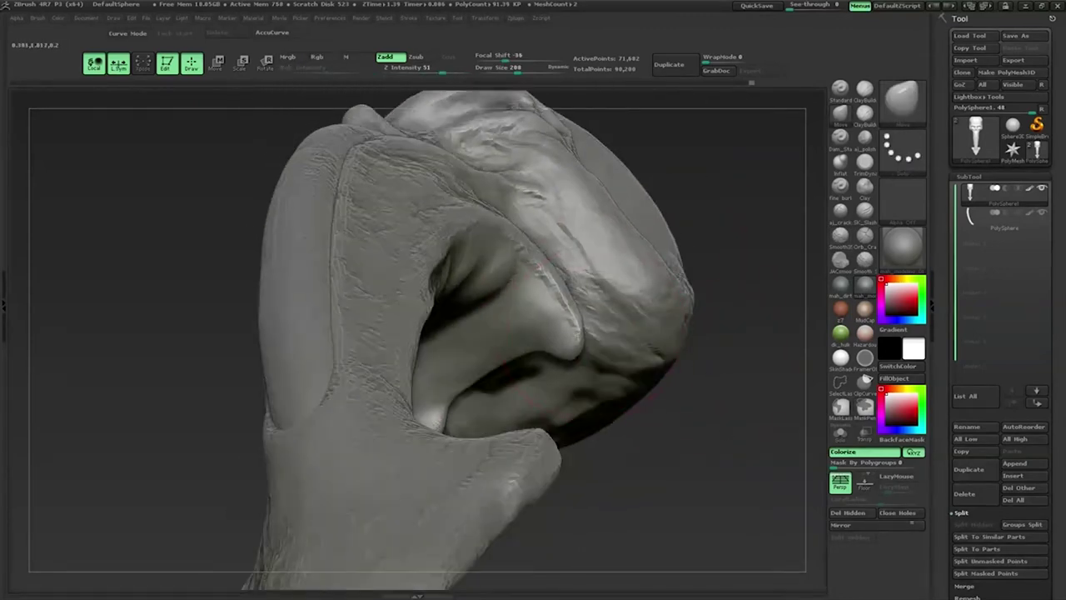
pyautogui.press('b')
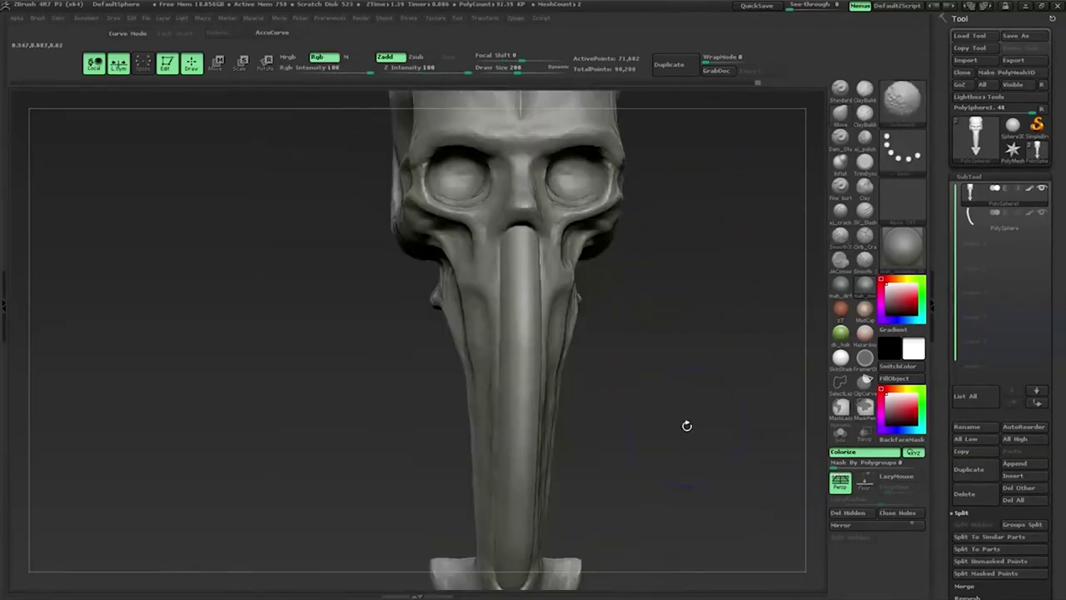
pyautogui.moveTo(685, 426)
pyautogui.mouseDown()
pyautogui.moveTo(590, 305)
pyautogui.moveTo(682, 333)
pyautogui.moveTo(683, 354)
pyautogui.moveTo(604, 202)
pyautogui.mouseUp()
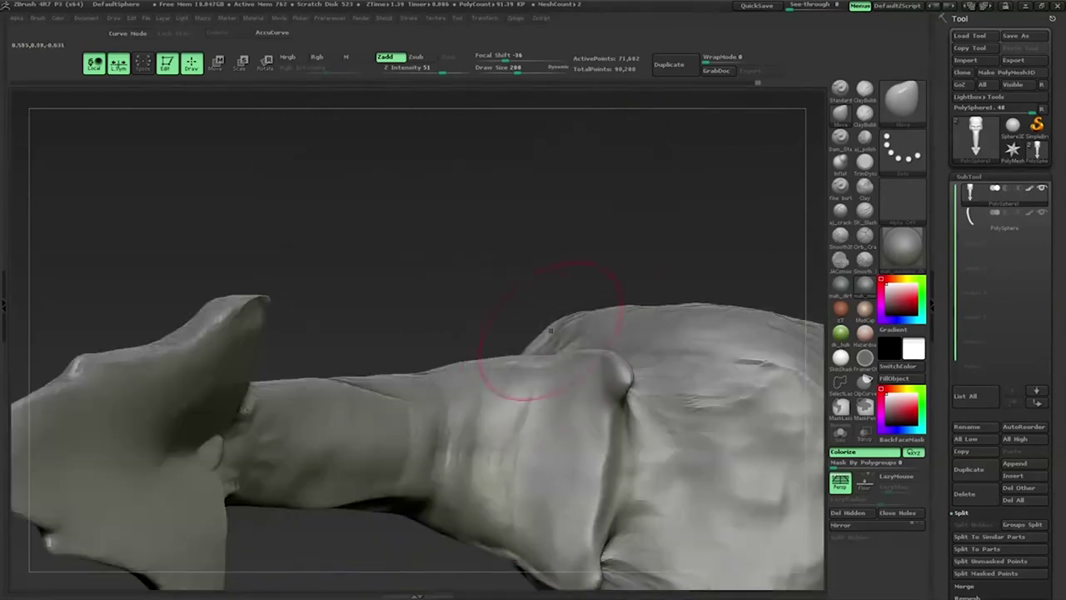
pyautogui.moveTo(616, 300)
pyautogui.mouseDown()
pyautogui.moveTo(704, 361)
pyautogui.moveTo(597, 369)
pyautogui.moveTo(666, 325)
pyautogui.moveTo(635, 322)
pyautogui.mouseUp()
pyautogui.press('space')
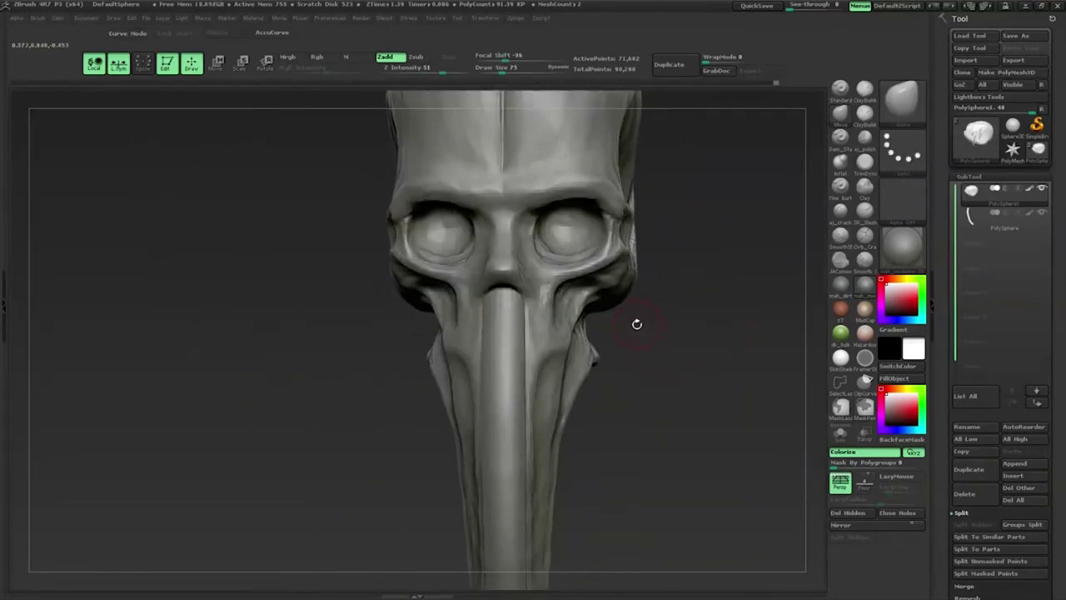
pyautogui.moveTo(633, 358)
pyautogui.mouseDown()
pyautogui.moveTo(660, 332)
pyautogui.moveTo(590, 364)
pyautogui.moveTo(614, 352)
pyautogui.moveTo(612, 388)
pyautogui.moveTo(656, 333)
pyautogui.moveTo(644, 311)
pyautogui.moveTo(805, 98)
pyautogui.moveTo(483, 301)
pyautogui.mouseUp()
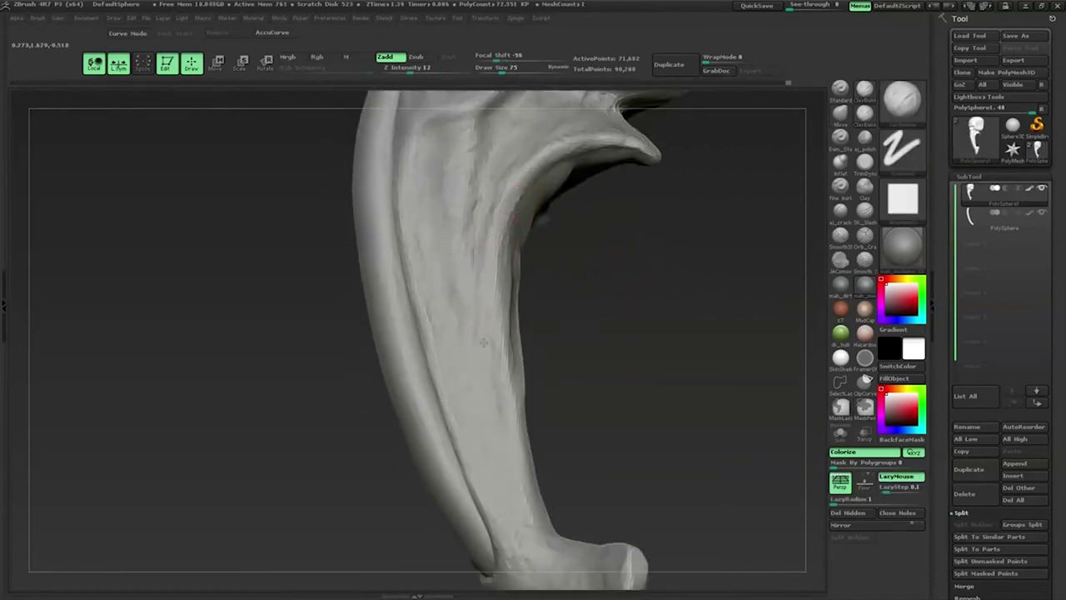
pyautogui.moveTo(483, 342); pyautogui.dragTo(545, 288)
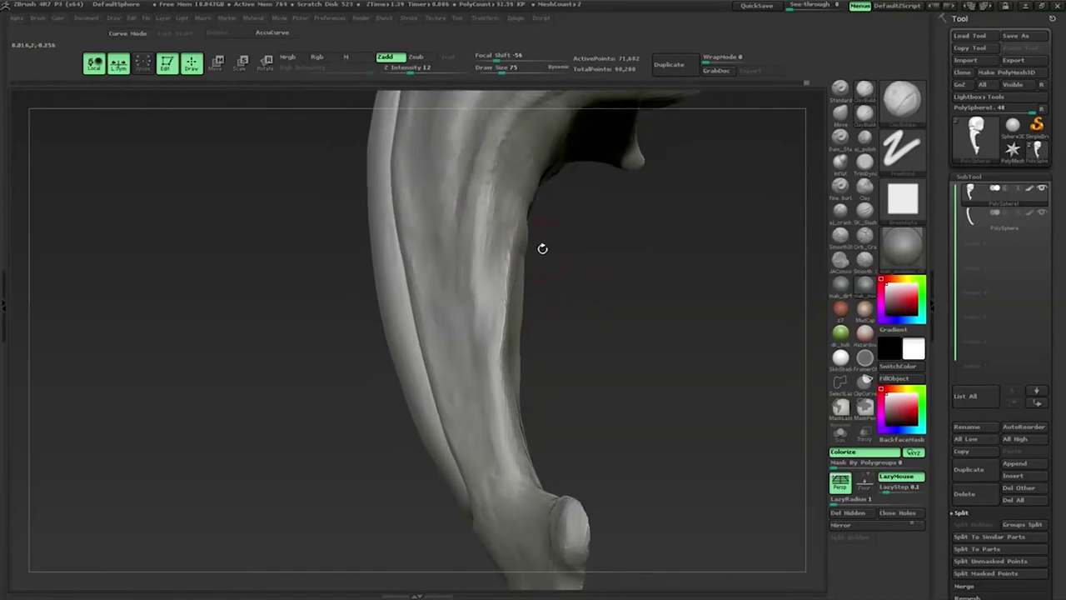
pyautogui.moveTo(542, 247); pyautogui.dragTo(514, 307)
pyautogui.moveTo(516, 181)
pyautogui.mouseDown()
pyautogui.moveTo(642, 262)
pyautogui.moveTo(492, 390)
pyautogui.mouseUp()
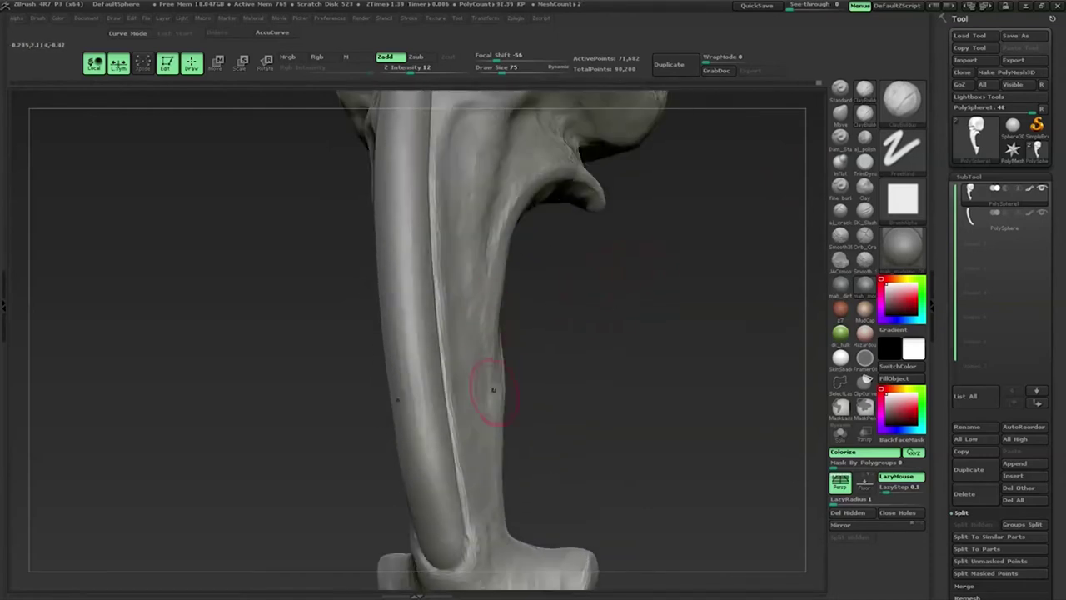
pyautogui.scroll(1, 479, 258)
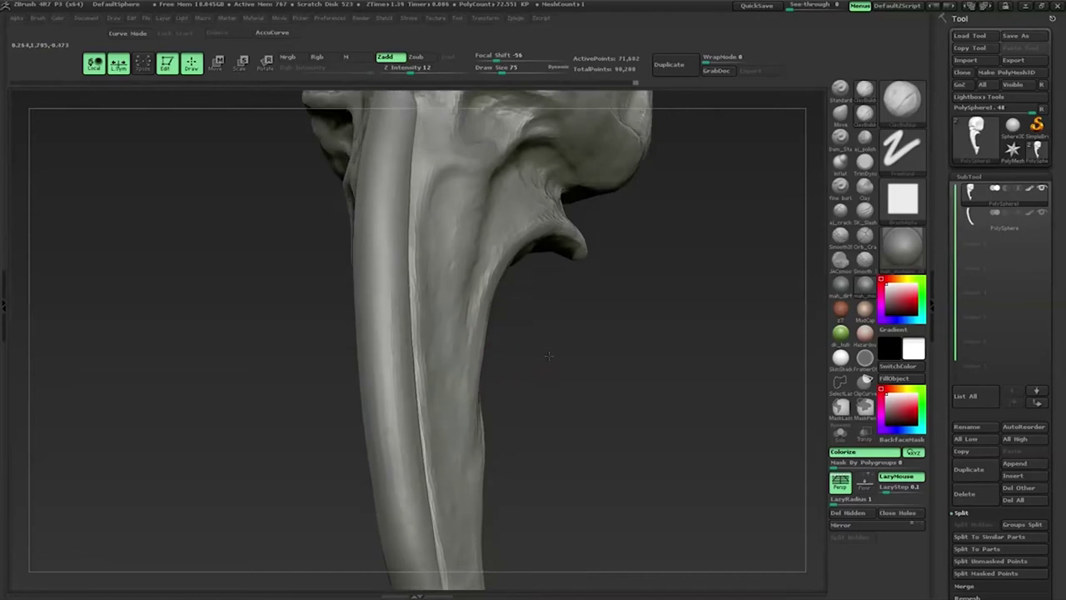
pyautogui.scroll(1, 479, 275)
pyautogui.scroll(1, 479, 292)
pyautogui.moveTo(593, 316)
pyautogui.mouseDown()
pyautogui.moveTo(622, 346)
pyautogui.moveTo(583, 238)
pyautogui.mouseUp()
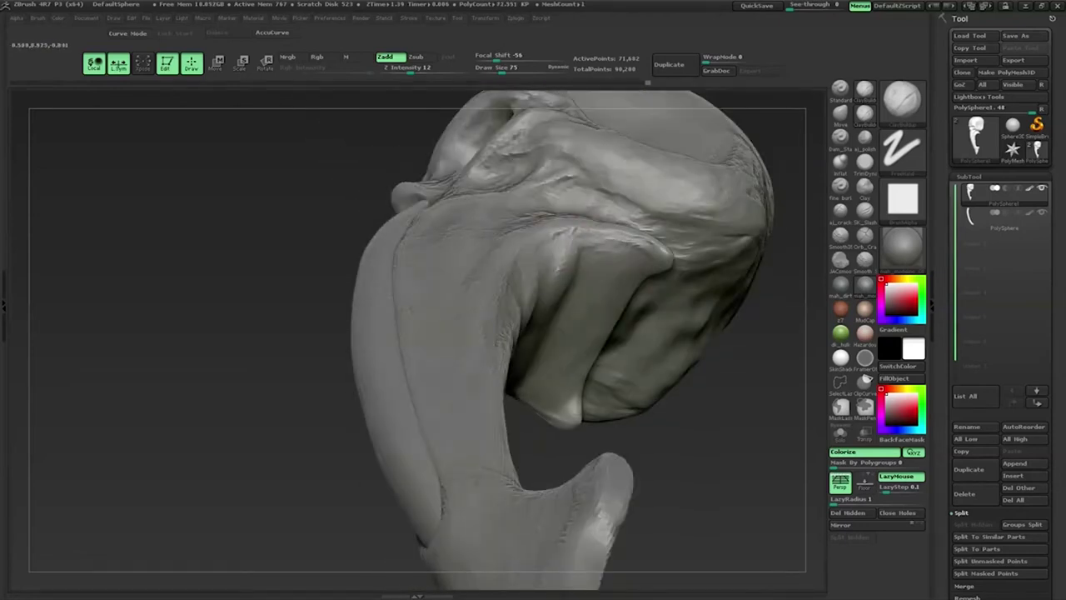
pyautogui.moveTo(624, 238)
pyautogui.mouseDown()
pyautogui.moveTo(500, 336)
pyautogui.moveTo(541, 289)
pyautogui.moveTo(596, 342)
pyautogui.moveTo(642, 326)
pyautogui.moveTo(544, 334)
pyautogui.mouseUp()
# Step: Orbit around the beak's flared end and set the ClayBuildup brush to size 39
pyautogui.press('space')
pyautogui.press('space')
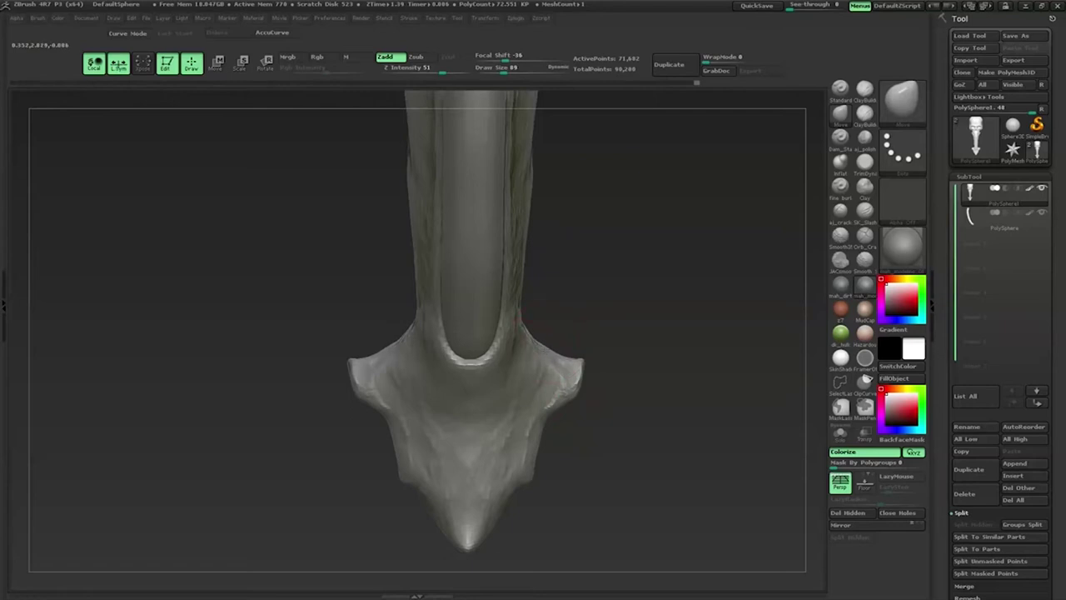
pyautogui.moveTo(543, 343); pyautogui.dragTo(549, 366)
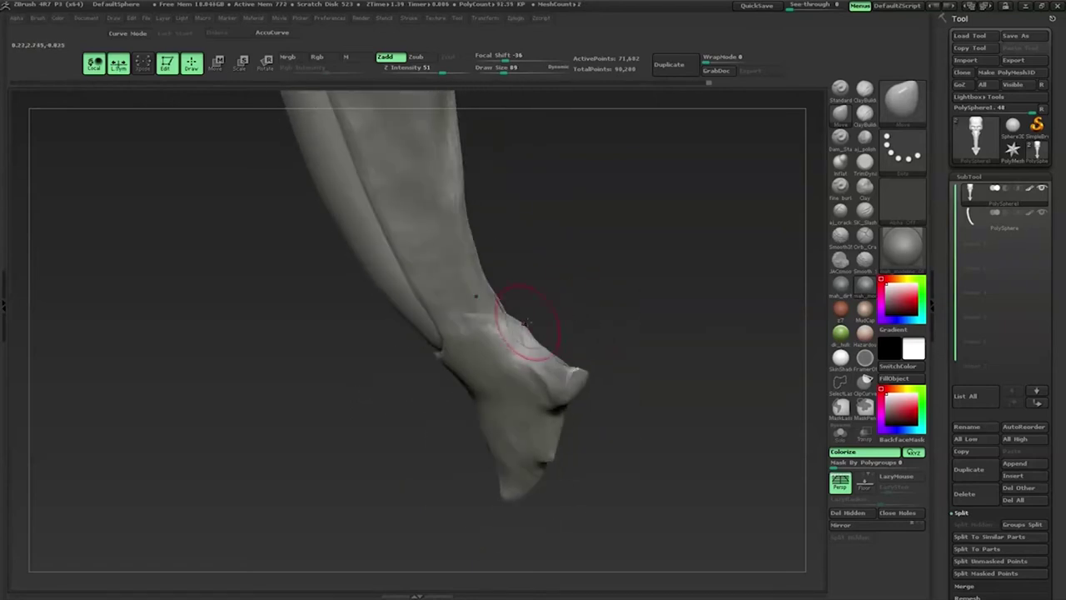
pyautogui.moveTo(551, 323)
pyautogui.mouseDown()
pyautogui.moveTo(592, 316)
pyautogui.moveTo(533, 383)
pyautogui.moveTo(531, 421)
pyautogui.mouseUp()
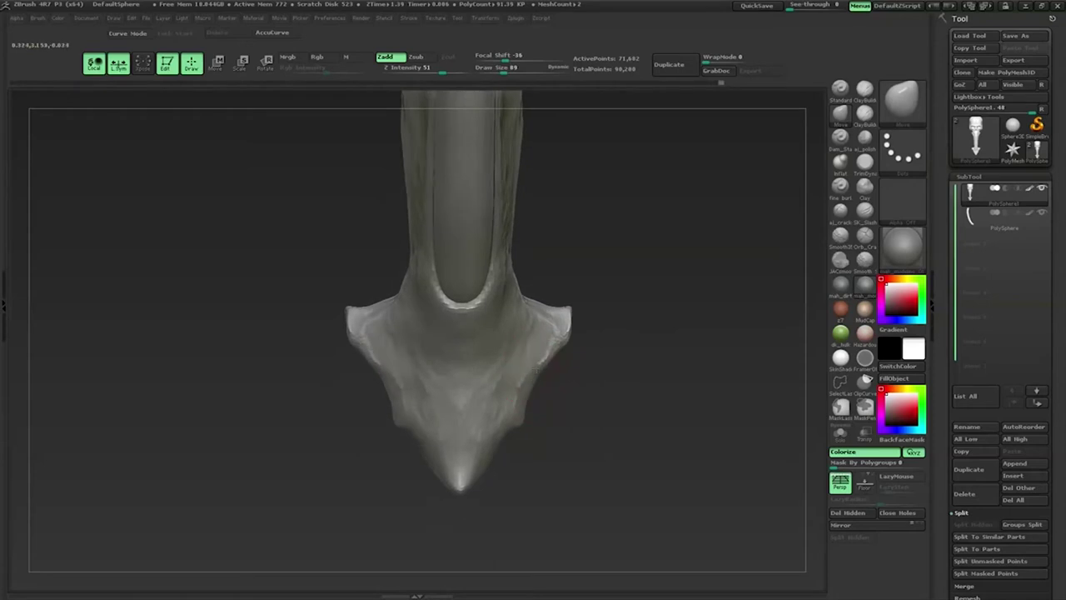
pyautogui.moveTo(526, 380)
pyautogui.mouseDown()
pyautogui.moveTo(570, 336)
pyautogui.moveTo(624, 317)
pyautogui.moveTo(773, 381)
pyautogui.mouseUp()
pyautogui.press('space')
pyautogui.moveTo(702, 340)
pyautogui.mouseDown()
pyautogui.moveTo(633, 333)
pyautogui.moveTo(547, 346)
pyautogui.mouseUp()
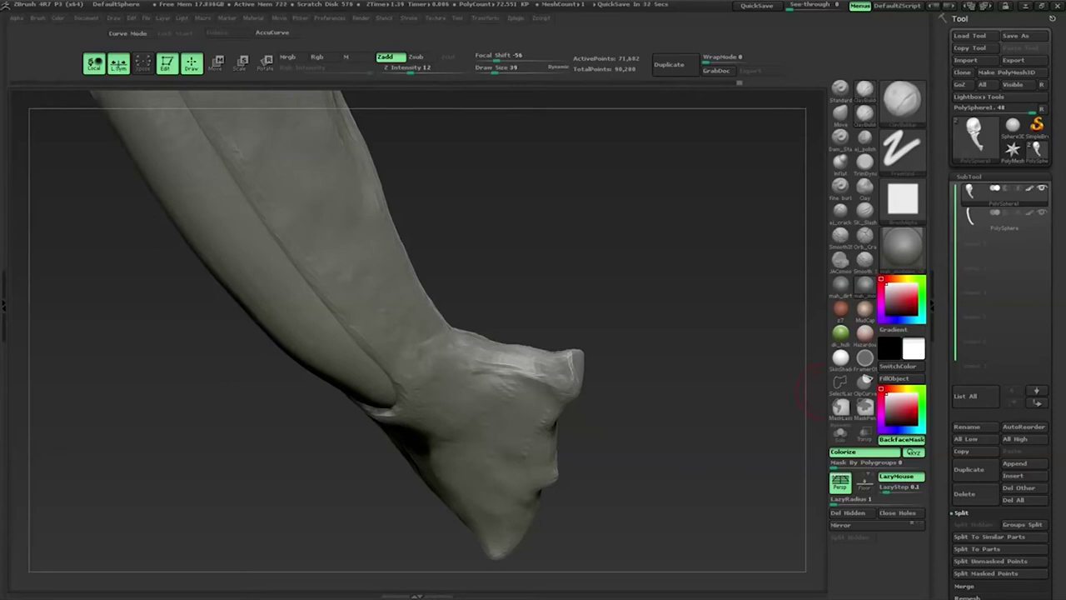
# Step: Orbit the beak's flared end through frontal, side and upward-looking views
pyautogui.moveTo(785, 248); pyautogui.dragTo(599, 203)
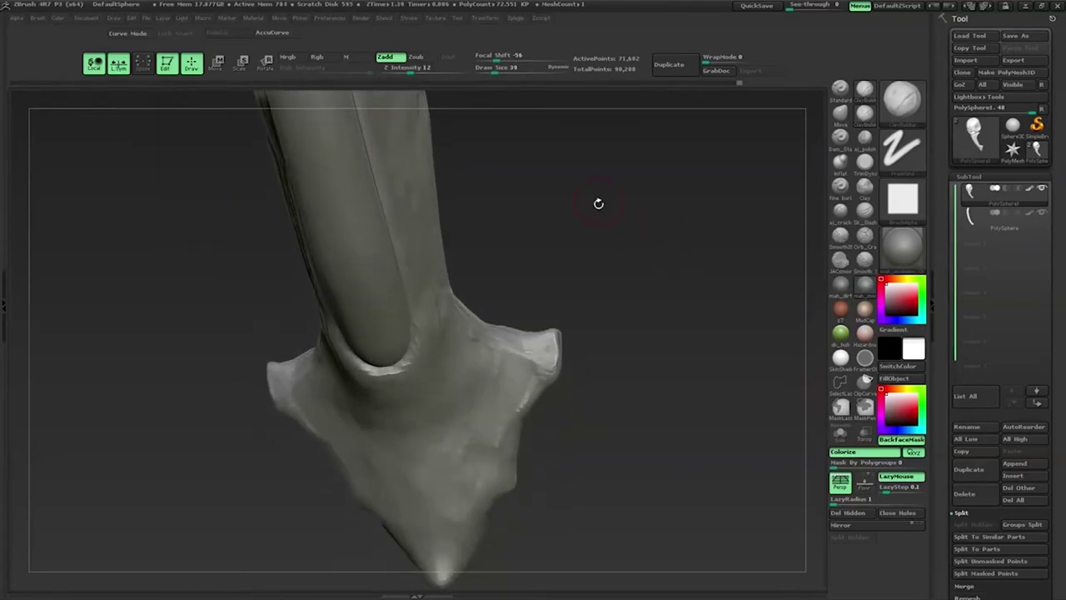
pyautogui.moveTo(528, 371); pyautogui.dragTo(513, 341)
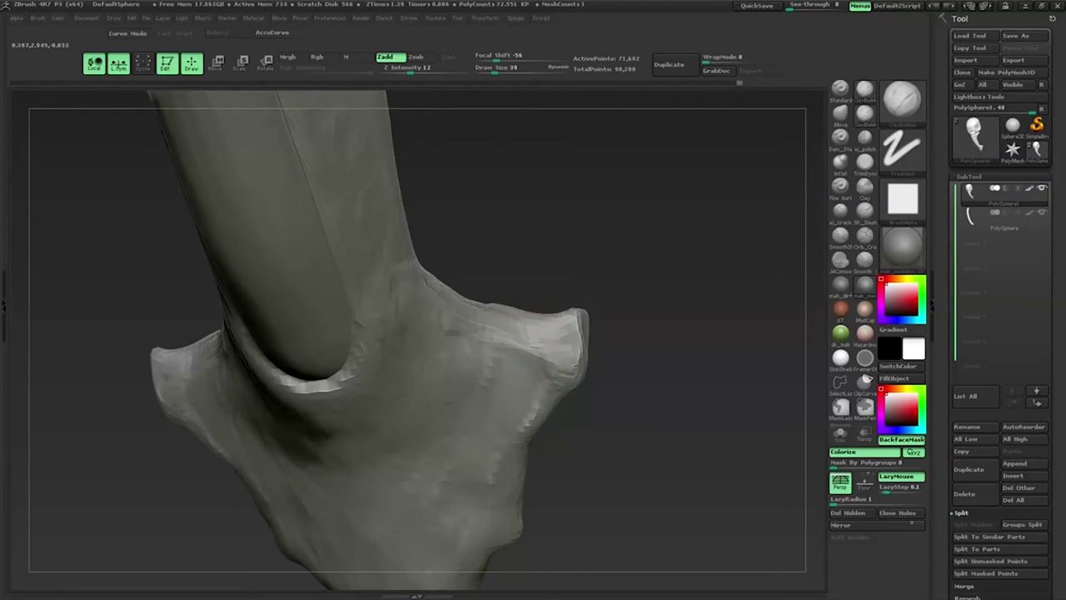
pyautogui.moveTo(633, 328)
pyautogui.mouseDown()
pyautogui.moveTo(599, 348)
pyautogui.moveTo(639, 269)
pyautogui.mouseUp()
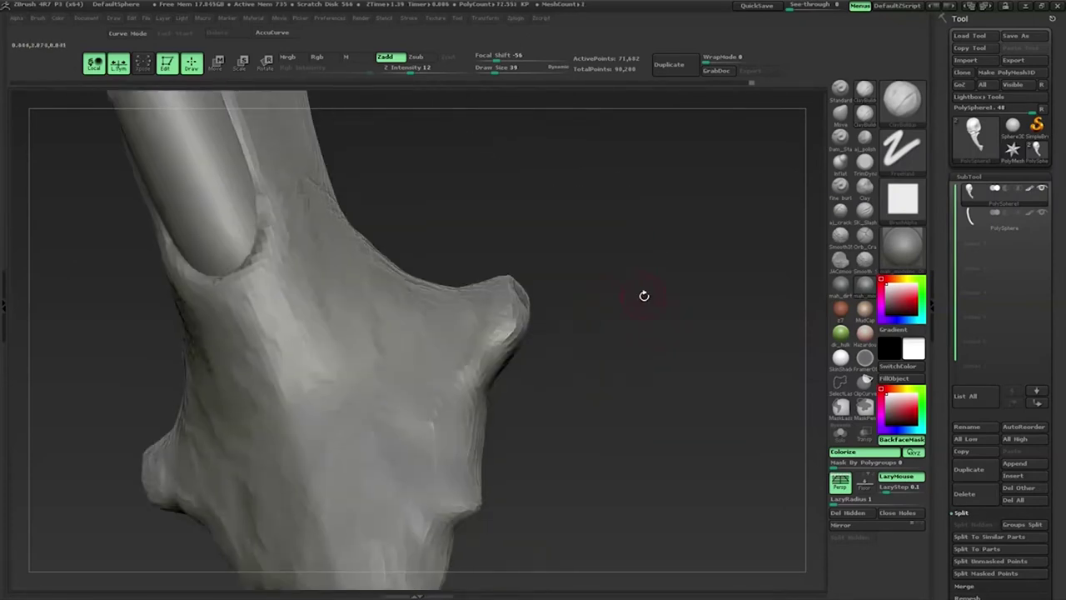
pyautogui.moveTo(656, 309)
pyautogui.mouseDown()
pyautogui.moveTo(639, 256)
pyautogui.moveTo(564, 227)
pyautogui.moveTo(569, 379)
pyautogui.moveTo(543, 393)
pyautogui.moveTo(645, 257)
pyautogui.moveTo(572, 349)
pyautogui.moveTo(520, 384)
pyautogui.moveTo(602, 321)
pyautogui.moveTo(482, 371)
pyautogui.moveTo(512, 402)
pyautogui.moveTo(366, 391)
pyautogui.moveTo(416, 367)
pyautogui.mouseUp()
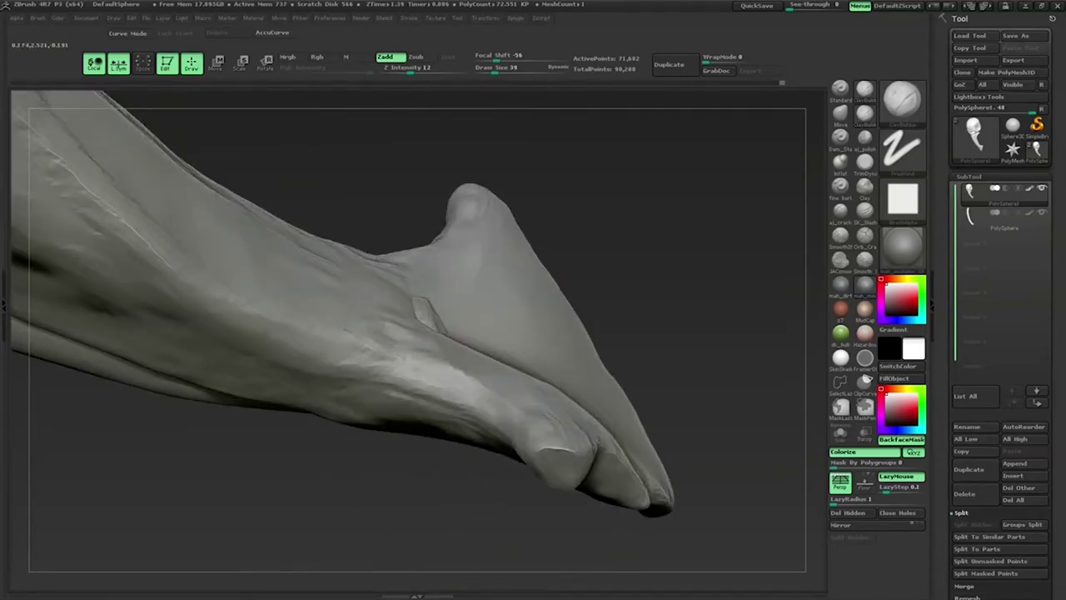
pyautogui.moveTo(597, 264); pyautogui.dragTo(397, 381)
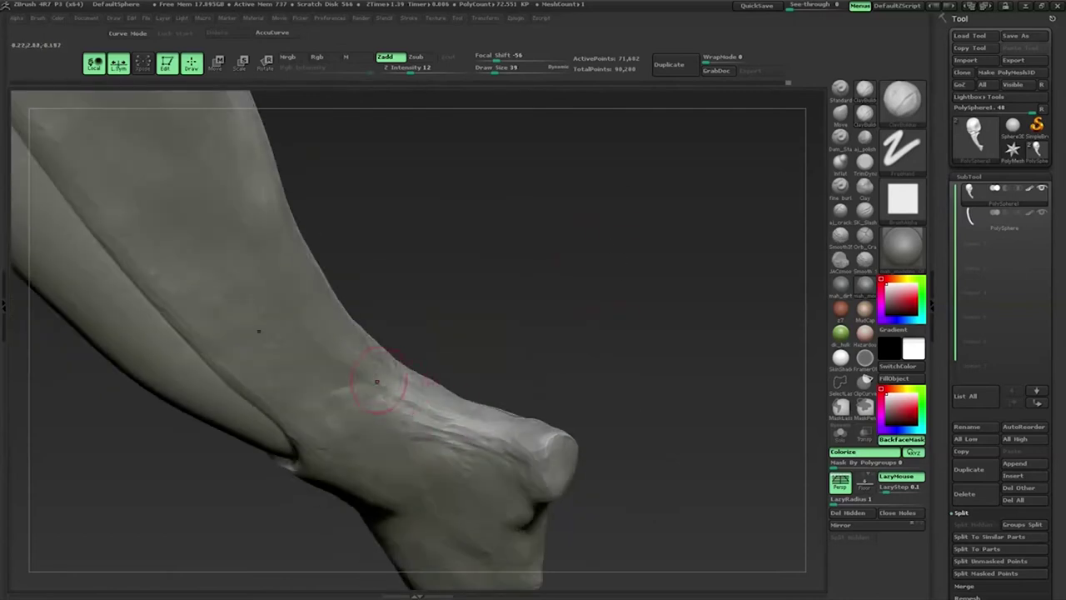
pyautogui.moveTo(467, 399); pyautogui.dragTo(515, 387)
pyautogui.moveTo(516, 432)
pyautogui.mouseDown()
pyautogui.moveTo(499, 420)
pyautogui.moveTo(511, 419)
pyautogui.moveTo(466, 406)
pyautogui.moveTo(418, 407)
pyautogui.mouseUp()
pyautogui.moveTo(512, 311)
pyautogui.mouseDown()
pyautogui.moveTo(519, 364)
pyautogui.moveTo(500, 391)
pyautogui.mouseUp()
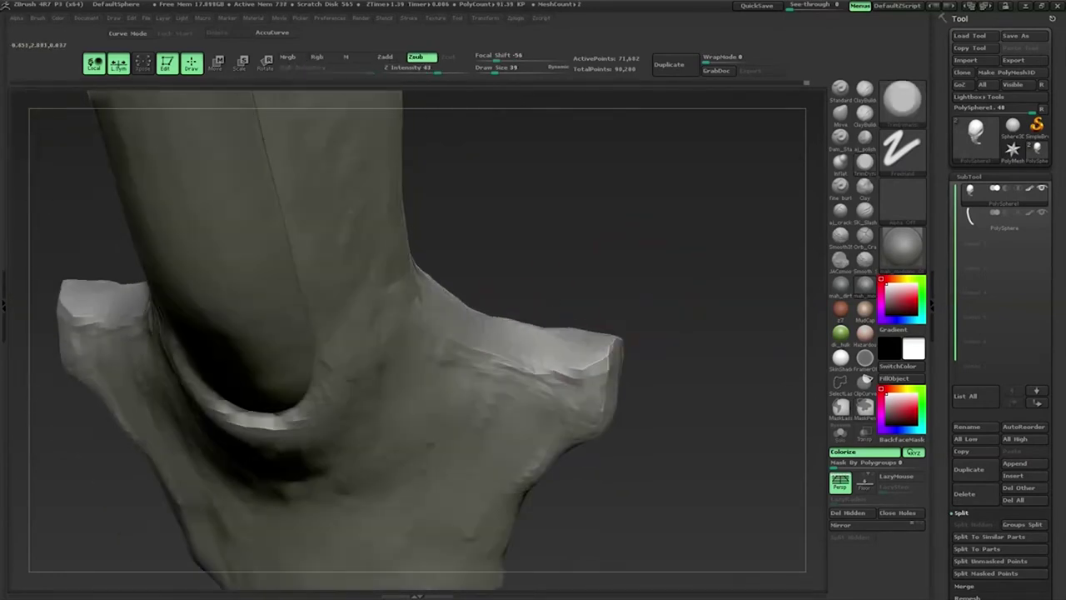
# Step: Orbit around the flared beak end to inspect its flattened planes from every side
pyautogui.moveTo(599, 270); pyautogui.dragTo(558, 341)
pyautogui.moveTo(466, 358)
pyautogui.mouseDown()
pyautogui.moveTo(645, 321)
pyautogui.moveTo(683, 275)
pyautogui.mouseUp()
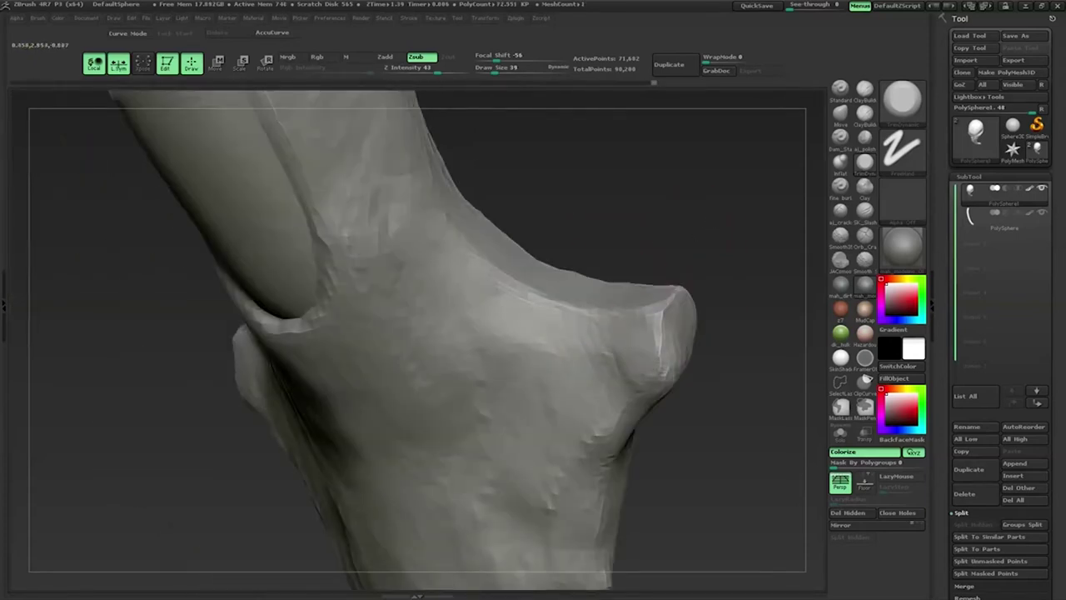
pyautogui.moveTo(488, 380)
pyautogui.mouseDown()
pyautogui.moveTo(642, 281)
pyautogui.moveTo(452, 294)
pyautogui.moveTo(592, 285)
pyautogui.mouseUp()
pyautogui.moveTo(606, 333)
pyautogui.mouseDown()
pyautogui.moveTo(514, 280)
pyautogui.moveTo(583, 275)
pyautogui.moveTo(499, 299)
pyautogui.moveTo(646, 329)
pyautogui.moveTo(562, 350)
pyautogui.mouseUp()
pyautogui.moveTo(655, 311); pyautogui.dragTo(608, 317)
pyautogui.moveTo(555, 392); pyautogui.dragTo(582, 280)
pyautogui.moveTo(560, 221)
pyautogui.mouseDown()
pyautogui.moveTo(585, 296)
pyautogui.moveTo(628, 259)
pyautogui.moveTo(632, 275)
pyautogui.moveTo(540, 273)
pyautogui.moveTo(554, 346)
pyautogui.moveTo(588, 347)
pyautogui.moveTo(578, 293)
pyautogui.moveTo(512, 308)
pyautogui.mouseUp()
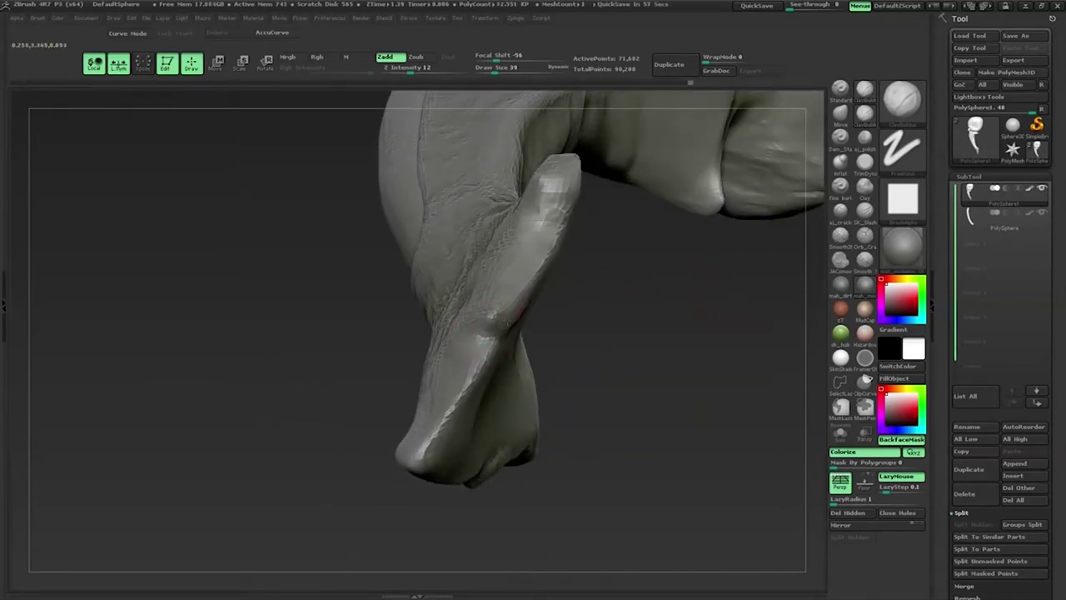
# Step: Rotate around the jaw flange tip, viewing it upright, front-on and from the sides
pyautogui.moveTo(595, 264); pyautogui.dragTo(509, 259)
pyautogui.moveTo(543, 329); pyautogui.dragTo(551, 288)
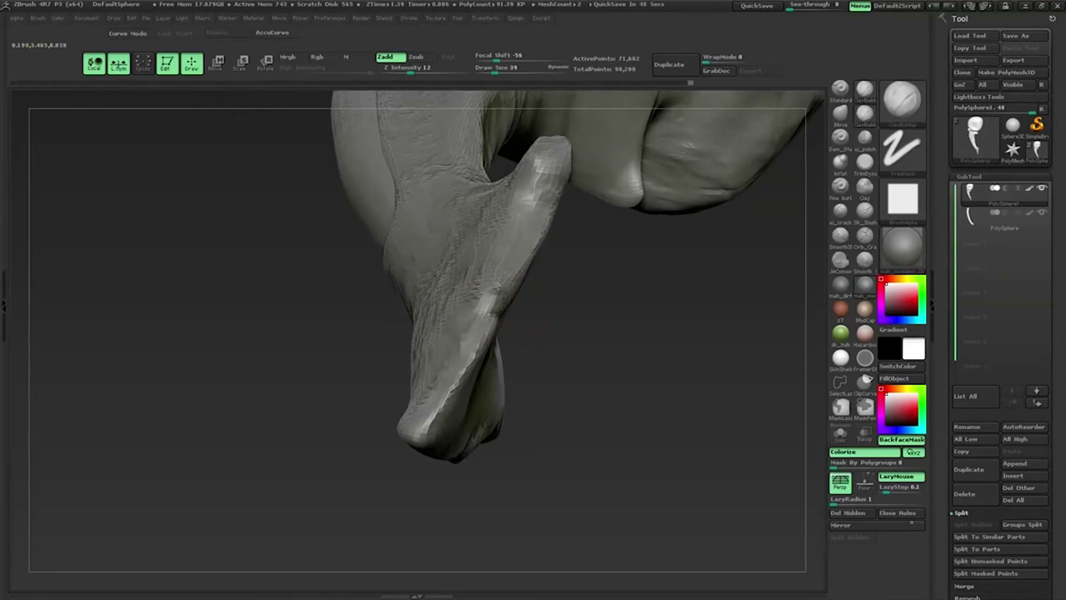
pyautogui.moveTo(571, 374)
pyautogui.mouseDown()
pyautogui.moveTo(521, 308)
pyautogui.moveTo(553, 362)
pyautogui.moveTo(467, 393)
pyautogui.mouseUp()
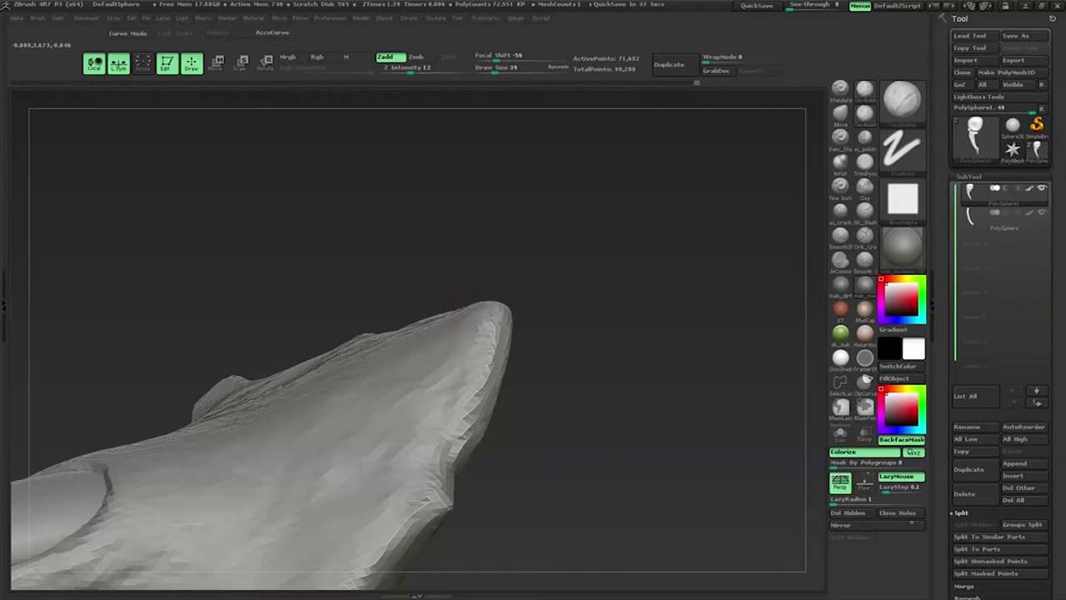
pyautogui.moveTo(533, 317); pyautogui.dragTo(566, 320)
pyautogui.moveTo(544, 392)
pyautogui.mouseDown()
pyautogui.moveTo(500, 250)
pyautogui.moveTo(449, 332)
pyautogui.moveTo(644, 257)
pyautogui.moveTo(628, 400)
pyautogui.moveTo(675, 278)
pyautogui.moveTo(533, 358)
pyautogui.moveTo(550, 316)
pyautogui.mouseUp()
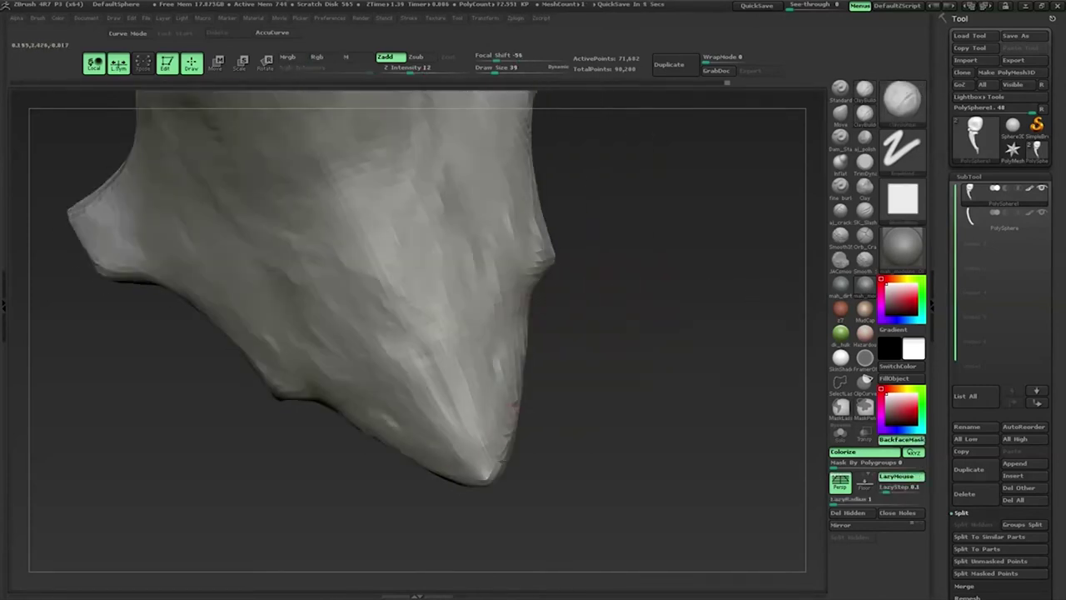
pyautogui.moveTo(609, 281); pyautogui.dragTo(476, 319)
pyautogui.moveTo(352, 446)
pyautogui.mouseDown()
pyautogui.moveTo(379, 399)
pyautogui.moveTo(398, 470)
pyautogui.moveTo(483, 395)
pyautogui.moveTo(391, 350)
pyautogui.moveTo(391, 400)
pyautogui.moveTo(408, 392)
pyautogui.moveTo(349, 466)
pyautogui.moveTo(500, 379)
pyautogui.mouseUp()
pyautogui.moveTo(412, 433); pyautogui.dragTo(389, 341)
pyautogui.moveTo(366, 391)
pyautogui.mouseDown()
pyautogui.moveTo(445, 292)
pyautogui.moveTo(333, 369)
pyautogui.moveTo(564, 435)
pyautogui.moveTo(337, 366)
pyautogui.mouseUp()
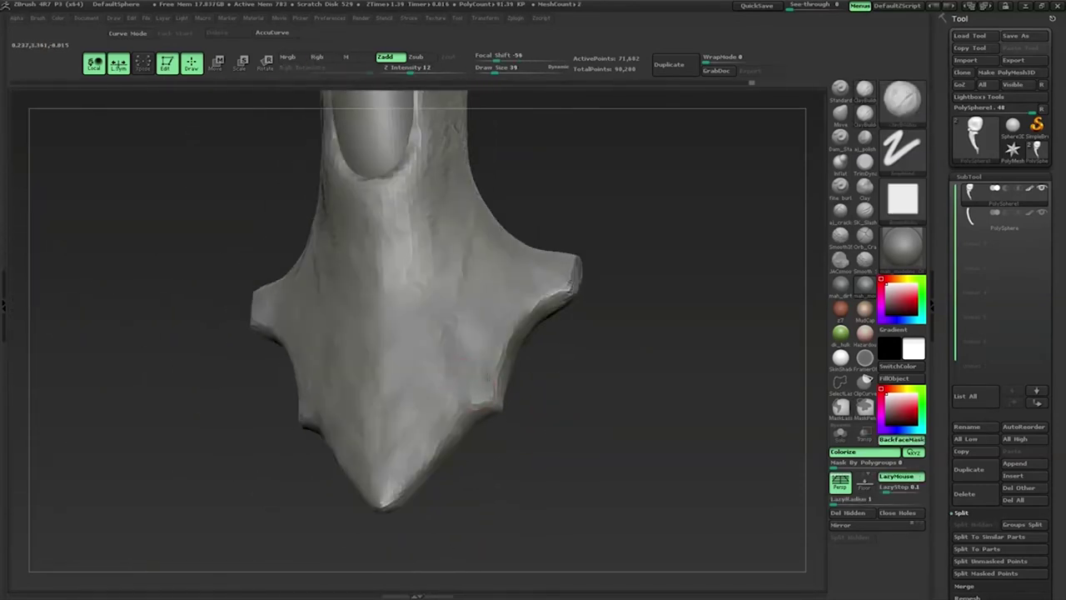
pyautogui.moveTo(533, 375); pyautogui.dragTo(547, 372)
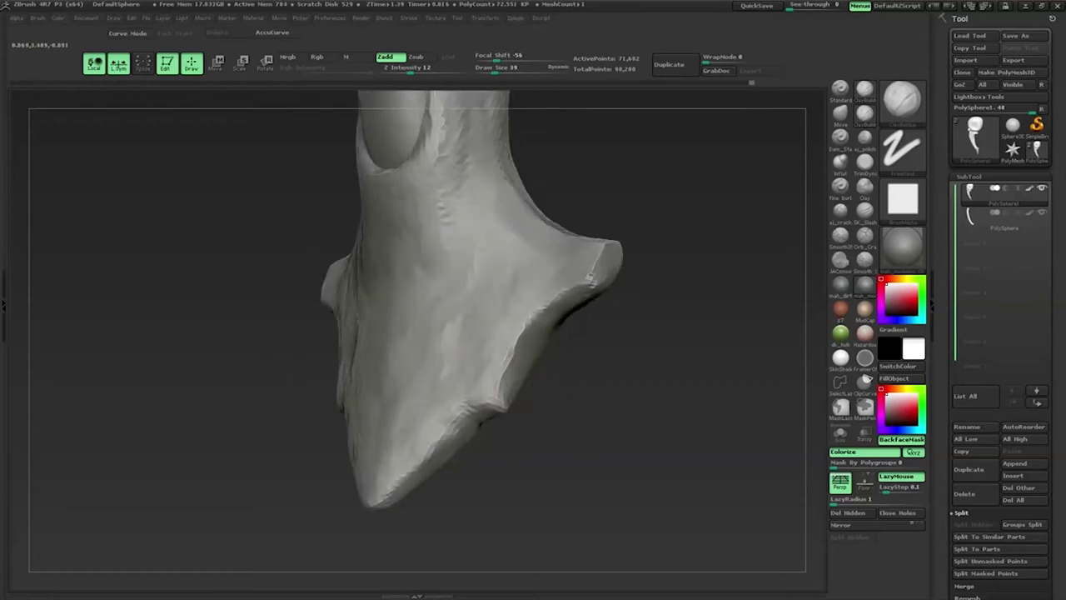
pyautogui.moveTo(591, 277); pyautogui.dragTo(610, 303)
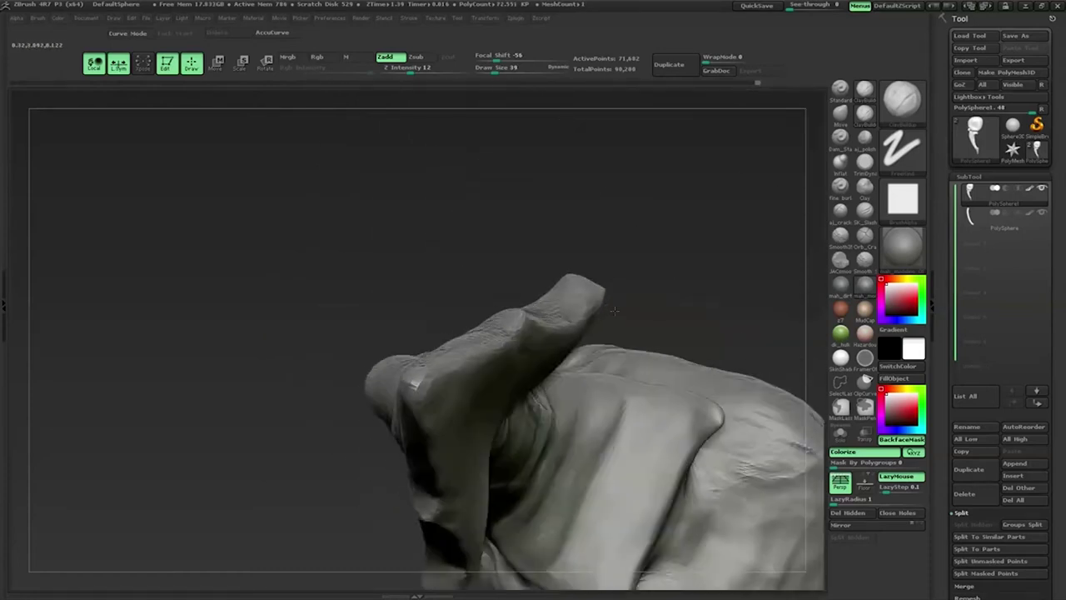
# Step: Smooth the small bump on the broad face, then switch to Zsub at intensity 43, LazyMouse off
pyautogui.moveTo(610, 305)
pyautogui.mouseDown()
pyautogui.moveTo(332, 388)
pyautogui.moveTo(316, 358)
pyautogui.mouseUp()
pyautogui.moveTo(500, 429)
pyautogui.keyDown('shift'); pyautogui.mouseDown()
pyautogui.moveTo(525, 450)
pyautogui.moveTo(499, 433)
pyautogui.mouseUp(); pyautogui.keyUp('shift')
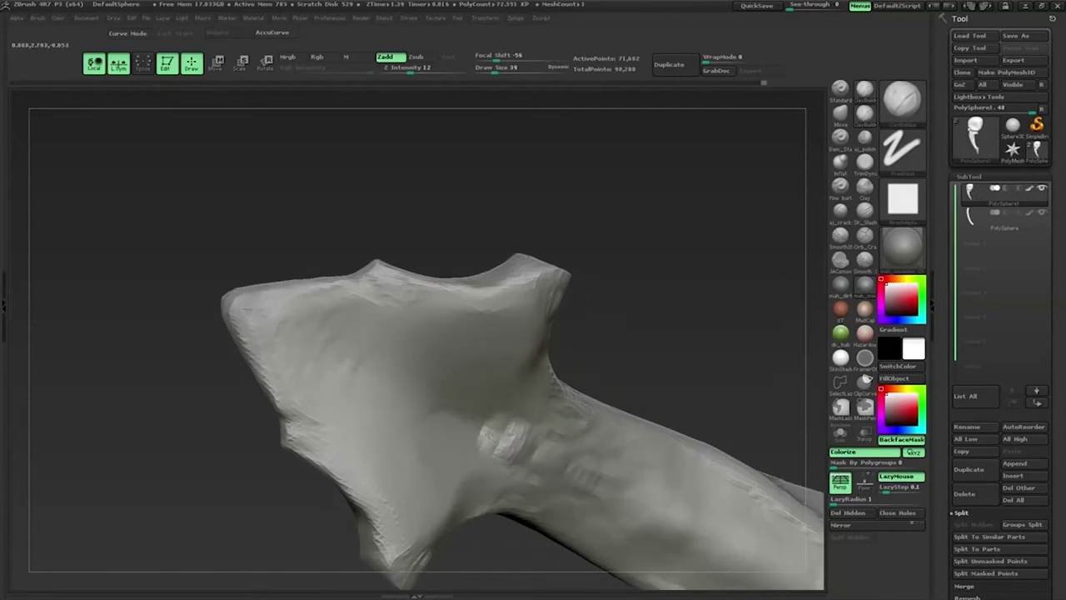
pyautogui.moveTo(421, 507)
pyautogui.mouseDown()
pyautogui.moveTo(607, 346)
pyautogui.moveTo(460, 483)
pyautogui.mouseUp()
pyautogui.moveTo(444, 520)
pyautogui.mouseDown()
pyautogui.moveTo(418, 488)
pyautogui.moveTo(450, 466)
pyautogui.mouseUp()
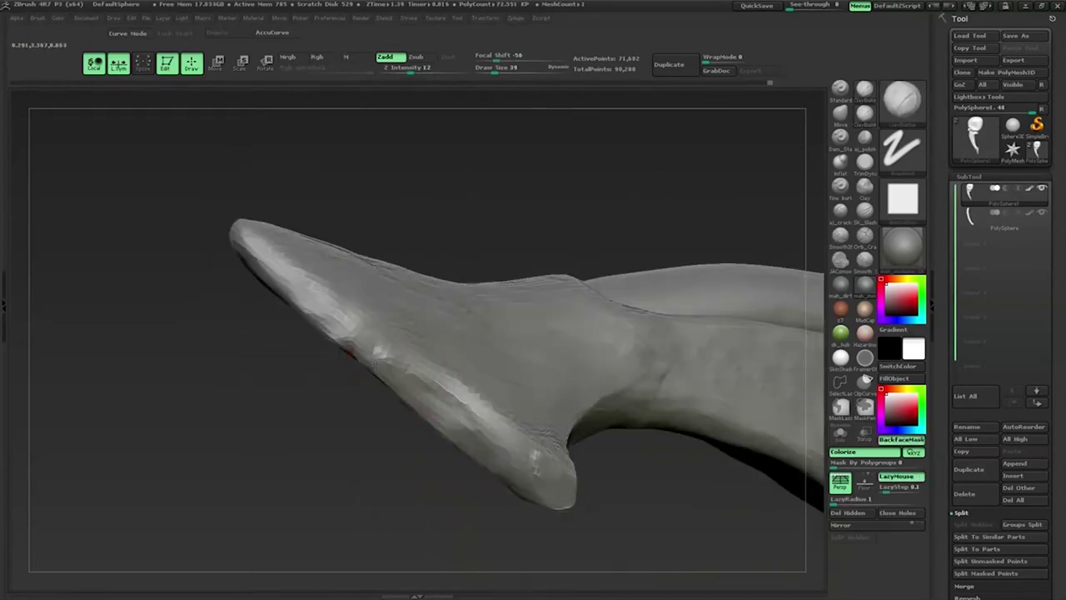
pyautogui.moveTo(505, 472); pyautogui.dragTo(416, 359)
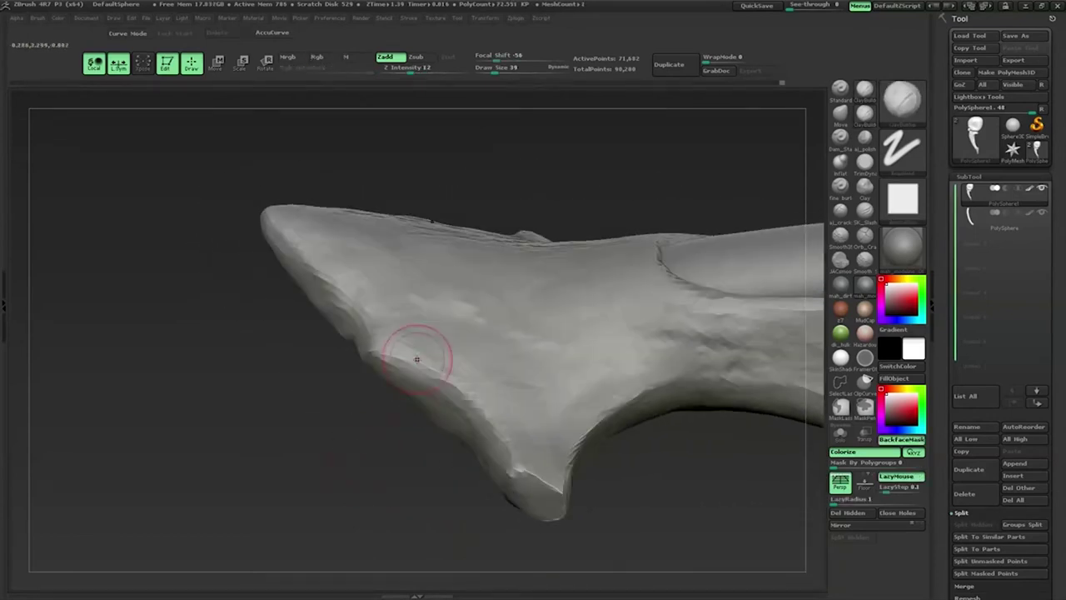
pyautogui.moveTo(331, 433)
pyautogui.mouseDown()
pyautogui.moveTo(404, 379)
pyautogui.moveTo(443, 446)
pyautogui.mouseUp()
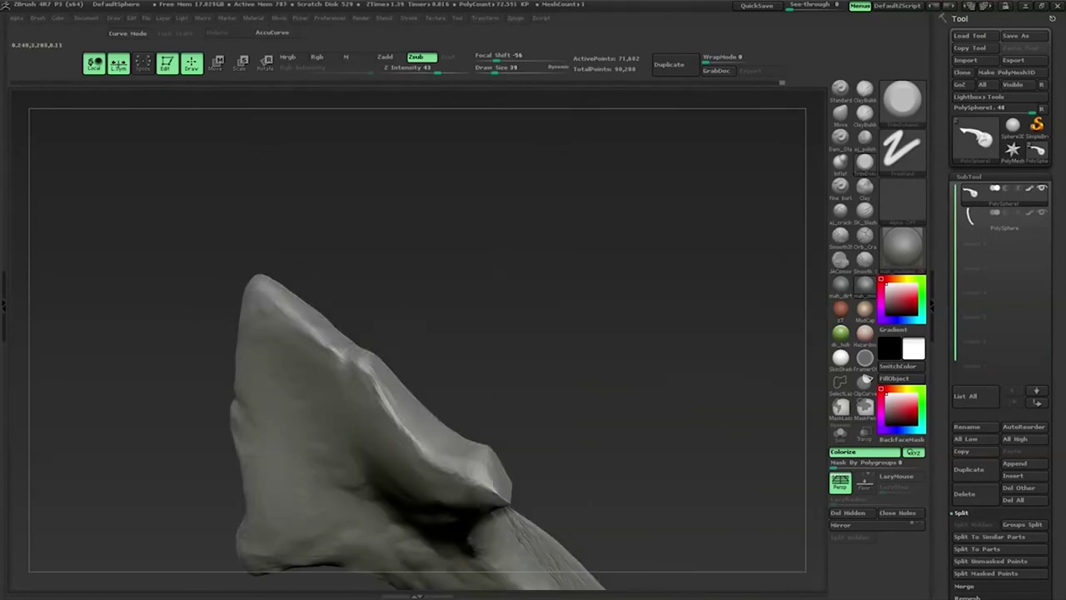
pyautogui.moveTo(357, 365)
pyautogui.mouseDown()
pyautogui.moveTo(525, 369)
pyautogui.moveTo(464, 478)
pyautogui.moveTo(443, 469)
pyautogui.moveTo(418, 492)
pyautogui.moveTo(316, 435)
pyautogui.moveTo(320, 346)
pyautogui.moveTo(475, 309)
pyautogui.mouseUp()
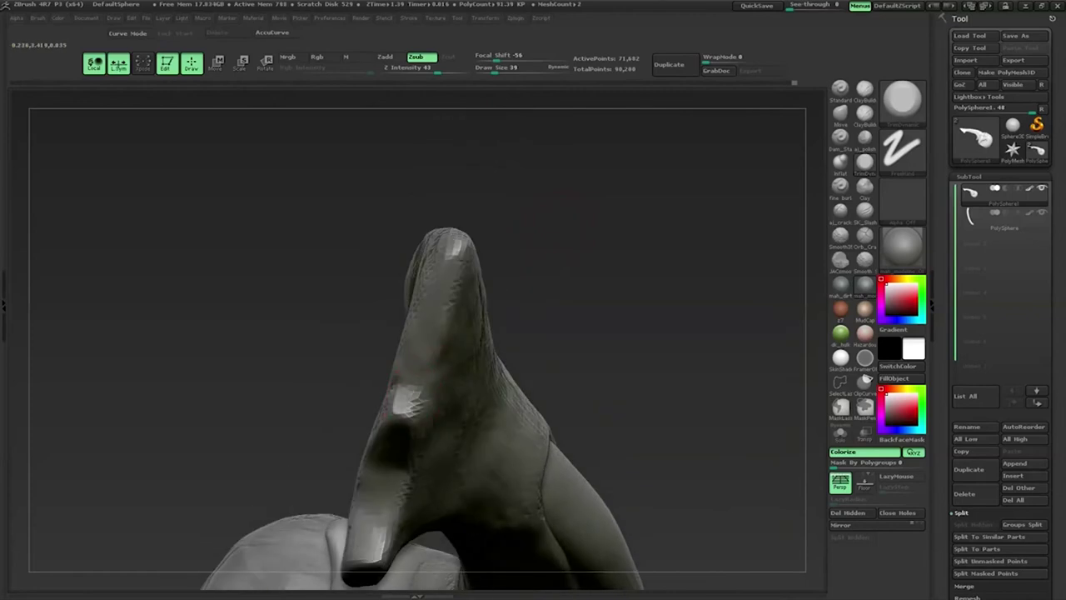
pyautogui.moveTo(457, 242); pyautogui.dragTo(379, 329)
pyautogui.moveTo(537, 304)
pyautogui.mouseDown()
pyautogui.moveTo(592, 259)
pyautogui.moveTo(497, 337)
pyautogui.mouseUp()
pyautogui.moveTo(345, 397)
pyautogui.mouseDown()
pyautogui.moveTo(400, 392)
pyautogui.moveTo(454, 413)
pyautogui.moveTo(470, 432)
pyautogui.mouseUp()
pyautogui.moveTo(695, 261)
pyautogui.mouseDown()
pyautogui.moveTo(730, 352)
pyautogui.moveTo(488, 362)
pyautogui.moveTo(488, 341)
pyautogui.moveTo(516, 341)
pyautogui.moveTo(509, 319)
pyautogui.mouseUp()
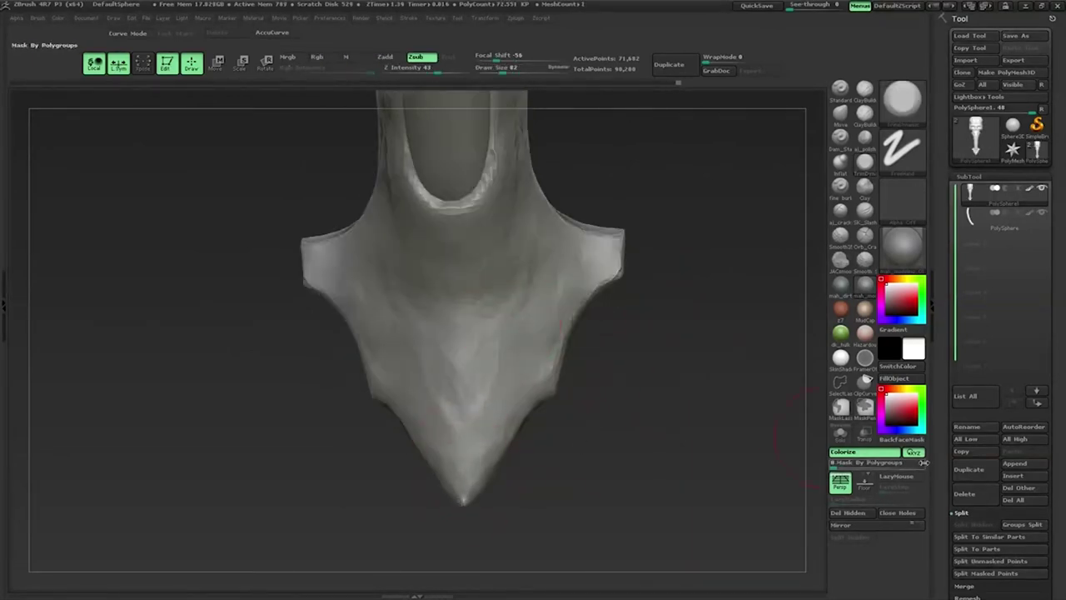
# Step: Turn on BackfaceMask and set Draw Size to 45 from the spacebar palette
pyautogui.click(901, 439)
pyautogui.moveTo(600, 398)
pyautogui.mouseDown()
pyautogui.moveTo(639, 403)
pyautogui.moveTo(476, 345)
pyautogui.moveTo(431, 363)
pyautogui.mouseUp()
pyautogui.press('space')
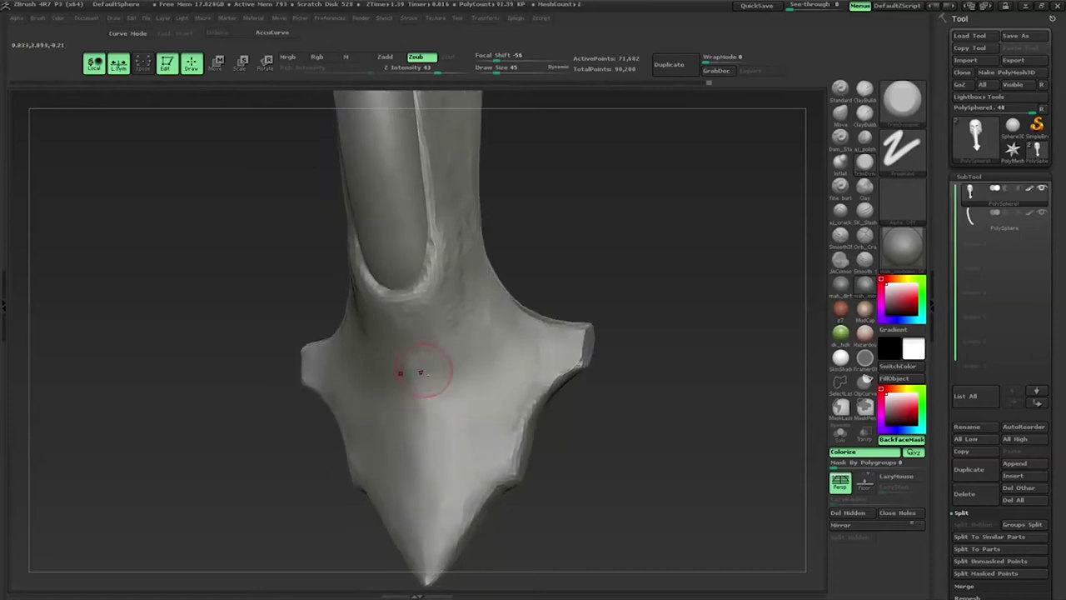
pyautogui.press('b')
pyautogui.press('d')
pyautogui.press('s')
# Step: Switch the brush to Zadd at Z Intensity 12 with LazyMouse on
pyautogui.moveTo(511, 355); pyautogui.dragTo(550, 366)
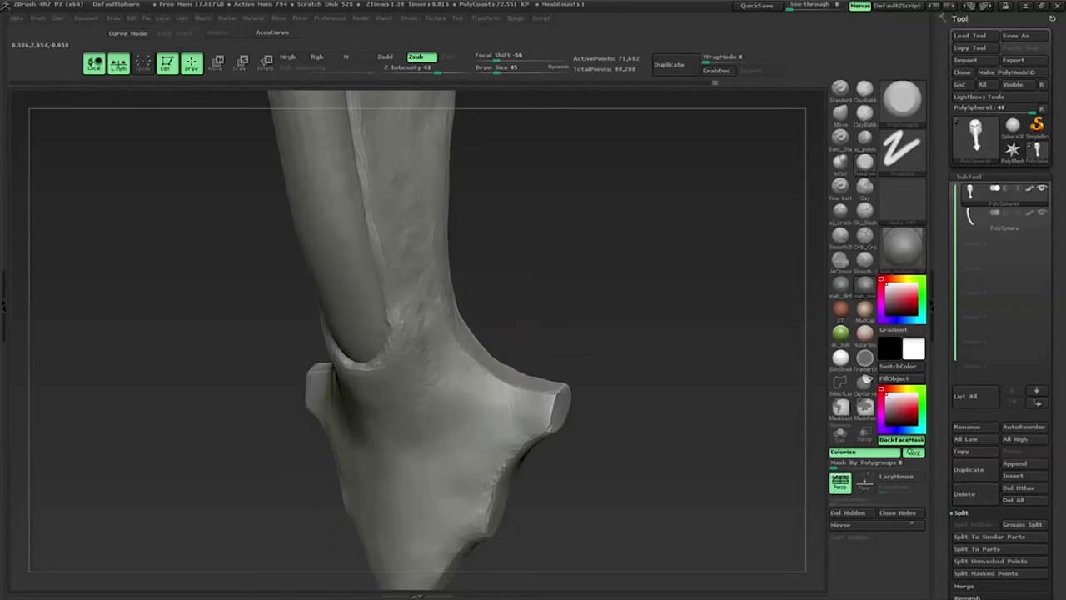
pyautogui.moveTo(542, 404)
pyautogui.mouseDown()
pyautogui.moveTo(608, 392)
pyautogui.moveTo(510, 416)
pyautogui.moveTo(489, 331)
pyautogui.moveTo(400, 416)
pyautogui.mouseUp()
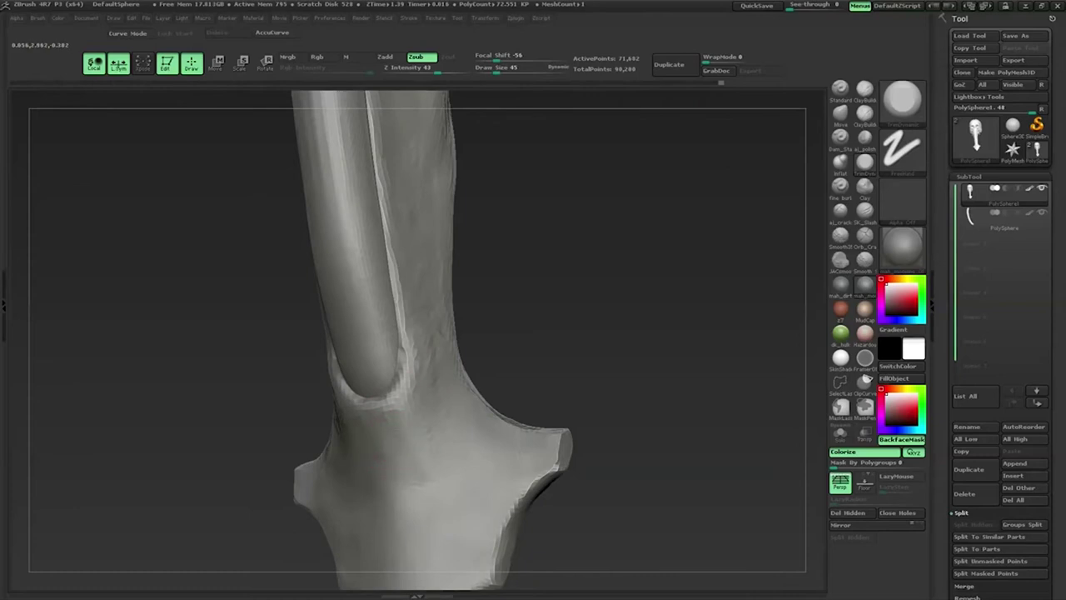
pyautogui.click(840, 137)
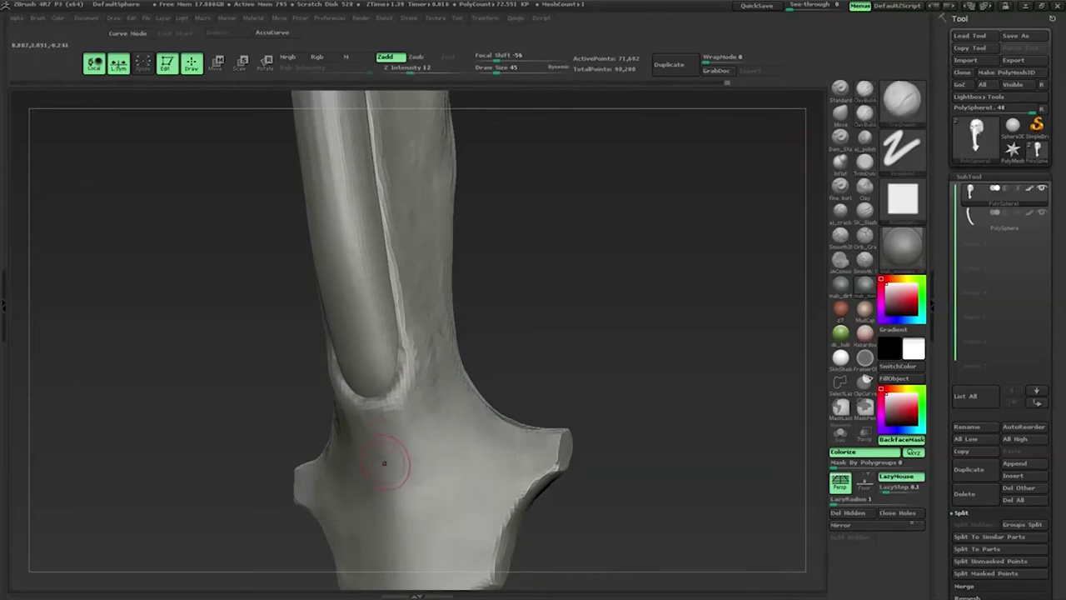
# Step: Add light Zadd detail to the flange base below the tube socket, crisping the U-shaped collar edge
pyautogui.moveTo(424, 423)
pyautogui.mouseDown()
pyautogui.moveTo(444, 456)
pyautogui.moveTo(485, 357)
pyautogui.moveTo(491, 453)
pyautogui.mouseUp()
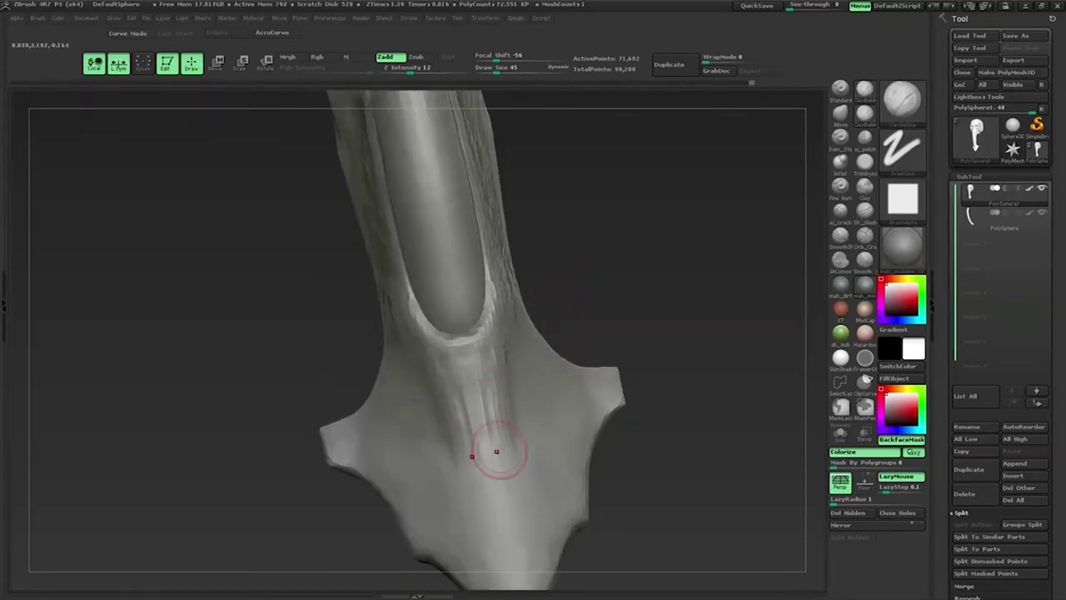
pyautogui.moveTo(547, 286); pyautogui.dragTo(493, 285)
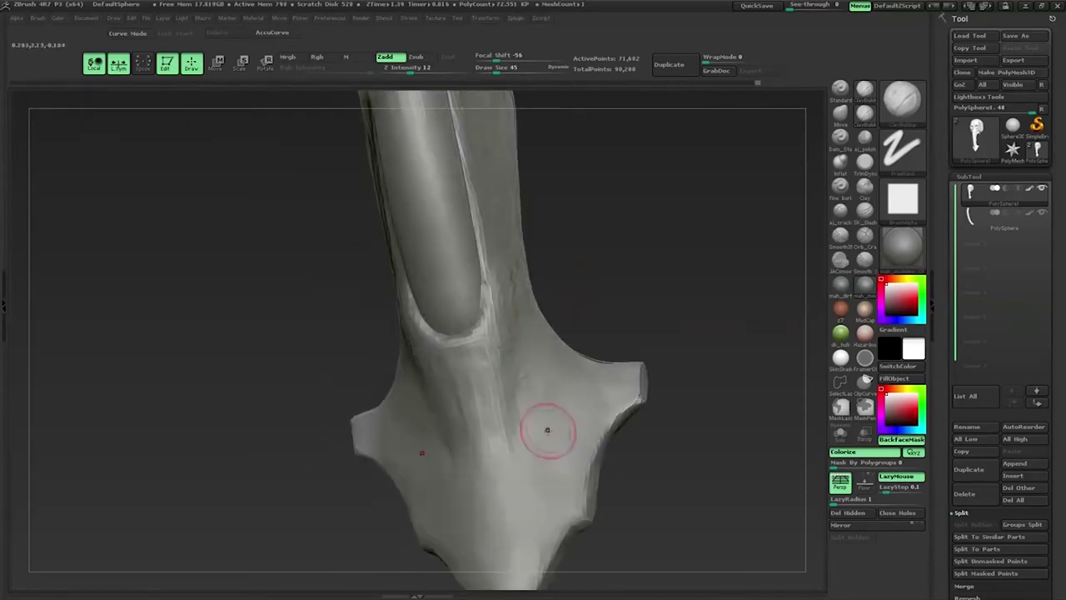
pyautogui.moveTo(545, 422); pyautogui.dragTo(483, 345)
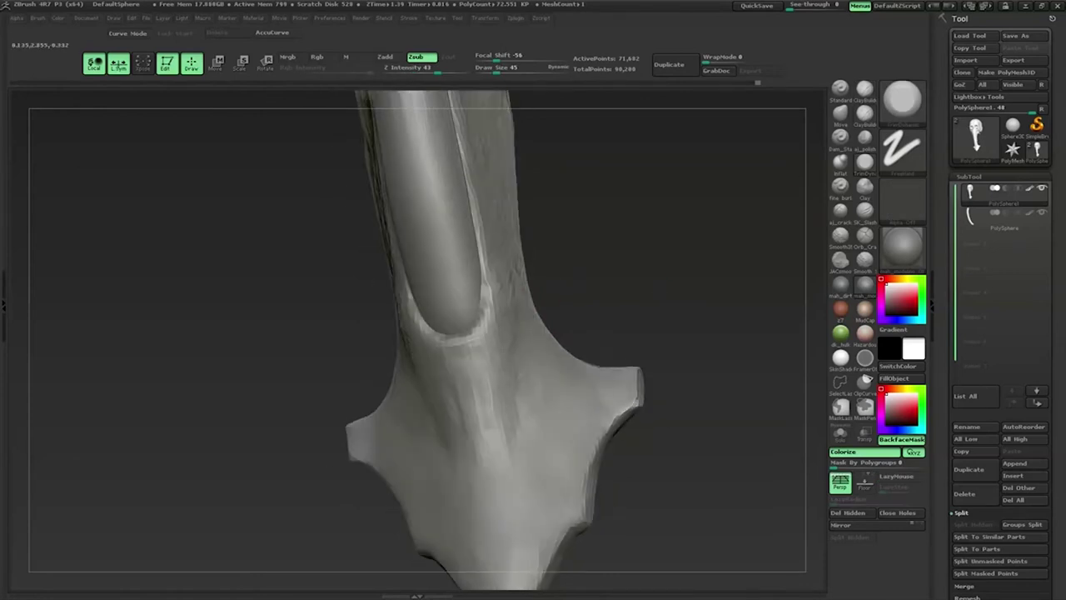
pyautogui.moveTo(208, 349)
pyautogui.mouseDown()
pyautogui.moveTo(250, 333)
pyautogui.moveTo(481, 366)
pyautogui.moveTo(520, 470)
pyautogui.moveTo(542, 333)
pyautogui.moveTo(609, 352)
pyautogui.mouseUp()
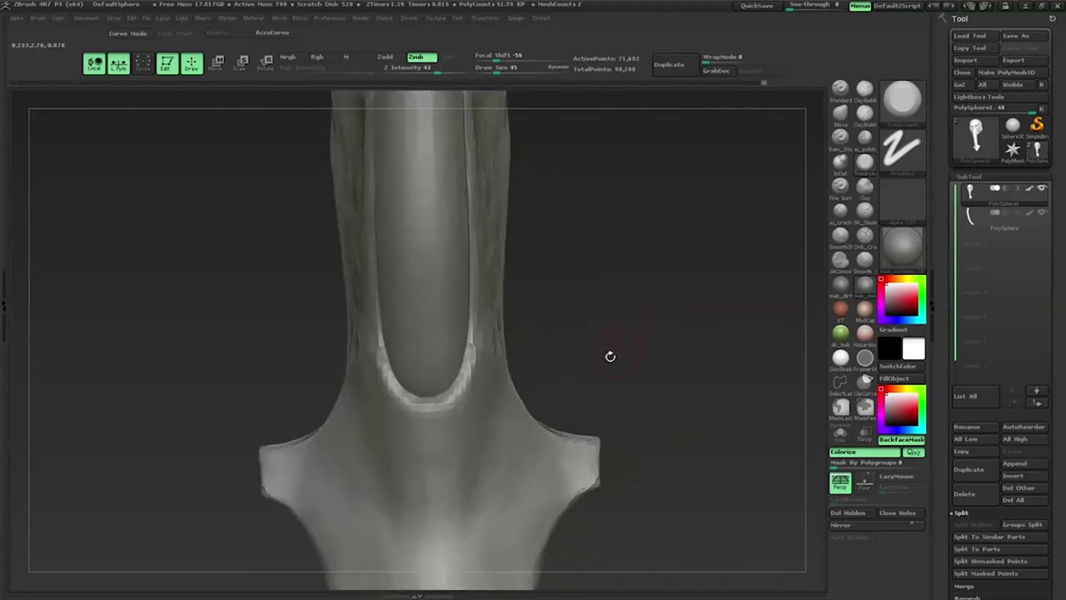
pyautogui.moveTo(490, 480); pyautogui.dragTo(499, 525)
pyautogui.moveTo(488, 405)
pyautogui.mouseDown()
pyautogui.moveTo(391, 399)
pyautogui.moveTo(503, 431)
pyautogui.moveTo(391, 391)
pyautogui.moveTo(421, 393)
pyautogui.moveTo(464, 363)
pyautogui.moveTo(436, 411)
pyautogui.moveTo(525, 361)
pyautogui.moveTo(540, 340)
pyautogui.moveTo(424, 452)
pyautogui.moveTo(406, 451)
pyautogui.mouseUp()
pyautogui.press('space')
# Step: Set Z Intensity 10 and Draw Size 93, then raise a soft strip down the lower neck
pyautogui.moveTo(416, 416); pyautogui.dragTo(454, 416)
pyautogui.moveTo(632, 375)
pyautogui.mouseDown()
pyautogui.moveTo(445, 441)
pyautogui.moveTo(435, 427)
pyautogui.mouseUp()
pyautogui.moveTo(445, 520); pyautogui.dragTo(420, 453)
pyautogui.moveTo(462, 487); pyautogui.dragTo(420, 575)
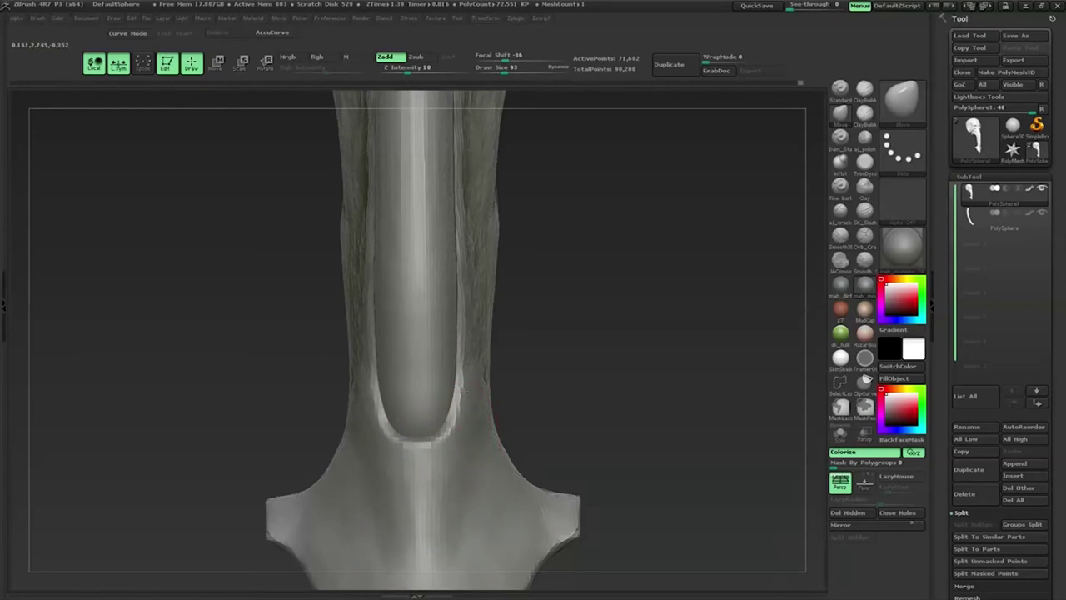
# Step: Shrink the brush to Draw Size 35 and switch to Zsub at intensity 43, focal shift -56
pyautogui.moveTo(454, 358); pyautogui.dragTo(429, 358)
pyautogui.moveTo(666, 400)
pyautogui.mouseDown()
pyautogui.moveTo(566, 402)
pyautogui.moveTo(545, 363)
pyautogui.mouseUp()
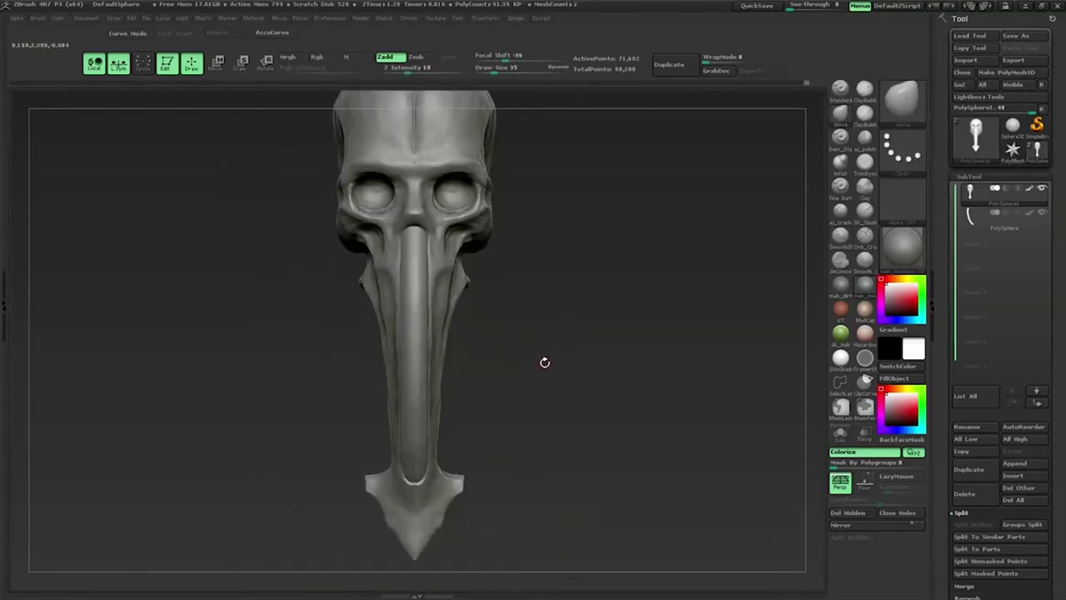
pyautogui.moveTo(491, 409)
pyautogui.keyDown('alt'); pyautogui.mouseDown()
pyautogui.moveTo(592, 409)
pyautogui.moveTo(572, 379)
pyautogui.moveTo(589, 368)
pyautogui.moveTo(595, 381)
pyautogui.moveTo(644, 342)
pyautogui.moveTo(516, 416)
pyautogui.moveTo(528, 380)
pyautogui.moveTo(587, 415)
pyautogui.moveTo(624, 375)
pyautogui.moveTo(590, 369)
pyautogui.moveTo(638, 316)
pyautogui.moveTo(579, 335)
pyautogui.moveTo(626, 347)
pyautogui.mouseUp(); pyautogui.keyUp('alt')
pyautogui.click(866, 143)
# Step: Switch the brush back to Zadd at Z Intensity 12 with LazyMouse on
pyautogui.moveTo(672, 276); pyautogui.dragTo(773, 184)
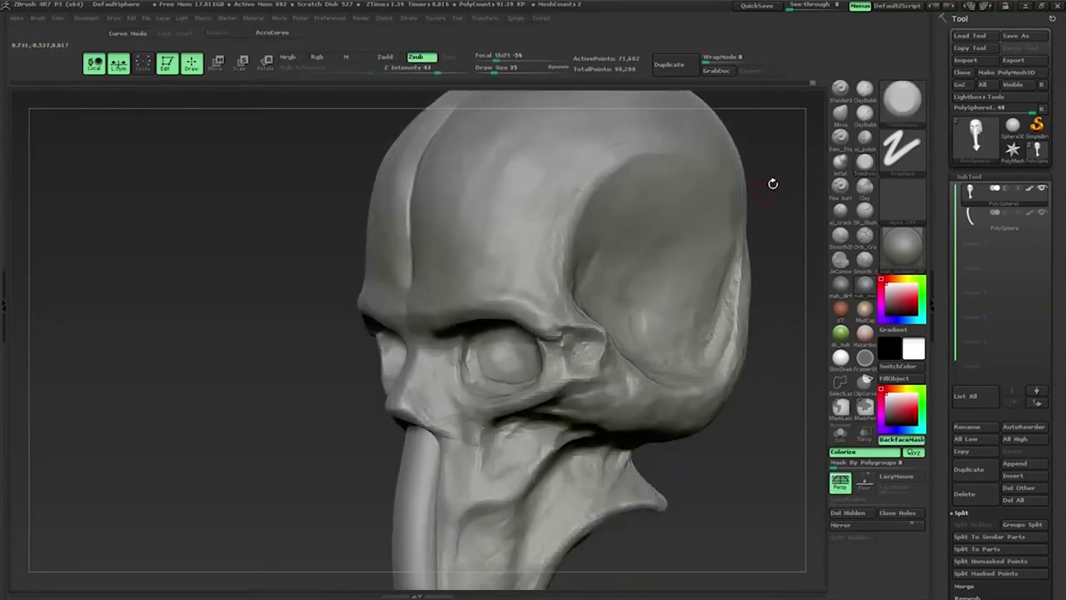
pyautogui.click(865, 137)
pyautogui.keyDown('alt'); pyautogui.moveTo(749, 250); pyautogui.dragTo(599, 322); pyautogui.keyUp('alt')
# Step: DynaMesh the head at resolution 248 and rotate to review the skull's eye sockets
pyautogui.scroll(-10, 999, 250)
pyautogui.moveTo(966, 317); pyautogui.dragTo(995, 317)
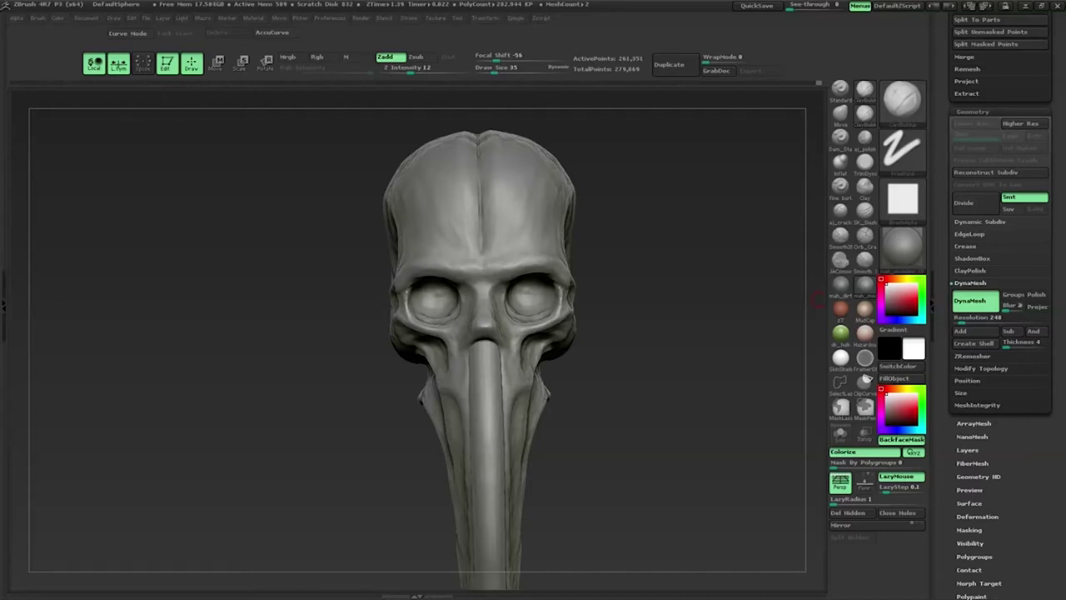
pyautogui.moveTo(638, 257)
pyautogui.mouseDown()
pyautogui.moveTo(690, 317)
pyautogui.moveTo(653, 334)
pyautogui.mouseUp()
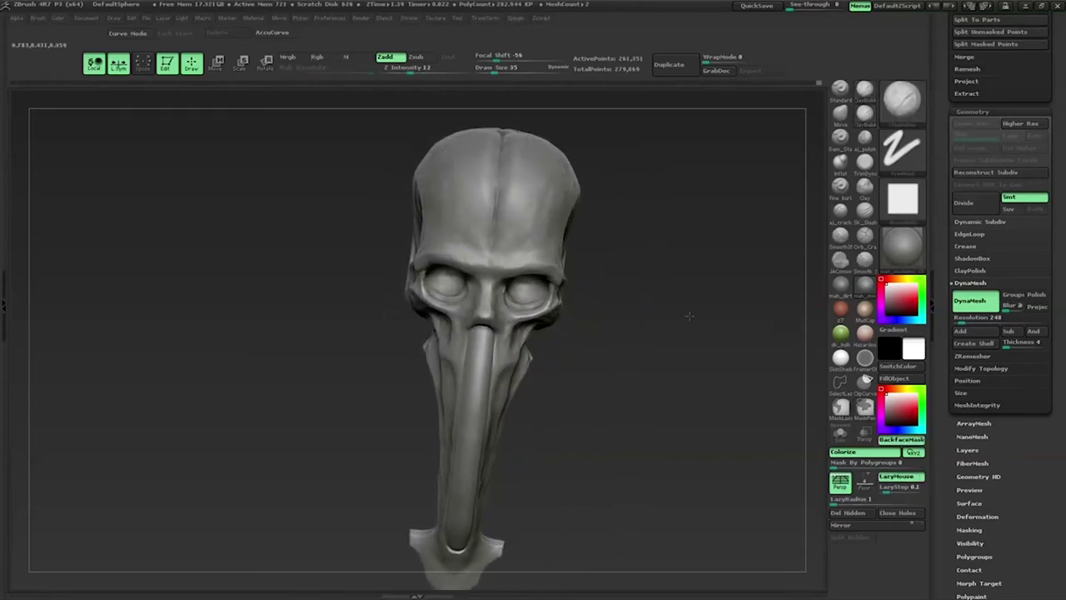
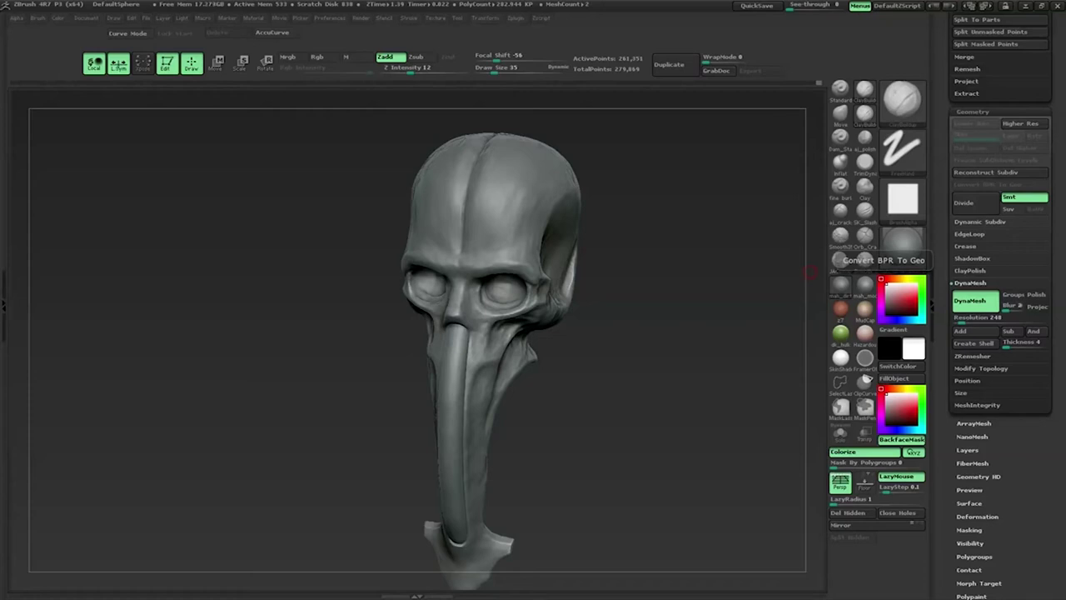
# Step: Zoom onto the top of the cranium and raise mirrored knobs with the Clay Buildup brush
pyautogui.moveTo(658, 238); pyautogui.dragTo(636, 299)
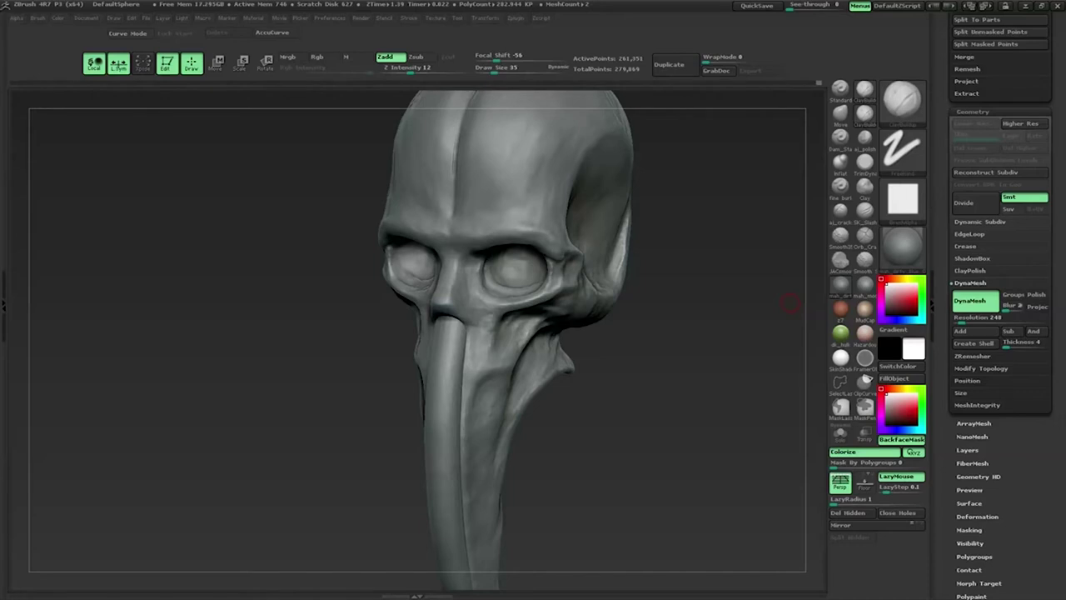
pyautogui.moveTo(692, 219); pyautogui.dragTo(683, 231)
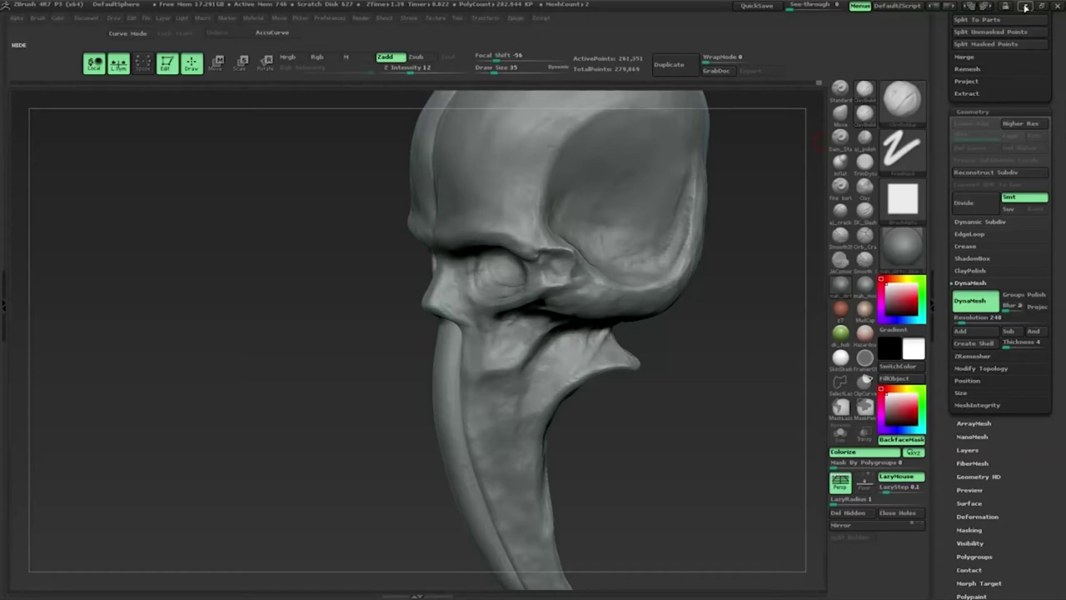
pyautogui.moveTo(685, 362)
pyautogui.keyDown('shift'); pyautogui.mouseDown()
pyautogui.moveTo(458, 384)
pyautogui.moveTo(562, 377)
pyautogui.mouseUp(); pyautogui.keyUp('shift')
pyautogui.moveTo(509, 330); pyautogui.dragTo(599, 405)
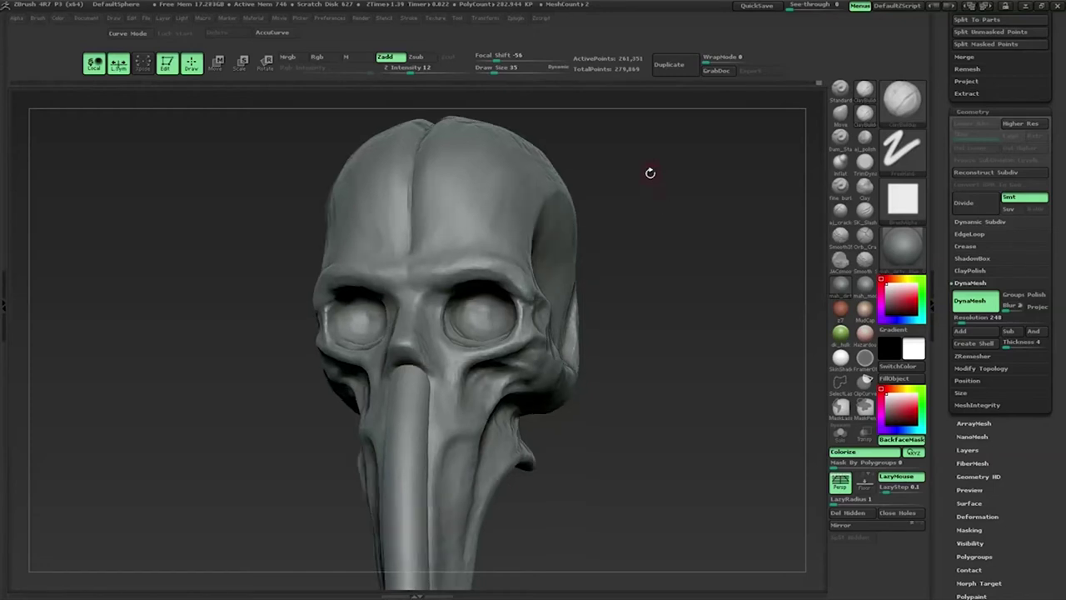
pyautogui.keyDown('alt'); pyautogui.moveTo(650, 172); pyautogui.dragTo(518, 298); pyautogui.keyUp('alt')
pyautogui.press('b')
pyautogui.press('c')
pyautogui.press('b')
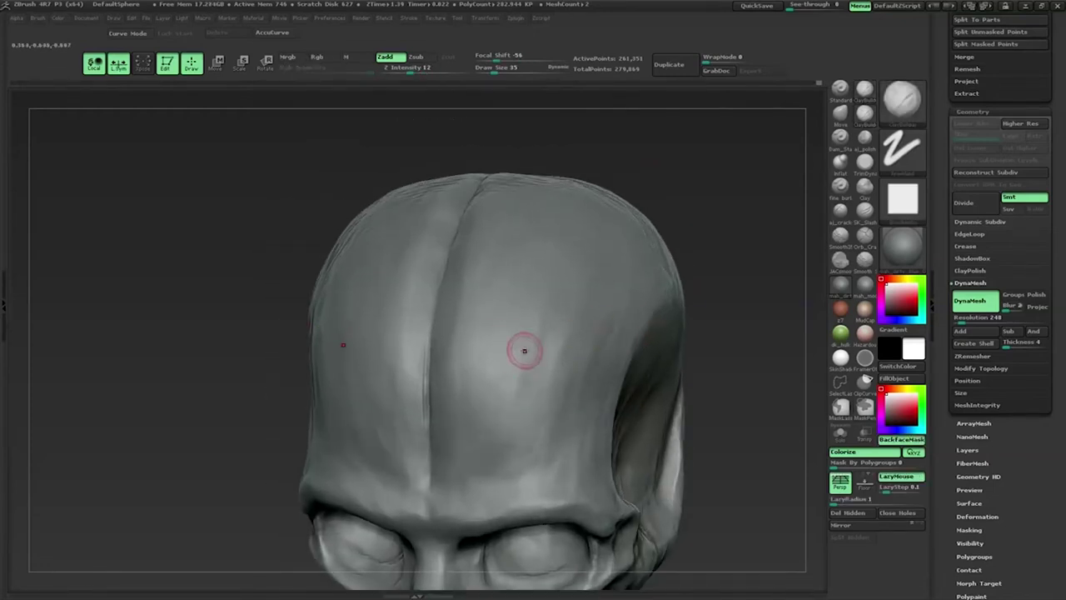
pyautogui.moveTo(526, 352); pyautogui.dragTo(543, 335)
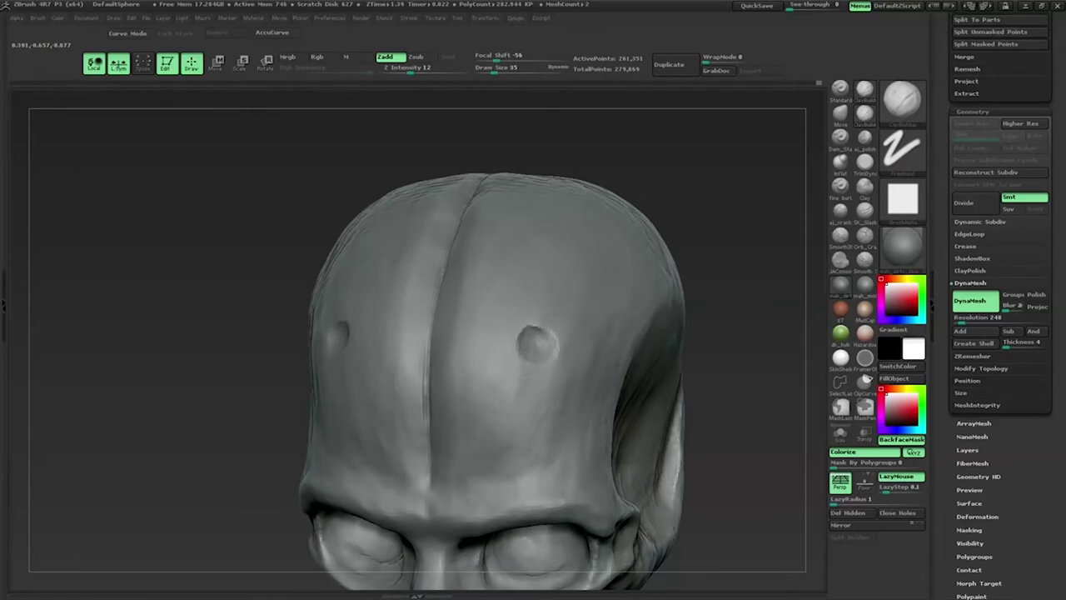
# Step: Review the new knobs, change brush size to 24, 45, then 39, and pick another brush
pyautogui.moveTo(249, 333); pyautogui.dragTo(358, 358)
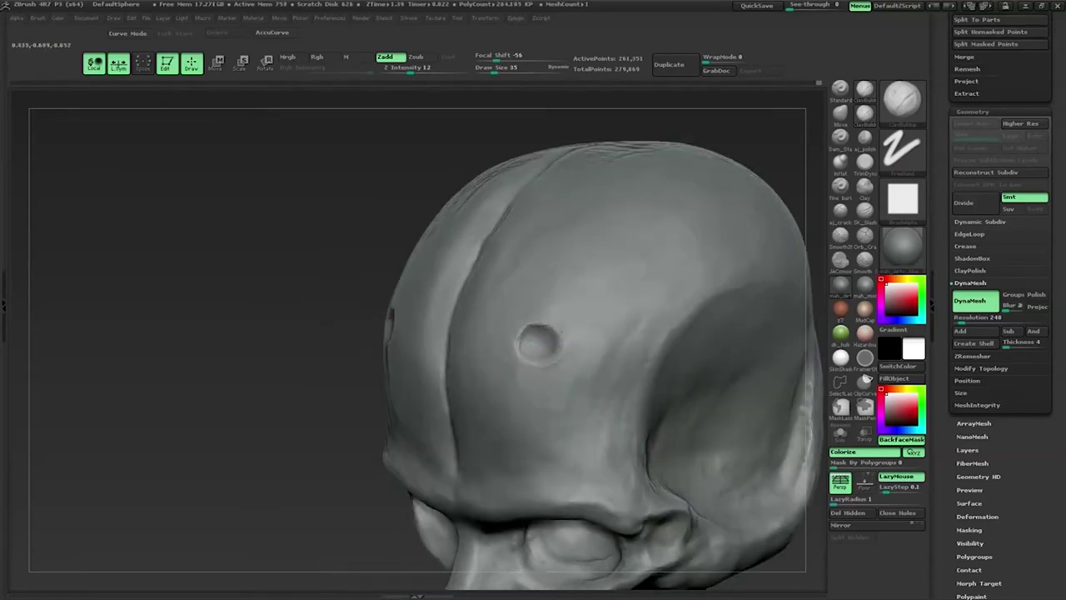
pyautogui.moveTo(433, 375); pyautogui.dragTo(338, 385)
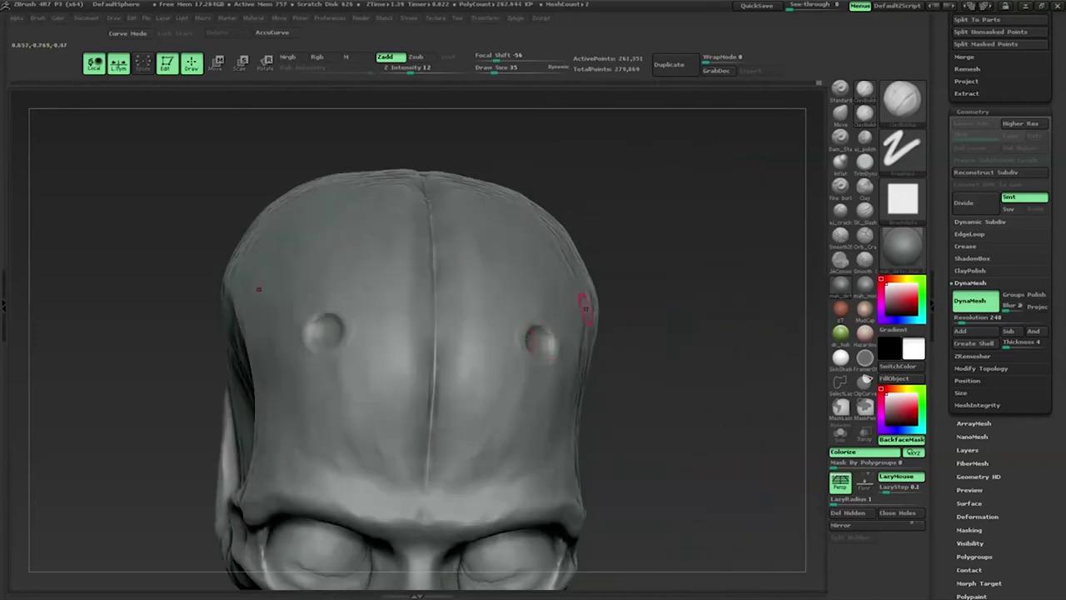
pyautogui.press('space')
pyautogui.moveTo(545, 324); pyautogui.dragTo(531, 324)
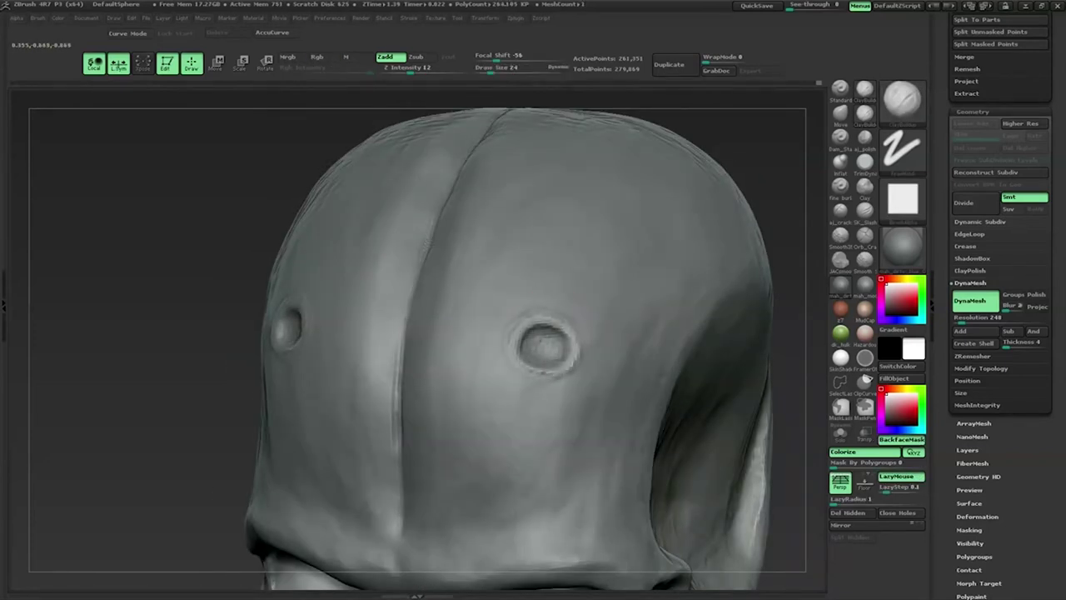
pyautogui.moveTo(508, 370)
pyautogui.mouseDown()
pyautogui.moveTo(540, 371)
pyautogui.moveTo(519, 375)
pyautogui.mouseUp()
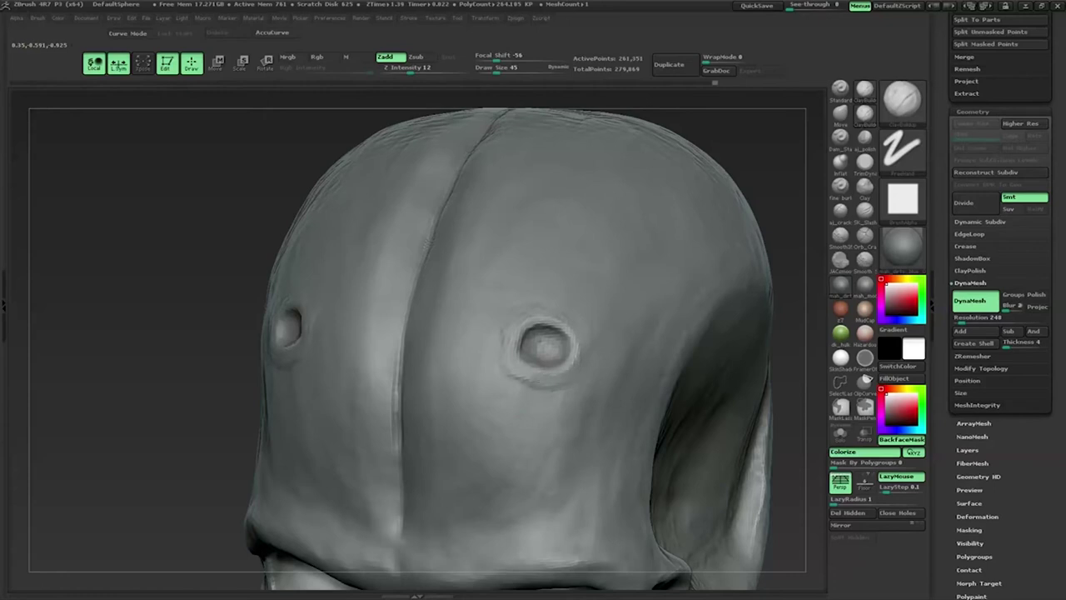
pyautogui.moveTo(520, 376); pyautogui.dragTo(573, 370)
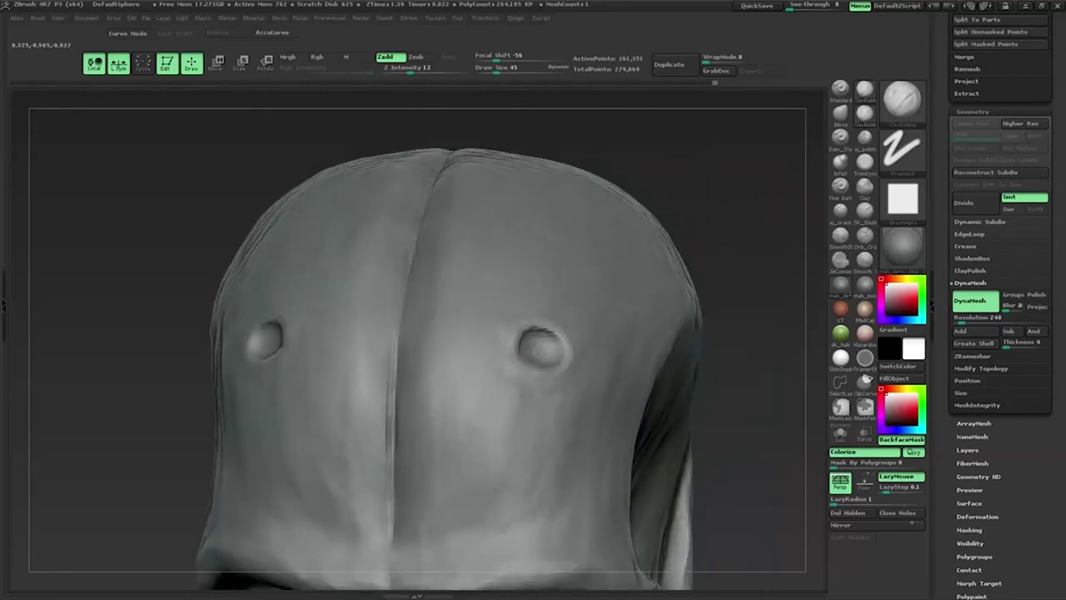
pyautogui.moveTo(525, 339); pyautogui.dragTo(550, 337)
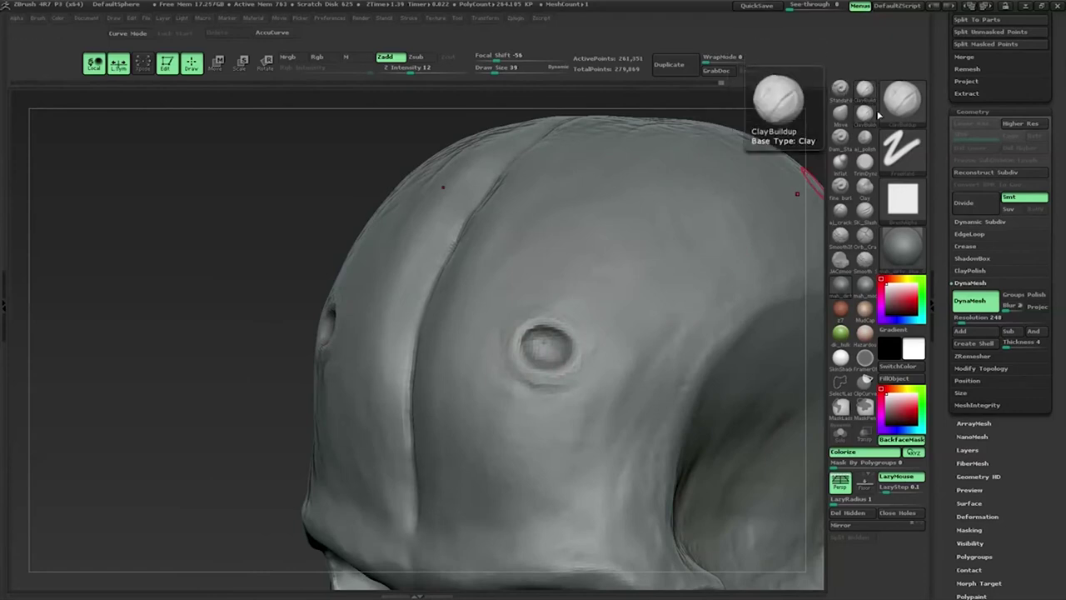
pyautogui.click(865, 185)
# Step: Undo a stray test mark, turn off Rgb, and deepen the hollow around the right knob
pyautogui.click(510, 348)
pyautogui.hotkey('ctrl', 'z')
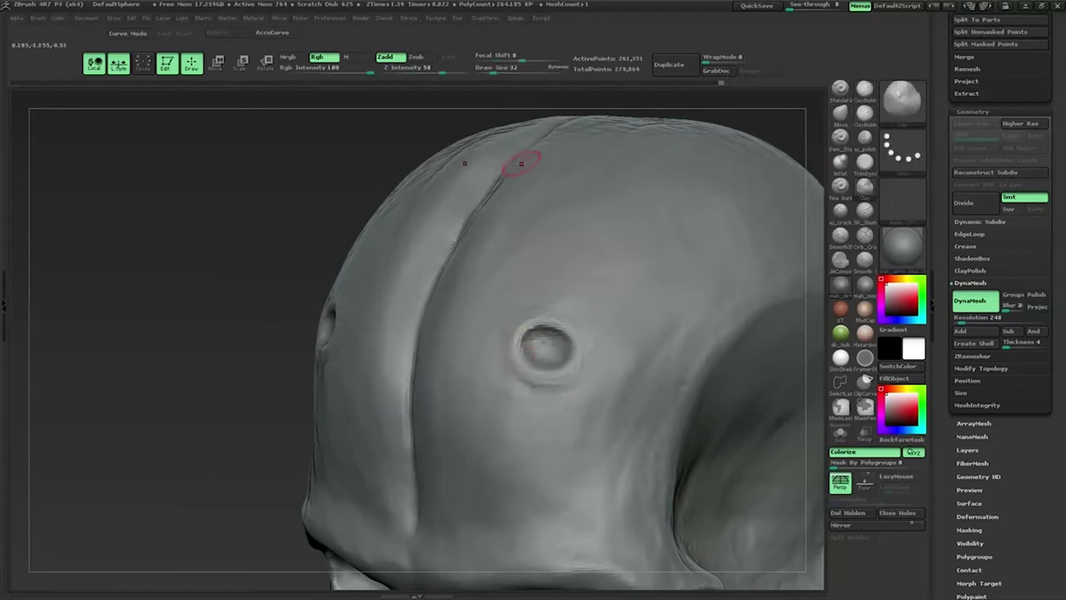
pyautogui.click(317, 56)
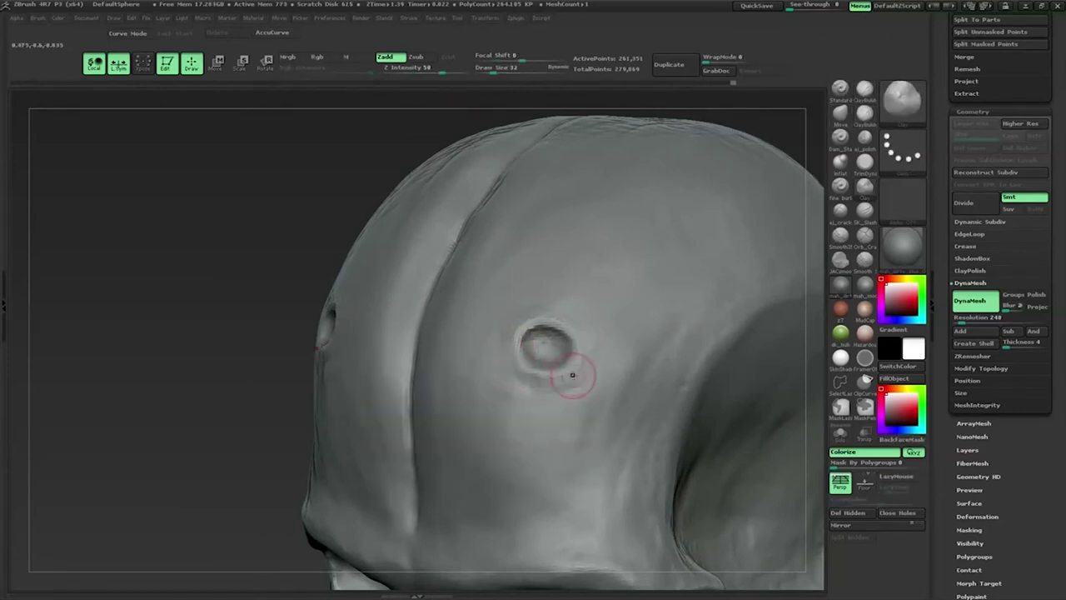
pyautogui.keyDown('shift'); pyautogui.moveTo(494, 191); pyautogui.dragTo(462, 143); pyautogui.keyUp('shift')
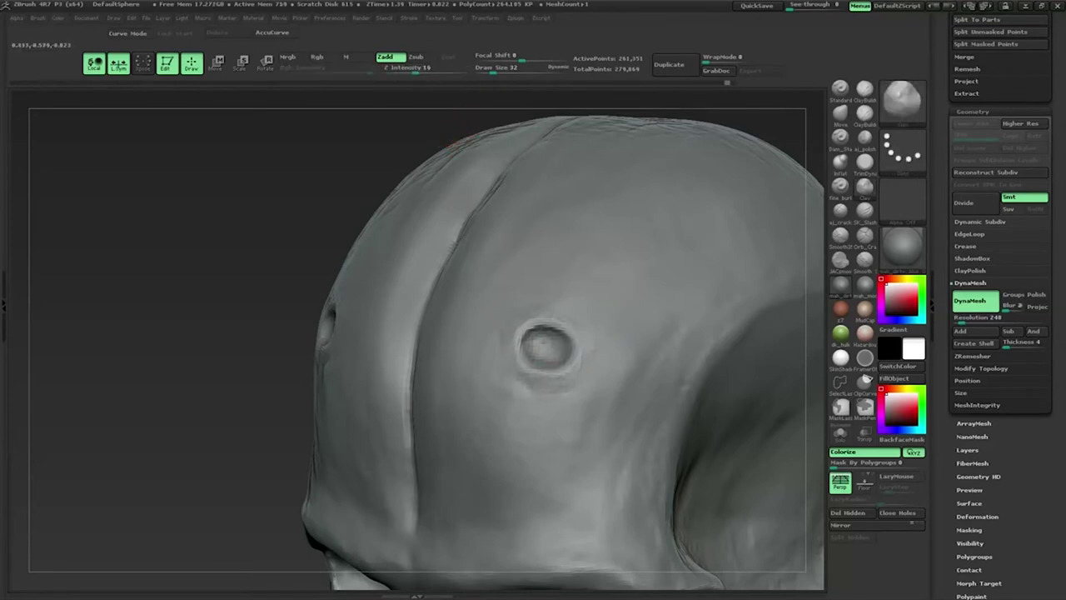
pyautogui.moveTo(568, 376); pyautogui.dragTo(638, 367)
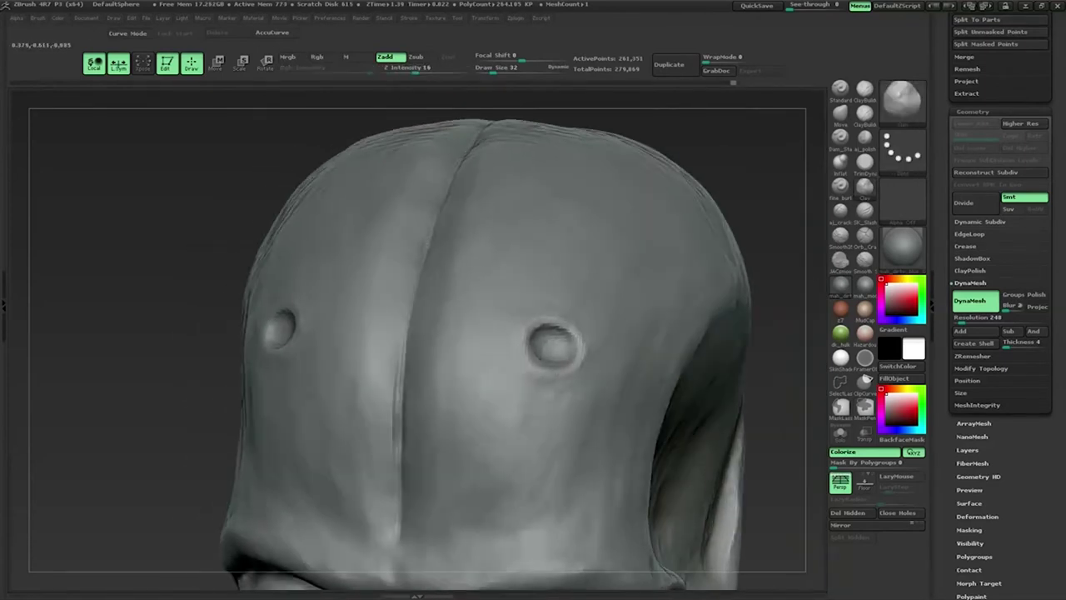
pyautogui.moveTo(537, 333); pyautogui.dragTo(570, 338)
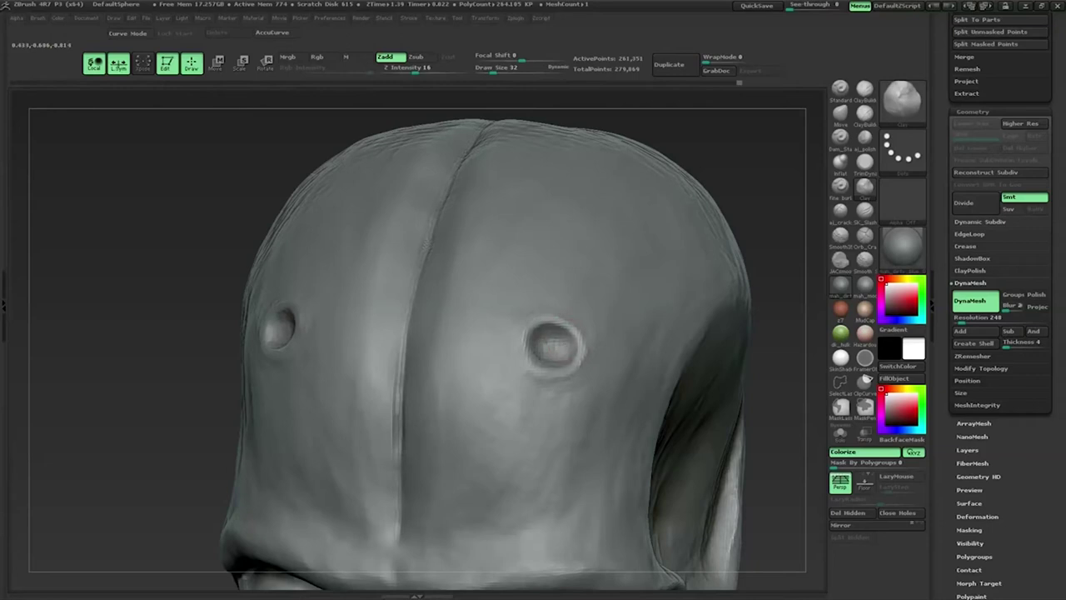
# Step: At draw size 59 with softer falloff, carve both knob rims deeper, then drop size to 42
pyautogui.moveTo(780, 290)
pyautogui.mouseDown()
pyautogui.moveTo(548, 382)
pyautogui.moveTo(526, 379)
pyautogui.mouseUp()
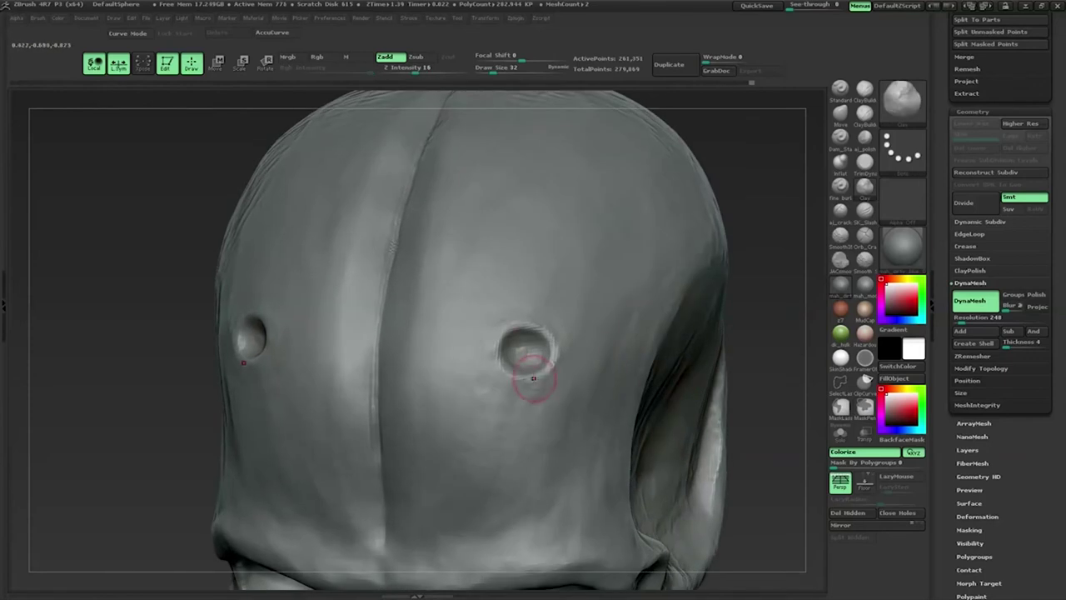
pyautogui.moveTo(775, 208); pyautogui.dragTo(775, 349)
pyautogui.rightClick(493, 349)
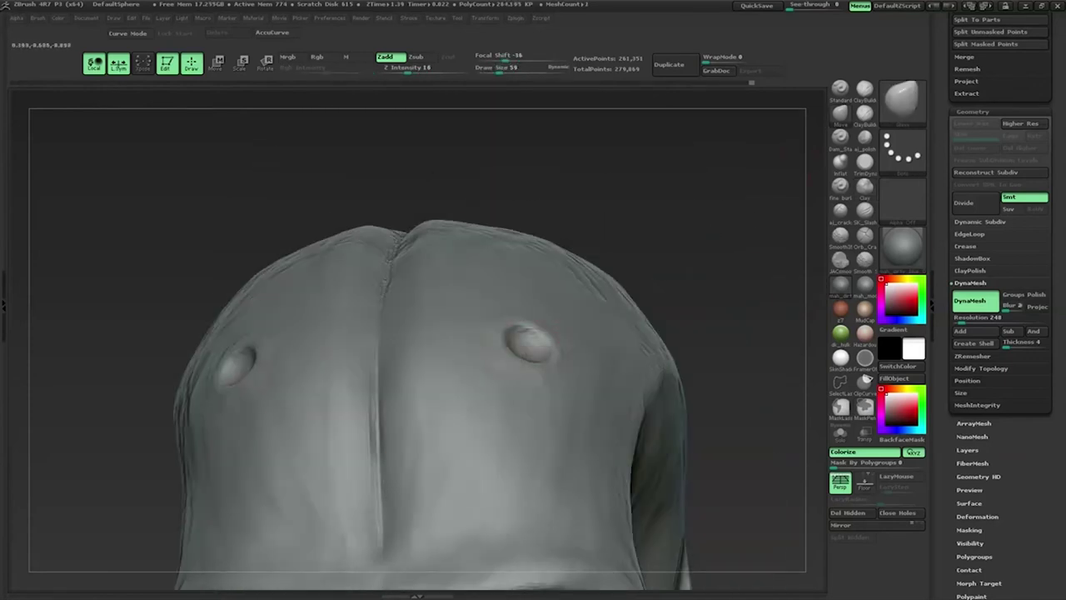
pyautogui.moveTo(635, 261); pyautogui.dragTo(511, 328)
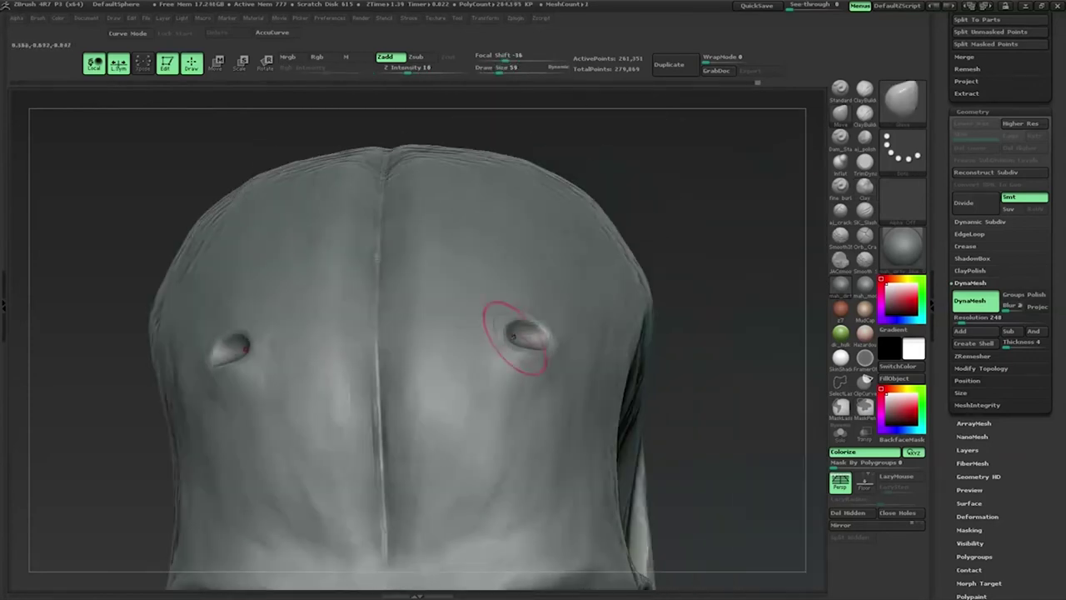
pyautogui.moveTo(733, 333); pyautogui.dragTo(583, 250)
pyautogui.moveTo(524, 317); pyautogui.dragTo(540, 348)
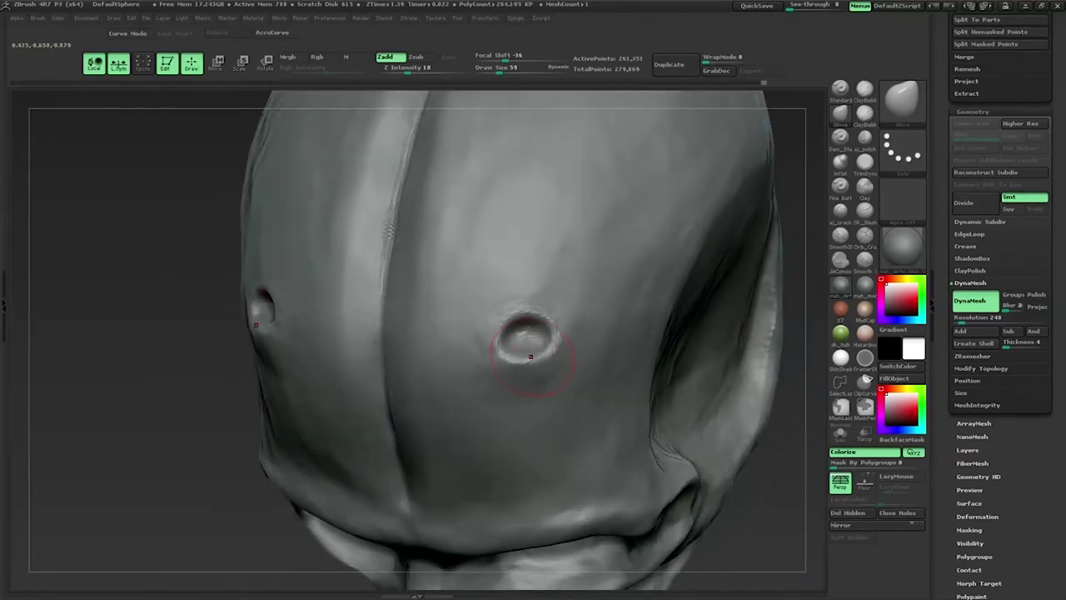
pyautogui.moveTo(791, 333); pyautogui.dragTo(583, 349)
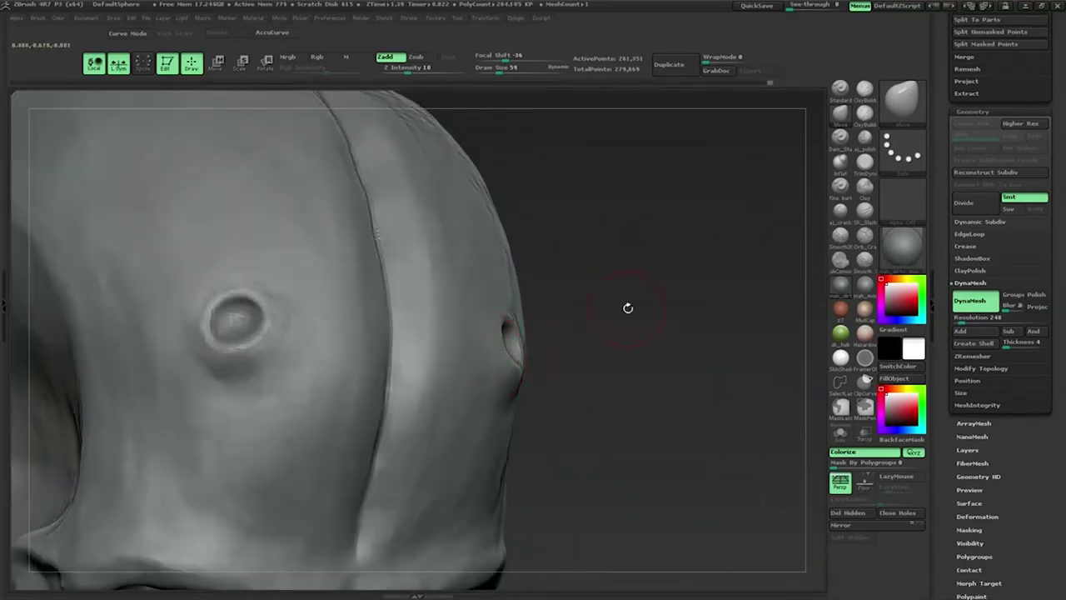
pyautogui.moveTo(625, 305); pyautogui.dragTo(583, 367)
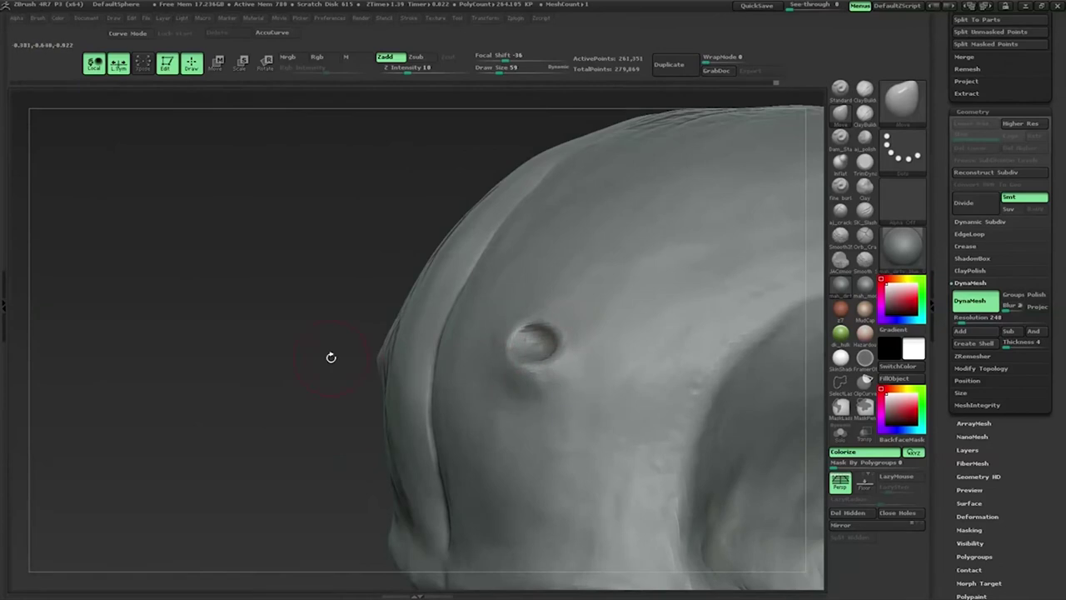
pyautogui.moveTo(331, 356); pyautogui.dragTo(343, 350)
pyautogui.moveTo(666, 350); pyautogui.dragTo(559, 403)
pyautogui.press('space')
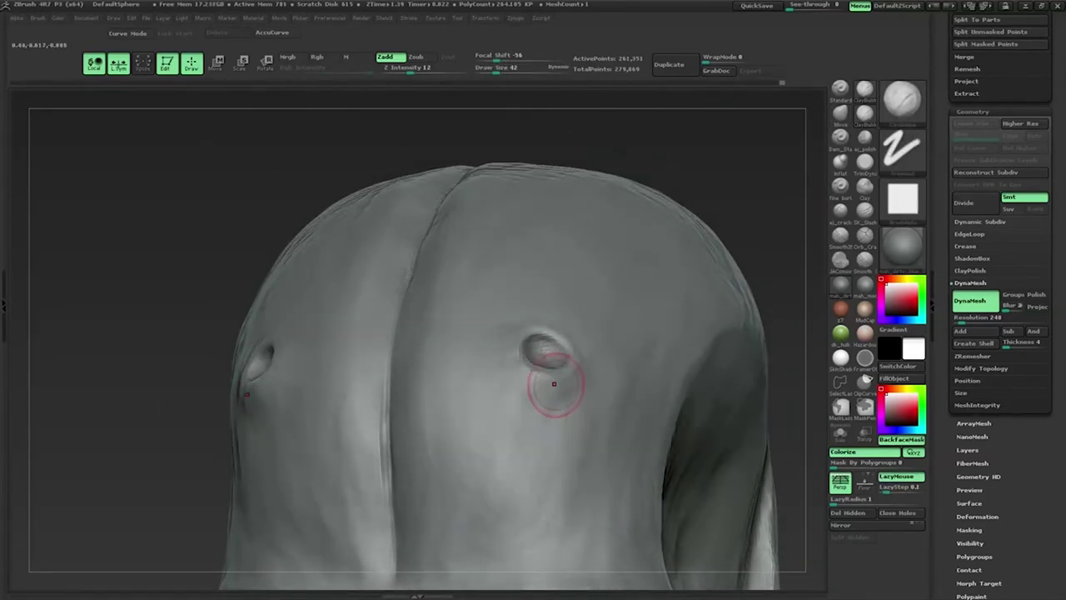
# Step: Sculpt creases just below the right knob, inspect the temple bump, and return to a front view
pyautogui.moveTo(553, 383); pyautogui.dragTo(508, 381)
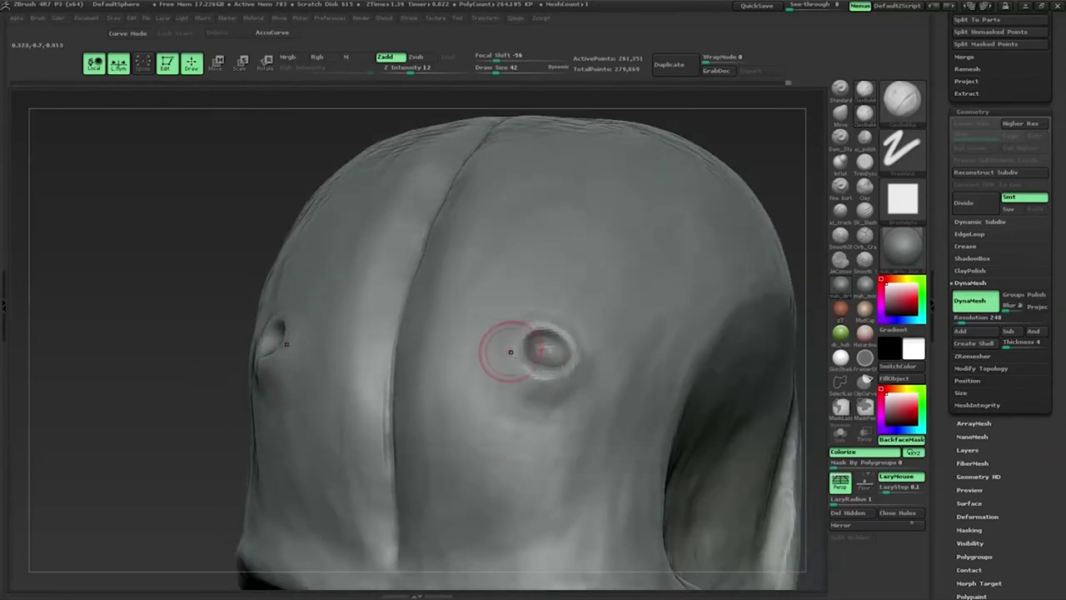
pyautogui.moveTo(466, 430); pyautogui.dragTo(548, 379)
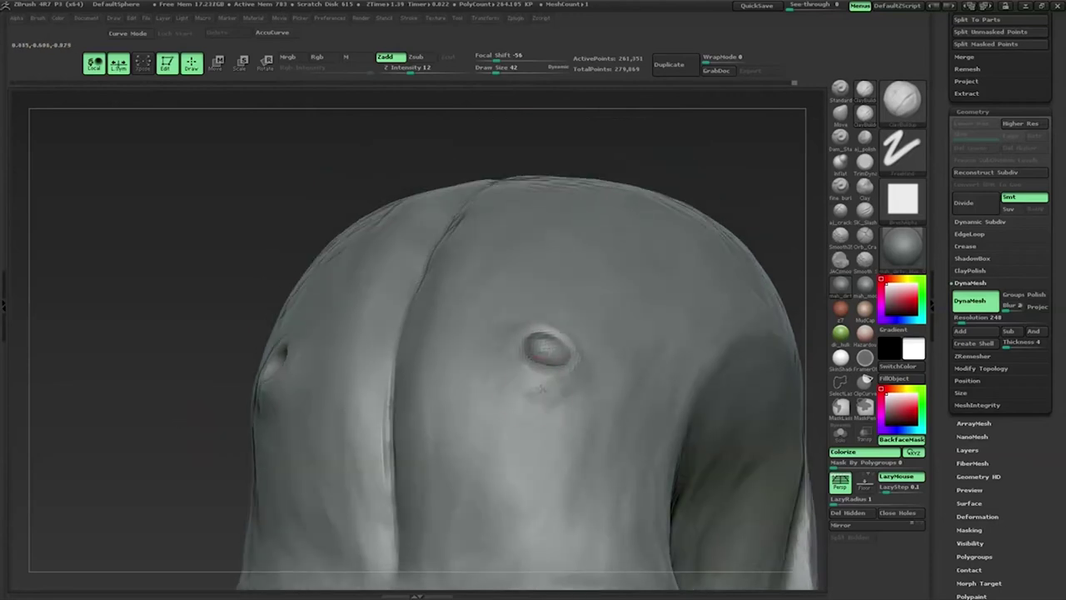
pyautogui.moveTo(516, 406)
pyautogui.mouseDown()
pyautogui.moveTo(560, 384)
pyautogui.moveTo(548, 388)
pyautogui.mouseUp()
pyautogui.press('space')
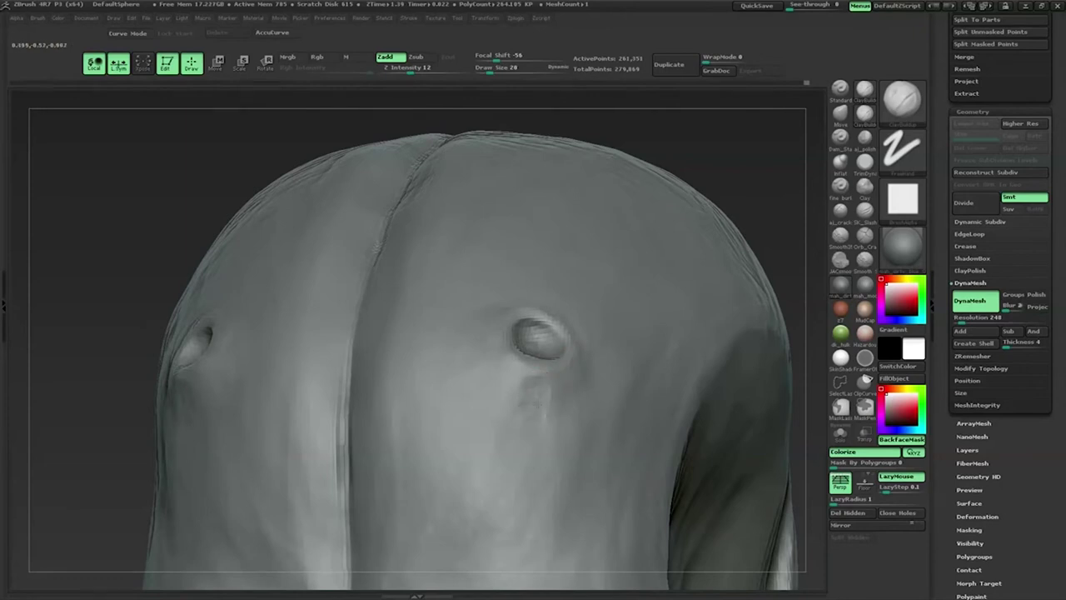
pyautogui.moveTo(685, 275); pyautogui.dragTo(533, 389)
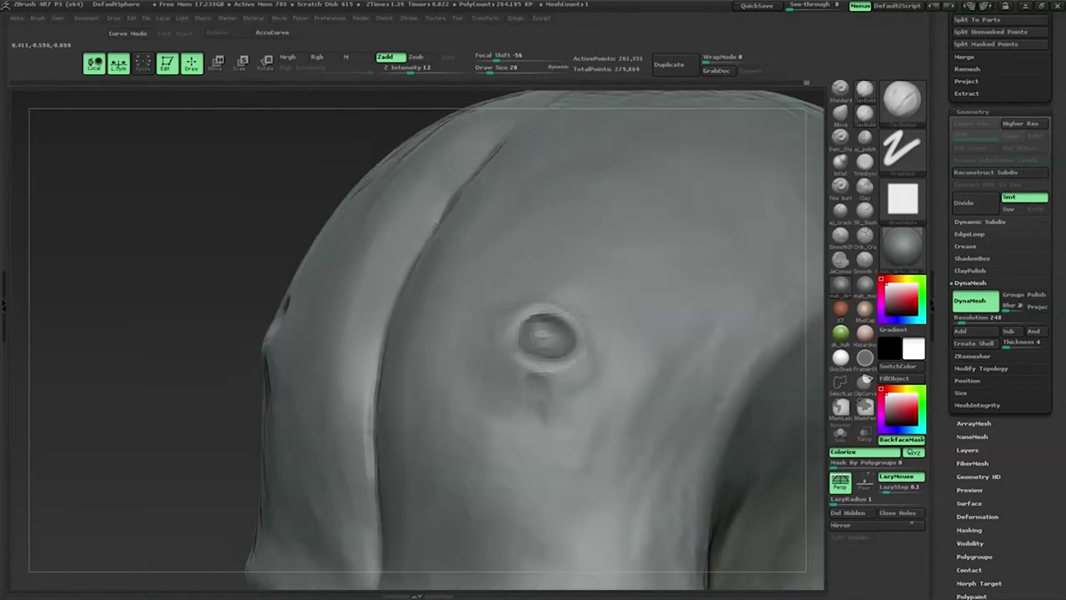
pyautogui.moveTo(231, 436); pyautogui.dragTo(567, 383)
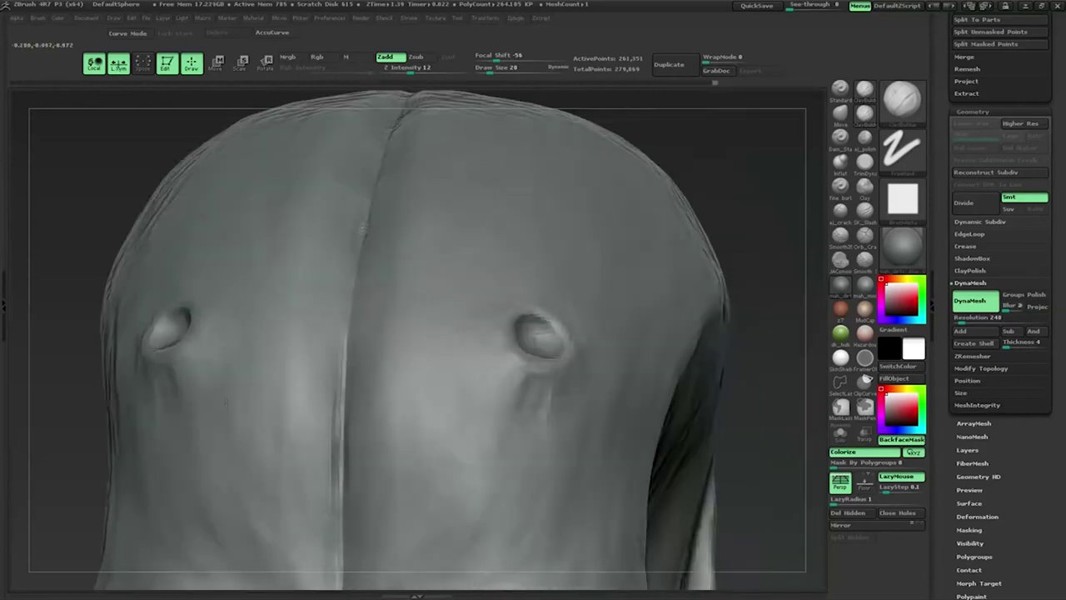
pyautogui.keyDown('shift'); pyautogui.moveTo(552, 358); pyautogui.dragTo(543, 405); pyautogui.keyUp('shift')
pyautogui.moveTo(500, 369)
pyautogui.mouseDown()
pyautogui.moveTo(497, 383)
pyautogui.moveTo(532, 397)
pyautogui.mouseUp()
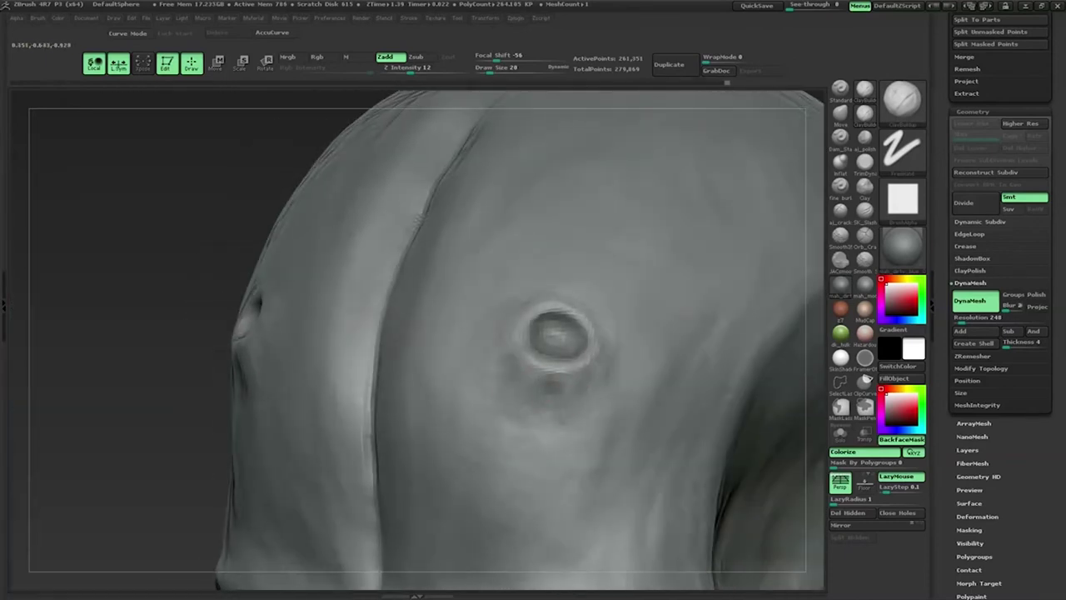
pyautogui.moveTo(190, 421)
pyautogui.mouseDown()
pyautogui.moveTo(547, 397)
pyautogui.moveTo(420, 410)
pyautogui.mouseUp()
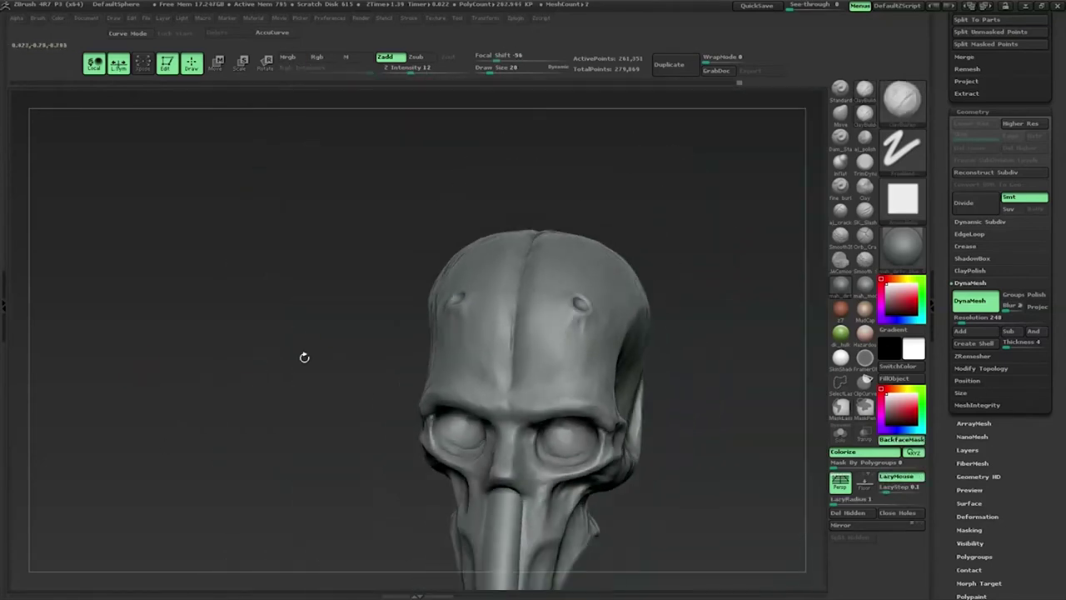
pyautogui.moveTo(304, 356); pyautogui.dragTo(657, 277)
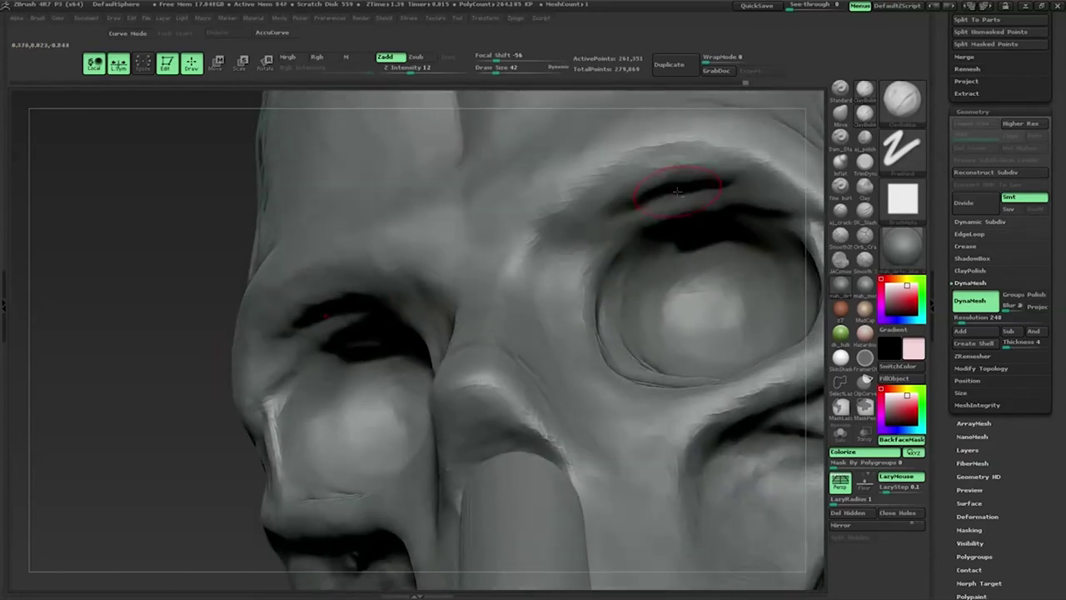
pyautogui.moveTo(678, 191)
pyautogui.mouseDown()
pyautogui.moveTo(743, 200)
pyautogui.moveTo(679, 237)
pyautogui.moveTo(725, 213)
pyautogui.moveTo(707, 229)
pyautogui.mouseUp()
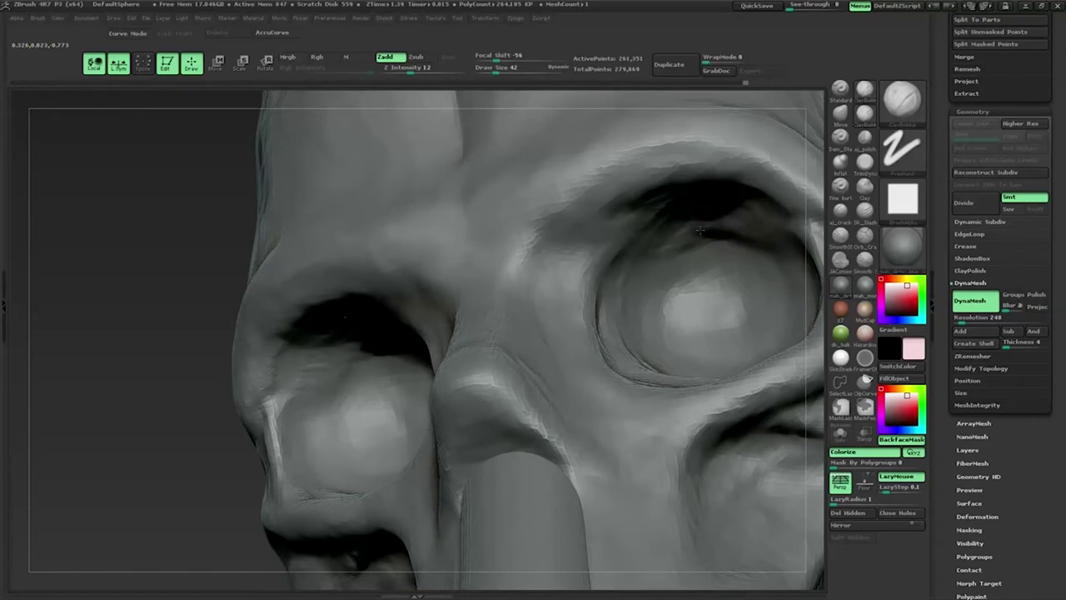
# Step: Refine the upper eyelid and deepen the inner eyelid crease near the nose bridge
pyautogui.moveTo(206, 333); pyautogui.dragTo(274, 333)
pyautogui.press('space')
pyautogui.moveTo(601, 209)
pyautogui.mouseDown()
pyautogui.moveTo(563, 245)
pyautogui.moveTo(552, 224)
pyautogui.mouseUp()
# Step: Reshape the brow ridge above the eye socket
pyautogui.moveTo(436, 286); pyautogui.dragTo(580, 248)
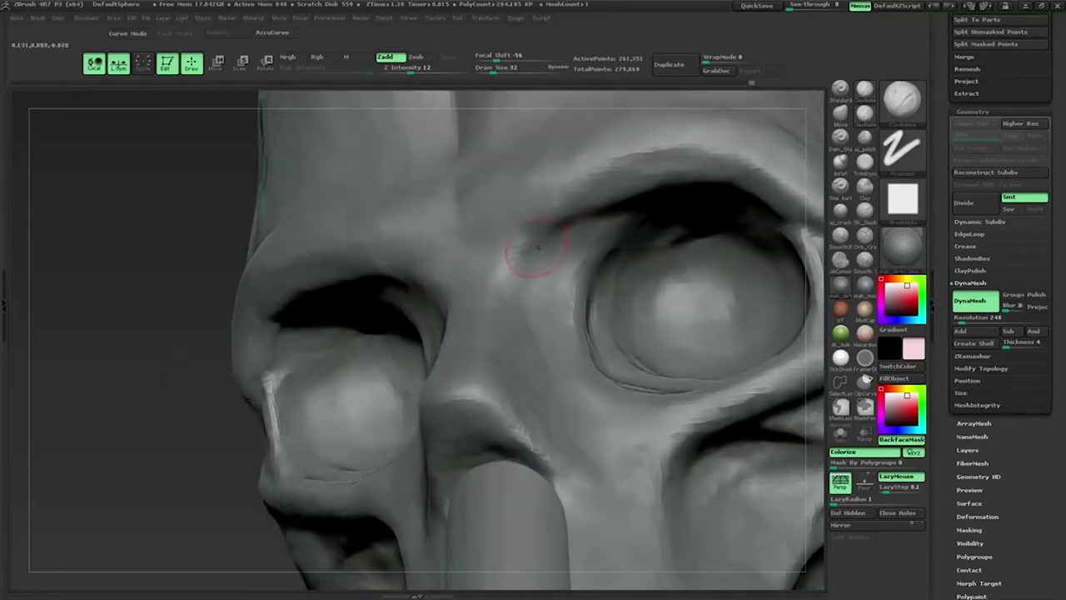
pyautogui.moveTo(137, 360); pyautogui.dragTo(164, 343)
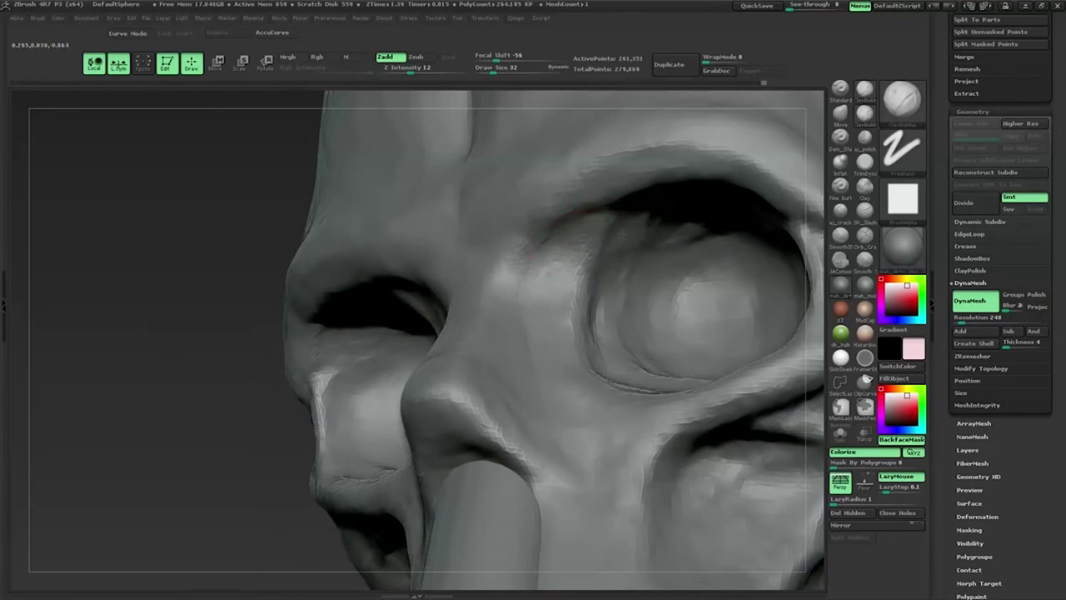
pyautogui.moveTo(142, 364); pyautogui.dragTo(186, 319)
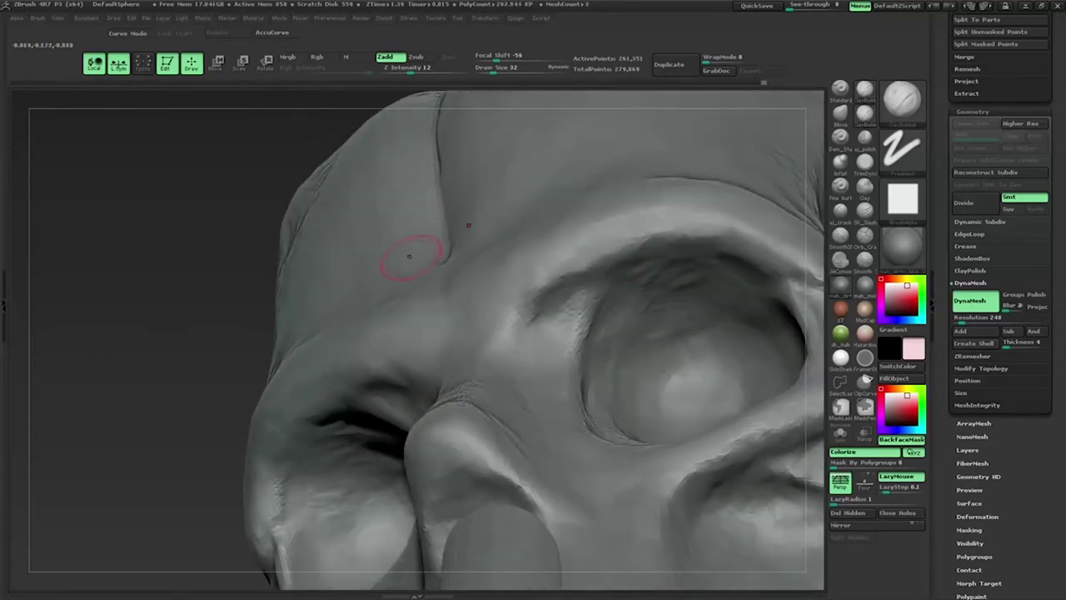
pyautogui.moveTo(519, 305); pyautogui.dragTo(556, 286)
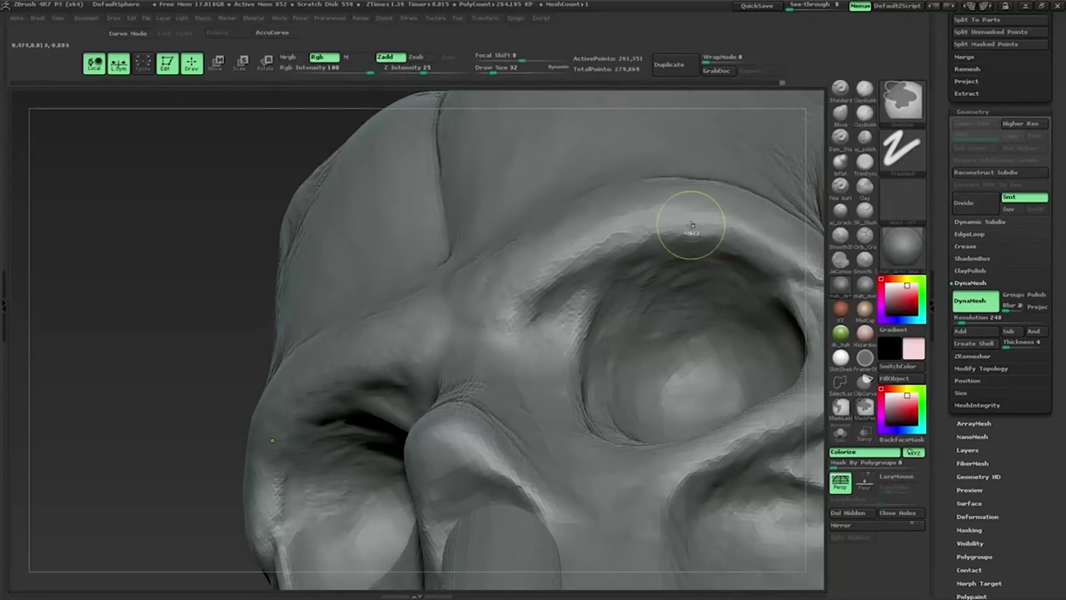
pyautogui.moveTo(685, 219); pyautogui.dragTo(513, 247, button='right')
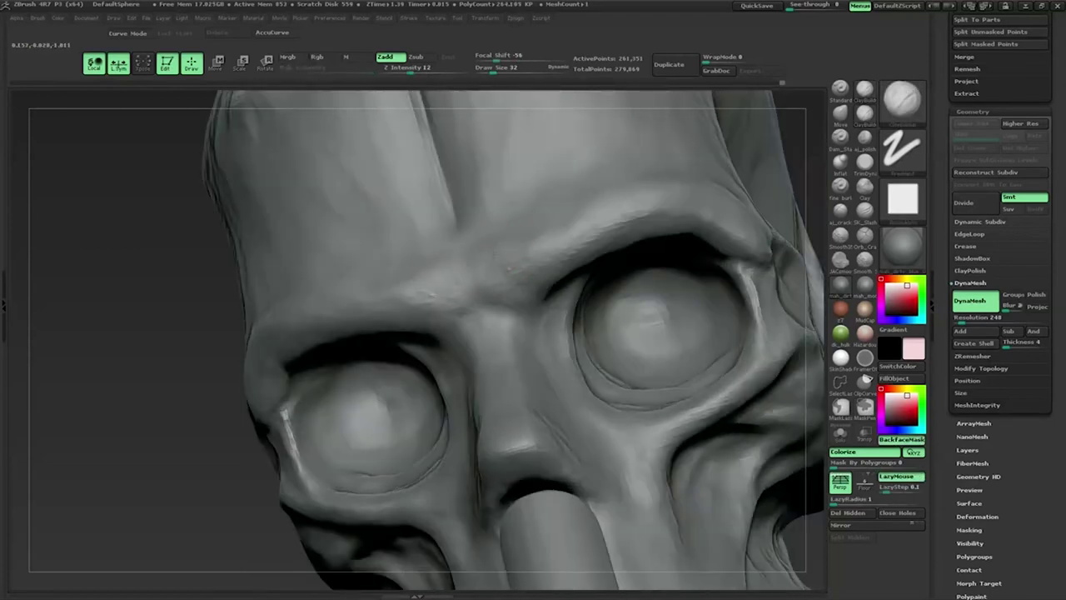
pyautogui.moveTo(540, 238); pyautogui.dragTo(581, 205)
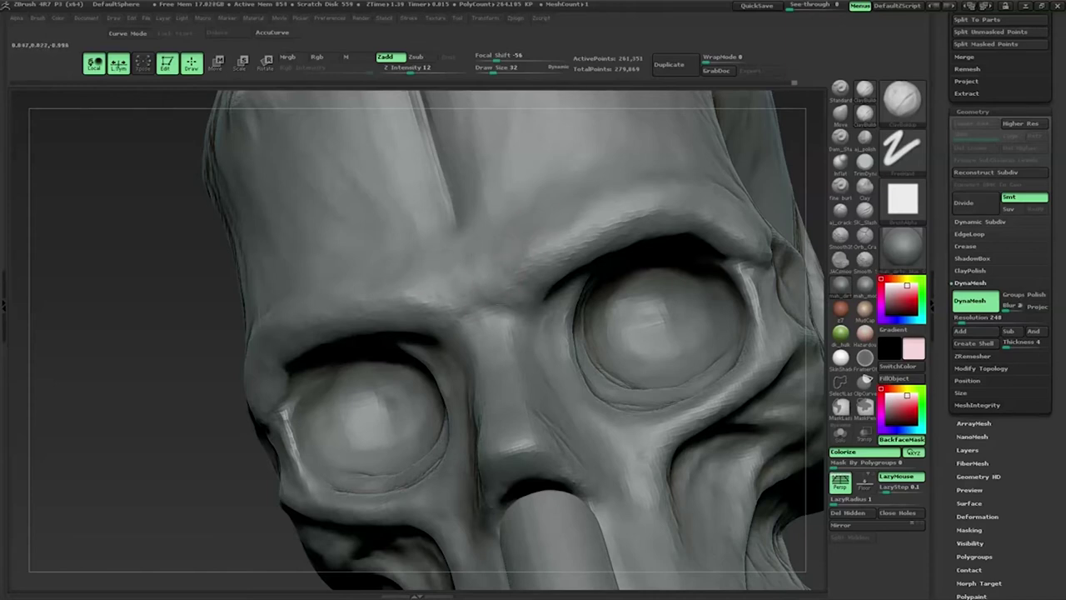
# Step: Shrink the brush and carve a mark at the inner eye corner
pyautogui.moveTo(157, 380); pyautogui.dragTo(470, 254)
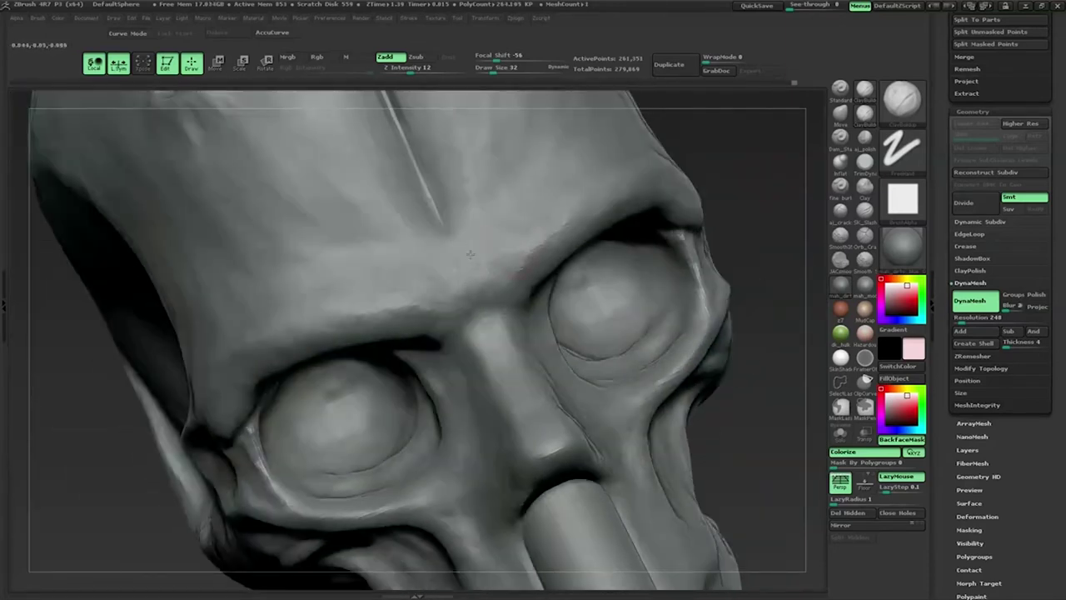
pyautogui.moveTo(475, 249)
pyautogui.mouseDown()
pyautogui.moveTo(713, 164)
pyautogui.moveTo(779, 190)
pyautogui.mouseUp()
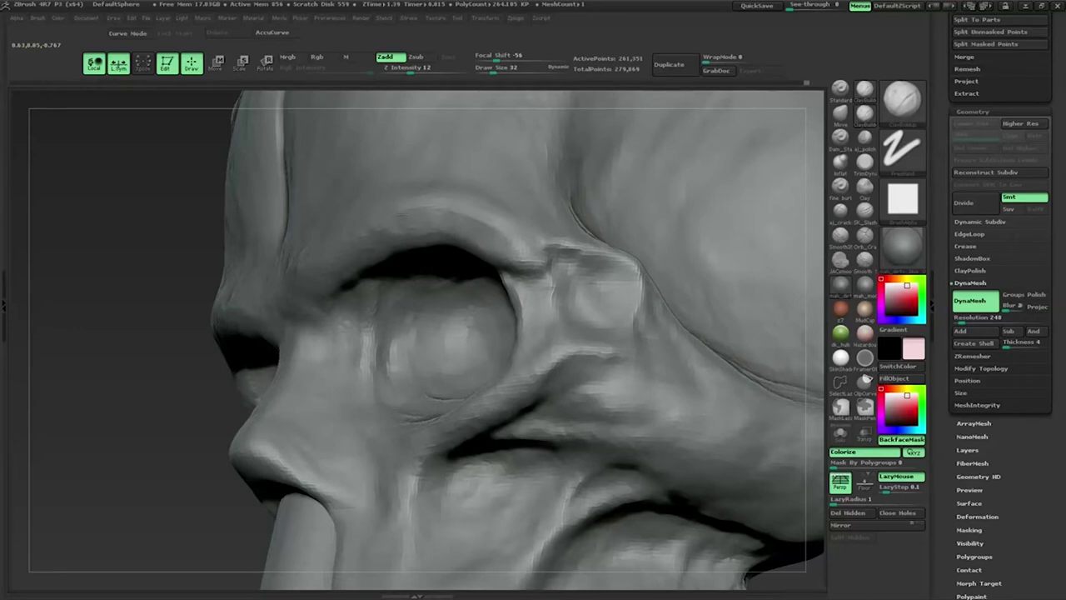
pyautogui.moveTo(209, 297)
pyautogui.mouseDown()
pyautogui.moveTo(275, 299)
pyautogui.moveTo(507, 244)
pyautogui.mouseUp()
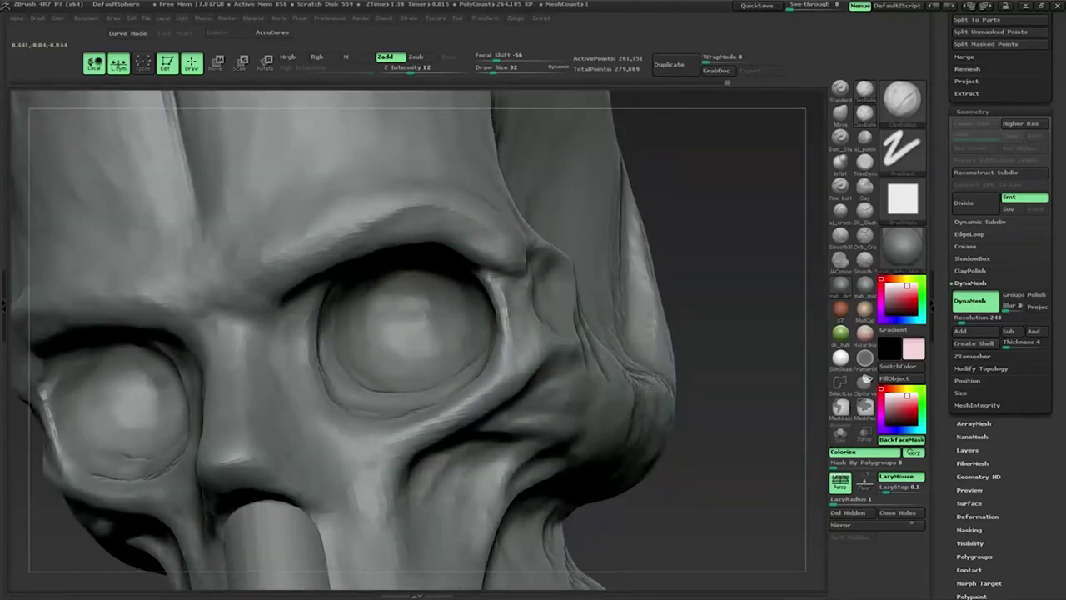
pyautogui.moveTo(749, 250); pyautogui.dragTo(530, 223)
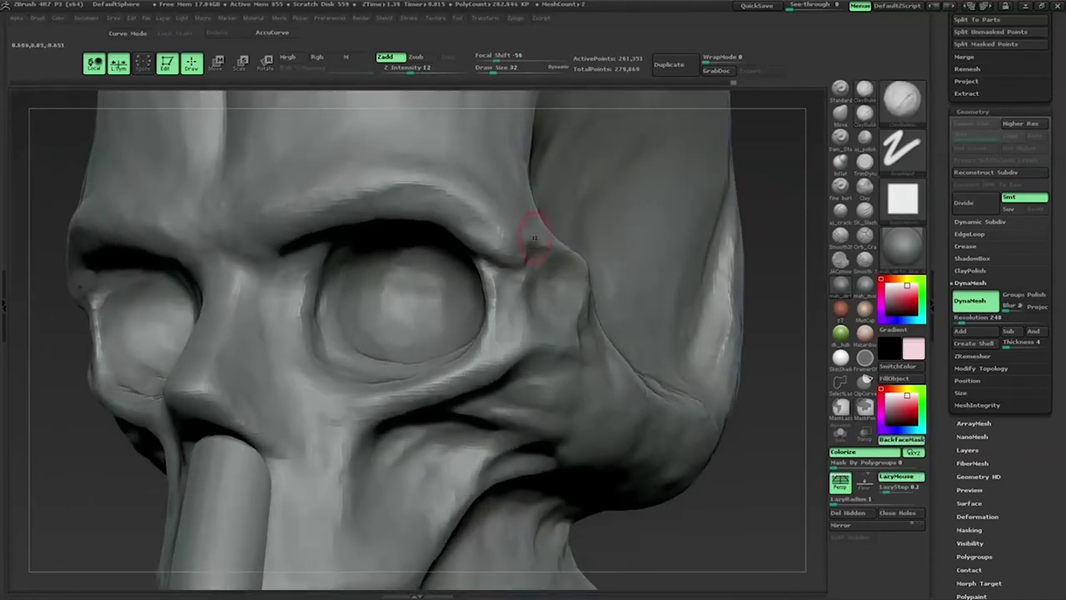
pyautogui.moveTo(753, 242)
pyautogui.mouseDown()
pyautogui.moveTo(724, 216)
pyautogui.moveTo(596, 189)
pyautogui.moveTo(365, 219)
pyautogui.moveTo(353, 250)
pyautogui.mouseUp()
pyautogui.press('space')
pyautogui.moveTo(475, 185); pyautogui.dragTo(374, 277)
# Step: Enlarge the brush slightly and frame the eye socket and cheek from several angles
pyautogui.press('space')
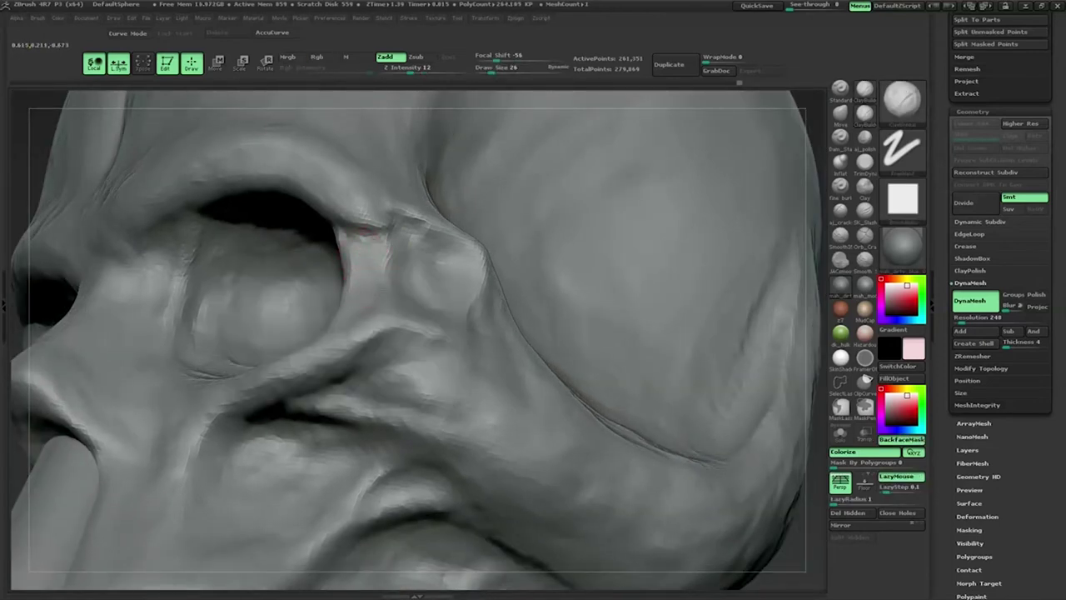
pyautogui.moveTo(422, 288); pyautogui.dragTo(517, 275)
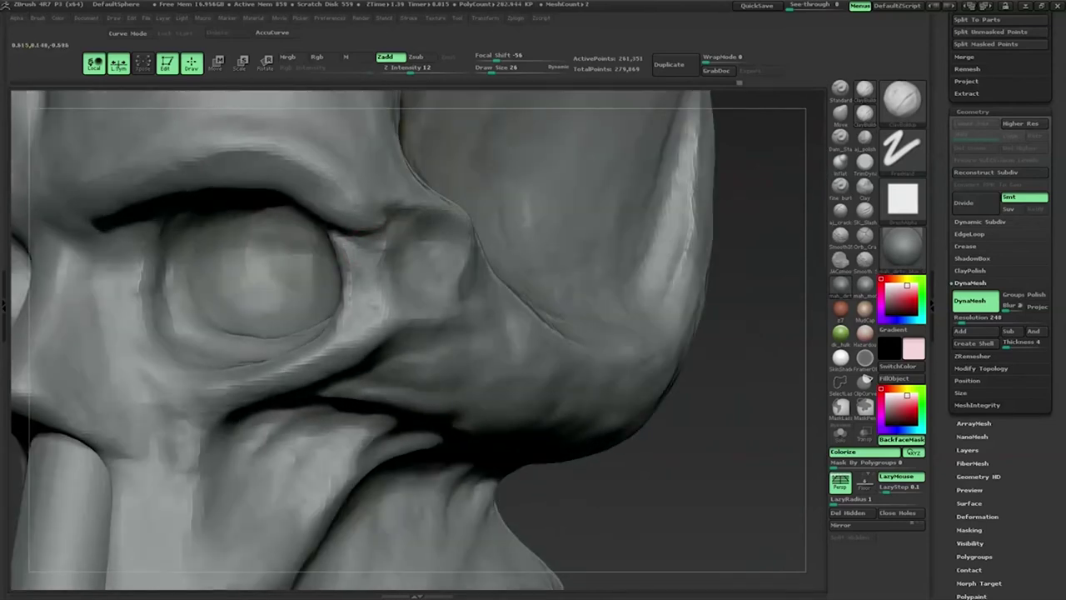
pyautogui.moveTo(614, 417); pyautogui.dragTo(549, 416)
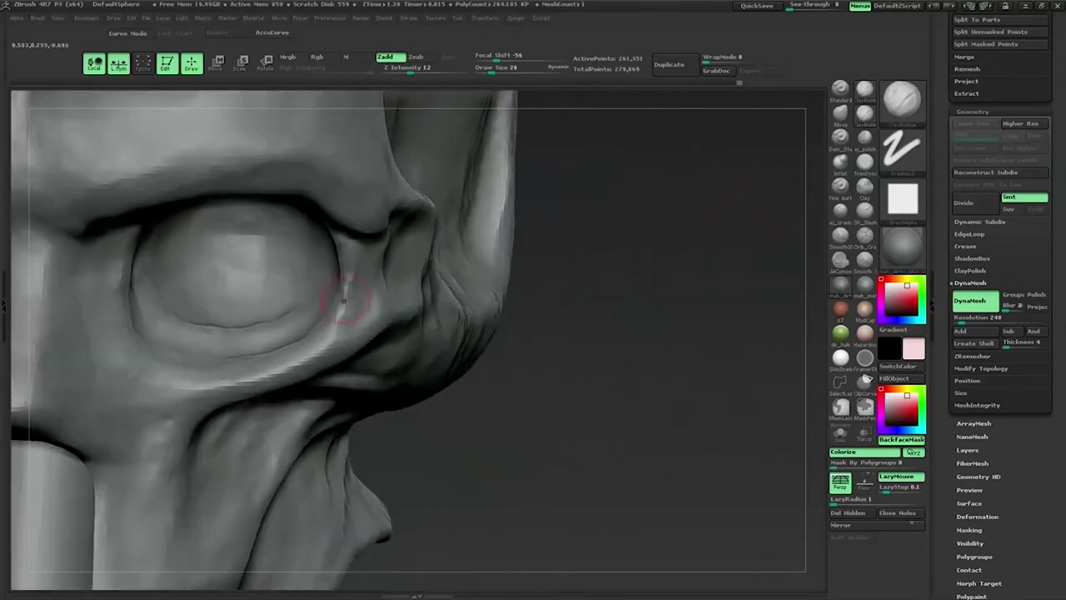
pyautogui.moveTo(618, 248); pyautogui.dragTo(355, 309)
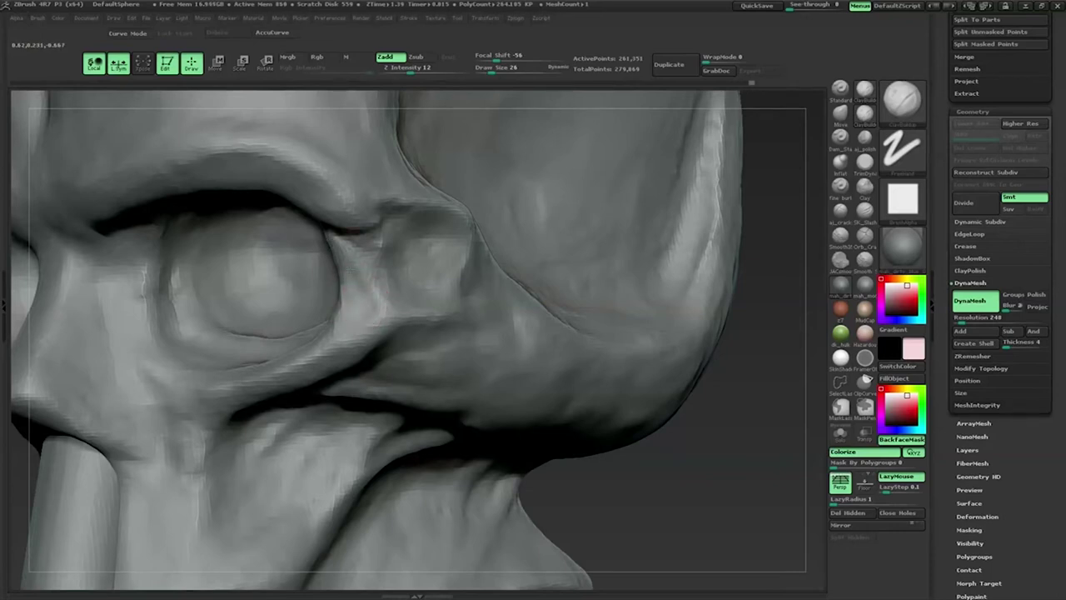
pyautogui.moveTo(783, 245); pyautogui.dragTo(727, 231)
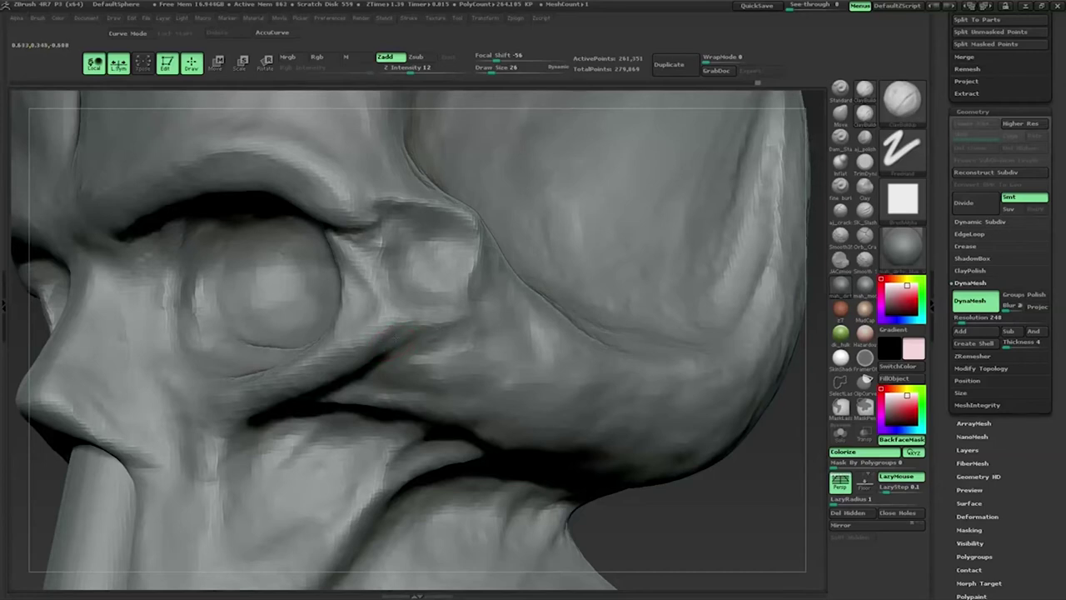
pyautogui.moveTo(680, 483); pyautogui.dragTo(401, 291)
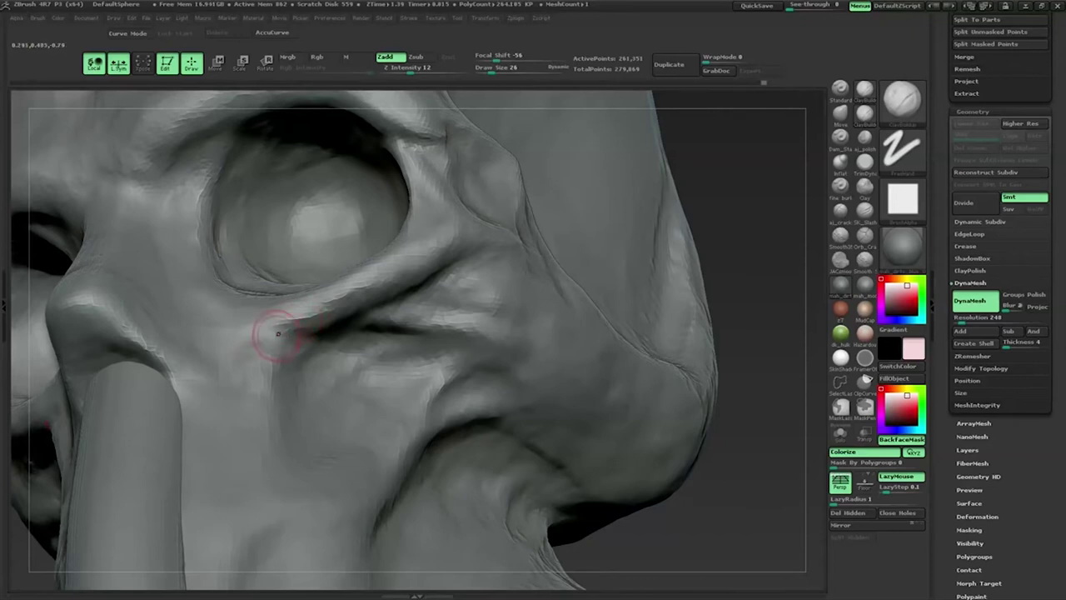
# Step: With LazyMouse, stroke along the cheek crease, then zoom in and refine the inner eye corner
pyautogui.moveTo(744, 202); pyautogui.dragTo(350, 317)
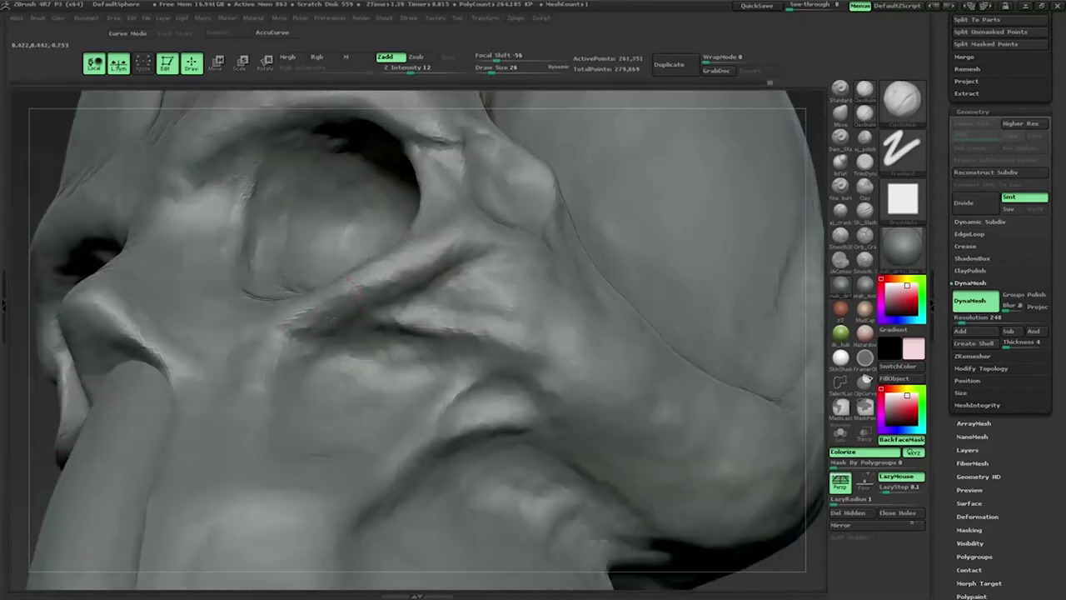
pyautogui.moveTo(413, 283); pyautogui.dragTo(464, 239)
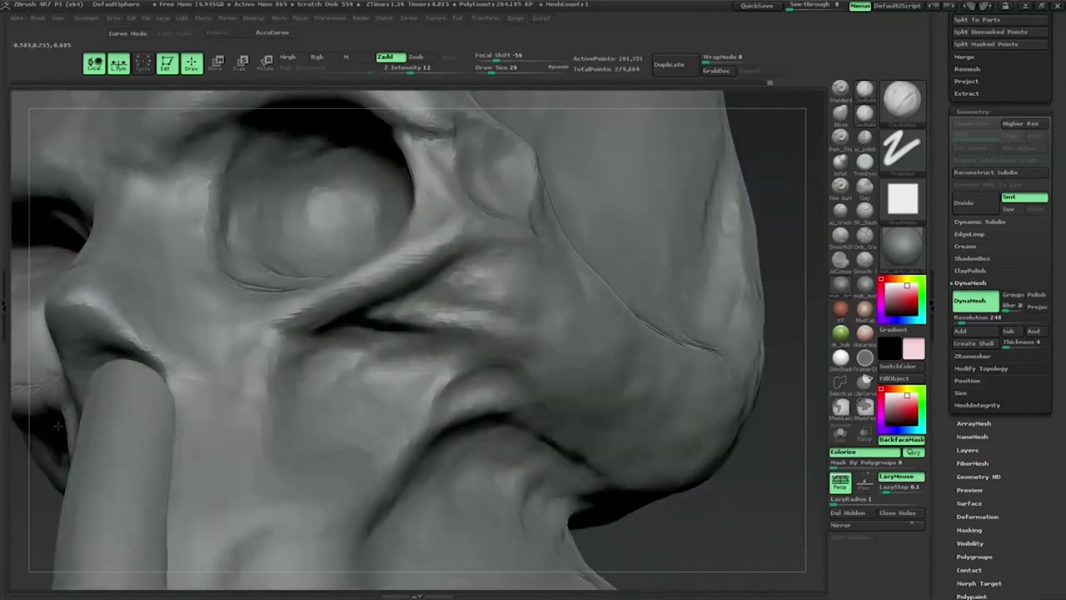
pyautogui.moveTo(67, 408); pyautogui.dragTo(416, 333)
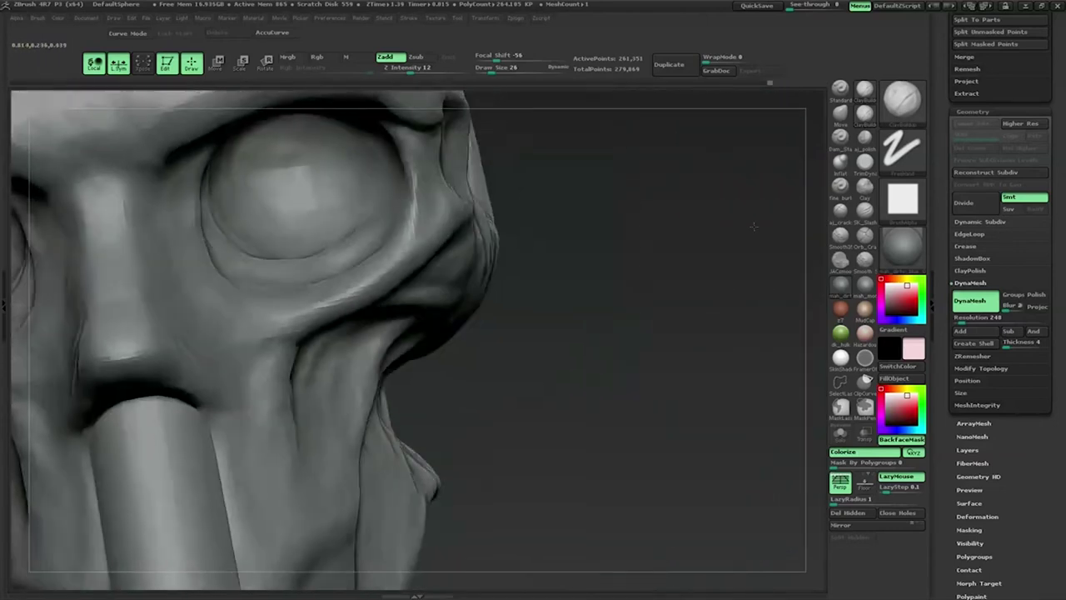
pyautogui.moveTo(583, 249); pyautogui.dragTo(374, 325)
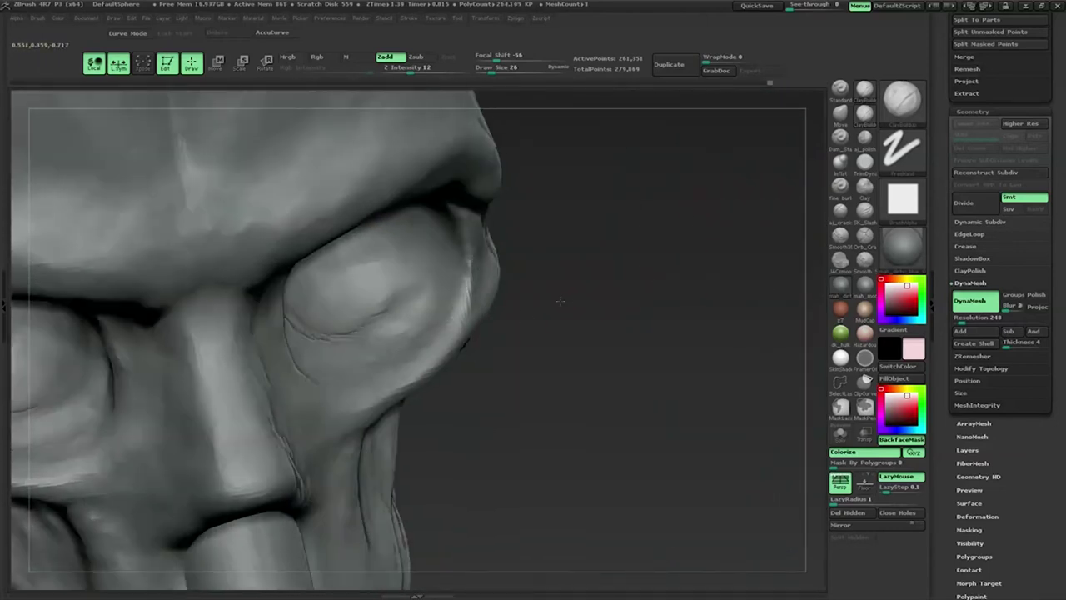
pyautogui.moveTo(564, 288); pyautogui.dragTo(632, 350)
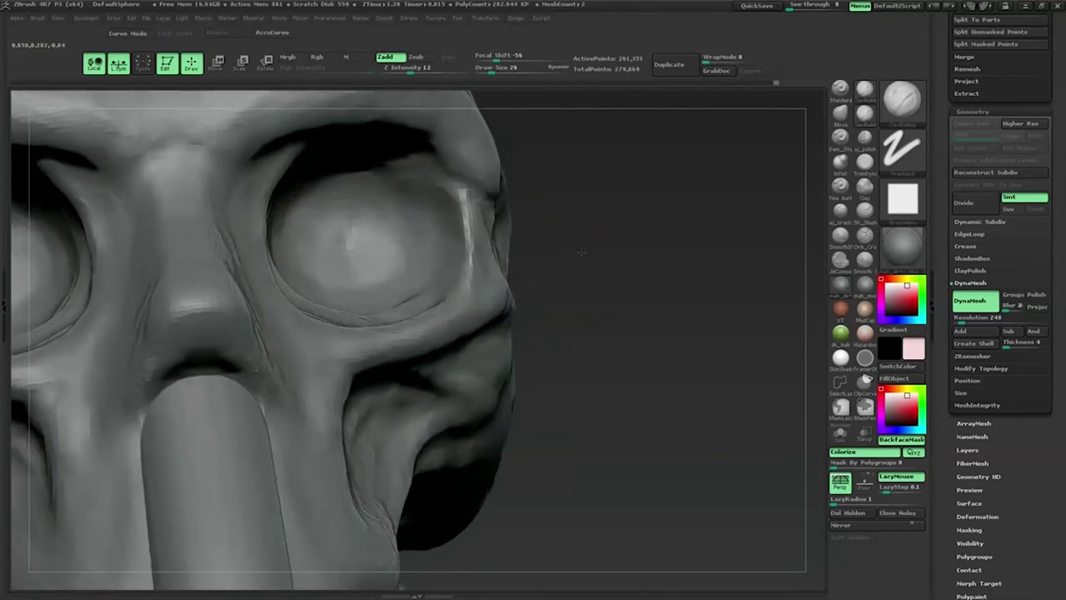
pyautogui.moveTo(600, 274); pyautogui.dragTo(693, 267)
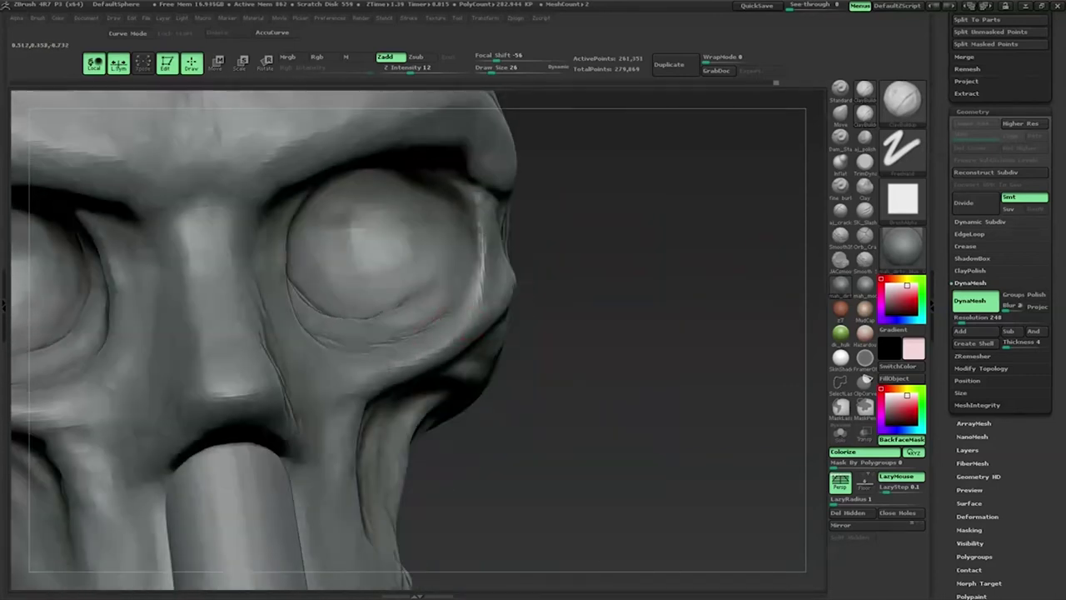
pyautogui.moveTo(603, 304)
pyautogui.mouseDown()
pyautogui.moveTo(750, 337)
pyautogui.moveTo(305, 328)
pyautogui.mouseUp()
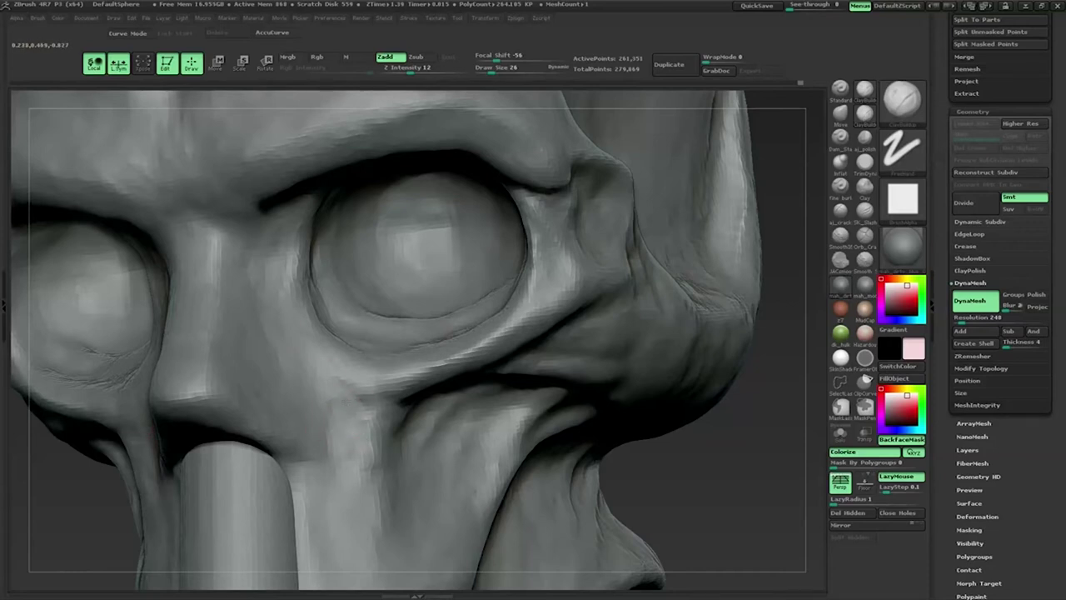
pyautogui.moveTo(775, 499); pyautogui.dragTo(366, 397)
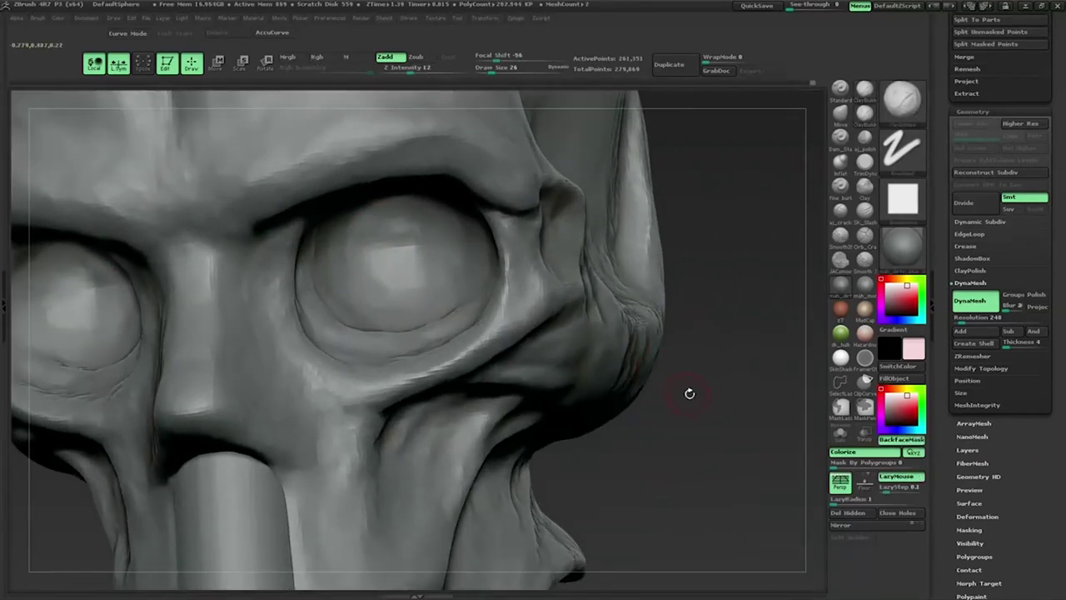
pyautogui.moveTo(261, 266); pyautogui.dragTo(278, 251)
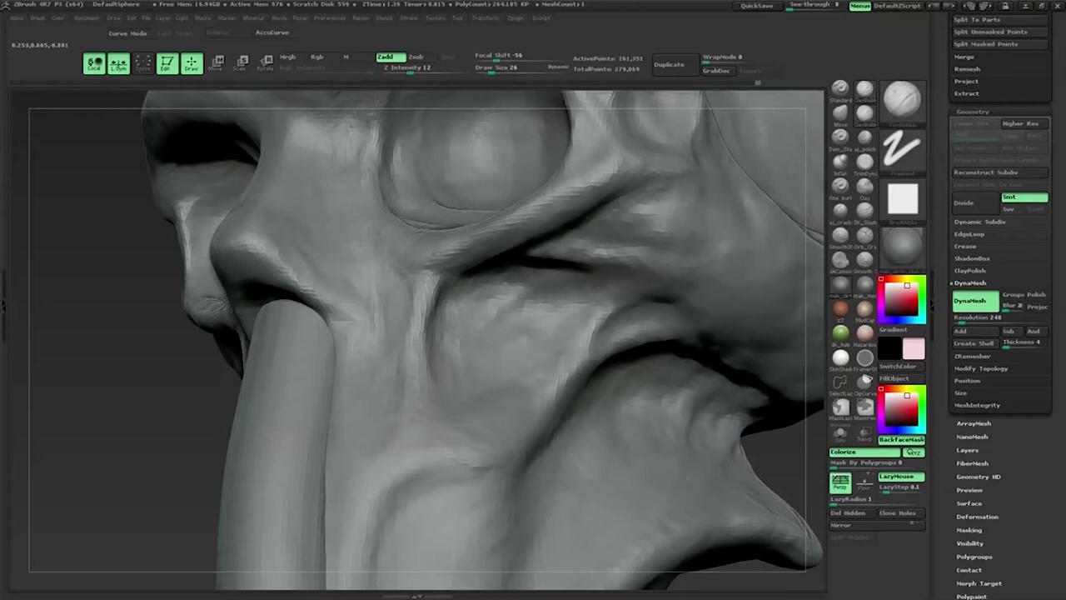
# Step: Sculpt a short vertical stroke on the cheek beside the snout and review the skull
pyautogui.moveTo(488, 452); pyautogui.dragTo(475, 381, button='right')
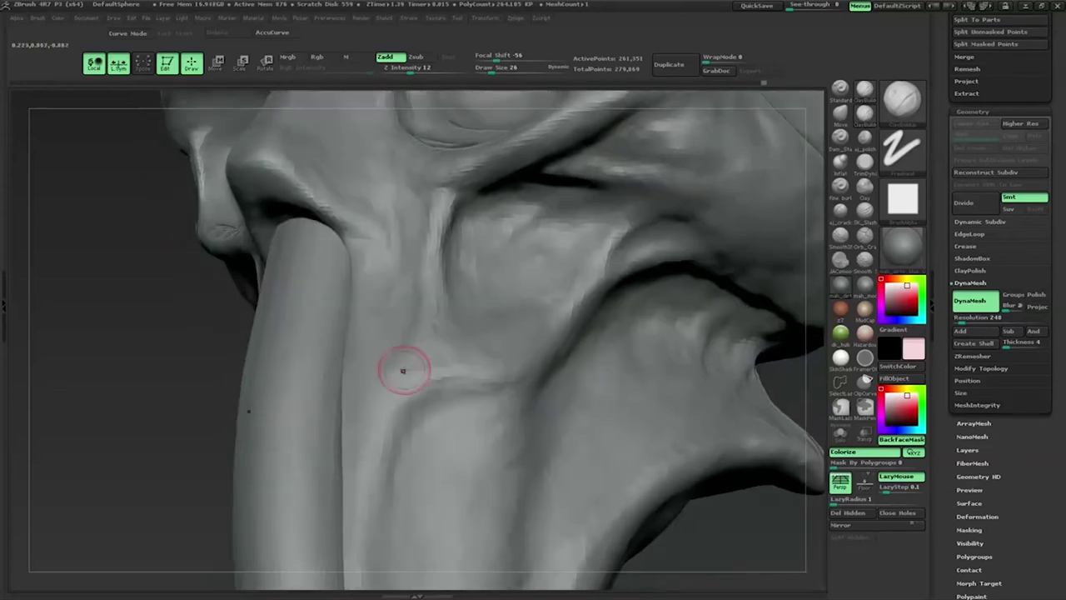
pyautogui.moveTo(147, 417); pyautogui.dragTo(405, 408)
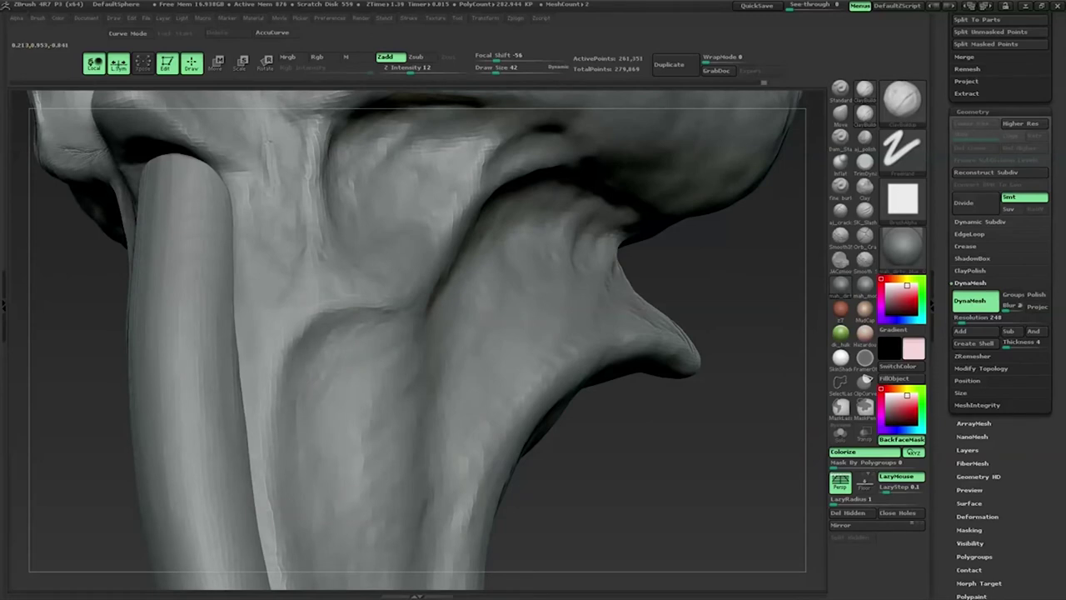
pyautogui.moveTo(336, 388); pyautogui.dragTo(336, 363)
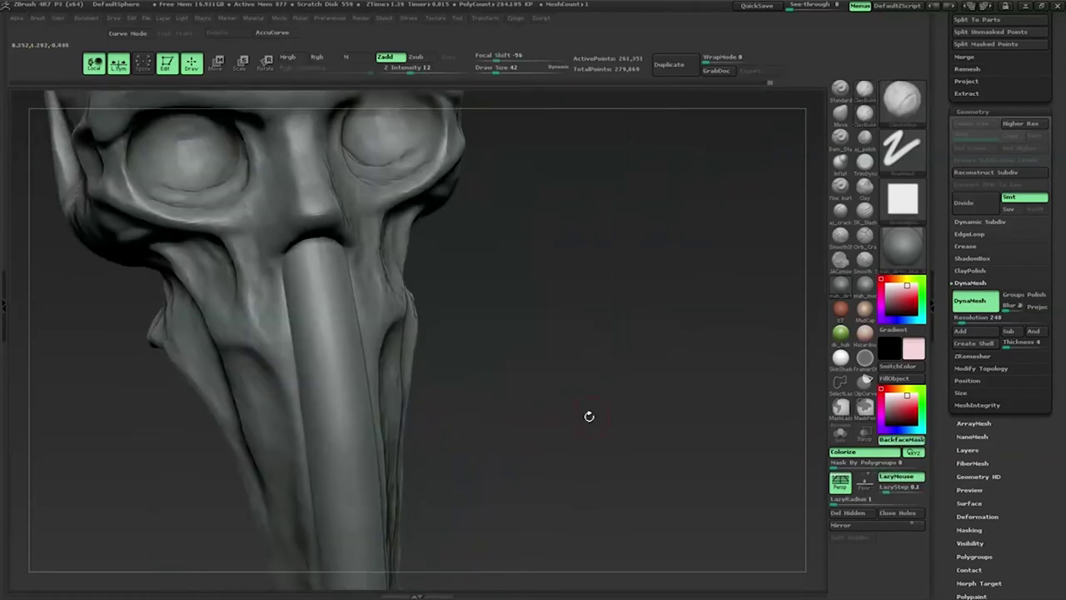
pyautogui.moveTo(588, 416); pyautogui.dragTo(435, 374, button='right')
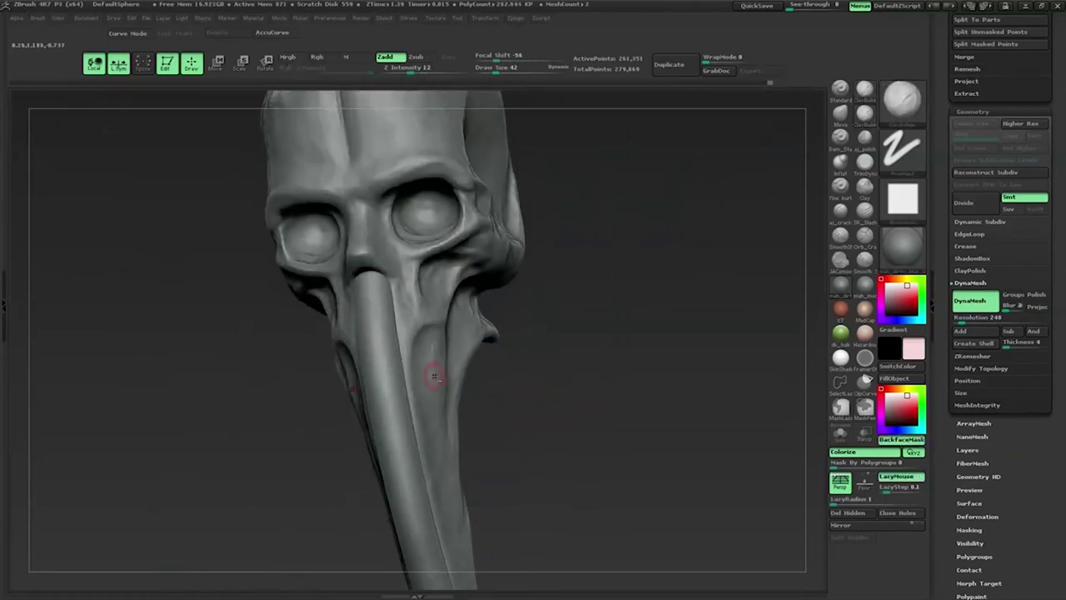
pyautogui.moveTo(421, 458)
pyautogui.mouseDown(button='right')
pyautogui.moveTo(503, 315)
pyautogui.moveTo(471, 303)
pyautogui.mouseUp(button='right')
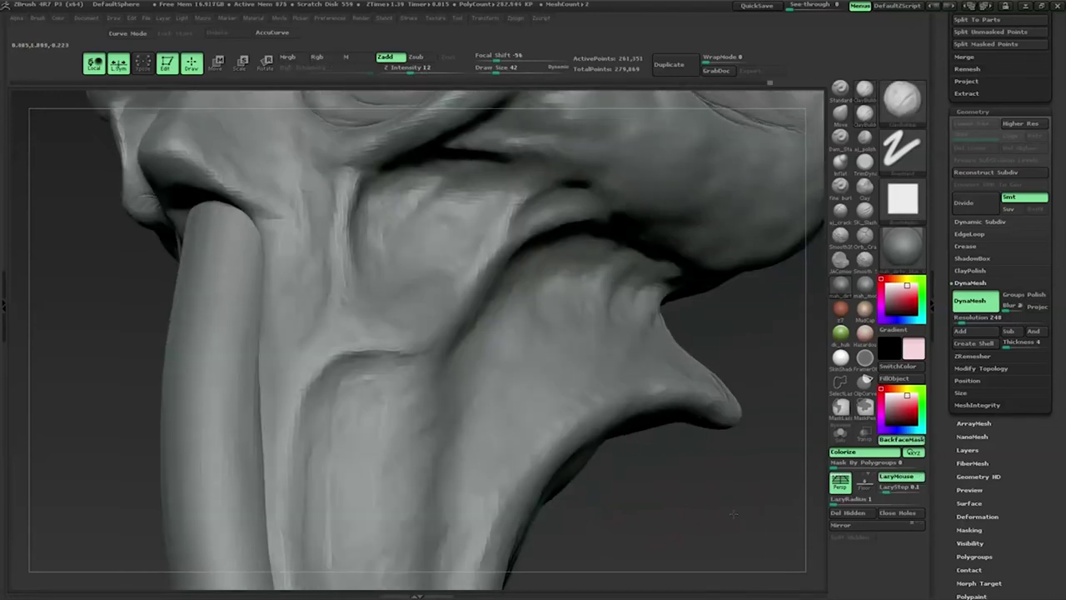
# Step: With a smaller brush, carve and darken a long crease along the cheek fold, then set size 26
pyautogui.press('space')
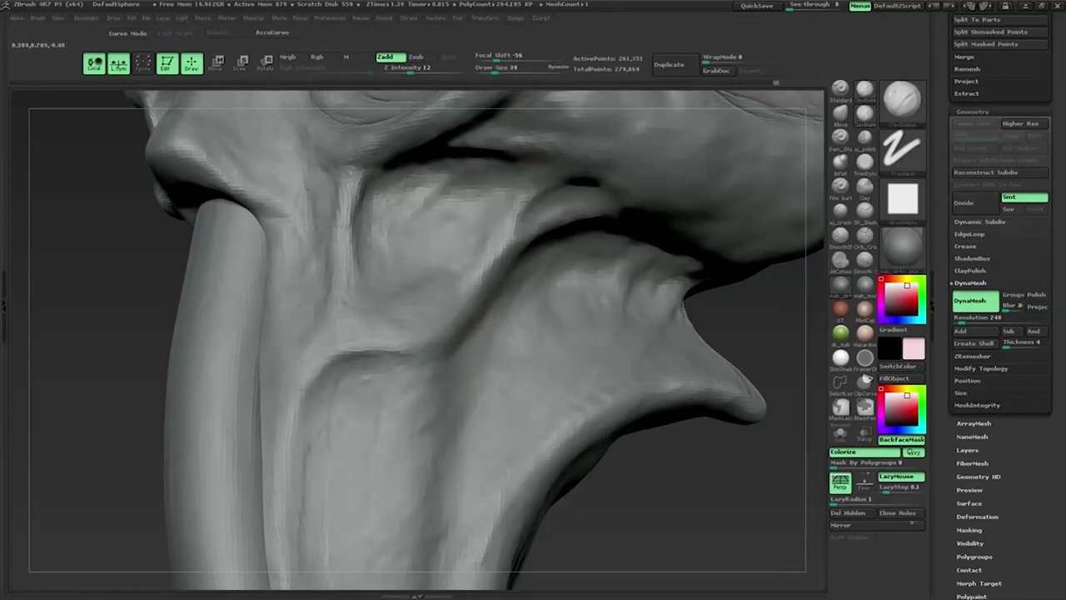
pyautogui.moveTo(503, 283)
pyautogui.mouseDown(button='right')
pyautogui.moveTo(638, 258)
pyautogui.moveTo(572, 247)
pyautogui.moveTo(740, 397)
pyautogui.moveTo(521, 297)
pyautogui.mouseUp(button='right')
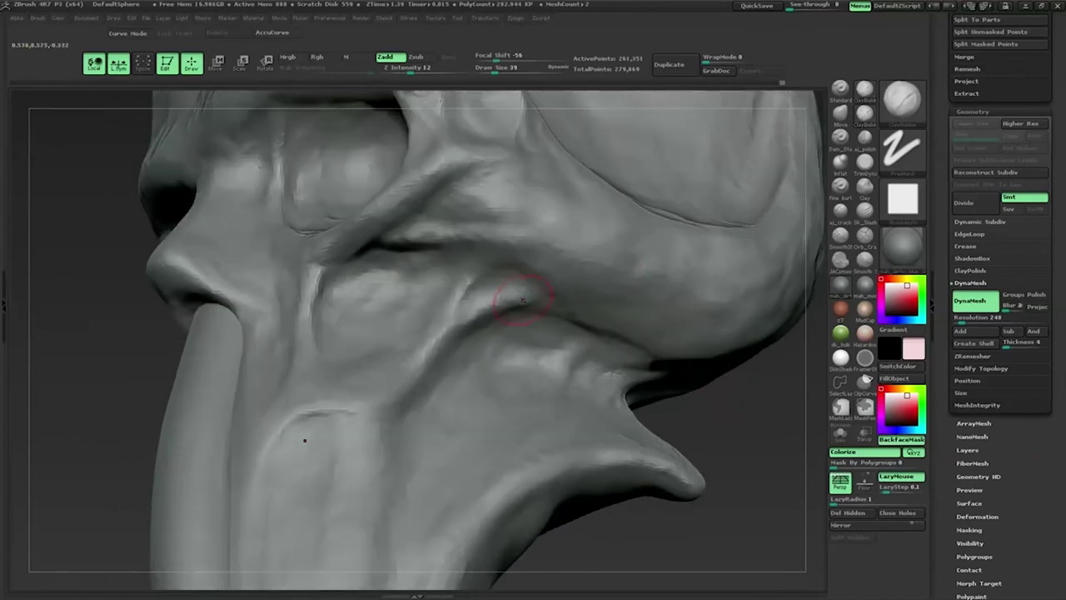
pyautogui.moveTo(536, 302); pyautogui.dragTo(583, 310)
pyautogui.moveTo(524, 260); pyautogui.dragTo(612, 292)
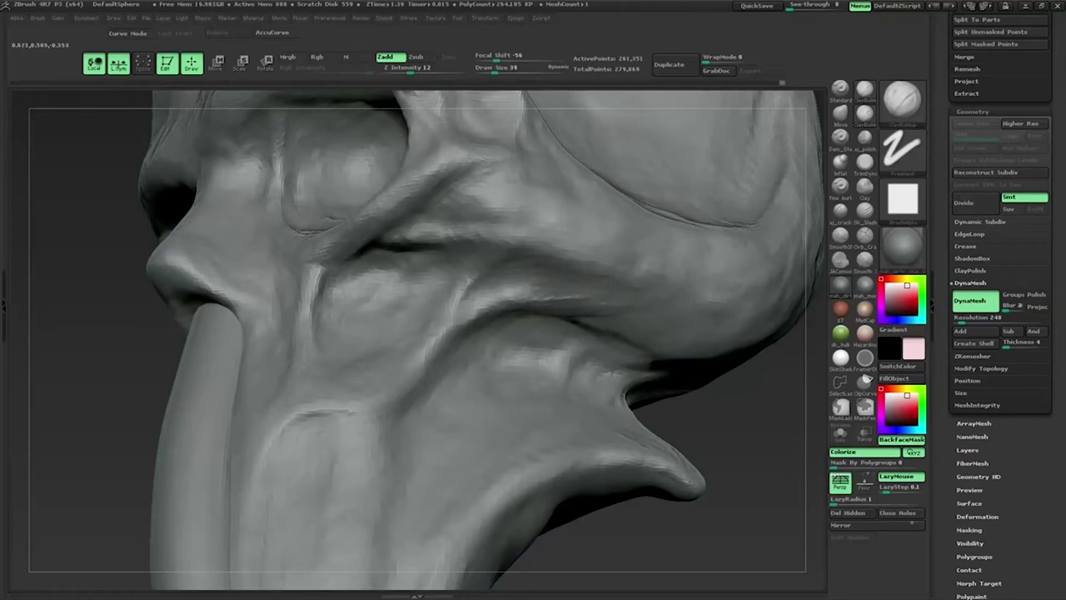
pyautogui.moveTo(533, 297); pyautogui.dragTo(601, 301)
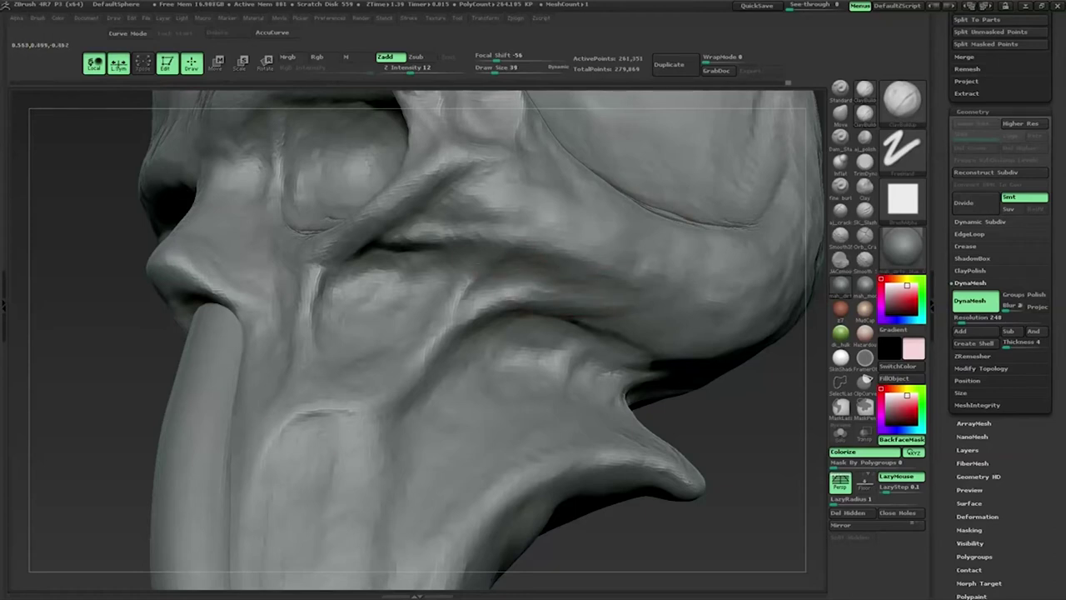
pyautogui.moveTo(107, 367); pyautogui.dragTo(366, 333)
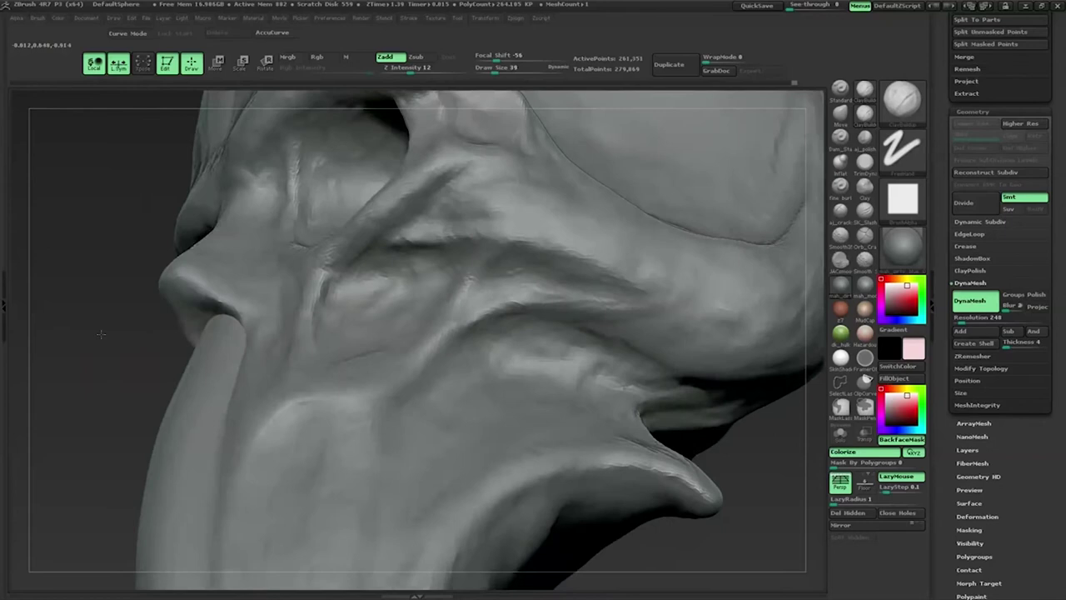
pyautogui.press('space')
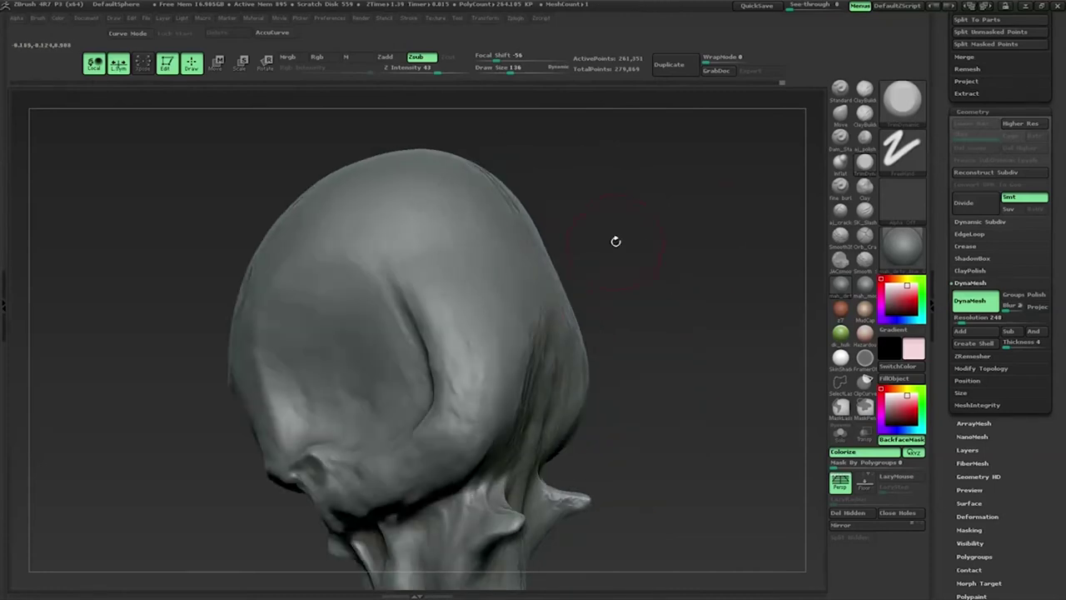
# Step: Shrink the brush from 136 to 82 and switch to a low-intensity building brush (BST)
pyautogui.moveTo(613, 250); pyautogui.dragTo(499, 190)
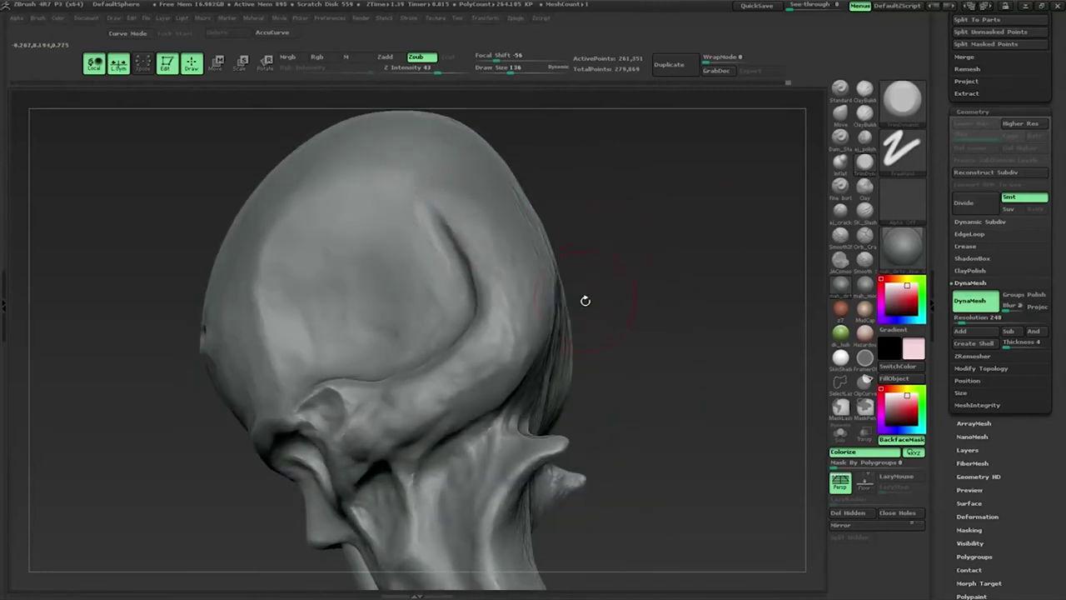
pyautogui.moveTo(585, 292); pyautogui.dragTo(447, 238)
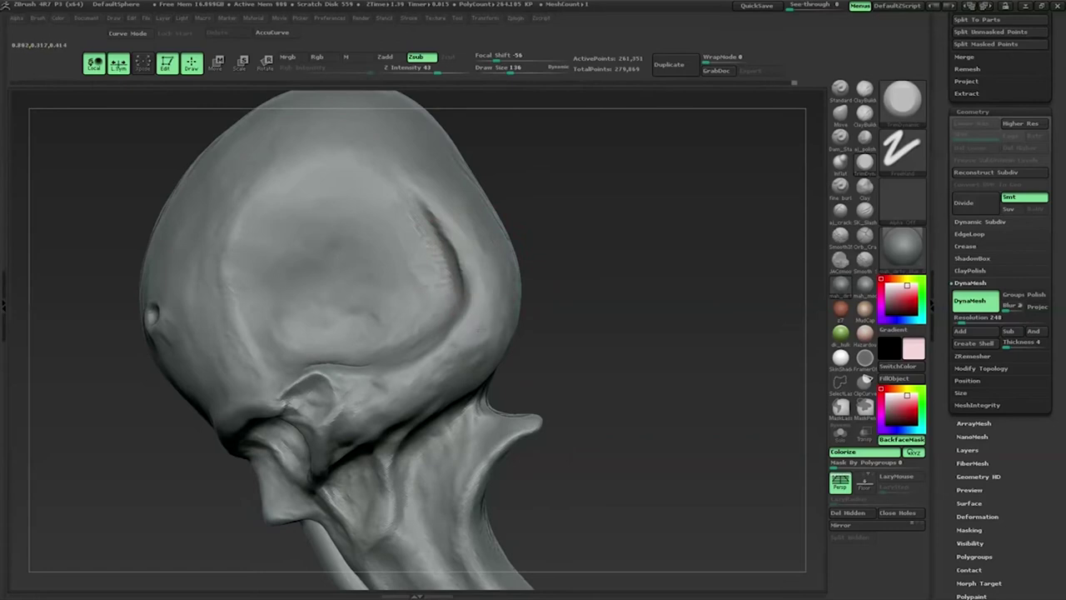
pyautogui.moveTo(486, 308)
pyautogui.mouseDown()
pyautogui.moveTo(460, 280)
pyautogui.moveTo(500, 275)
pyautogui.mouseUp()
pyautogui.press('space')
pyautogui.moveTo(452, 343); pyautogui.dragTo(469, 349)
pyautogui.moveTo(649, 250); pyautogui.dragTo(750, 247)
pyautogui.press('b')
pyautogui.press('s')
pyautogui.press('t')
# Step: Turn the skull's left side into view and shrink the brush to 35 on the cranium ridge
pyautogui.moveTo(575, 366)
pyautogui.mouseDown()
pyautogui.moveTo(532, 370)
pyautogui.moveTo(561, 401)
pyautogui.mouseUp()
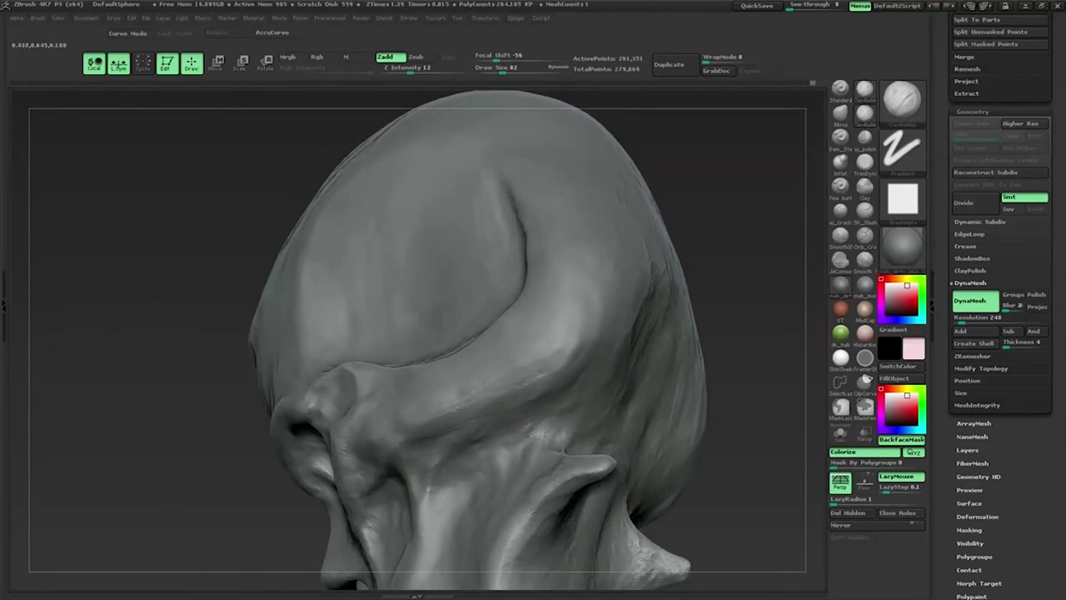
pyautogui.moveTo(658, 358)
pyautogui.mouseDown()
pyautogui.moveTo(607, 352)
pyautogui.moveTo(668, 360)
pyautogui.moveTo(633, 408)
pyautogui.mouseUp()
pyautogui.moveTo(650, 358); pyautogui.dragTo(635, 353)
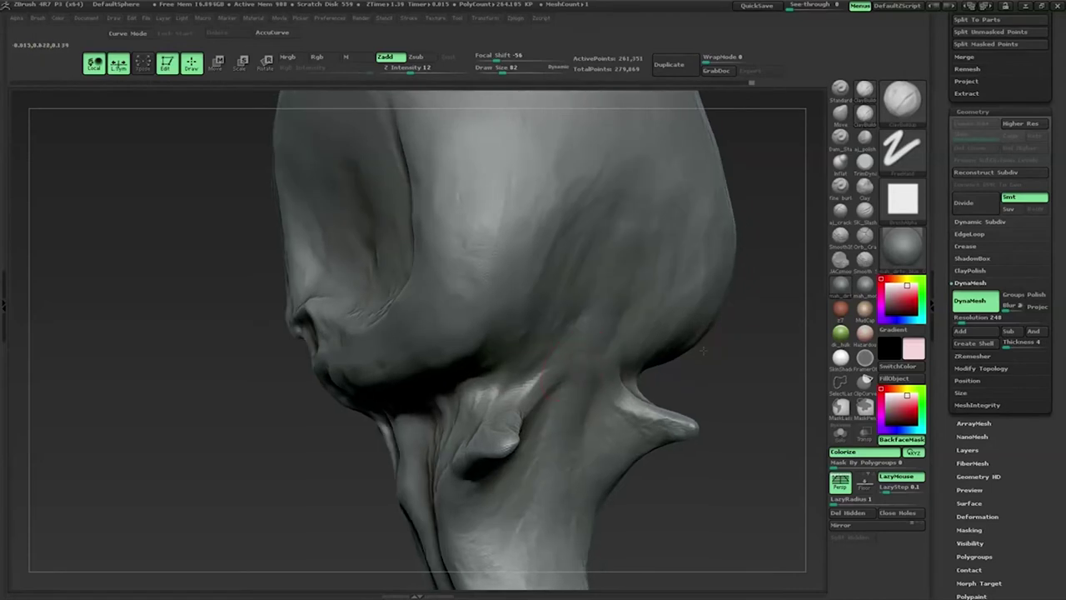
pyautogui.moveTo(526, 359)
pyautogui.mouseDown()
pyautogui.moveTo(525, 398)
pyautogui.moveTo(483, 391)
pyautogui.mouseUp()
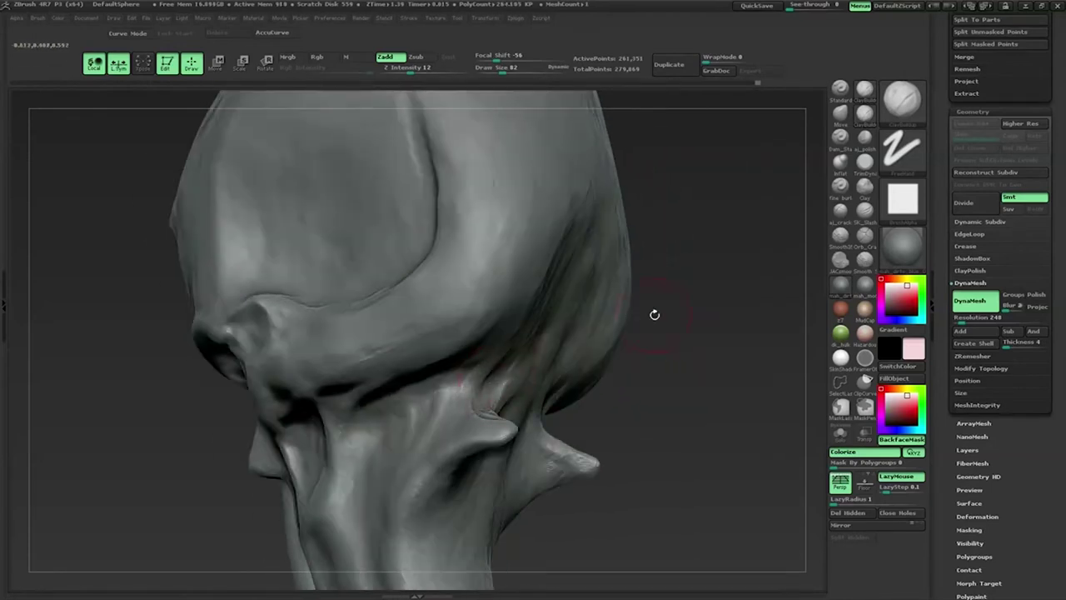
pyautogui.moveTo(654, 314); pyautogui.dragTo(458, 380)
pyautogui.moveTo(533, 377)
pyautogui.mouseDown()
pyautogui.moveTo(435, 394)
pyautogui.moveTo(481, 322)
pyautogui.mouseUp()
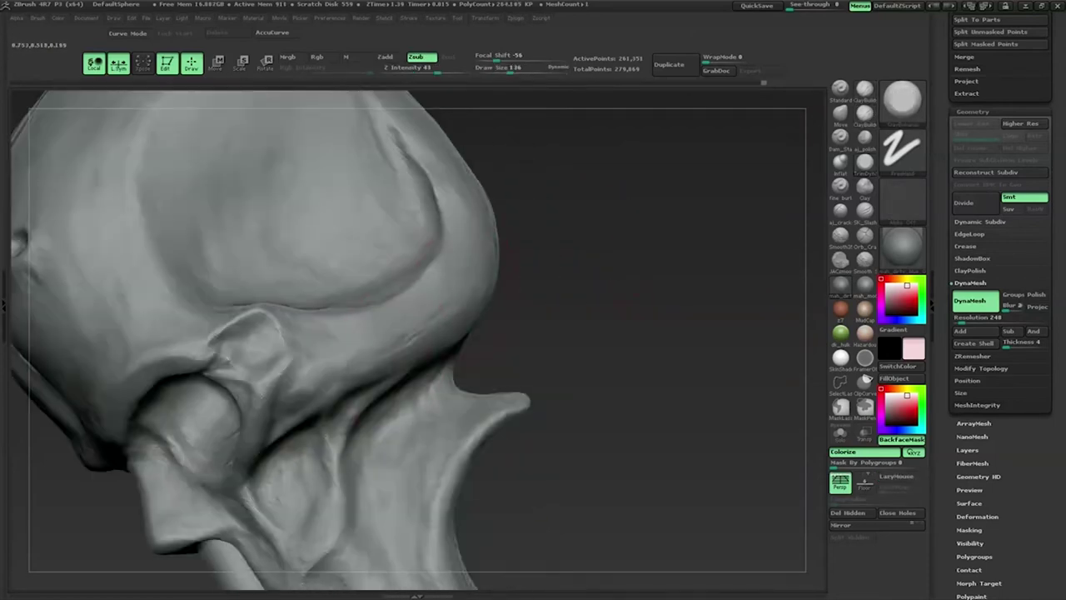
pyautogui.moveTo(500, 275); pyautogui.dragTo(452, 333)
pyautogui.press('space')
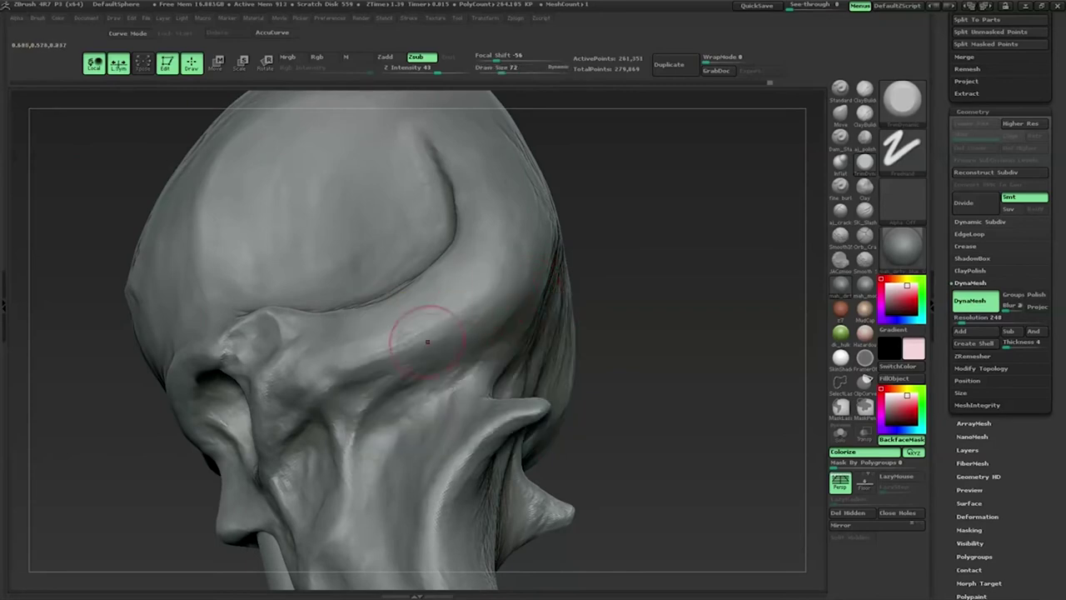
pyautogui.moveTo(428, 333); pyautogui.dragTo(357, 333)
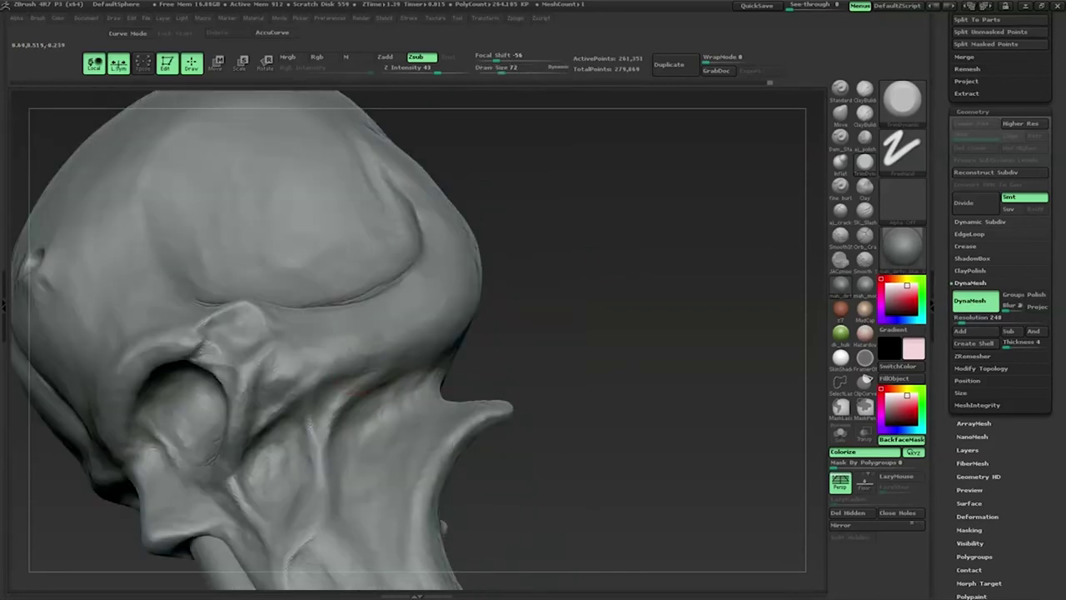
pyautogui.moveTo(511, 308); pyautogui.dragTo(240, 275)
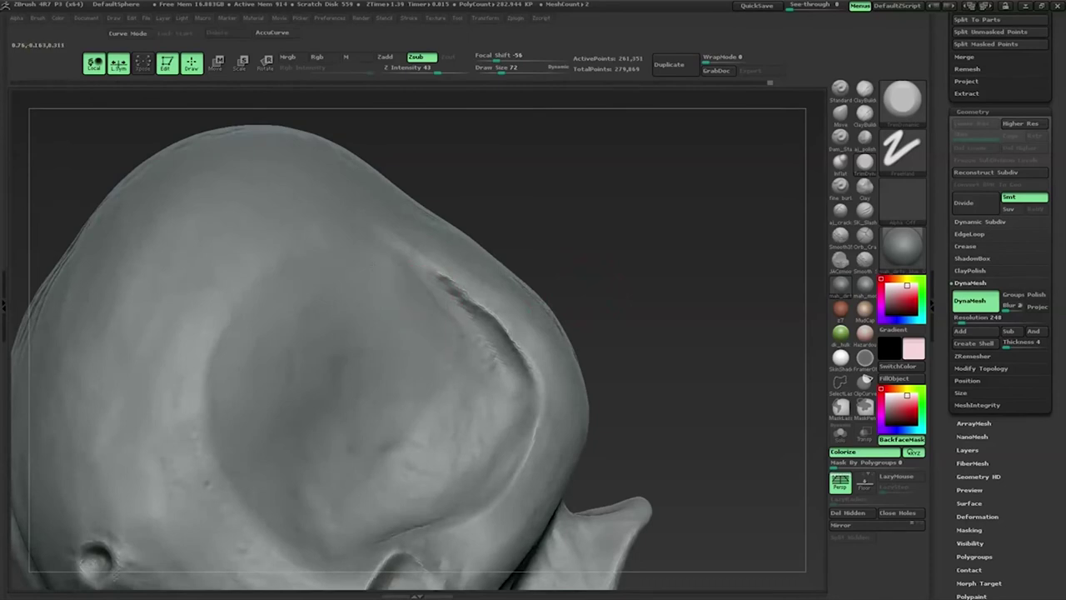
pyautogui.moveTo(516, 229)
pyautogui.mouseDown()
pyautogui.moveTo(416, 283)
pyautogui.moveTo(416, 310)
pyautogui.mouseUp()
pyautogui.moveTo(405, 247)
pyautogui.mouseDown()
pyautogui.moveTo(464, 286)
pyautogui.moveTo(425, 267)
pyautogui.mouseUp()
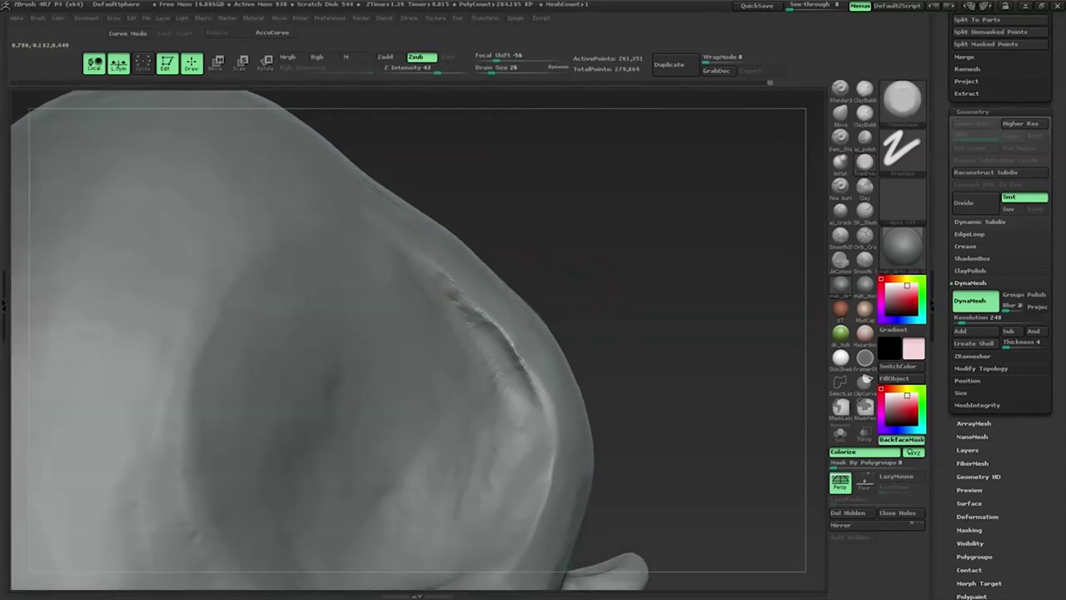
# Step: Alternate the dot-stroke ClayBuildup brush and a line-stroke Zsub brush along the cranium ridge edge
pyautogui.click(840, 260)
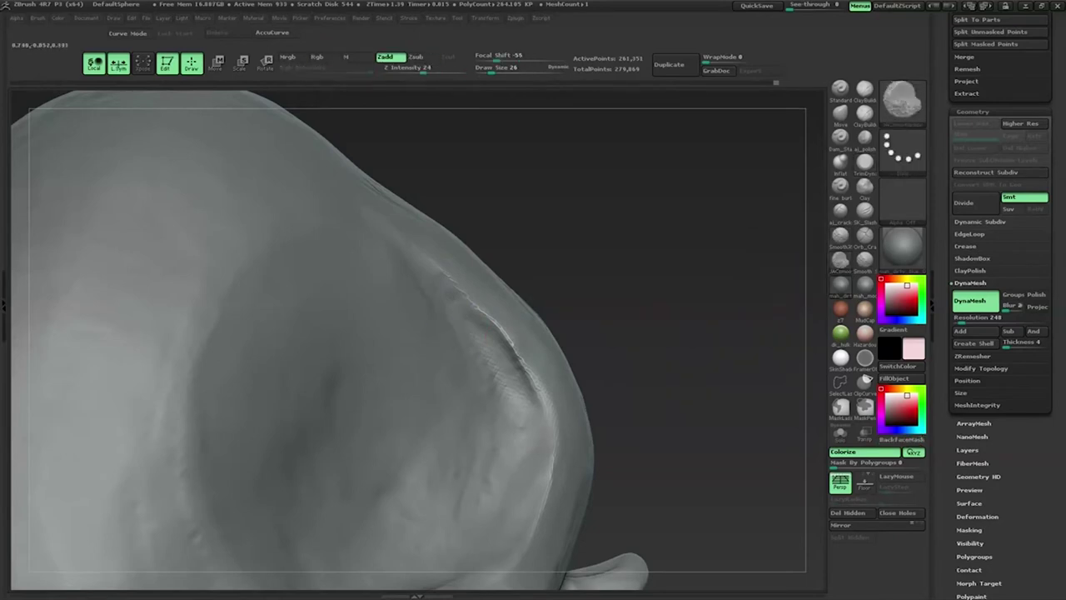
pyautogui.press('b')
pyautogui.press('d')
pyautogui.press('s')
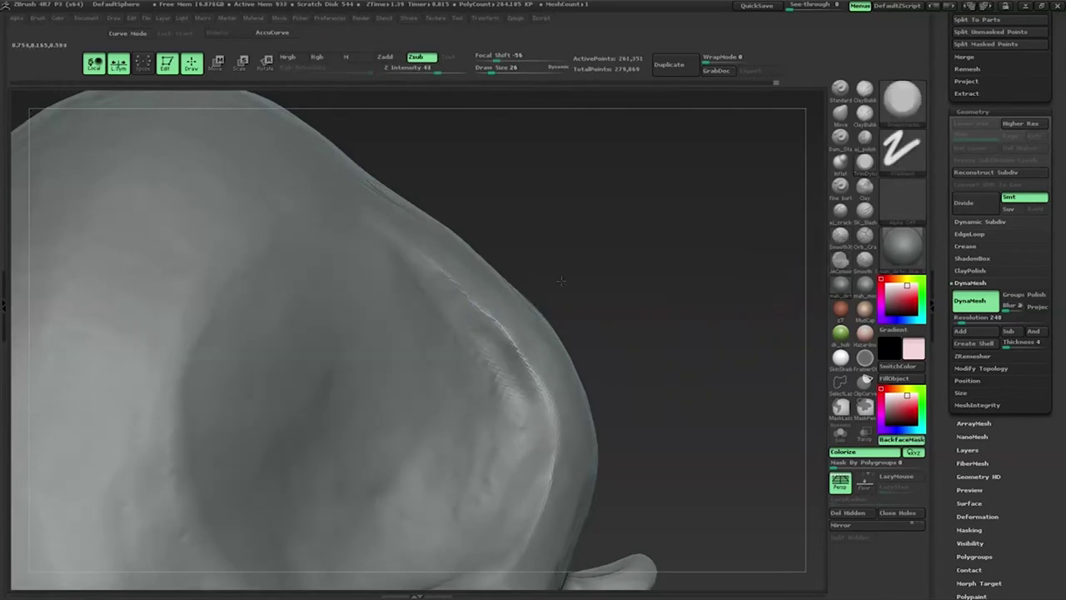
pyautogui.moveTo(563, 281)
pyautogui.mouseDown()
pyautogui.moveTo(506, 354)
pyautogui.moveTo(533, 382)
pyautogui.mouseUp()
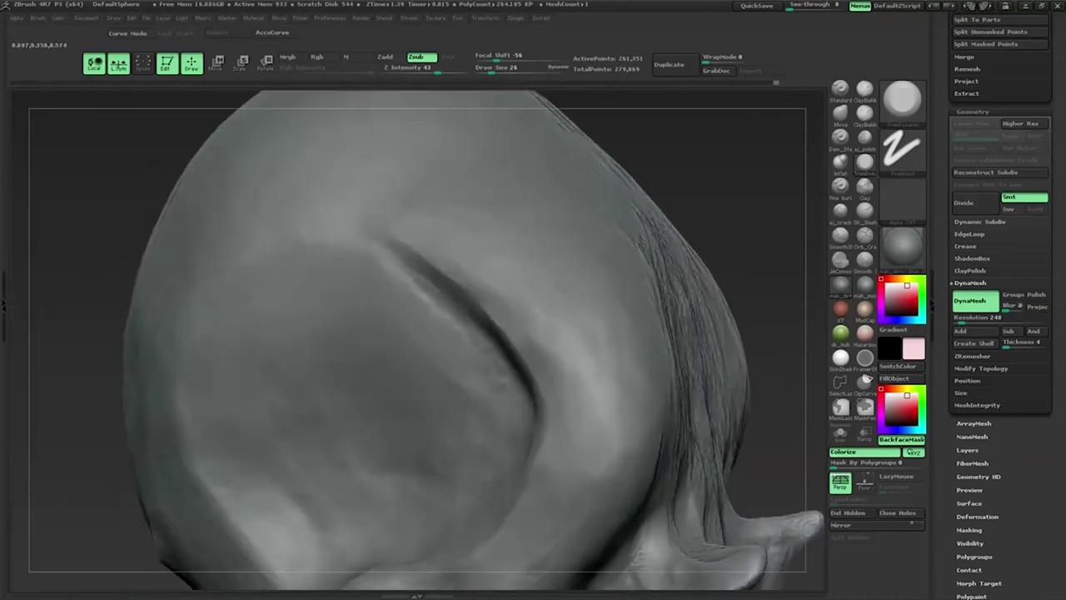
pyautogui.press('space')
pyautogui.press('b')
pyautogui.press('c')
pyautogui.press('b')
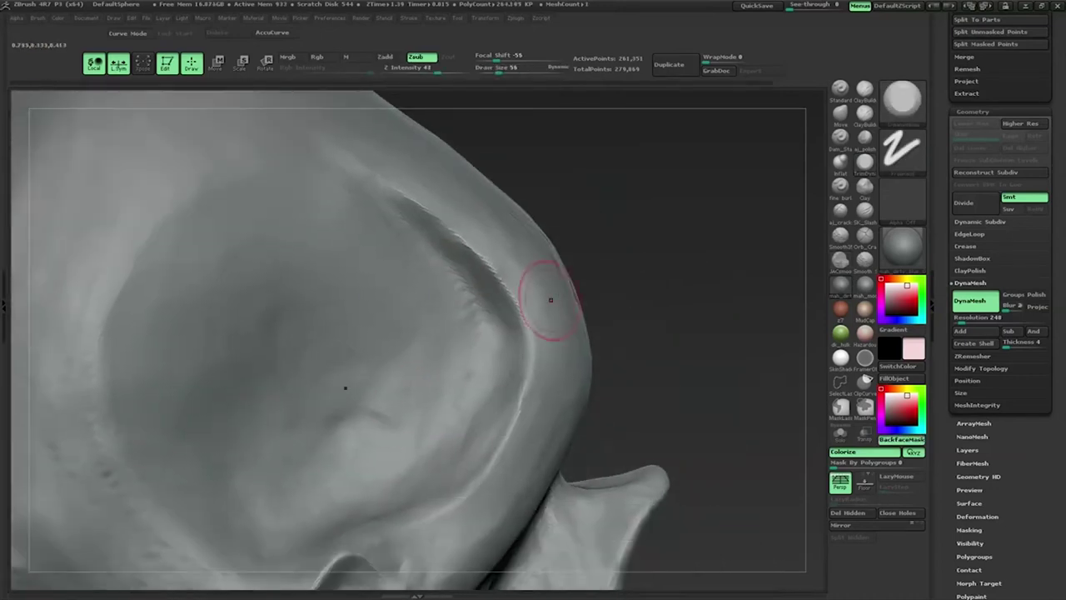
pyautogui.moveTo(605, 313); pyautogui.dragTo(654, 252)
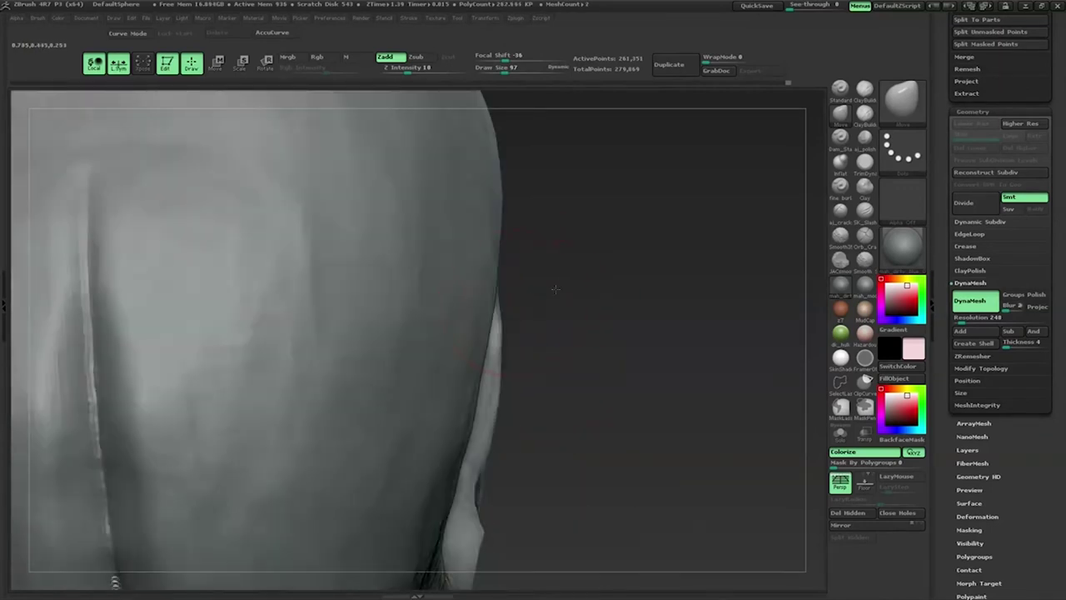
# Step: With Zadd at intensity 12 and draw size 35, sculpt a stroke along the jaw below the eye socket
pyautogui.moveTo(552, 291); pyautogui.dragTo(571, 289)
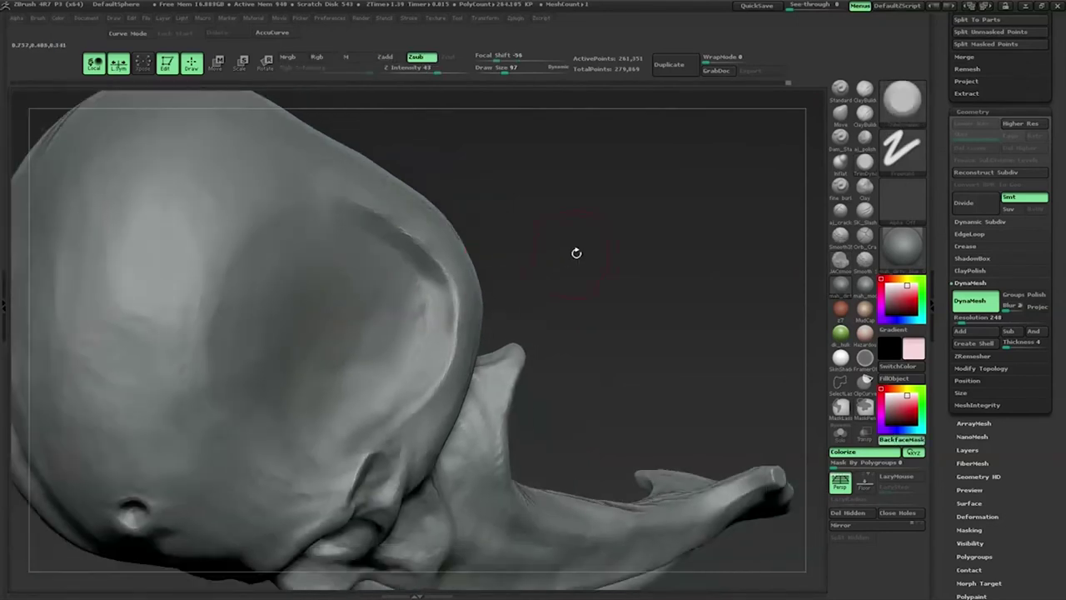
pyautogui.moveTo(578, 250); pyautogui.dragTo(316, 278)
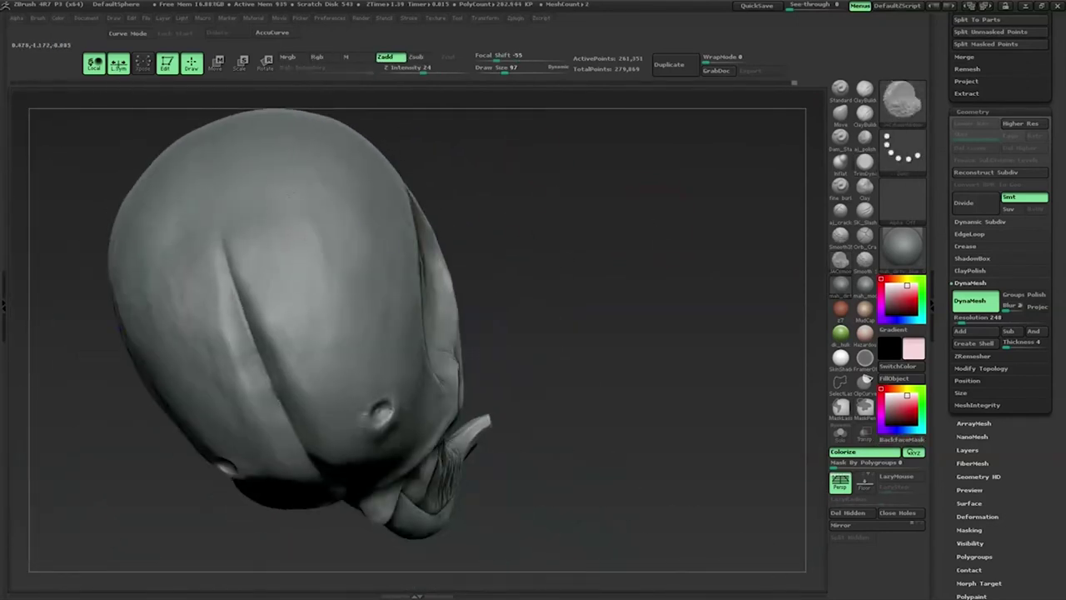
pyautogui.moveTo(361, 219)
pyautogui.mouseDown(button='right')
pyautogui.moveTo(422, 293)
pyautogui.moveTo(683, 181)
pyautogui.moveTo(528, 296)
pyautogui.moveTo(516, 283)
pyautogui.mouseUp(button='right')
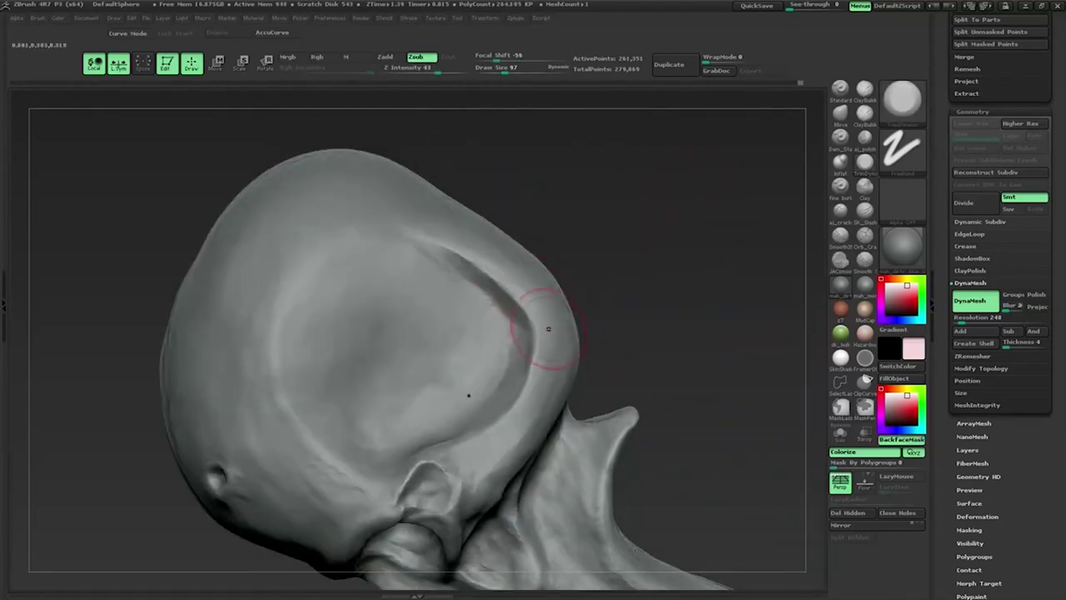
pyautogui.moveTo(638, 317); pyautogui.dragTo(550, 350, button='right')
pyautogui.moveTo(458, 354); pyautogui.dragTo(423, 409, button='right')
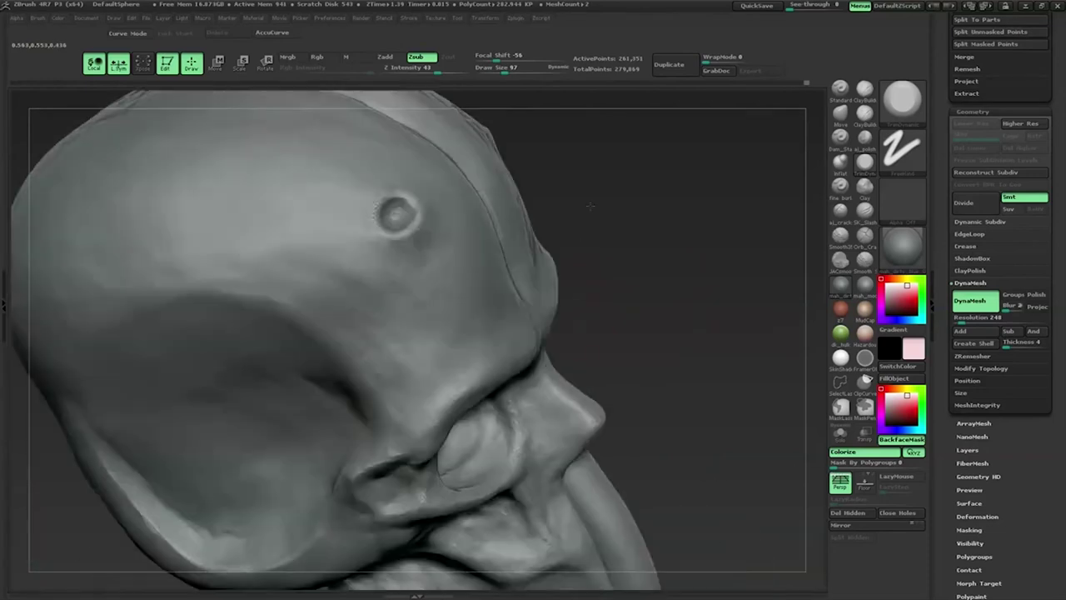
pyautogui.moveTo(562, 296)
pyautogui.mouseDown(button='right')
pyautogui.moveTo(504, 284)
pyautogui.moveTo(587, 255)
pyautogui.moveTo(671, 274)
pyautogui.moveTo(633, 300)
pyautogui.mouseUp(button='right')
pyautogui.rightClick(588, 255)
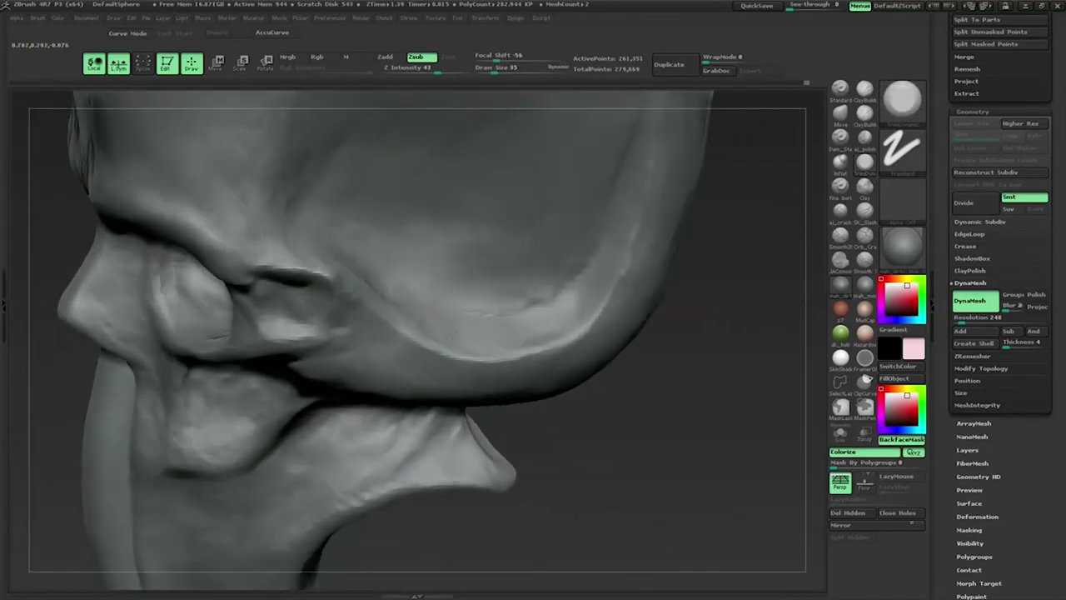
pyautogui.moveTo(400, 295); pyautogui.dragTo(421, 337)
pyautogui.moveTo(685, 365)
pyautogui.mouseDown()
pyautogui.moveTo(704, 340)
pyautogui.moveTo(569, 343)
pyautogui.mouseUp()
pyautogui.moveTo(607, 280); pyautogui.dragTo(633, 300)
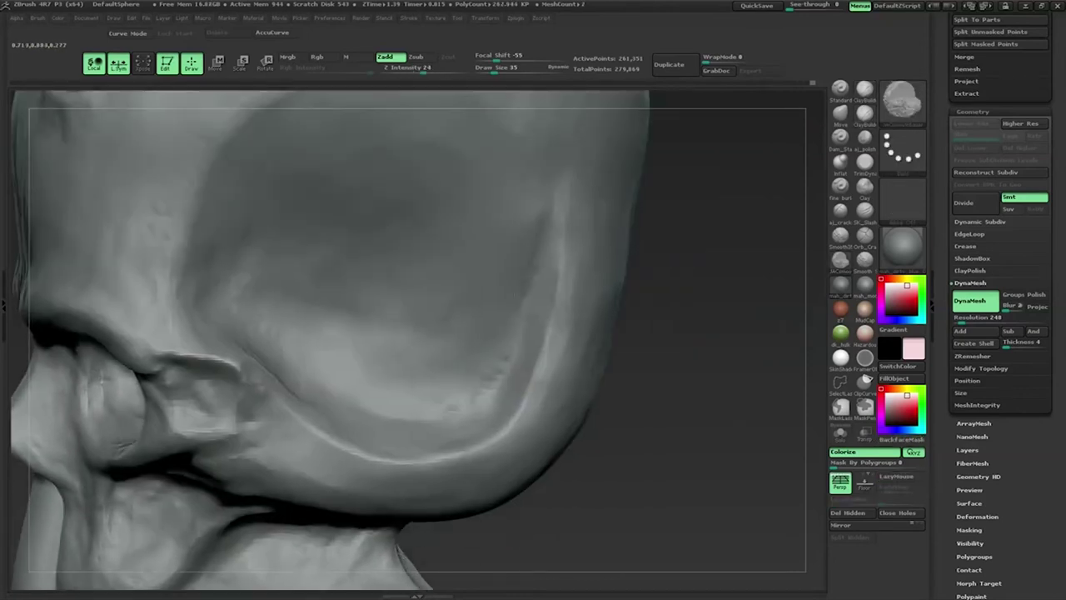
pyautogui.moveTo(633, 299); pyautogui.dragTo(440, 304, button='right')
pyautogui.rightClick(440, 304)
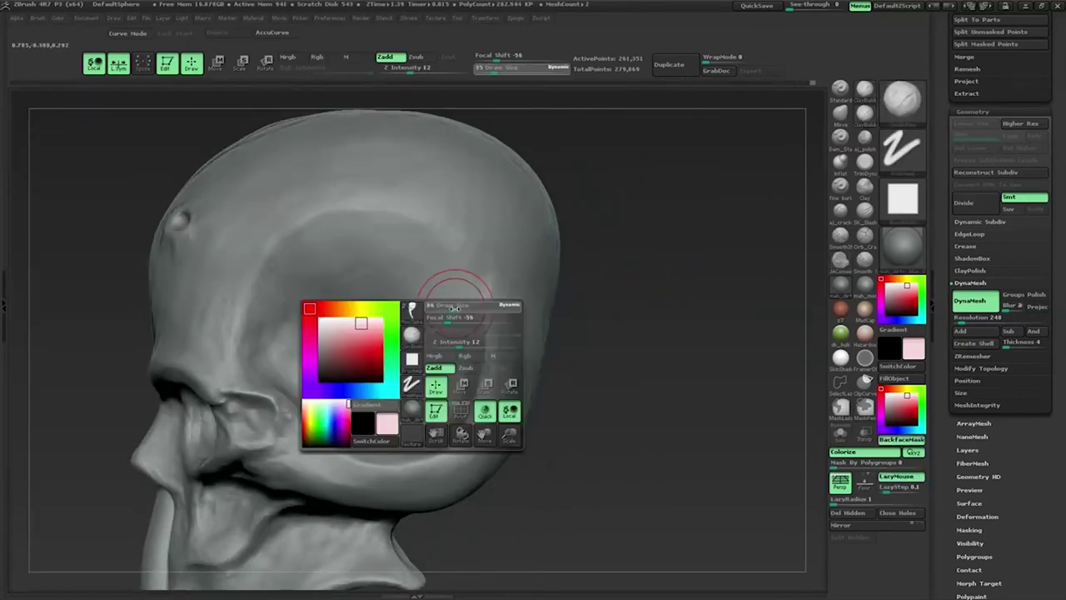
# Step: Switch sculpting brushes by hotkey and lower Z Intensity to 1
pyautogui.moveTo(408, 72); pyautogui.dragTo(398, 73)
pyautogui.press('b')
pyautogui.press('c')
pyautogui.press('b')
pyautogui.press('b')
pyautogui.press('s')
pyautogui.press('t')
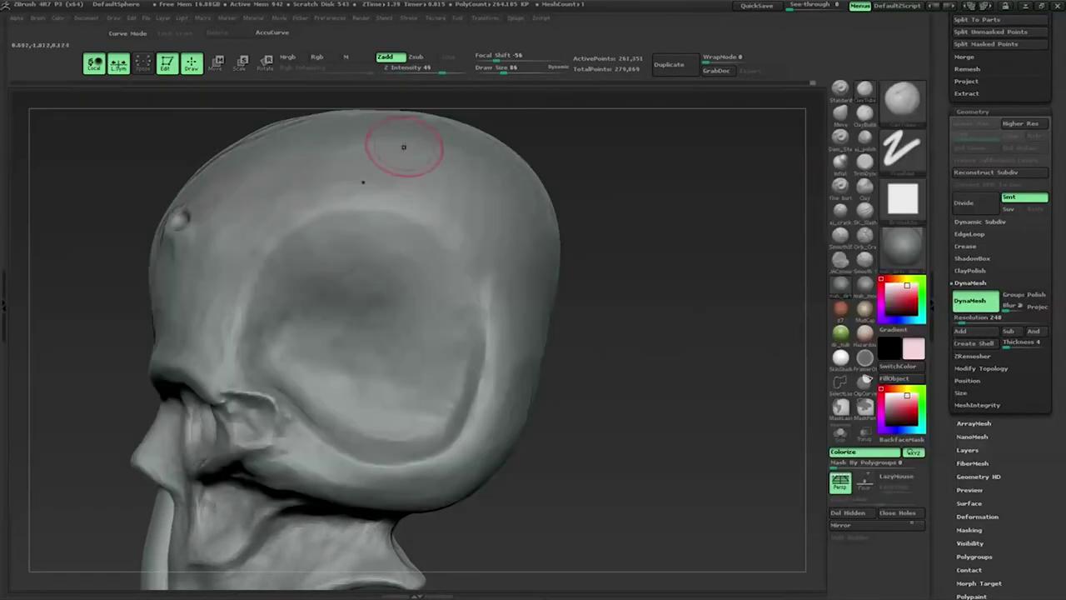
pyautogui.moveTo(441, 68); pyautogui.dragTo(388, 71)
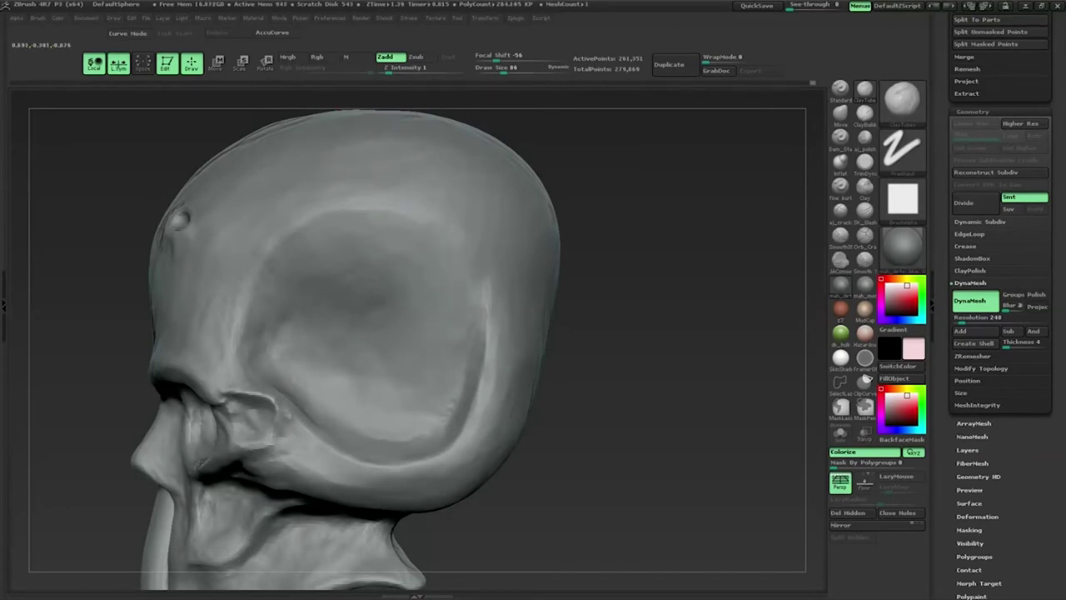
# Step: Rotate and zoom in on the temple hollow beside the eye socket, lightly sculpting it
pyautogui.moveTo(614, 256); pyautogui.dragTo(601, 257)
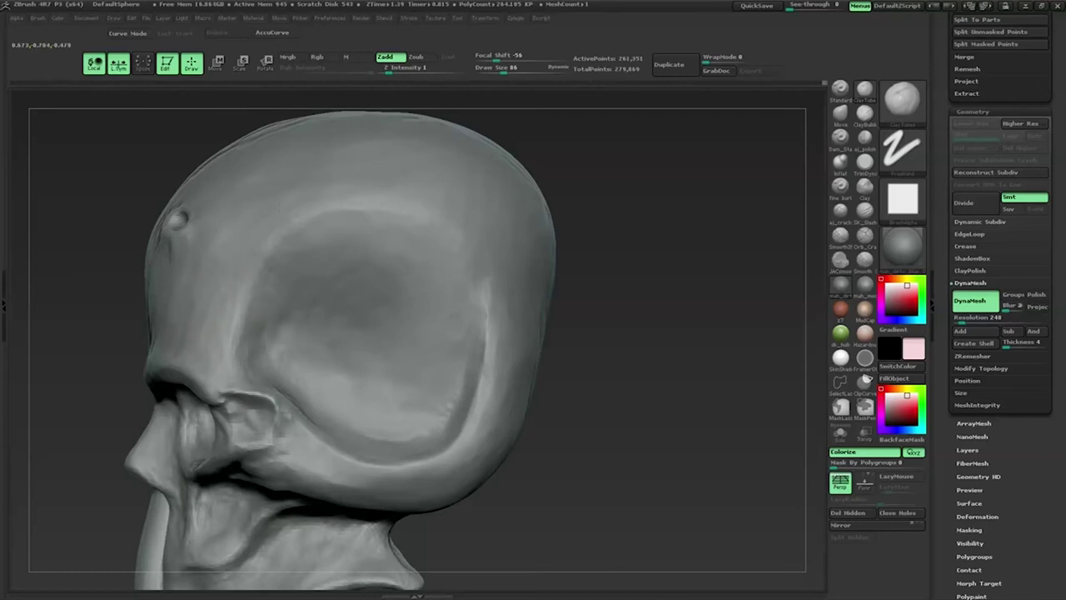
pyautogui.moveTo(575, 171); pyautogui.dragTo(313, 337)
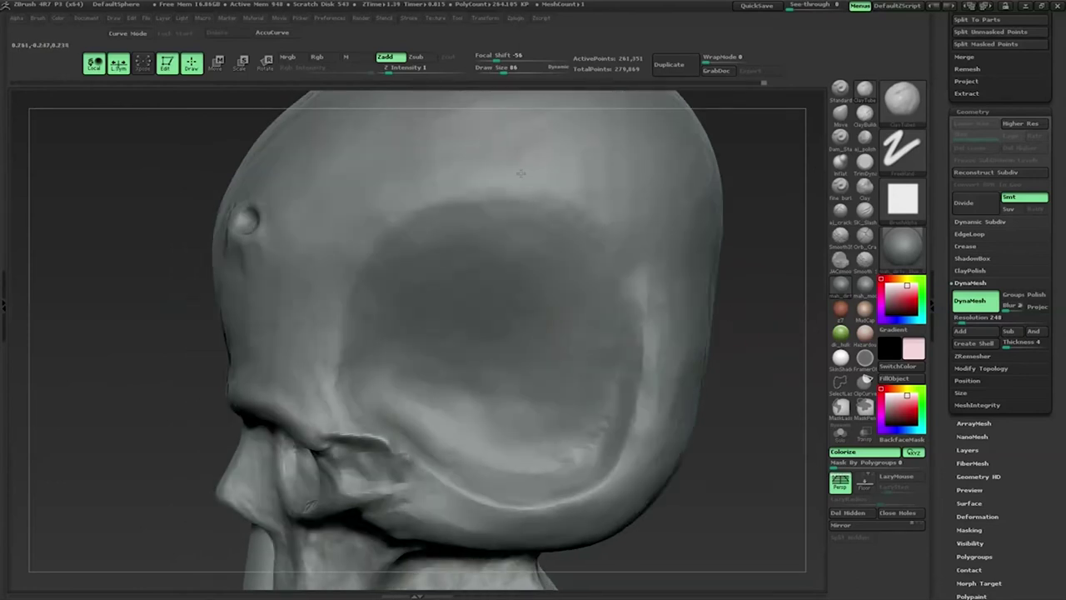
pyautogui.moveTo(758, 305); pyautogui.dragTo(571, 322)
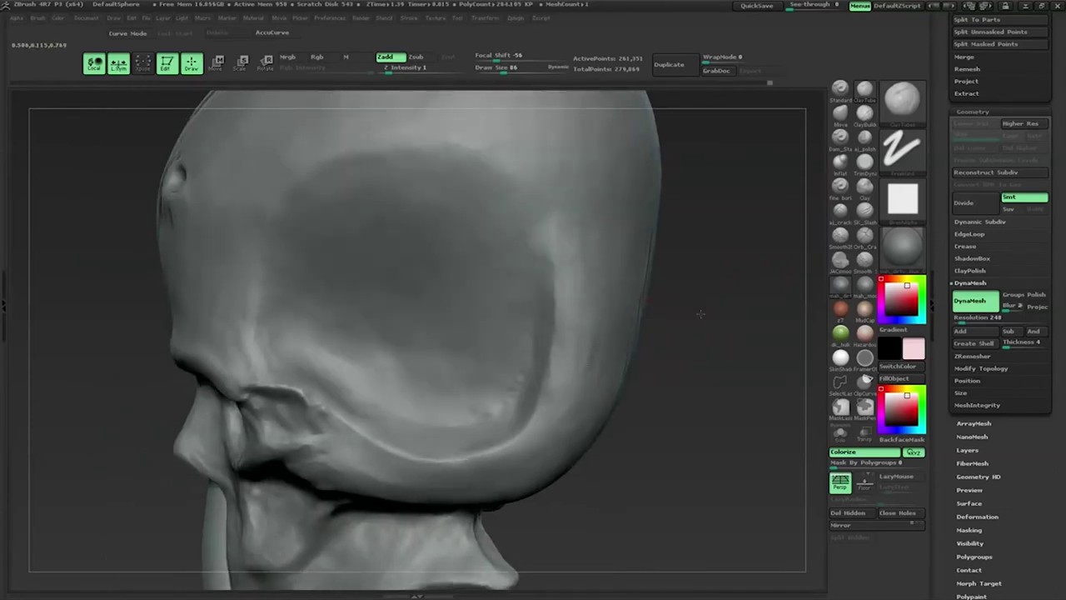
pyautogui.moveTo(733, 333); pyautogui.dragTo(708, 341)
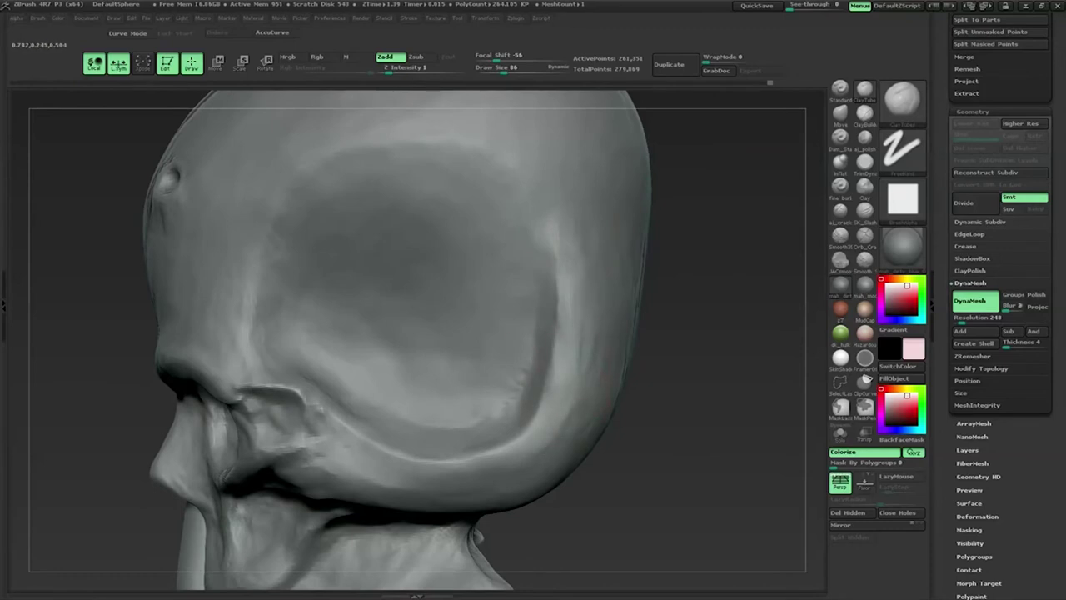
pyautogui.moveTo(568, 342); pyautogui.dragTo(568, 408)
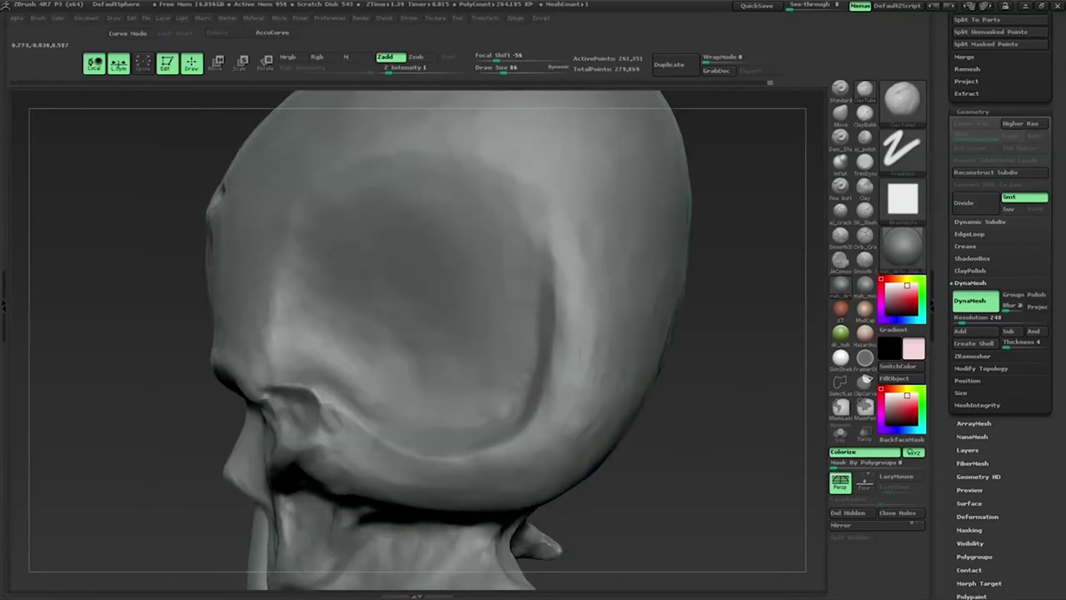
pyautogui.moveTo(691, 309); pyautogui.dragTo(499, 350)
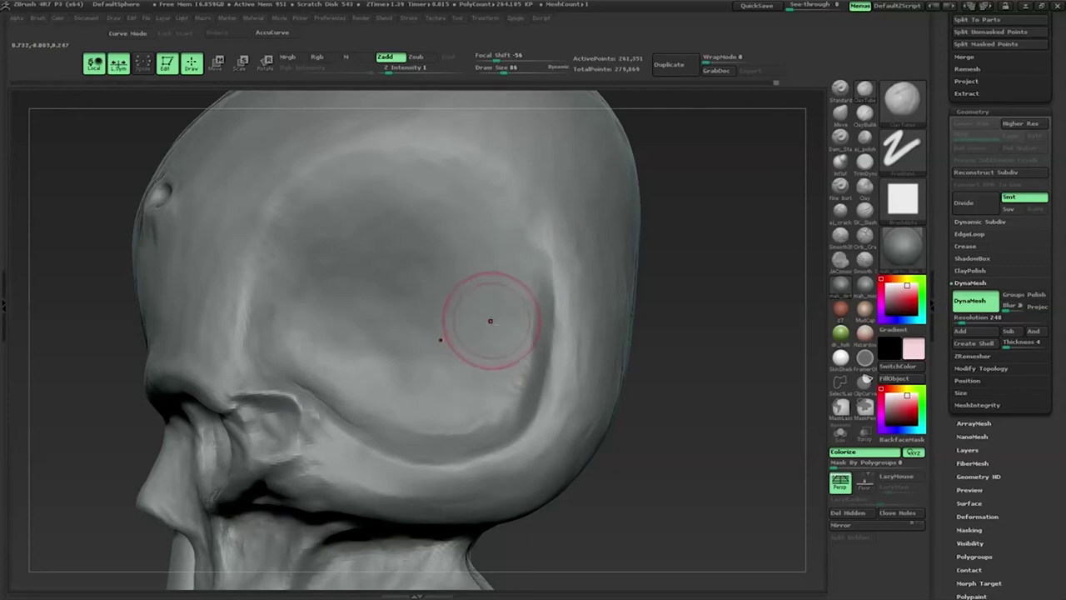
pyautogui.moveTo(650, 358)
pyautogui.mouseDown()
pyautogui.moveTo(676, 349)
pyautogui.moveTo(395, 402)
pyautogui.mouseUp()
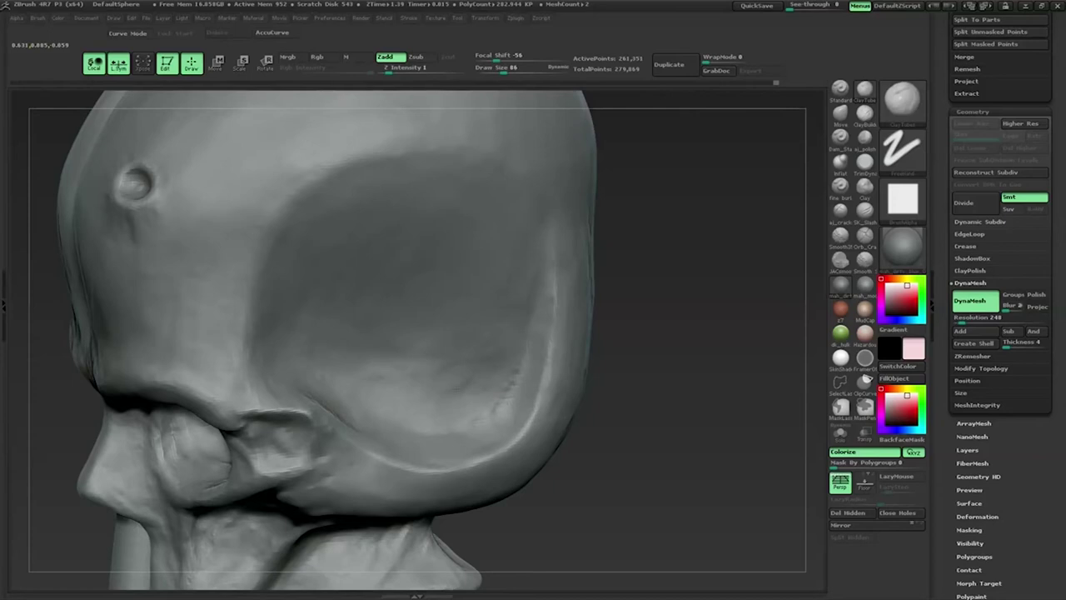
pyautogui.moveTo(394, 402)
pyautogui.mouseDown()
pyautogui.moveTo(567, 363)
pyautogui.moveTo(433, 416)
pyautogui.mouseUp()
# Step: Set Draw Size to 47 and frame the cranium side for gentle build-up
pyautogui.press('s')
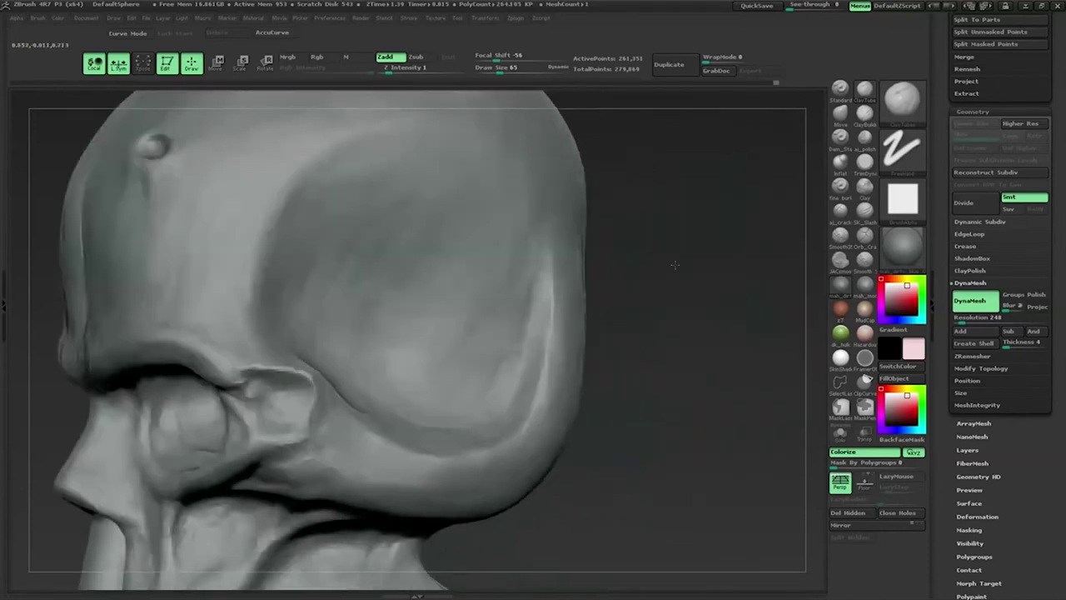
pyautogui.moveTo(379, 361)
pyautogui.mouseDown()
pyautogui.moveTo(459, 427)
pyautogui.moveTo(688, 383)
pyautogui.moveTo(542, 285)
pyautogui.moveTo(602, 366)
pyautogui.moveTo(542, 341)
pyautogui.moveTo(415, 351)
pyautogui.mouseUp()
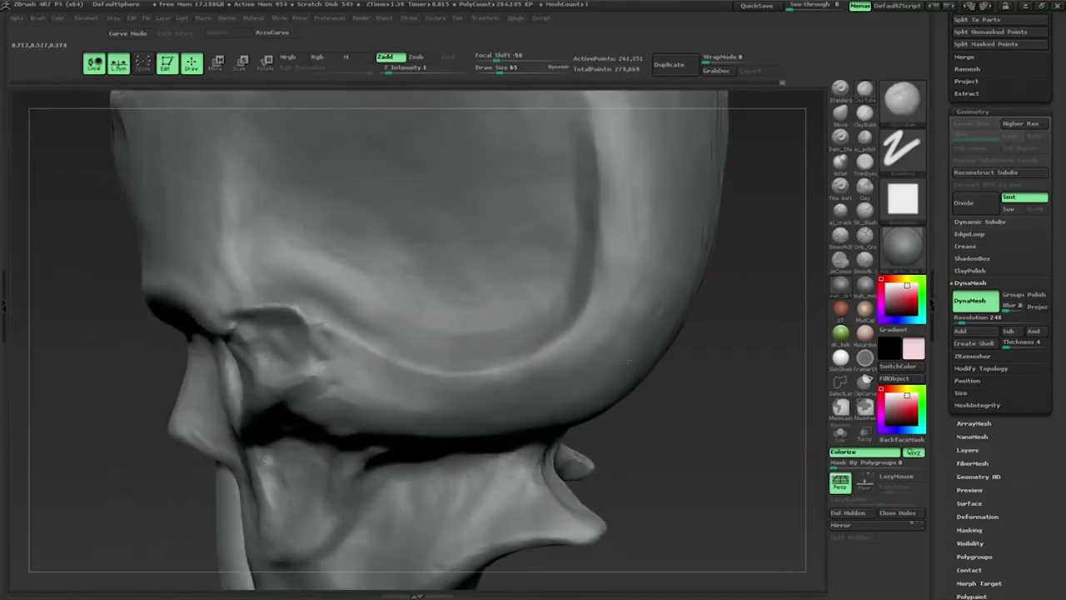
pyautogui.moveTo(381, 261)
pyautogui.mouseDown()
pyautogui.moveTo(433, 300)
pyautogui.moveTo(381, 279)
pyautogui.mouseUp()
pyautogui.press('space')
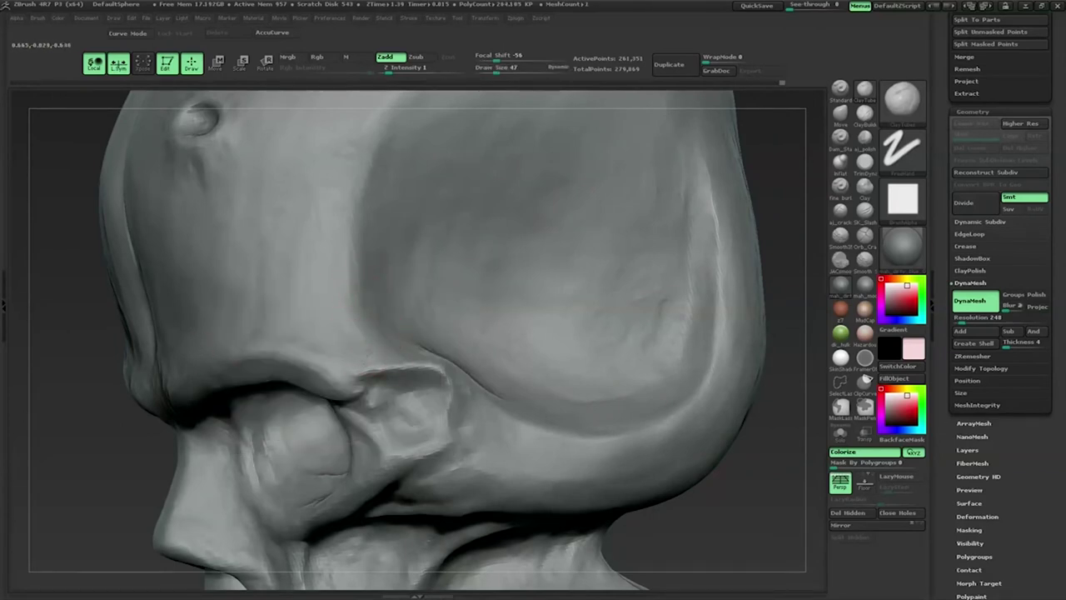
pyautogui.moveTo(333, 340)
pyautogui.mouseDown()
pyautogui.moveTo(374, 277)
pyautogui.moveTo(374, 357)
pyautogui.mouseUp()
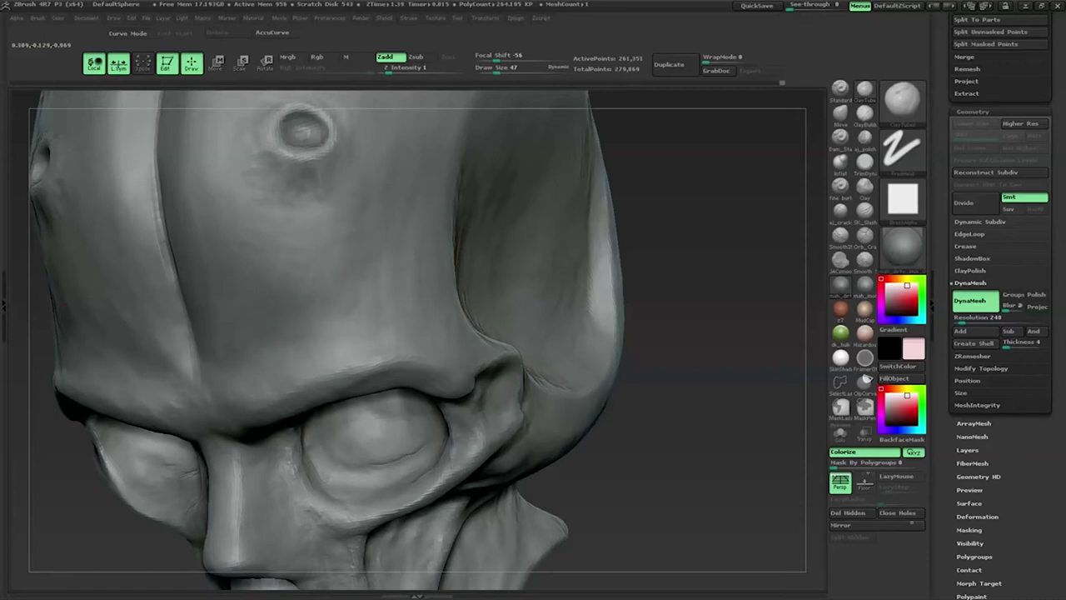
# Step: Rotate to a front view centred on the forehead bumps and both eye sockets
pyautogui.moveTo(374, 357); pyautogui.dragTo(392, 308)
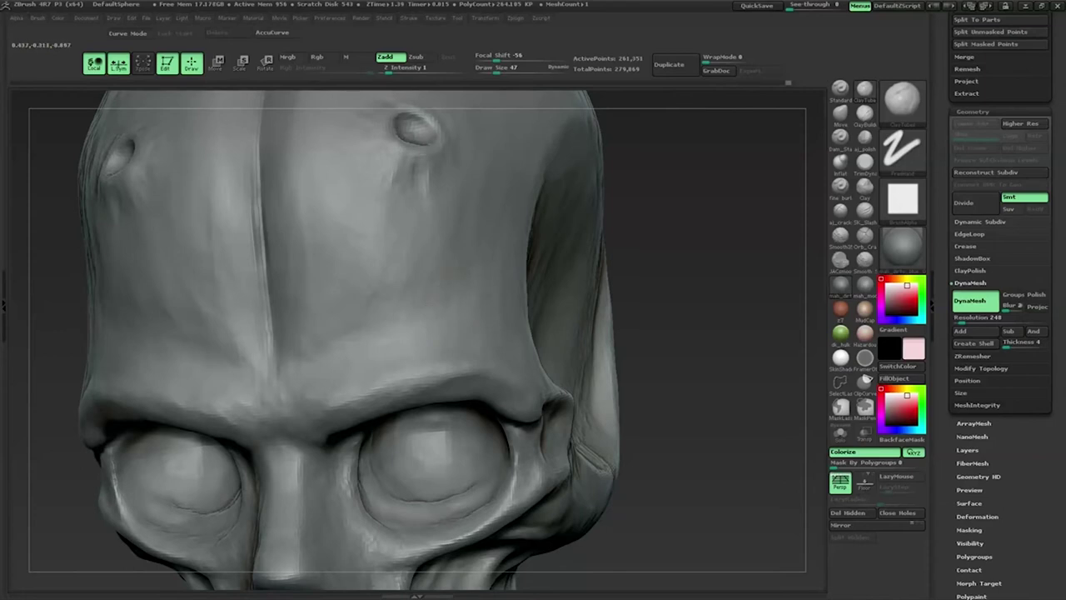
pyautogui.moveTo(411, 338); pyautogui.dragTo(367, 344)
pyautogui.moveTo(434, 348)
pyautogui.mouseDown()
pyautogui.moveTo(466, 285)
pyautogui.moveTo(413, 269)
pyautogui.mouseUp()
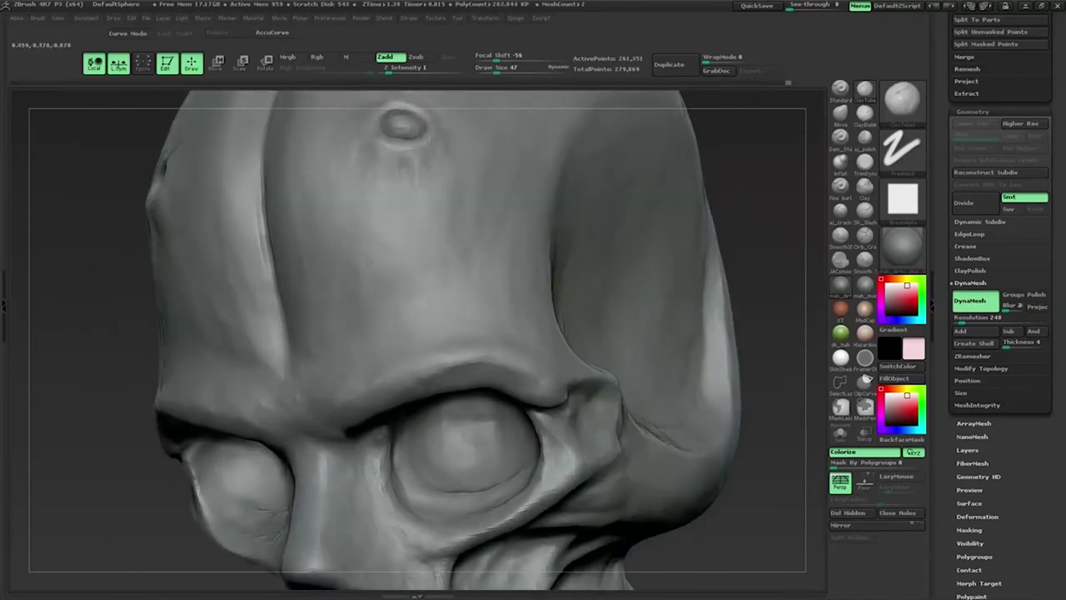
pyautogui.moveTo(453, 308)
pyautogui.mouseDown()
pyautogui.moveTo(435, 254)
pyautogui.moveTo(653, 279)
pyautogui.mouseUp()
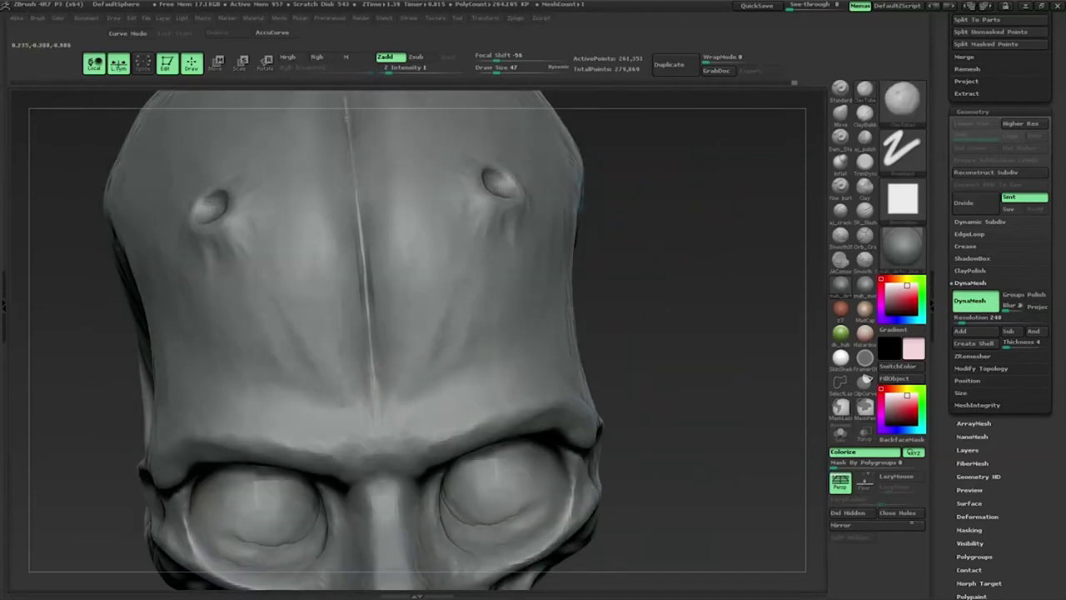
pyautogui.moveTo(637, 263); pyautogui.dragTo(475, 280)
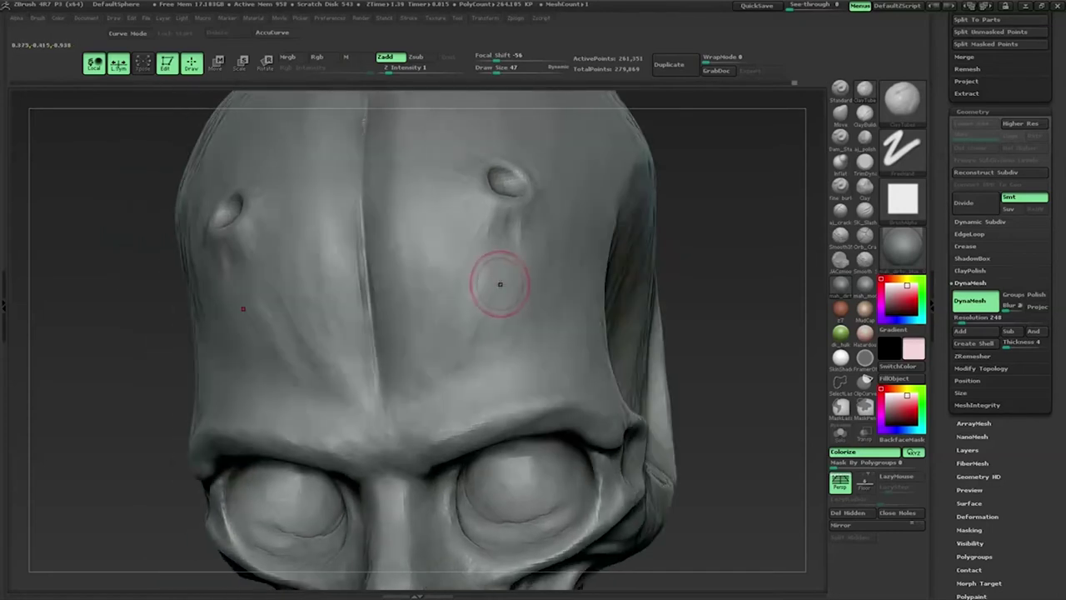
pyautogui.moveTo(133, 283); pyautogui.dragTo(452, 281)
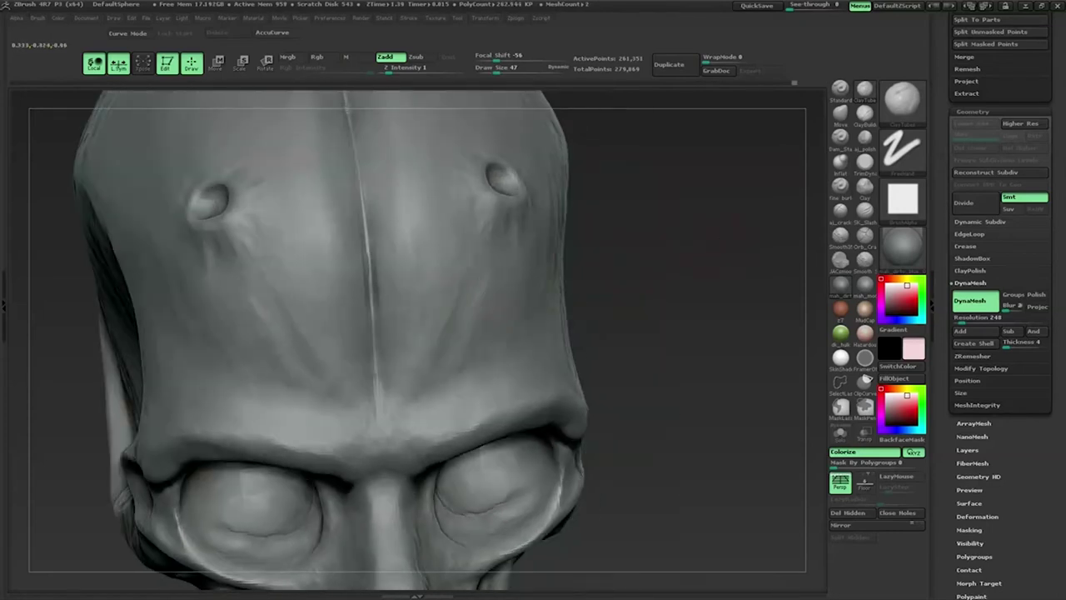
pyautogui.moveTo(632, 284); pyautogui.dragTo(583, 284)
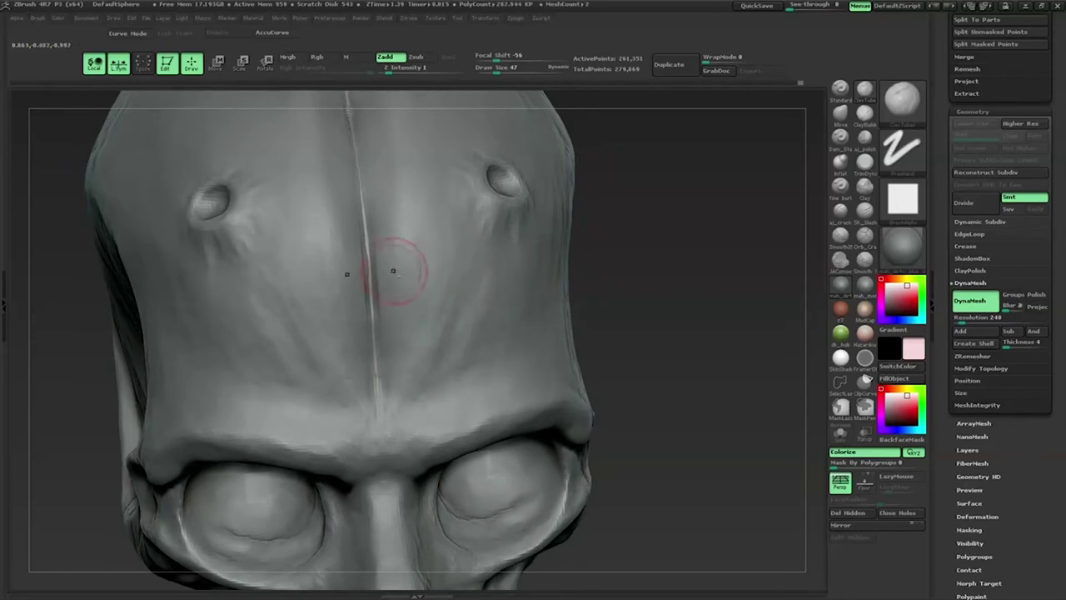
# Step: Smooth along the central forehead crease, then check the upper cranium from above
pyautogui.keyDown('shift'); pyautogui.moveTo(366, 217); pyautogui.dragTo(371, 333); pyautogui.keyUp('shift')
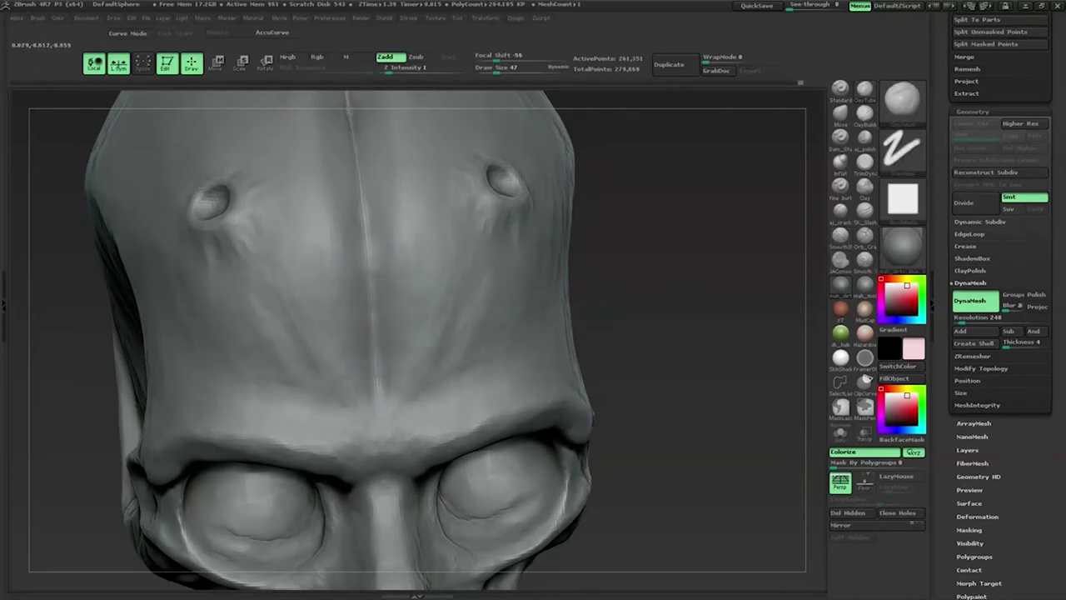
pyautogui.moveTo(391, 212); pyautogui.dragTo(416, 309)
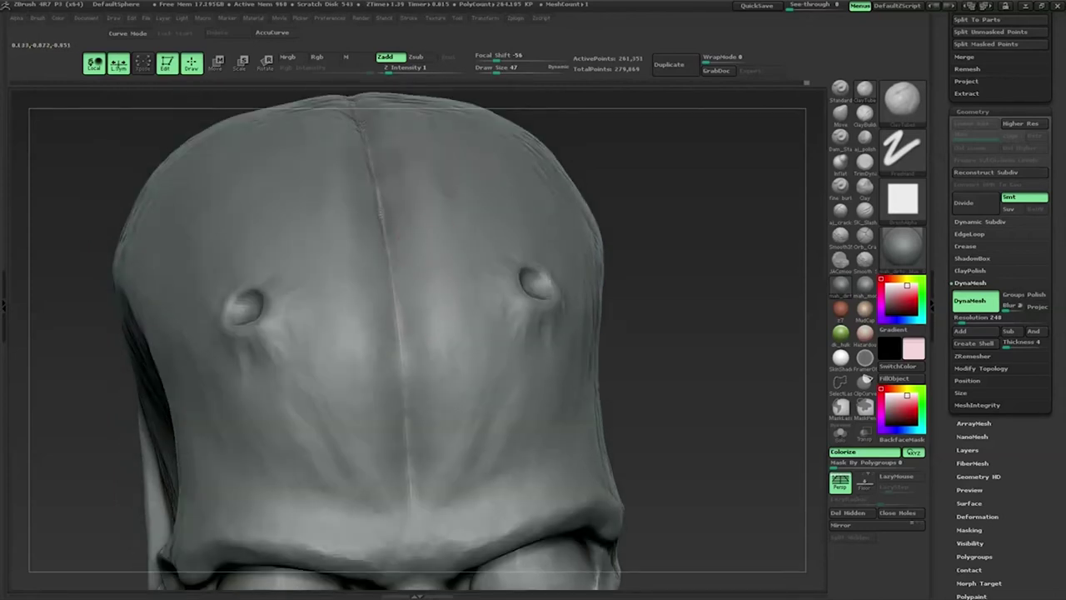
pyautogui.moveTo(591, 157); pyautogui.dragTo(463, 178)
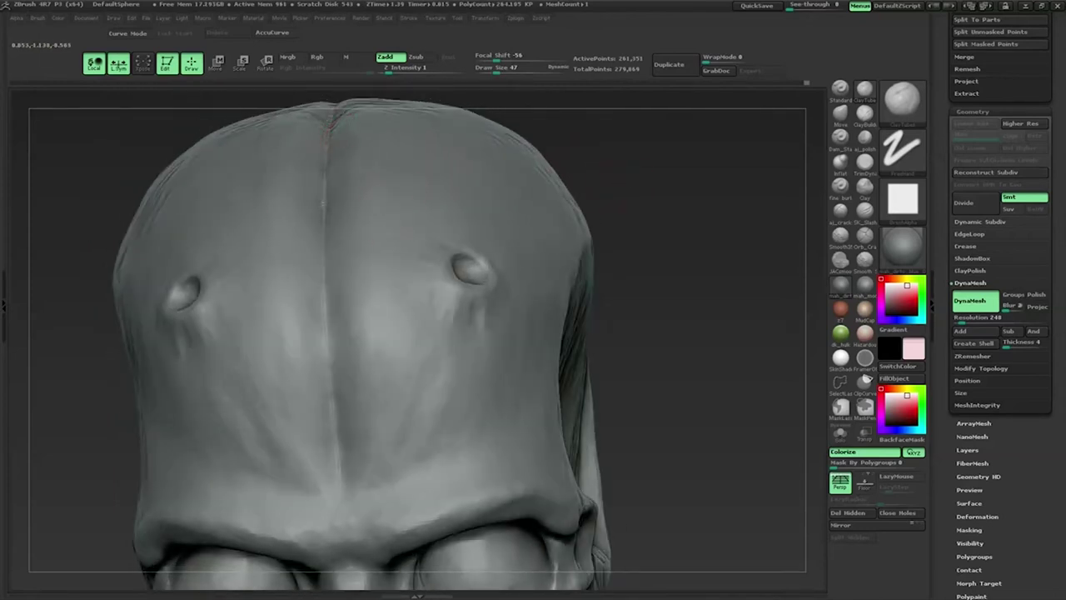
pyautogui.moveTo(423, 186); pyautogui.dragTo(452, 209)
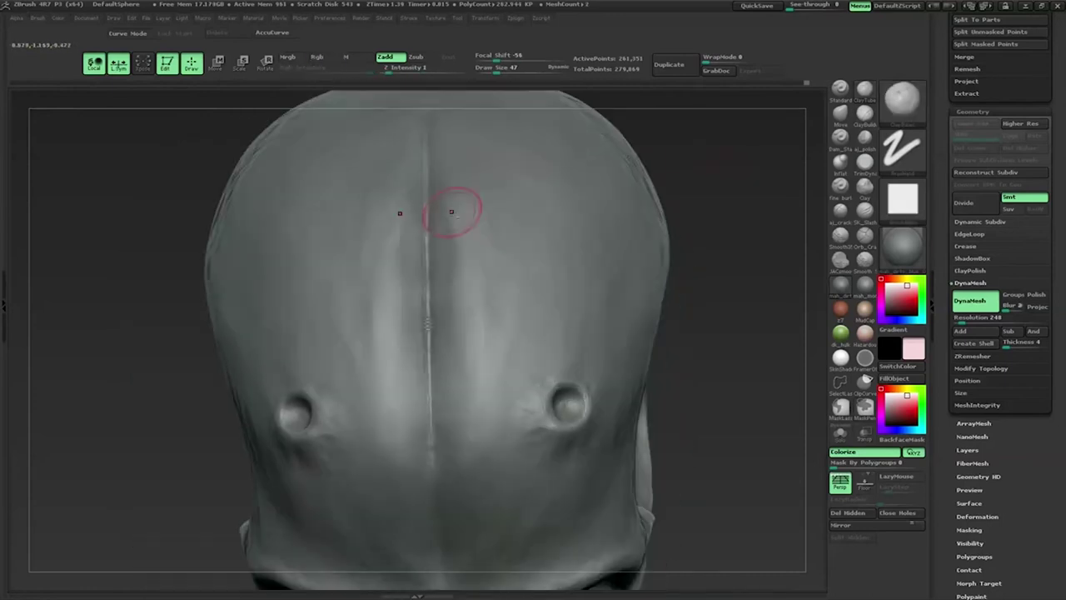
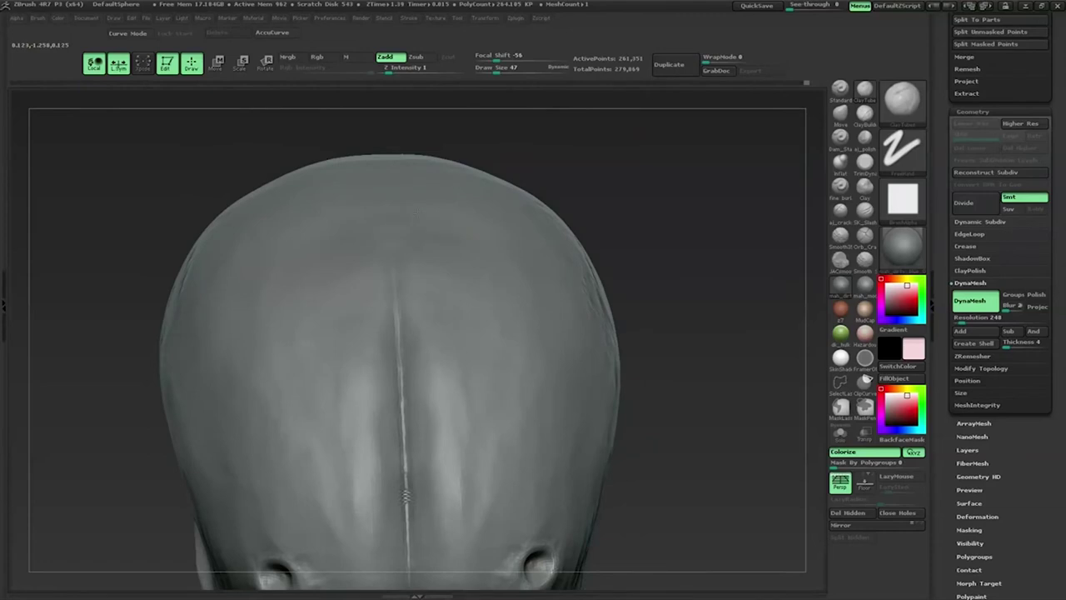
# Step: Orbit the skull to inspect the cranium's midline seam and the forehead
pyautogui.moveTo(499, 575); pyautogui.dragTo(475, 321)
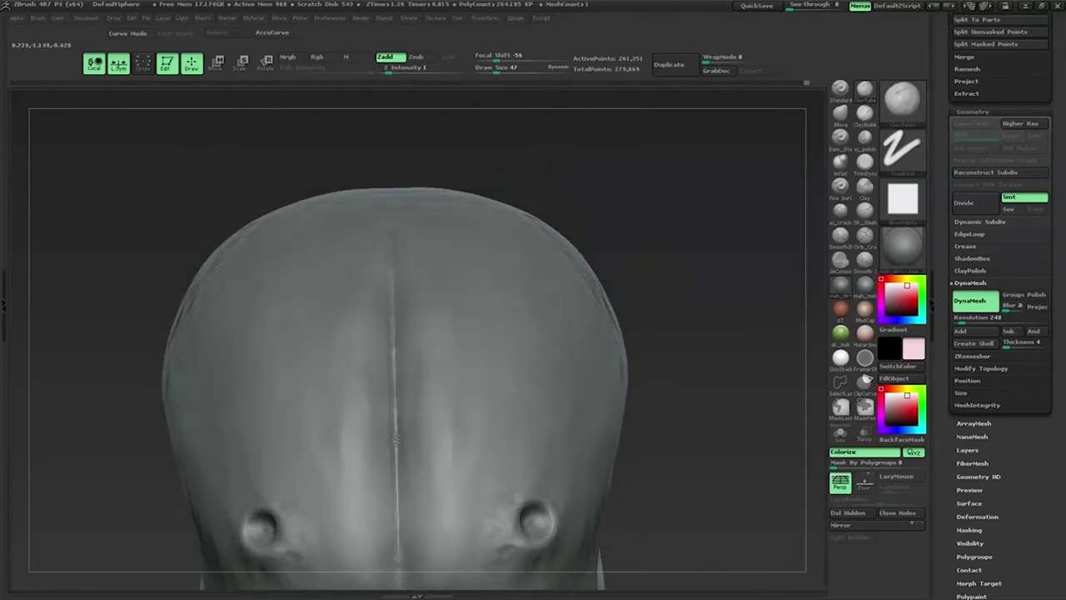
pyautogui.moveTo(395, 438); pyautogui.dragTo(393, 333)
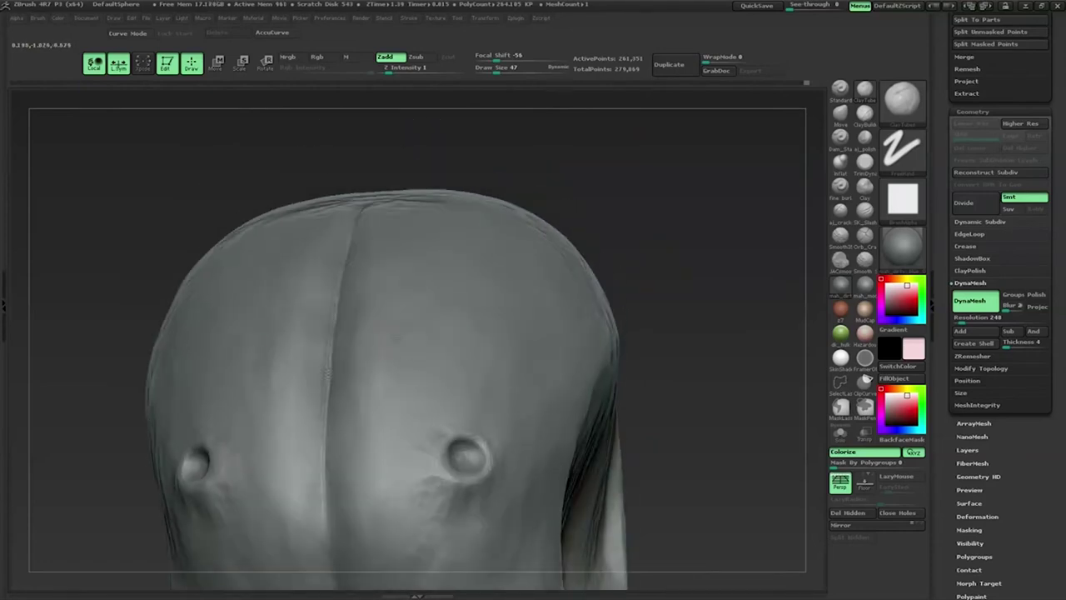
pyautogui.moveTo(327, 375); pyautogui.dragTo(364, 406)
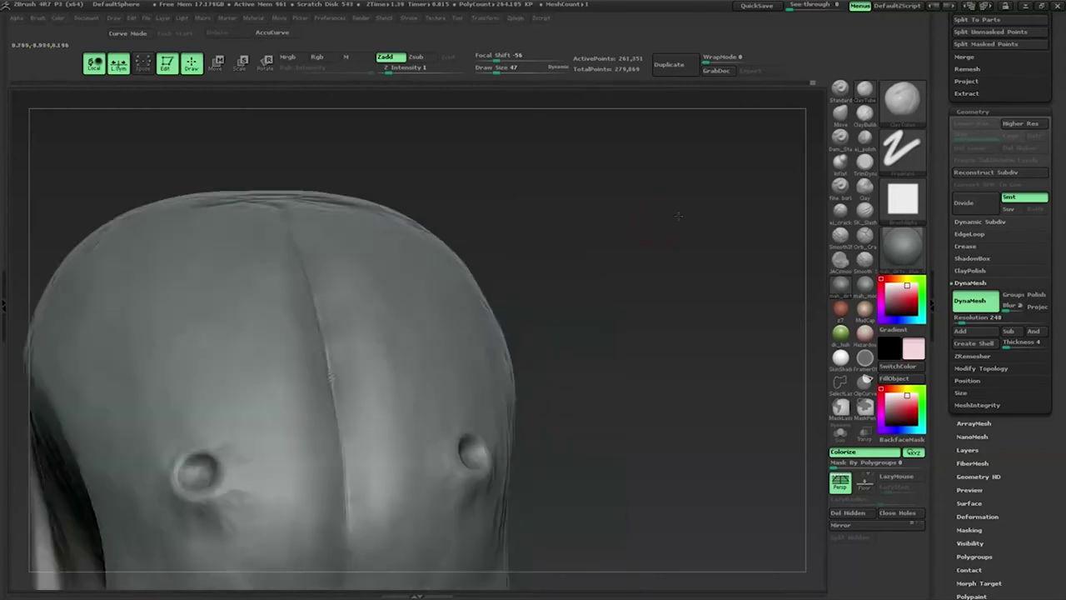
pyautogui.moveTo(579, 208); pyautogui.dragTo(327, 392)
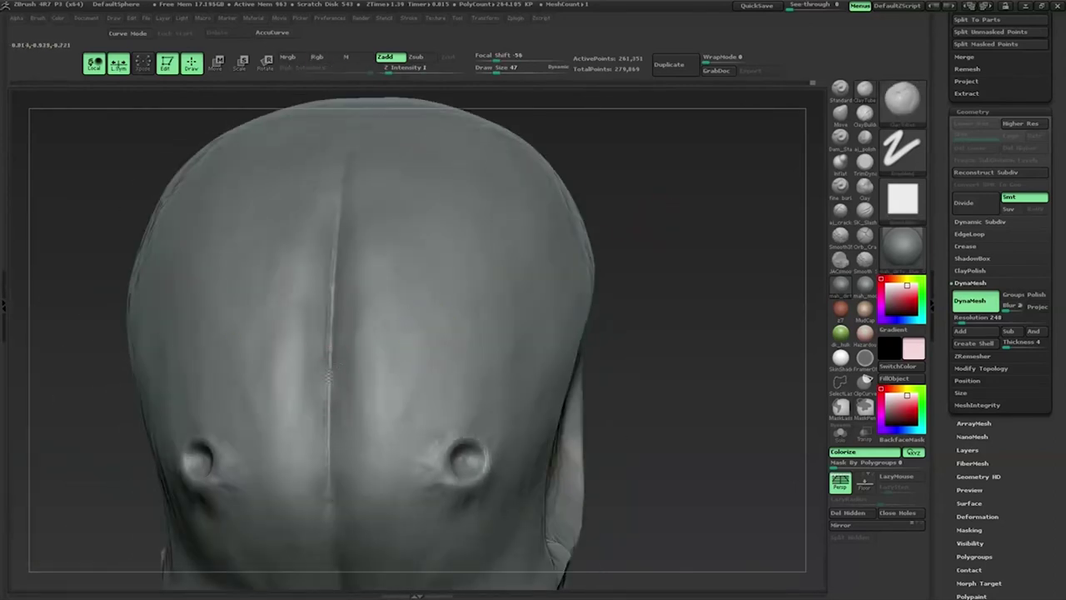
pyautogui.moveTo(327, 374); pyautogui.dragTo(542, 260)
pyautogui.moveTo(396, 285)
pyautogui.mouseDown()
pyautogui.moveTo(614, 328)
pyautogui.moveTo(473, 401)
pyautogui.mouseUp()
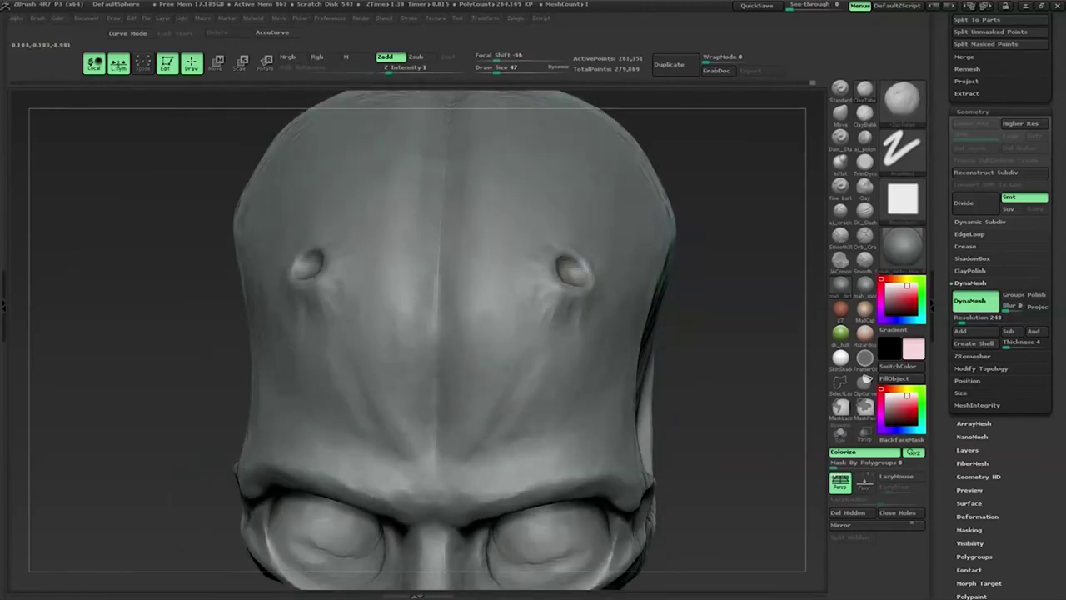
pyautogui.moveTo(466, 400); pyautogui.dragTo(519, 416)
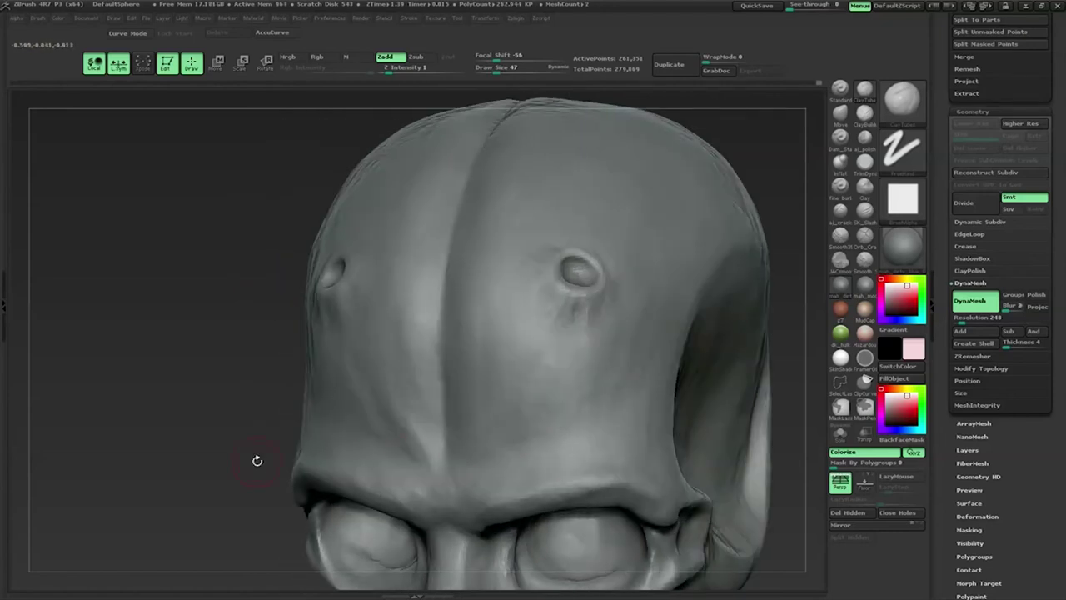
# Step: Shrink the brush to draw size 22 and return to a front view
pyautogui.keyDown('shift'); pyautogui.moveTo(333, 464); pyautogui.dragTo(519, 393); pyautogui.keyUp('shift')
pyautogui.press('space')
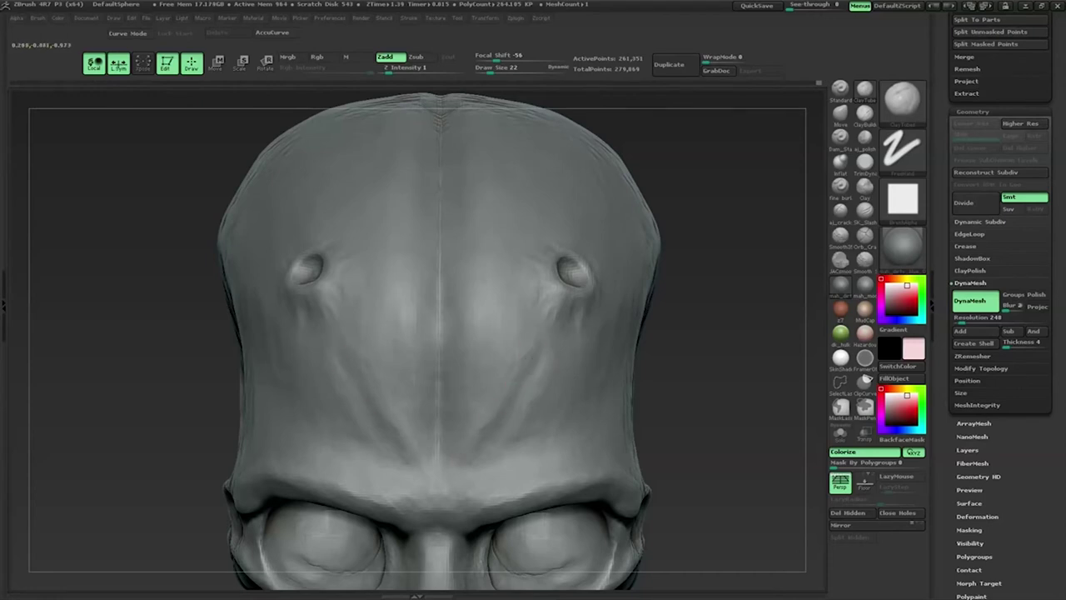
pyautogui.moveTo(150, 350); pyautogui.dragTo(87, 320)
pyautogui.keyDown('shift'); pyautogui.moveTo(745, 354); pyautogui.dragTo(533, 340); pyautogui.keyUp('shift')
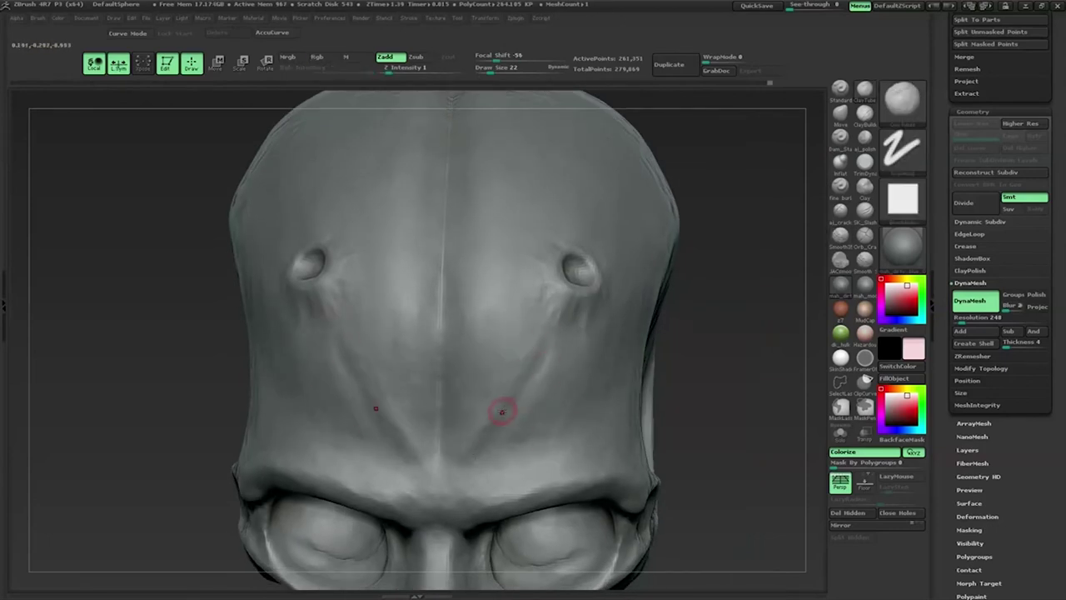
# Step: Try a carving Zsub brush at strength 43 on the forehead
pyautogui.press('b')
pyautogui.press('d')
pyautogui.press('s')
pyautogui.moveTo(749, 433); pyautogui.dragTo(749, 408)
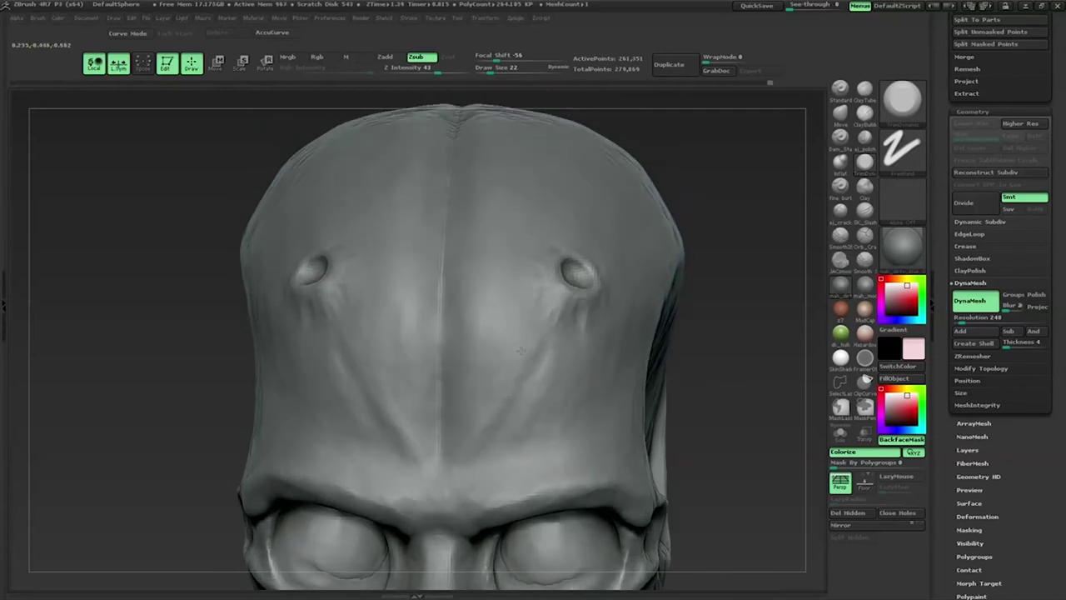
pyautogui.moveTo(716, 333)
pyautogui.mouseDown()
pyautogui.moveTo(780, 306)
pyautogui.moveTo(563, 270)
pyautogui.mouseUp()
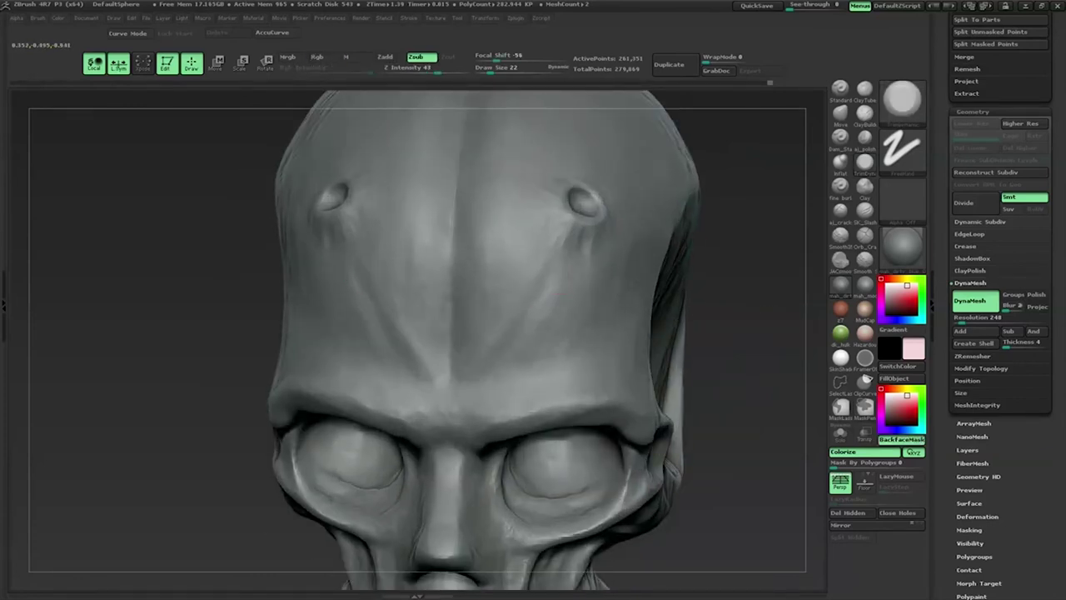
# Step: Return to the Zadd brush at Z Intensity 1 with draw size 39
pyautogui.press('1')
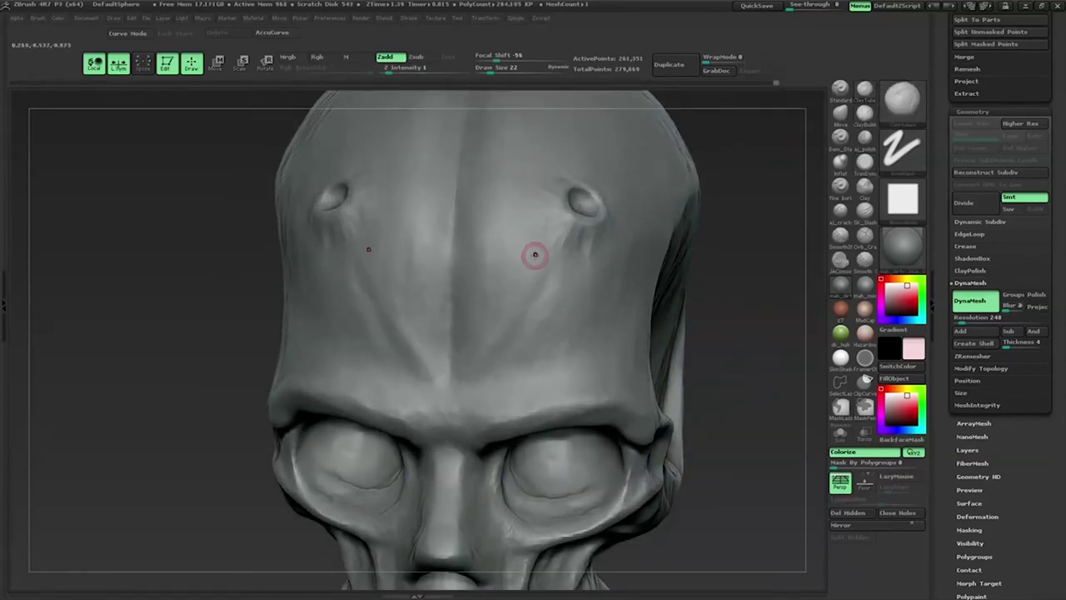
pyautogui.press(']')
pyautogui.press(']')
pyautogui.press(']')
pyautogui.moveTo(733, 333); pyautogui.dragTo(774, 333)
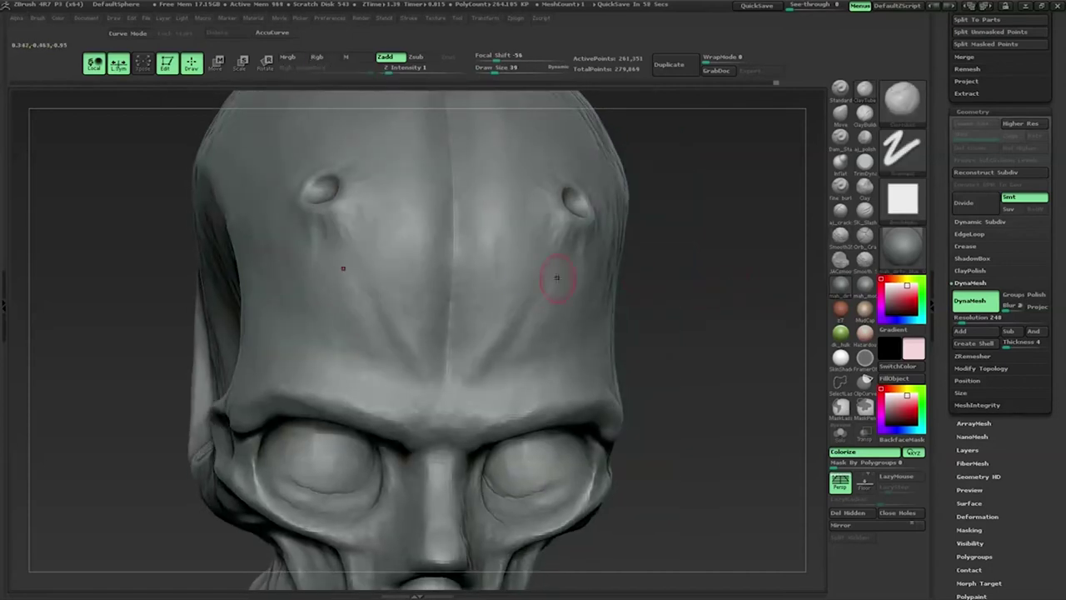
pyautogui.moveTo(683, 278); pyautogui.dragTo(538, 269)
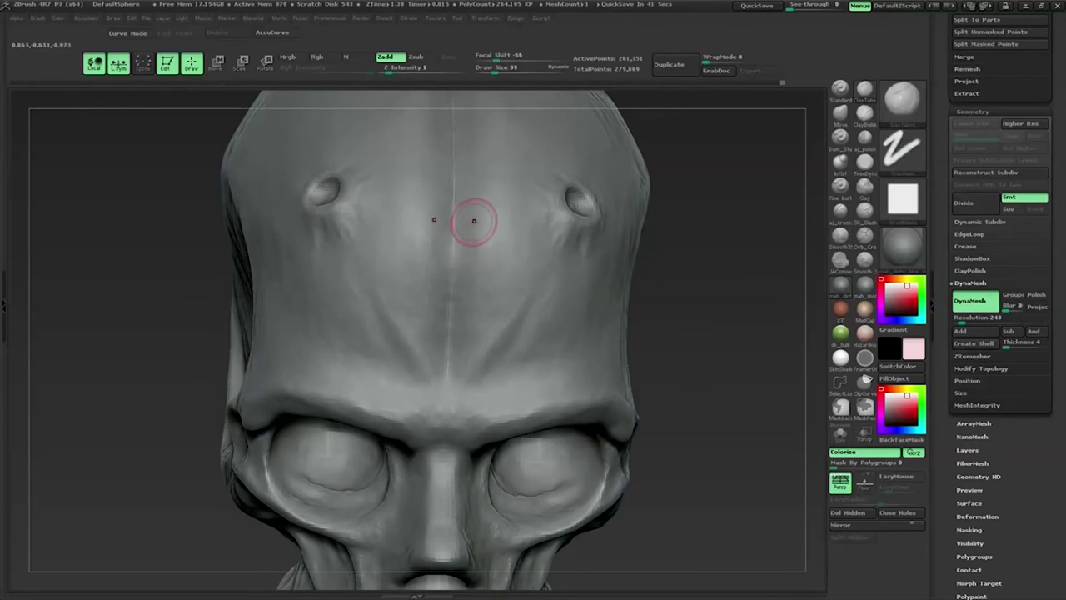
pyautogui.moveTo(671, 314); pyautogui.dragTo(587, 333)
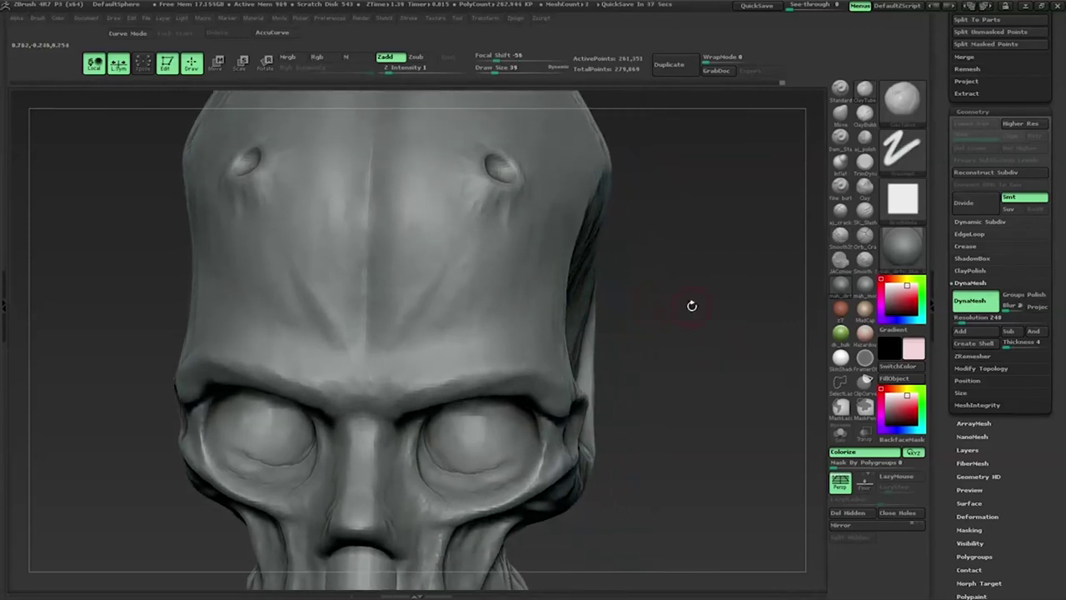
# Step: Raise Z Intensity from 1 to 3, then turn the skull to a side profile
pyautogui.moveTo(629, 303); pyautogui.dragTo(333, 369)
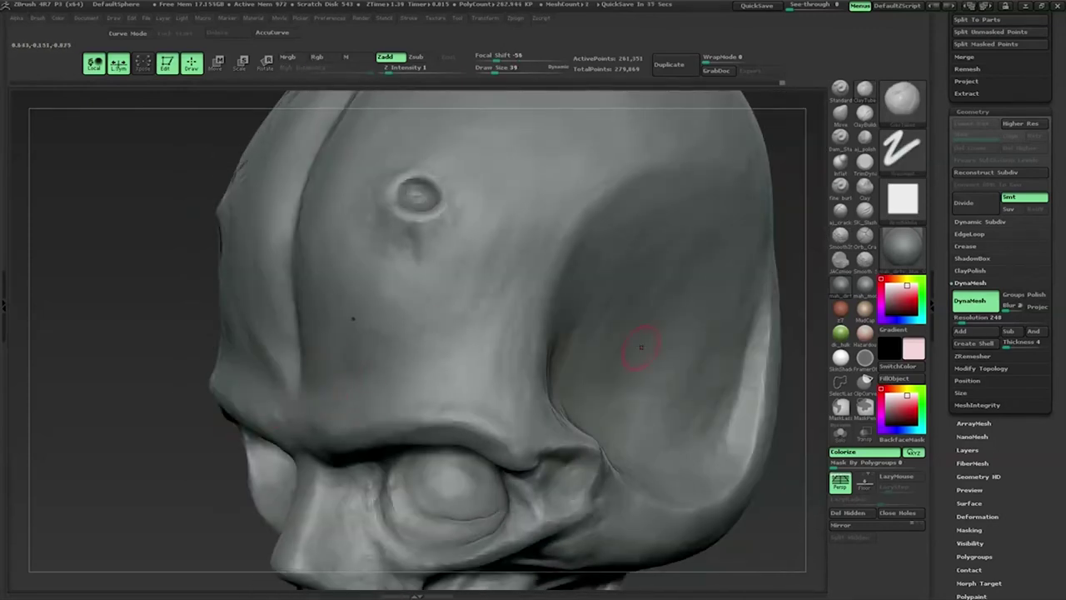
pyautogui.moveTo(511, 369); pyautogui.dragTo(556, 329)
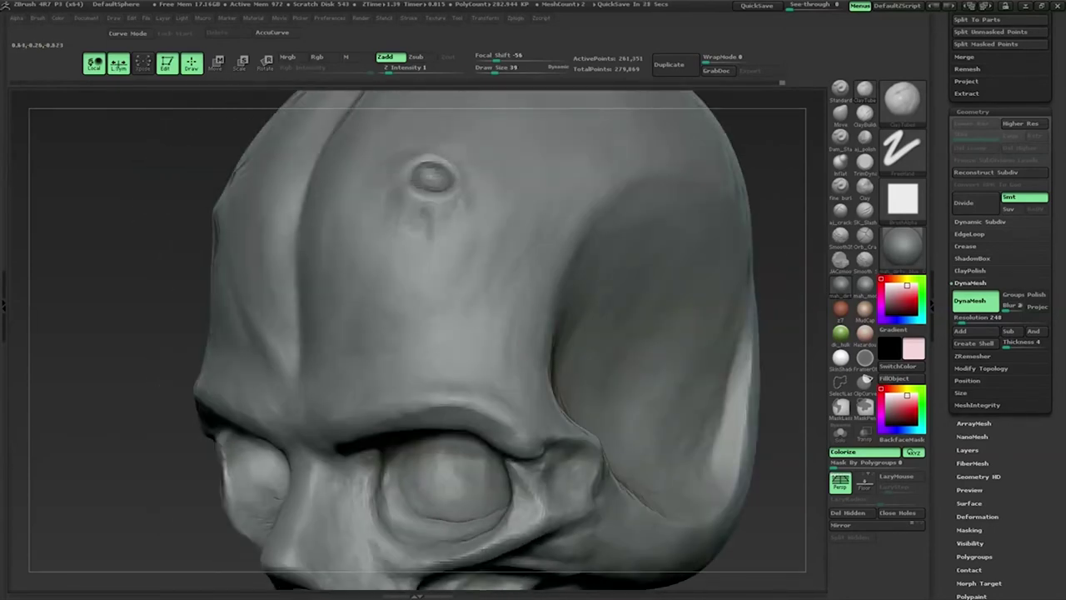
pyautogui.moveTo(416, 107); pyautogui.dragTo(419, 107)
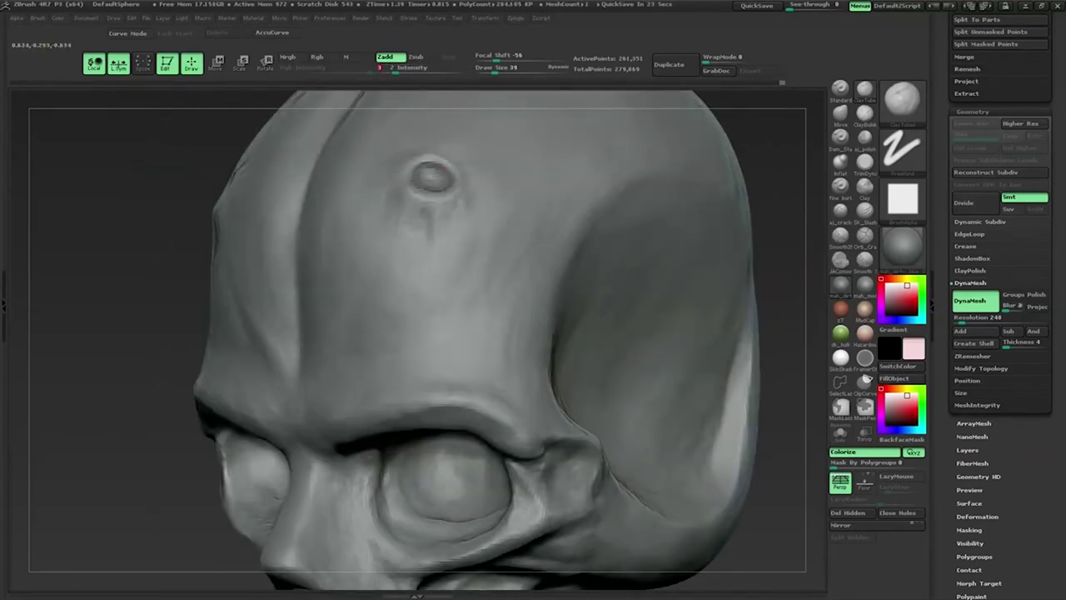
pyautogui.moveTo(558, 297); pyautogui.dragTo(202, 400)
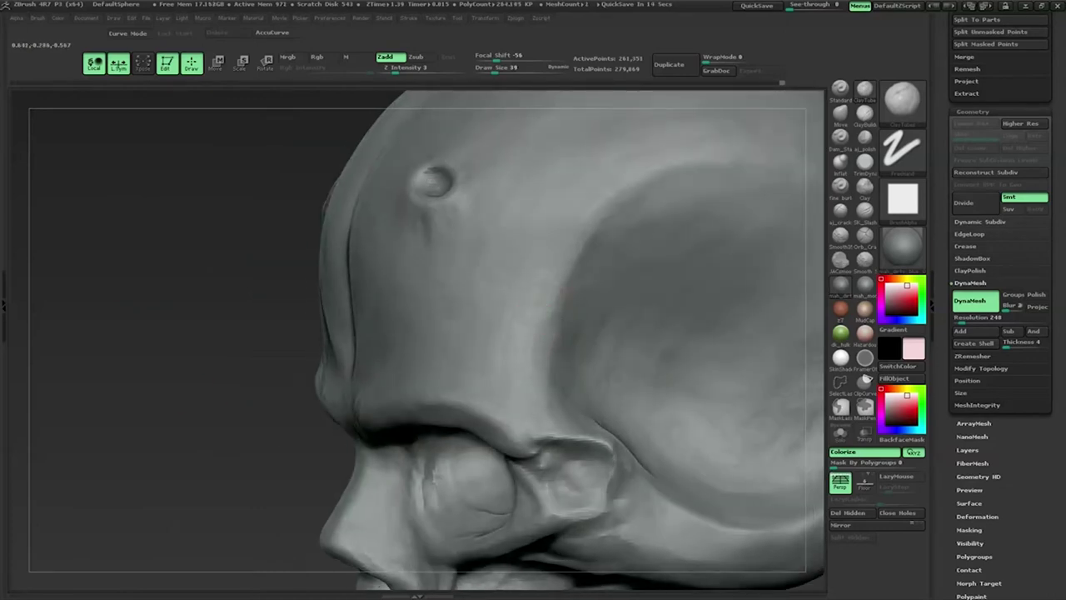
pyautogui.moveTo(428, 392); pyautogui.dragTo(555, 331)
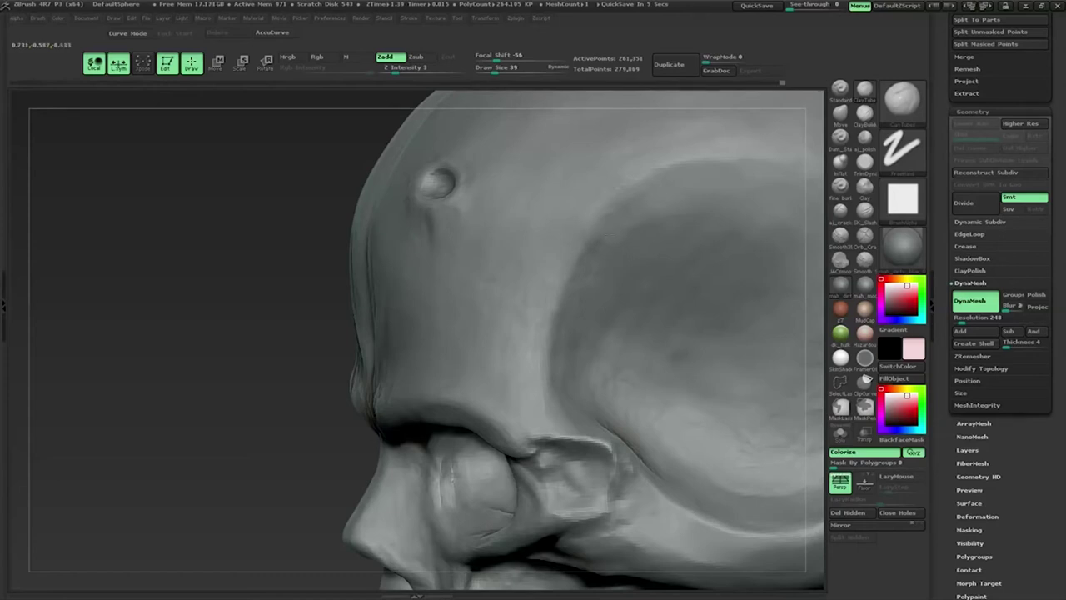
pyautogui.moveTo(200, 435); pyautogui.dragTo(218, 433)
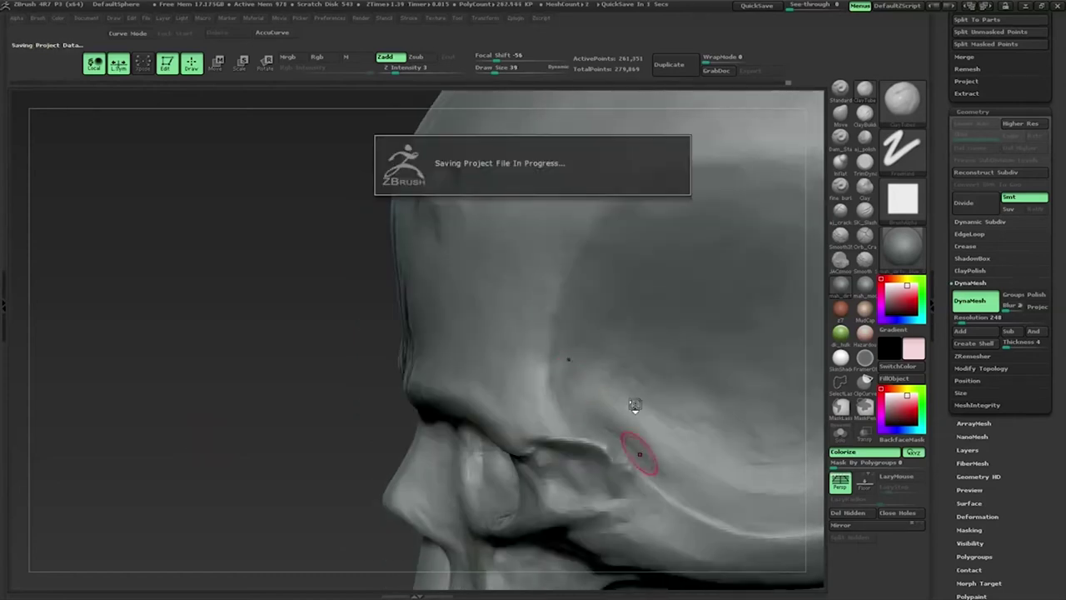
# Step: Rotate the skull to show more of the cranium and eye socket
pyautogui.moveTo(289, 416); pyautogui.dragTo(207, 413)
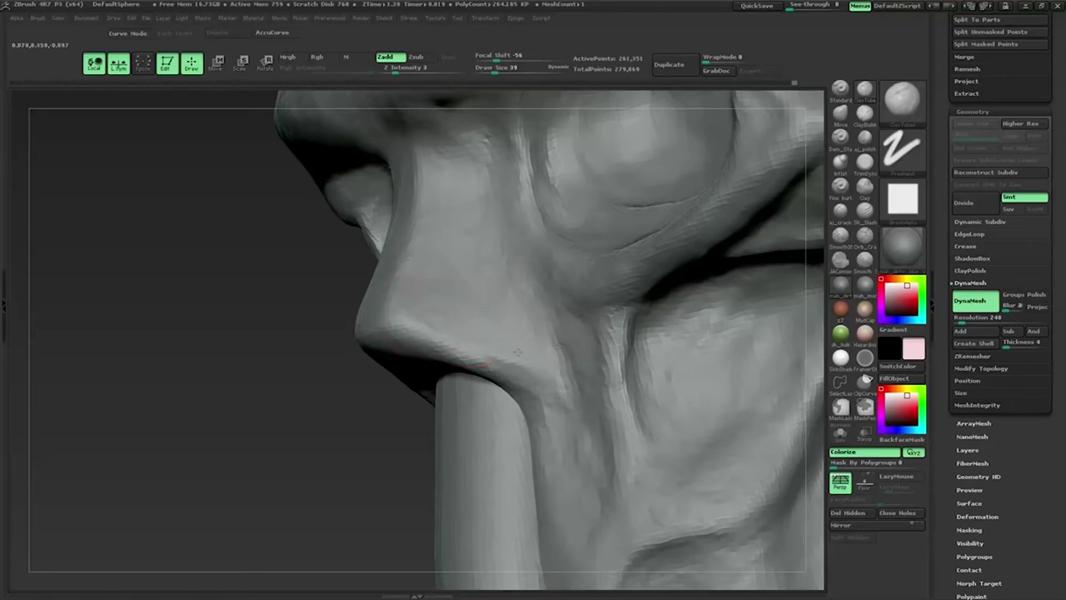
# Step: Resize the brush from 17 to 22 and deepen the crease along the trunk's top
pyautogui.moveTo(166, 358); pyautogui.dragTo(344, 361)
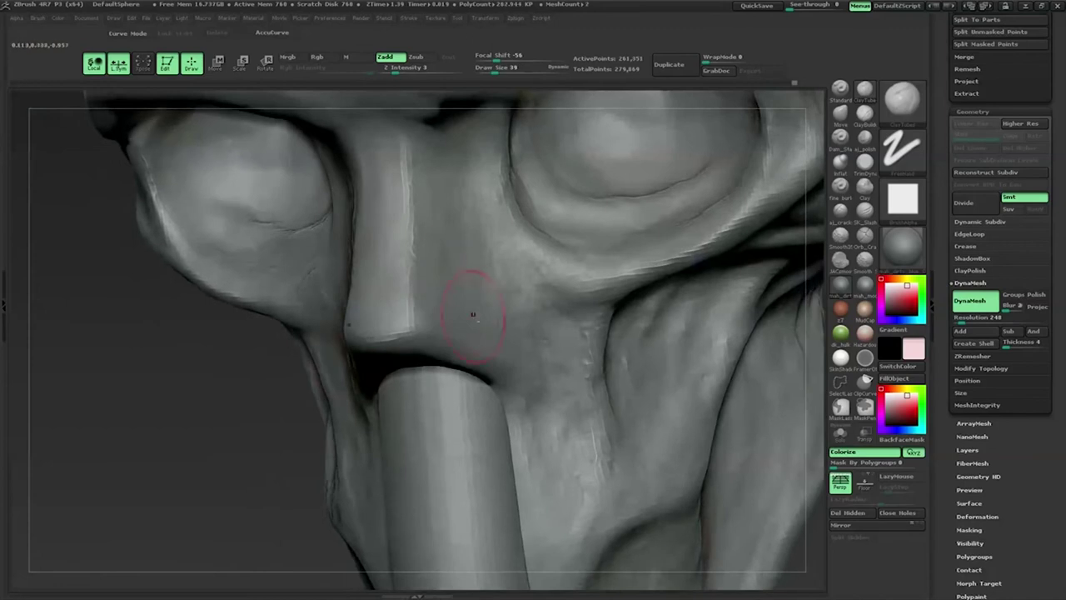
pyautogui.moveTo(229, 456); pyautogui.dragTo(528, 380)
pyautogui.press('space')
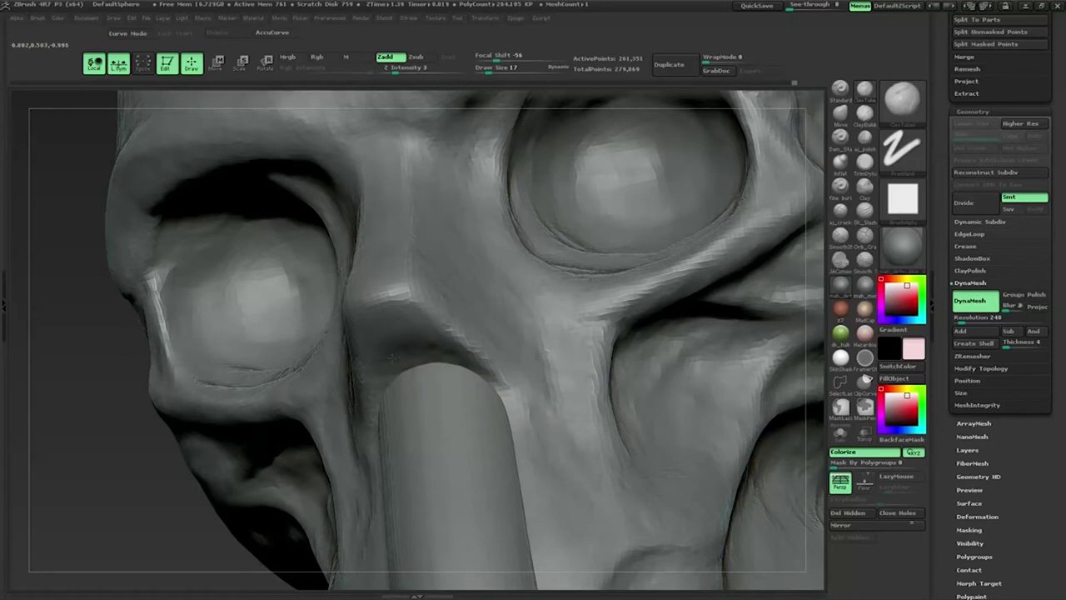
pyautogui.moveTo(740, 386); pyautogui.dragTo(366, 416)
pyautogui.press('space')
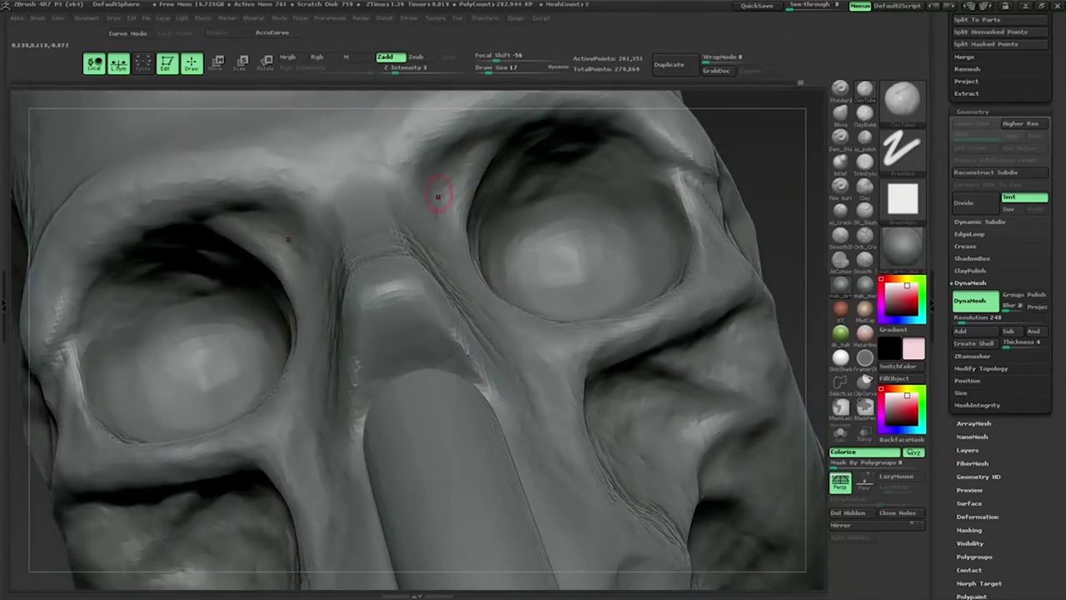
pyautogui.press('space')
pyautogui.moveTo(391, 373); pyautogui.dragTo(409, 373)
pyautogui.moveTo(393, 361)
pyautogui.mouseDown()
pyautogui.moveTo(441, 350)
pyautogui.moveTo(458, 359)
pyautogui.moveTo(435, 358)
pyautogui.mouseUp()
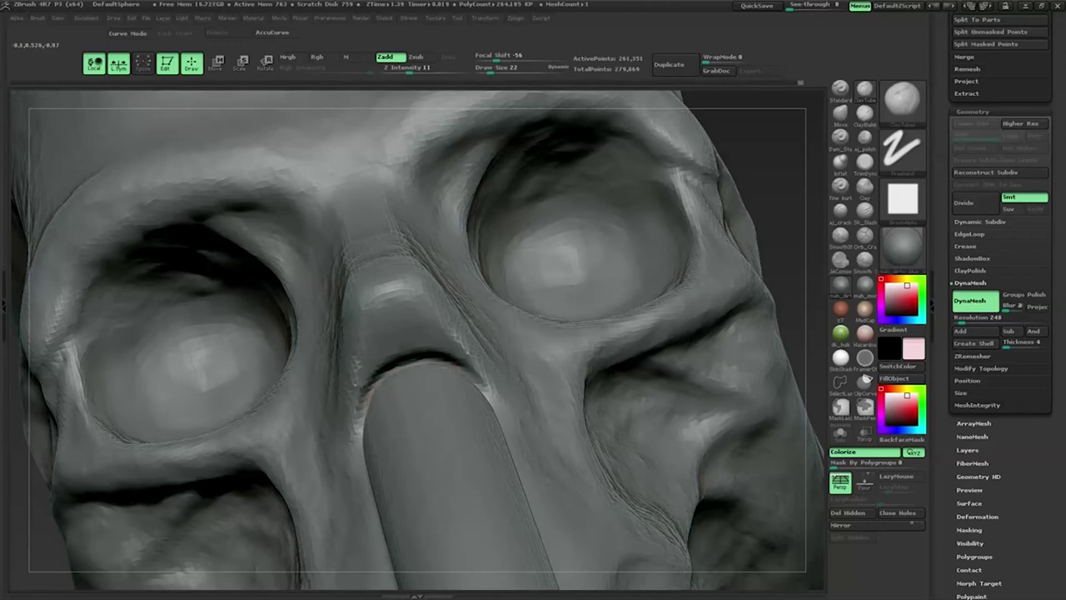
# Step: Carve the nose-bridge crease with a carving brush, then smooth it
pyautogui.click(864, 163)
pyautogui.keyDown('alt'); pyautogui.moveTo(480, 373); pyautogui.dragTo(355, 410); pyautogui.keyUp('alt')
pyautogui.moveTo(374, 306); pyautogui.dragTo(412, 298)
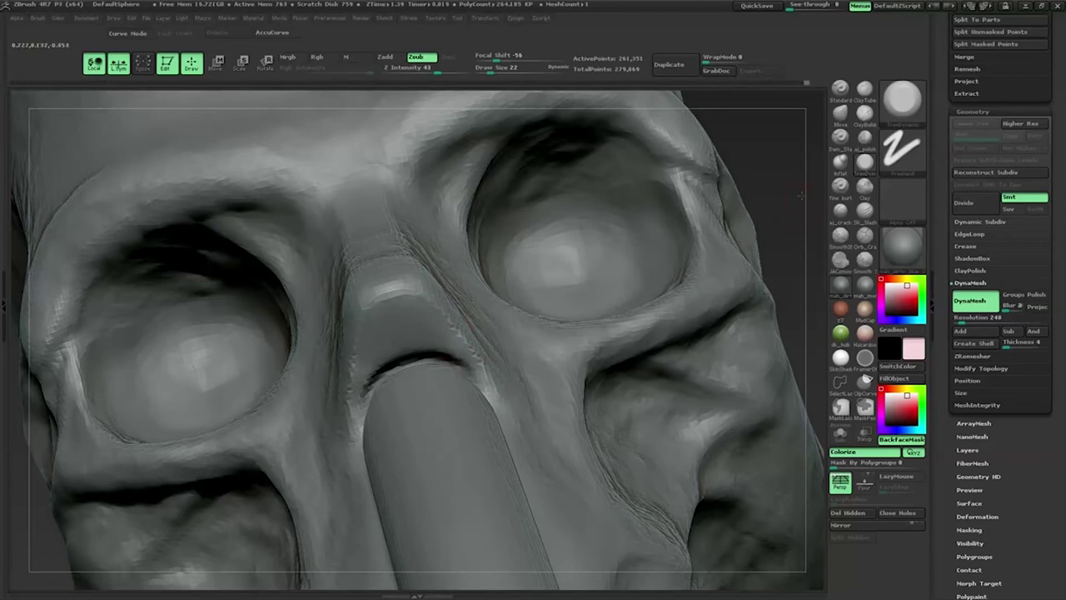
pyautogui.moveTo(809, 195); pyautogui.dragTo(491, 150)
pyautogui.keyDown('shift'); pyautogui.moveTo(463, 236); pyautogui.dragTo(459, 238); pyautogui.keyUp('shift')
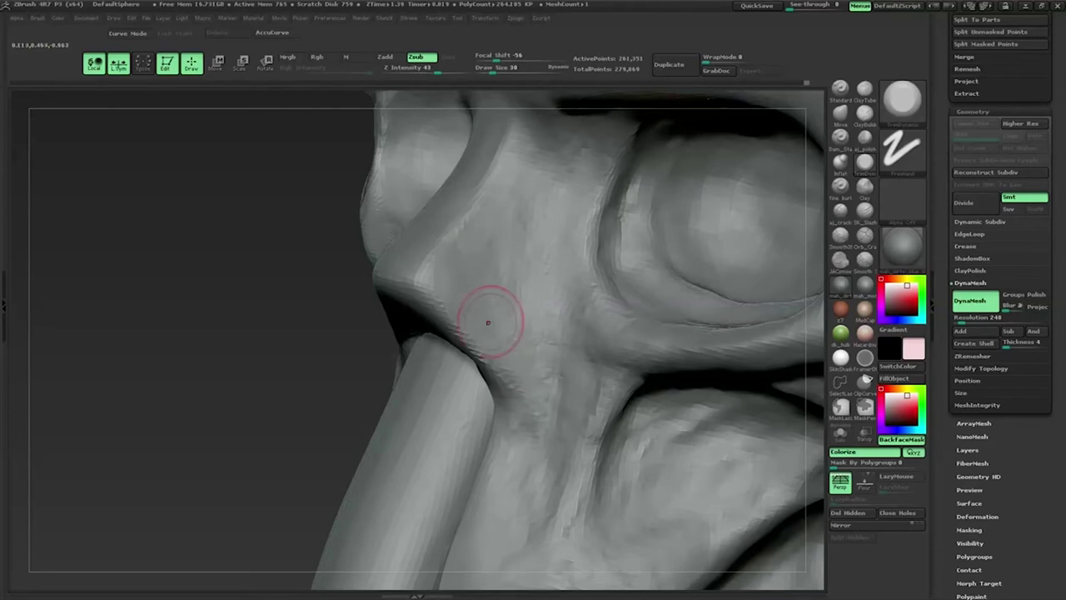
# Step: Orbit around the nose bridge and eye socket to check the smoothed crease
pyautogui.moveTo(250, 316); pyautogui.dragTo(240, 333)
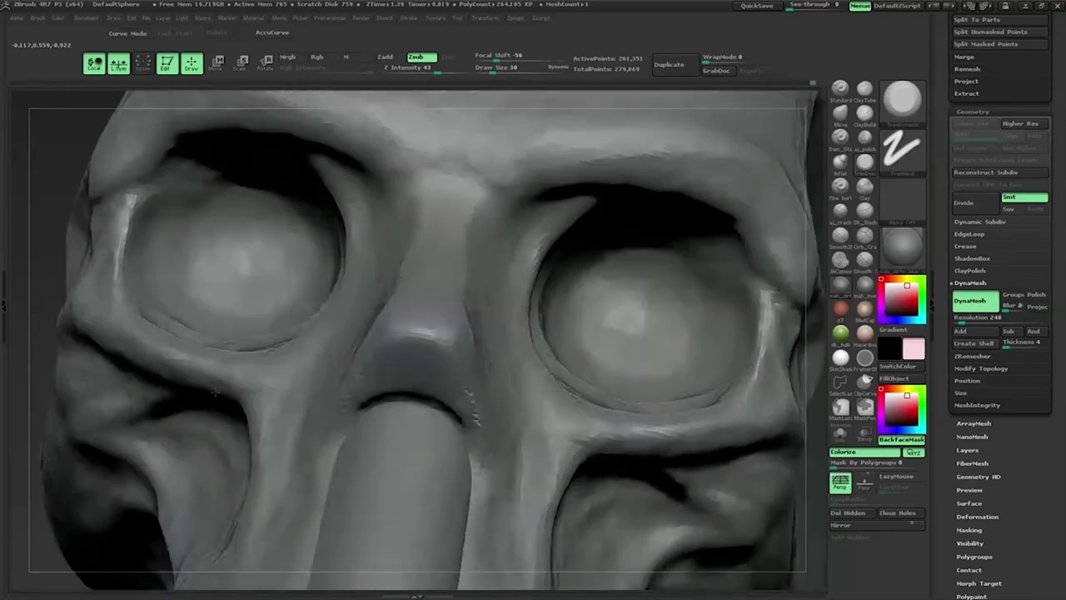
pyautogui.moveTo(250, 333); pyautogui.dragTo(463, 306)
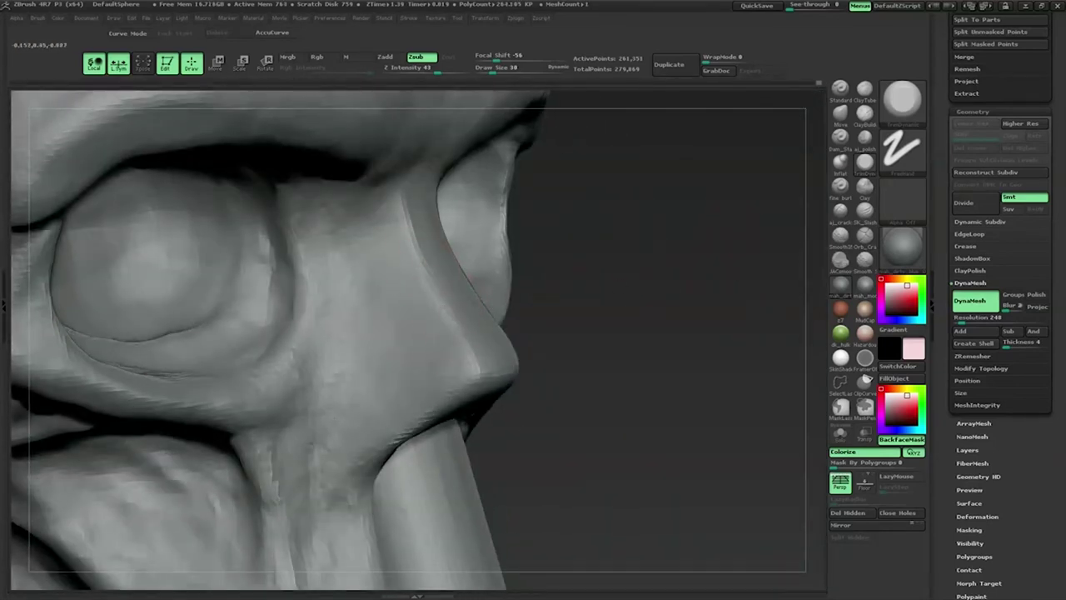
pyautogui.moveTo(666, 333); pyautogui.dragTo(249, 333)
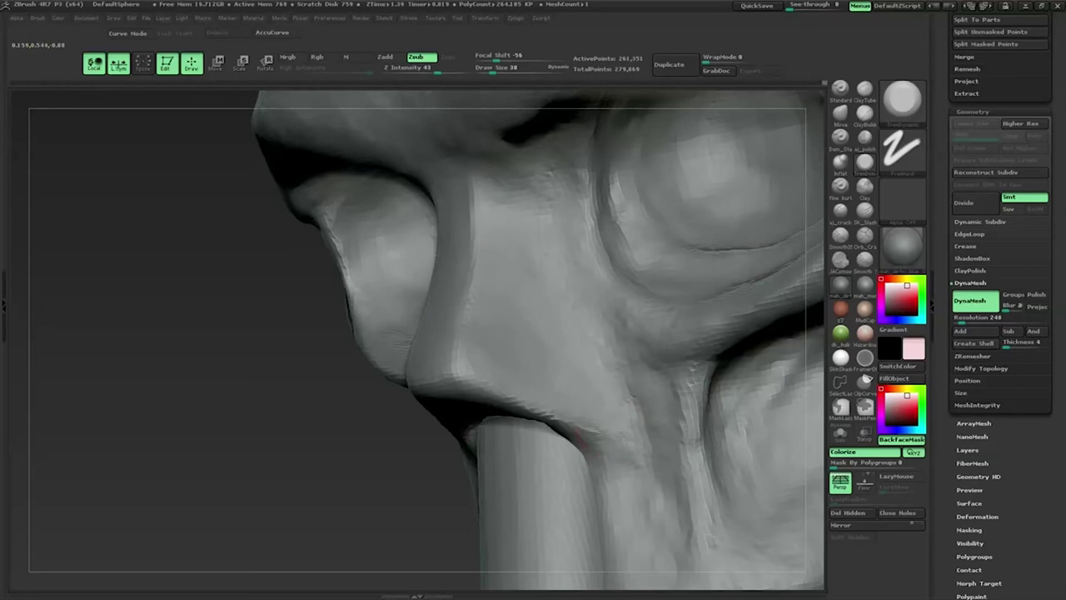
pyautogui.moveTo(630, 374)
pyautogui.keyDown('alt'); pyautogui.mouseDown()
pyautogui.moveTo(274, 369)
pyautogui.moveTo(722, 279)
pyautogui.moveTo(552, 304)
pyautogui.moveTo(816, 264)
pyautogui.moveTo(426, 335)
pyautogui.moveTo(583, 333)
pyautogui.moveTo(450, 337)
pyautogui.moveTo(500, 333)
pyautogui.moveTo(467, 333)
pyautogui.mouseUp(); pyautogui.keyUp('alt')
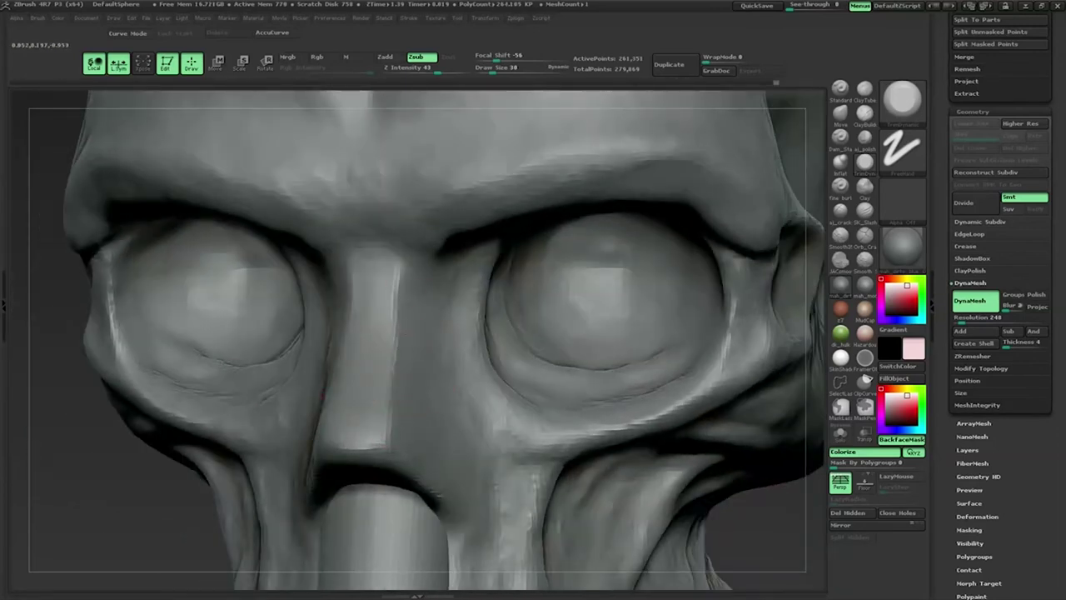
pyautogui.moveTo(323, 392); pyautogui.dragTo(417, 412)
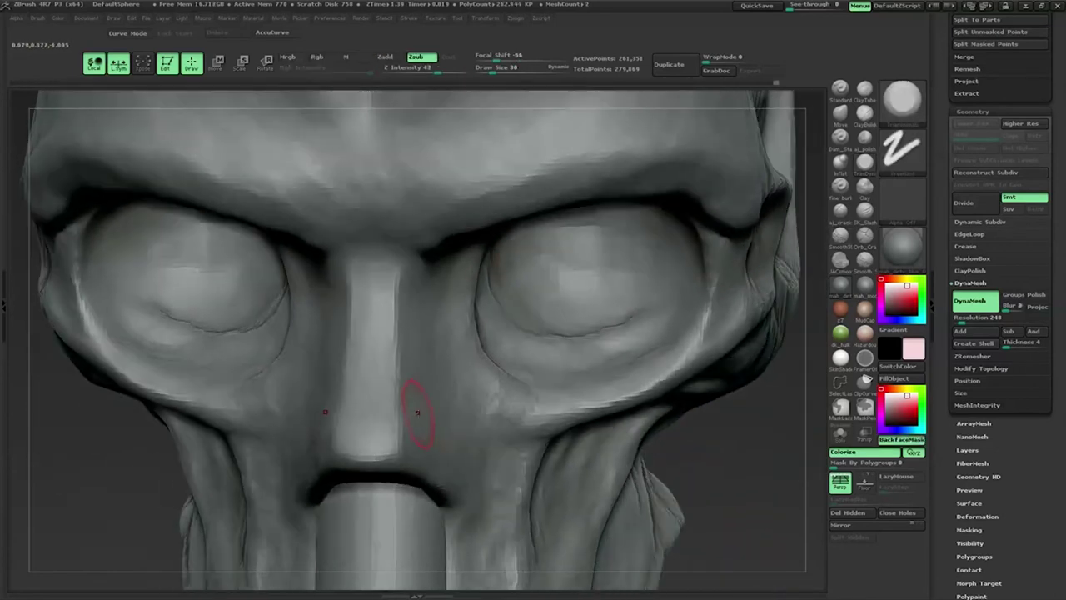
pyautogui.moveTo(393, 357)
pyautogui.mouseDown()
pyautogui.moveTo(658, 462)
pyautogui.moveTo(479, 408)
pyautogui.moveTo(464, 344)
pyautogui.mouseUp()
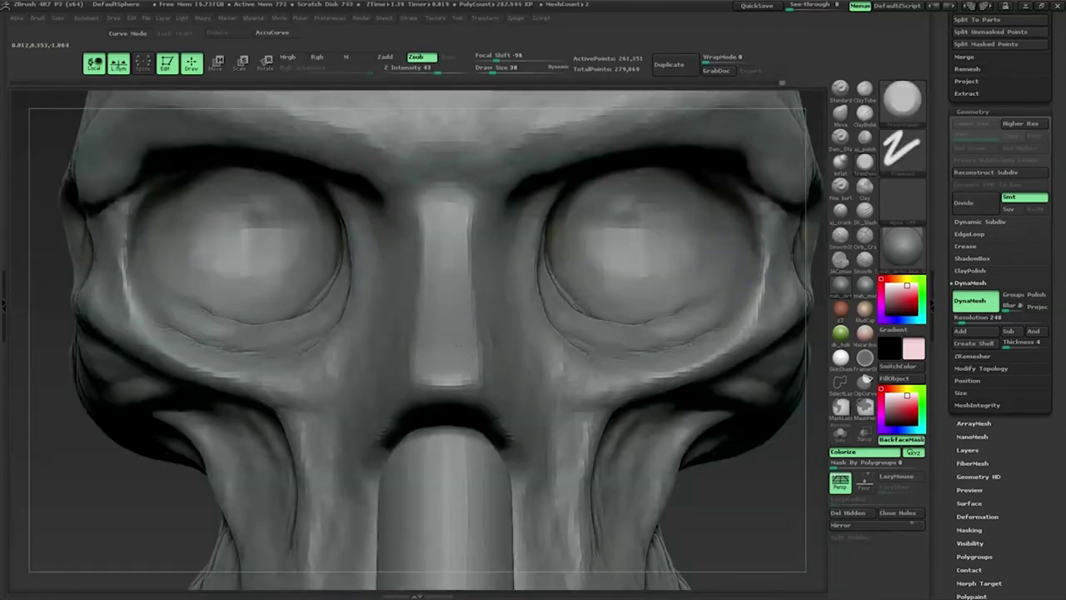
pyautogui.moveTo(467, 333); pyautogui.dragTo(533, 341)
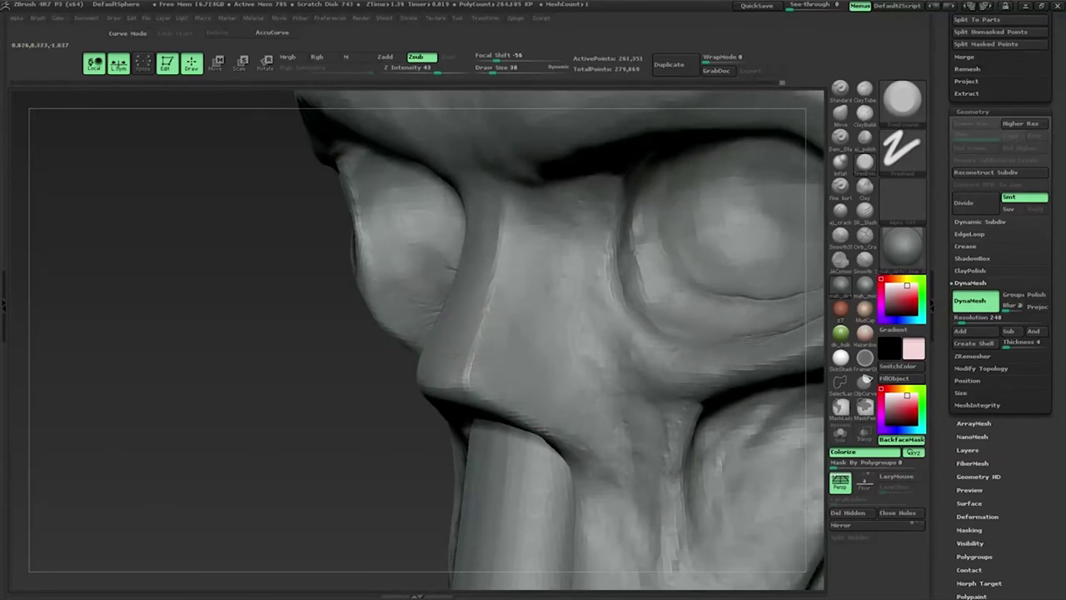
pyautogui.moveTo(466, 333); pyautogui.dragTo(642, 452)
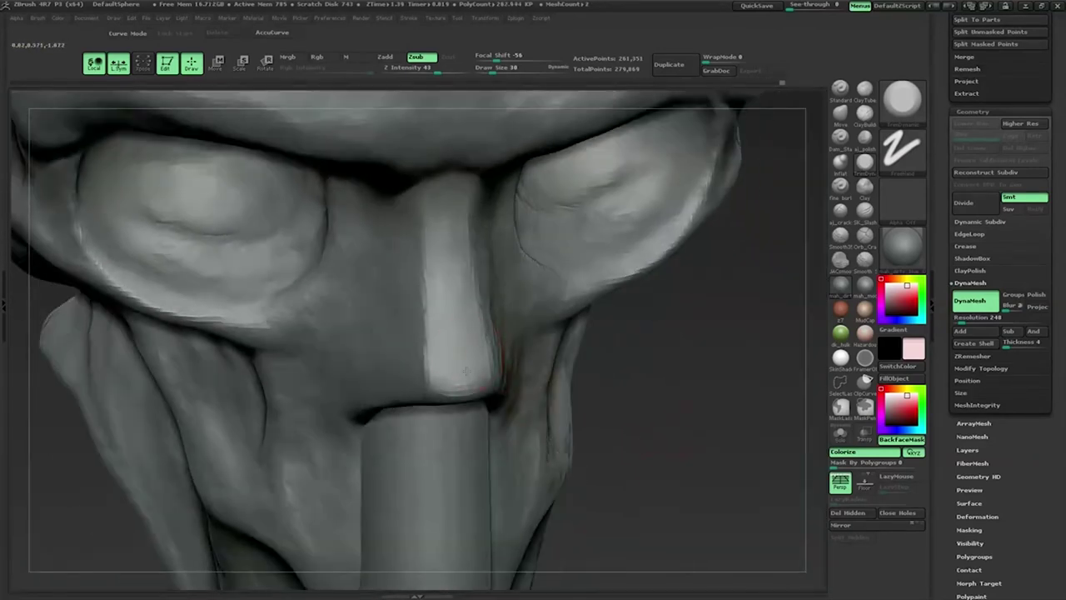
pyautogui.moveTo(499, 334); pyautogui.dragTo(655, 306)
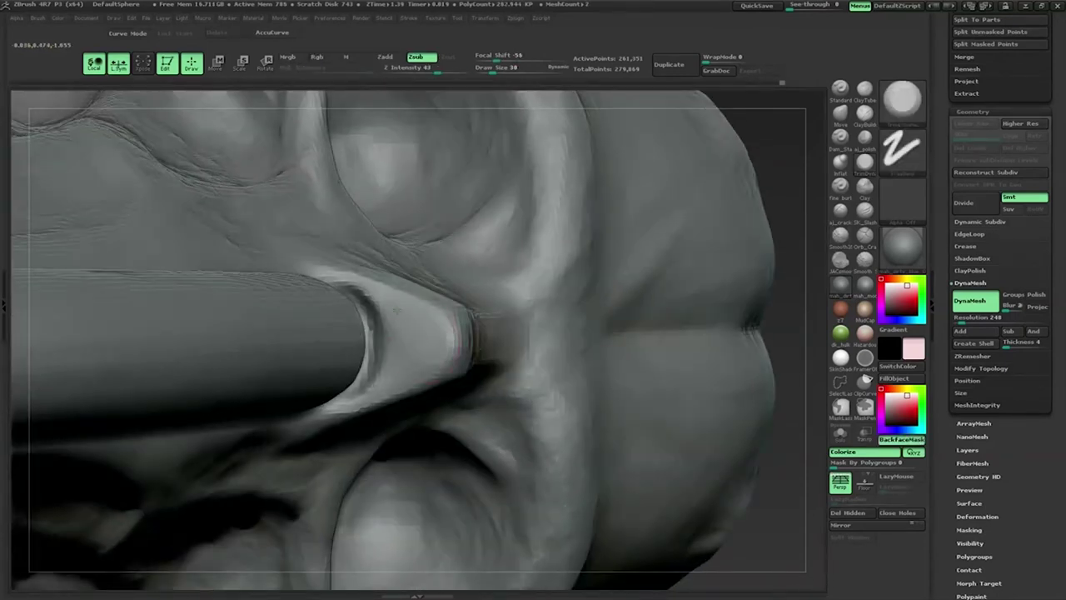
pyautogui.moveTo(802, 450)
pyautogui.mouseDown()
pyautogui.moveTo(465, 340)
pyautogui.moveTo(452, 322)
pyautogui.mouseUp()
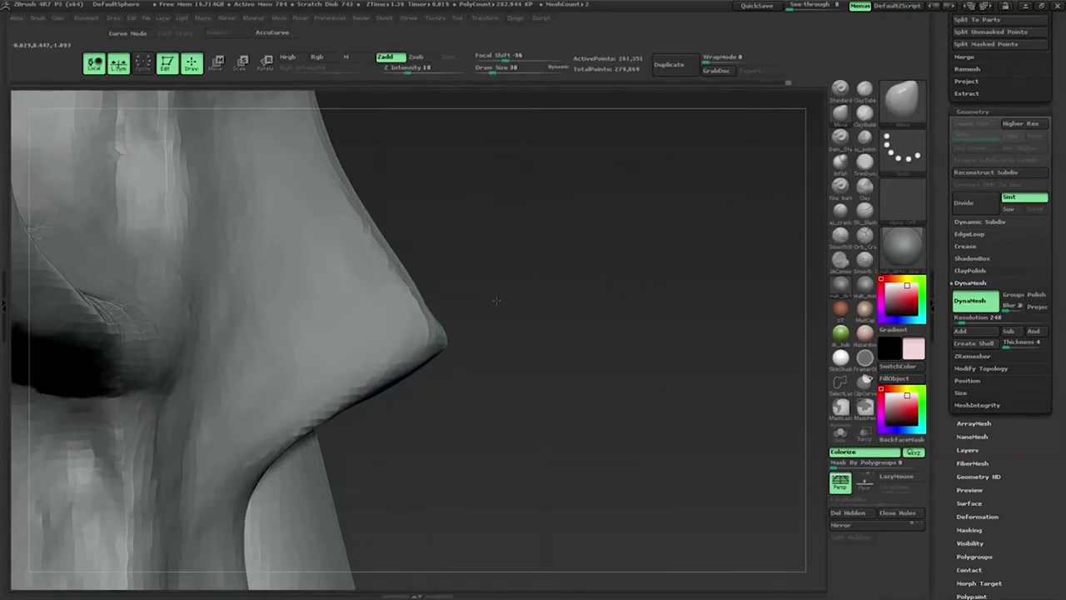
# Step: Switch to a crease brush at Z Intensity 10 and view the trunk-nose junction
pyautogui.keyDown('shift'); pyautogui.moveTo(495, 300); pyautogui.dragTo(522, 338); pyautogui.keyUp('shift')
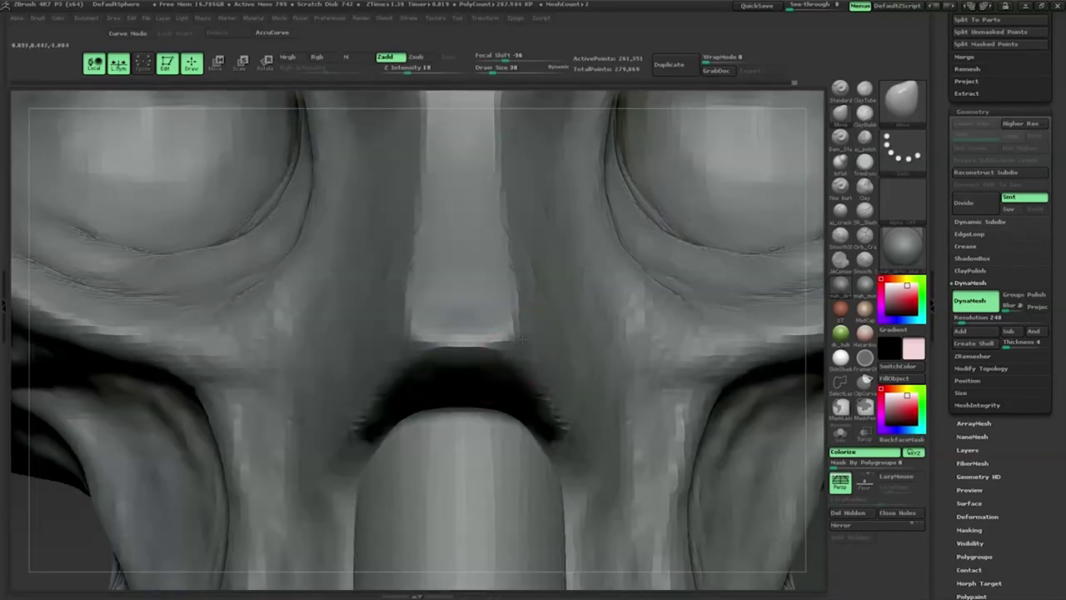
pyautogui.click(865, 162)
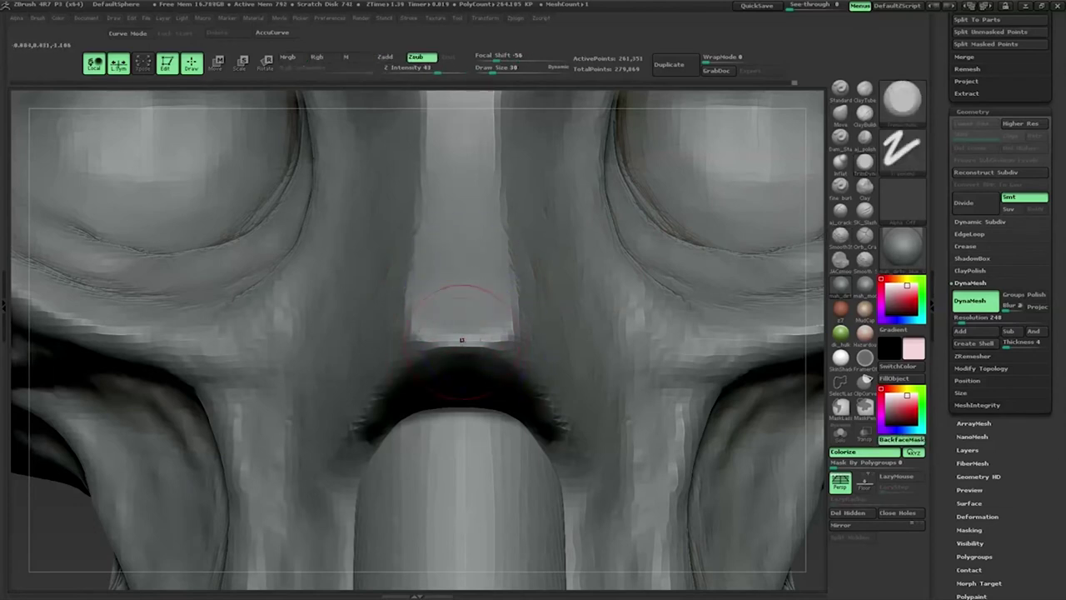
pyautogui.moveTo(458, 389)
pyautogui.mouseDown()
pyautogui.moveTo(198, 420)
pyautogui.moveTo(487, 309)
pyautogui.mouseUp()
pyautogui.press('space')
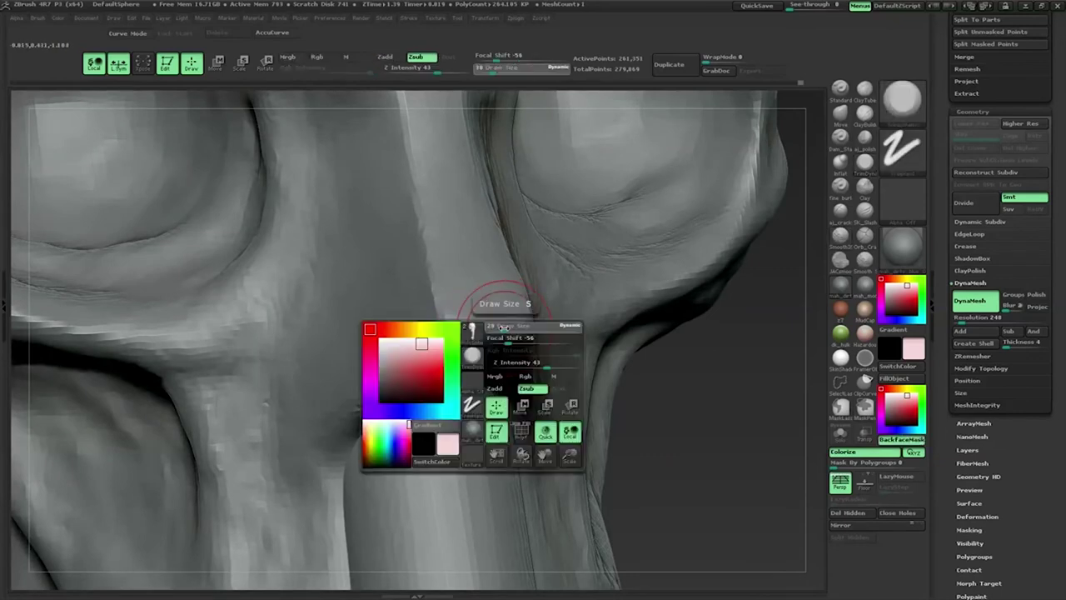
pyautogui.moveTo(447, 304)
pyautogui.keyDown('alt'); pyautogui.mouseDown()
pyautogui.moveTo(430, 372)
pyautogui.moveTo(453, 305)
pyautogui.moveTo(312, 388)
pyautogui.moveTo(785, 369)
pyautogui.mouseUp(); pyautogui.keyUp('alt')
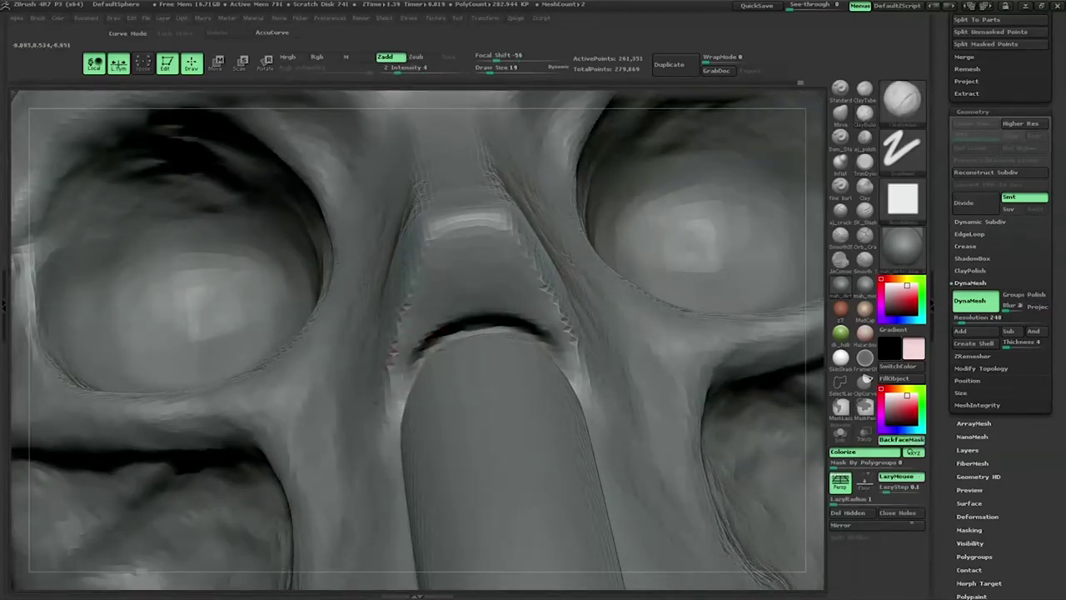
pyautogui.write('10')
pyautogui.press('Return')
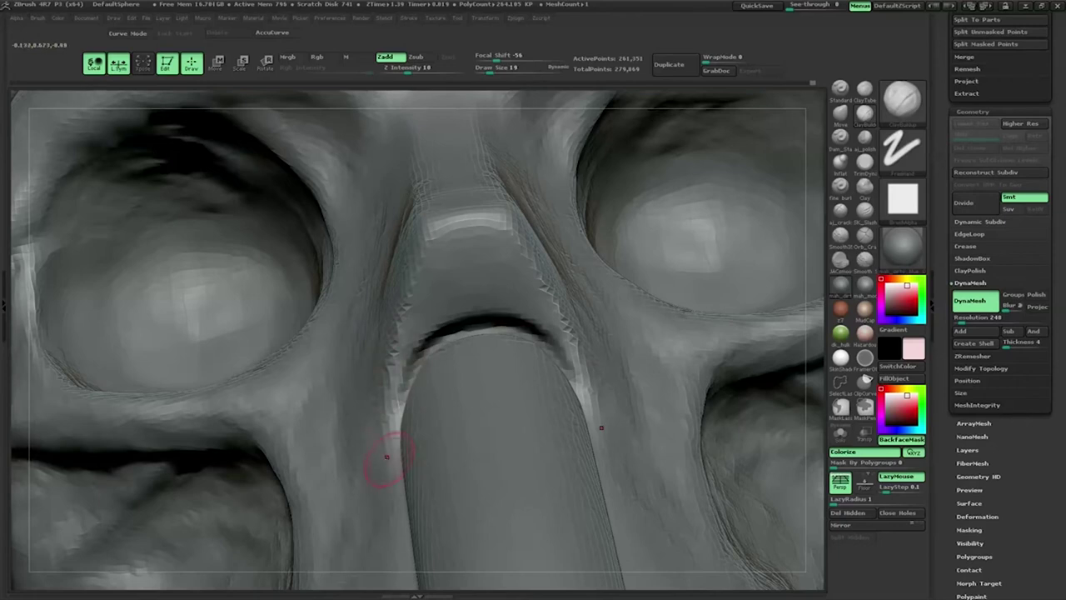
pyautogui.moveTo(440, 405); pyautogui.dragTo(694, 306)
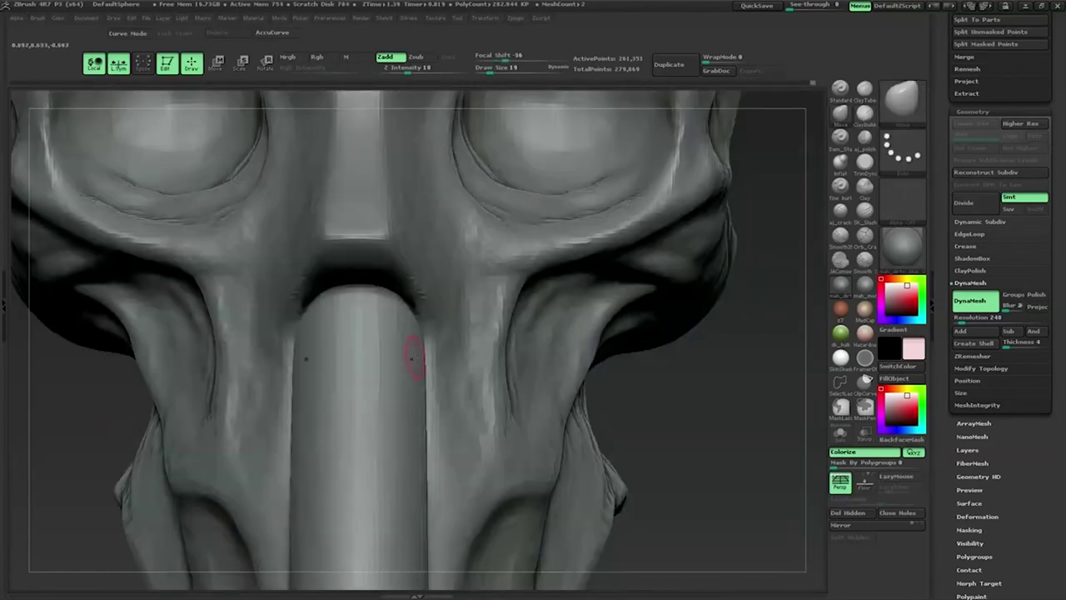
# Step: At brush size 30, sculpt ridges and deepen the crease beside the trunk
pyautogui.press('space')
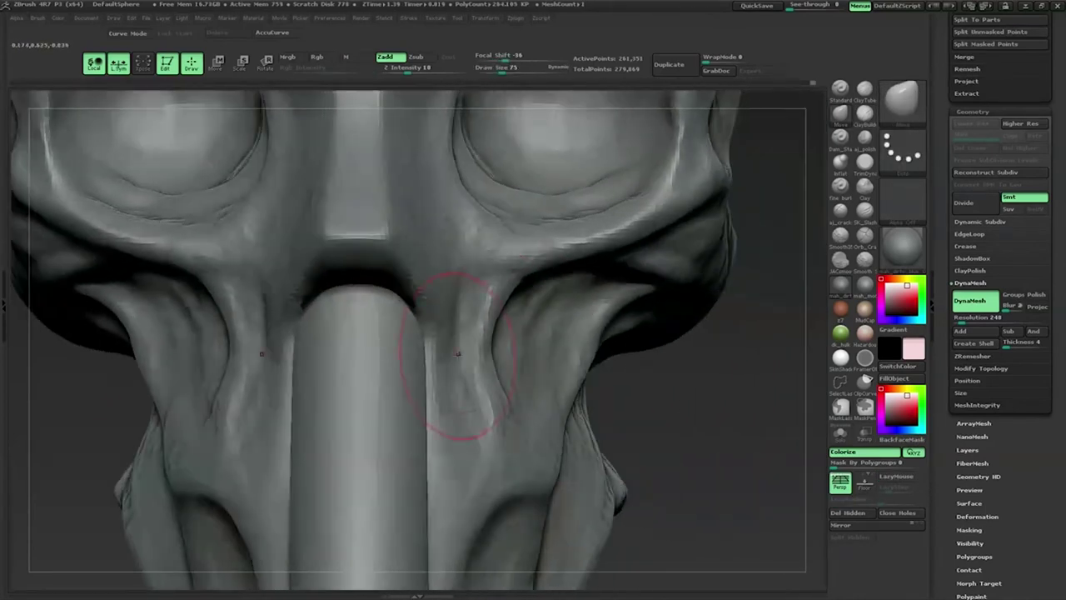
pyautogui.press('space')
pyautogui.moveTo(456, 358); pyautogui.dragTo(428, 380)
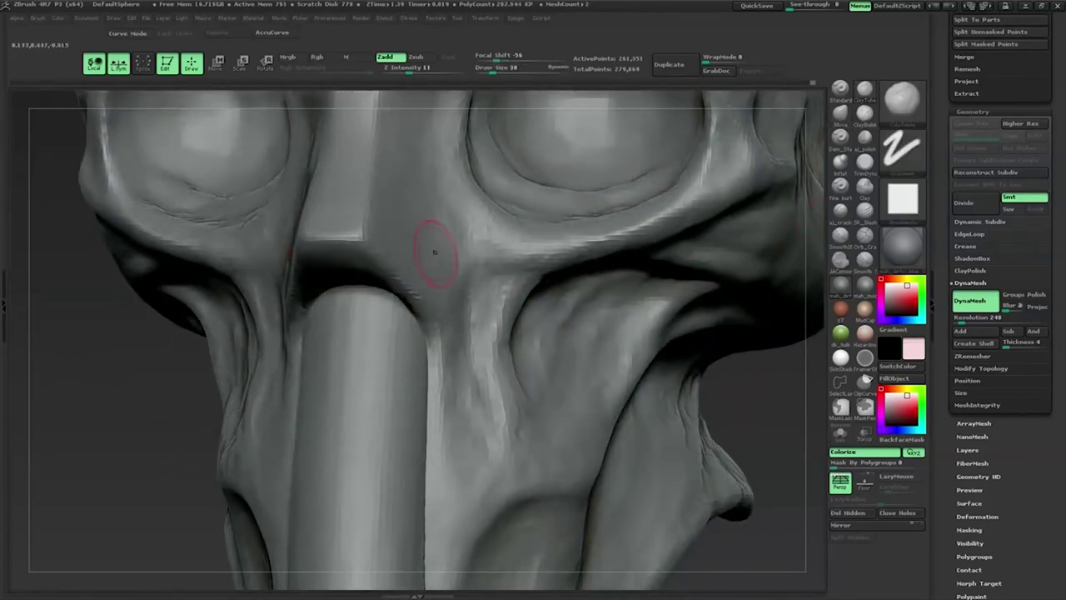
pyautogui.moveTo(433, 251)
pyautogui.mouseDown()
pyautogui.moveTo(483, 286)
pyautogui.moveTo(447, 226)
pyautogui.mouseUp()
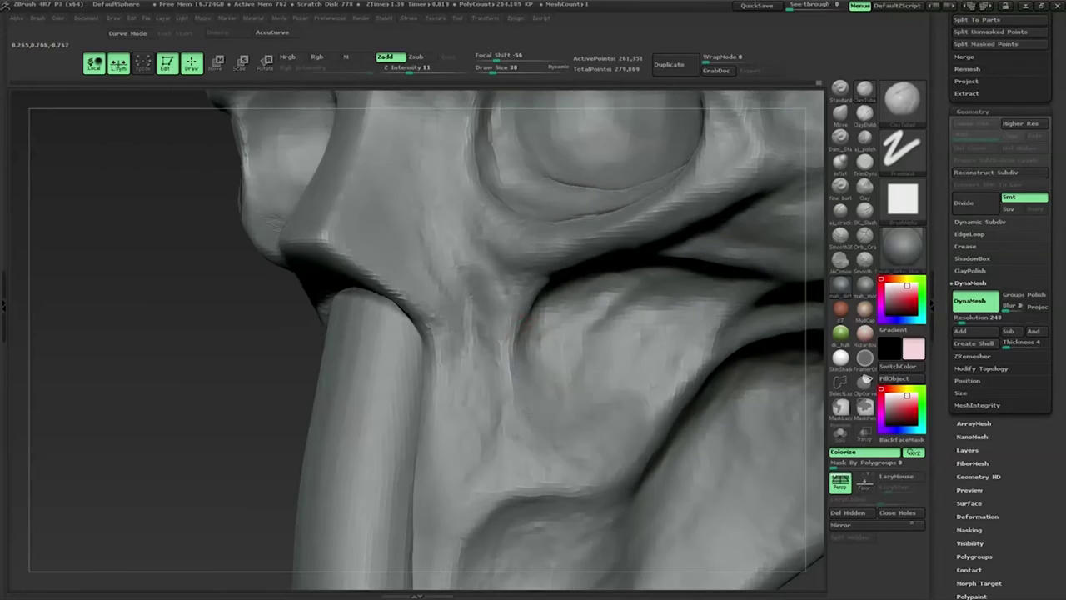
pyautogui.moveTo(511, 366); pyautogui.dragTo(500, 408)
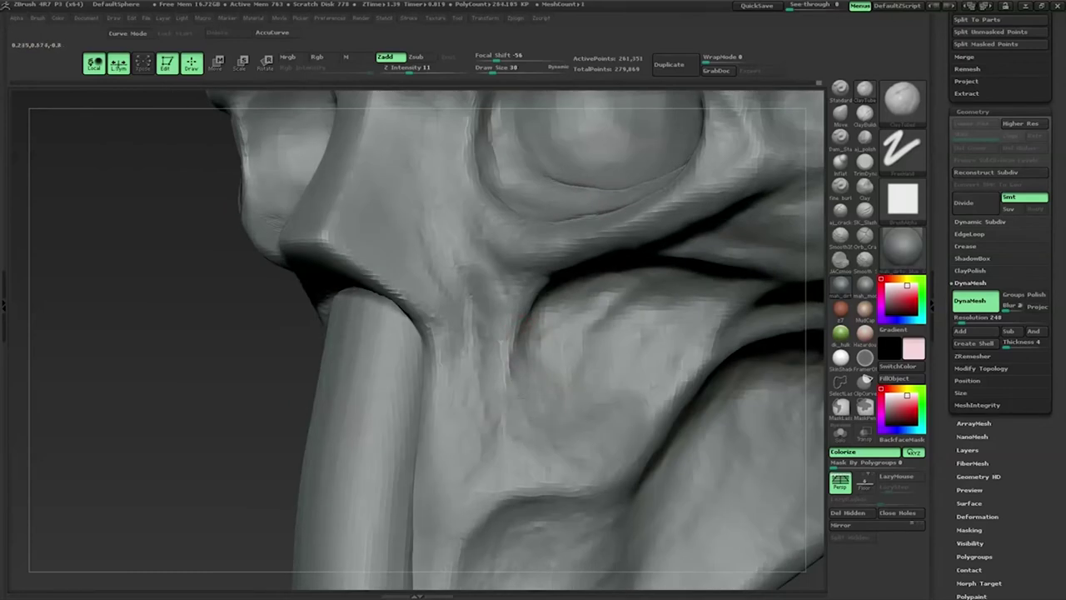
pyautogui.moveTo(523, 374); pyautogui.dragTo(509, 417)
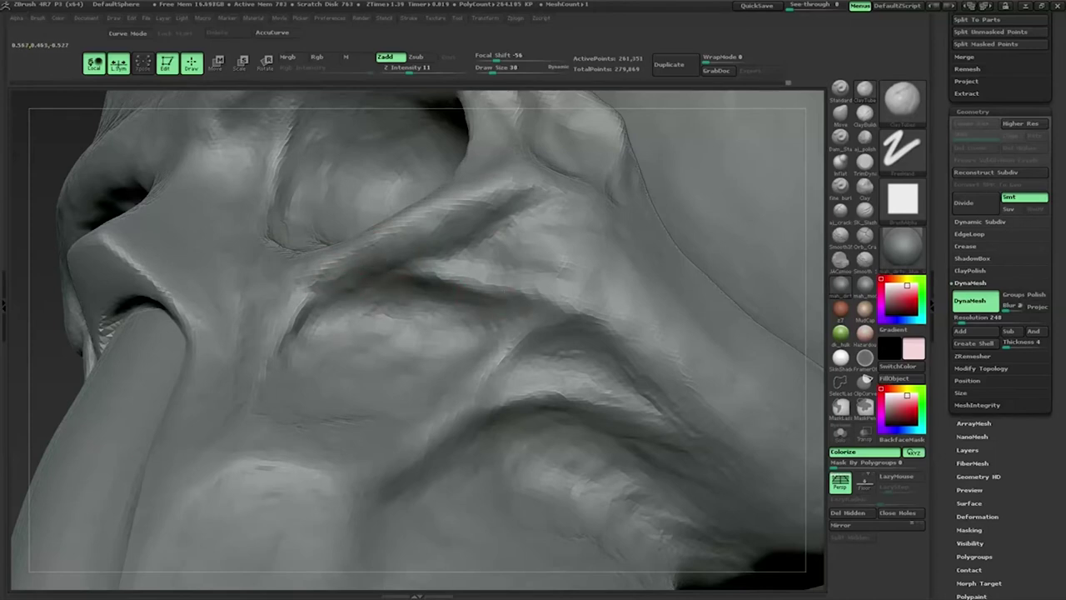
# Step: Frame the whole skull, smooth with Shift, and resize the brush to 118
pyautogui.press('f')
pyautogui.moveTo(500, 358)
pyautogui.mouseDown()
pyautogui.moveTo(363, 356)
pyautogui.moveTo(466, 367)
pyautogui.moveTo(710, 317)
pyautogui.mouseUp()
pyautogui.press('shift')
pyautogui.moveTo(705, 350)
pyautogui.mouseDown()
pyautogui.moveTo(500, 281)
pyautogui.moveTo(469, 291)
pyautogui.moveTo(492, 281)
pyautogui.mouseUp()
pyautogui.press('s')
pyautogui.press('[')
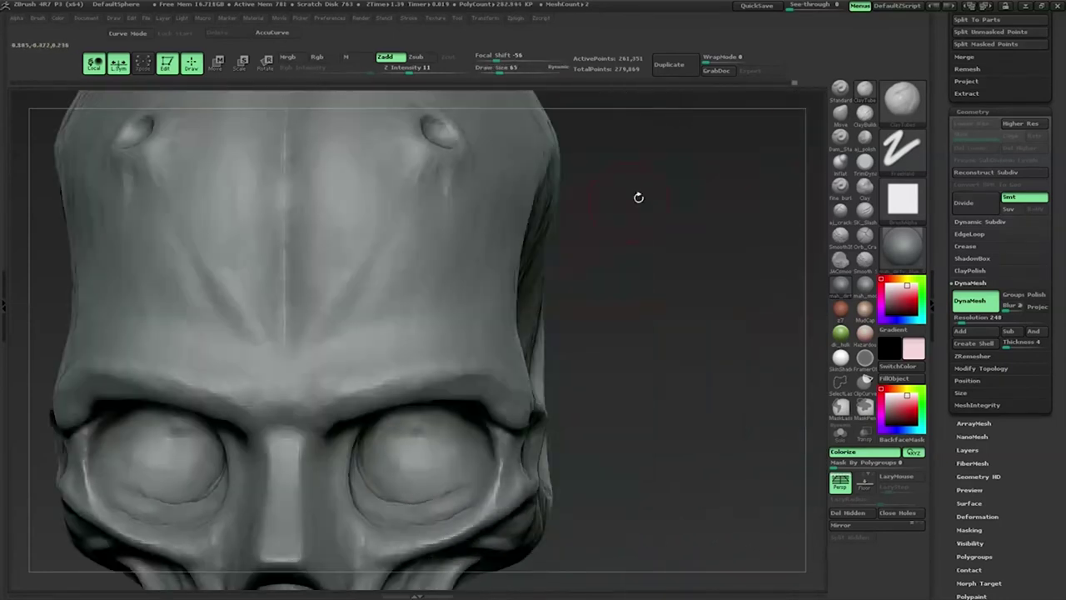
pyautogui.press(']')
pyautogui.press('space')
pyautogui.moveTo(513, 278); pyautogui.dragTo(498, 277)
pyautogui.moveTo(600, 297)
pyautogui.mouseDown()
pyautogui.moveTo(621, 255)
pyautogui.moveTo(475, 285)
pyautogui.moveTo(677, 273)
pyautogui.moveTo(614, 261)
pyautogui.moveTo(633, 312)
pyautogui.moveTo(559, 326)
pyautogui.moveTo(630, 398)
pyautogui.moveTo(500, 277)
pyautogui.mouseUp()
pyautogui.press('space')
pyautogui.moveTo(575, 250); pyautogui.dragTo(550, 250)
pyautogui.click(864, 112)
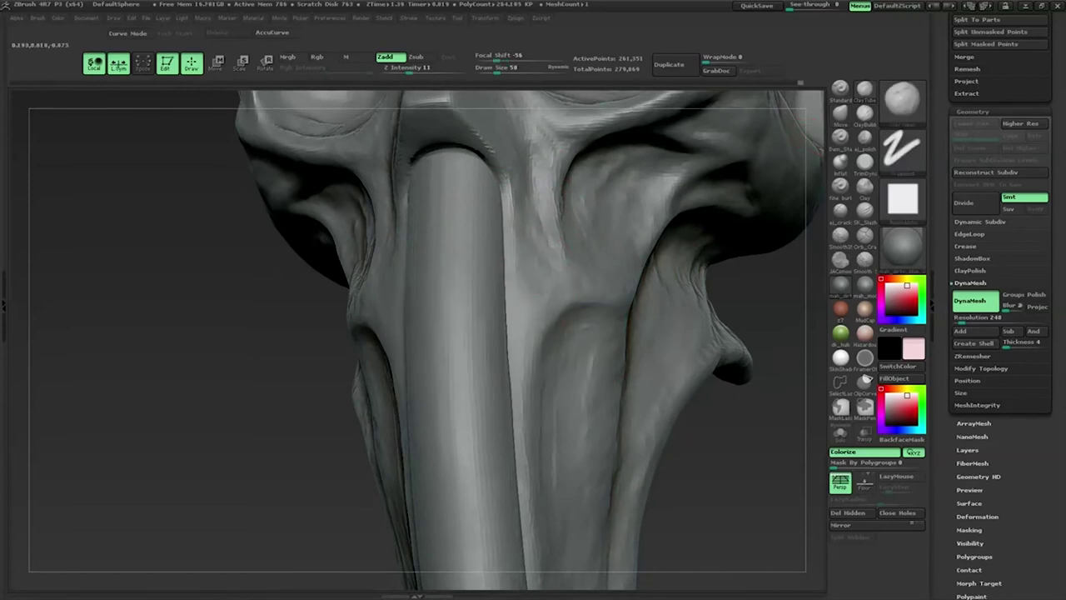
pyautogui.moveTo(425, 67); pyautogui.dragTo(395, 66)
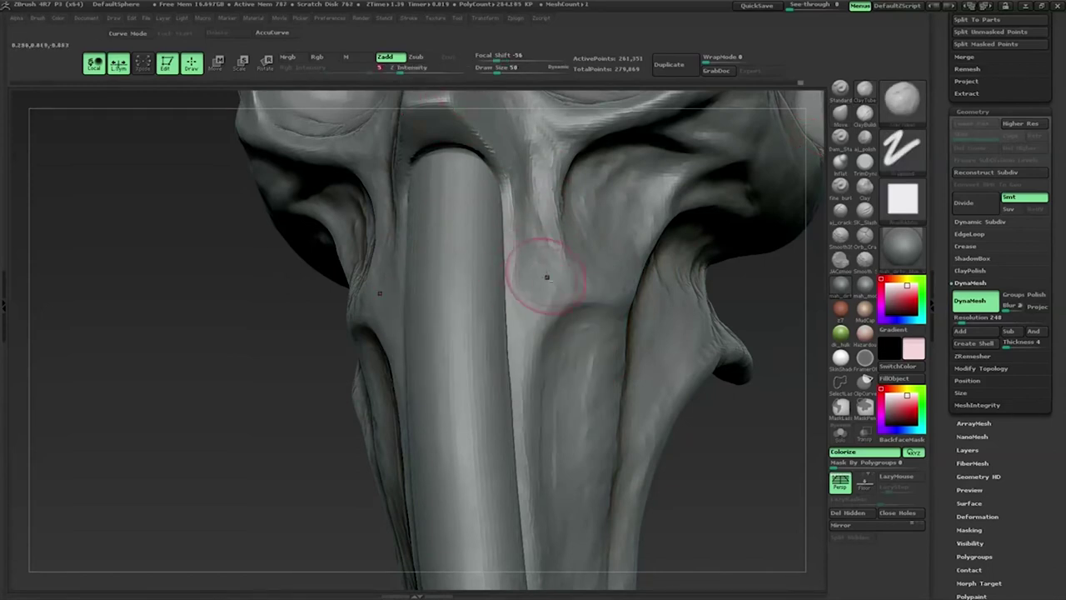
pyautogui.press('space')
pyautogui.moveTo(537, 277); pyautogui.dragTo(550, 277)
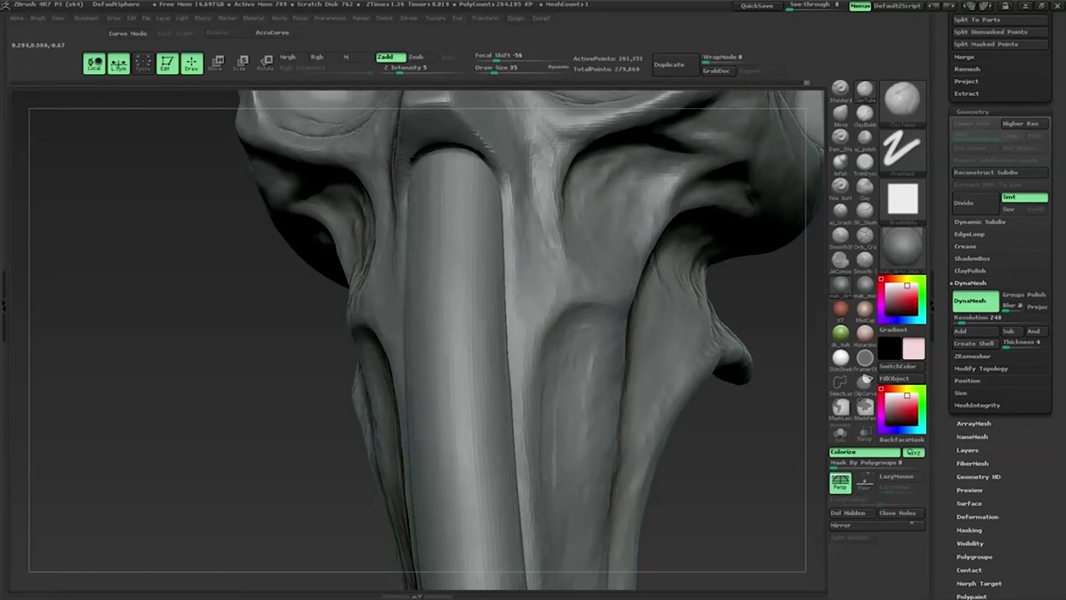
pyautogui.moveTo(769, 280); pyautogui.dragTo(611, 138)
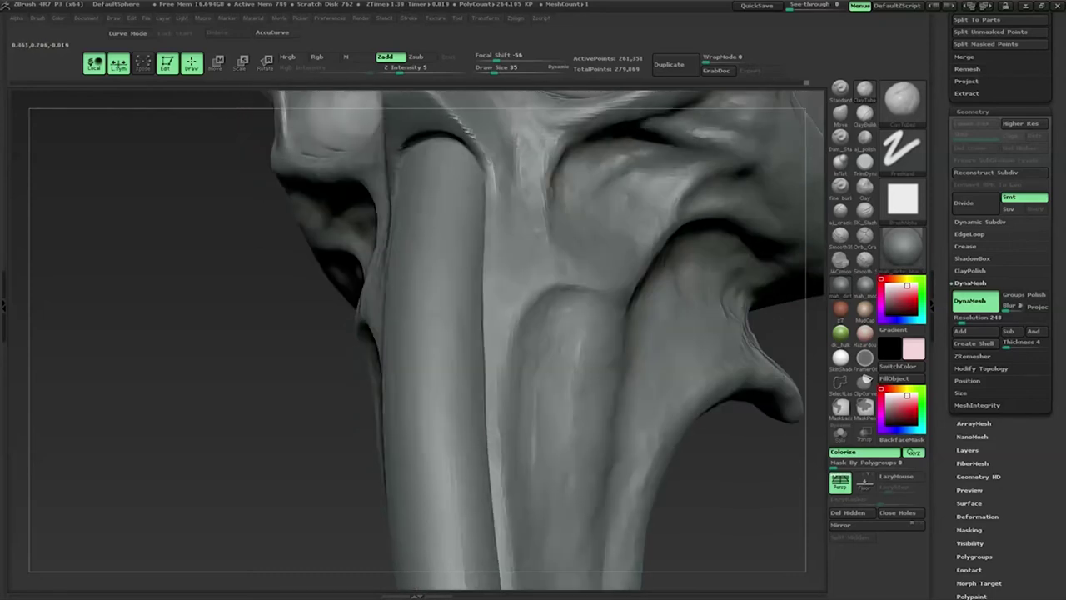
pyautogui.moveTo(255, 355)
pyautogui.mouseDown()
pyautogui.moveTo(798, 298)
pyautogui.moveTo(504, 241)
pyautogui.mouseUp()
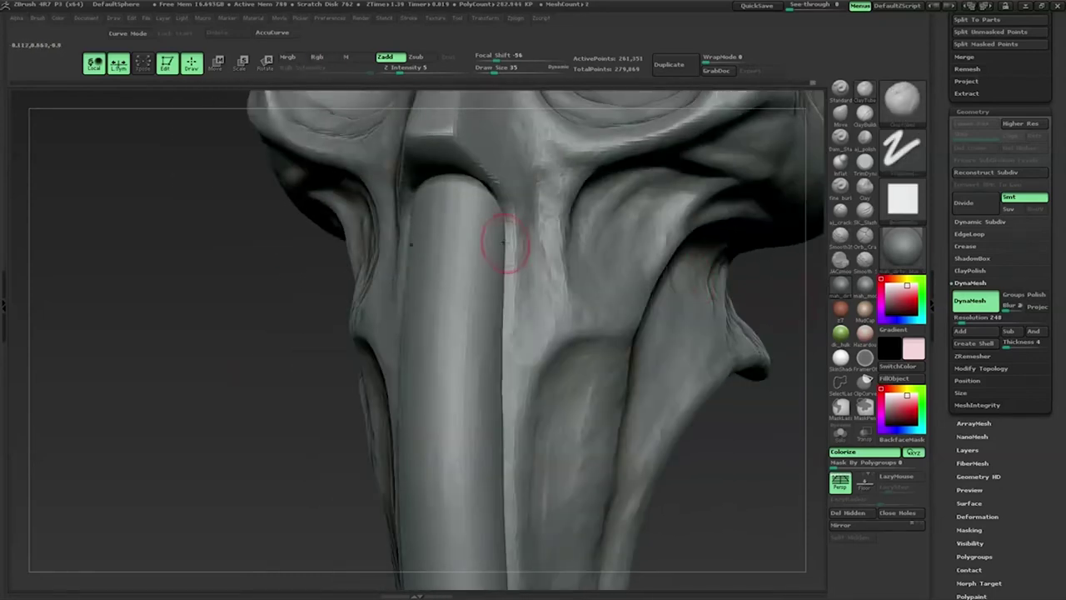
pyautogui.moveTo(511, 329); pyautogui.dragTo(488, 200)
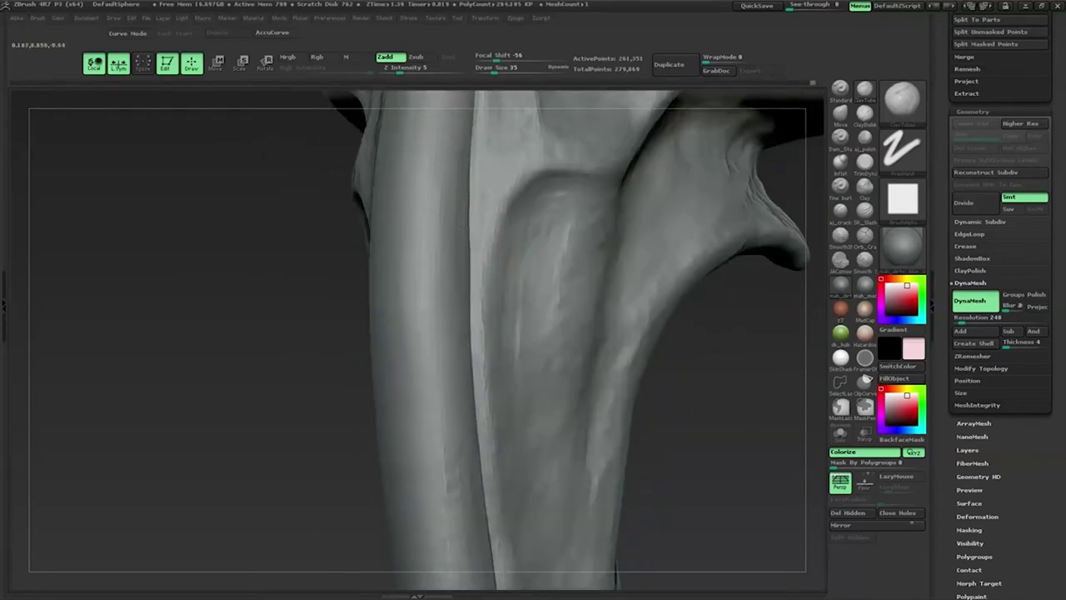
pyautogui.moveTo(465, 384)
pyautogui.mouseDown()
pyautogui.moveTo(470, 223)
pyautogui.moveTo(467, 266)
pyautogui.moveTo(613, 274)
pyautogui.moveTo(579, 282)
pyautogui.mouseUp()
pyautogui.moveTo(495, 336)
pyautogui.mouseDown()
pyautogui.moveTo(469, 300)
pyautogui.moveTo(588, 264)
pyautogui.moveTo(583, 333)
pyautogui.moveTo(488, 338)
pyautogui.moveTo(547, 314)
pyautogui.mouseUp()
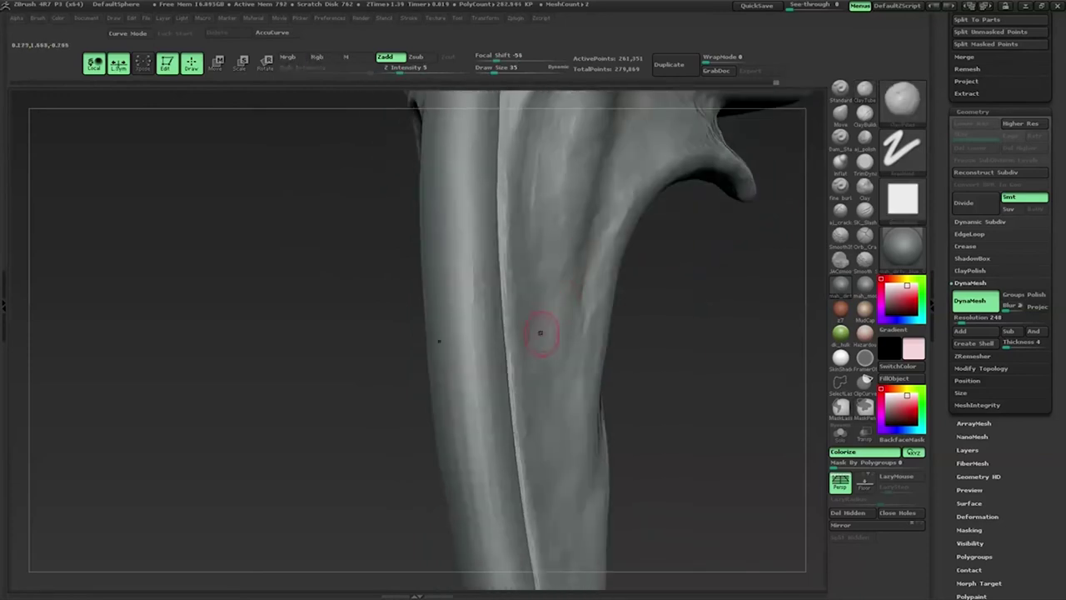
pyautogui.moveTo(723, 257); pyautogui.dragTo(669, 330)
# Step: Enlarge the brush and orbit around the flared tube's base
pyautogui.moveTo(549, 367)
pyautogui.mouseDown()
pyautogui.moveTo(618, 305)
pyautogui.moveTo(557, 346)
pyautogui.mouseUp()
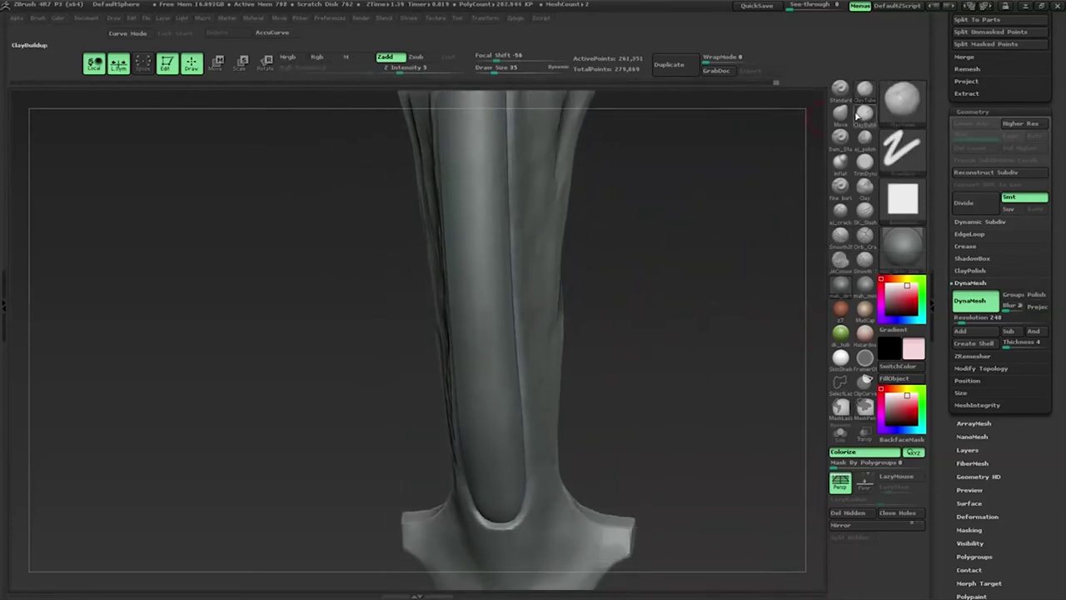
pyautogui.press('space')
pyautogui.moveTo(595, 316)
pyautogui.mouseDown()
pyautogui.moveTo(557, 352)
pyautogui.moveTo(595, 340)
pyautogui.moveTo(553, 460)
pyautogui.mouseUp()
pyautogui.press('space')
pyautogui.moveTo(576, 292)
pyautogui.mouseDown()
pyautogui.moveTo(578, 338)
pyautogui.moveTo(542, 338)
pyautogui.mouseUp()
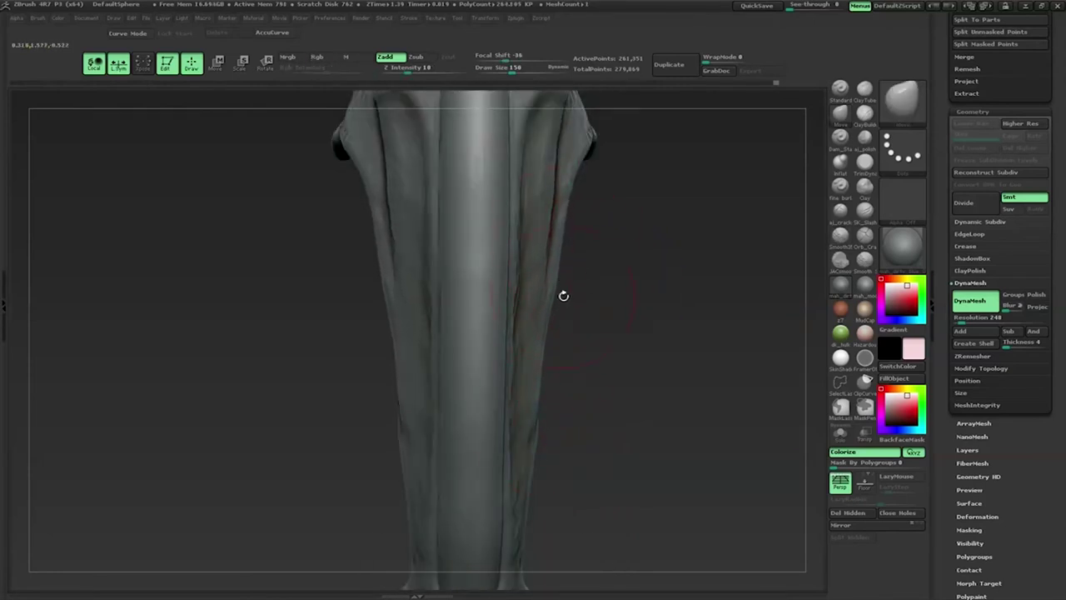
pyautogui.moveTo(564, 340)
pyautogui.mouseDown()
pyautogui.moveTo(594, 290)
pyautogui.moveTo(541, 337)
pyautogui.moveTo(583, 335)
pyautogui.moveTo(542, 325)
pyautogui.mouseUp()
# Step: Resize the brush from 24 to 37 while viewing the tube upright
pyautogui.moveTo(479, 275)
pyautogui.mouseDown()
pyautogui.moveTo(462, 275)
pyautogui.moveTo(634, 212)
pyautogui.moveTo(607, 400)
pyautogui.moveTo(506, 357)
pyautogui.mouseUp()
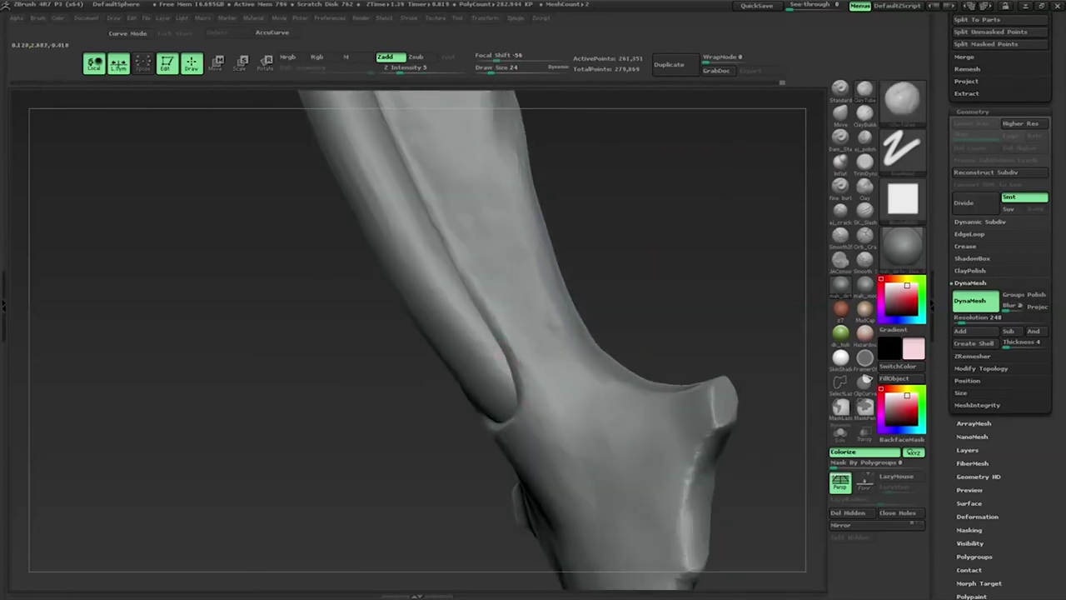
pyautogui.moveTo(507, 317)
pyautogui.mouseDown()
pyautogui.moveTo(591, 350)
pyautogui.moveTo(560, 473)
pyautogui.mouseUp()
pyautogui.moveTo(540, 408); pyautogui.dragTo(578, 409, button='right')
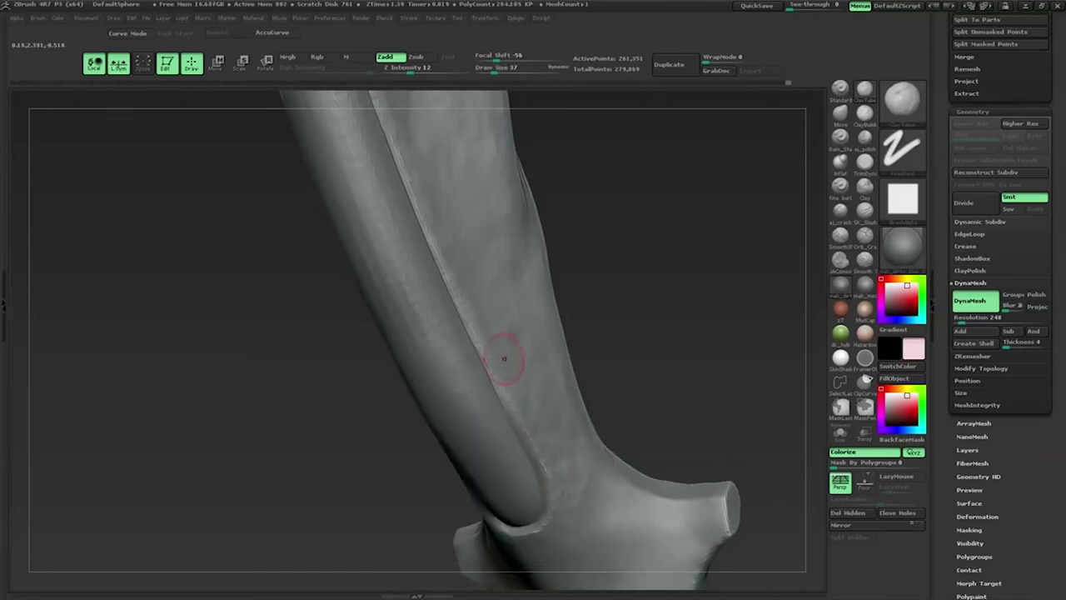
pyautogui.moveTo(459, 291)
pyautogui.keyDown('alt'); pyautogui.mouseDown()
pyautogui.moveTo(510, 373)
pyautogui.moveTo(492, 364)
pyautogui.moveTo(521, 453)
pyautogui.moveTo(452, 424)
pyautogui.mouseUp(); pyautogui.keyUp('alt')
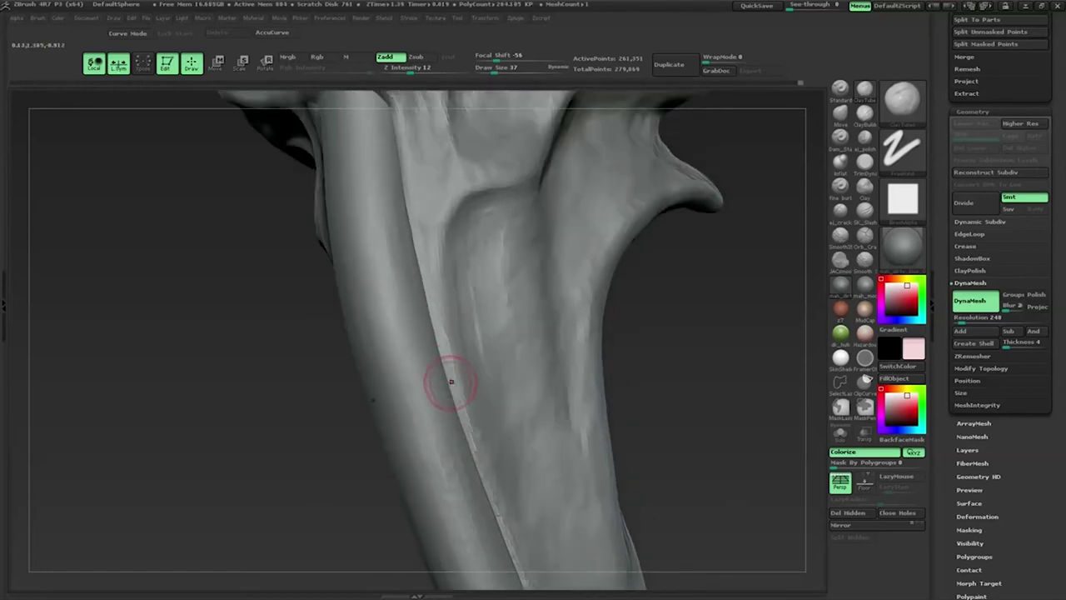
pyautogui.moveTo(433, 367); pyautogui.dragTo(452, 381)
pyautogui.moveTo(516, 407)
pyautogui.mouseDown()
pyautogui.moveTo(490, 336)
pyautogui.moveTo(438, 338)
pyautogui.moveTo(442, 360)
pyautogui.mouseUp()
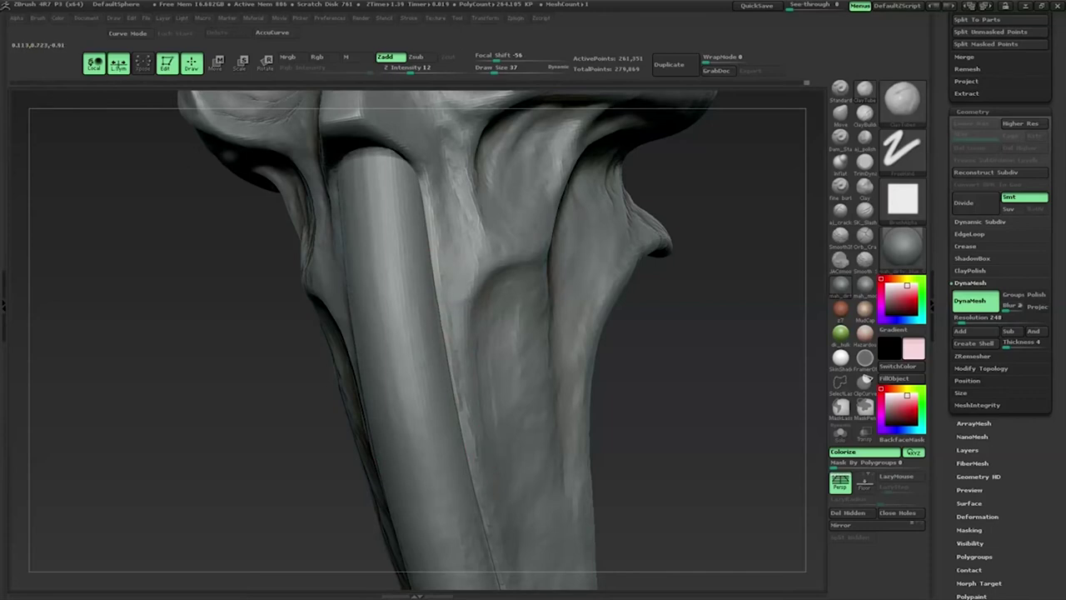
# Step: Orbit the snout to inspect its crease, bulge and silhouette
pyautogui.moveTo(699, 325); pyautogui.dragTo(415, 325)
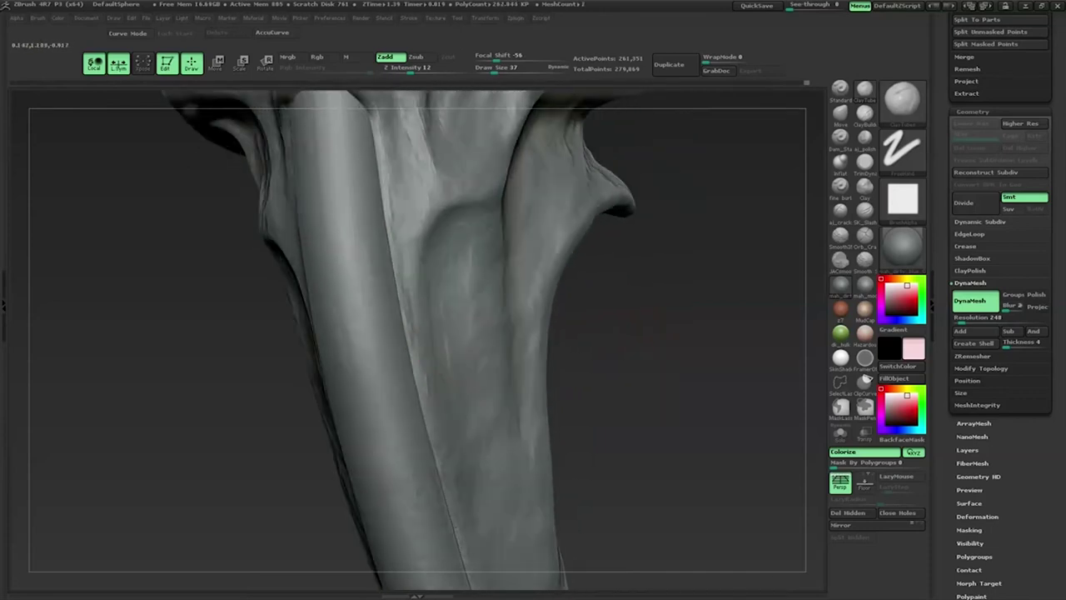
pyautogui.moveTo(633, 333)
pyautogui.mouseDown()
pyautogui.moveTo(398, 343)
pyautogui.moveTo(395, 374)
pyautogui.mouseUp()
pyautogui.moveTo(408, 308); pyautogui.dragTo(504, 304)
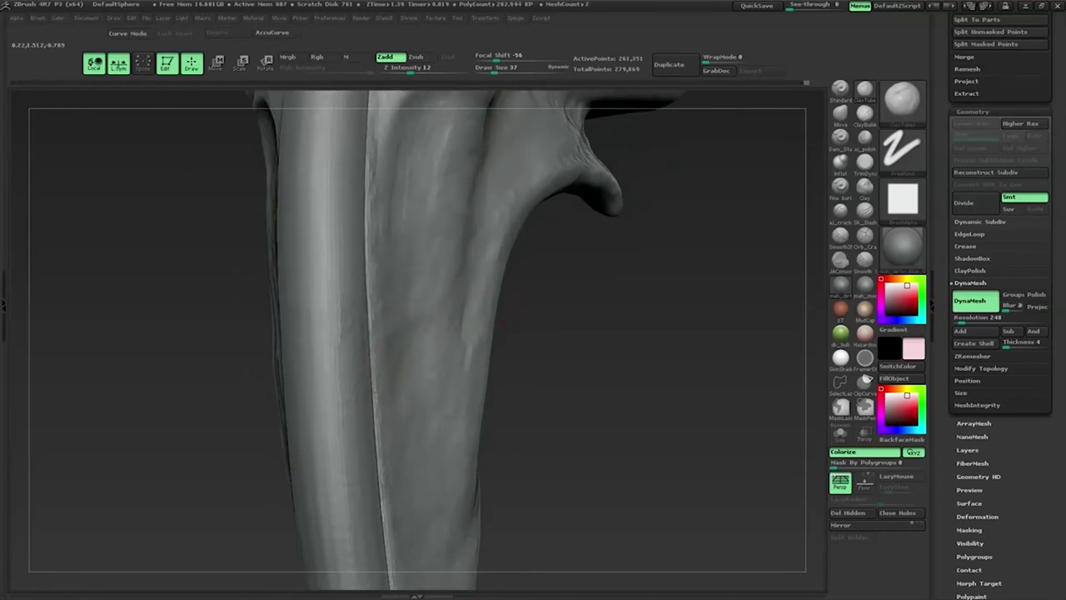
pyautogui.moveTo(499, 320); pyautogui.dragTo(430, 308)
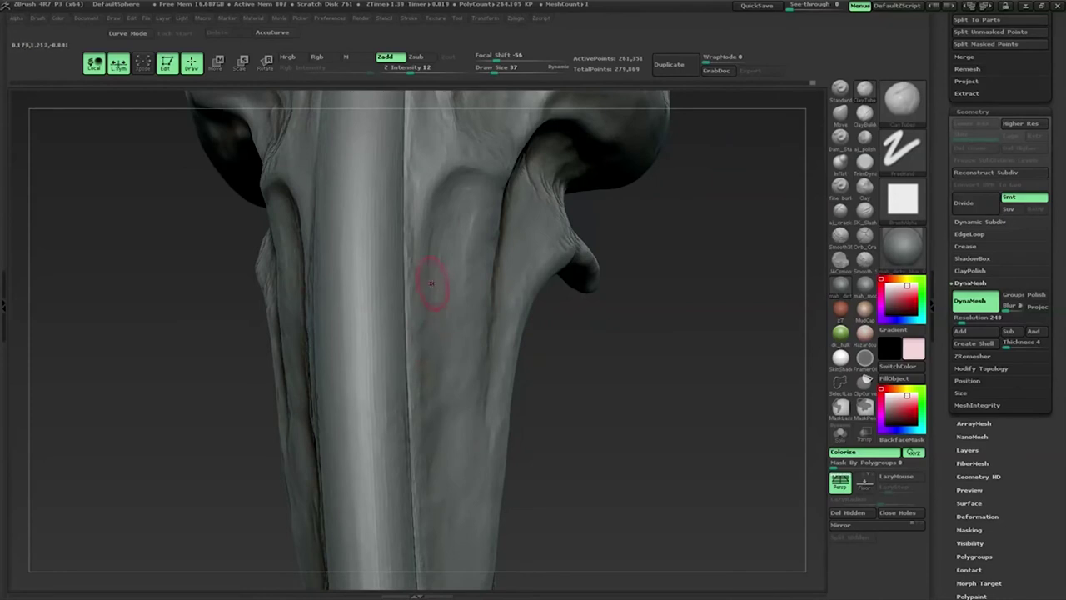
# Step: Switch to the Move brush at draw size 53 and orbit along the trunk
pyautogui.click(837, 116)
pyautogui.keyDown('shift'); pyautogui.moveTo(500, 316); pyautogui.dragTo(412, 291); pyautogui.keyUp('shift')
pyautogui.press('space')
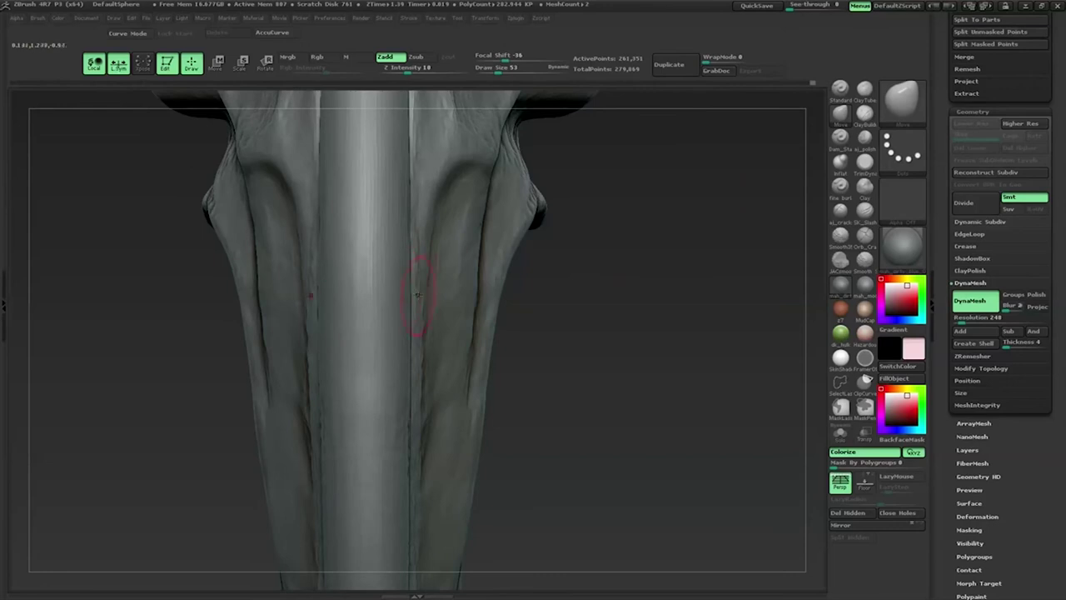
pyautogui.moveTo(410, 395); pyautogui.dragTo(435, 323)
pyautogui.moveTo(447, 455); pyautogui.dragTo(465, 300)
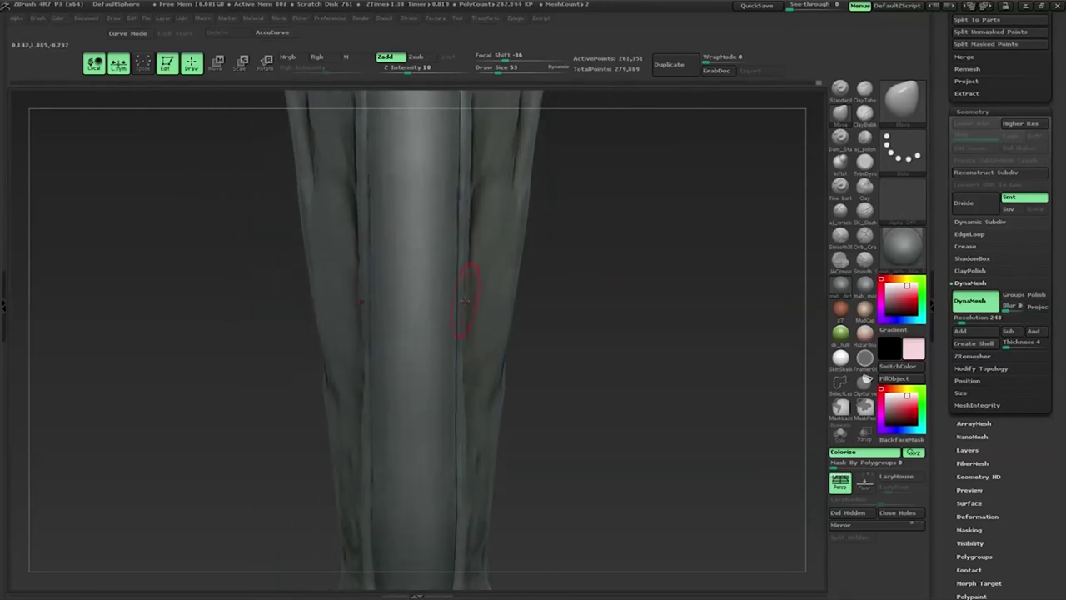
pyautogui.moveTo(460, 357); pyautogui.dragTo(465, 319)
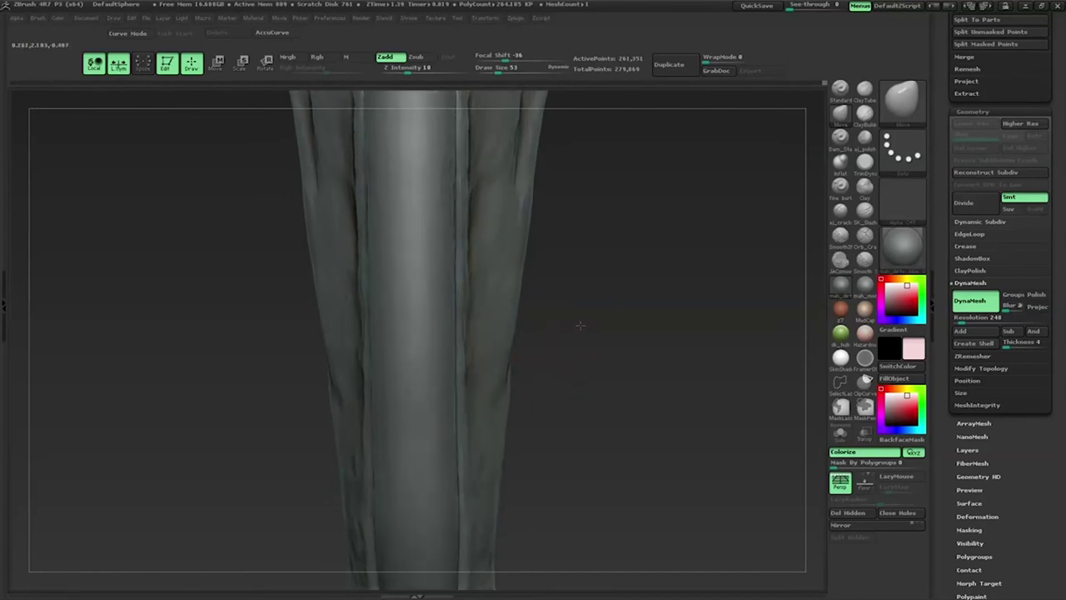
pyautogui.moveTo(563, 318); pyautogui.dragTo(481, 276)
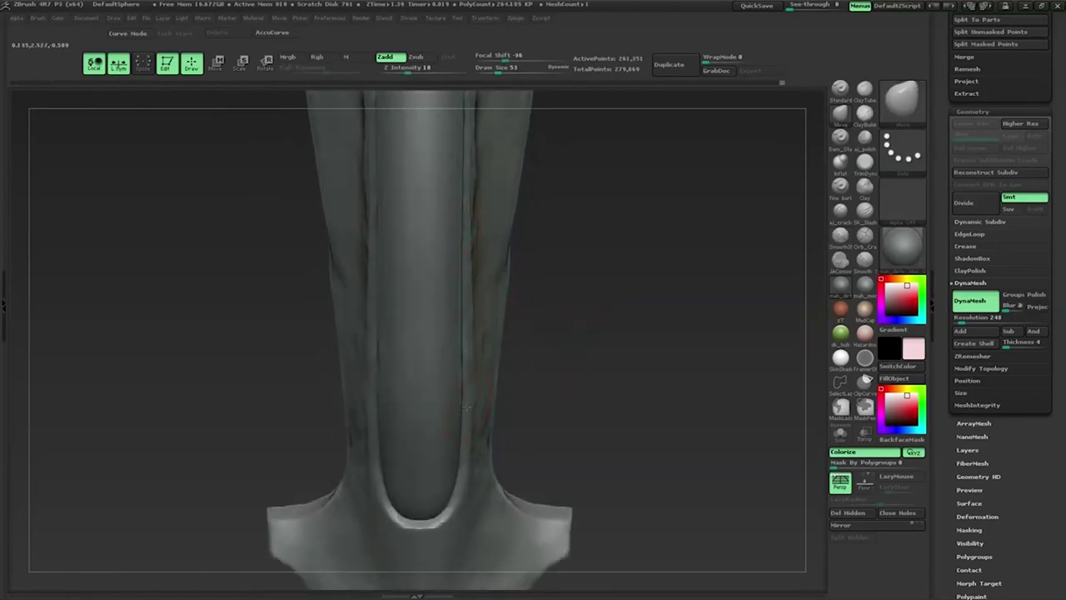
pyautogui.moveTo(466, 298); pyautogui.dragTo(478, 366)
pyautogui.moveTo(572, 432); pyautogui.dragTo(480, 420)
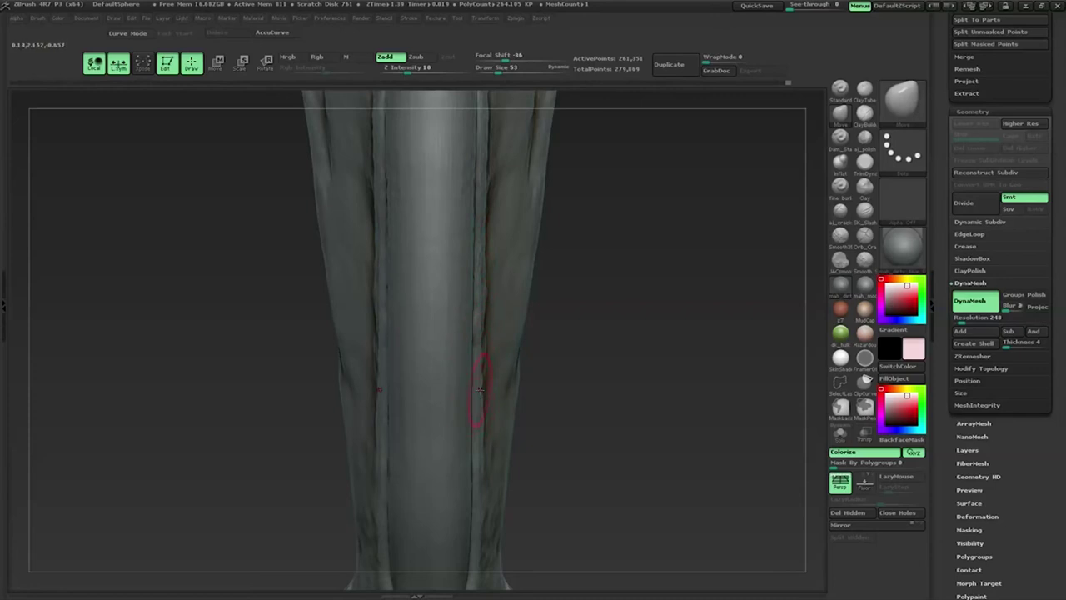
pyautogui.moveTo(475, 304)
pyautogui.mouseDown()
pyautogui.moveTo(488, 238)
pyautogui.moveTo(799, 206)
pyautogui.mouseUp()
# Step: Load the ai_cracks brush with Alpha 51 and a freehand stroke
pyautogui.click(839, 208)
pyautogui.click(902, 201)
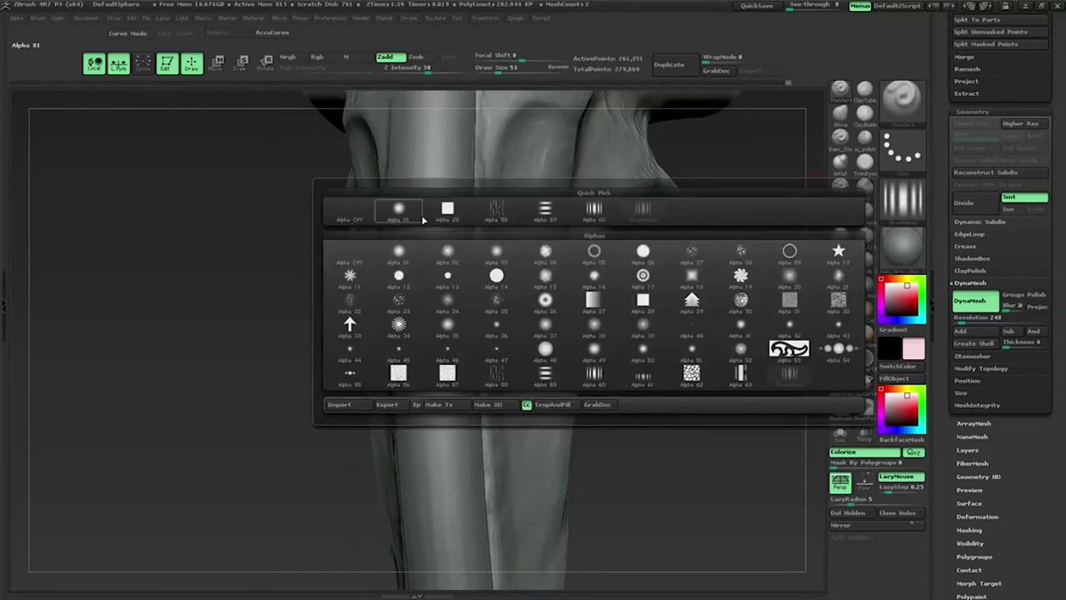
pyautogui.click(350, 212)
pyautogui.click(902, 149)
pyautogui.click(638, 159)
pyautogui.click(888, 218)
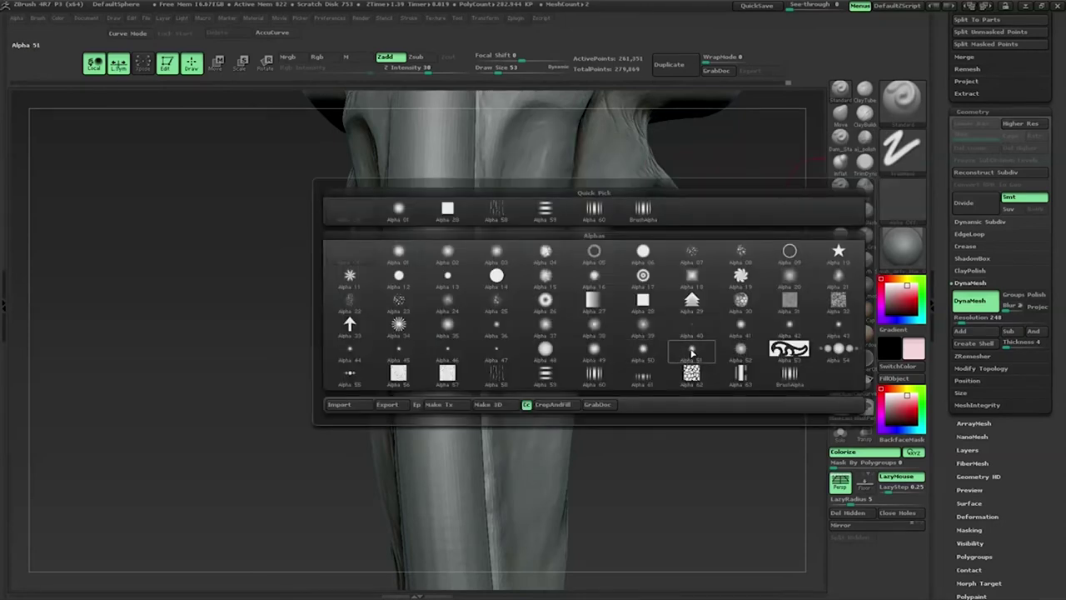
pyautogui.moveTo(691, 350)
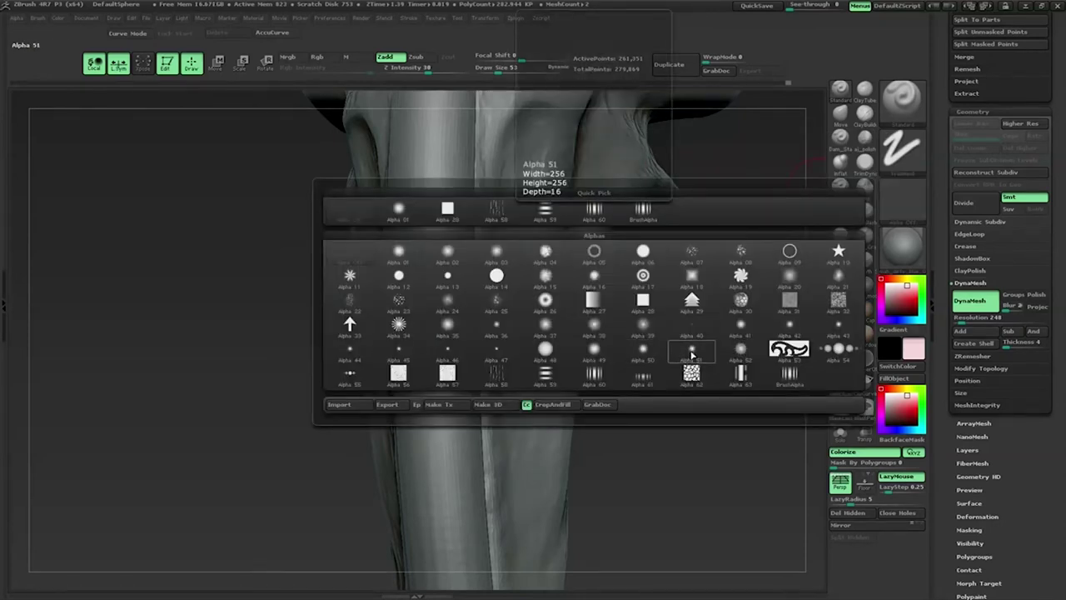
pyautogui.click(691, 357)
pyautogui.press('space')
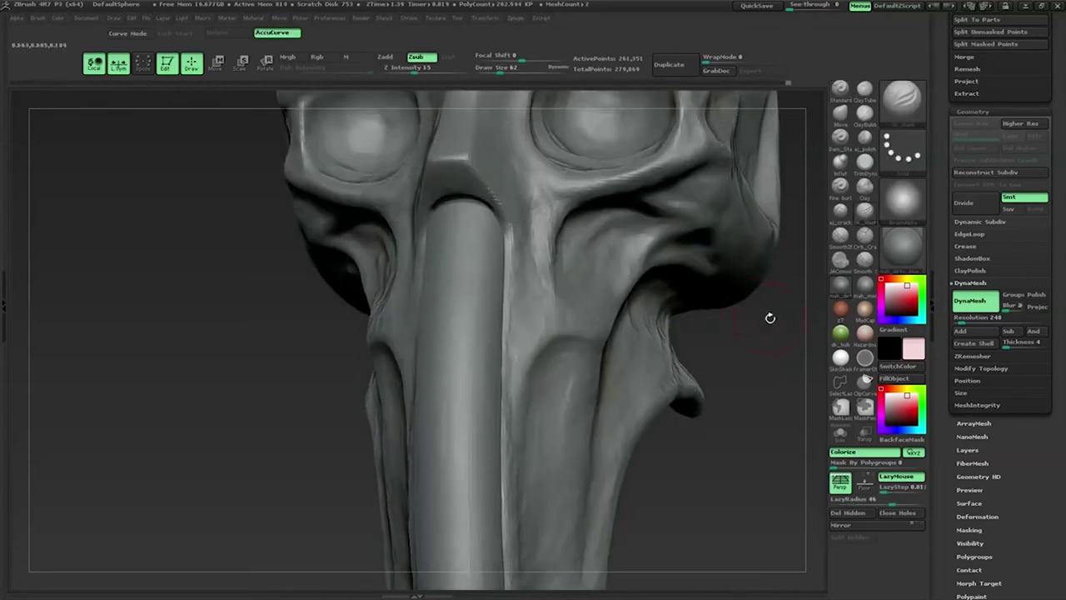
pyautogui.moveTo(758, 312); pyautogui.dragTo(608, 218)
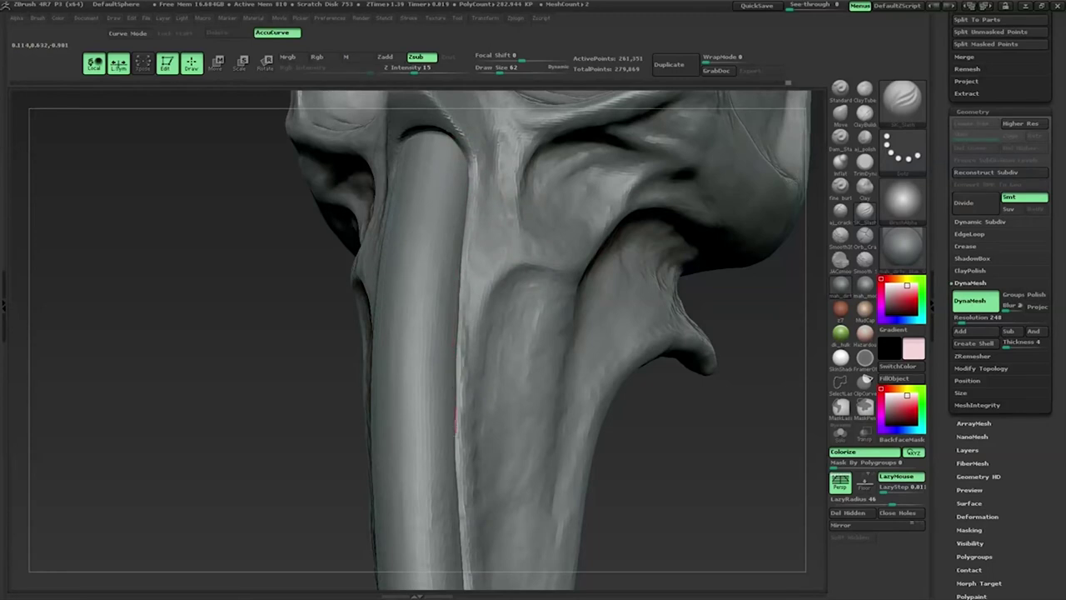
pyautogui.moveTo(633, 283); pyautogui.dragTo(621, 321)
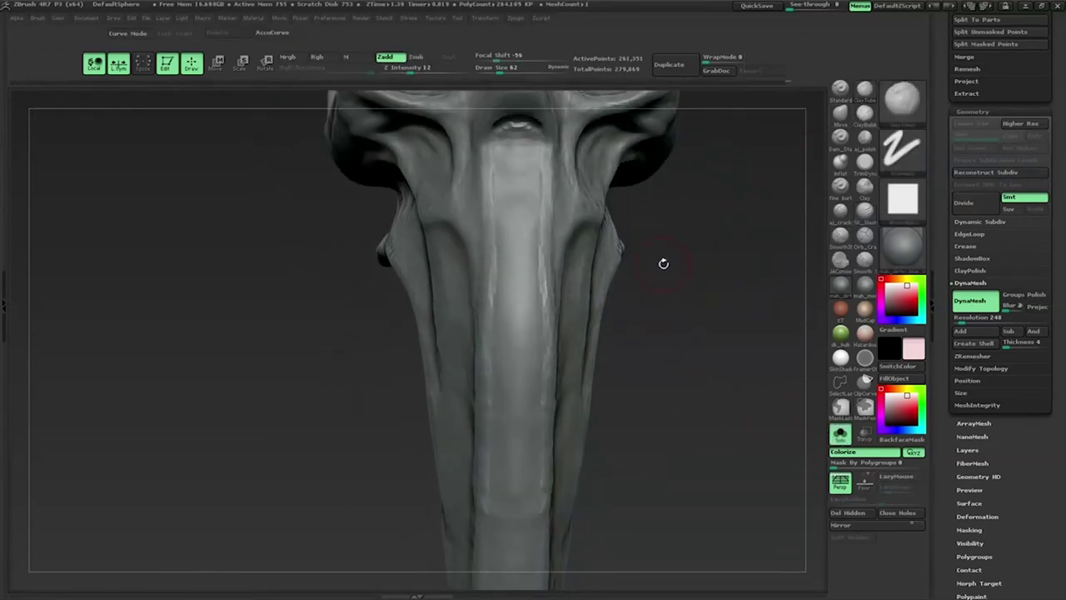
pyautogui.moveTo(517, 239)
pyautogui.mouseDown()
pyautogui.moveTo(512, 209)
pyautogui.moveTo(516, 279)
pyautogui.mouseUp()
pyautogui.moveTo(518, 167)
pyautogui.mouseDown()
pyautogui.moveTo(516, 376)
pyautogui.moveTo(524, 312)
pyautogui.mouseUp()
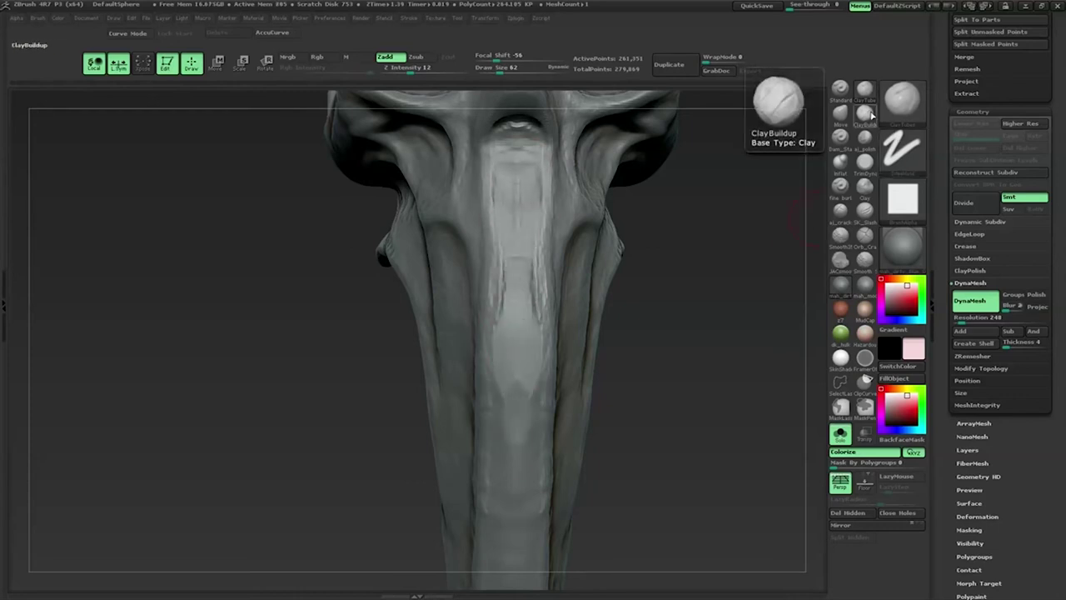
pyautogui.click(865, 113)
pyautogui.moveTo(516, 275); pyautogui.dragTo(515, 308)
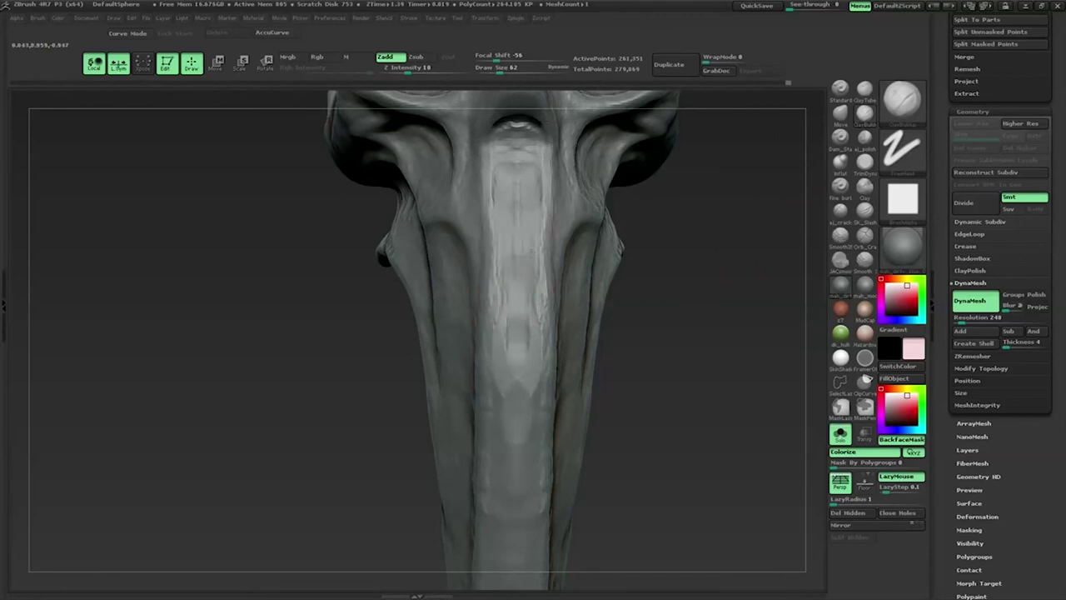
pyautogui.moveTo(516, 192)
pyautogui.mouseDown()
pyautogui.moveTo(516, 125)
pyautogui.moveTo(525, 234)
pyautogui.mouseUp()
pyautogui.press('f')
pyautogui.moveTo(716, 250)
pyautogui.keyDown('alt'); pyautogui.mouseDown()
pyautogui.moveTo(537, 329)
pyautogui.moveTo(526, 371)
pyautogui.mouseUp(); pyautogui.keyUp('alt')
pyautogui.moveTo(526, 329); pyautogui.dragTo(529, 396)
pyautogui.moveTo(716, 349)
pyautogui.mouseDown()
pyautogui.moveTo(583, 250)
pyautogui.moveTo(501, 284)
pyautogui.mouseUp()
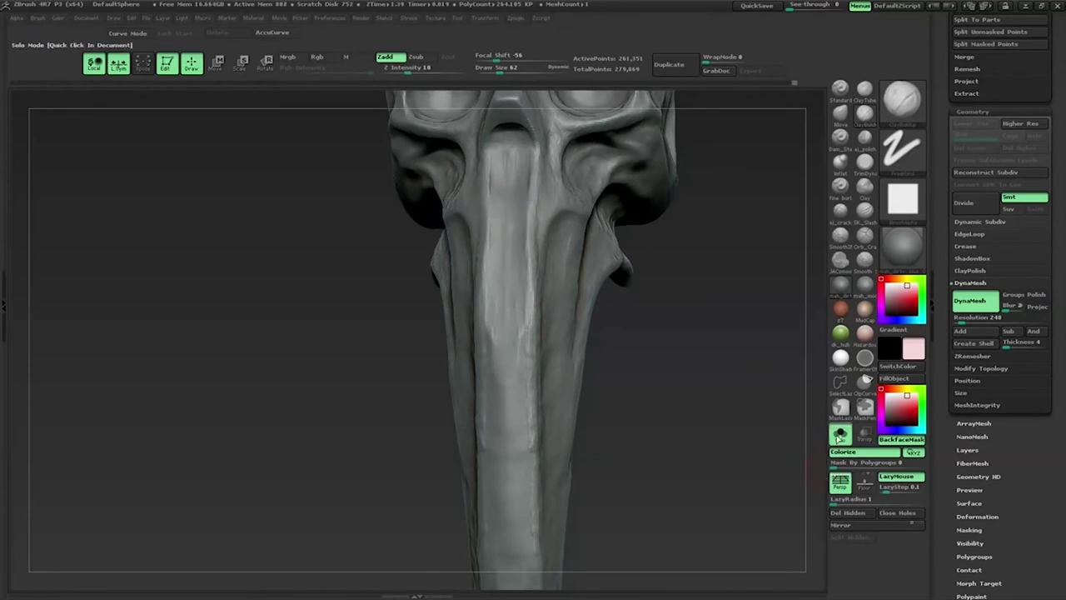
pyautogui.moveTo(683, 416); pyautogui.dragTo(582, 349)
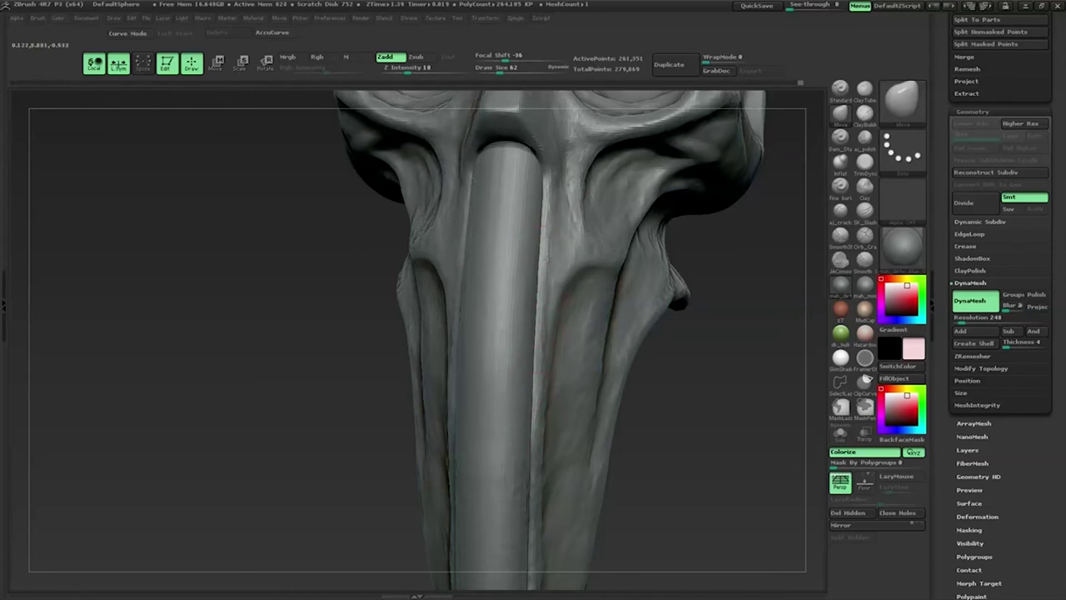
pyautogui.moveTo(697, 309)
pyautogui.mouseDown()
pyautogui.moveTo(633, 371)
pyautogui.moveTo(521, 449)
pyautogui.mouseUp()
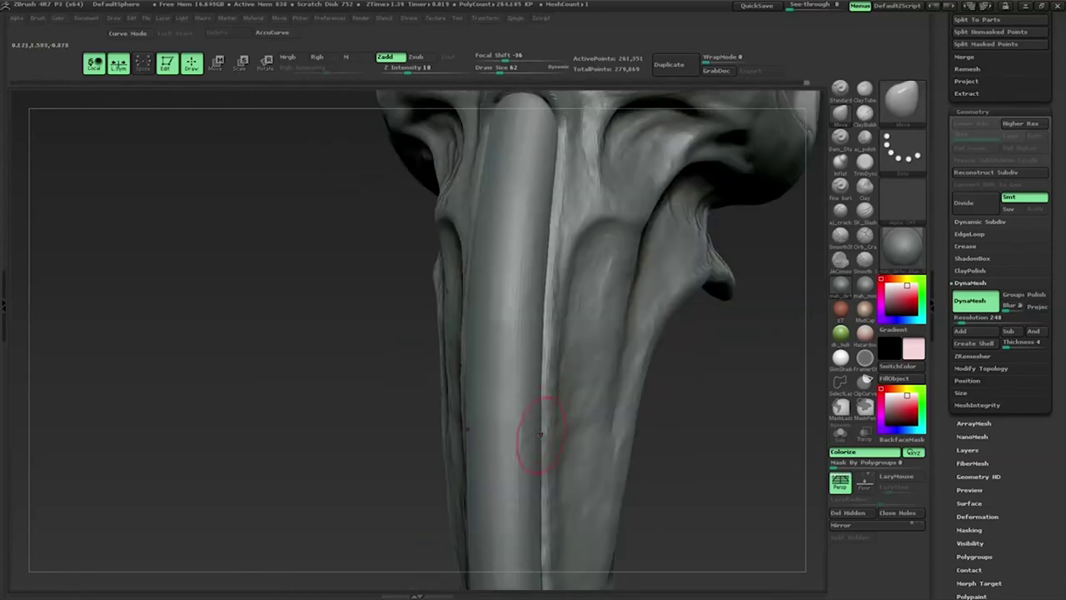
pyautogui.moveTo(554, 487); pyautogui.dragTo(537, 319)
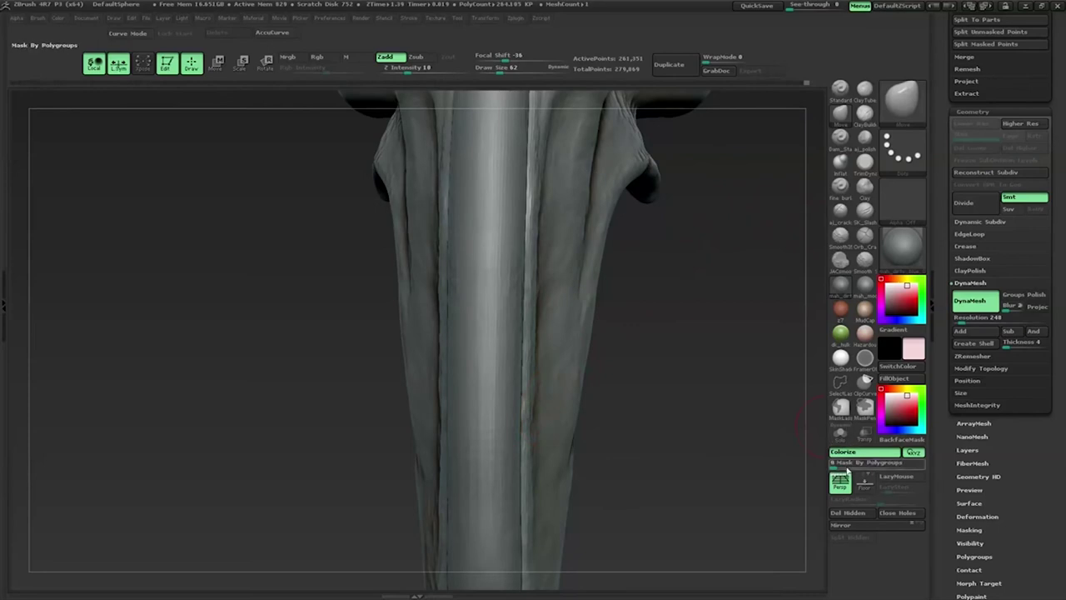
pyautogui.moveTo(640, 259); pyautogui.dragTo(666, 350)
# Step: Set the Standard brush to a soft round alpha, Zsub, draw size 101 and LazyRadius 42
pyautogui.click(837, 93)
pyautogui.click(902, 198)
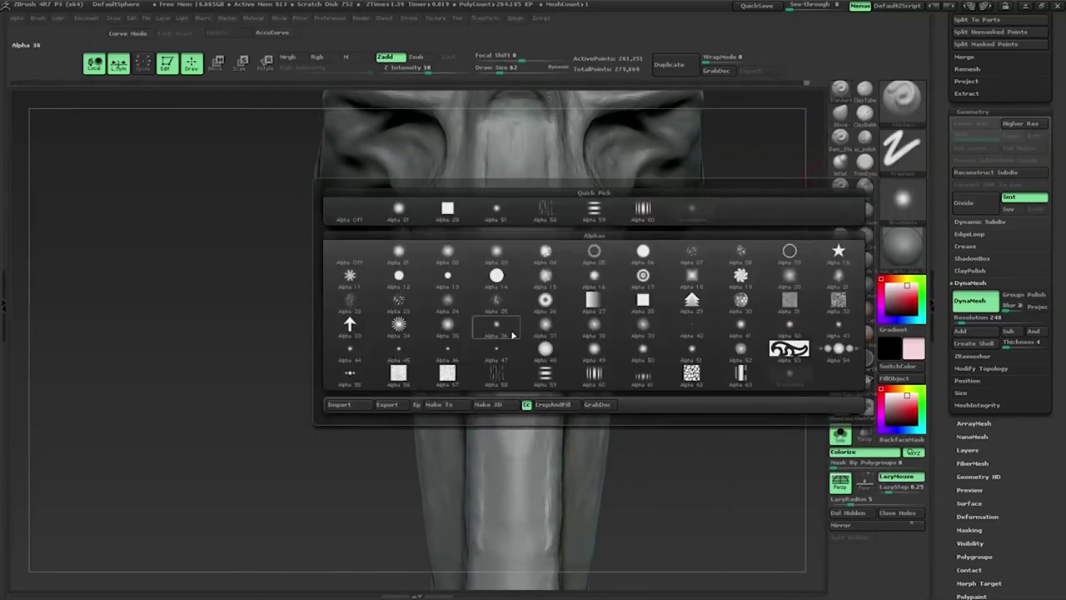
pyautogui.click(549, 355)
pyautogui.press('alt')
pyautogui.scroll(-2, 514, 140)
pyautogui.press('space')
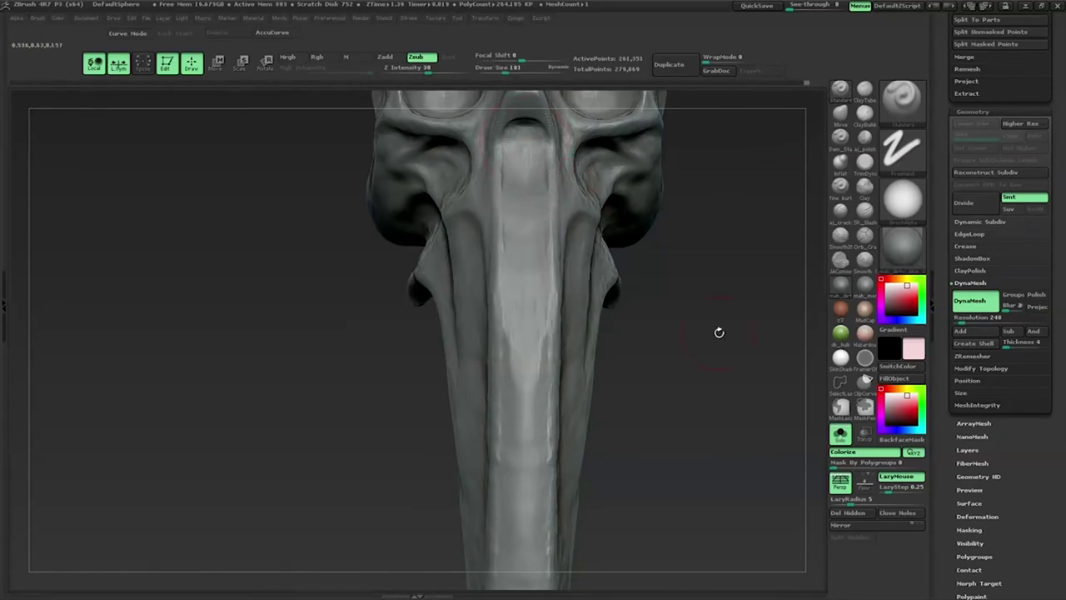
pyautogui.moveTo(849, 499); pyautogui.dragTo(888, 500)
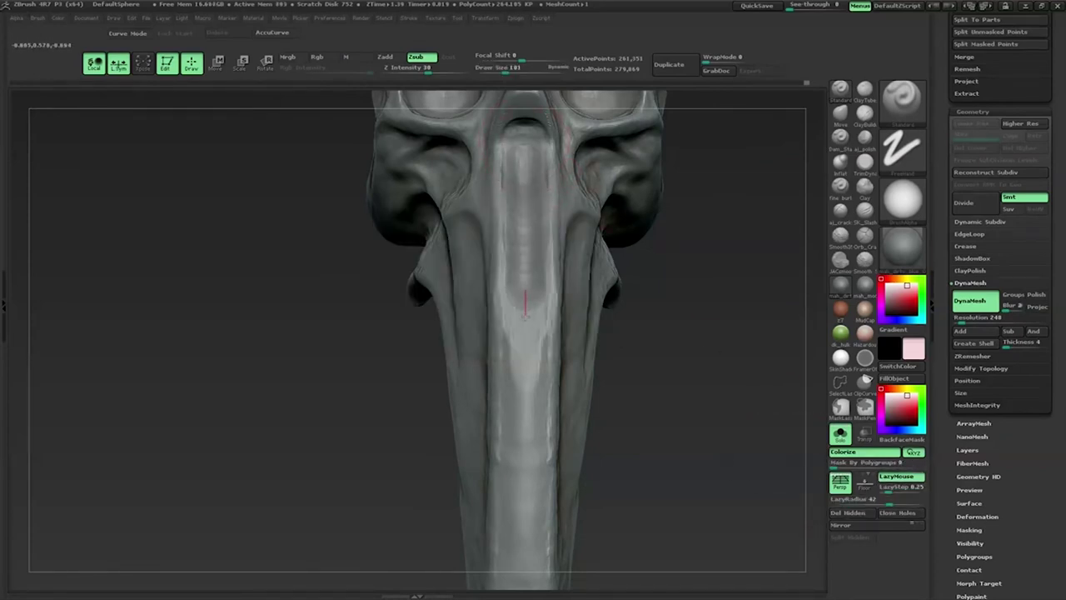
pyautogui.scroll(-2, 532, 263)
# Step: Carve a groove down the beak's centre and deepen its upper part
pyautogui.moveTo(456, 185); pyautogui.dragTo(459, 450)
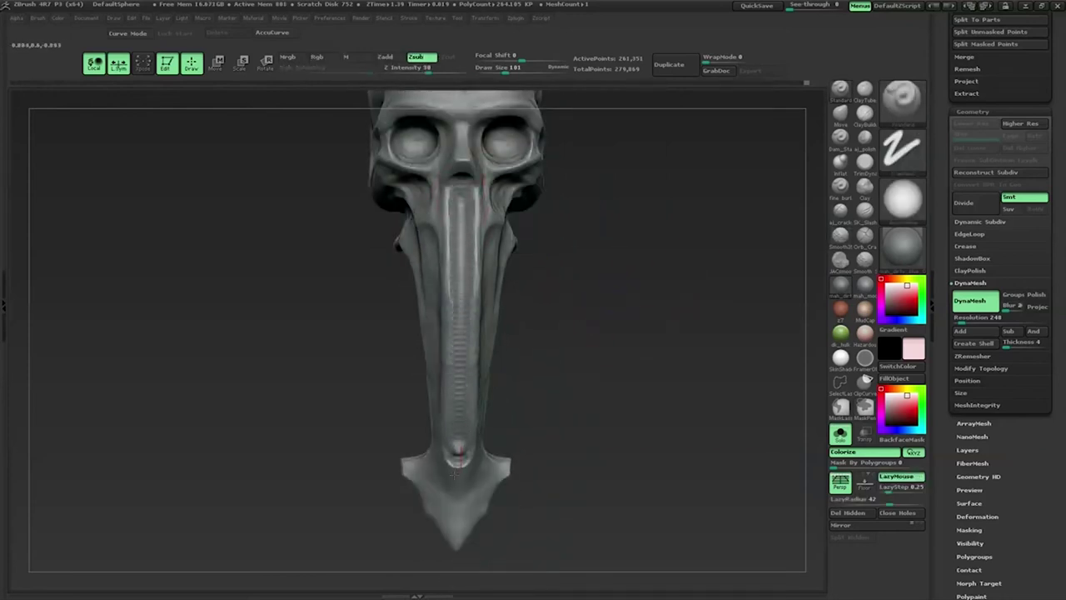
pyautogui.moveTo(460, 237); pyautogui.dragTo(460, 171)
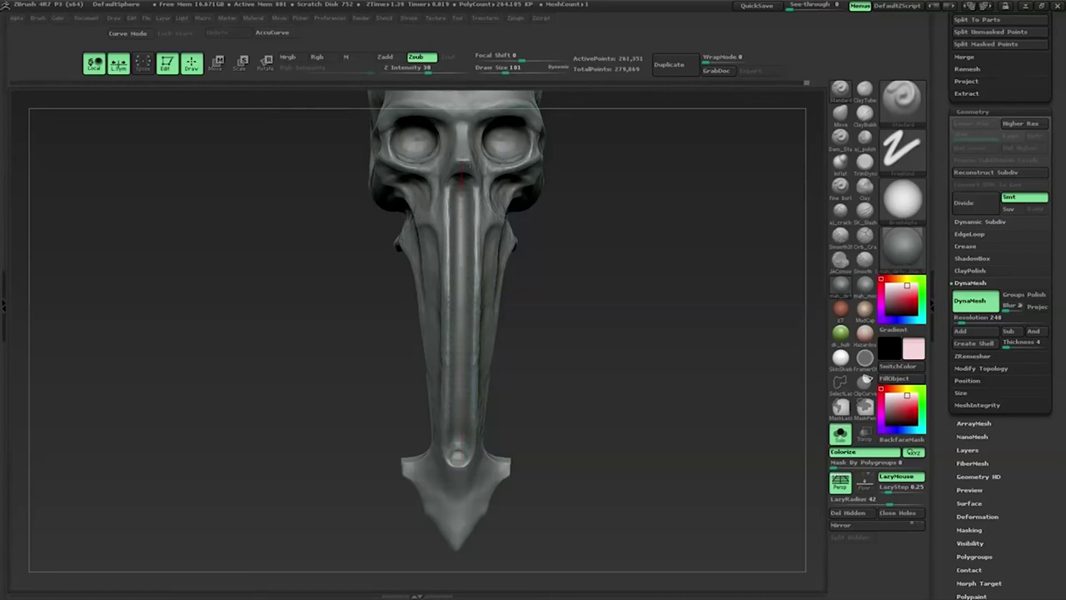
pyautogui.moveTo(606, 271); pyautogui.dragTo(585, 249)
pyautogui.moveTo(434, 316)
pyautogui.keyDown('ctrl'); pyautogui.mouseDown(button='right')
pyautogui.moveTo(434, 275)
pyautogui.moveTo(541, 275)
pyautogui.mouseUp(button='right'); pyautogui.keyUp('ctrl')
# Step: Switch back to the Standard brush and frame the beak's base from the front
pyautogui.click(839, 87)
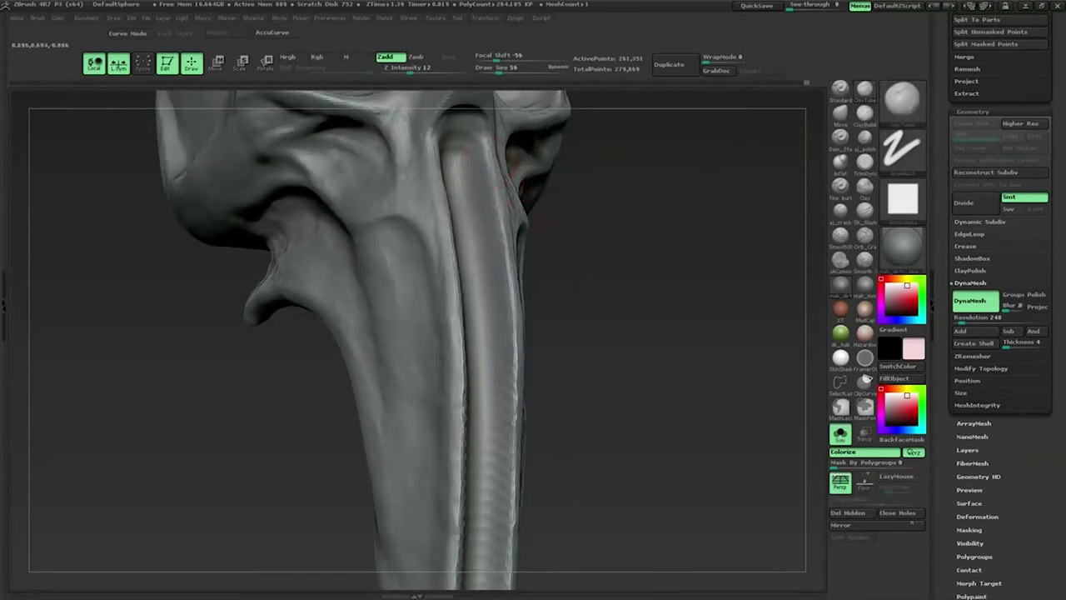
pyautogui.moveTo(508, 338)
pyautogui.mouseDown(button='right')
pyautogui.moveTo(562, 275)
pyautogui.moveTo(507, 297)
pyautogui.mouseUp(button='right')
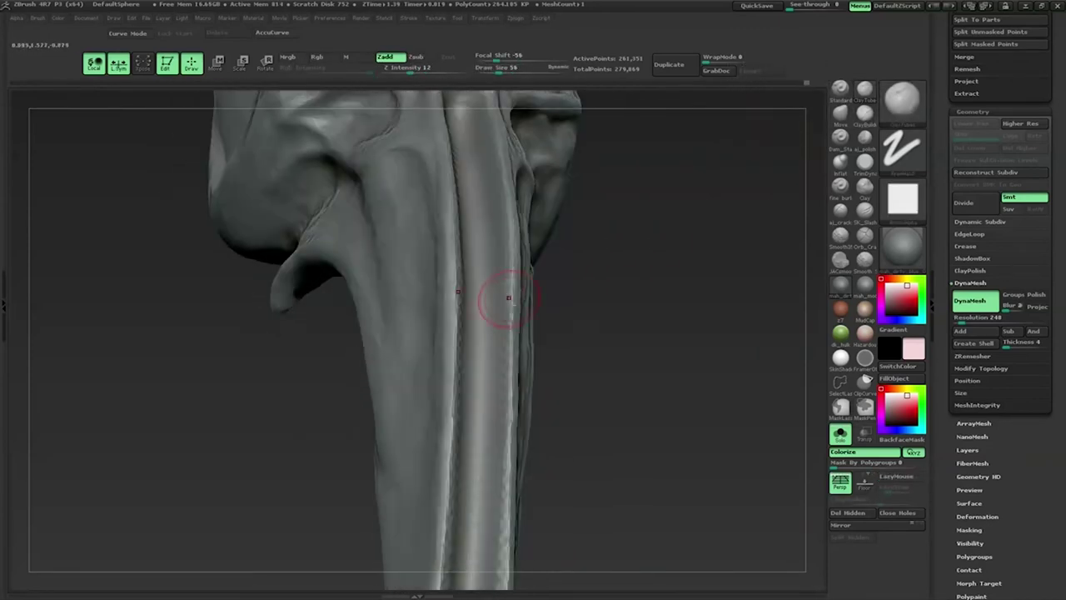
pyautogui.moveTo(536, 381)
pyautogui.mouseDown(button='right')
pyautogui.moveTo(550, 288)
pyautogui.moveTo(488, 381)
pyautogui.moveTo(493, 317)
pyautogui.moveTo(597, 387)
pyautogui.moveTo(630, 274)
pyautogui.moveTo(503, 429)
pyautogui.moveTo(527, 302)
pyautogui.mouseUp(button='right')
pyautogui.moveTo(487, 408); pyautogui.dragTo(499, 388, button='right')
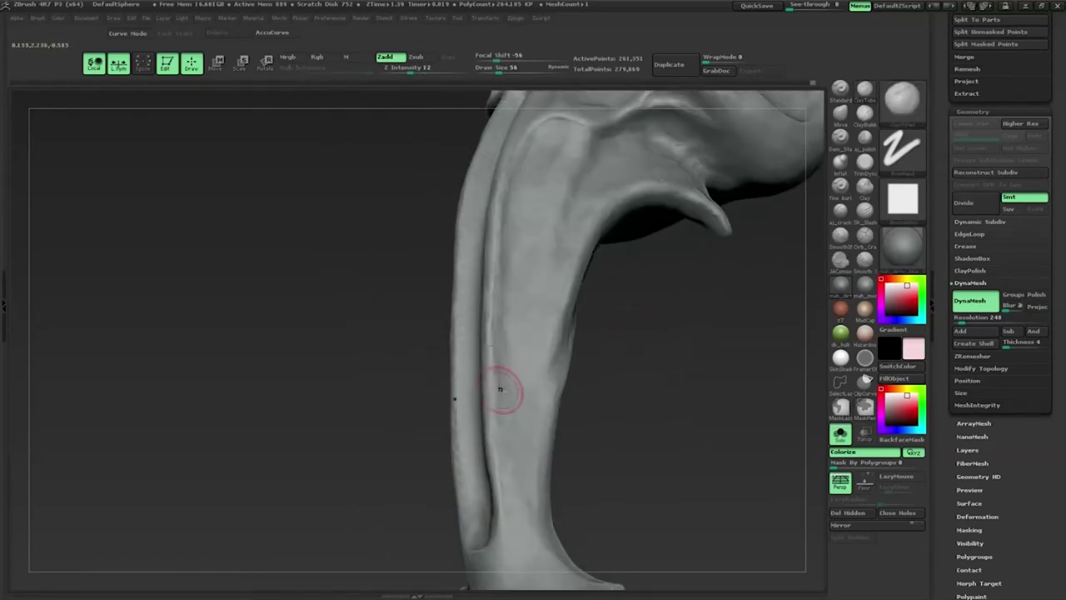
pyautogui.moveTo(508, 392)
pyautogui.mouseDown(button='right')
pyautogui.moveTo(627, 347)
pyautogui.moveTo(464, 202)
pyautogui.moveTo(572, 214)
pyautogui.moveTo(599, 182)
pyautogui.mouseUp(button='right')
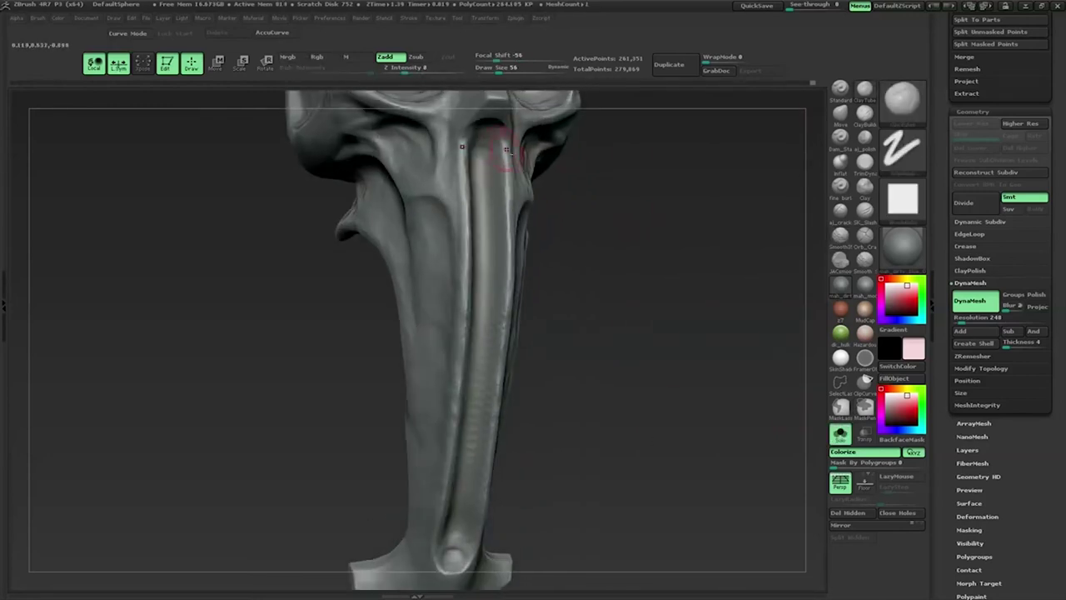
pyautogui.keyDown('shift'); pyautogui.moveTo(565, 263); pyautogui.dragTo(583, 266, button='right'); pyautogui.keyUp('shift')
pyautogui.moveTo(826, 426); pyautogui.dragTo(553, 250, button='right')
# Step: Deepen the grooves beside the central ridge and check both sides of the beak
pyautogui.moveTo(510, 179); pyautogui.dragTo(521, 291)
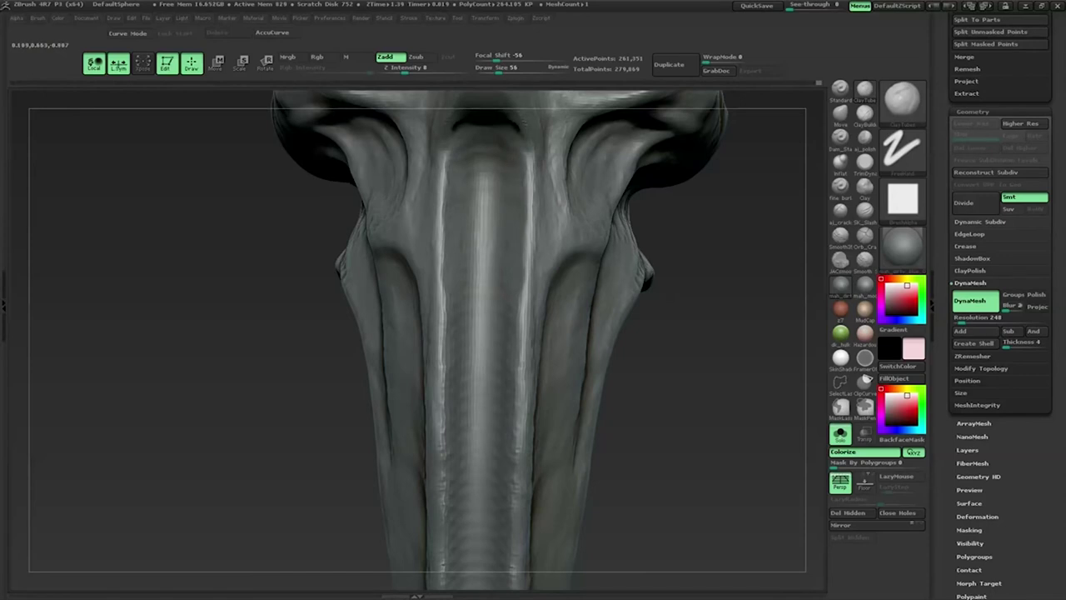
pyautogui.moveTo(801, 438)
pyautogui.mouseDown(button='right')
pyautogui.moveTo(725, 369)
pyautogui.moveTo(636, 206)
pyautogui.moveTo(527, 237)
pyautogui.moveTo(537, 225)
pyautogui.moveTo(552, 237)
pyautogui.moveTo(558, 221)
pyautogui.moveTo(548, 258)
pyautogui.mouseUp(button='right')
pyautogui.moveTo(541, 308)
pyautogui.mouseDown(button='right')
pyautogui.moveTo(644, 331)
pyautogui.moveTo(559, 202)
pyautogui.moveTo(746, 343)
pyautogui.moveTo(543, 221)
pyautogui.mouseUp(button='right')
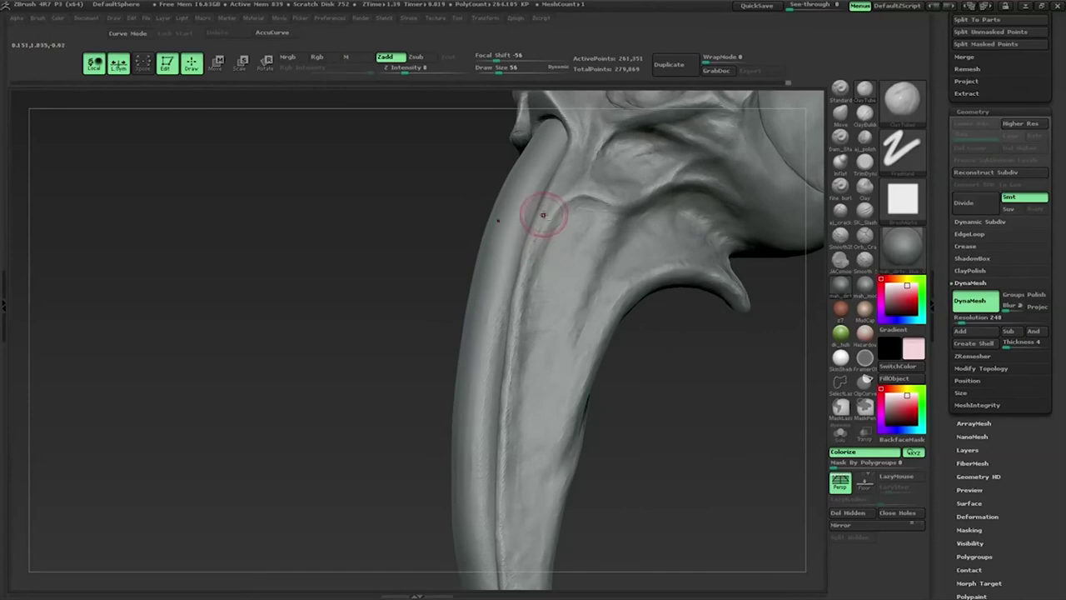
pyautogui.moveTo(512, 345)
pyautogui.mouseDown(button='right')
pyautogui.moveTo(648, 254)
pyautogui.moveTo(697, 317)
pyautogui.mouseUp(button='right')
pyautogui.press('space')
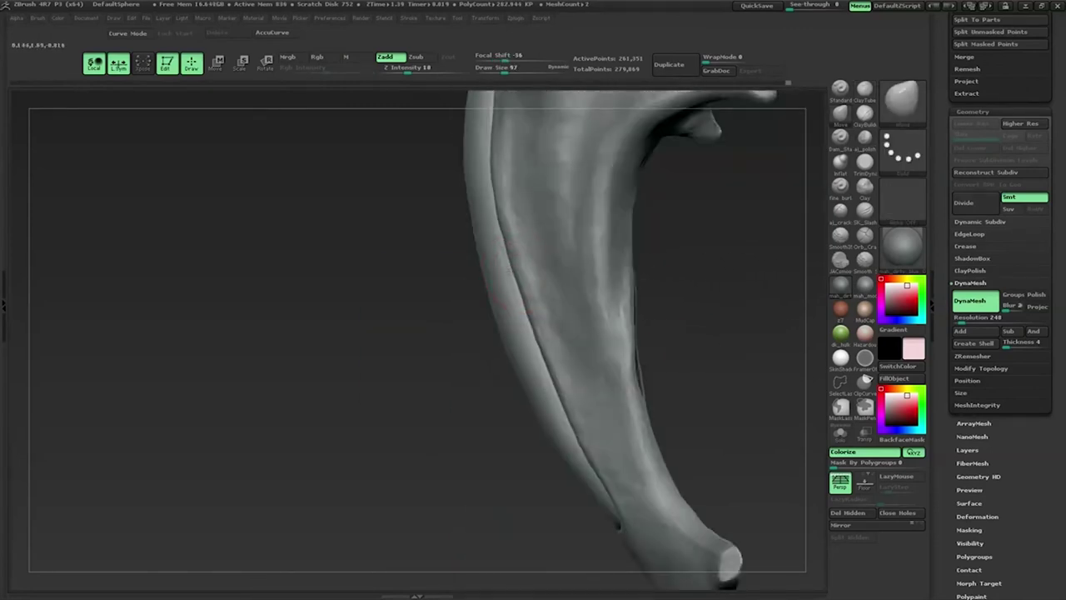
pyautogui.moveTo(499, 238); pyautogui.dragTo(612, 372, button='right')
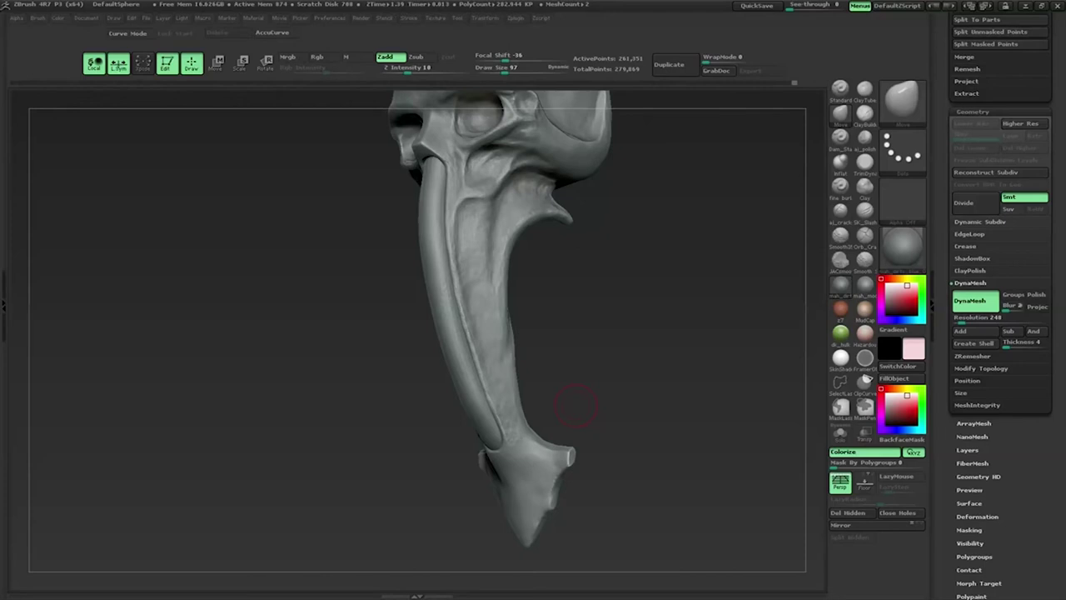
# Step: Isolate the beak model with Solo Mode and select the ClayBuildup brush
pyautogui.keyDown('alt'); pyautogui.moveTo(421, 257); pyautogui.dragTo(566, 352); pyautogui.keyUp('alt')
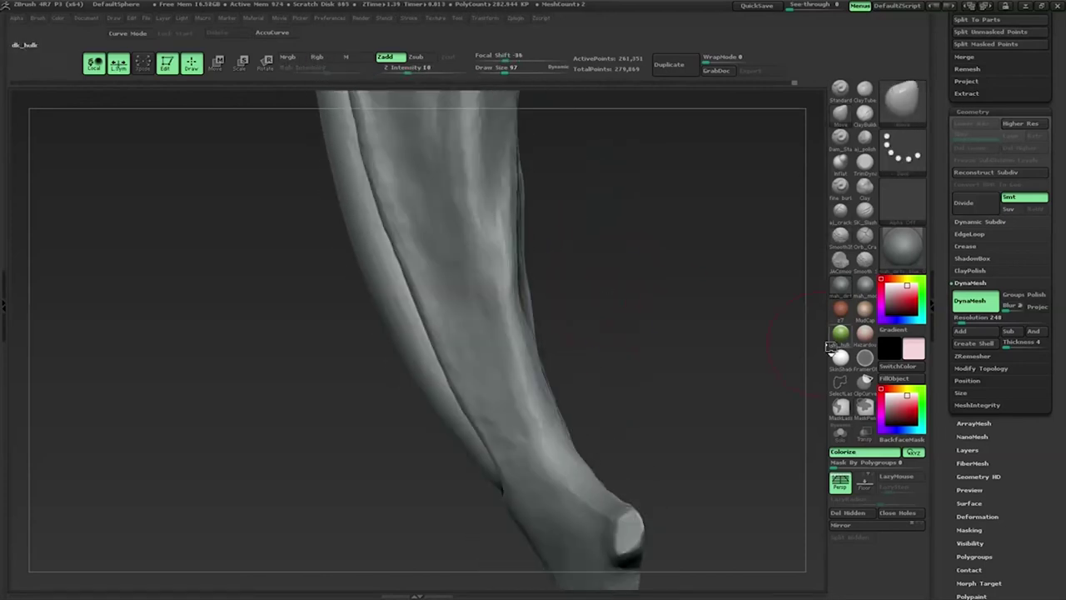
pyautogui.click(839, 434)
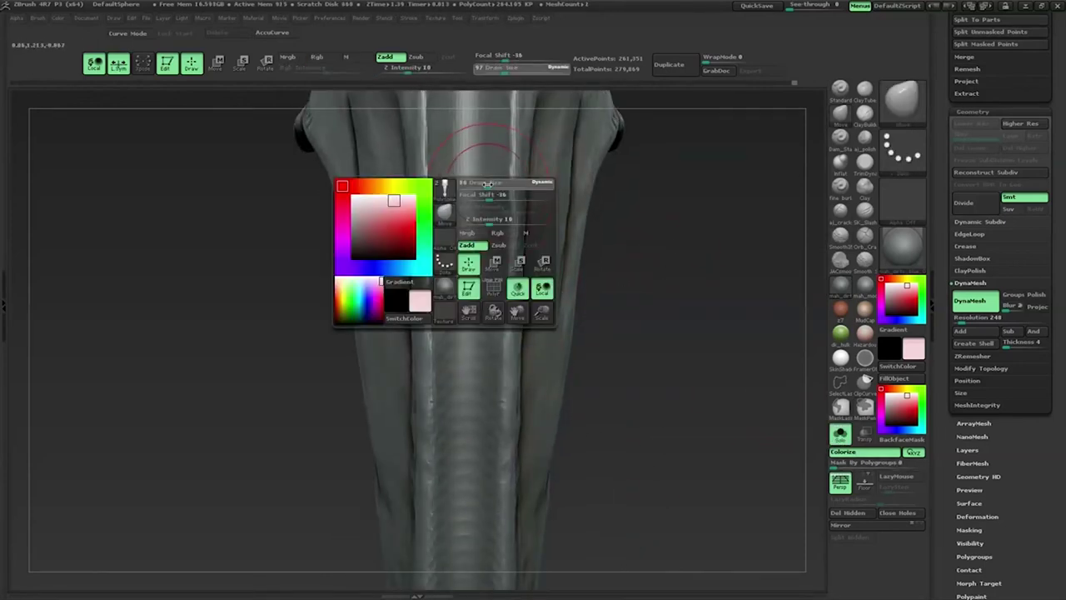
pyautogui.click(846, 116)
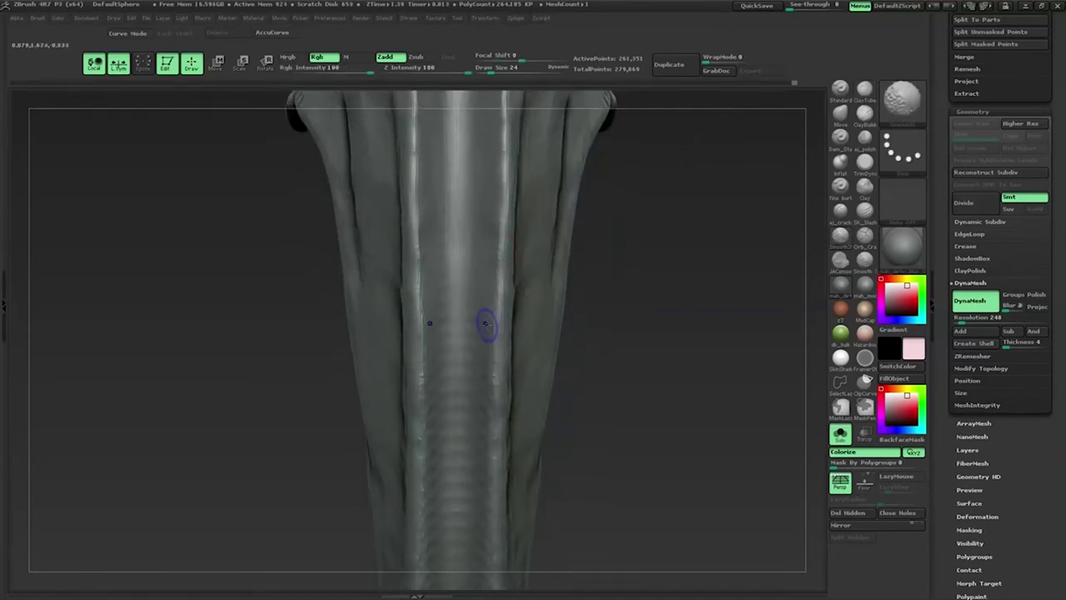
pyautogui.click(865, 113)
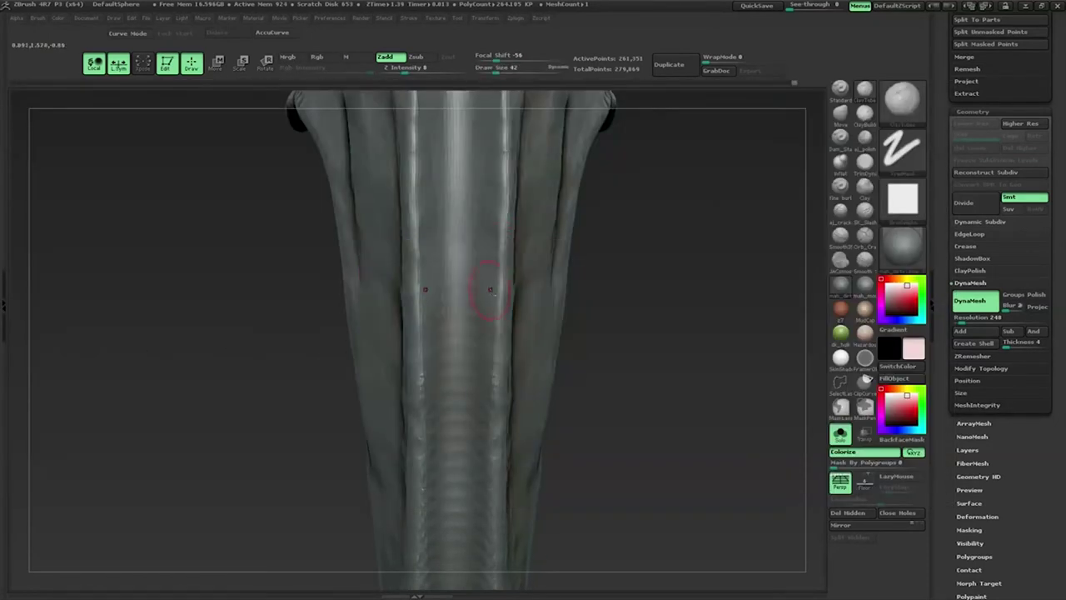
# Step: Rotate to an angled close-up of the beak's side groove down to its flared base
pyautogui.moveTo(614, 351)
pyautogui.mouseDown()
pyautogui.moveTo(475, 309)
pyautogui.moveTo(471, 172)
pyautogui.mouseUp()
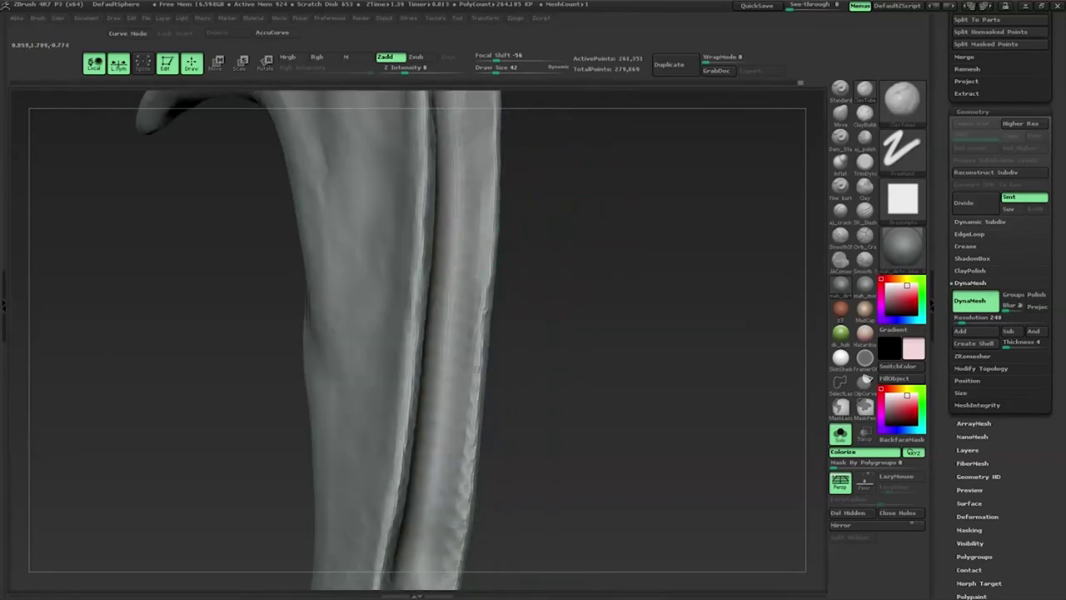
pyautogui.moveTo(566, 230)
pyautogui.mouseDown()
pyautogui.moveTo(512, 310)
pyautogui.moveTo(466, 249)
pyautogui.mouseUp()
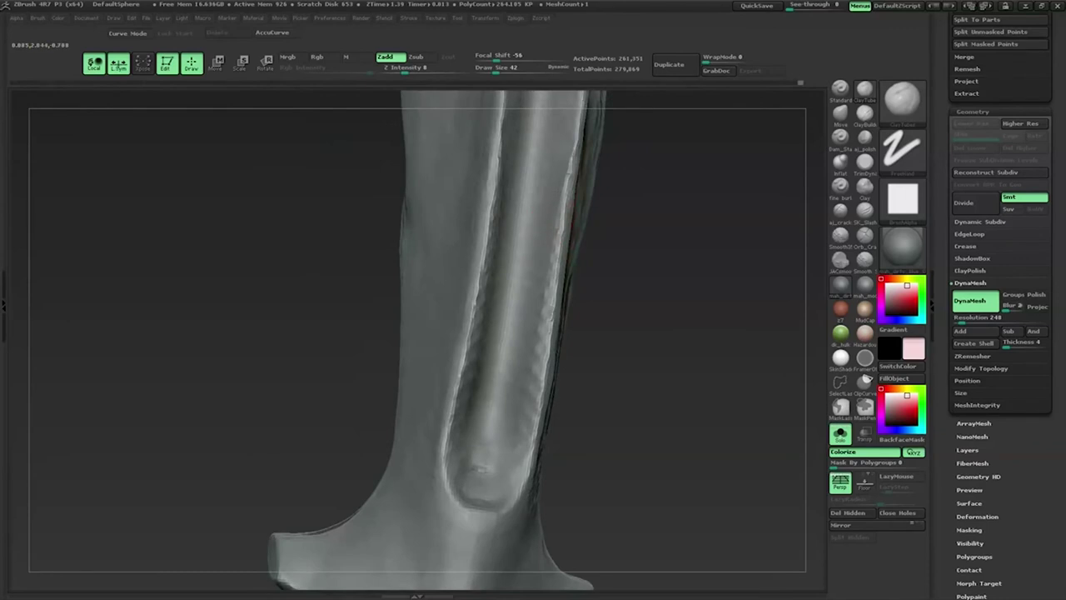
pyautogui.moveTo(607, 262); pyautogui.dragTo(558, 327)
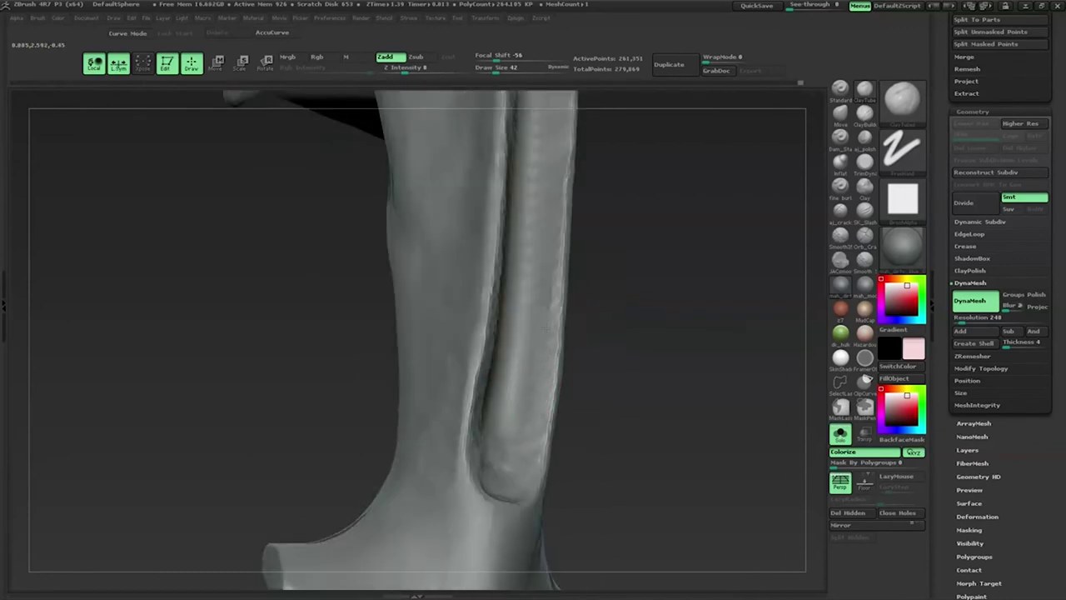
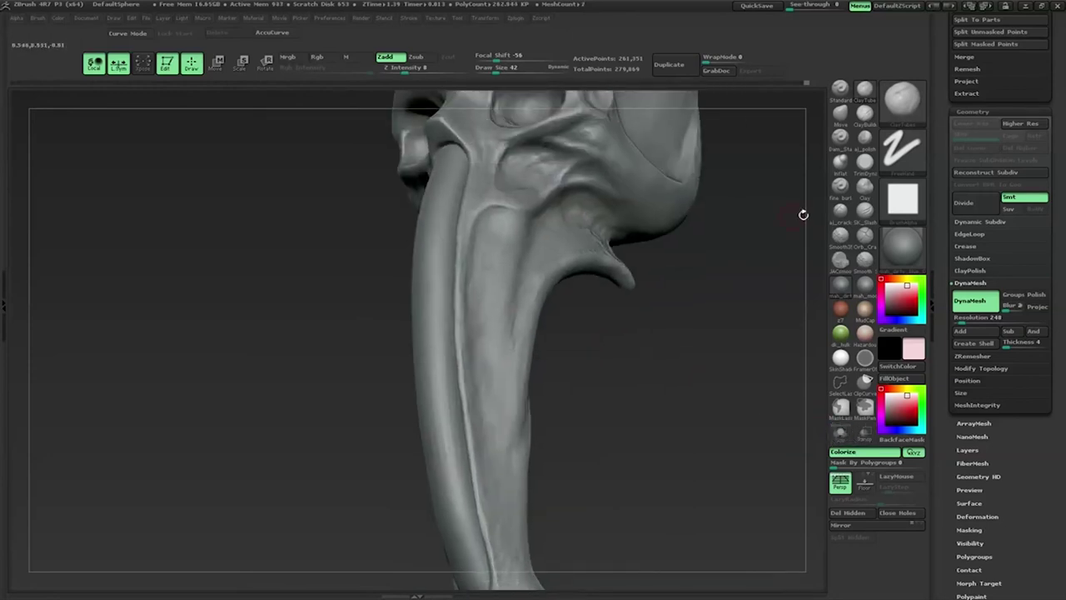
# Step: Load the Planar brush from the brush library and zoom in on the beak
pyautogui.click(901, 98)
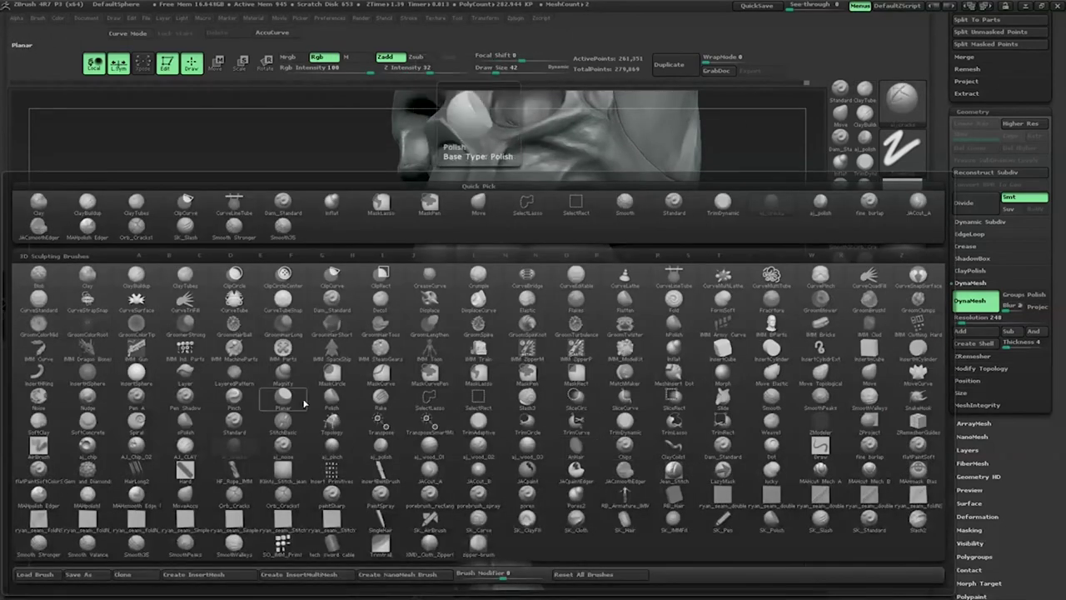
pyautogui.click(231, 393)
pyautogui.moveTo(228, 394); pyautogui.dragTo(392, 249)
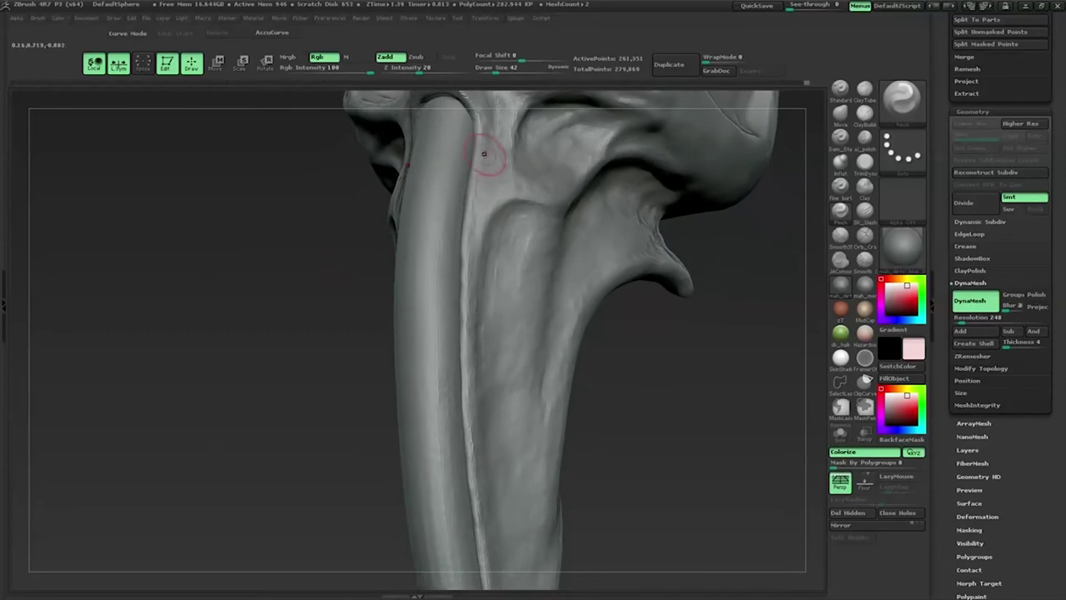
# Step: Bring a side close-up of the beak into view and carve a thin groove down its length
pyautogui.keyDown('alt'); pyautogui.moveTo(461, 412); pyautogui.dragTo(519, 238); pyautogui.keyUp('alt')
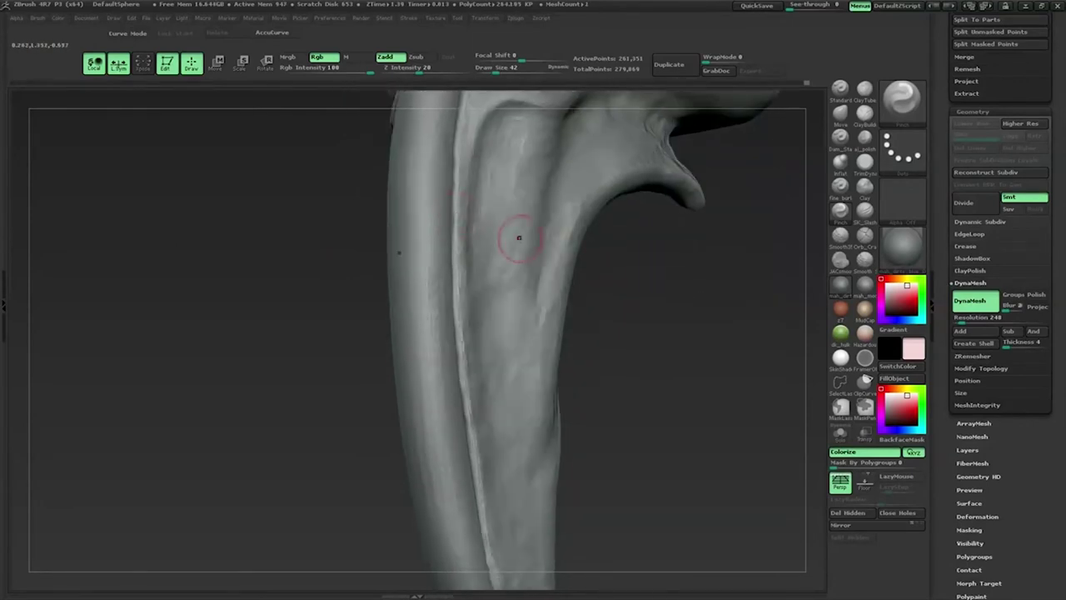
pyautogui.keyDown('alt'); pyautogui.moveTo(507, 380); pyautogui.dragTo(478, 275); pyautogui.keyUp('alt')
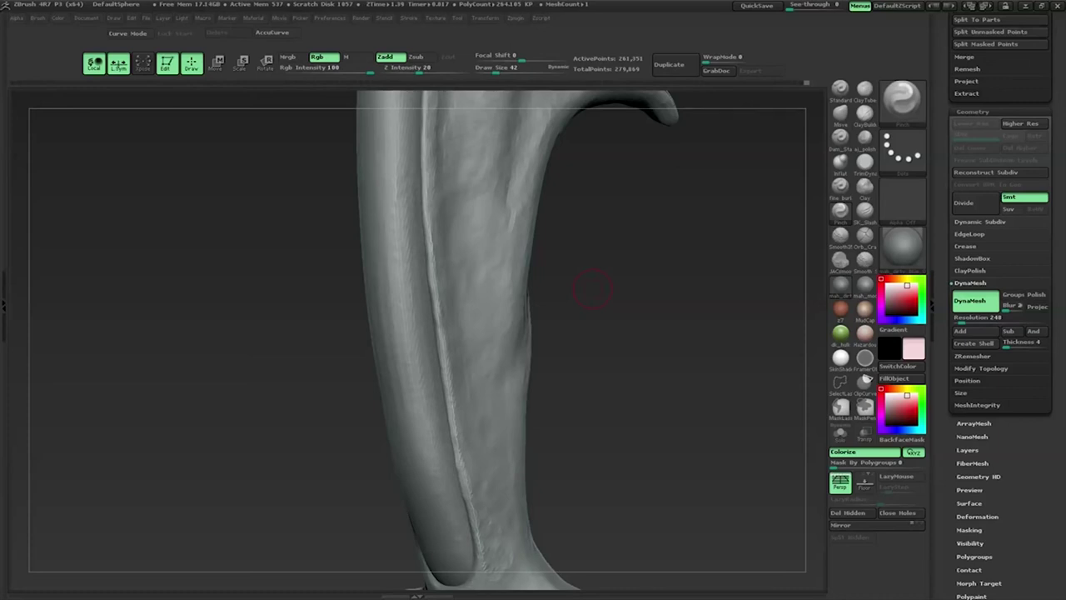
pyautogui.moveTo(345, 424)
pyautogui.mouseDown()
pyautogui.moveTo(674, 412)
pyautogui.moveTo(804, 342)
pyautogui.mouseUp()
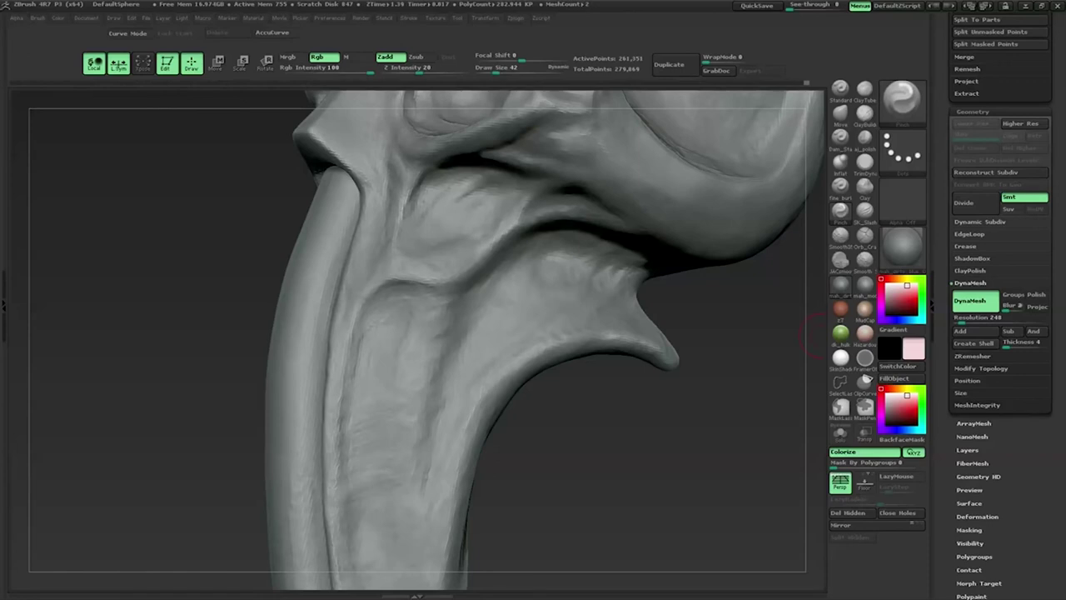
pyautogui.moveTo(721, 338)
pyautogui.mouseDown()
pyautogui.moveTo(560, 504)
pyautogui.moveTo(750, 208)
pyautogui.moveTo(213, 409)
pyautogui.mouseUp()
pyautogui.moveTo(478, 376); pyautogui.dragTo(591, 371)
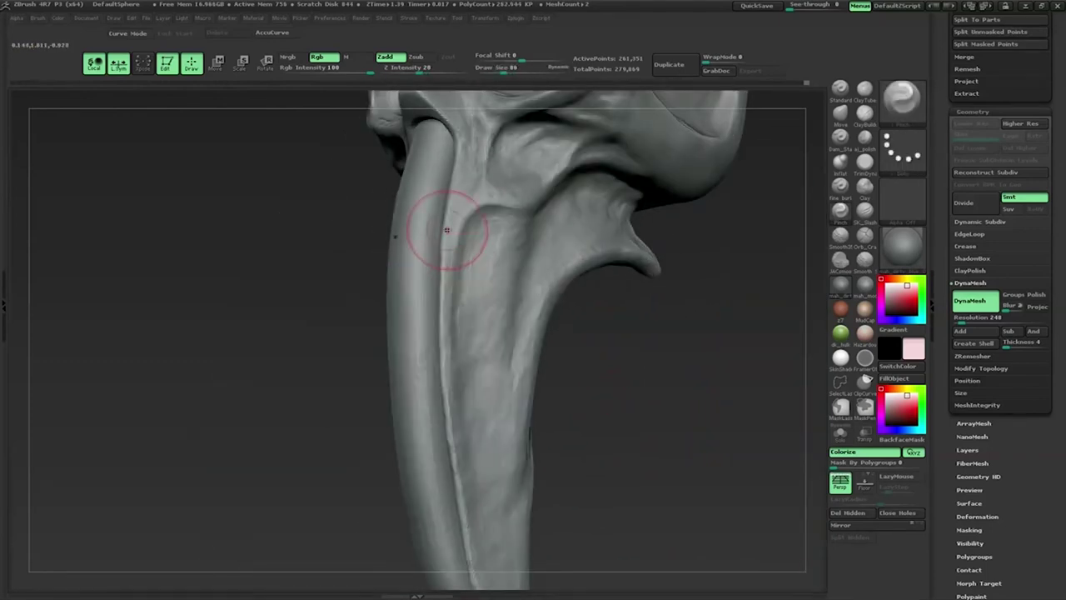
pyautogui.moveTo(445, 233); pyautogui.dragTo(454, 575)
pyautogui.keyDown('alt'); pyautogui.moveTo(460, 434); pyautogui.dragTo(381, 226); pyautogui.keyUp('alt')
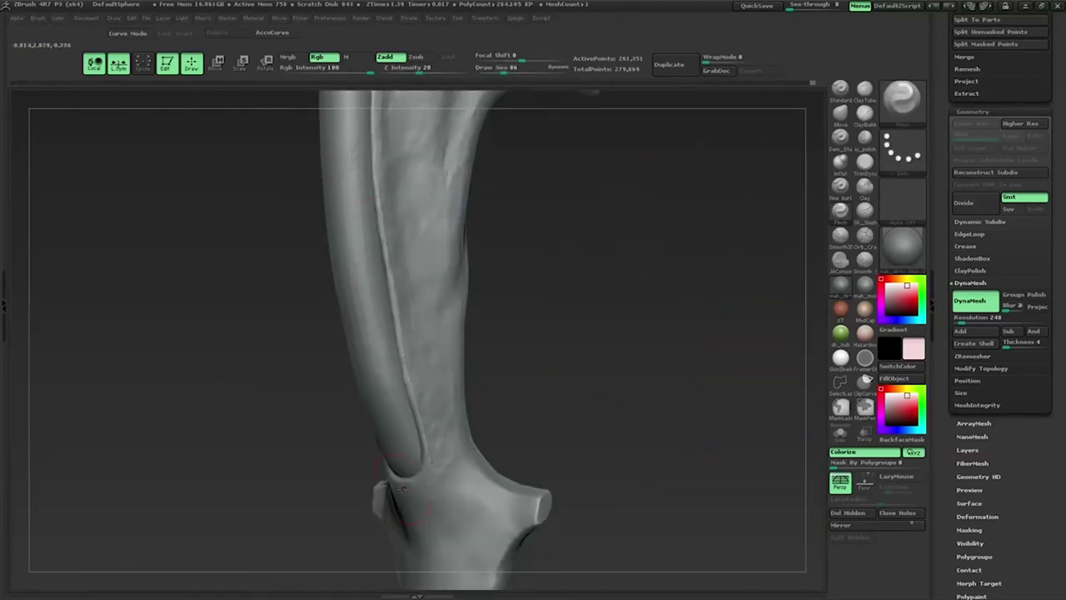
pyautogui.moveTo(600, 275); pyautogui.dragTo(543, 381)
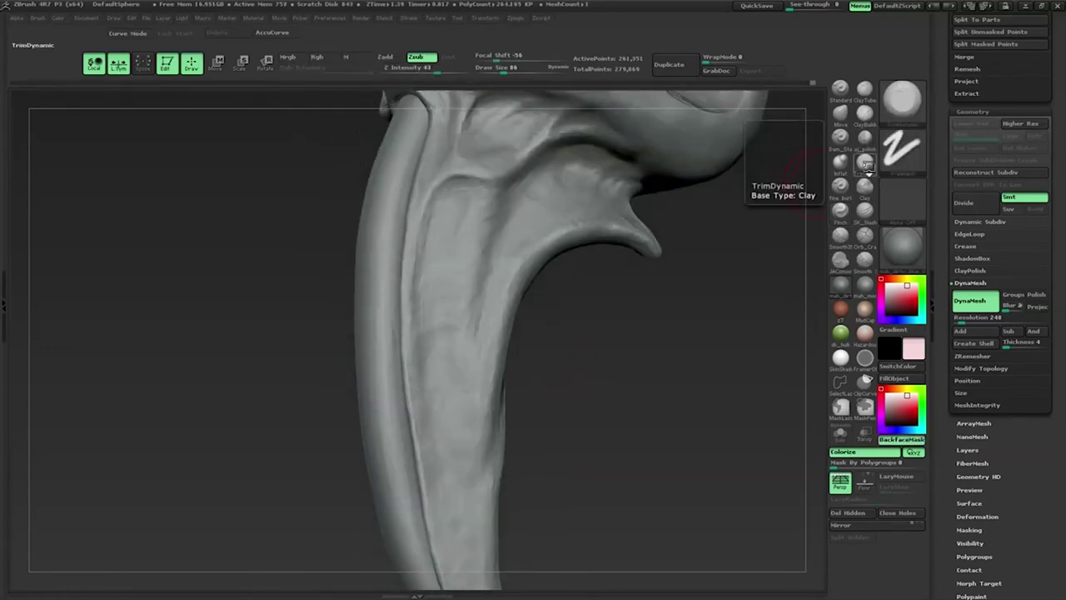
# Step: Trim the beak's front and side planes with the TrimDynamic brush in Zsub mode, working from several angles
pyautogui.click(840, 112)
pyautogui.moveTo(692, 348); pyautogui.dragTo(747, 421)
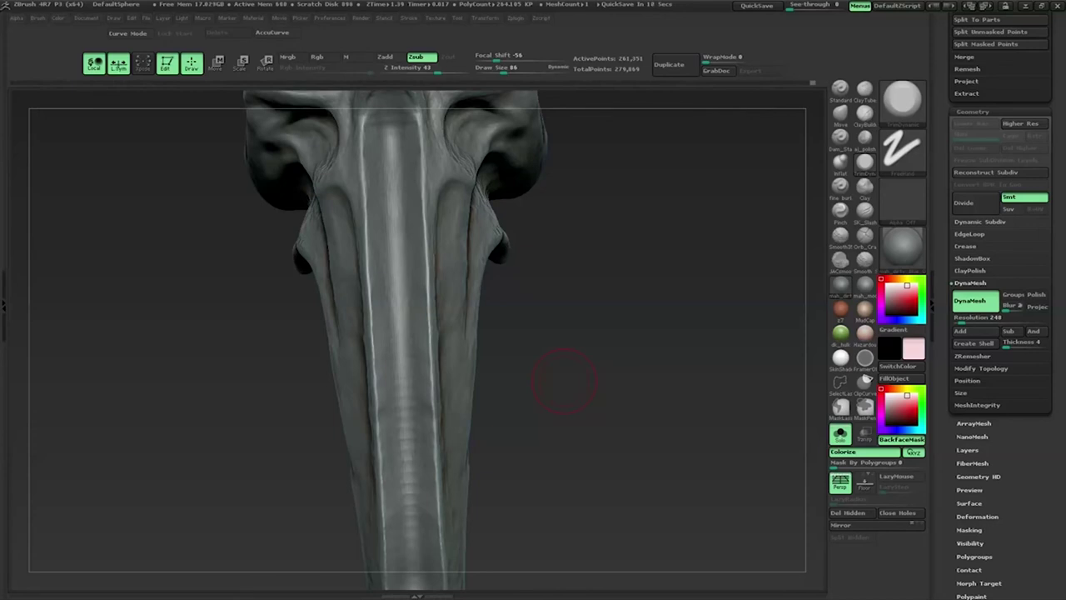
pyautogui.keyDown('alt'); pyautogui.moveTo(564, 381); pyautogui.dragTo(800, 321); pyautogui.keyUp('alt')
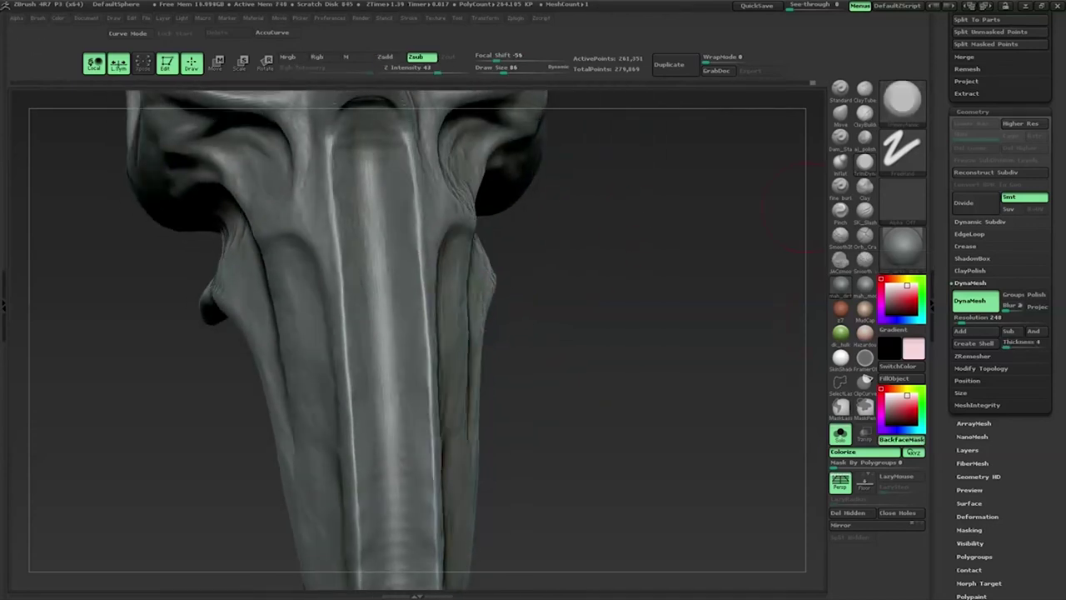
pyautogui.moveTo(410, 200)
pyautogui.keyDown('alt'); pyautogui.mouseDown()
pyautogui.moveTo(409, 307)
pyautogui.moveTo(403, 237)
pyautogui.mouseUp(); pyautogui.keyUp('alt')
pyautogui.moveTo(404, 333); pyautogui.dragTo(405, 309)
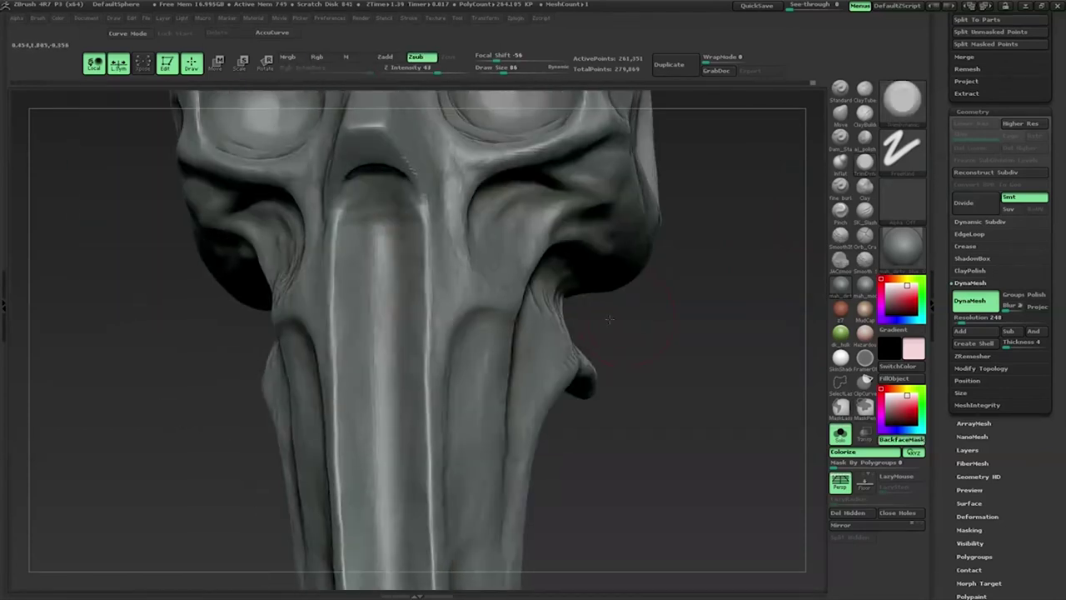
pyautogui.moveTo(413, 460); pyautogui.dragTo(435, 274)
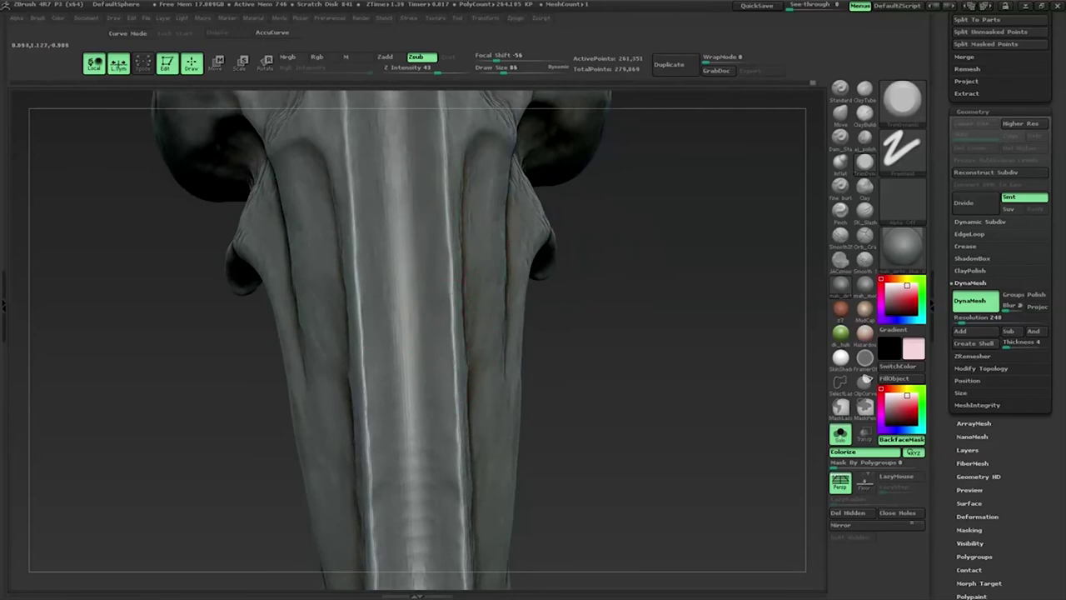
pyautogui.moveTo(445, 430); pyautogui.dragTo(424, 257)
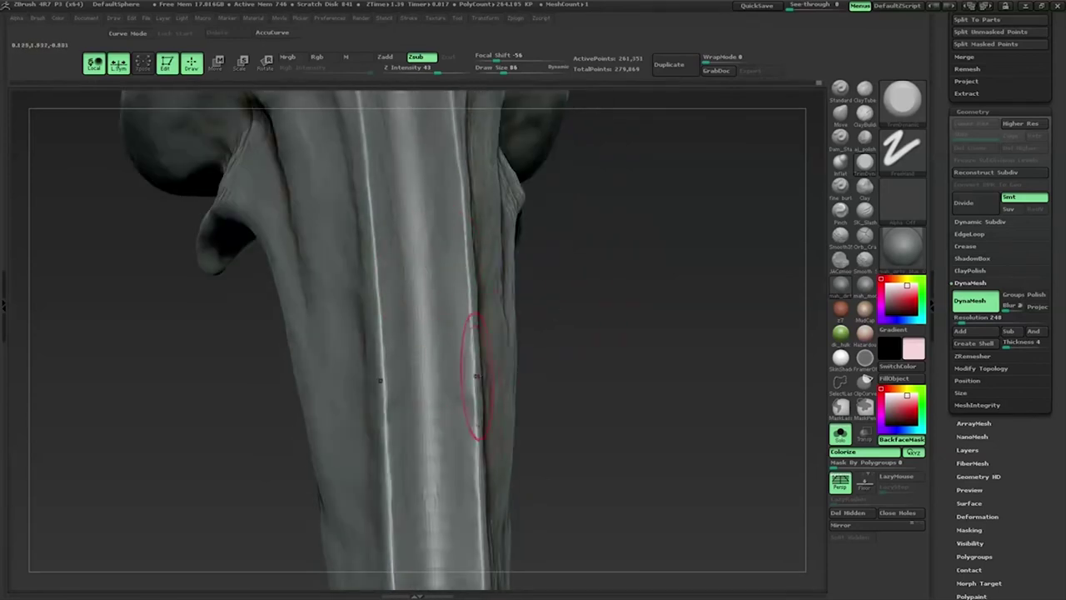
pyautogui.moveTo(440, 341); pyautogui.dragTo(594, 303)
pyautogui.moveTo(452, 535)
pyautogui.mouseDown()
pyautogui.moveTo(428, 369)
pyautogui.moveTo(493, 416)
pyautogui.moveTo(435, 426)
pyautogui.mouseUp()
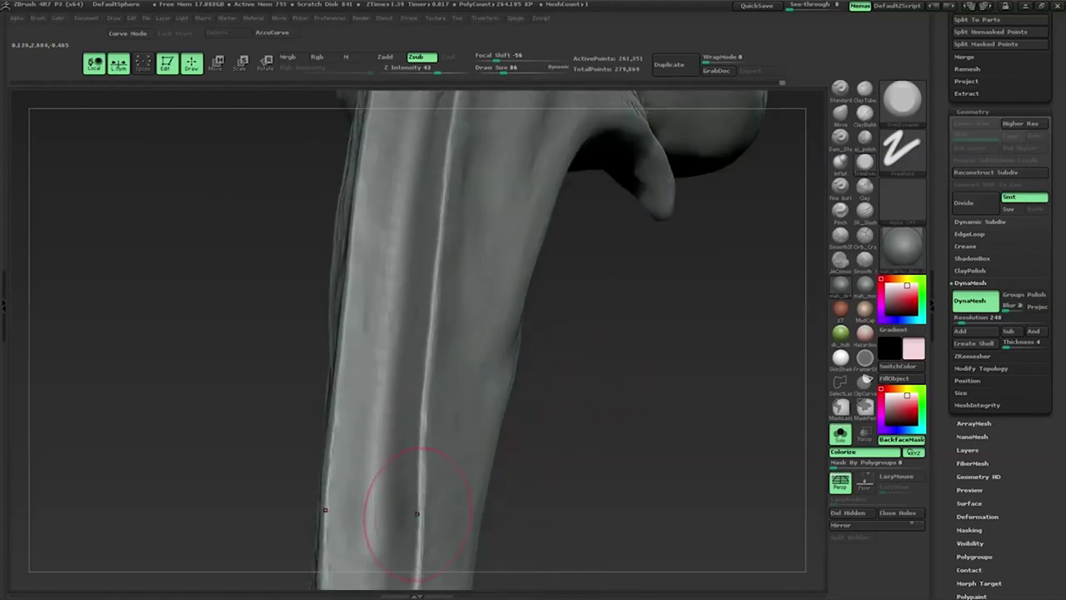
pyautogui.moveTo(433, 369)
pyautogui.mouseDown()
pyautogui.moveTo(475, 428)
pyautogui.moveTo(521, 333)
pyautogui.moveTo(466, 374)
pyautogui.moveTo(416, 380)
pyautogui.moveTo(433, 392)
pyautogui.moveTo(524, 328)
pyautogui.mouseUp()
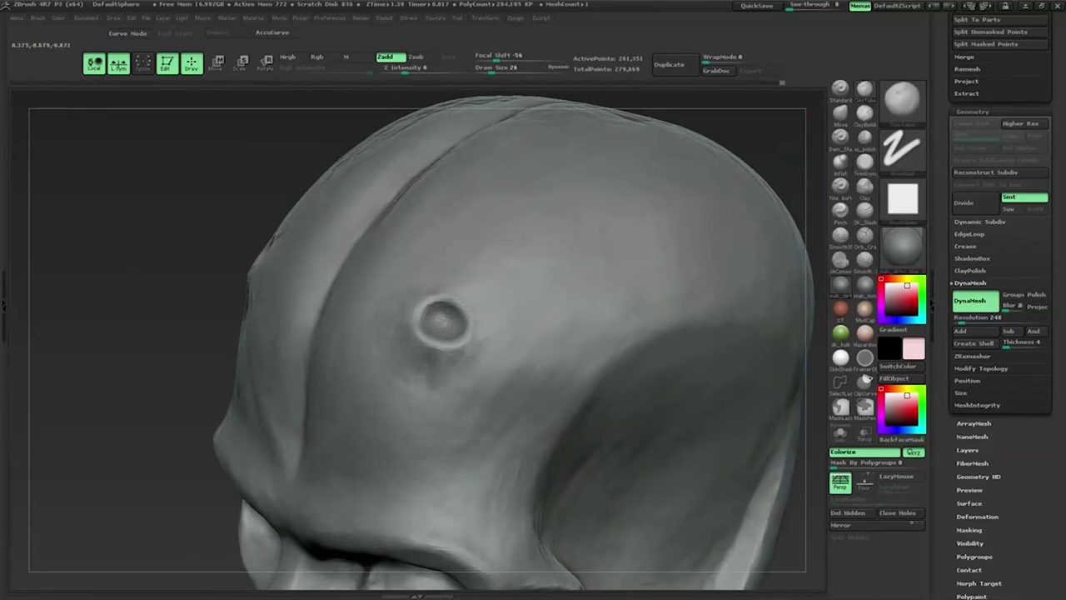
# Step: Close in on the round hole atop the cranium and sculpt around its rim
pyautogui.moveTo(191, 323)
pyautogui.mouseDown()
pyautogui.moveTo(238, 298)
pyautogui.moveTo(590, 283)
pyautogui.moveTo(583, 300)
pyautogui.mouseUp()
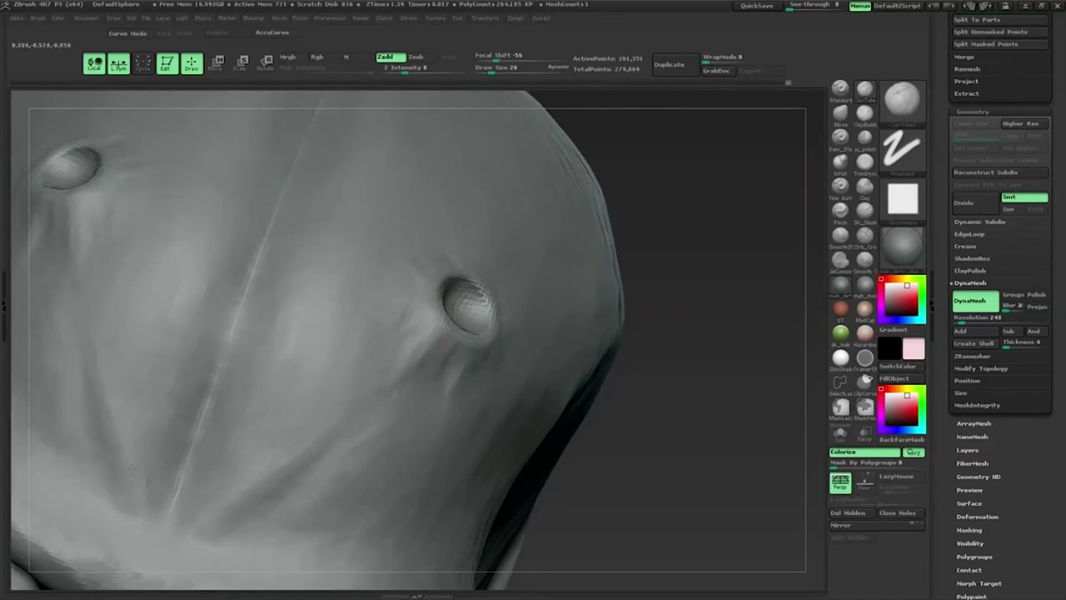
pyautogui.moveTo(666, 375); pyautogui.dragTo(459, 381)
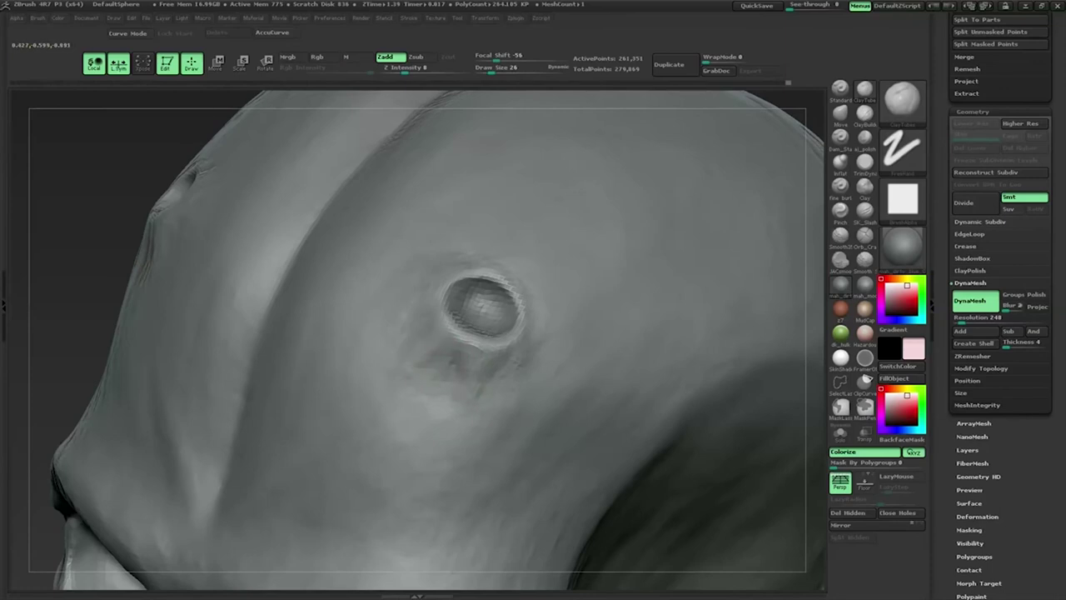
pyautogui.moveTo(250, 328); pyautogui.dragTo(445, 357)
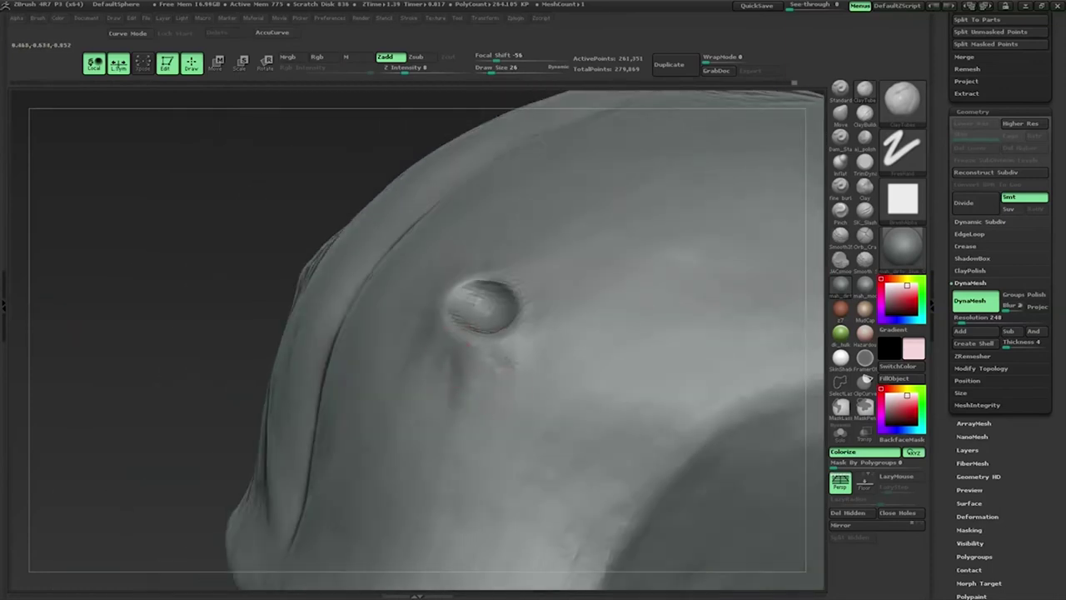
pyautogui.moveTo(171, 336); pyautogui.dragTo(202, 391)
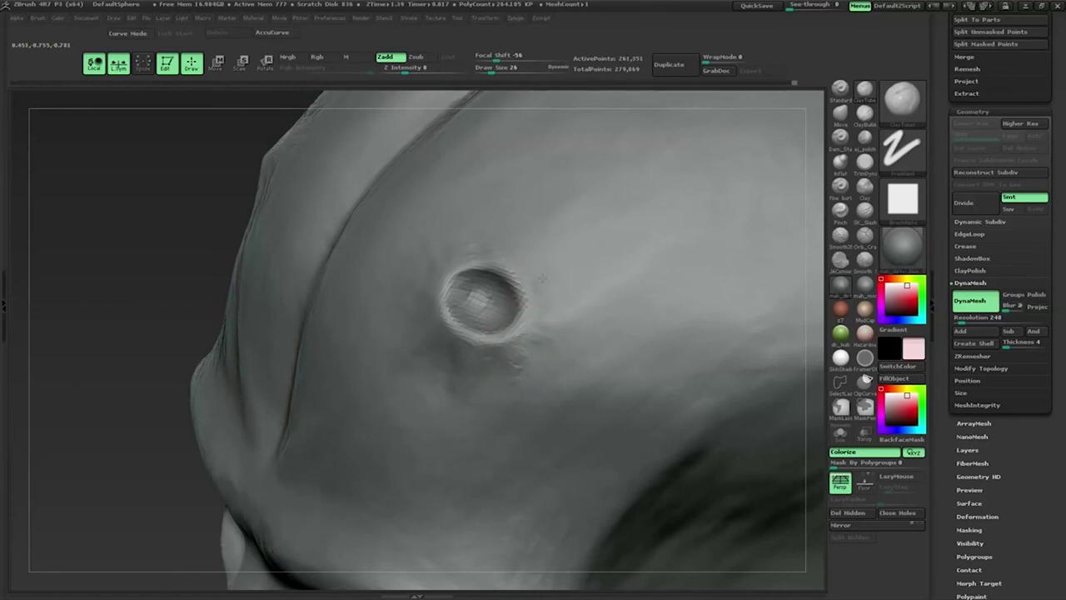
pyautogui.moveTo(100, 333); pyautogui.dragTo(150, 349)
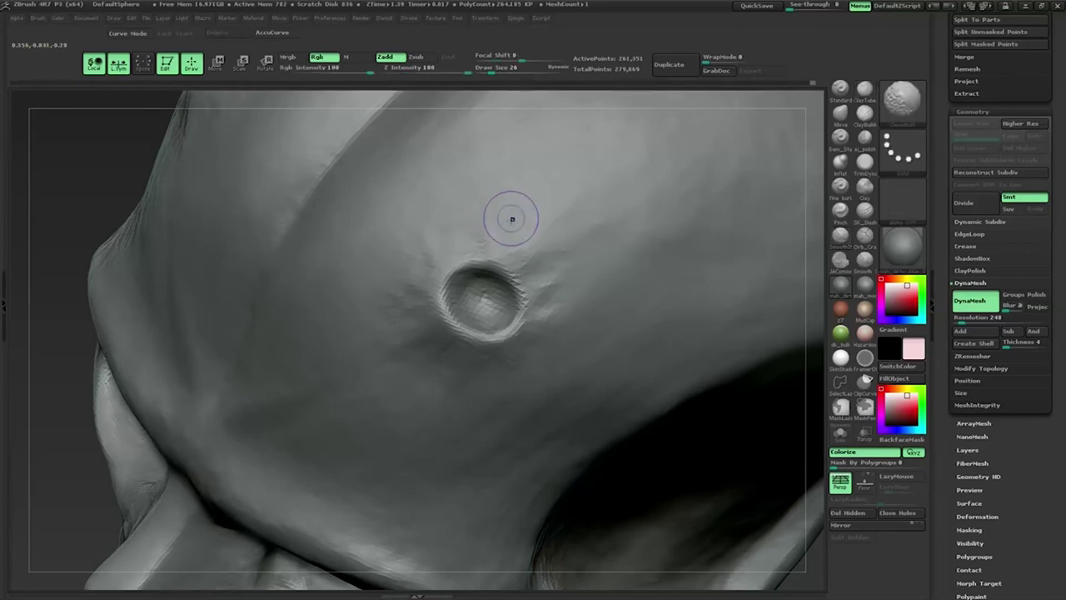
pyautogui.moveTo(407, 283); pyautogui.dragTo(191, 328)
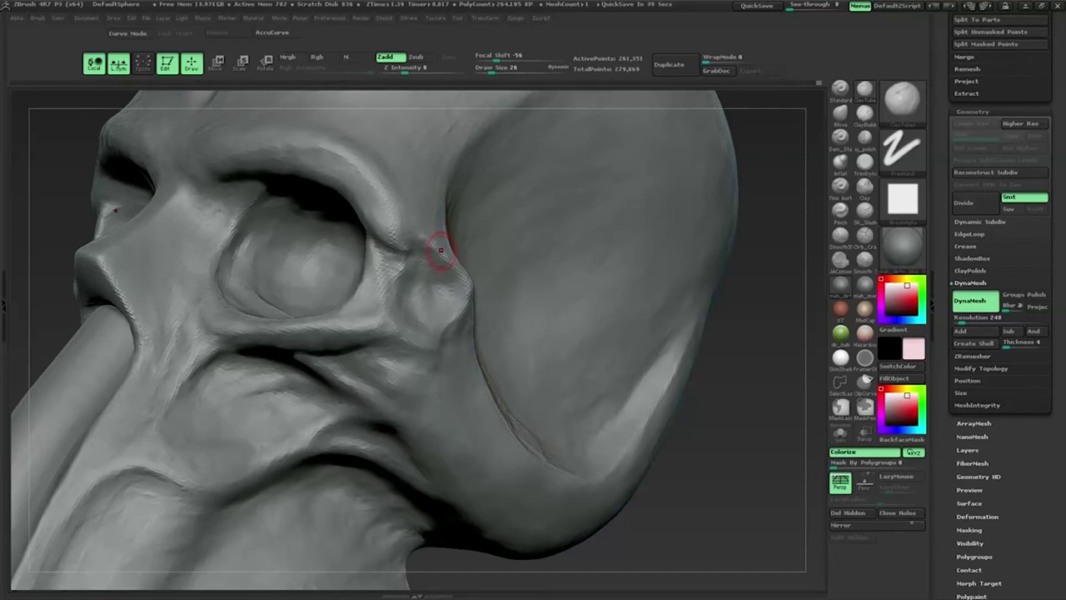
# Step: Zoom onto the eye socket and brow, turning to see the crease behind the socket
pyautogui.keyDown('ctrl'); pyautogui.moveTo(441, 250); pyautogui.dragTo(426, 267, button='right'); pyautogui.keyUp('ctrl')
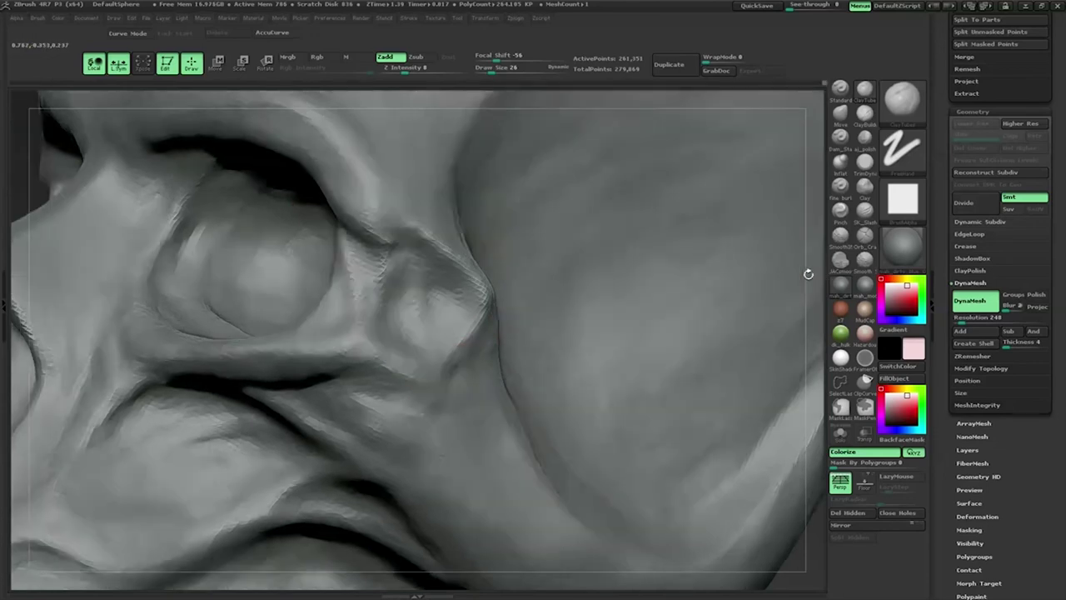
pyautogui.moveTo(806, 273); pyautogui.dragTo(516, 317)
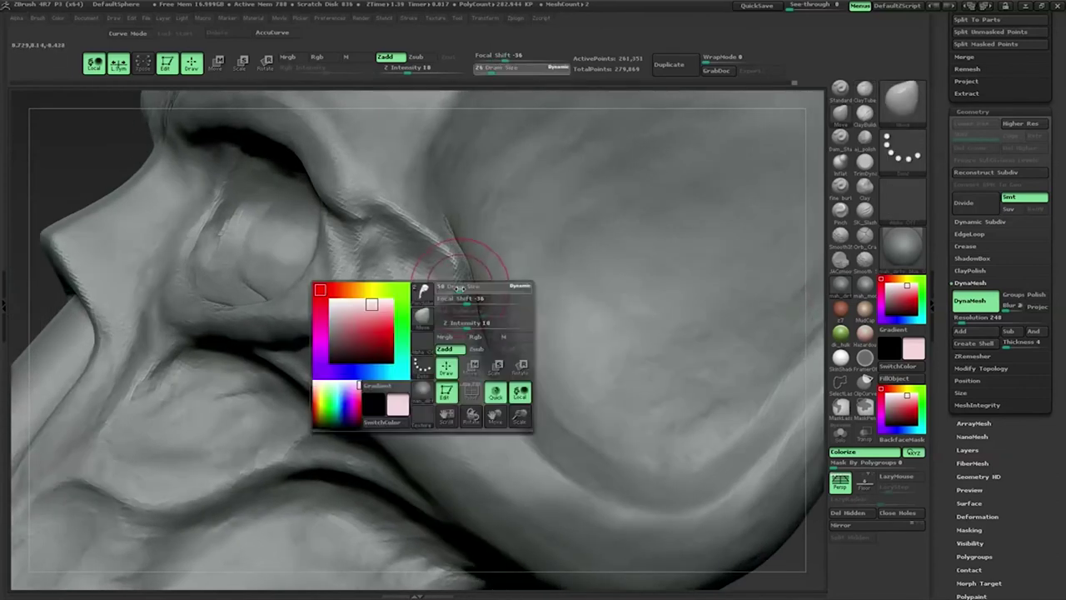
# Step: Carve and deepen the crease behind the eye socket, extending it down toward the cheek
pyautogui.moveTo(438, 314)
pyautogui.mouseDown()
pyautogui.moveTo(453, 266)
pyautogui.moveTo(397, 239)
pyautogui.moveTo(453, 250)
pyautogui.moveTo(433, 234)
pyautogui.mouseUp()
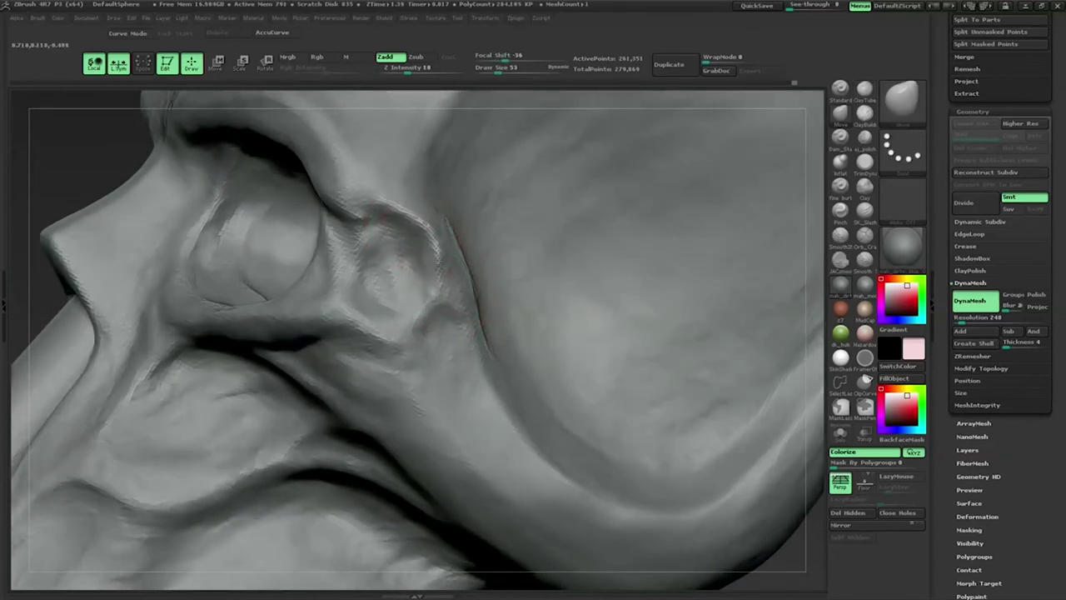
pyautogui.moveTo(423, 274)
pyautogui.mouseDown()
pyautogui.moveTo(451, 262)
pyautogui.moveTo(428, 238)
pyautogui.mouseUp()
pyautogui.moveTo(404, 200)
pyautogui.mouseDown()
pyautogui.moveTo(451, 289)
pyautogui.moveTo(416, 333)
pyautogui.moveTo(433, 322)
pyautogui.mouseUp()
# Step: Set up a Zsub brush at Z Intensity 15, Focal Shift 0 with LazyMouse, and review the cheek
pyautogui.press('space')
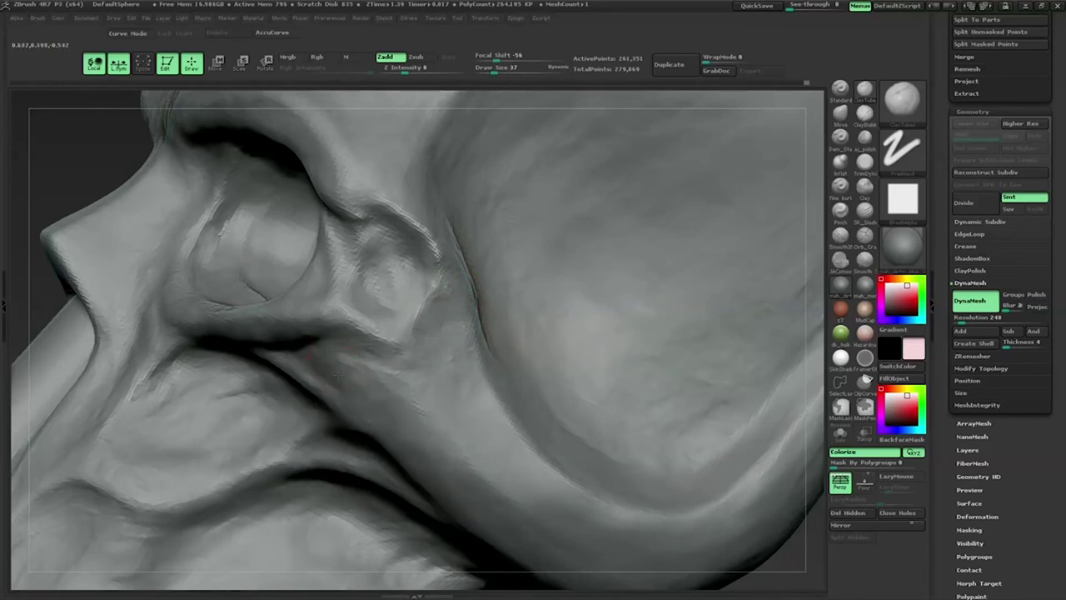
pyautogui.moveTo(809, 381)
pyautogui.mouseDown()
pyautogui.moveTo(608, 315)
pyautogui.moveTo(406, 269)
pyautogui.mouseUp()
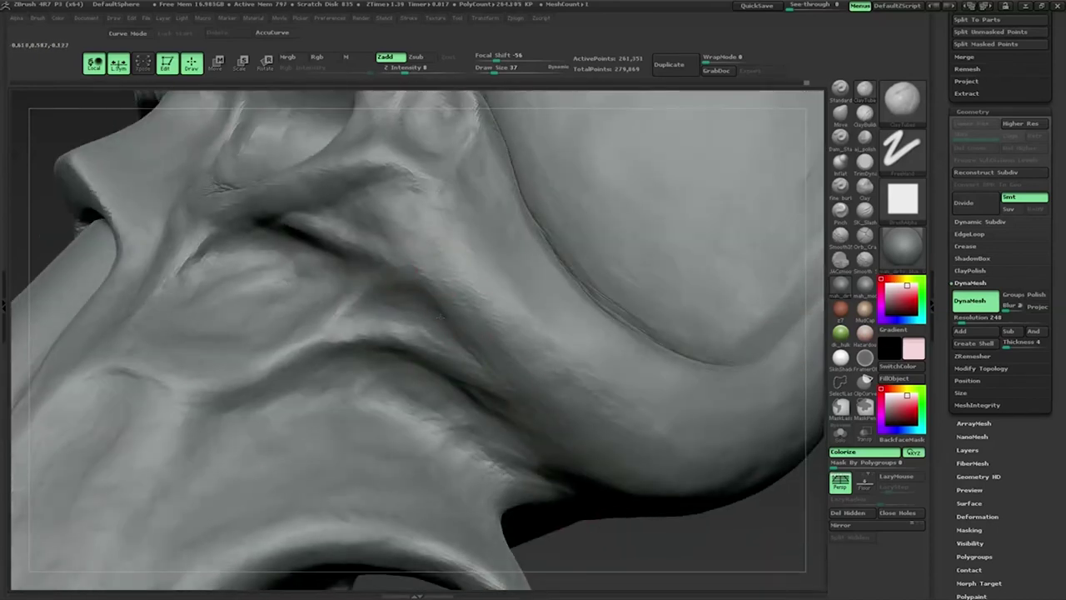
pyautogui.moveTo(808, 391); pyautogui.dragTo(571, 380)
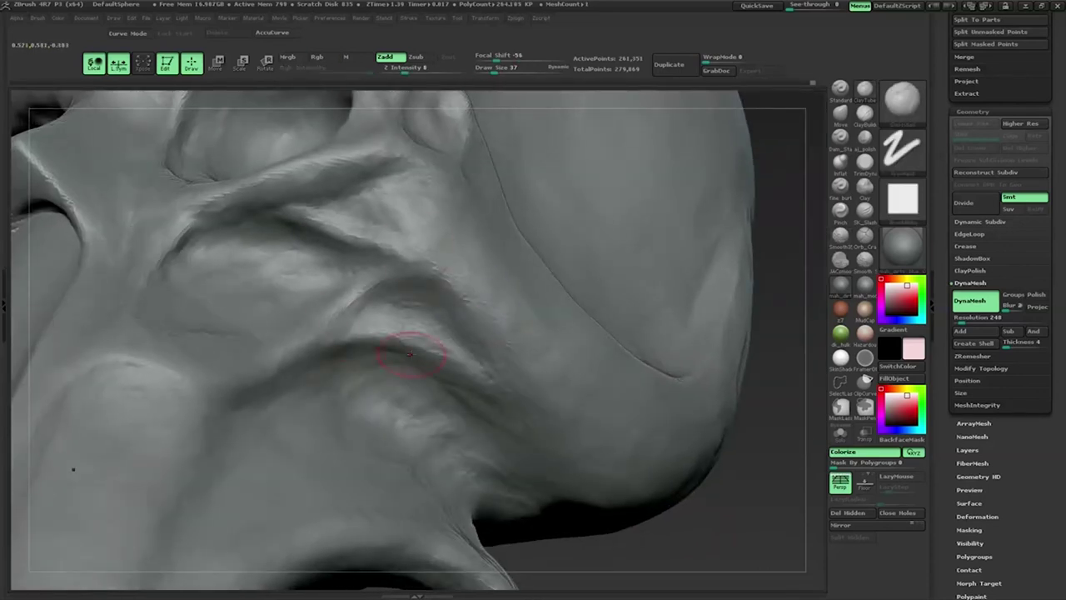
pyautogui.moveTo(774, 350); pyautogui.dragTo(448, 385)
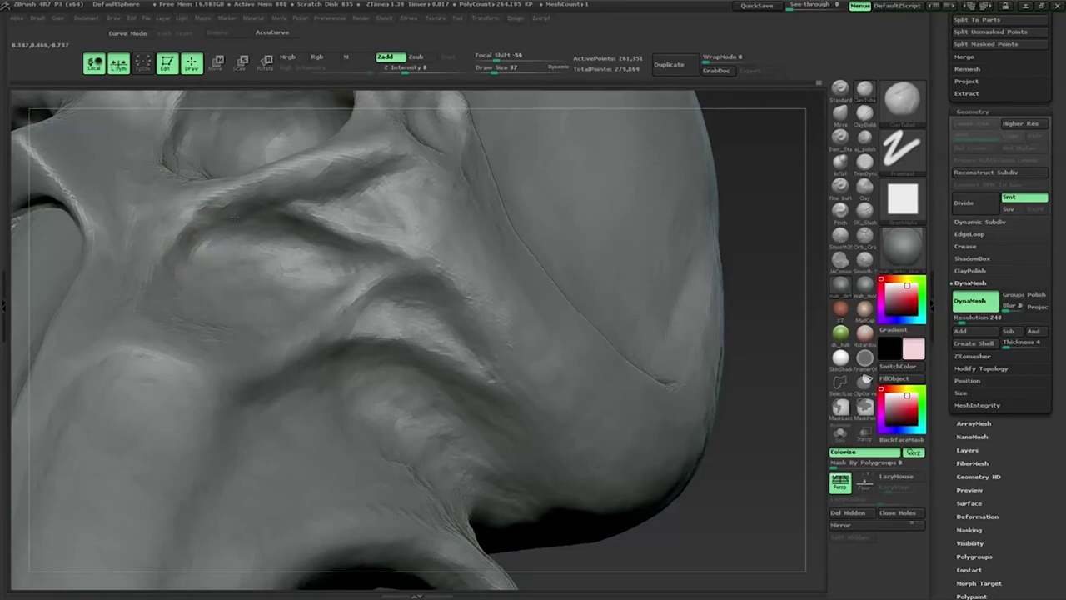
pyautogui.moveTo(750, 349)
pyautogui.mouseDown()
pyautogui.moveTo(769, 291)
pyautogui.moveTo(821, 306)
pyautogui.mouseUp()
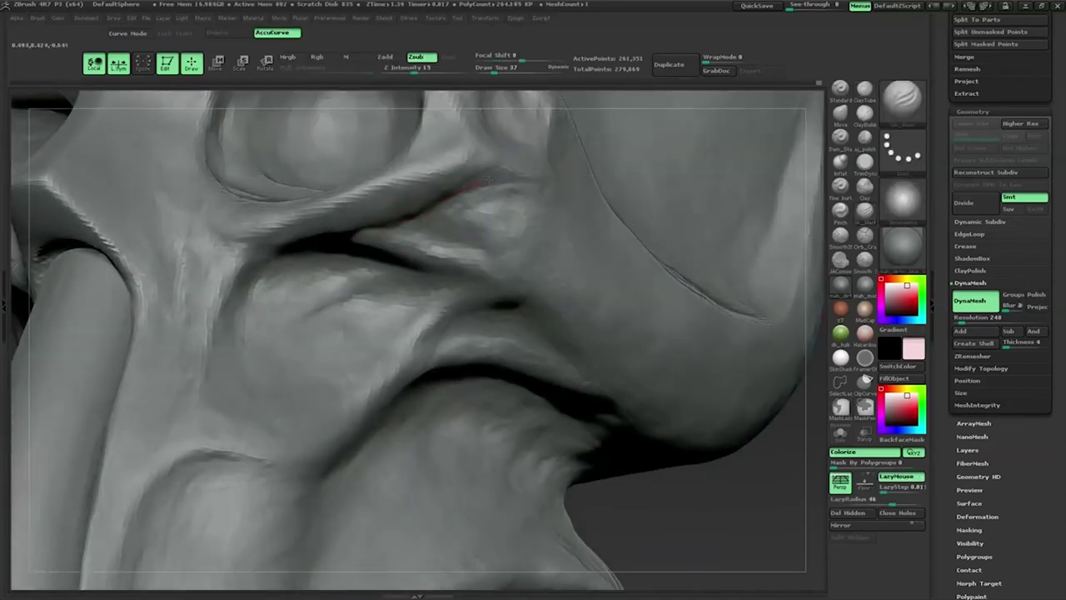
# Step: Deepen the lower-eyelid crease and reduce the Draw Size to 24
pyautogui.moveTo(395, 227); pyautogui.dragTo(488, 248)
pyautogui.moveTo(395, 230); pyautogui.dragTo(460, 245)
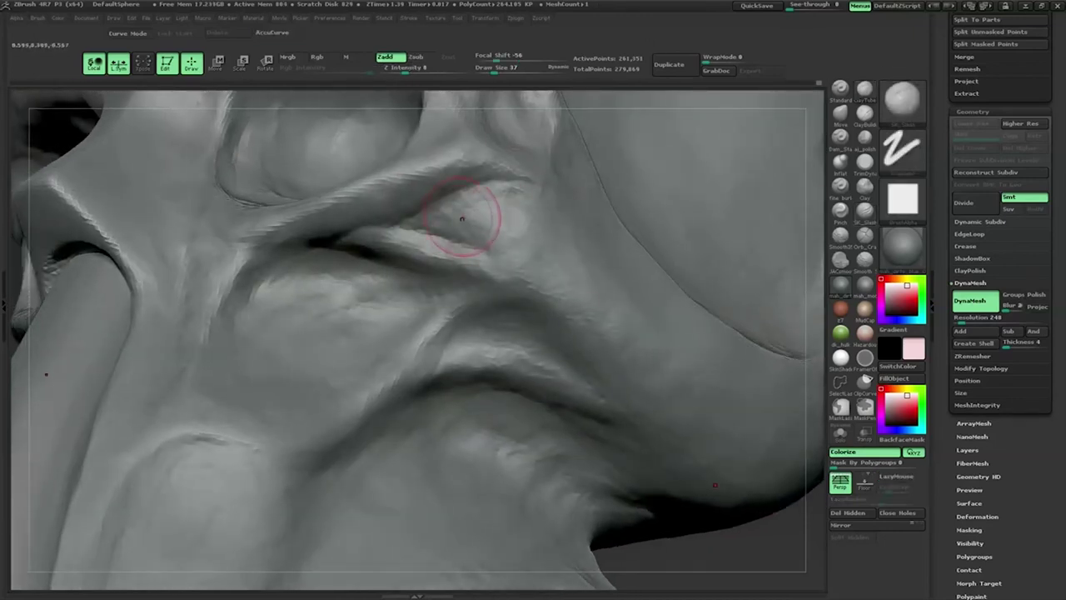
pyautogui.press('space')
pyautogui.moveTo(503, 219); pyautogui.dragTo(479, 219)
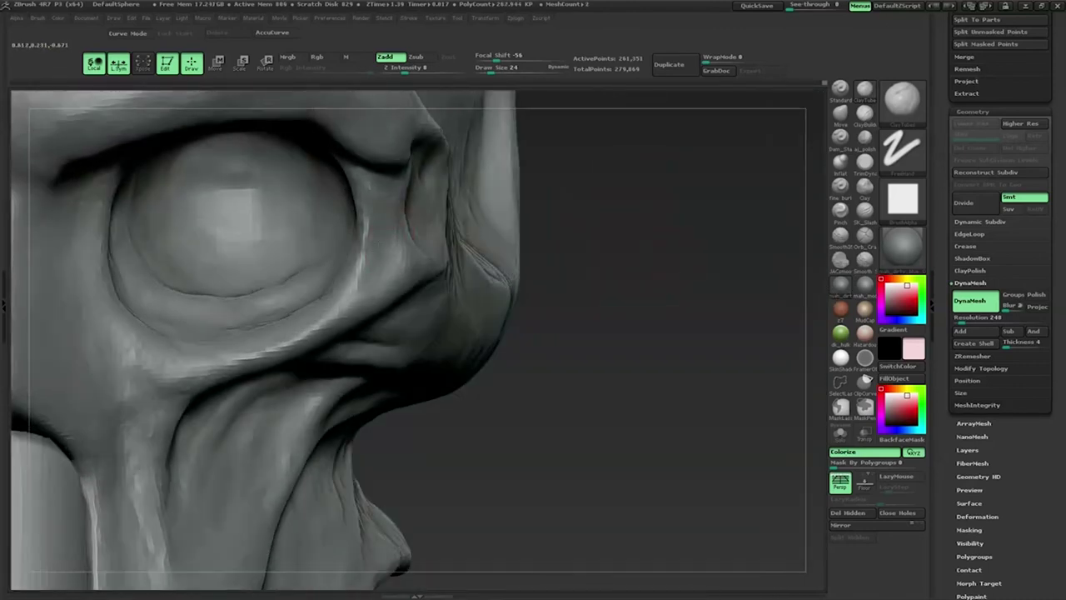
# Step: Smooth the eye-socket edge beside the eye, then zoom in on the socket and cheek
pyautogui.moveTo(393, 260); pyautogui.dragTo(380, 238)
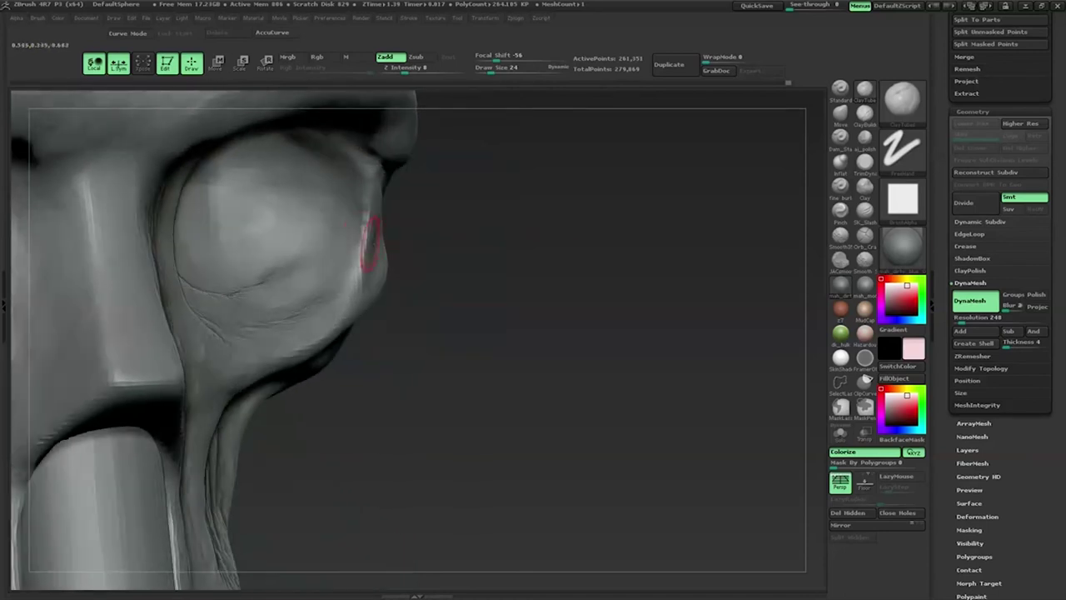
pyautogui.moveTo(369, 241); pyautogui.dragTo(362, 211)
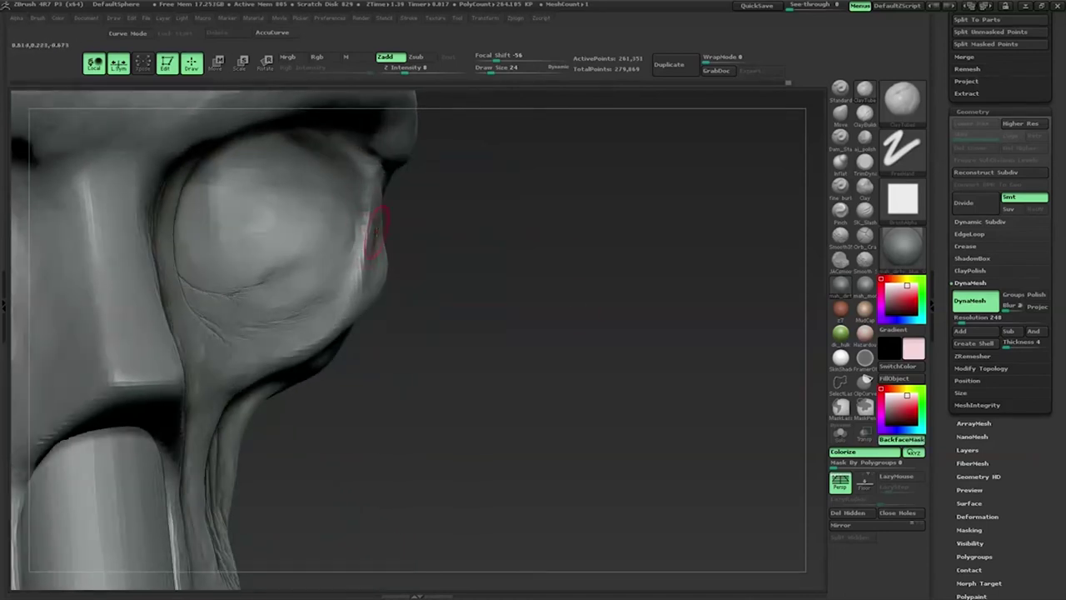
pyautogui.moveTo(450, 259); pyautogui.dragTo(352, 273)
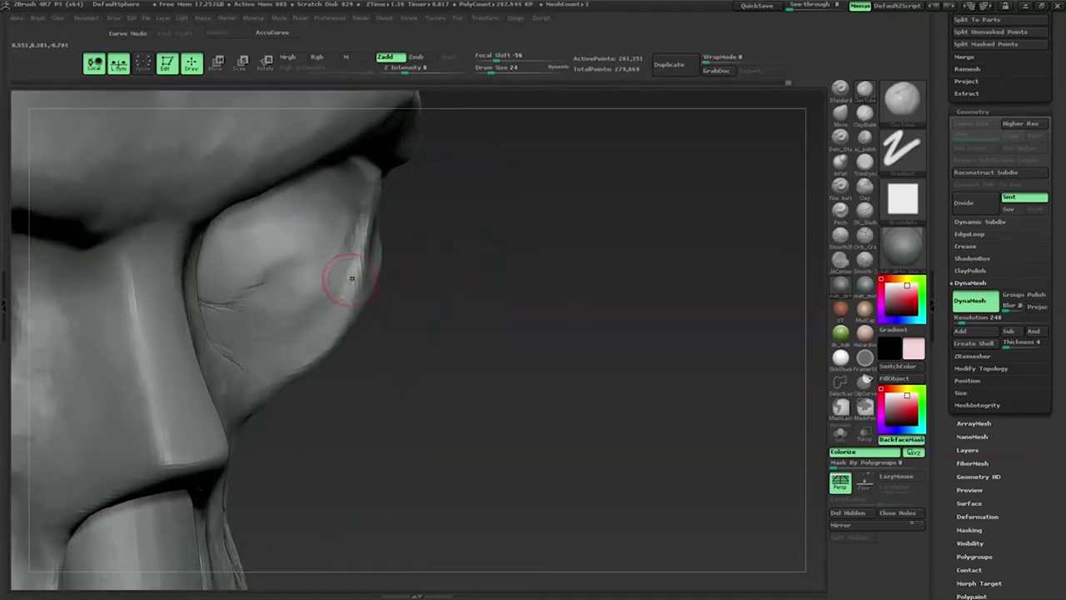
pyautogui.moveTo(428, 288); pyautogui.dragTo(374, 308)
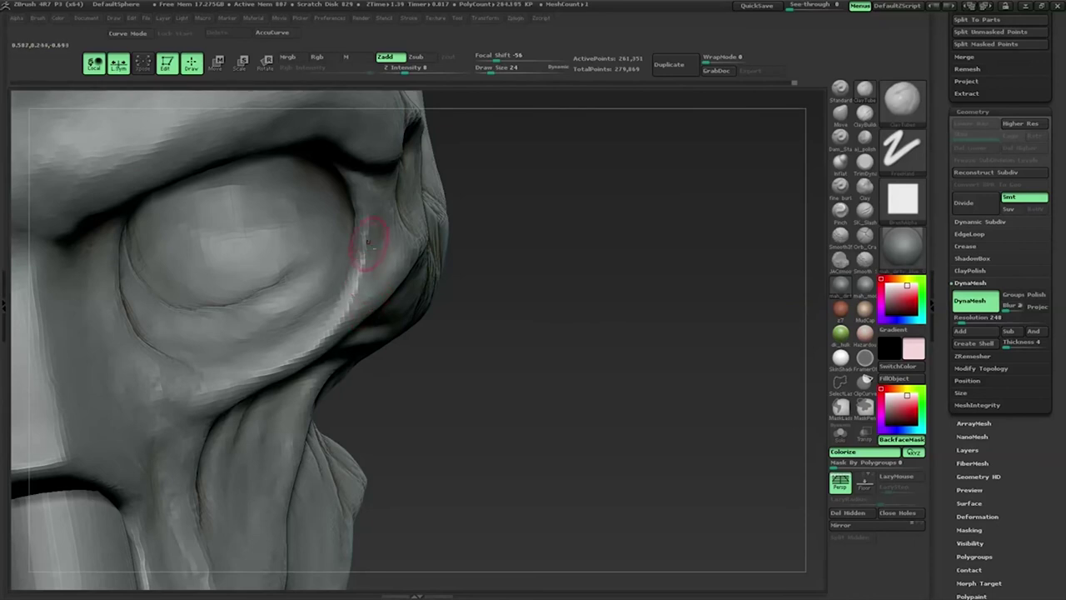
pyautogui.moveTo(538, 245); pyautogui.dragTo(372, 273)
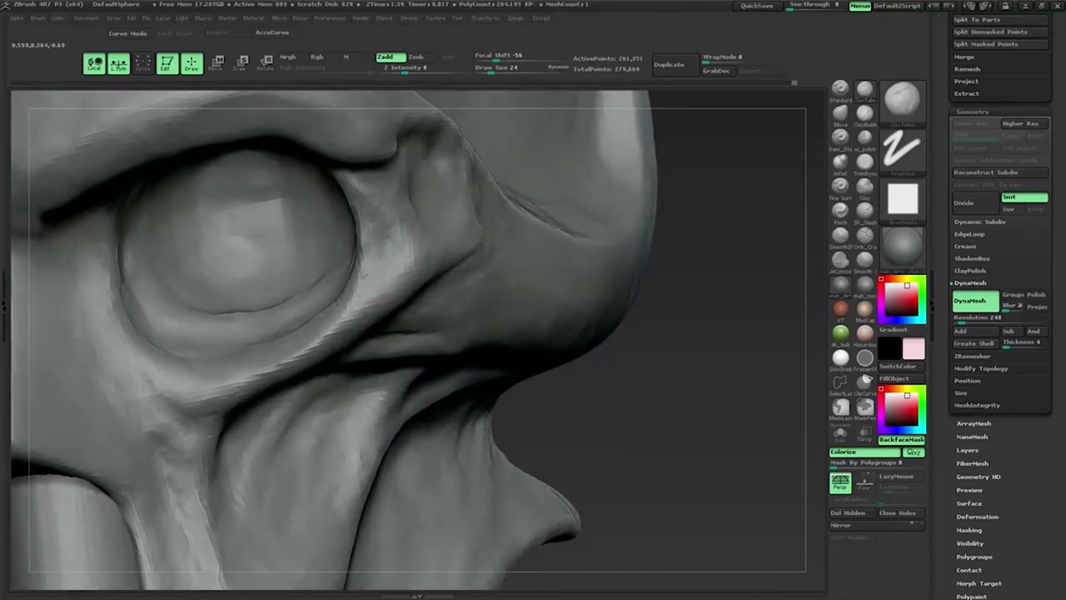
pyautogui.moveTo(718, 247); pyautogui.dragTo(613, 242)
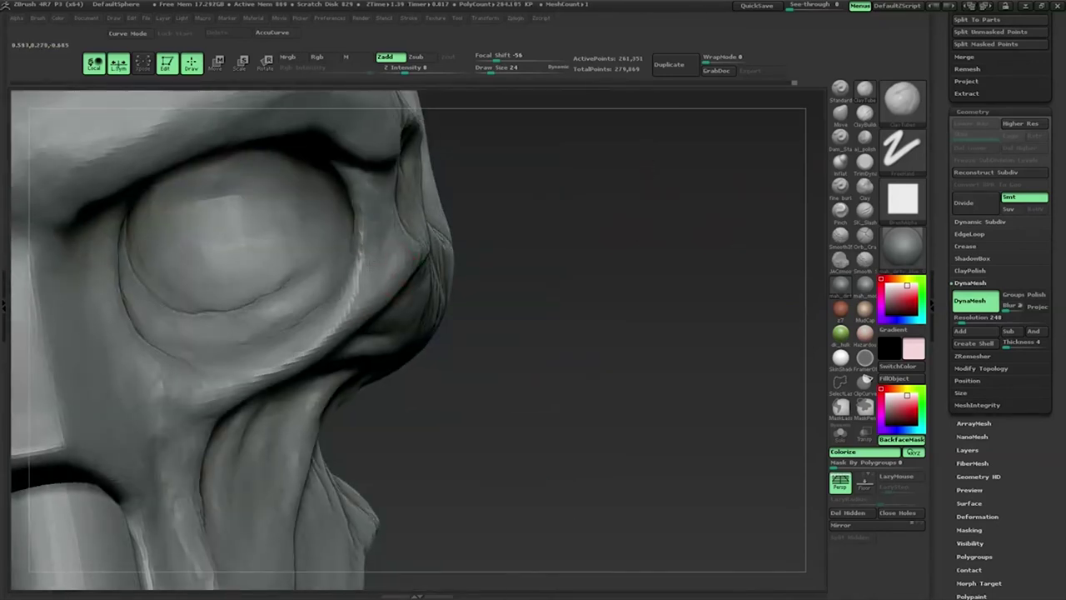
pyautogui.moveTo(466, 242)
pyautogui.mouseDown()
pyautogui.moveTo(286, 336)
pyautogui.moveTo(254, 304)
pyautogui.mouseUp()
pyautogui.moveTo(672, 327); pyautogui.dragTo(708, 308)
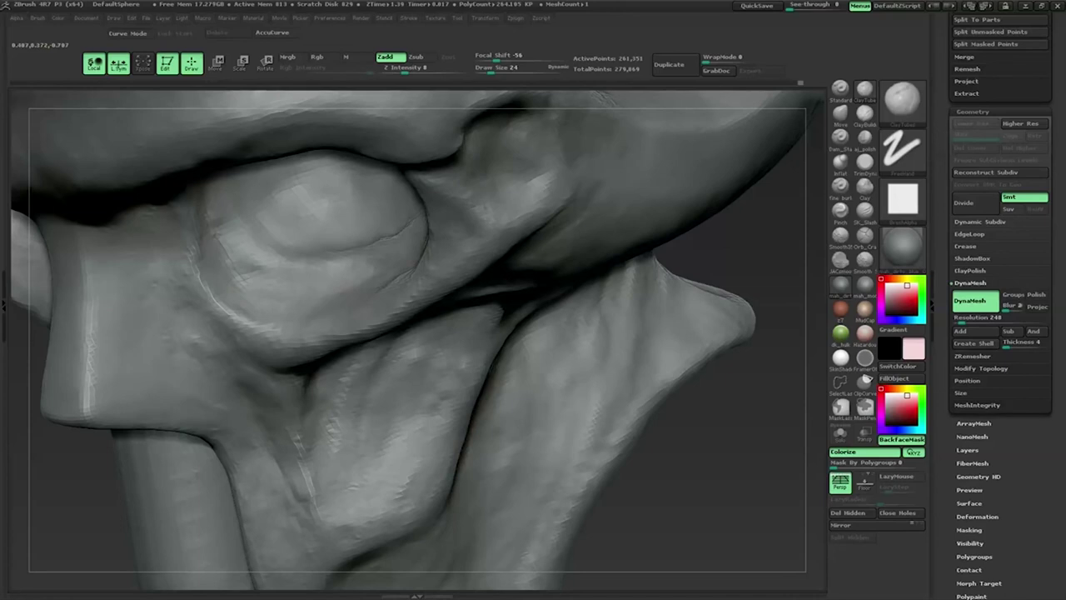
pyautogui.moveTo(708, 308); pyautogui.dragTo(706, 264)
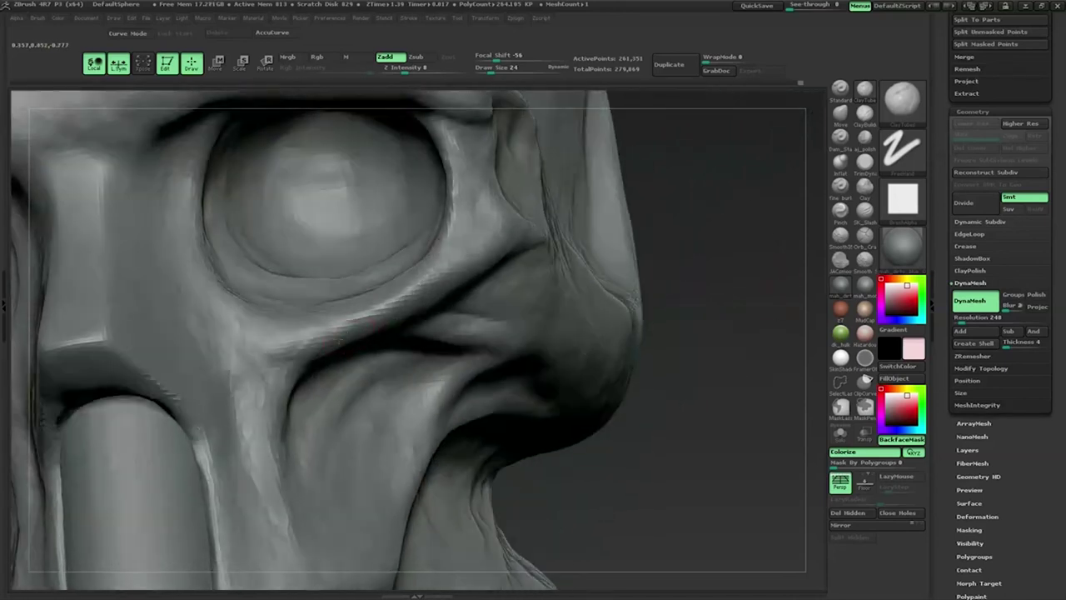
# Step: Carve a groove into the cheek below the eye with the Dam_Standard (BDS) brush
pyautogui.press('b')
pyautogui.press('d')
pyautogui.press('s')
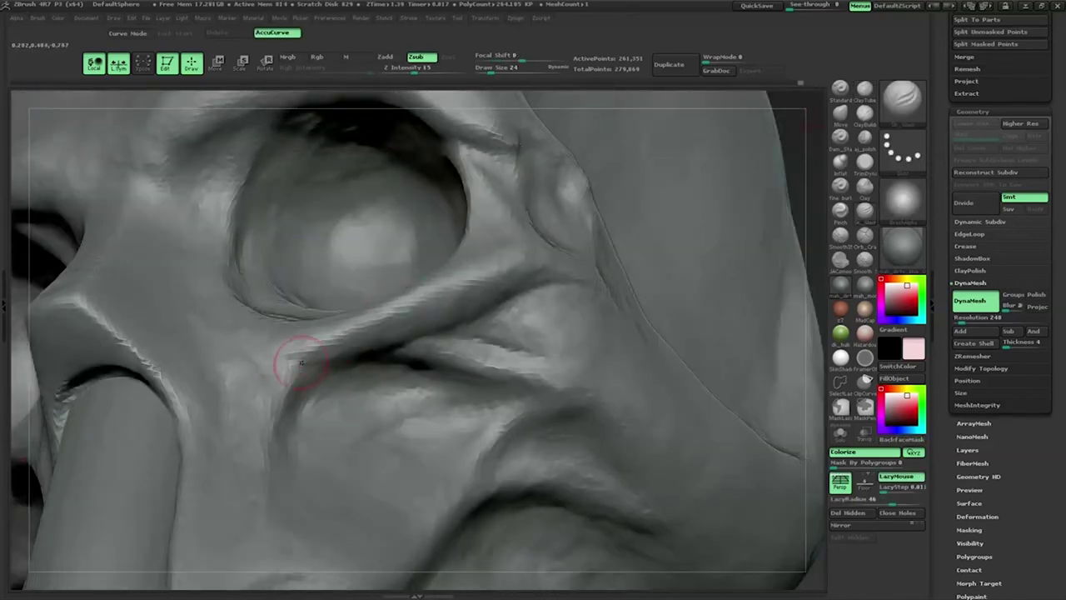
pyautogui.moveTo(284, 359); pyautogui.dragTo(294, 359)
pyautogui.moveTo(812, 163); pyautogui.dragTo(825, 249)
# Step: Build up the cheek surface with the Standard (BST) brush in Zadd mode
pyautogui.press('b')
pyautogui.press('s')
pyautogui.press('t')
pyautogui.moveTo(235, 348)
pyautogui.mouseDown()
pyautogui.moveTo(246, 371)
pyautogui.moveTo(251, 354)
pyautogui.moveTo(291, 391)
pyautogui.moveTo(242, 454)
pyautogui.mouseUp()
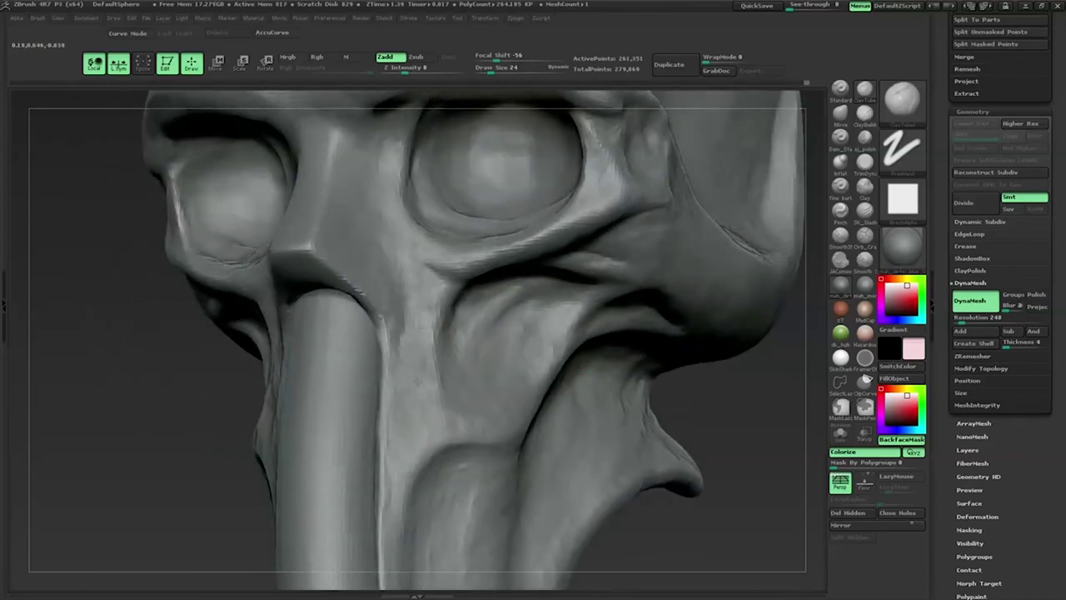
pyautogui.moveTo(233, 442); pyautogui.dragTo(420, 349)
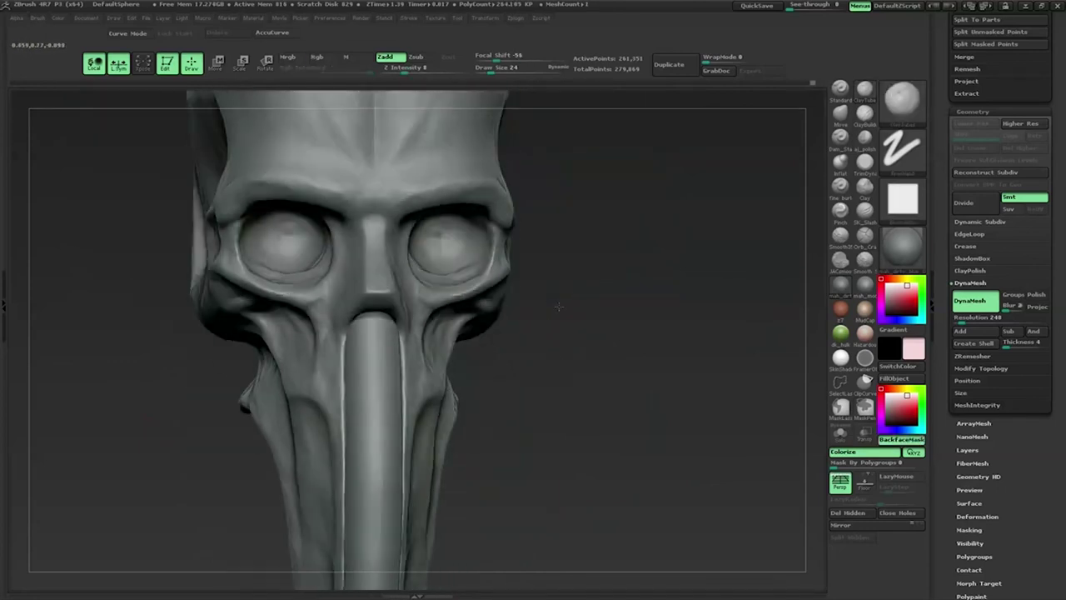
pyautogui.moveTo(552, 323)
pyautogui.mouseDown()
pyautogui.moveTo(634, 281)
pyautogui.moveTo(428, 362)
pyautogui.mouseUp()
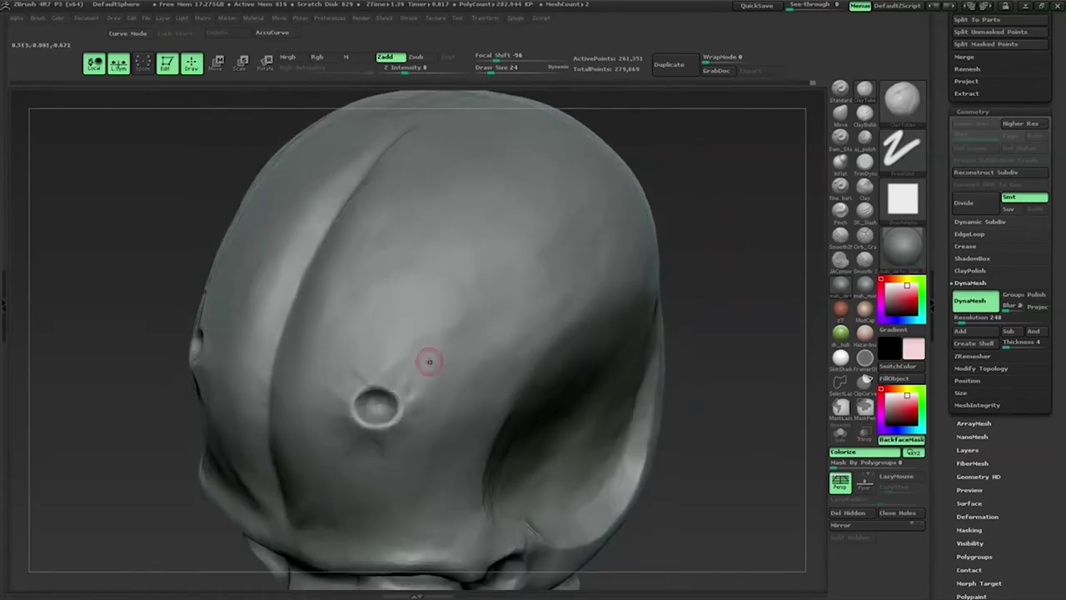
# Step: Press dents into the cranium at Z Intensity 15, smoothing away a faint one and redoing it
pyautogui.click(440, 311)
pyautogui.moveTo(403, 71); pyautogui.dragTo(414, 71)
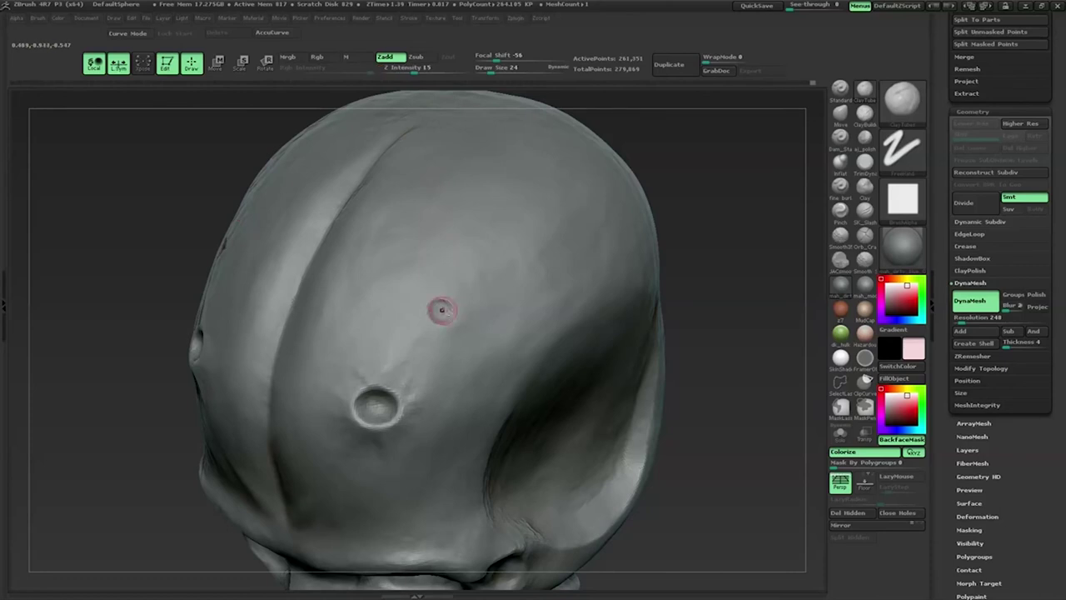
pyautogui.moveTo(683, 266)
pyautogui.mouseDown()
pyautogui.moveTo(649, 237)
pyautogui.moveTo(488, 262)
pyautogui.mouseUp()
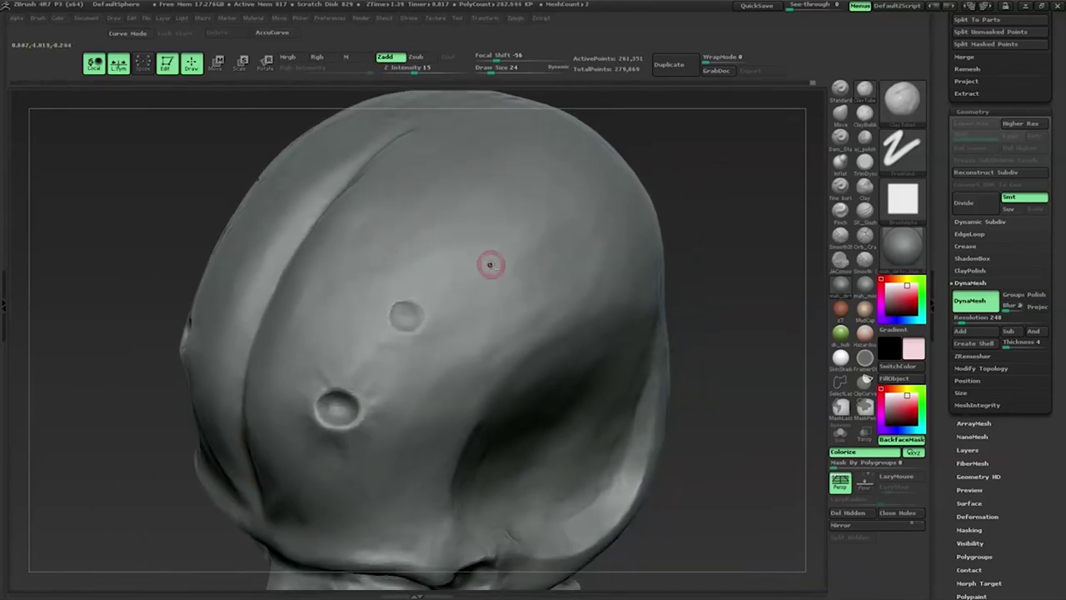
pyautogui.moveTo(639, 193); pyautogui.dragTo(657, 218)
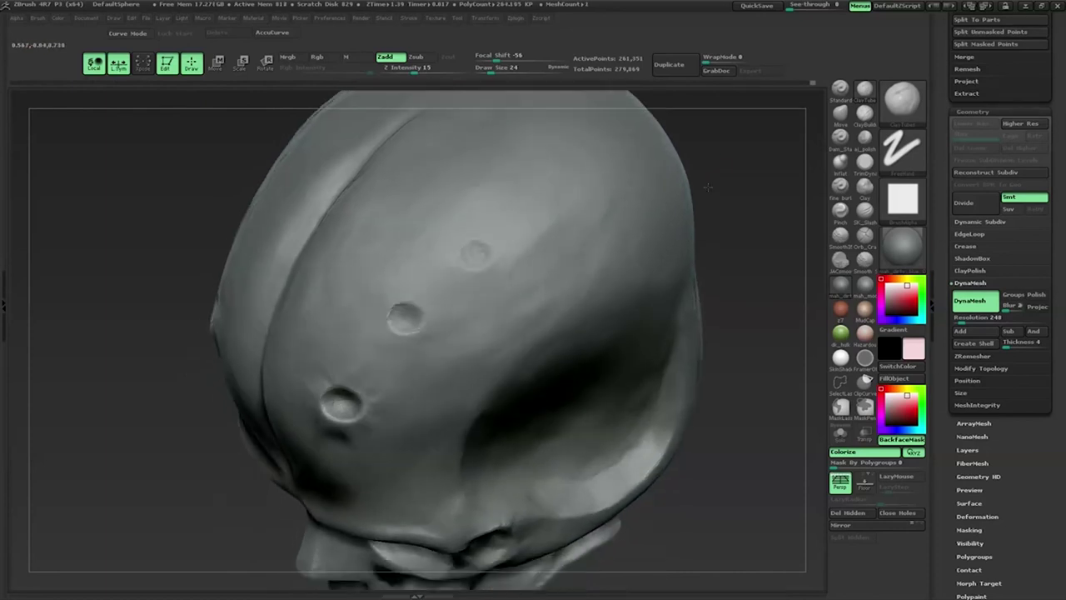
pyautogui.keyDown('shift'); pyautogui.moveTo(528, 245); pyautogui.dragTo(488, 242); pyautogui.keyUp('shift')
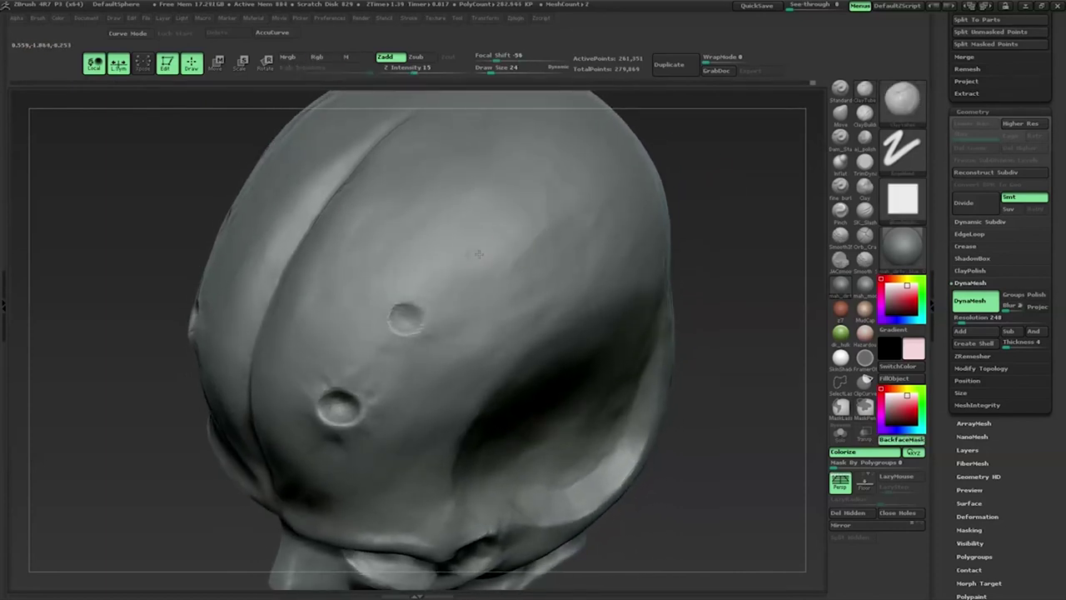
pyautogui.press('space')
pyautogui.click(477, 249)
# Step: Inspect the bumps across the top and back of the head and set Draw Size to 19
pyautogui.moveTo(718, 197)
pyautogui.mouseDown()
pyautogui.moveTo(694, 196)
pyautogui.moveTo(725, 200)
pyautogui.mouseUp()
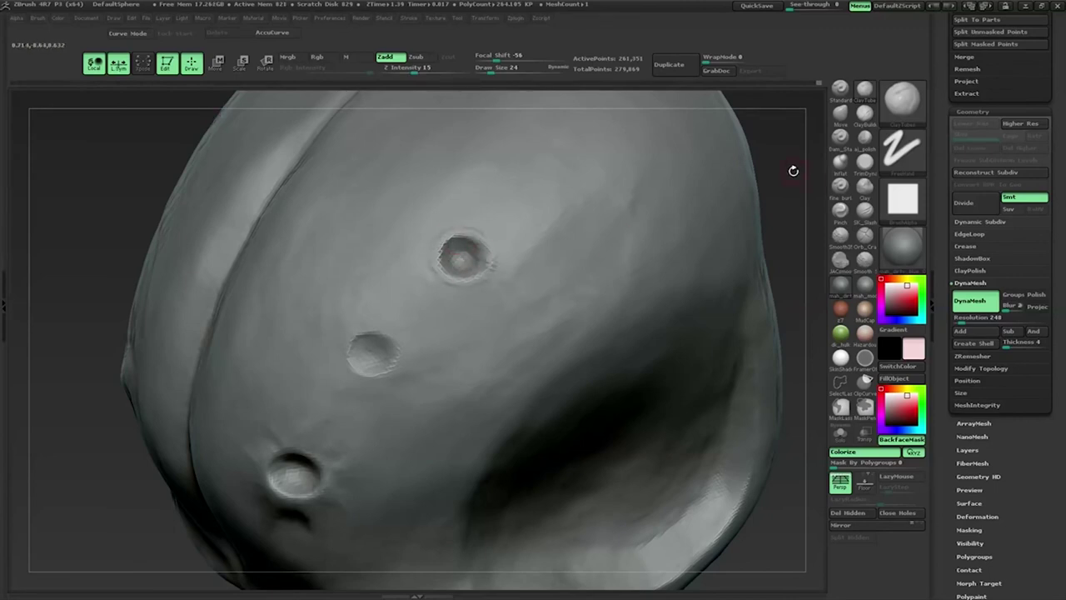
pyautogui.moveTo(814, 172); pyautogui.dragTo(790, 133)
pyautogui.press('space')
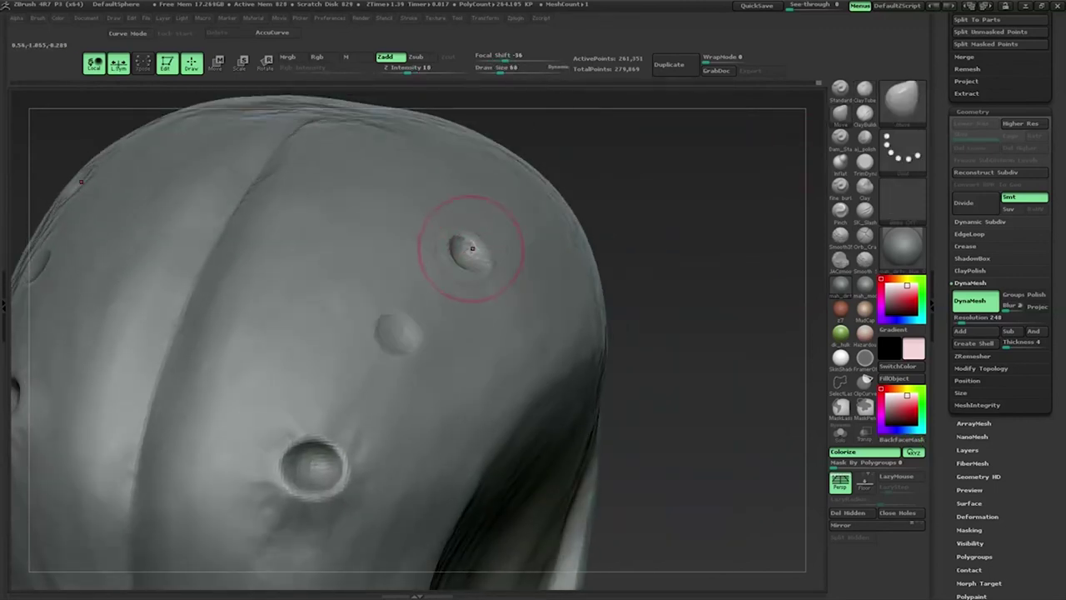
pyautogui.moveTo(626, 204); pyautogui.dragTo(441, 209)
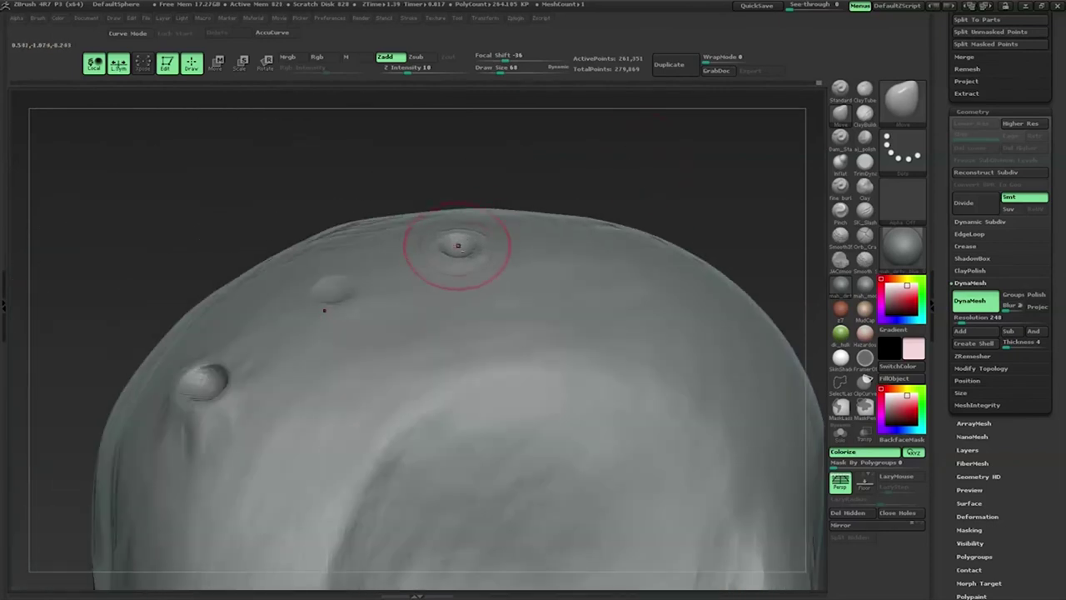
pyautogui.moveTo(559, 172); pyautogui.dragTo(472, 246)
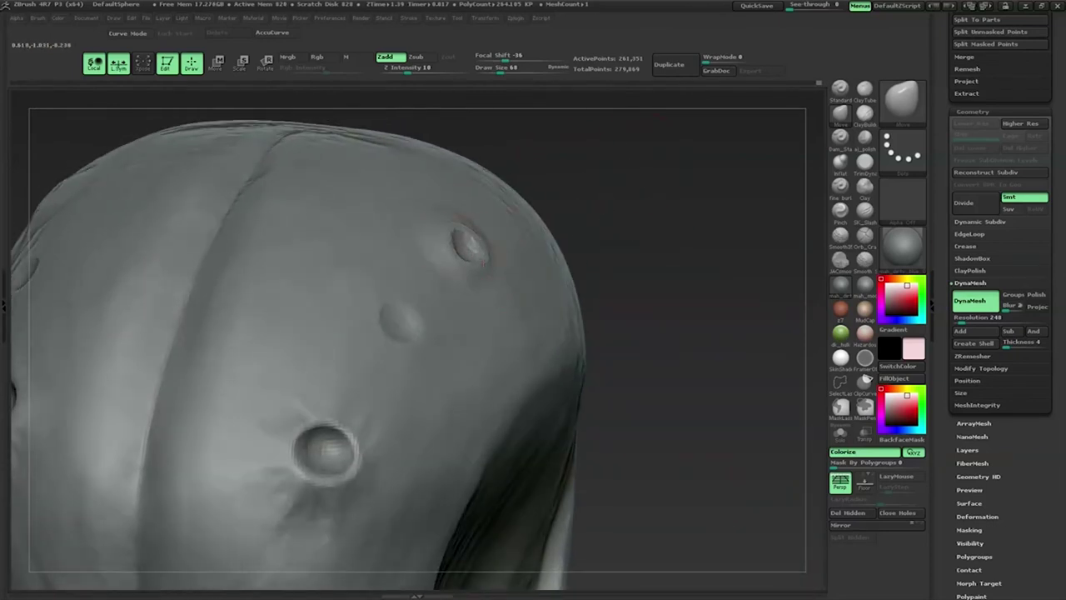
pyautogui.moveTo(611, 242); pyautogui.dragTo(429, 299)
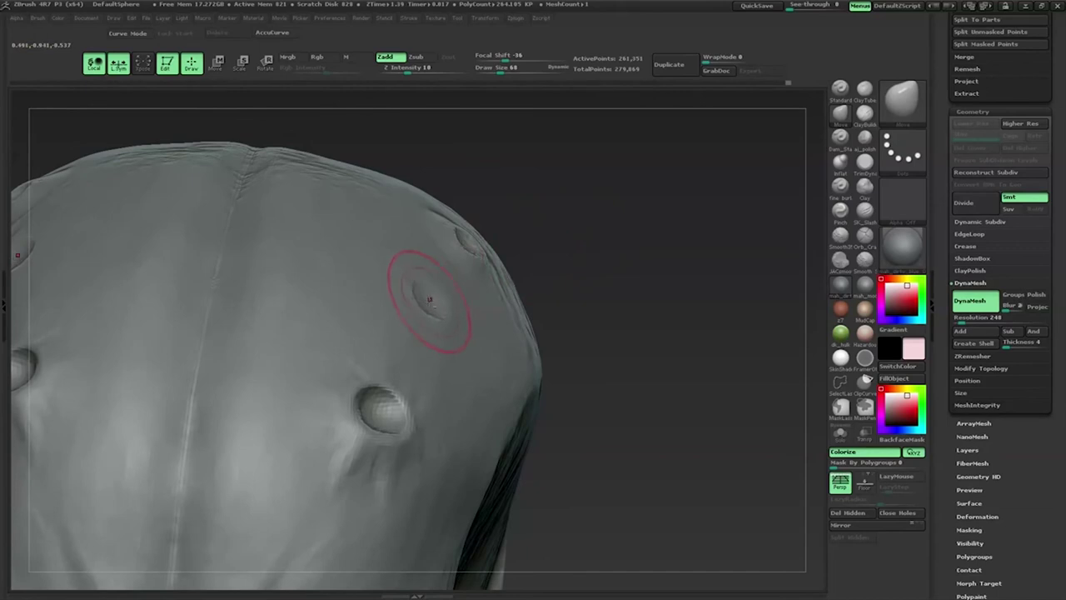
pyautogui.moveTo(575, 216)
pyautogui.mouseDown()
pyautogui.moveTo(464, 283)
pyautogui.moveTo(464, 302)
pyautogui.moveTo(460, 292)
pyautogui.moveTo(428, 302)
pyautogui.mouseUp()
pyautogui.press('space')
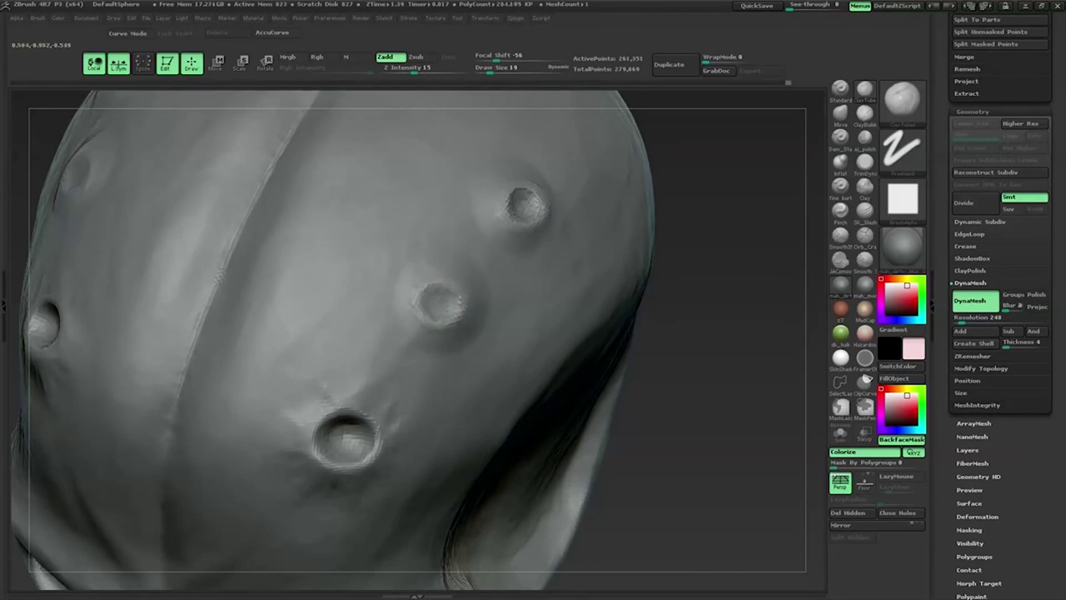
# Step: Adjust brush strength and size while inspecting the three cranium craters from several angles
pyautogui.moveTo(414, 72); pyautogui.dragTo(440, 72)
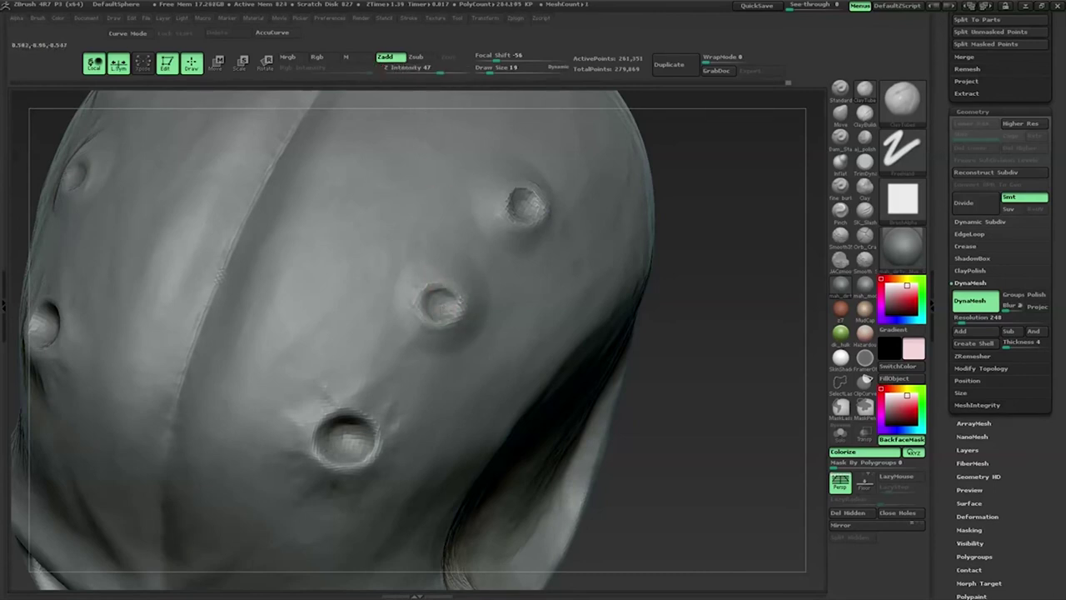
pyautogui.moveTo(439, 280); pyautogui.dragTo(357, 112, button='right')
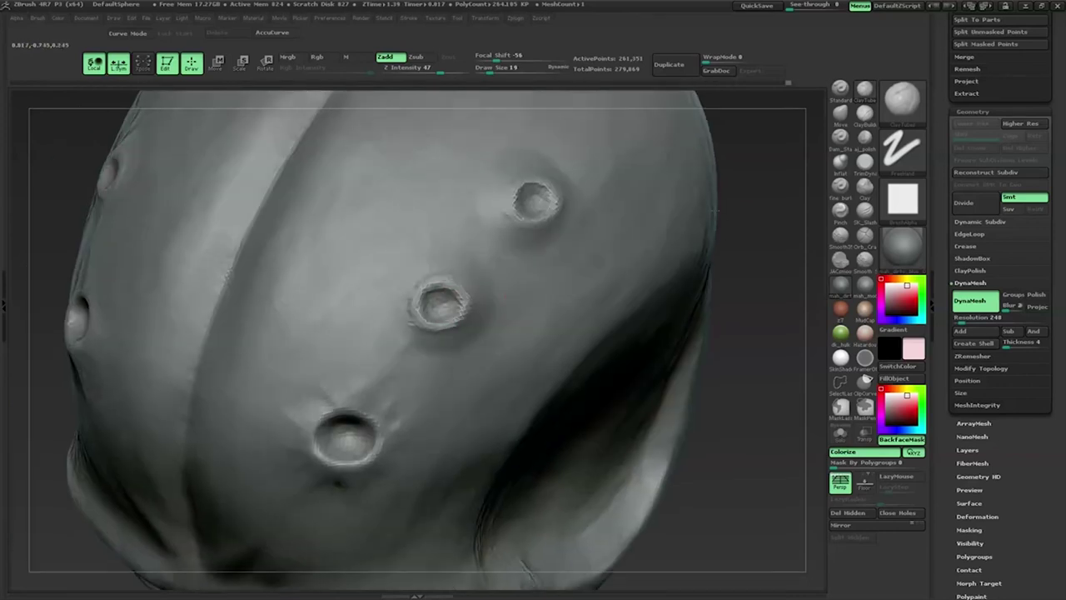
pyautogui.moveTo(626, 164); pyautogui.dragTo(436, 278, button='right')
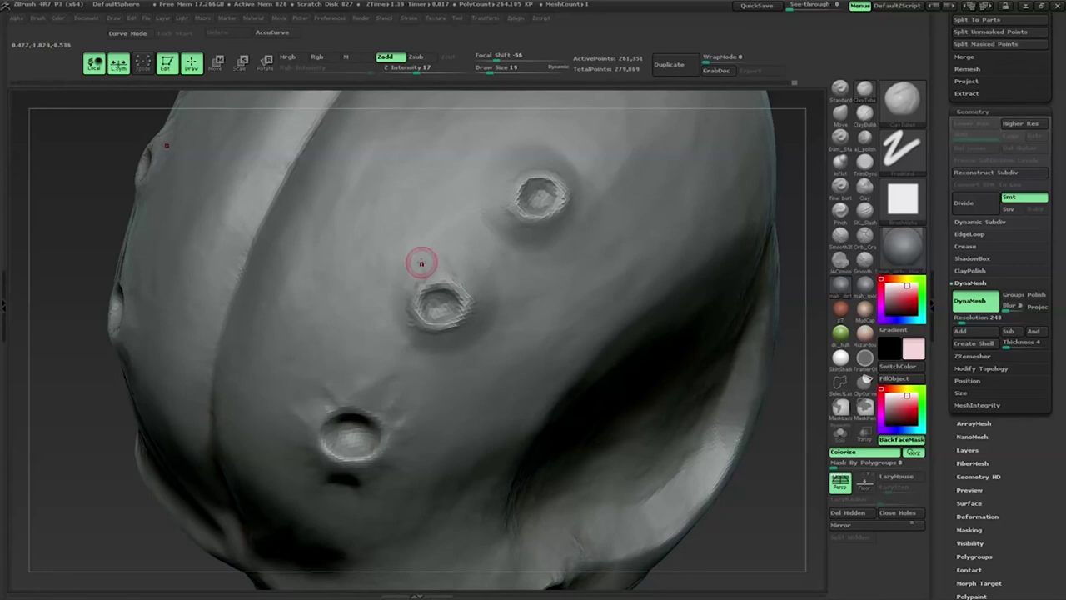
pyautogui.moveTo(467, 278)
pyautogui.mouseDown(button='right')
pyautogui.moveTo(768, 290)
pyautogui.moveTo(459, 261)
pyautogui.mouseUp(button='right')
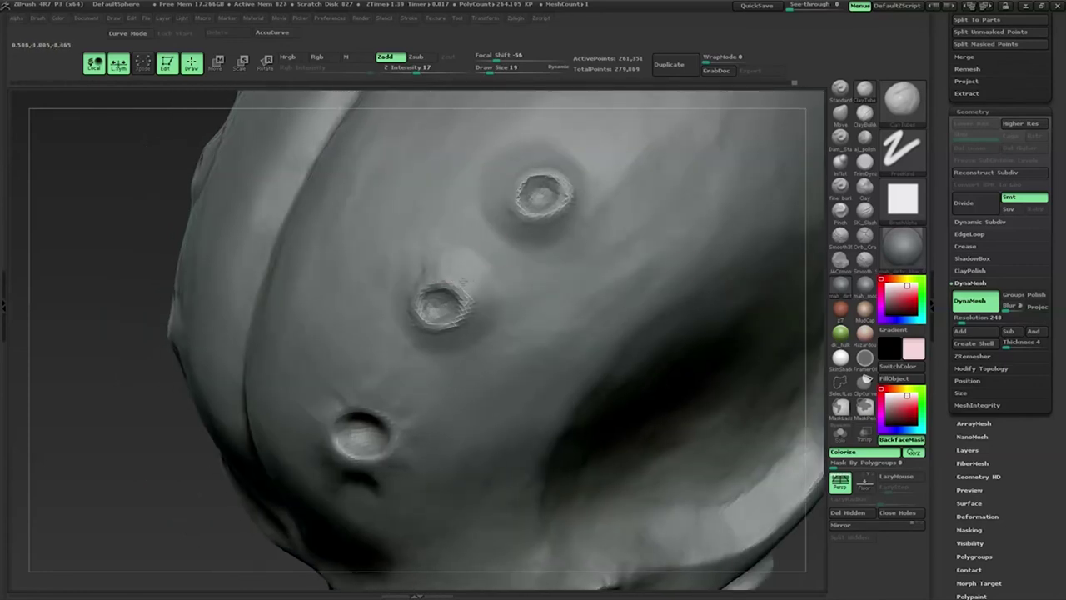
pyautogui.moveTo(454, 263)
pyautogui.mouseDown(button='right')
pyautogui.moveTo(507, 247)
pyautogui.moveTo(470, 337)
pyautogui.mouseUp(button='right')
pyautogui.press('space')
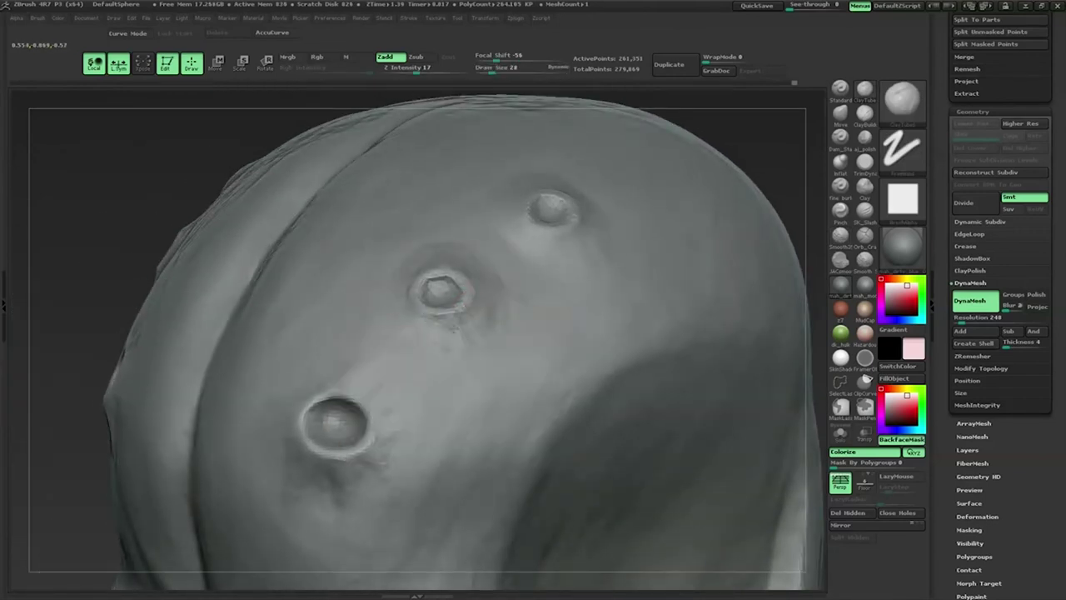
pyautogui.moveTo(451, 316)
pyautogui.mouseDown(button='right')
pyautogui.moveTo(433, 325)
pyautogui.moveTo(454, 306)
pyautogui.mouseUp(button='right')
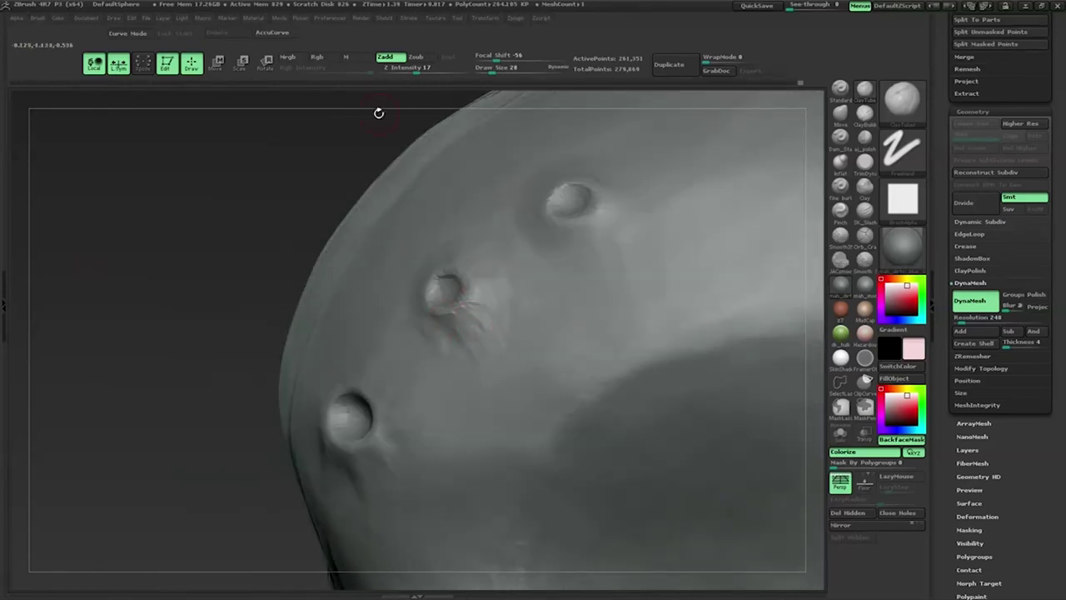
pyautogui.moveTo(275, 266)
pyautogui.mouseDown(button='right')
pyautogui.moveTo(253, 276)
pyautogui.moveTo(528, 295)
pyautogui.moveTo(409, 324)
pyautogui.mouseUp(button='right')
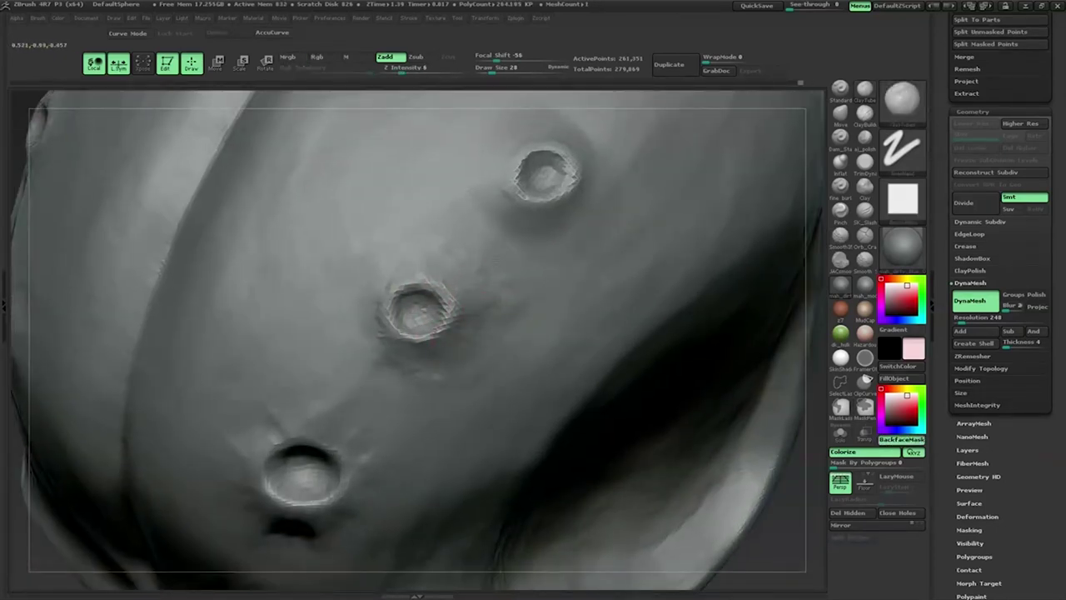
pyautogui.moveTo(806, 479); pyautogui.dragTo(573, 260, button='right')
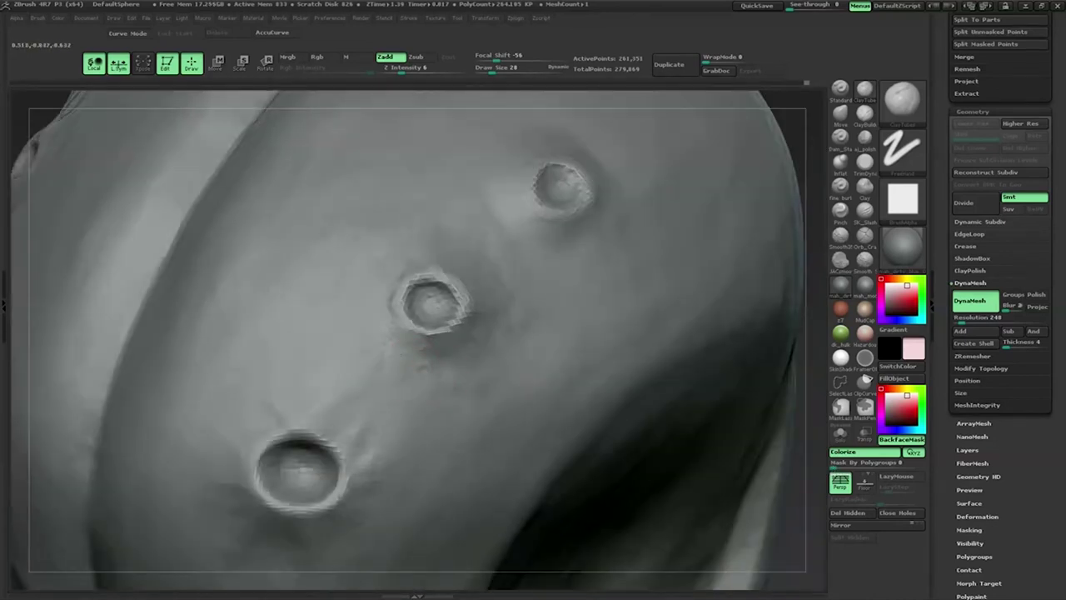
# Step: Toggle between Dam_Standard and Standard brushes and build up the middle crater's rim
pyautogui.press('b')
pyautogui.press('d')
pyautogui.press('s')
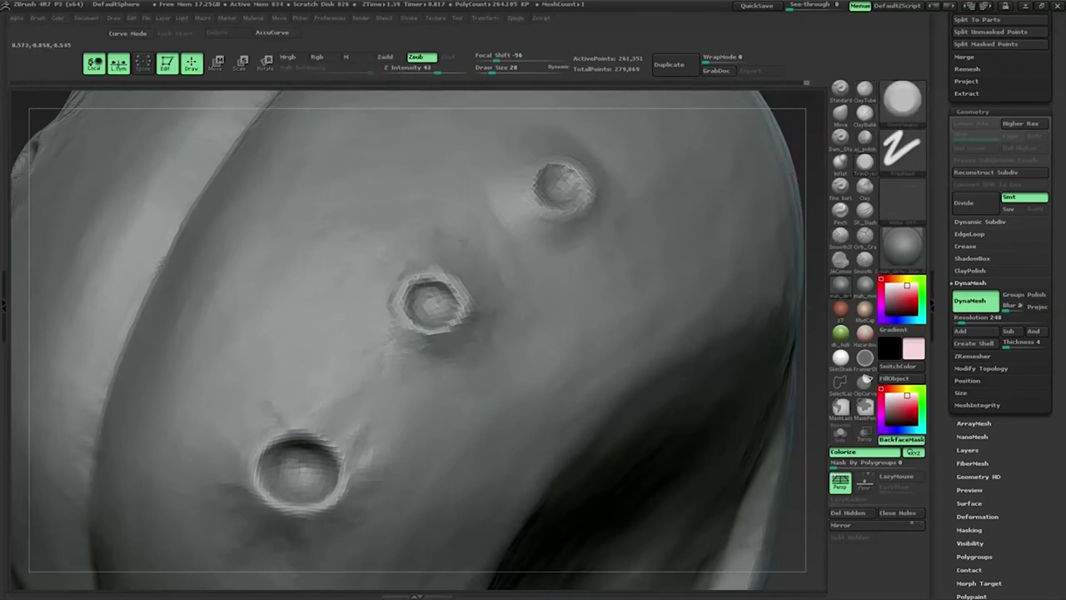
pyautogui.press('b')
pyautogui.press('s')
pyautogui.press('t')
pyautogui.moveTo(785, 356); pyautogui.dragTo(452, 250)
pyautogui.press('space')
pyautogui.moveTo(429, 318); pyautogui.dragTo(452, 286)
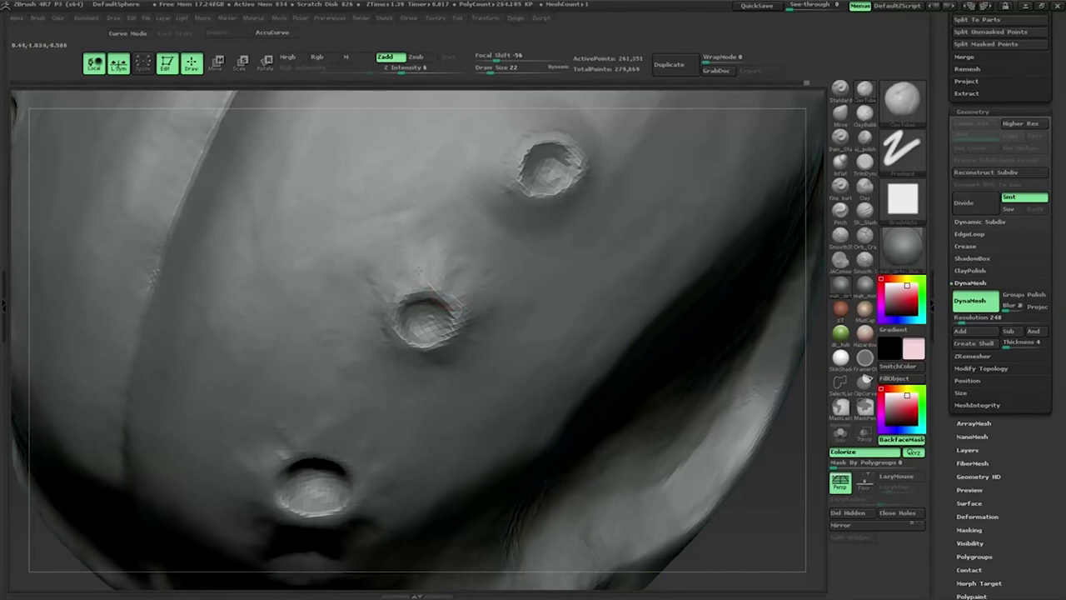
# Step: Reduce the brush size and frame the whole head in a three-quarter view
pyautogui.moveTo(796, 488); pyautogui.dragTo(774, 452)
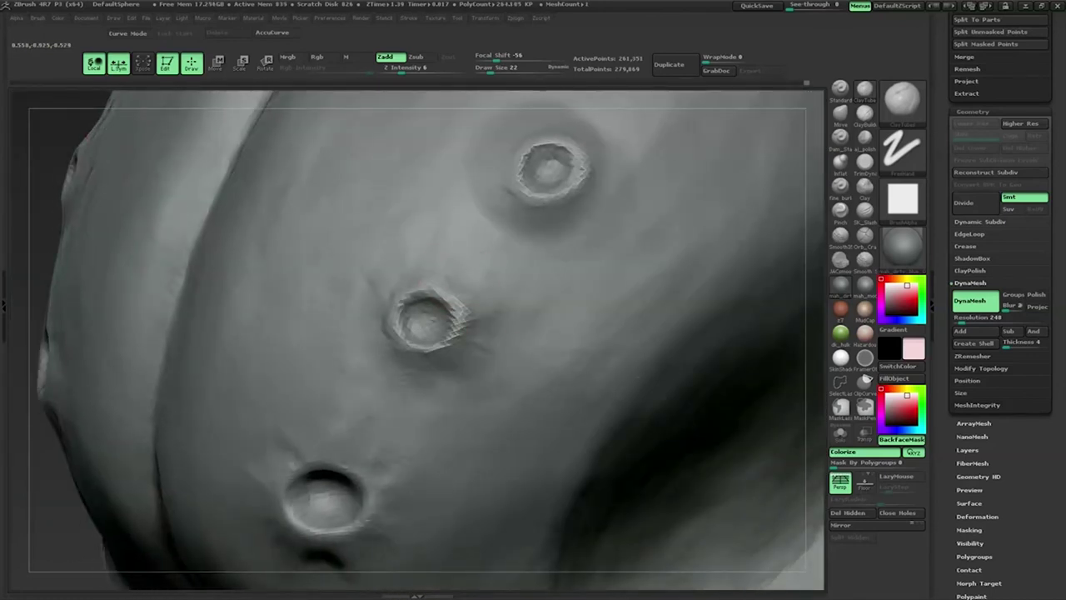
pyautogui.moveTo(819, 295); pyautogui.dragTo(560, 255)
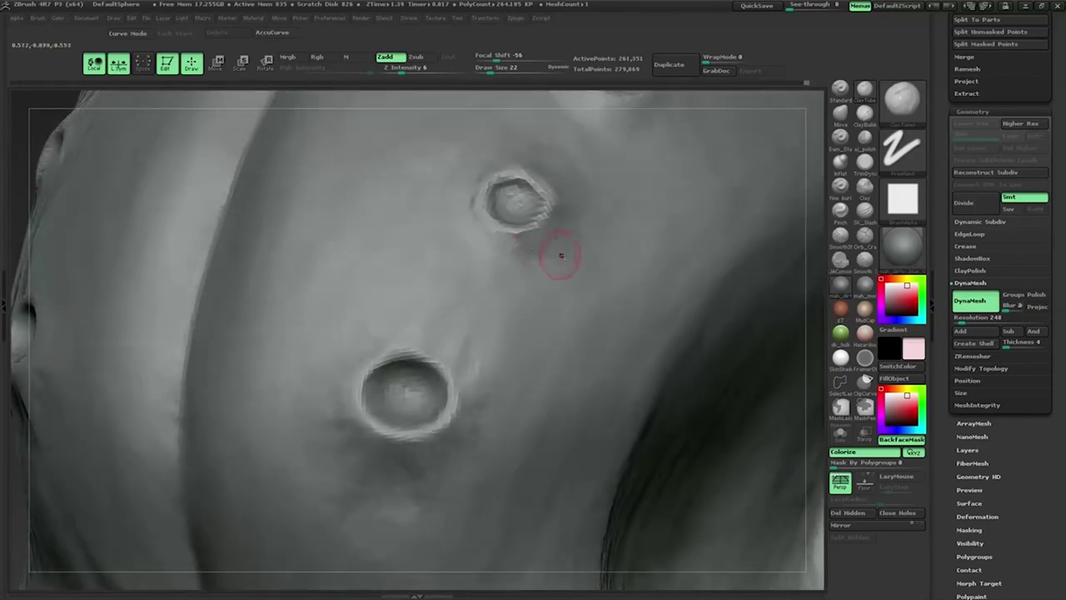
pyautogui.rightClick(493, 201)
pyautogui.moveTo(498, 200); pyautogui.dragTo(489, 200)
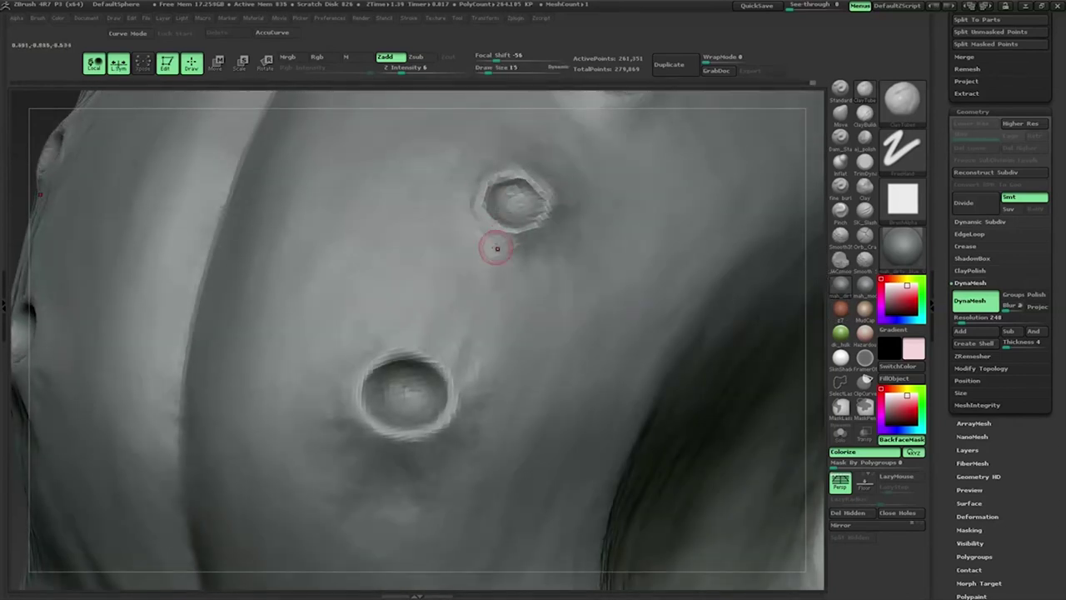
pyautogui.press('f')
pyautogui.moveTo(492, 245)
pyautogui.mouseDown()
pyautogui.moveTo(565, 216)
pyautogui.moveTo(463, 207)
pyautogui.moveTo(396, 283)
pyautogui.mouseUp()
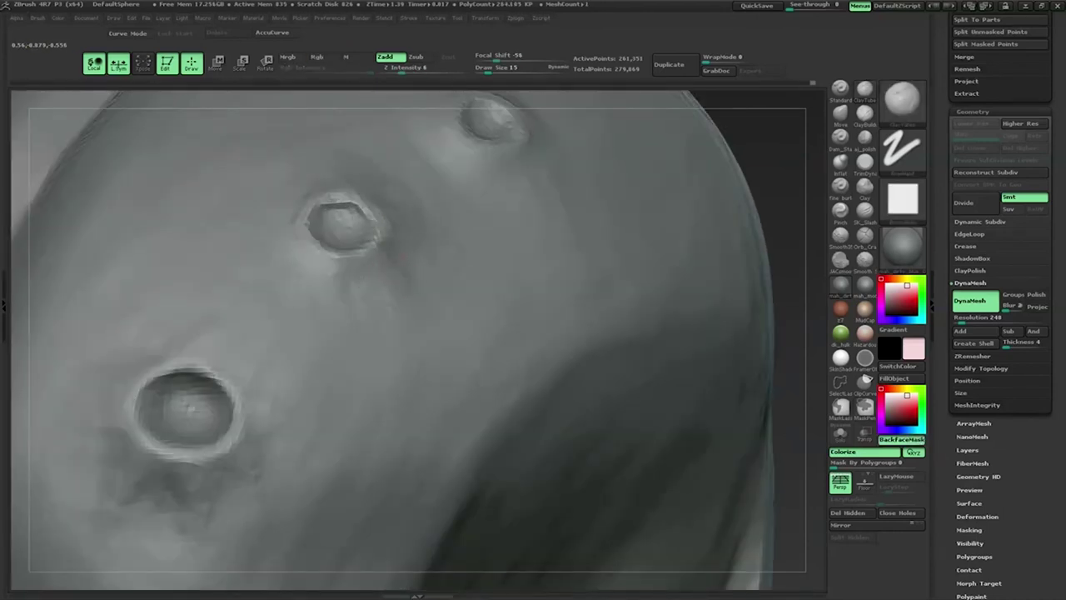
pyautogui.press('f')
pyautogui.moveTo(697, 142); pyautogui.dragTo(369, 279)
# Step: Enlarge the brush and check the craters from the top, side and underside of the head
pyautogui.press('space')
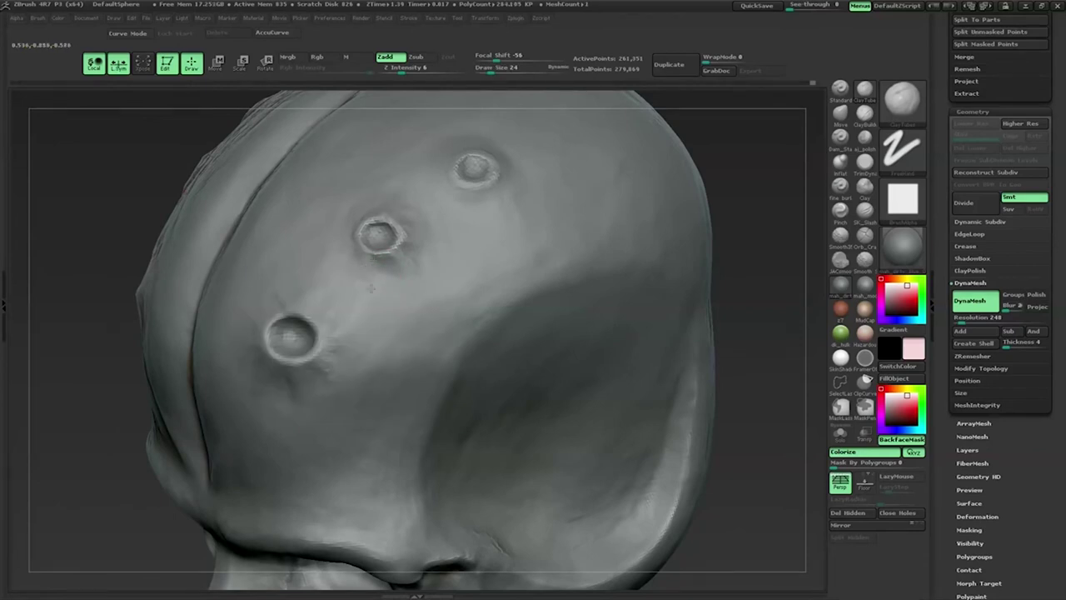
pyautogui.moveTo(371, 288); pyautogui.dragTo(223, 296)
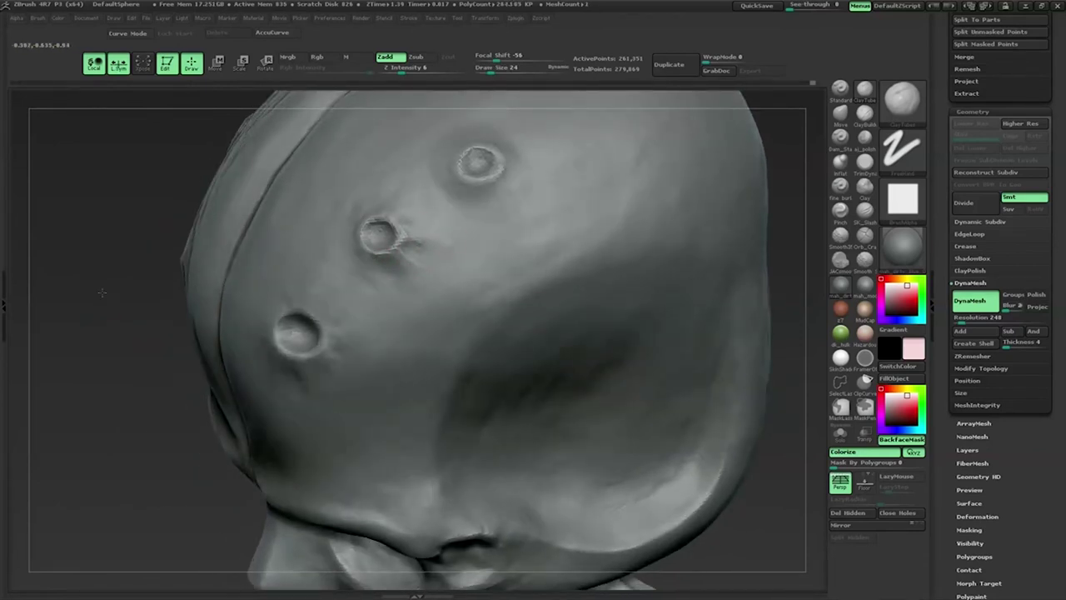
pyautogui.moveTo(439, 239); pyautogui.dragTo(396, 212)
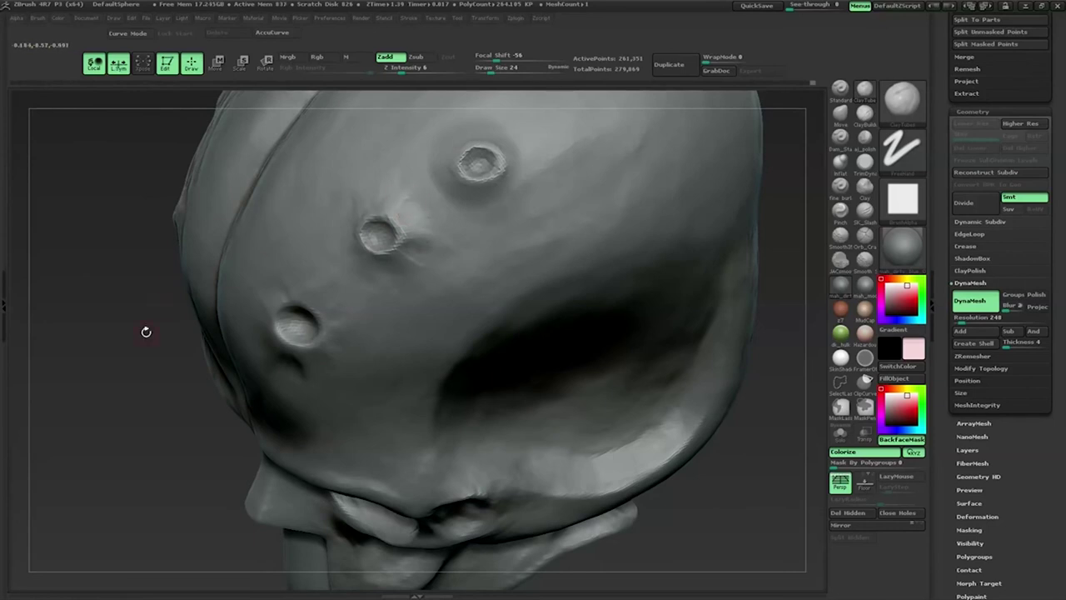
pyautogui.moveTo(166, 306); pyautogui.dragTo(381, 203)
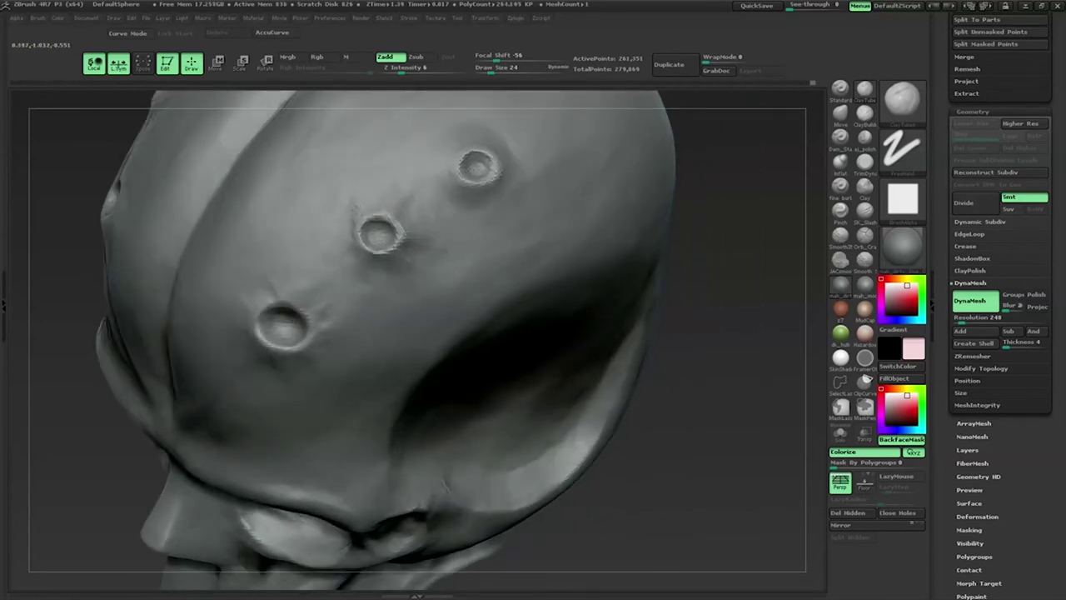
pyautogui.moveTo(50, 428); pyautogui.dragTo(350, 241)
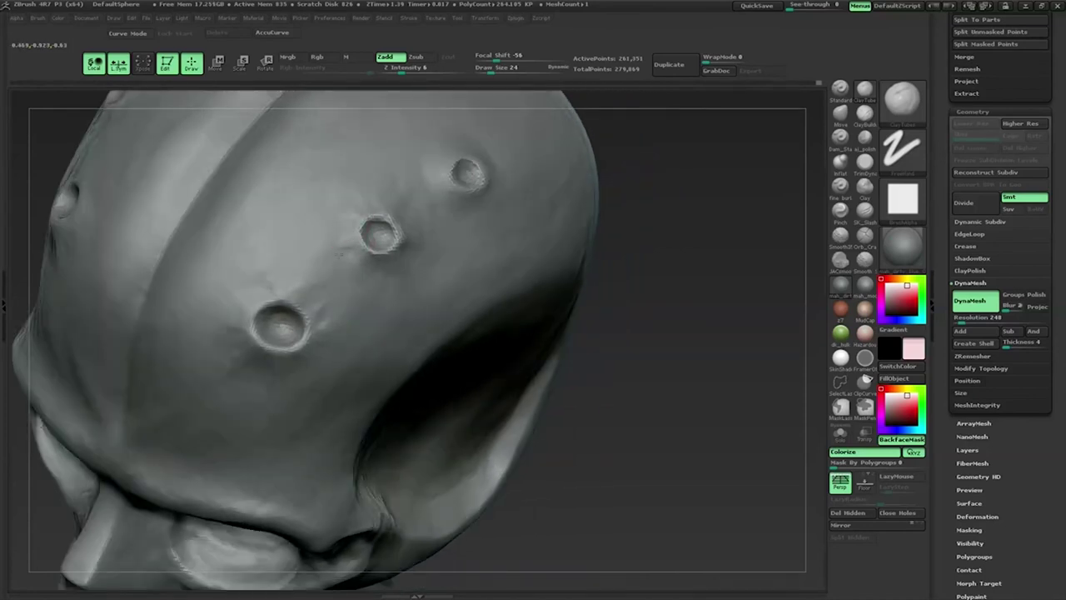
pyautogui.moveTo(680, 267); pyautogui.dragTo(380, 263)
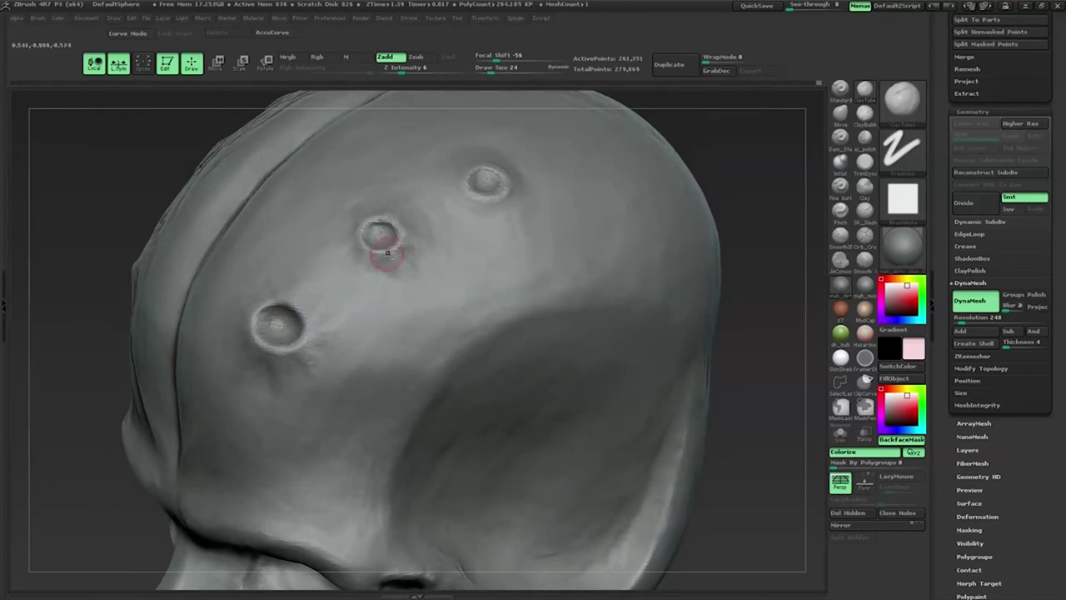
# Step: Briefly load the Spray brush, return to smooth additive sculpting, and zoom out on the beaked skull
pyautogui.press('b')
pyautogui.press('s')
pyautogui.press('p')
pyautogui.press('shift')
pyautogui.moveTo(408, 250); pyautogui.dragTo(429, 246)
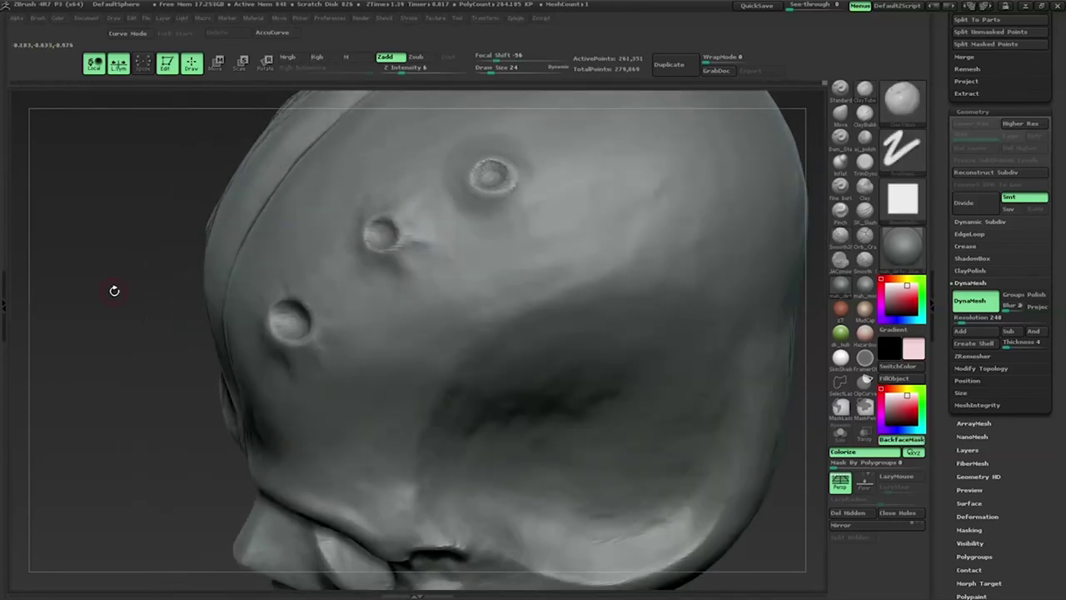
pyautogui.moveTo(109, 290); pyautogui.dragTo(380, 238)
pyautogui.moveTo(635, 144)
pyautogui.mouseDown()
pyautogui.moveTo(560, 192)
pyautogui.moveTo(627, 180)
pyautogui.mouseUp()
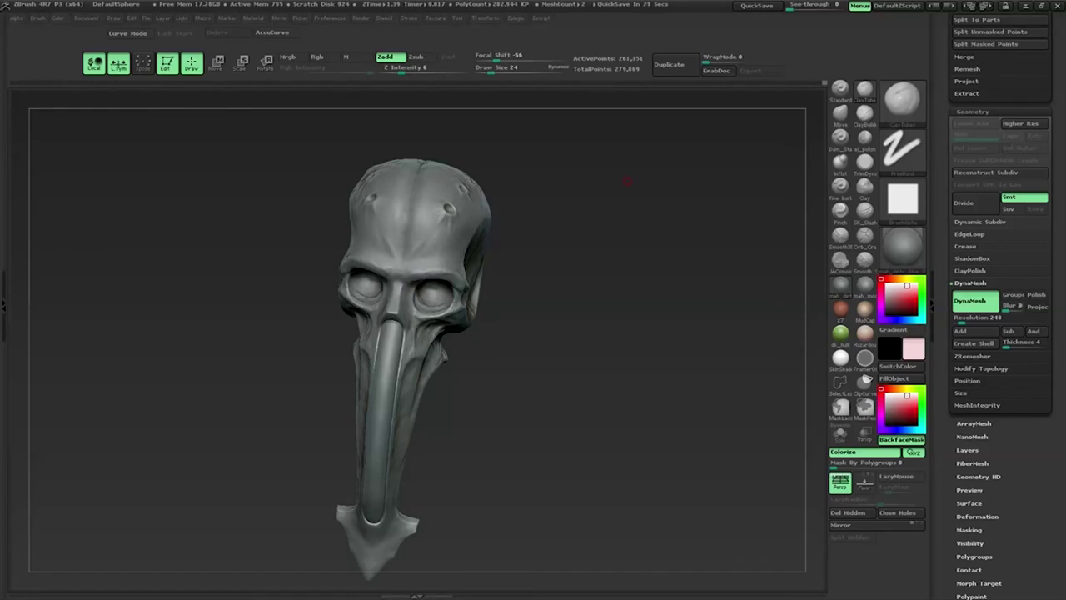
# Step: Deepen the upper, middle and lower cranium dimples with the Dam_Standard brush
pyautogui.moveTo(678, 232); pyautogui.dragTo(431, 283)
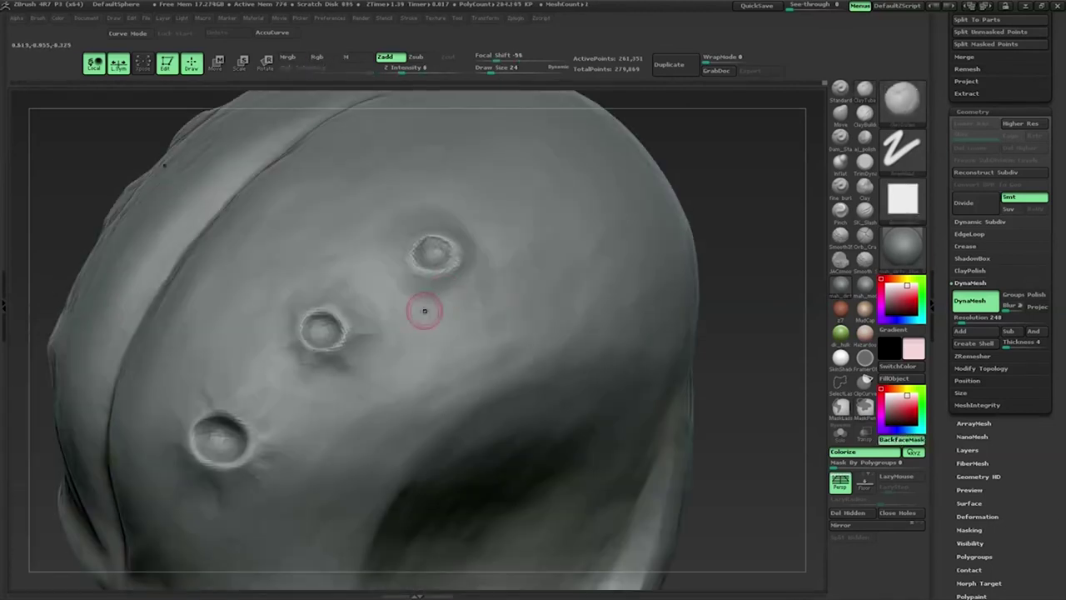
pyautogui.moveTo(479, 277); pyautogui.dragTo(469, 267)
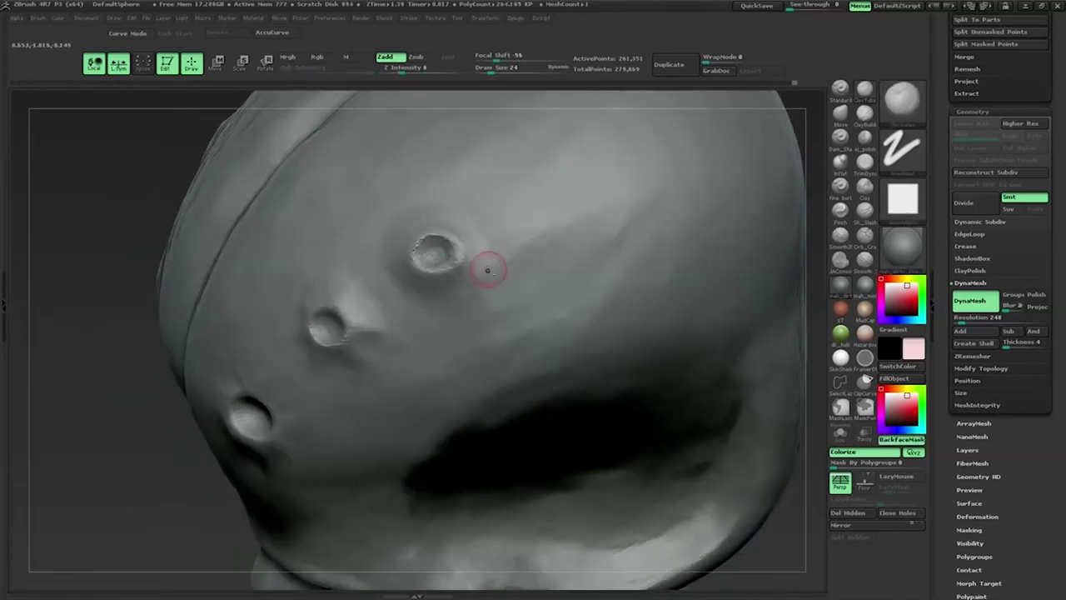
pyautogui.click(381, 245)
pyautogui.press('b')
pyautogui.press('d')
pyautogui.press('s')
pyautogui.click(430, 246)
pyautogui.moveTo(264, 357); pyautogui.dragTo(328, 324)
pyautogui.click(328, 325)
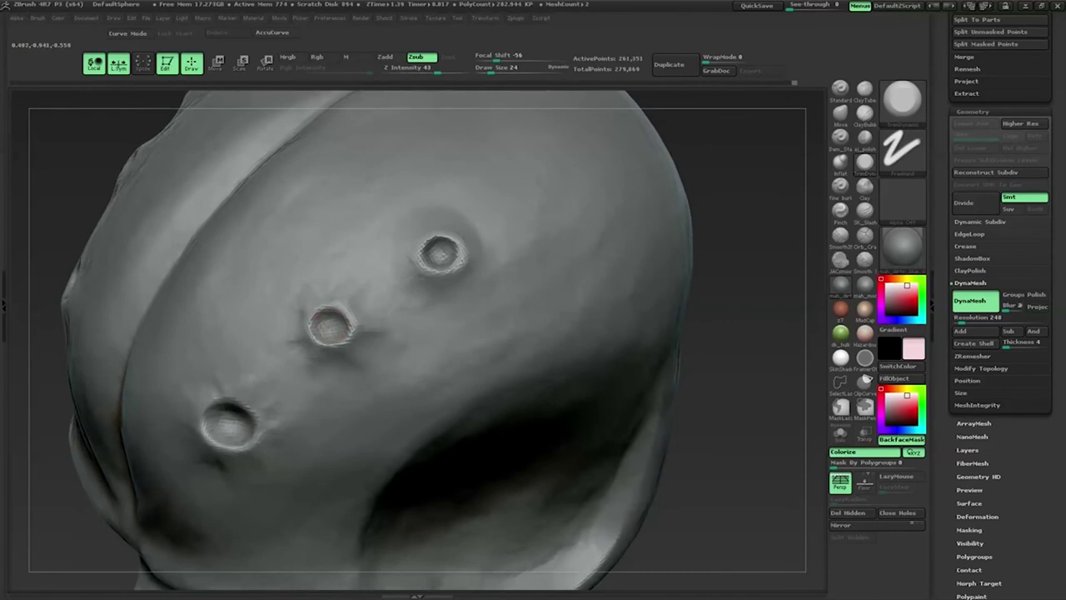
pyautogui.click(229, 421)
pyautogui.moveTo(229, 420); pyautogui.dragTo(265, 418)
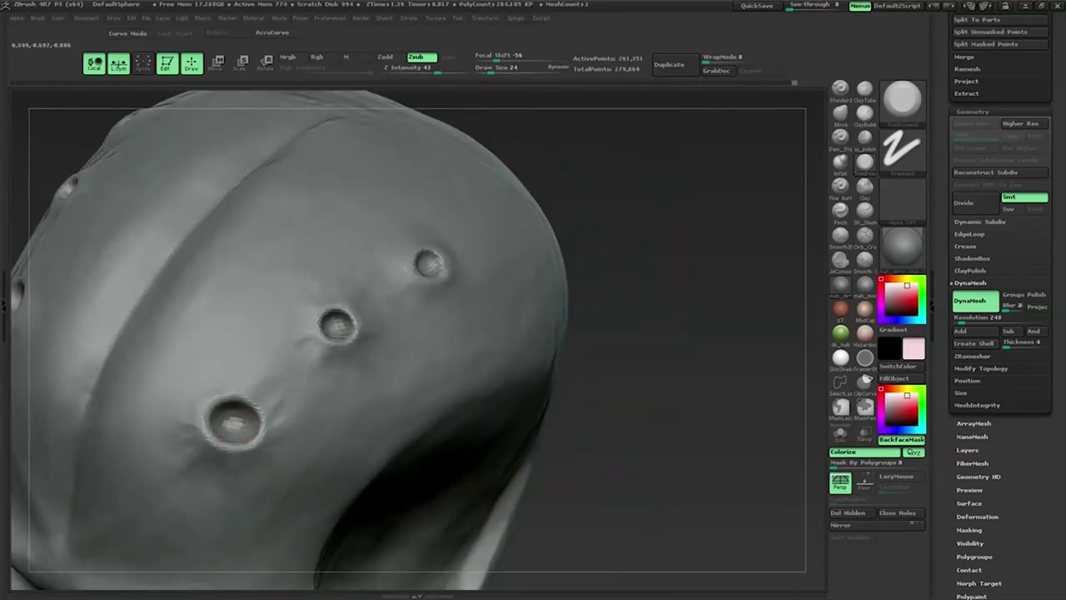
pyautogui.moveTo(350, 327)
pyautogui.mouseDown()
pyautogui.moveTo(538, 230)
pyautogui.moveTo(708, 214)
pyautogui.mouseUp()
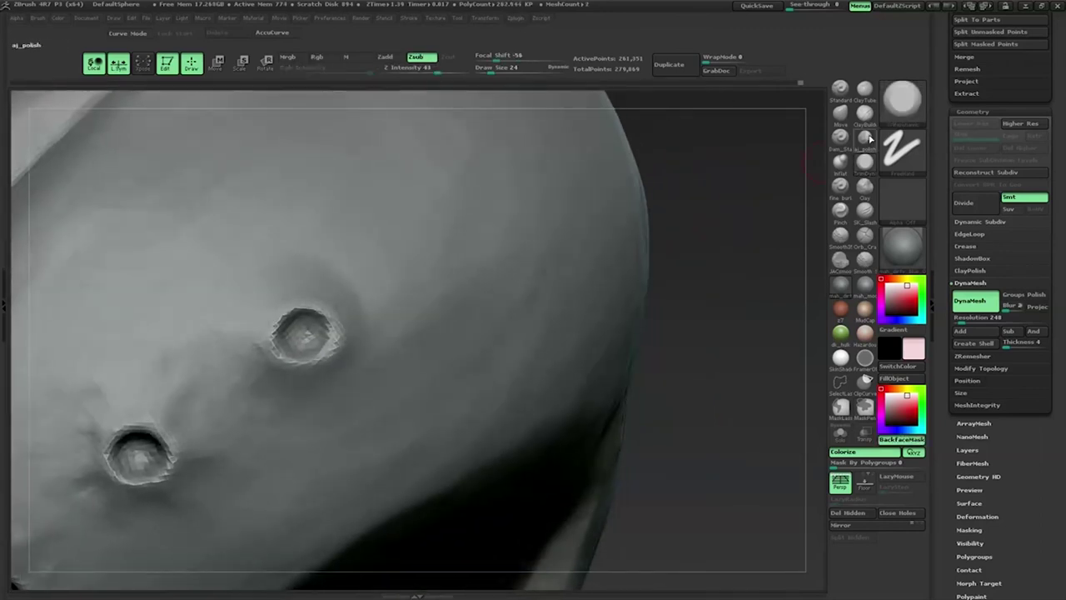
# Step: Switch to the Clay Tubes brush with a Draw Size of 20
pyautogui.click(864, 88)
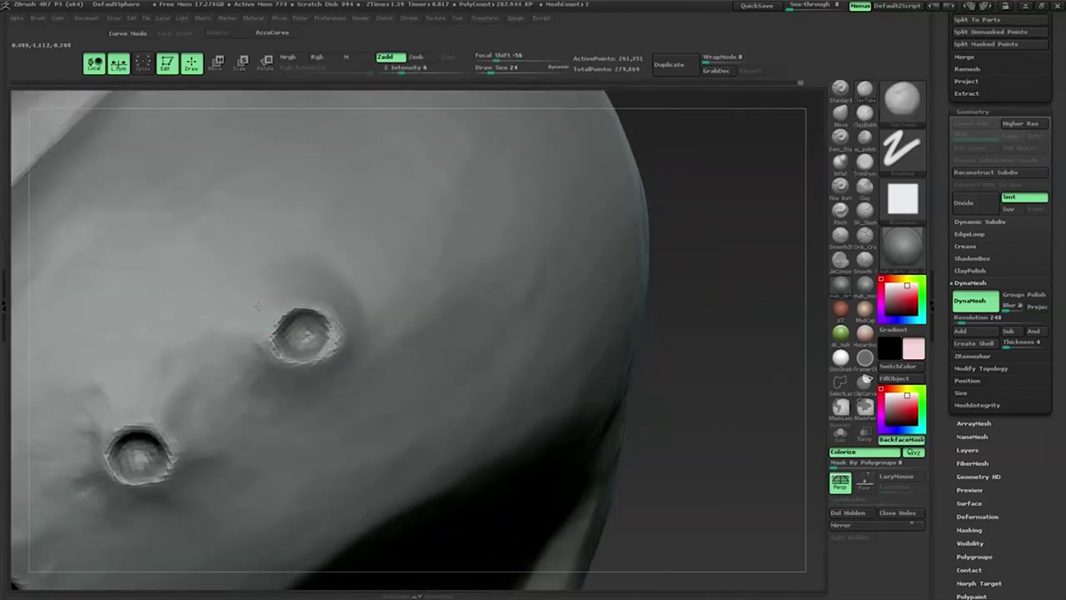
pyautogui.moveTo(650, 241); pyautogui.dragTo(308, 269)
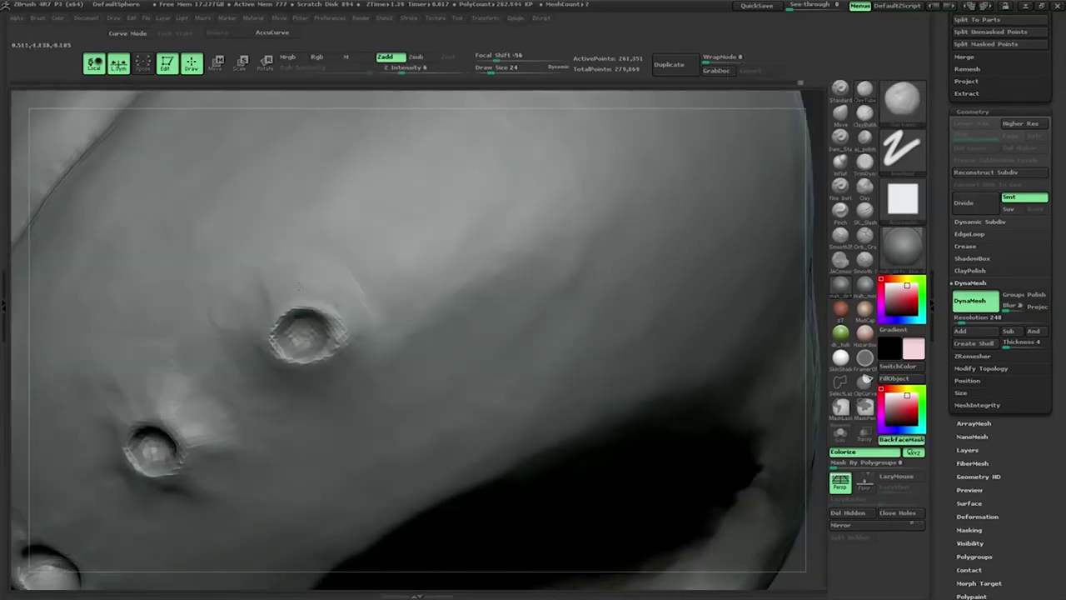
pyautogui.moveTo(825, 357)
pyautogui.mouseDown()
pyautogui.moveTo(416, 269)
pyautogui.moveTo(409, 236)
pyautogui.mouseUp()
pyautogui.press('space')
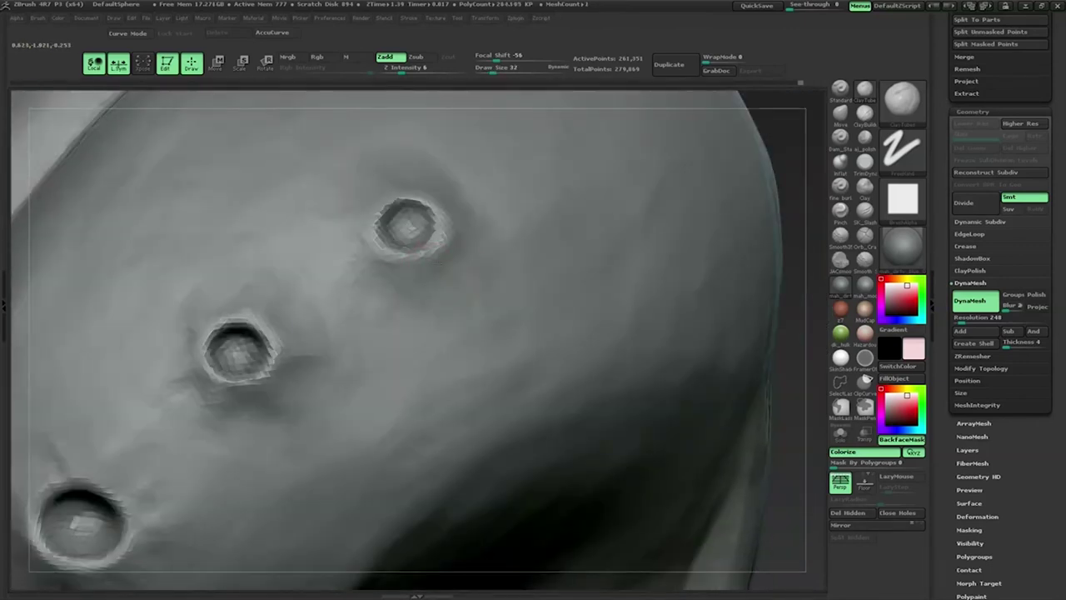
pyautogui.press('space')
pyautogui.press('space')
pyautogui.moveTo(441, 284); pyautogui.dragTo(431, 284)
# Step: Work around the three cranium holes, rounding their rims and checking the form below
pyautogui.moveTo(816, 238)
pyautogui.mouseDown()
pyautogui.moveTo(796, 212)
pyautogui.moveTo(396, 278)
pyautogui.mouseUp()
pyautogui.moveTo(768, 134)
pyautogui.mouseDown()
pyautogui.moveTo(450, 300)
pyautogui.moveTo(567, 225)
pyautogui.moveTo(710, 174)
pyautogui.moveTo(749, 208)
pyautogui.mouseUp()
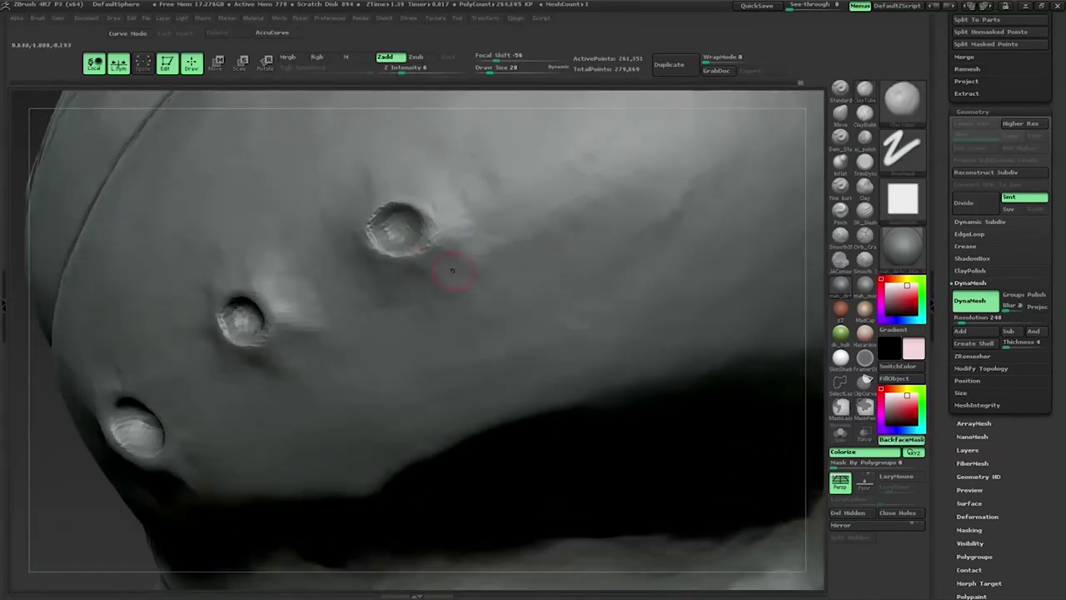
pyautogui.moveTo(483, 214); pyautogui.dragTo(516, 250)
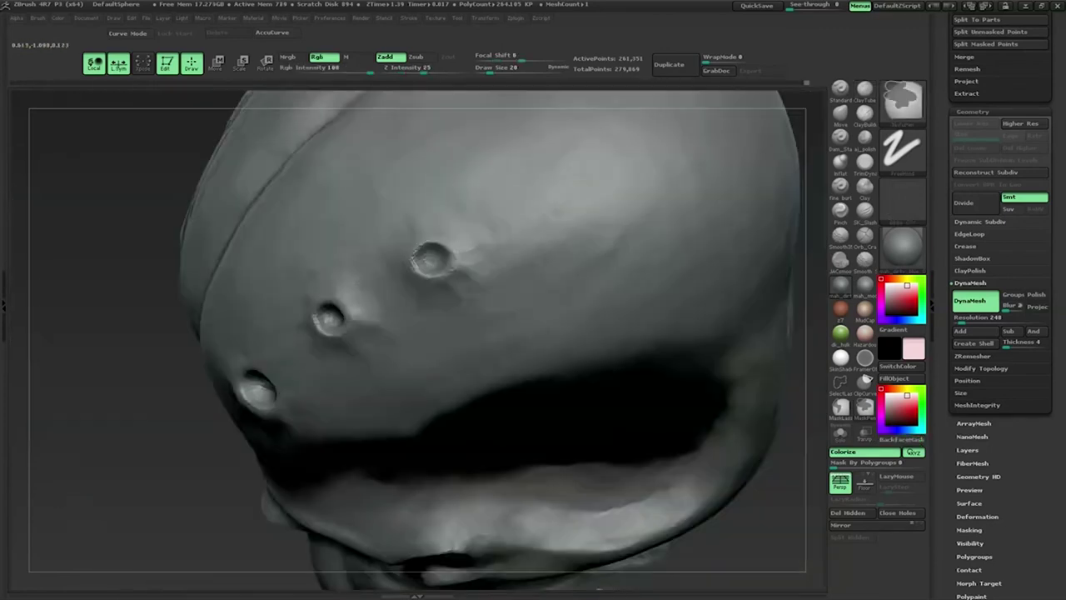
pyautogui.moveTo(458, 230)
pyautogui.mouseDown()
pyautogui.moveTo(687, 182)
pyautogui.moveTo(370, 327)
pyautogui.mouseUp()
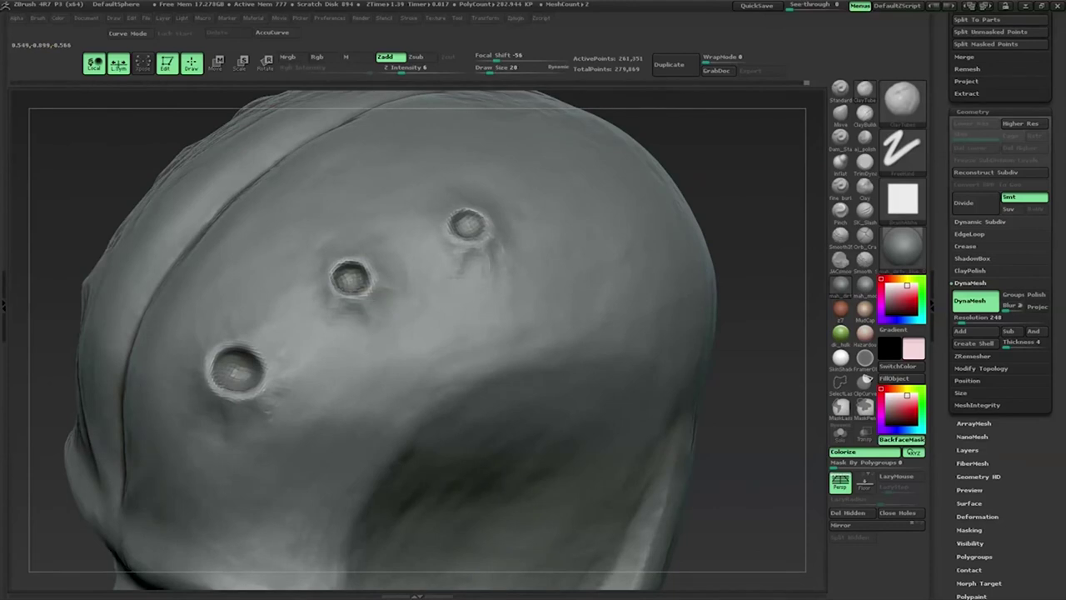
pyautogui.moveTo(508, 250); pyautogui.dragTo(445, 235, button='right')
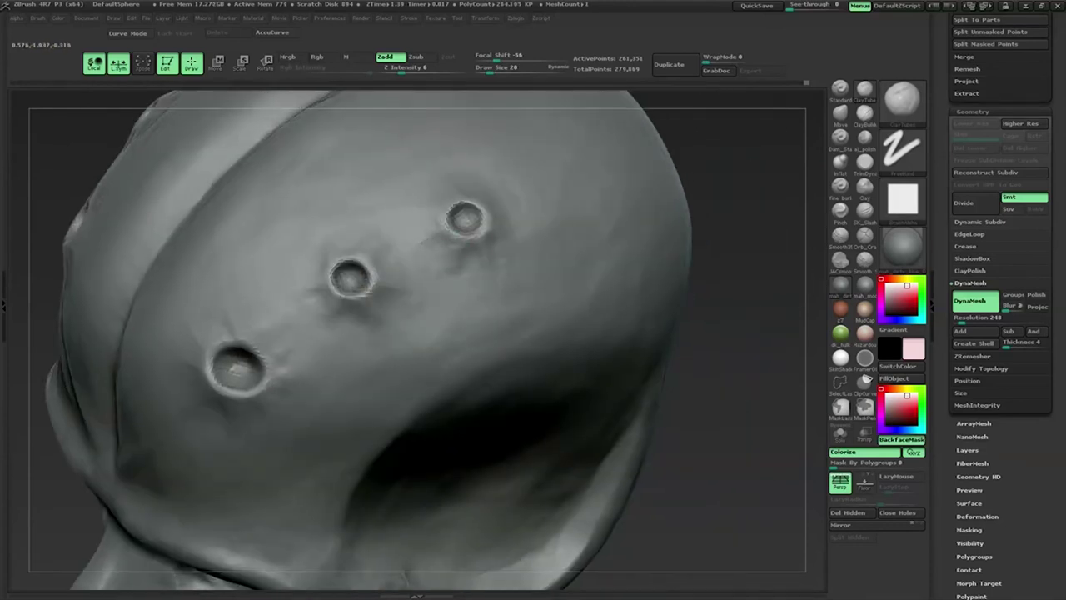
pyautogui.moveTo(583, 204); pyautogui.dragTo(697, 204, button='right')
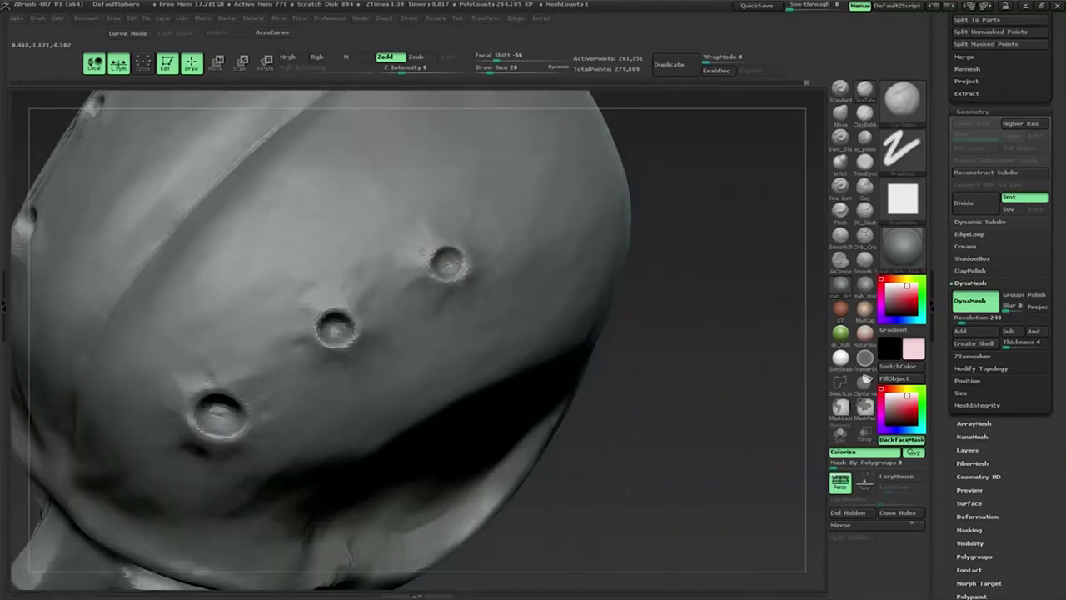
pyautogui.moveTo(411, 241); pyautogui.dragTo(572, 210, button='right')
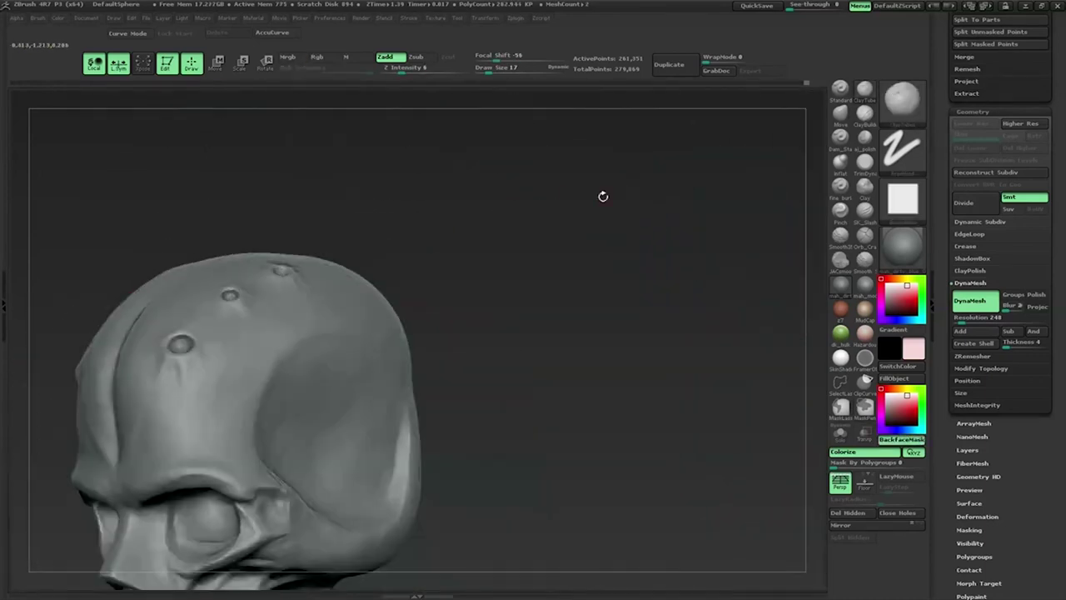
# Step: Turn the skull to a side profile and switch to the Move brush at size 318
pyautogui.moveTo(551, 207); pyautogui.dragTo(597, 236)
pyautogui.moveTo(586, 229); pyautogui.dragTo(472, 233)
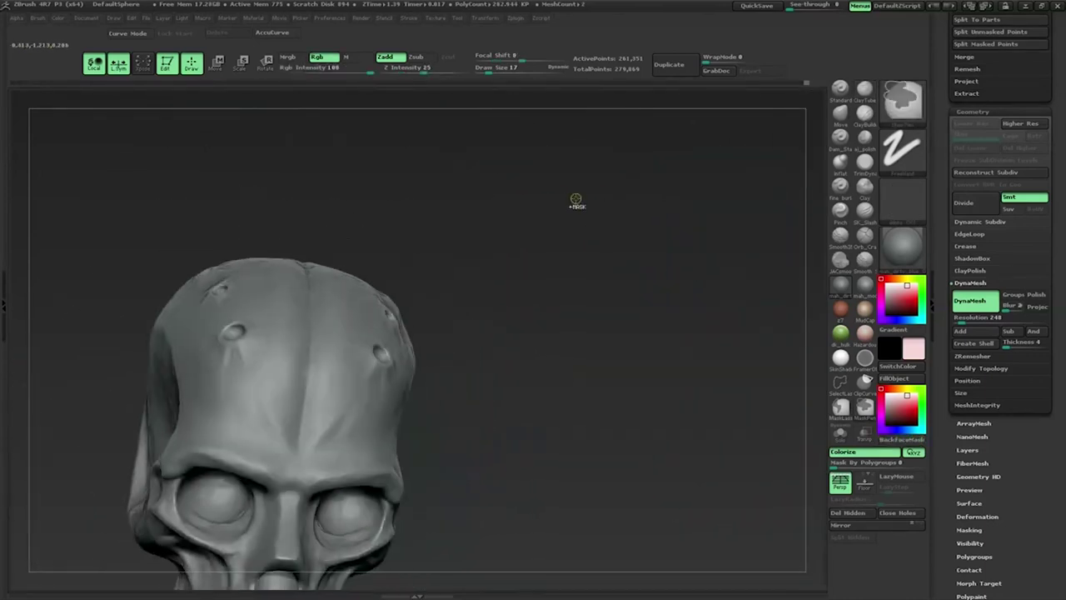
pyautogui.moveTo(472, 233); pyautogui.dragTo(492, 237)
pyautogui.press('space')
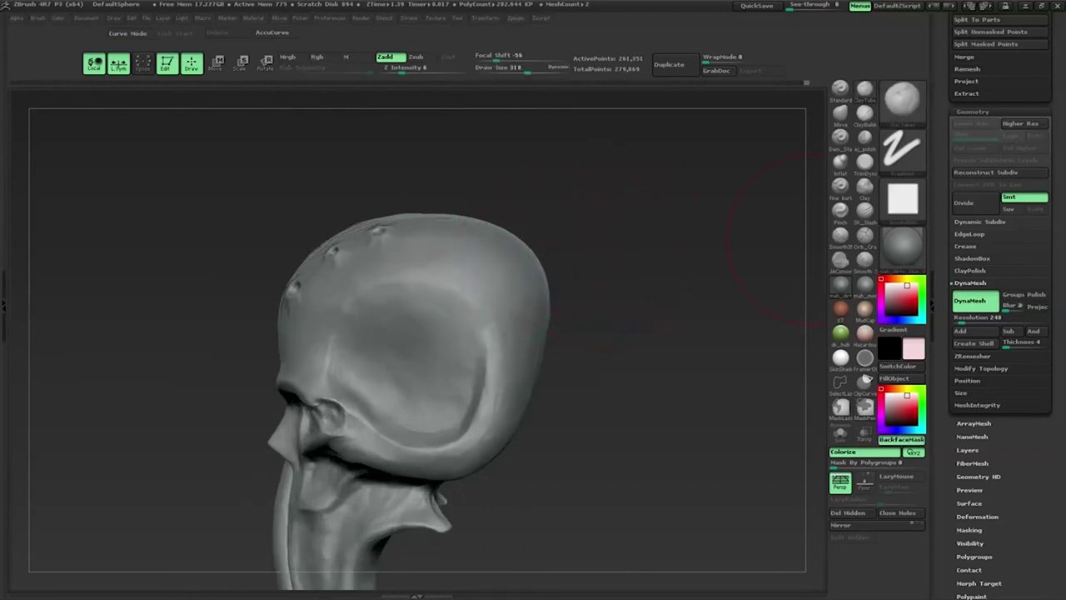
pyautogui.press('shift')
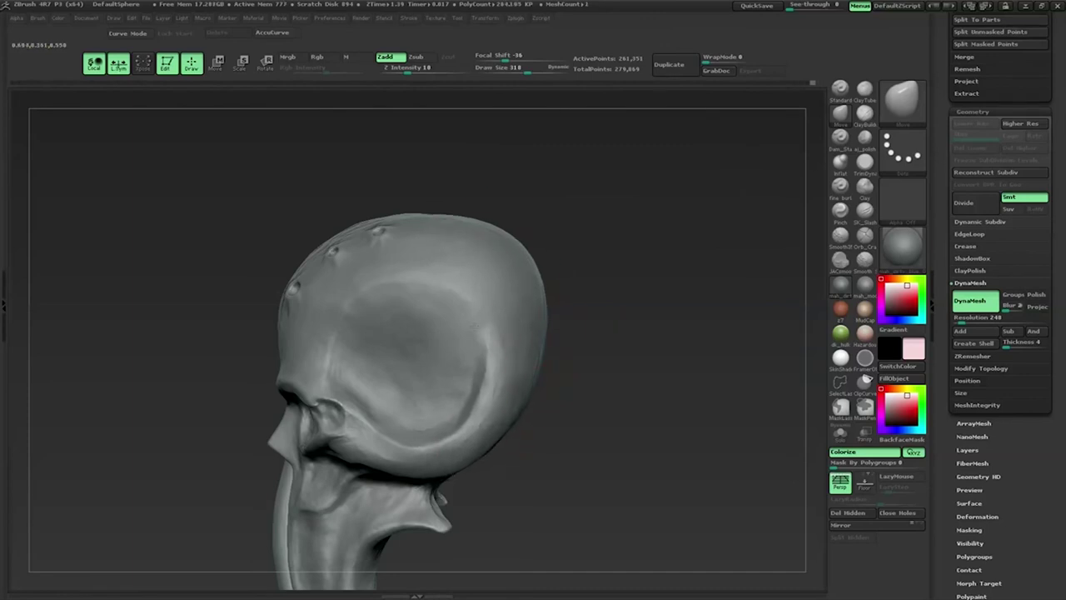
# Step: From the front, apply a warm reddish clay material, then bring up the full material list
pyautogui.moveTo(549, 467)
pyautogui.mouseDown()
pyautogui.moveTo(583, 275)
pyautogui.moveTo(646, 209)
pyautogui.mouseUp()
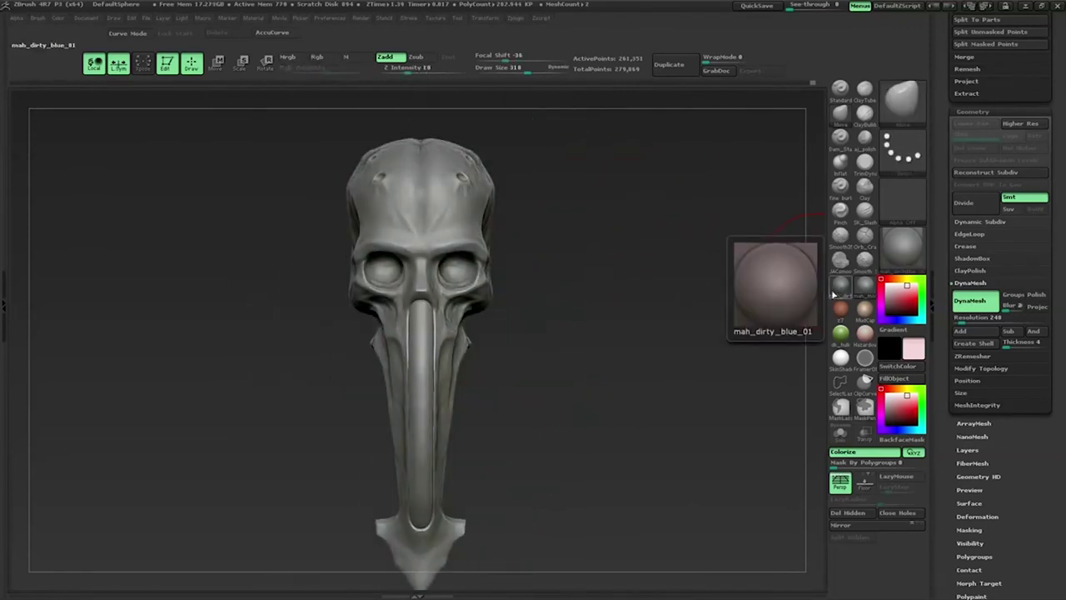
pyautogui.click(841, 310)
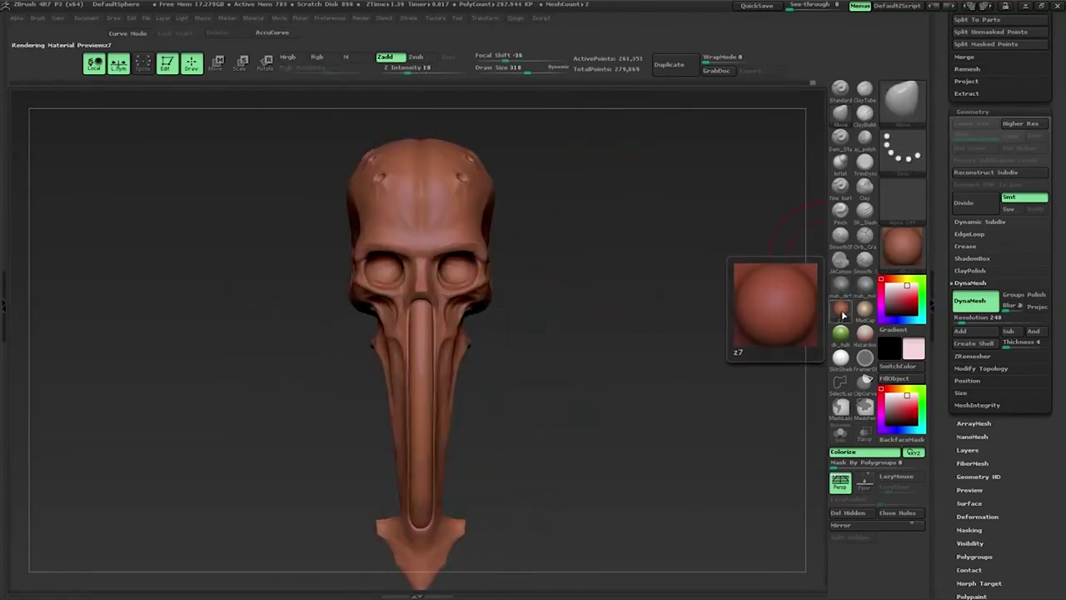
pyautogui.press('m')
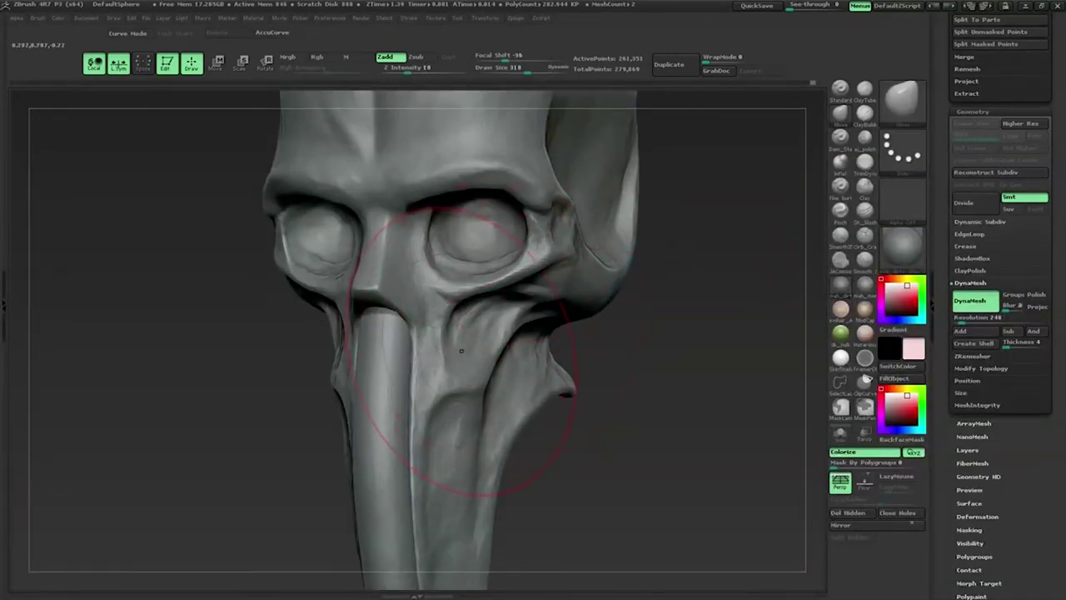
# Step: Shrink the brush to Draw Size 15 and carve the small cheek hole into a crisp triangular pit
pyautogui.press('space')
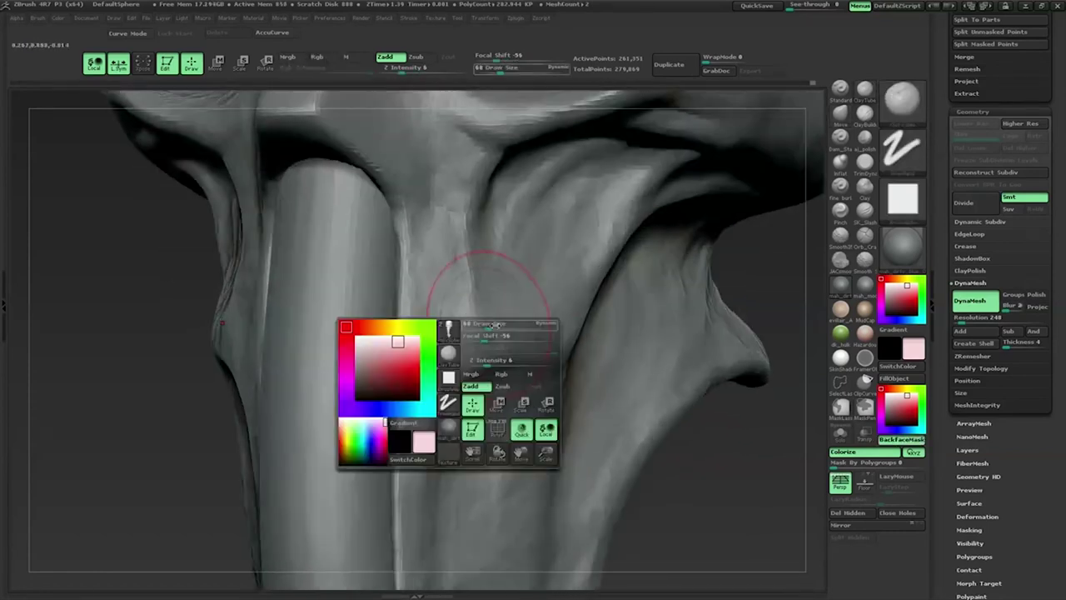
pyautogui.moveTo(495, 323); pyautogui.dragTo(483, 317)
pyautogui.press('space')
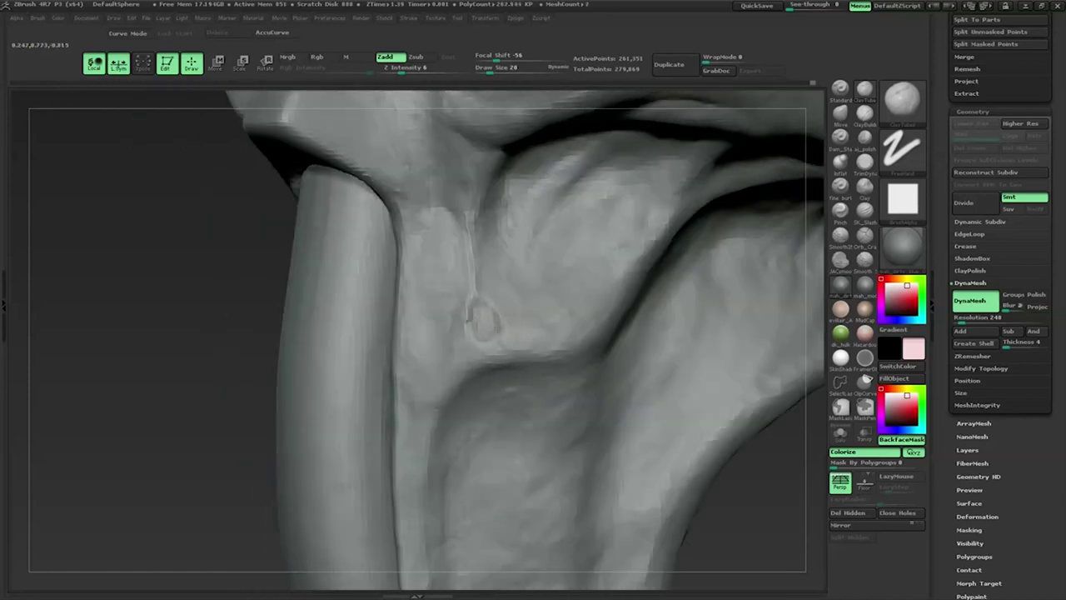
pyautogui.press('space')
pyautogui.moveTo(491, 315); pyautogui.dragTo(484, 316)
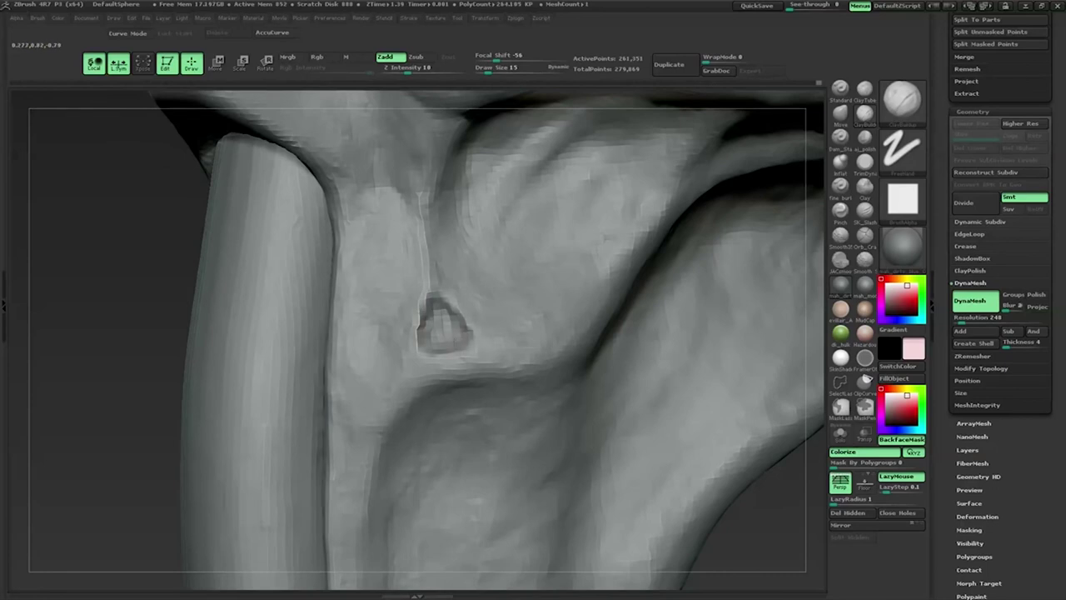
pyautogui.moveTo(457, 351); pyautogui.dragTo(481, 348)
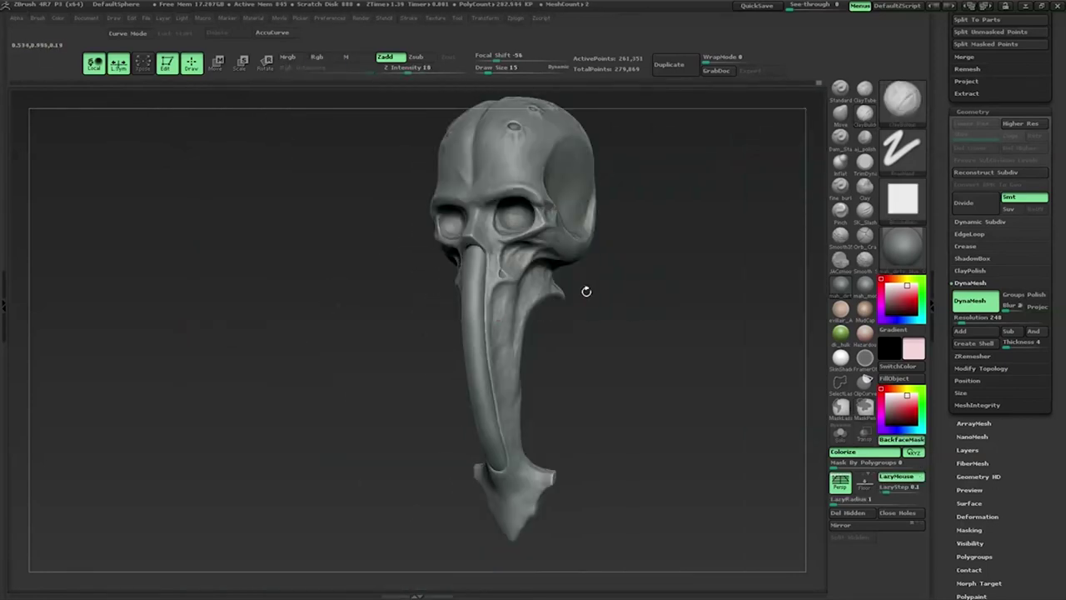
# Step: Zoom in on the eye sockets and set the brush to Draw Size 42, Z Intensity 4
pyautogui.moveTo(546, 312); pyautogui.dragTo(613, 326)
pyautogui.moveTo(564, 275); pyautogui.dragTo(735, 285)
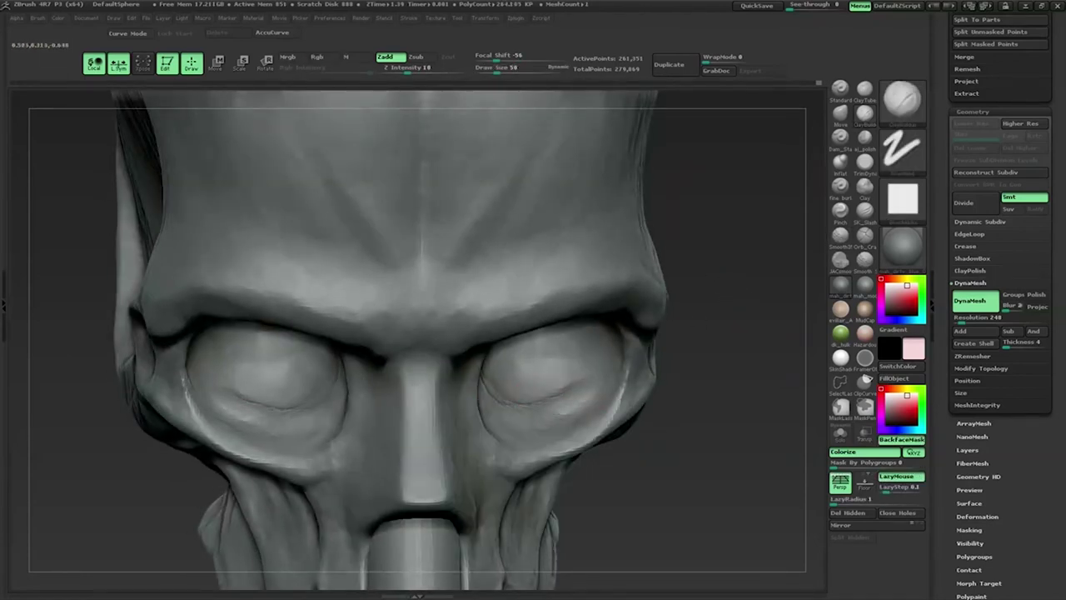
pyautogui.moveTo(744, 335)
pyautogui.keyDown('alt'); pyautogui.mouseDown()
pyautogui.moveTo(745, 366)
pyautogui.moveTo(746, 325)
pyautogui.moveTo(723, 281)
pyautogui.mouseUp(); pyautogui.keyUp('alt')
pyautogui.moveTo(761, 202); pyautogui.dragTo(600, 267)
pyautogui.press('space')
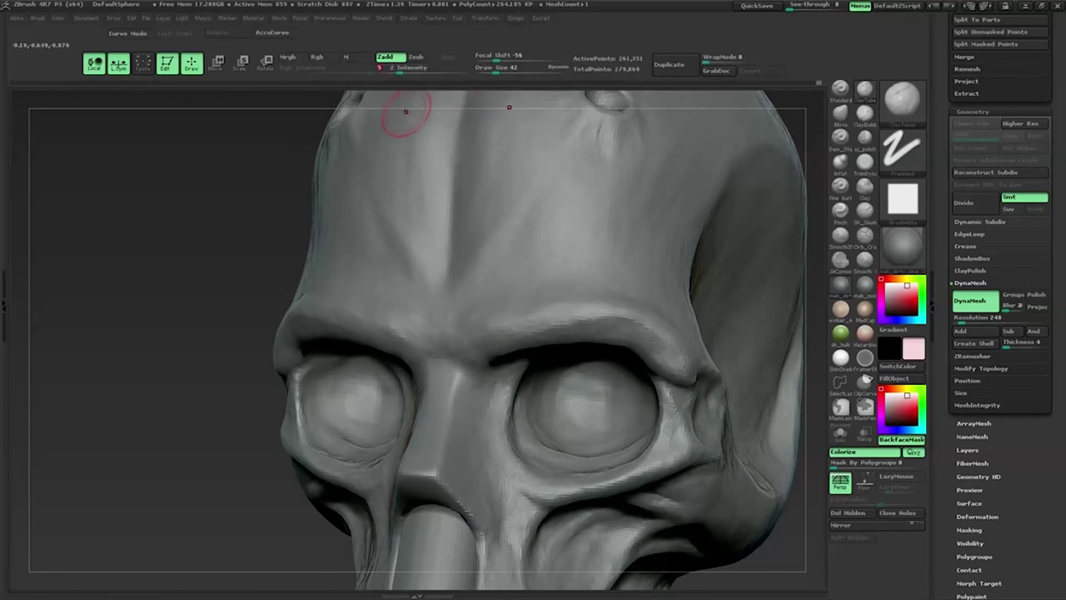
pyautogui.press('space')
pyautogui.moveTo(426, 148); pyautogui.dragTo(408, 155)
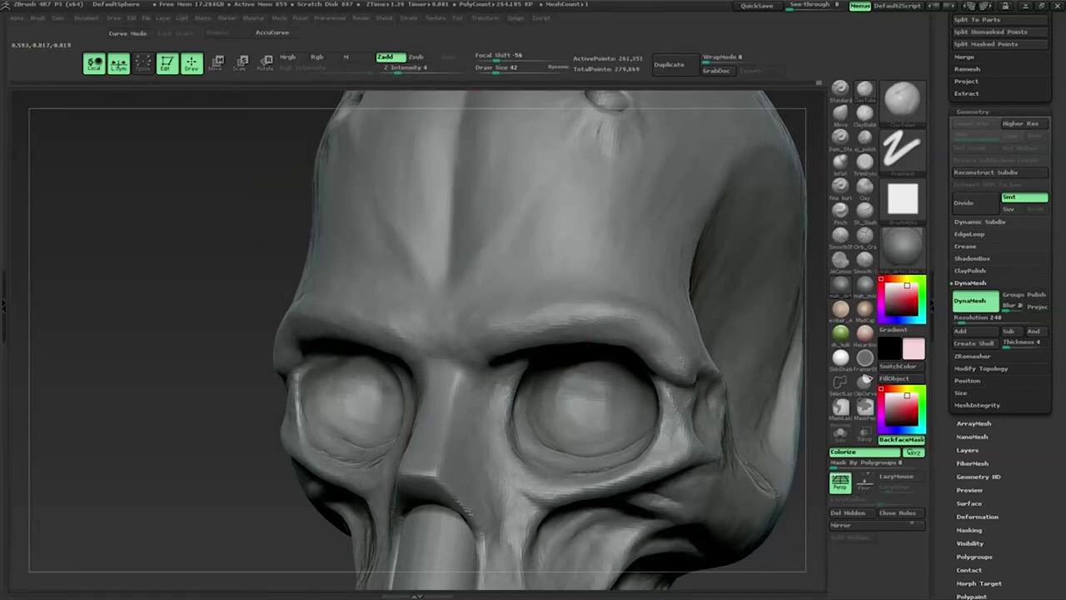
# Step: Frame the skull and work around the beak base, cheek and jaw, softening the folds
pyautogui.press('f')
pyautogui.moveTo(352, 338)
pyautogui.mouseDown()
pyautogui.moveTo(643, 261)
pyautogui.moveTo(554, 235)
pyautogui.mouseUp()
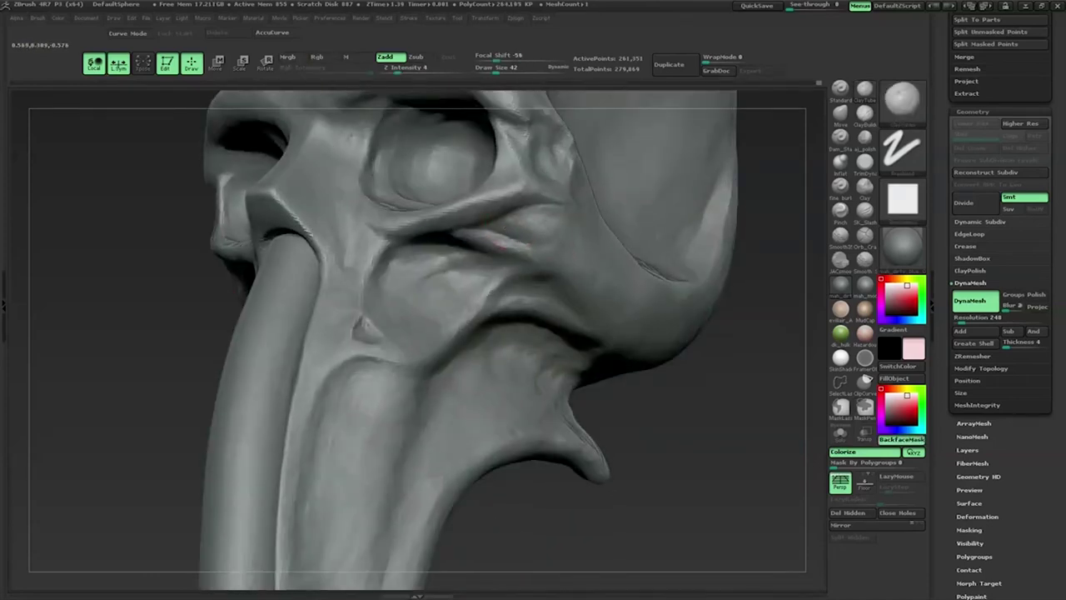
pyautogui.moveTo(785, 374); pyautogui.dragTo(496, 222)
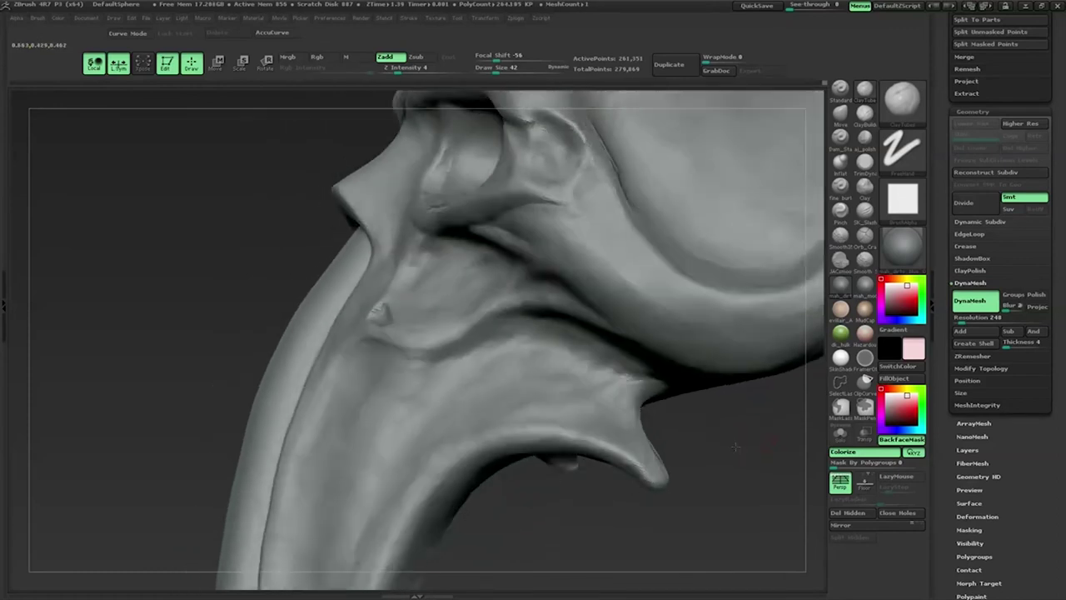
pyautogui.moveTo(743, 373); pyautogui.dragTo(440, 214)
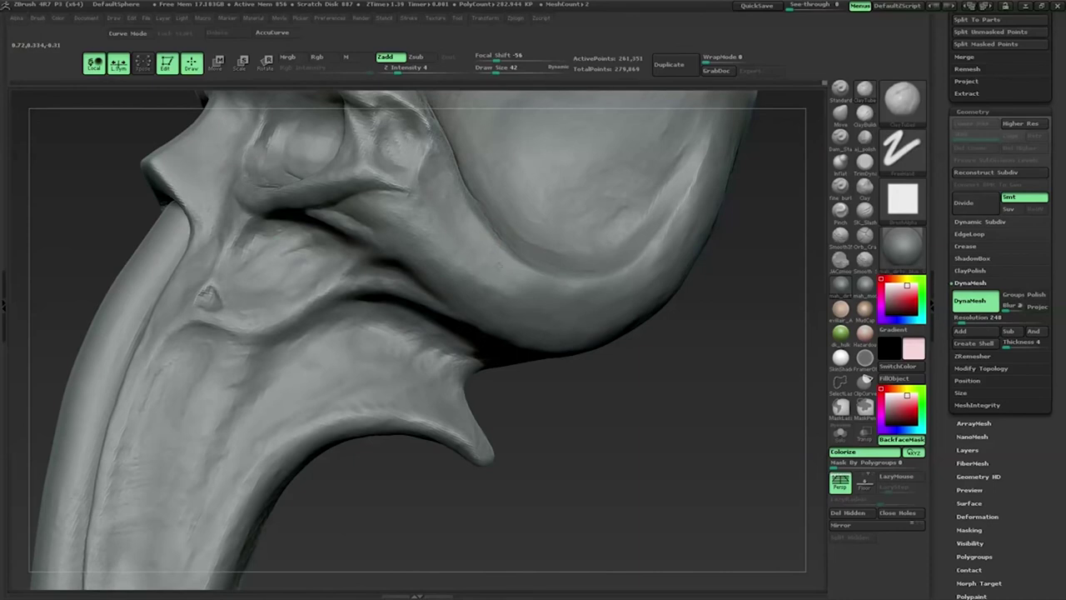
pyautogui.moveTo(612, 391); pyautogui.dragTo(624, 382)
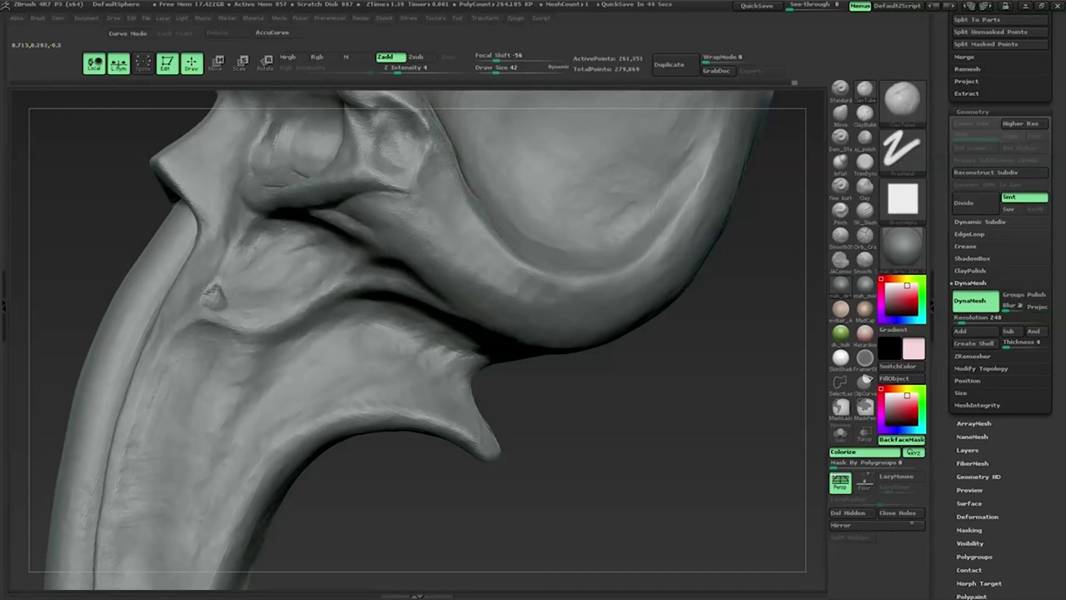
pyautogui.moveTo(554, 339); pyautogui.dragTo(612, 385)
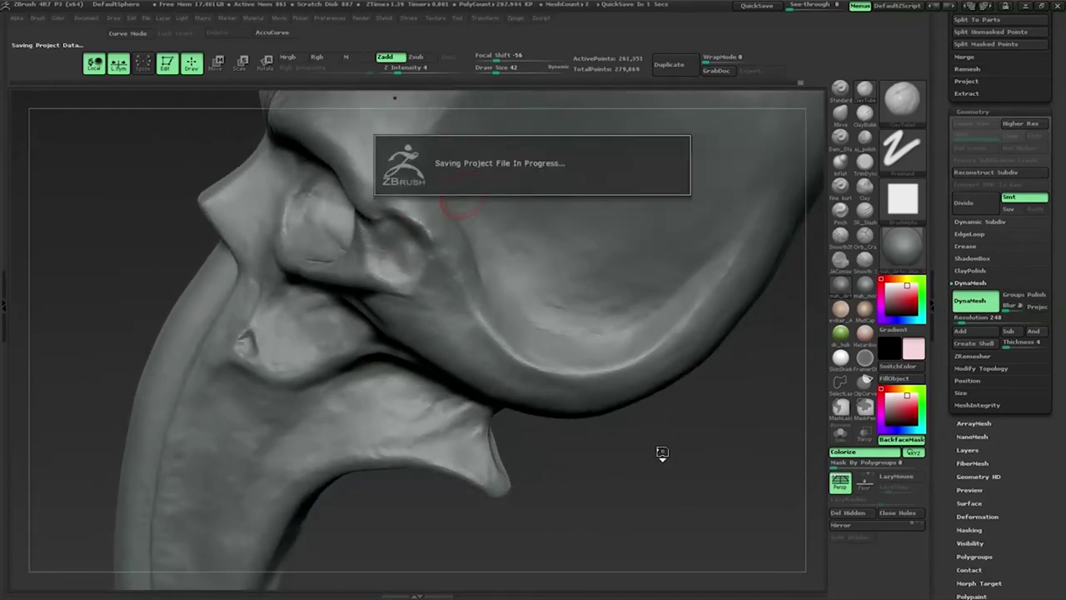
pyautogui.moveTo(661, 452); pyautogui.dragTo(600, 500)
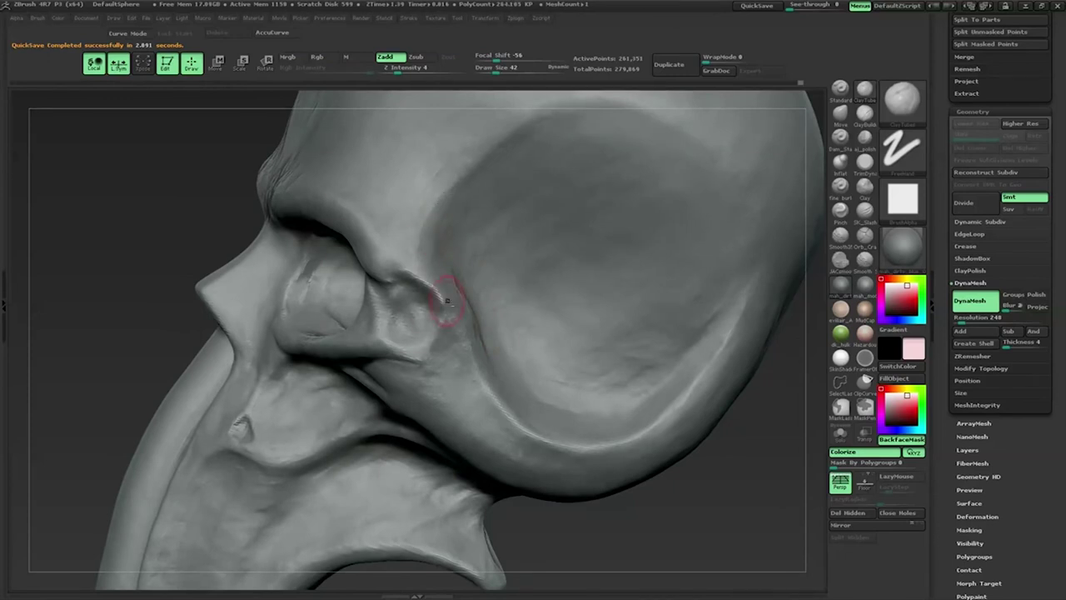
pyautogui.moveTo(447, 301); pyautogui.dragTo(504, 228)
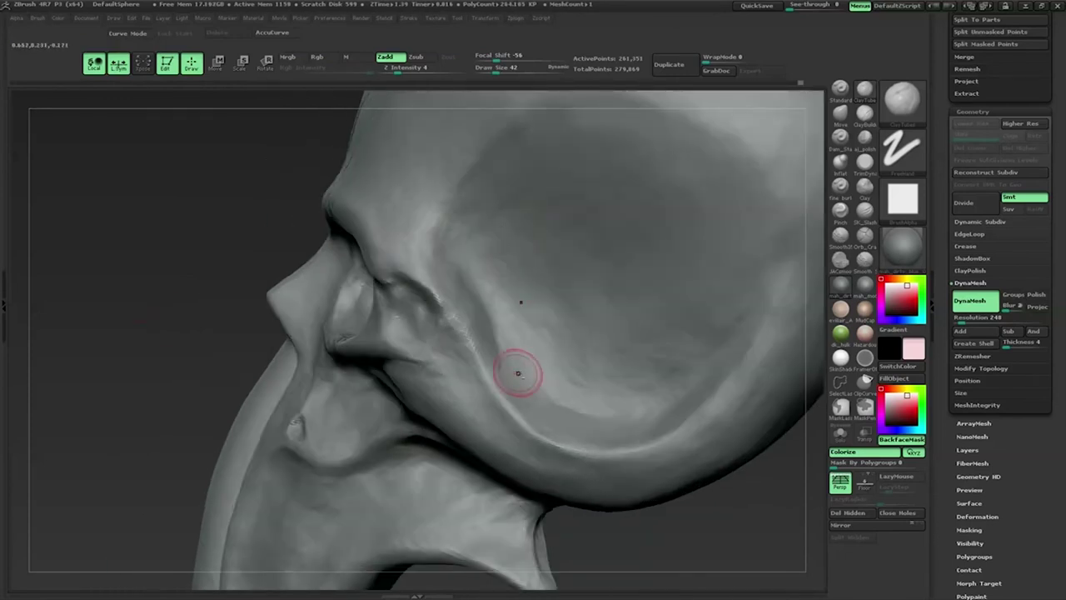
pyautogui.moveTo(505, 228); pyautogui.dragTo(473, 345)
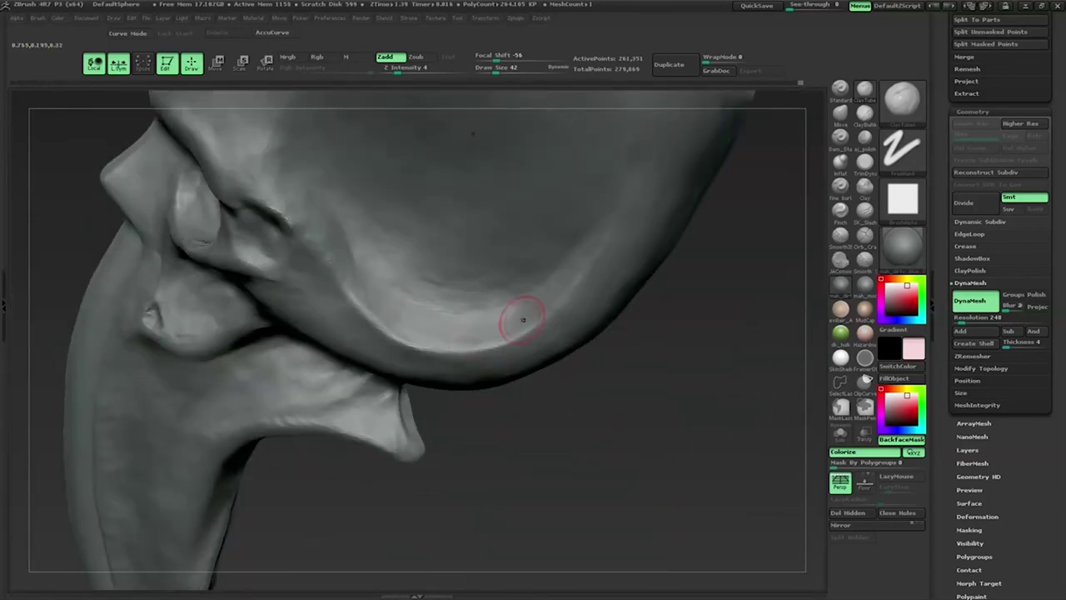
pyautogui.moveTo(589, 402); pyautogui.dragTo(448, 323)
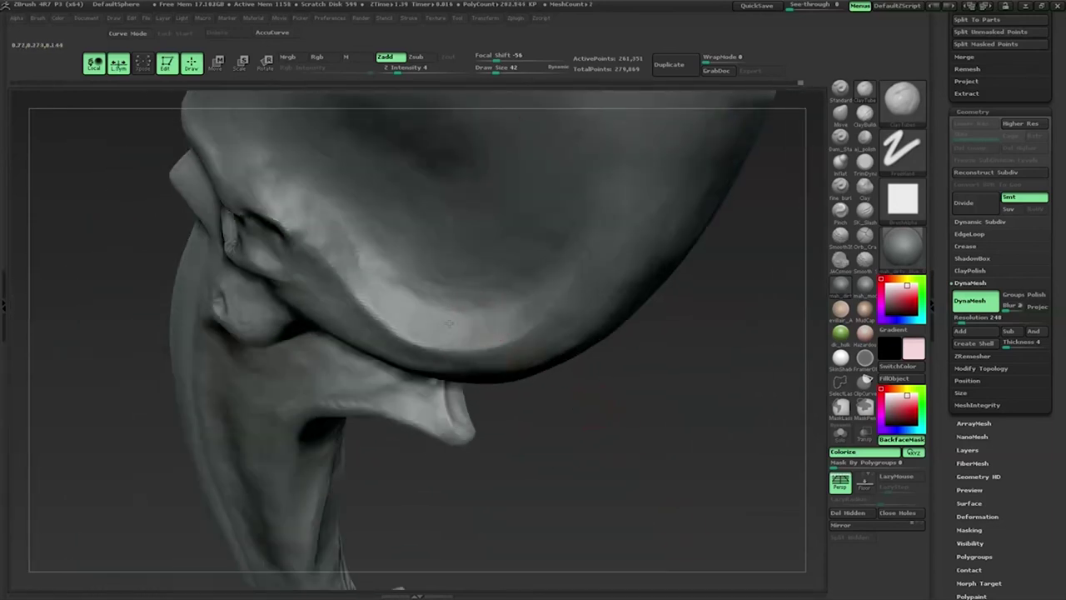
pyautogui.keyDown('alt'); pyautogui.moveTo(500, 381); pyautogui.dragTo(580, 406); pyautogui.keyUp('alt')
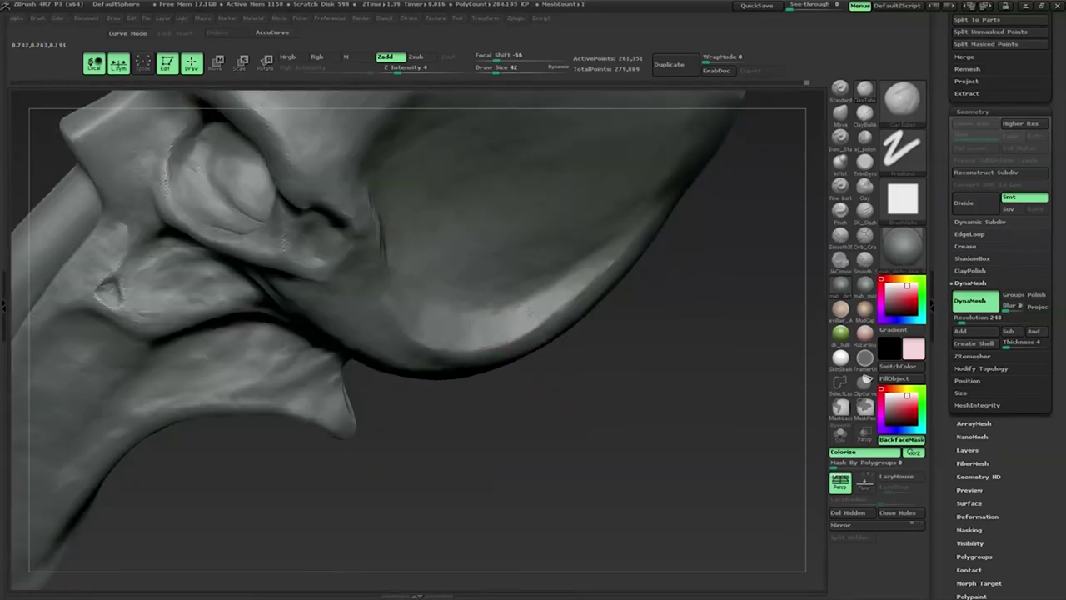
pyautogui.moveTo(638, 316)
pyautogui.mouseDown()
pyautogui.moveTo(571, 297)
pyautogui.moveTo(588, 307)
pyautogui.mouseUp()
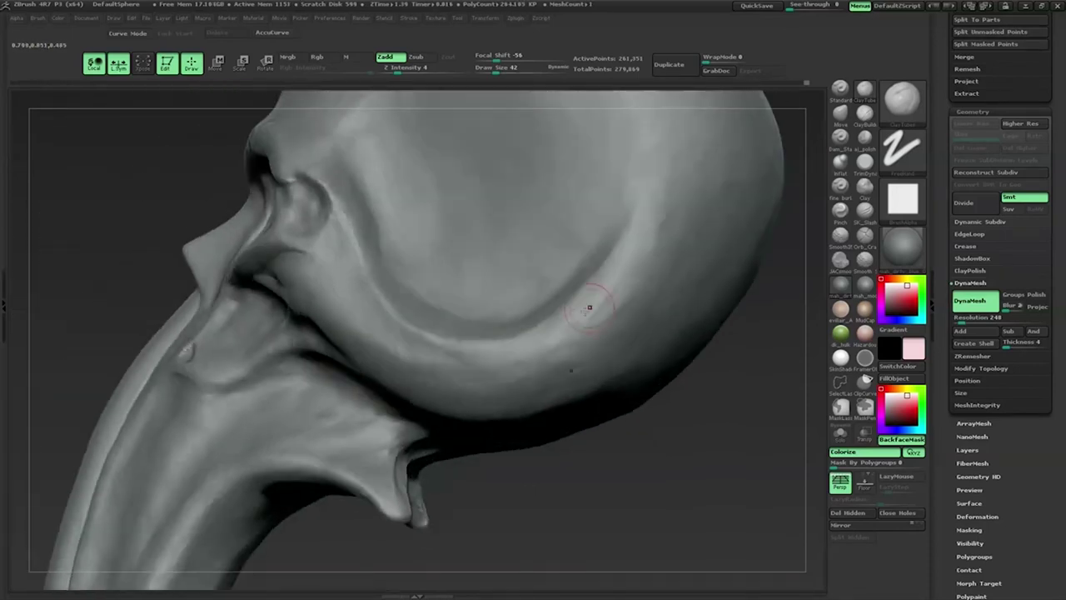
pyautogui.moveTo(576, 496)
pyautogui.mouseDown()
pyautogui.moveTo(566, 389)
pyautogui.moveTo(718, 334)
pyautogui.moveTo(583, 358)
pyautogui.mouseUp()
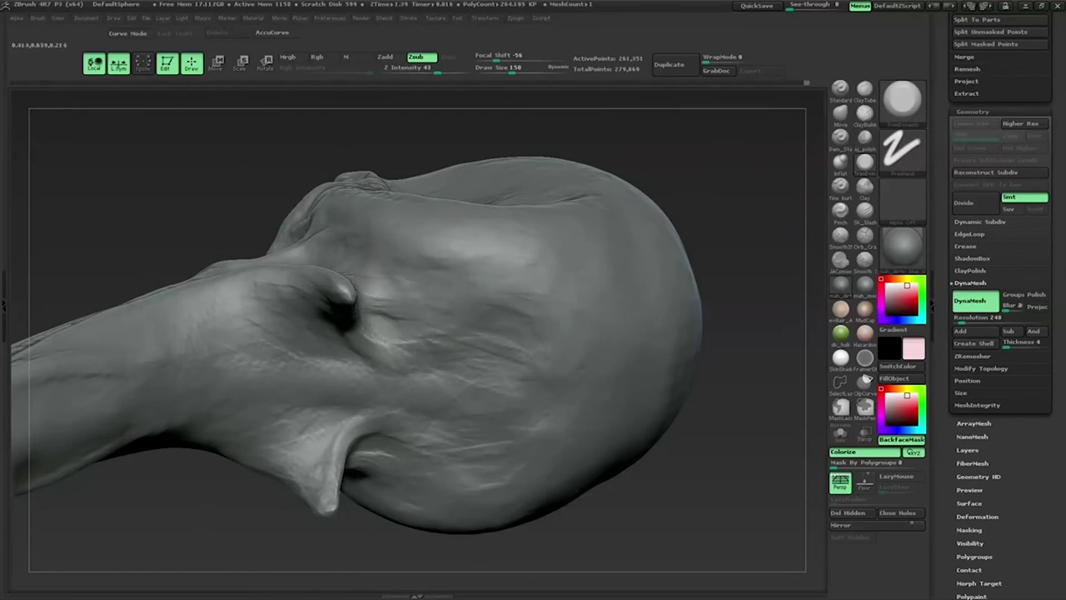
pyautogui.click(876, 117)
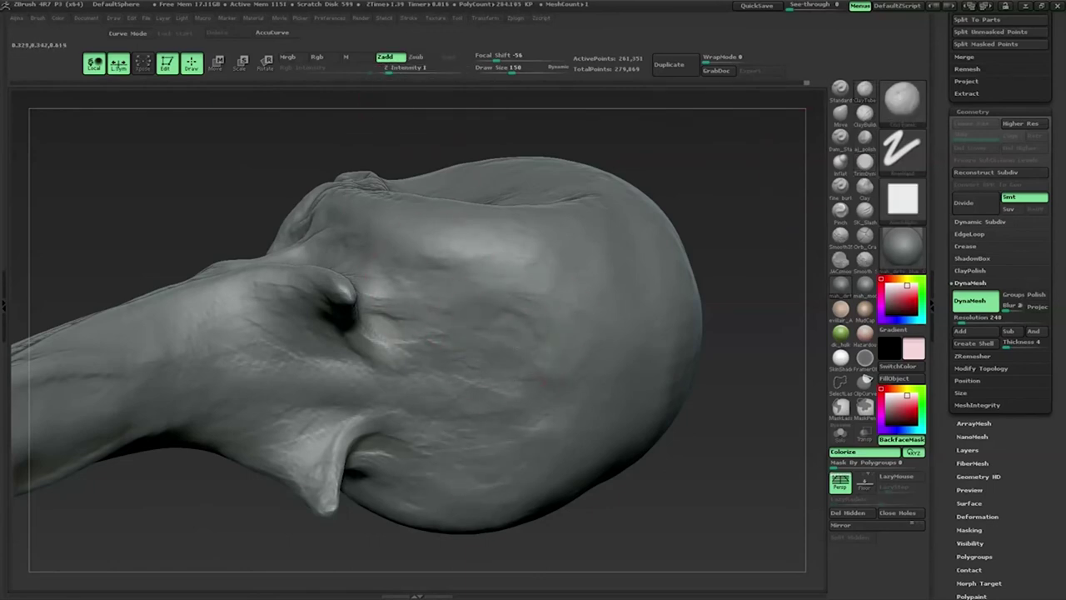
# Step: Lower the ClayBuildup brush to Draw Size 65 and orbit around the neck and horn spurs
pyautogui.press('space')
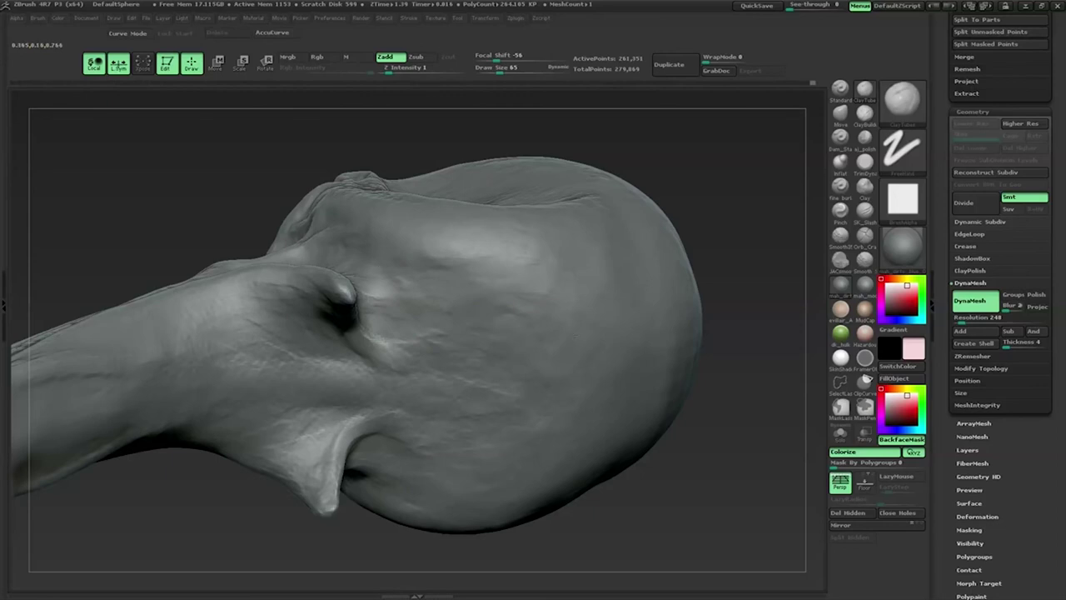
pyautogui.moveTo(733, 350); pyautogui.dragTo(500, 381)
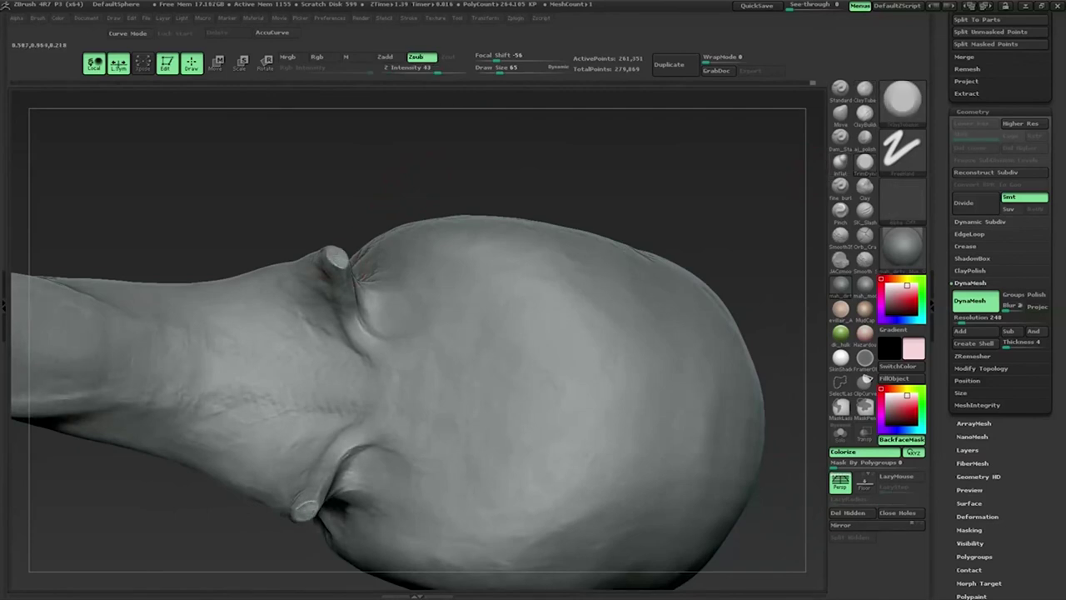
pyautogui.moveTo(324, 245)
pyautogui.mouseDown()
pyautogui.moveTo(511, 268)
pyautogui.moveTo(405, 250)
pyautogui.moveTo(405, 185)
pyautogui.mouseUp()
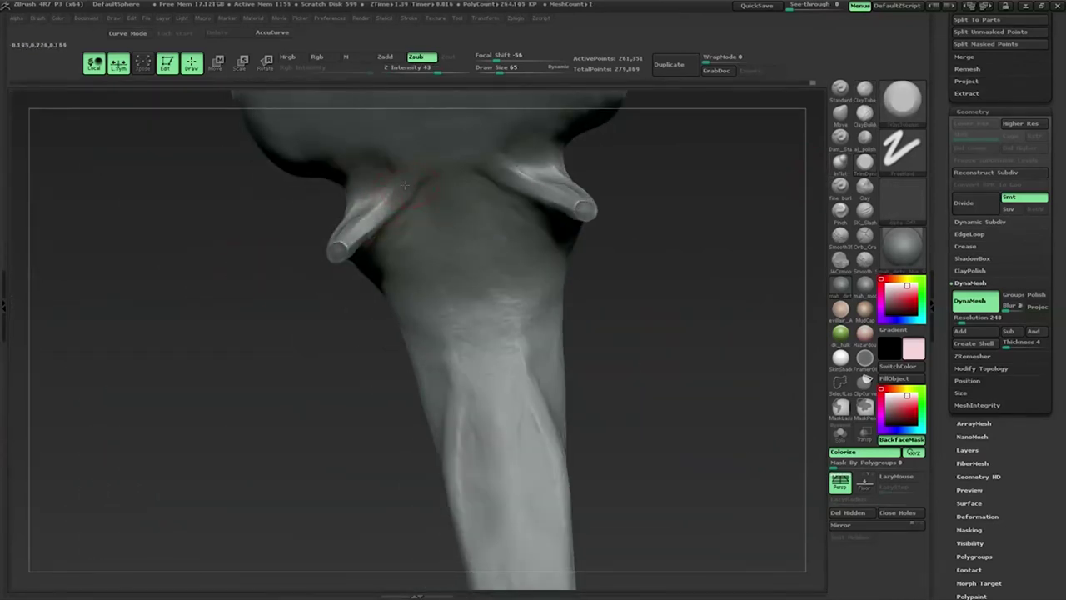
pyautogui.moveTo(245, 280)
pyautogui.mouseDown()
pyautogui.moveTo(492, 354)
pyautogui.moveTo(385, 324)
pyautogui.mouseUp()
pyautogui.moveTo(391, 283)
pyautogui.mouseDown()
pyautogui.moveTo(369, 274)
pyautogui.moveTo(575, 304)
pyautogui.mouseUp()
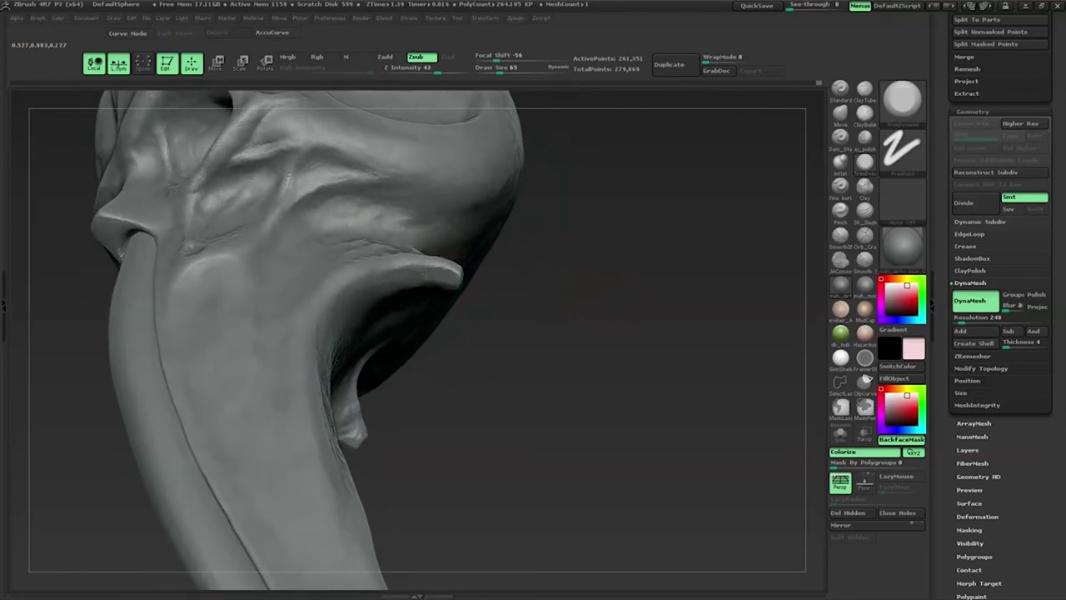
pyautogui.moveTo(354, 280)
pyautogui.mouseDown()
pyautogui.moveTo(579, 298)
pyautogui.moveTo(349, 292)
pyautogui.mouseUp()
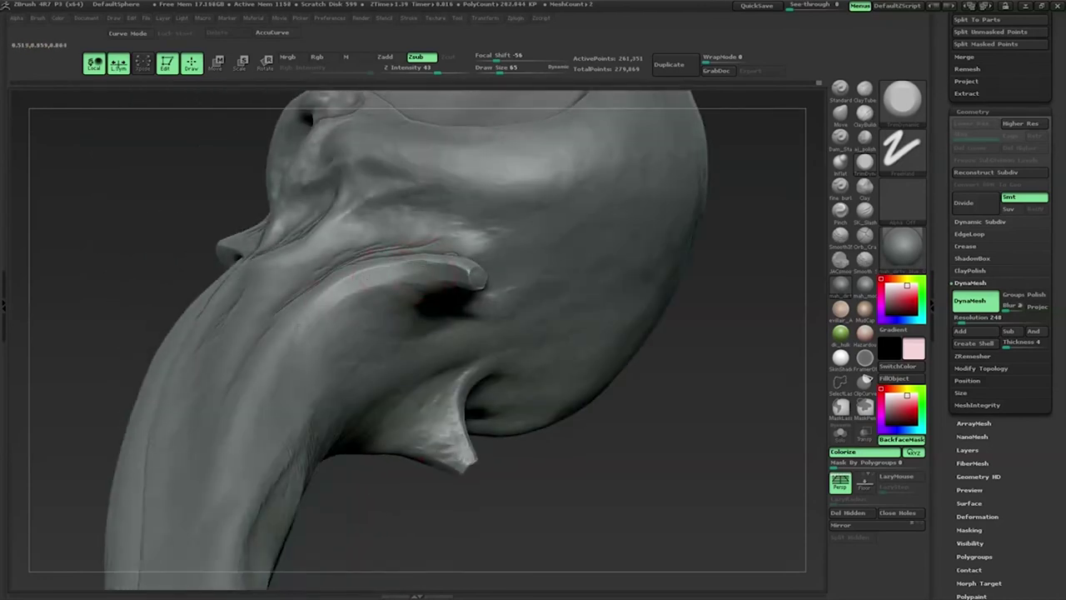
# Step: Orbit around the horn and neck to view the spurs from several angles
pyautogui.moveTo(470, 278)
pyautogui.mouseDown()
pyautogui.moveTo(560, 287)
pyautogui.moveTo(433, 254)
pyautogui.mouseUp()
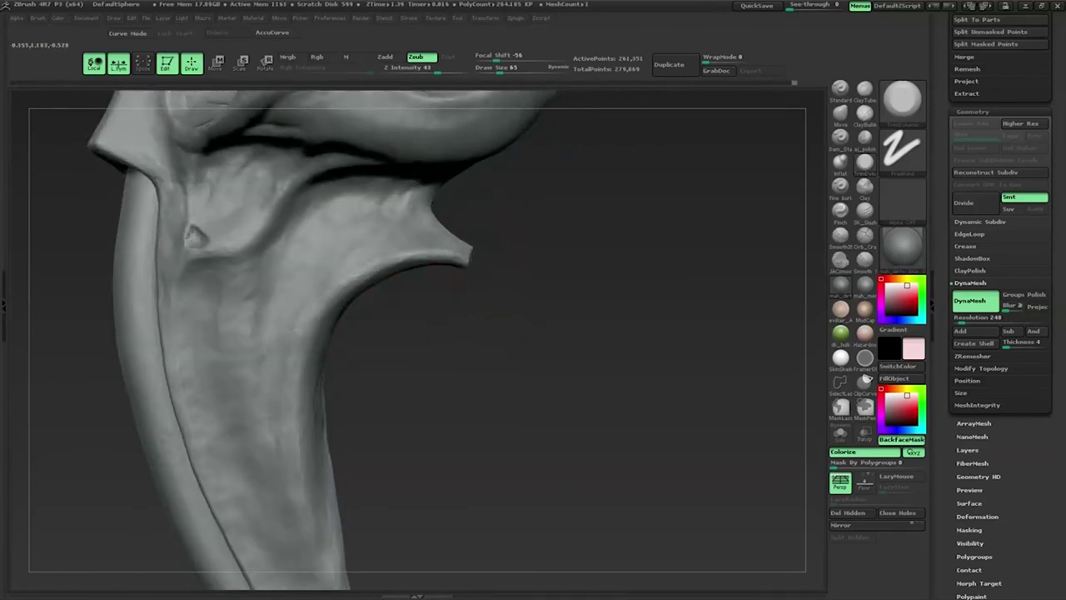
pyautogui.moveTo(405, 222); pyautogui.dragTo(449, 244)
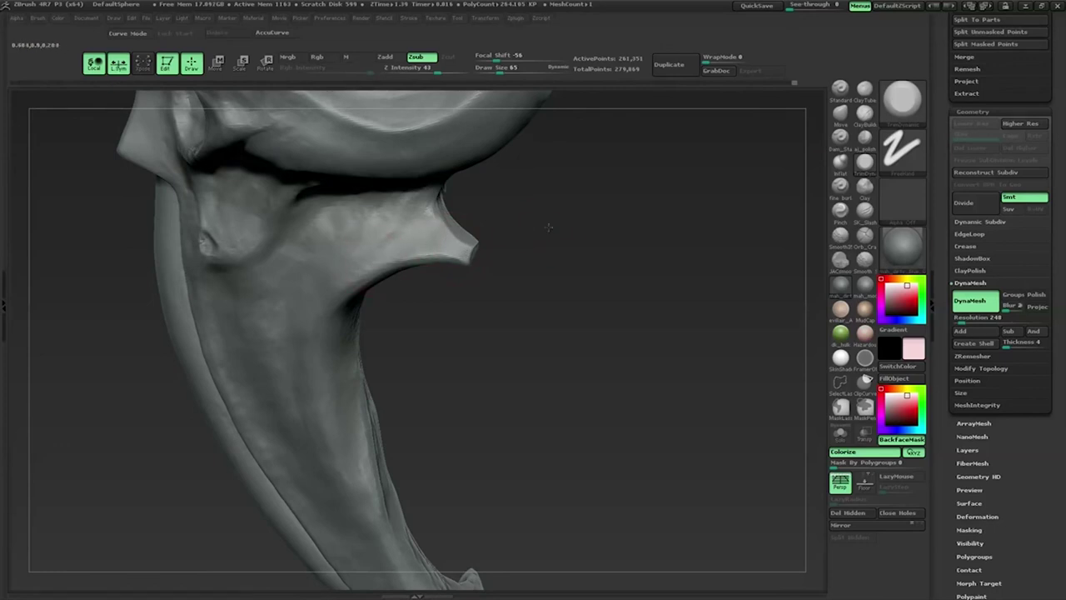
pyautogui.moveTo(549, 226); pyautogui.dragTo(366, 225)
pyautogui.moveTo(482, 233)
pyautogui.mouseDown()
pyautogui.moveTo(395, 324)
pyautogui.moveTo(505, 364)
pyautogui.moveTo(397, 297)
pyautogui.moveTo(416, 238)
pyautogui.moveTo(512, 196)
pyautogui.mouseUp()
pyautogui.rightClick(417, 238)
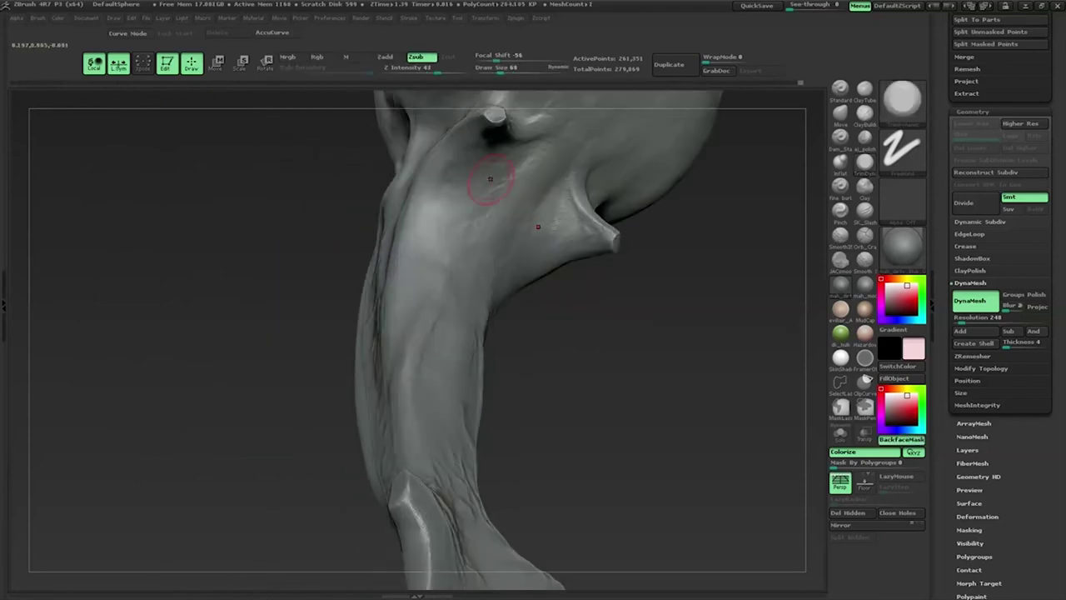
pyautogui.moveTo(709, 229); pyautogui.dragTo(445, 249)
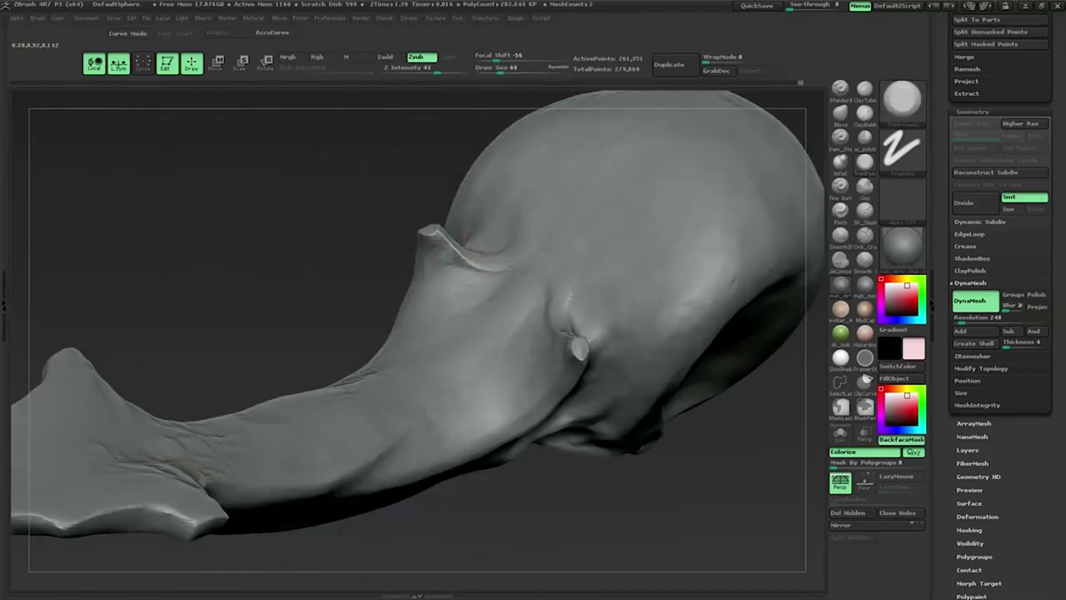
# Step: Inspect the beak, then pick a new Dots-stroke brush at Draw Size 131, Z Intensity 10
pyautogui.moveTo(416, 241); pyautogui.dragTo(375, 254)
pyautogui.moveTo(413, 356); pyautogui.dragTo(406, 274)
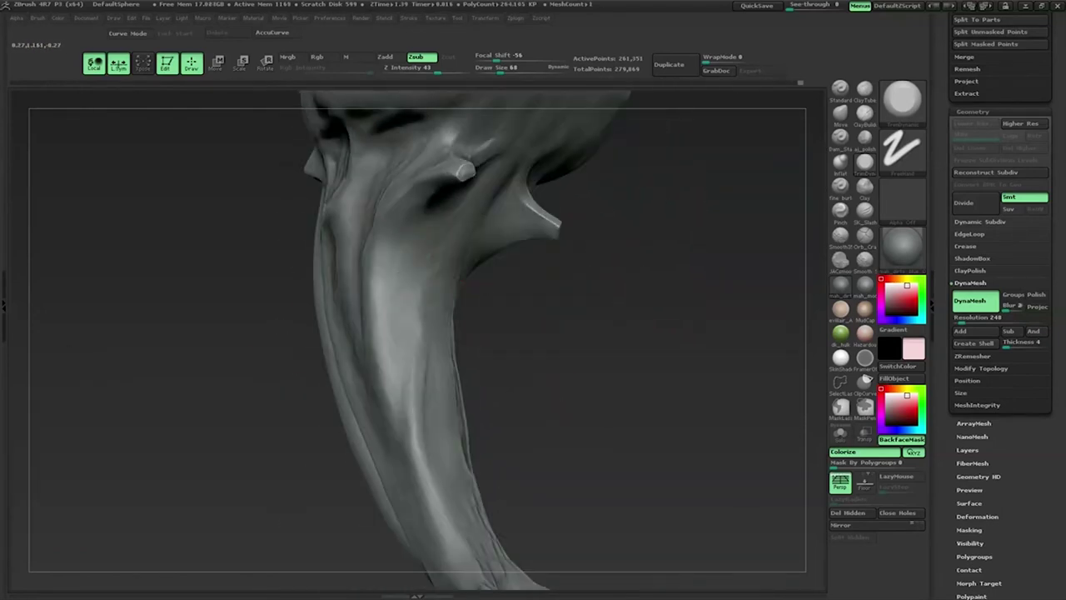
pyautogui.moveTo(394, 374); pyautogui.dragTo(374, 369)
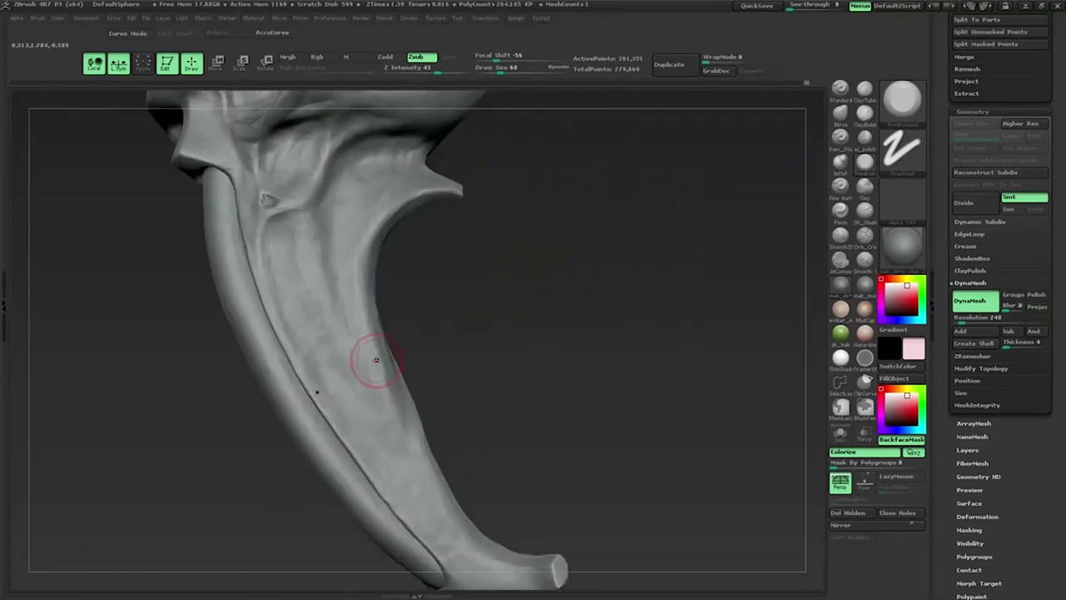
pyautogui.moveTo(393, 280)
pyautogui.mouseDown()
pyautogui.moveTo(500, 270)
pyautogui.moveTo(491, 275)
pyautogui.moveTo(597, 198)
pyautogui.mouseUp()
pyautogui.press('space')
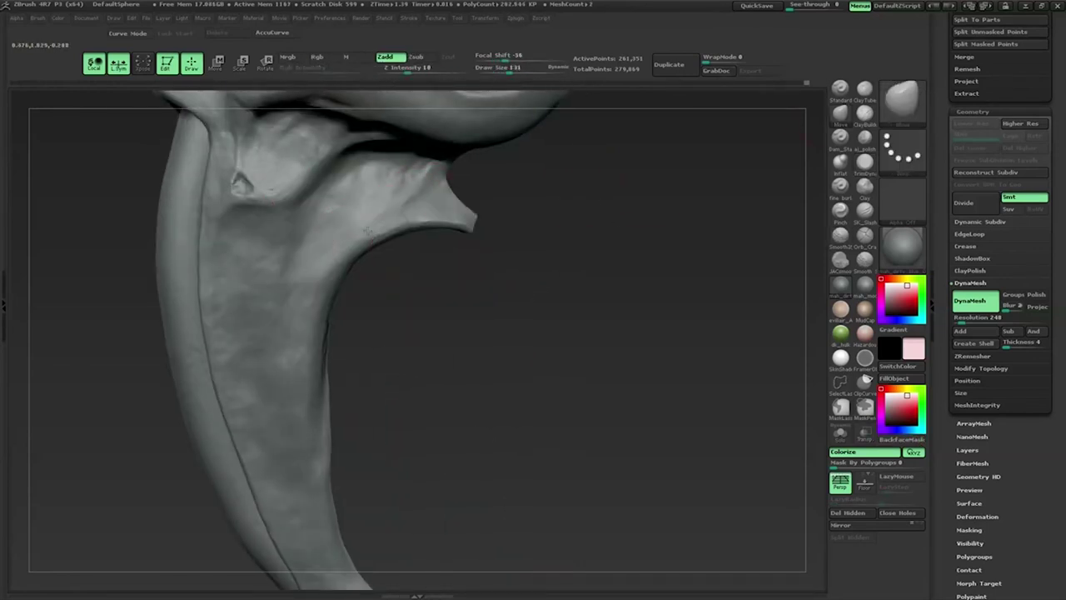
pyautogui.moveTo(597, 198); pyautogui.dragTo(506, 317)
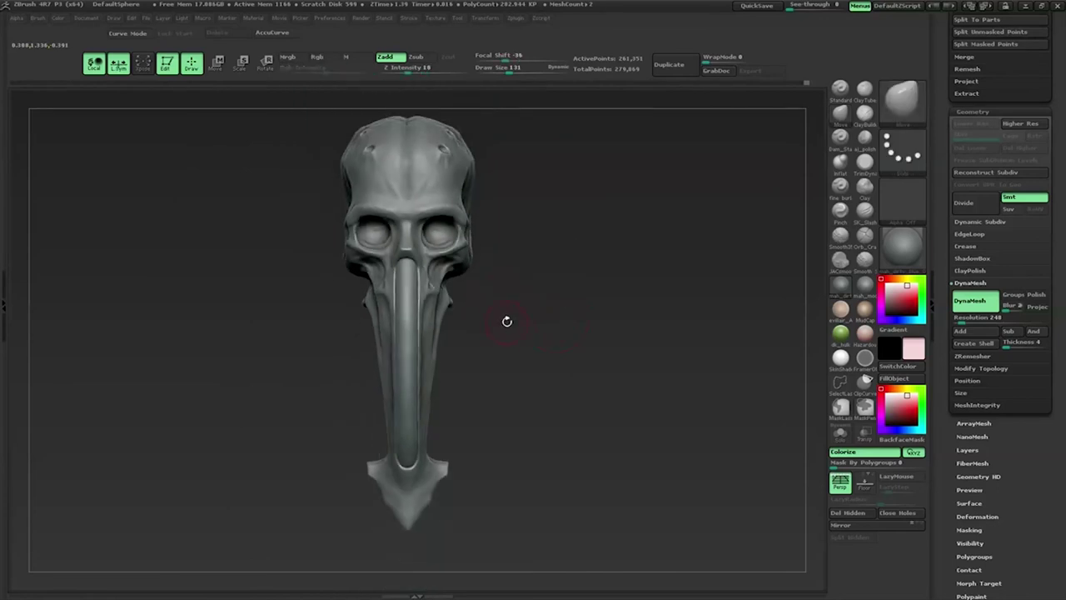
# Step: Orbit from a three-quarter beak view round to the side, then zoom in on the beak's lower tip
pyautogui.moveTo(431, 389); pyautogui.dragTo(573, 186)
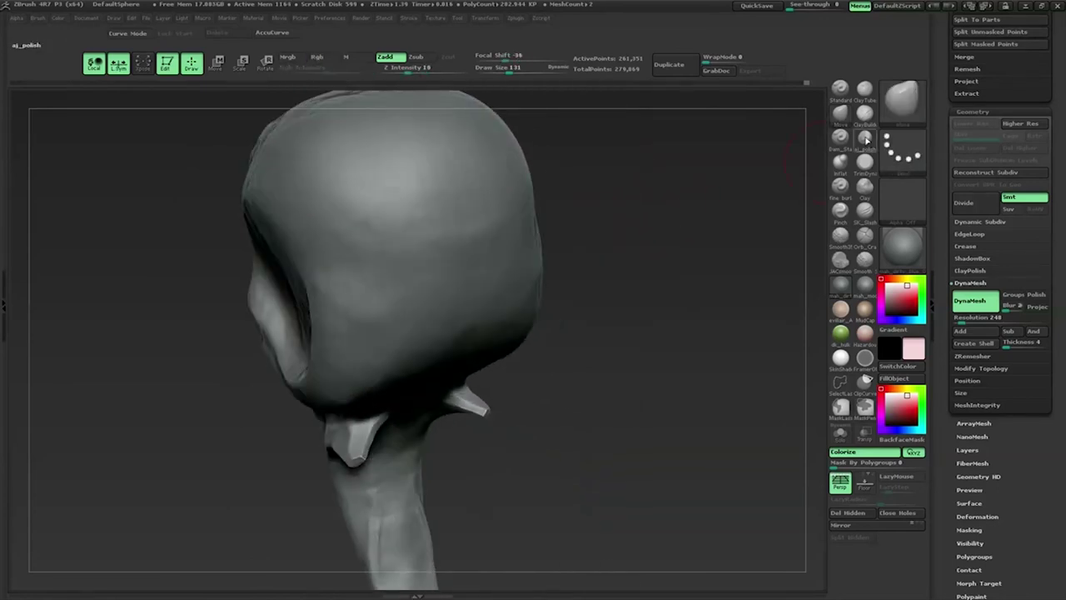
pyautogui.moveTo(573, 187); pyautogui.dragTo(616, 193)
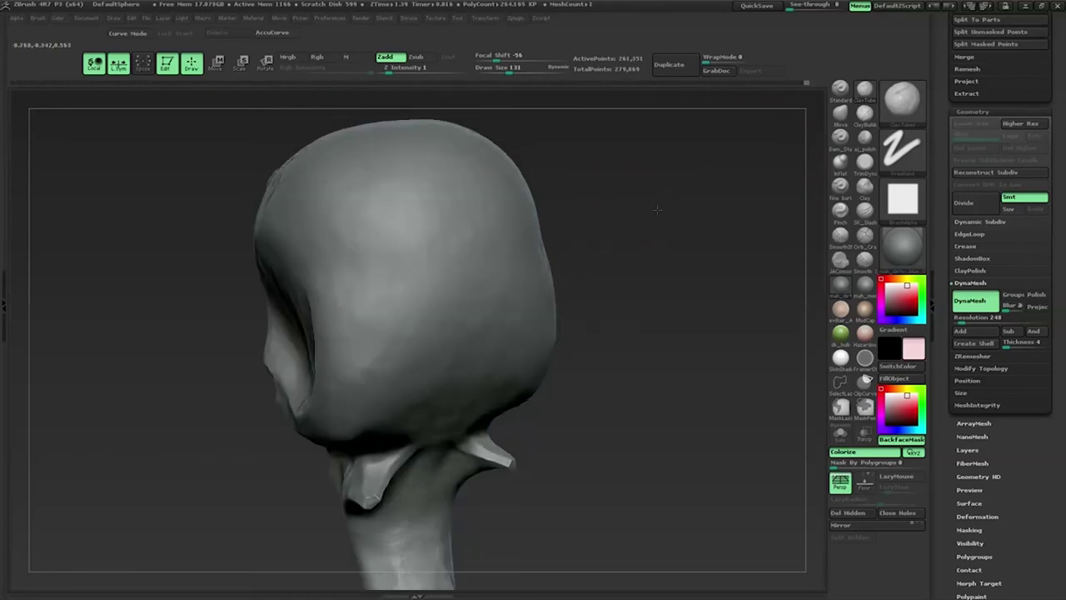
pyautogui.moveTo(583, 231)
pyautogui.mouseDown()
pyautogui.moveTo(493, 300)
pyautogui.moveTo(550, 305)
pyautogui.moveTo(574, 294)
pyautogui.moveTo(549, 269)
pyautogui.mouseUp()
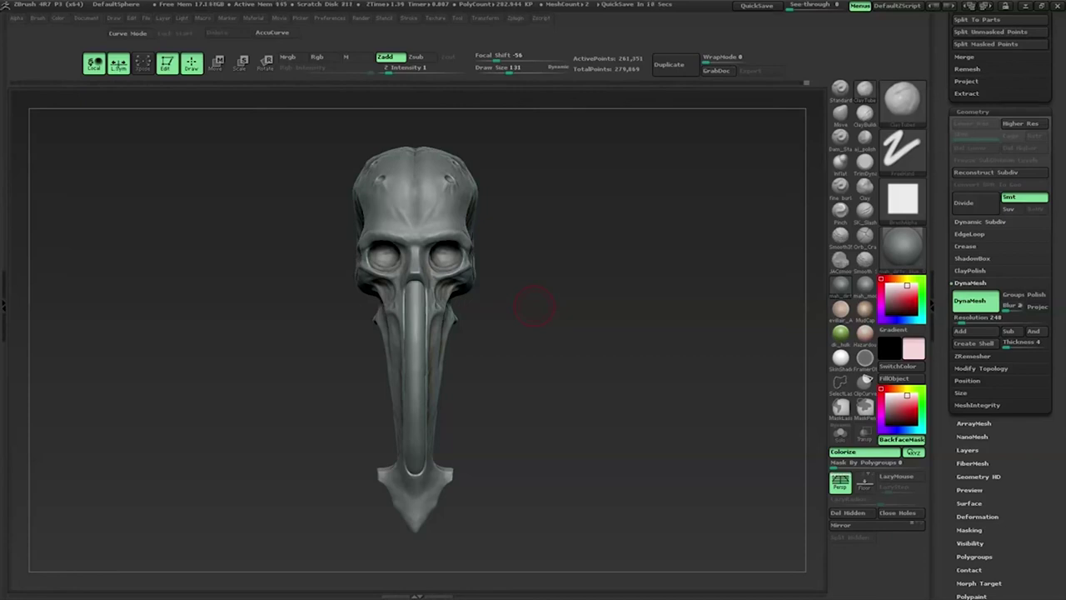
pyautogui.moveTo(522, 321); pyautogui.dragTo(564, 397)
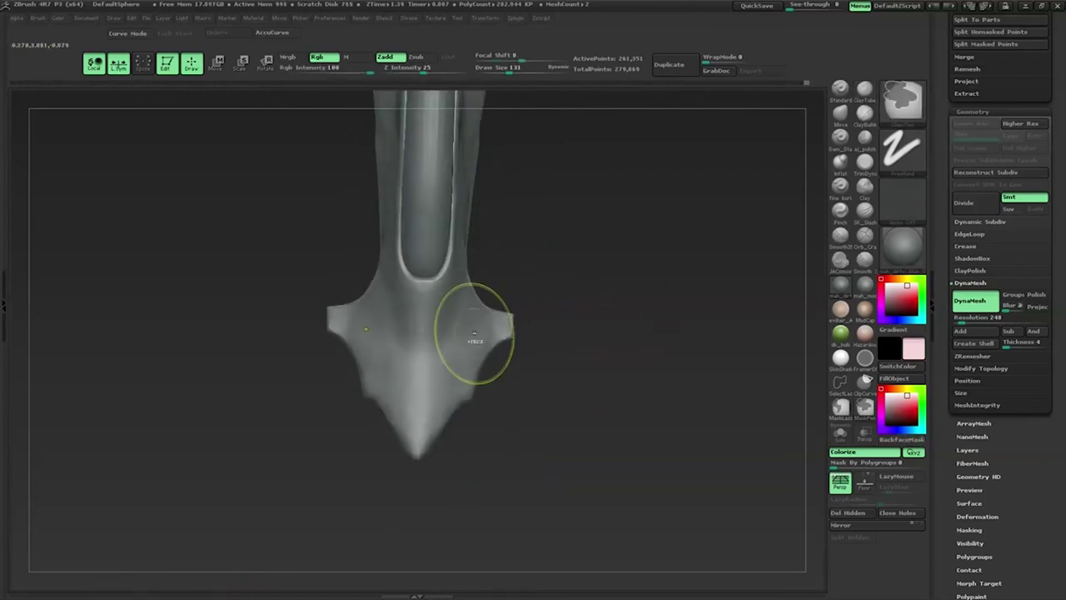
# Step: Set the brush to Draw Size 93 and check the beak tip from several angles
pyautogui.moveTo(551, 313); pyautogui.dragTo(711, 207)
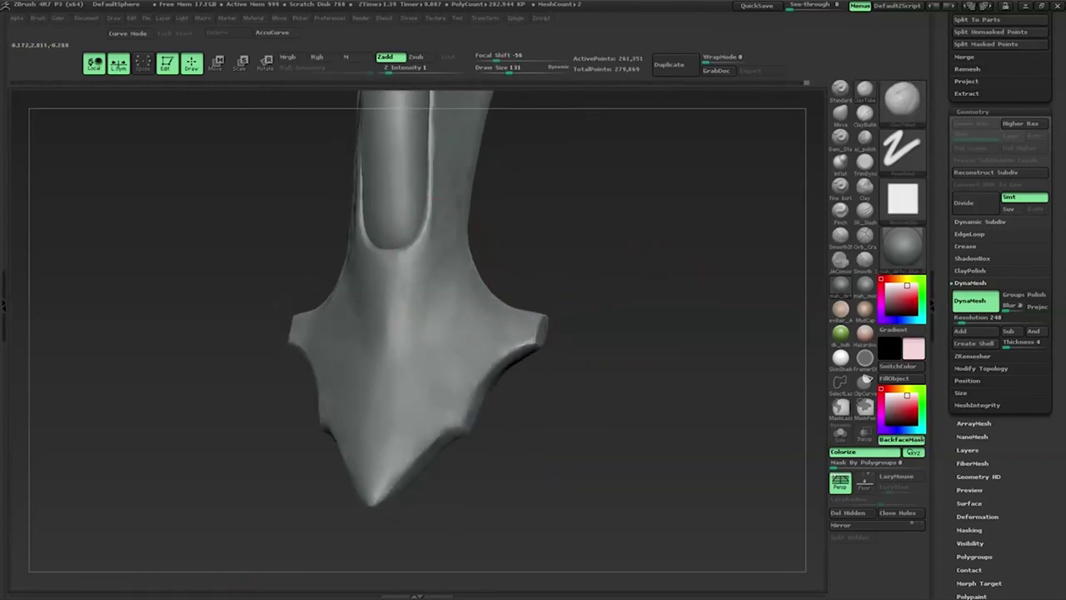
pyautogui.press('[')
pyautogui.press('[')
pyautogui.press('[')
pyautogui.press('space')
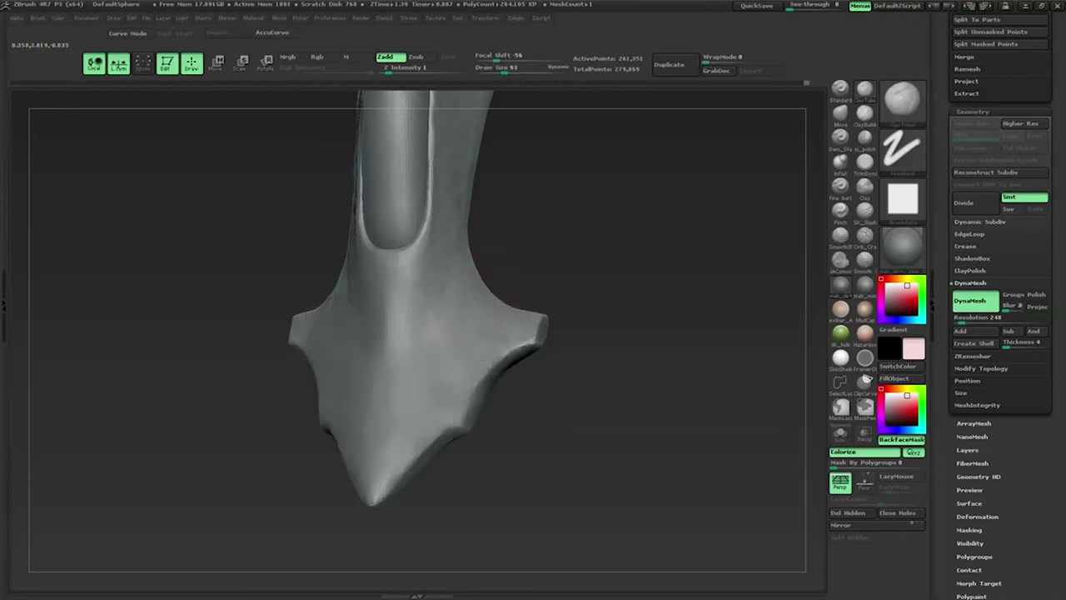
pyautogui.moveTo(633, 333); pyautogui.dragTo(583, 333)
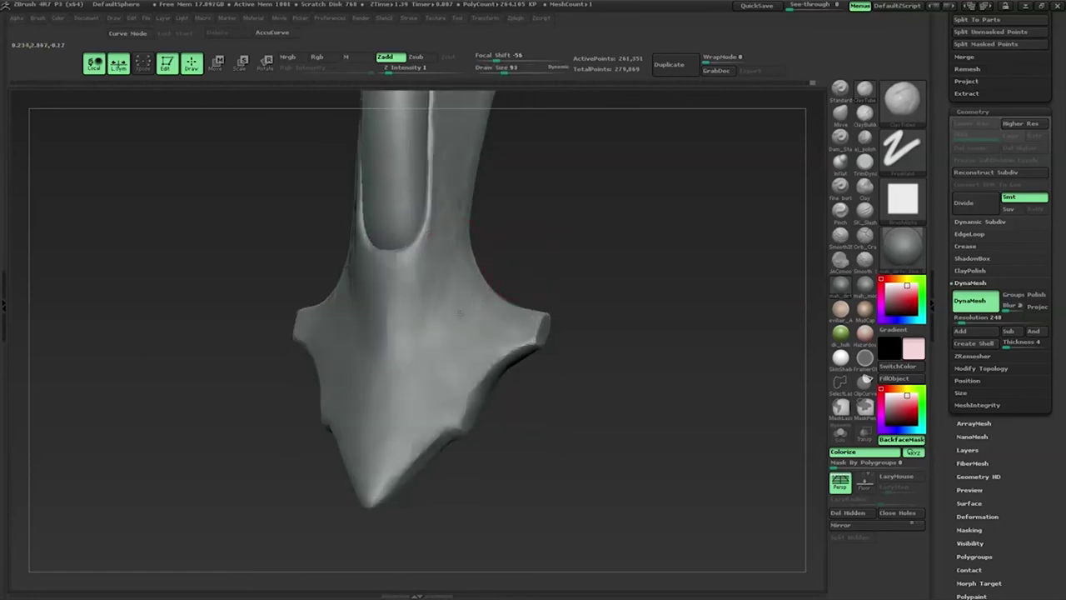
pyautogui.moveTo(460, 313); pyautogui.dragTo(431, 386)
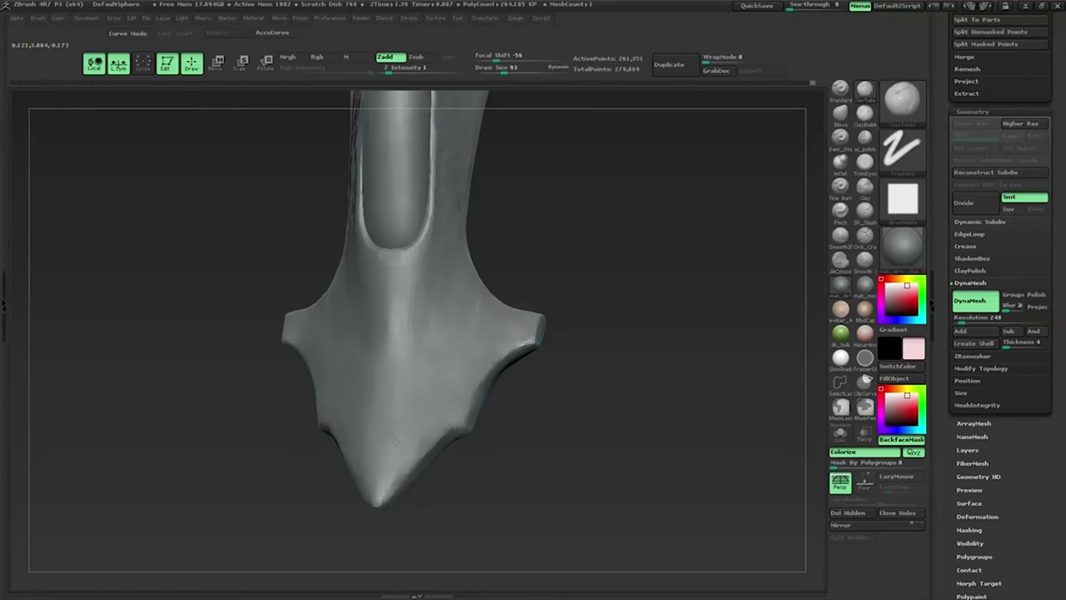
pyautogui.moveTo(394, 441); pyautogui.dragTo(417, 428)
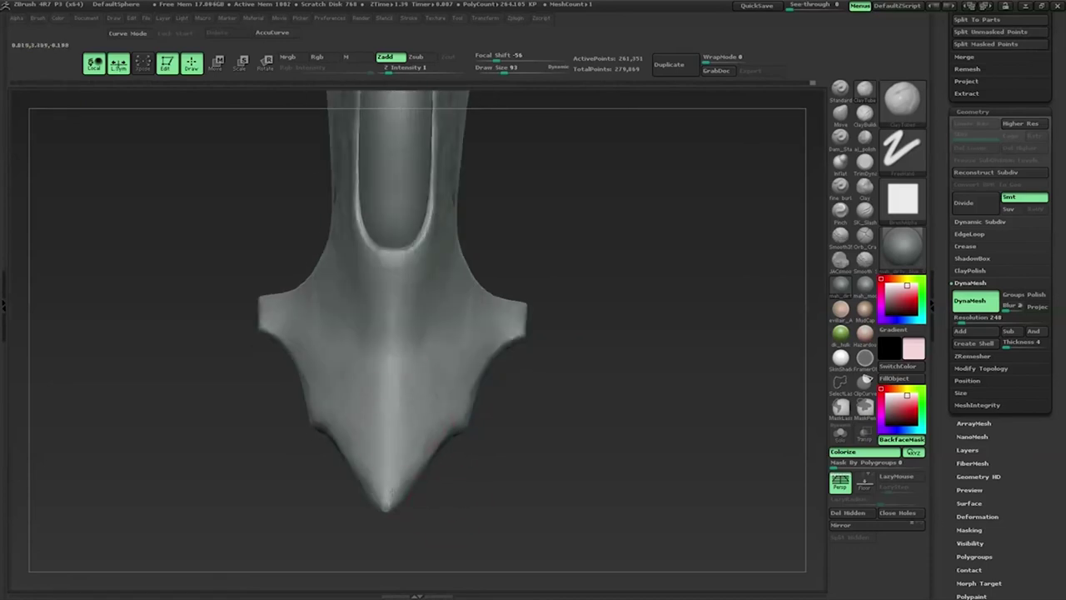
pyautogui.moveTo(583, 375)
pyautogui.mouseDown()
pyautogui.moveTo(549, 375)
pyautogui.moveTo(625, 358)
pyautogui.moveTo(599, 316)
pyautogui.mouseUp()
pyautogui.moveTo(583, 375)
pyautogui.mouseDown()
pyautogui.moveTo(488, 309)
pyautogui.moveTo(464, 392)
pyautogui.moveTo(500, 361)
pyautogui.moveTo(518, 380)
pyautogui.mouseUp()
pyautogui.moveTo(450, 323)
pyautogui.mouseDown()
pyautogui.moveTo(442, 508)
pyautogui.moveTo(747, 422)
pyautogui.moveTo(456, 333)
pyautogui.mouseUp()
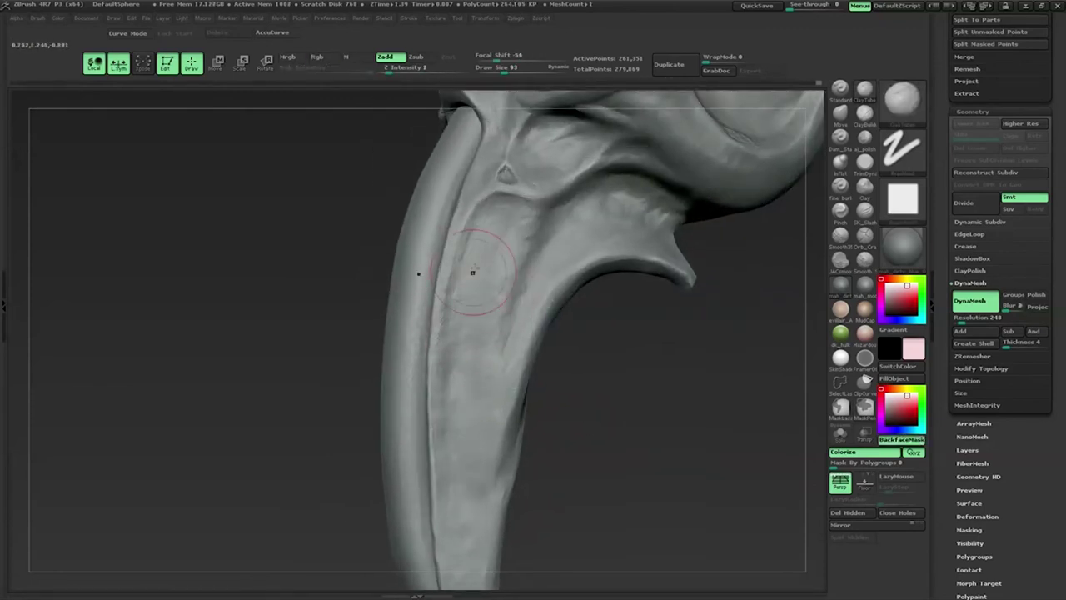
# Step: Briefly swap brushes with B-S-T, return to the low-intensity brush with B-S-M, and view the beak shaft's side
pyautogui.press('b')
pyautogui.press('s')
pyautogui.press('t')
pyautogui.press('b')
pyautogui.press('s')
pyautogui.press('m')
pyautogui.moveTo(499, 396); pyautogui.dragTo(478, 340)
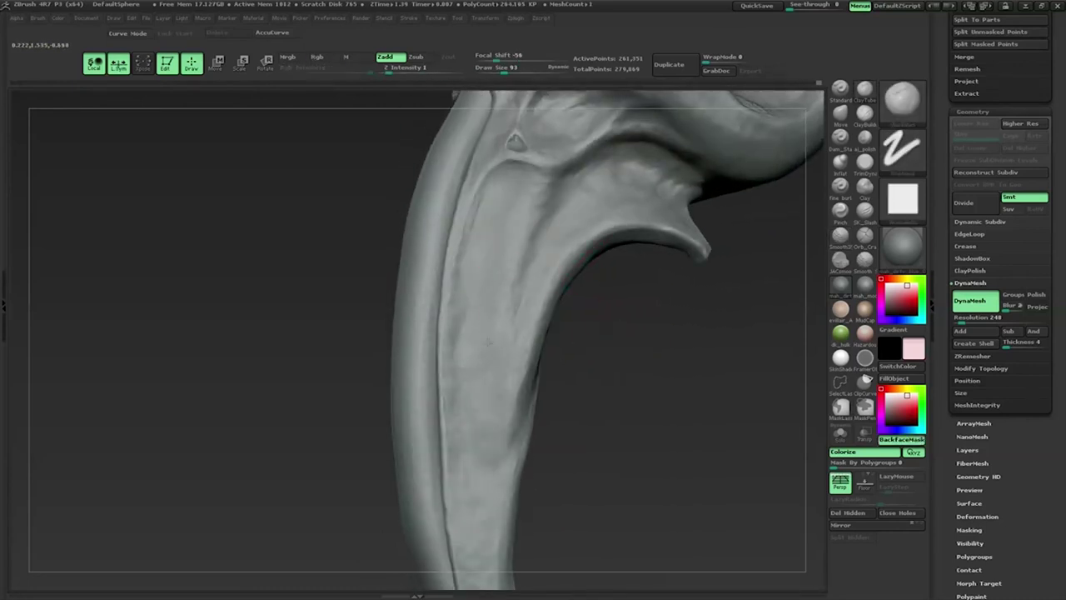
# Step: Lightly texture the beak-shaft ridge, lowering Draw Size to 68 while orbiting the shaft
pyautogui.moveTo(528, 207); pyautogui.dragTo(538, 208)
pyautogui.press('s')
pyautogui.moveTo(512, 309); pyautogui.dragTo(499, 309)
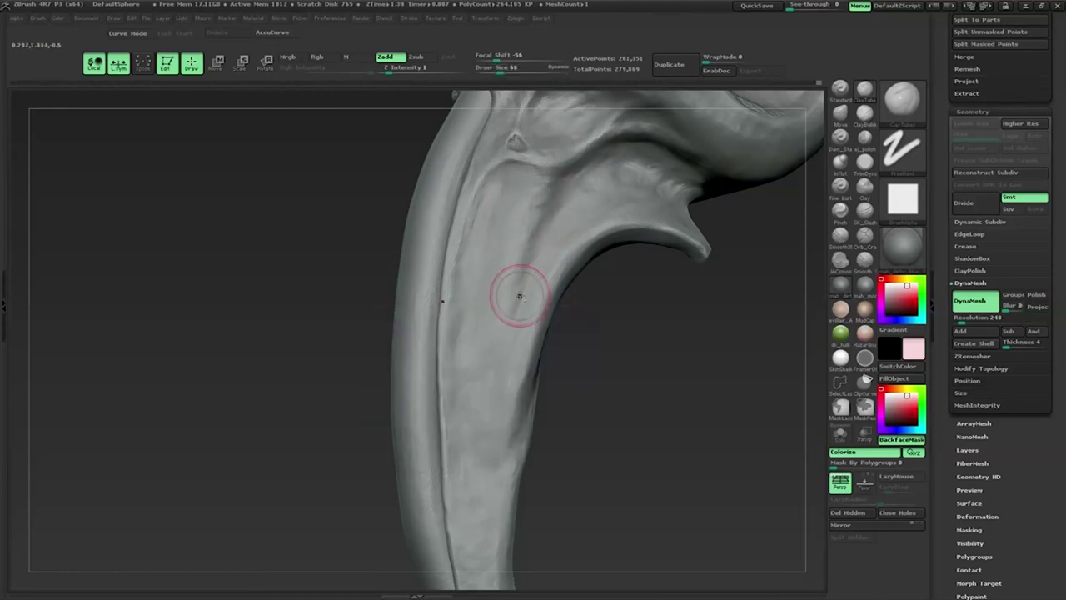
pyautogui.moveTo(567, 316)
pyautogui.mouseDown()
pyautogui.moveTo(597, 337)
pyautogui.moveTo(587, 266)
pyautogui.mouseUp()
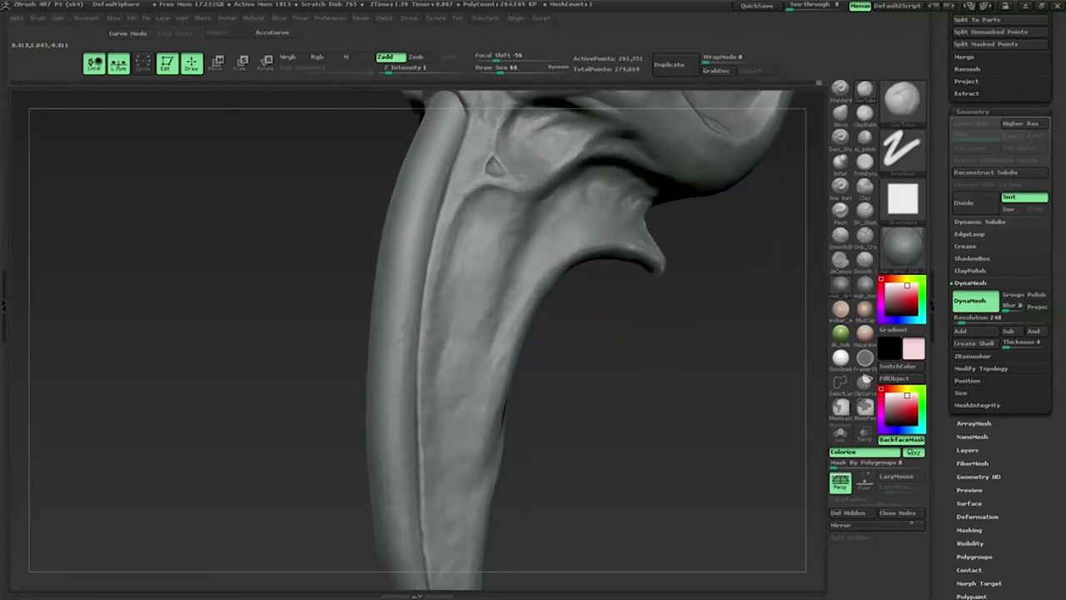
pyautogui.moveTo(605, 353); pyautogui.dragTo(606, 256)
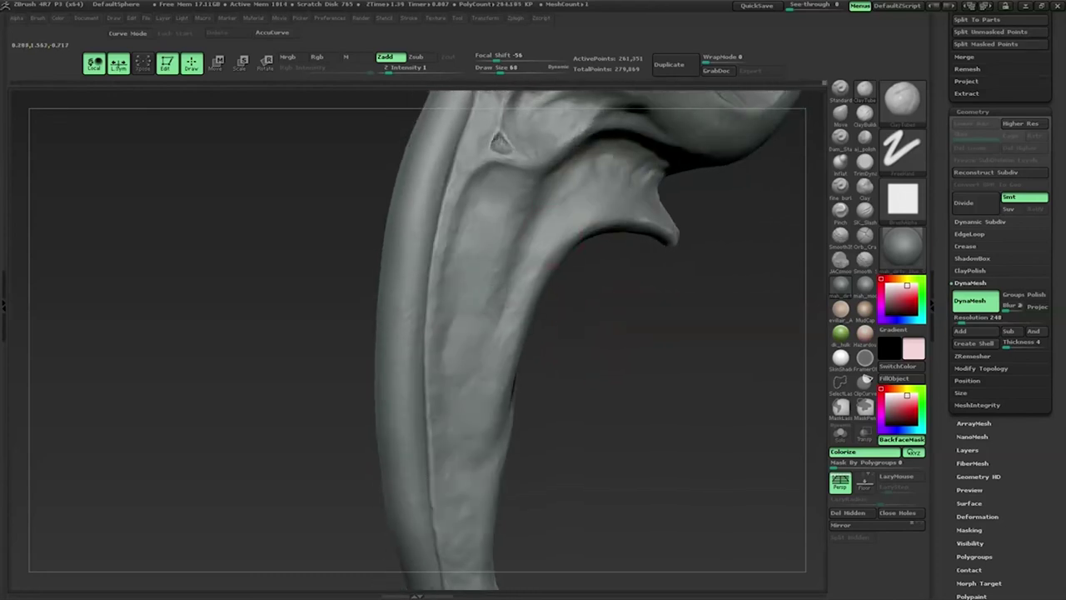
pyautogui.moveTo(552, 264); pyautogui.dragTo(483, 345)
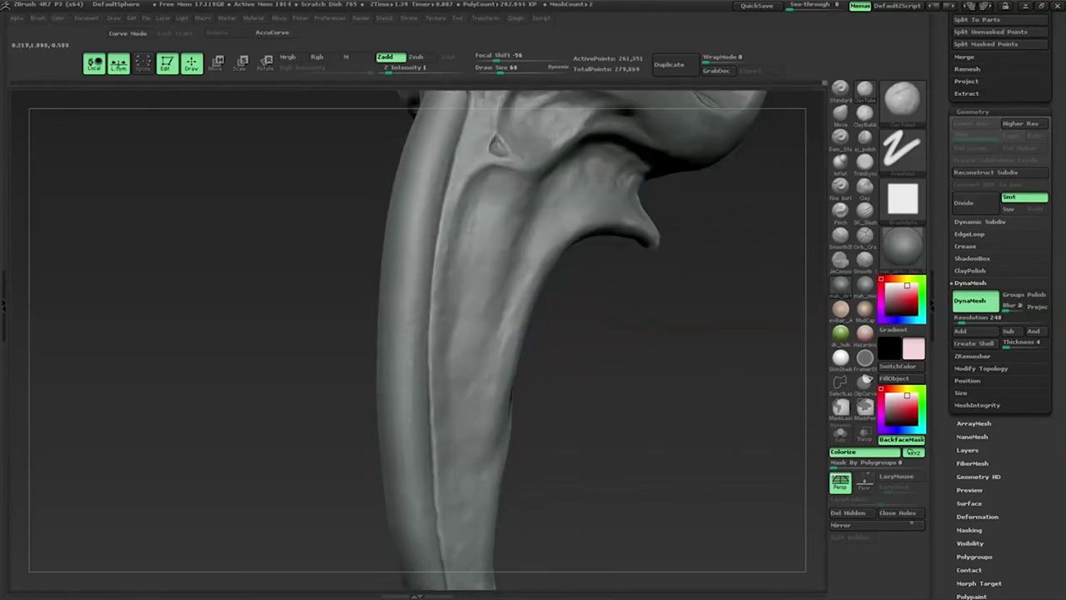
pyautogui.moveTo(452, 416); pyautogui.dragTo(483, 320)
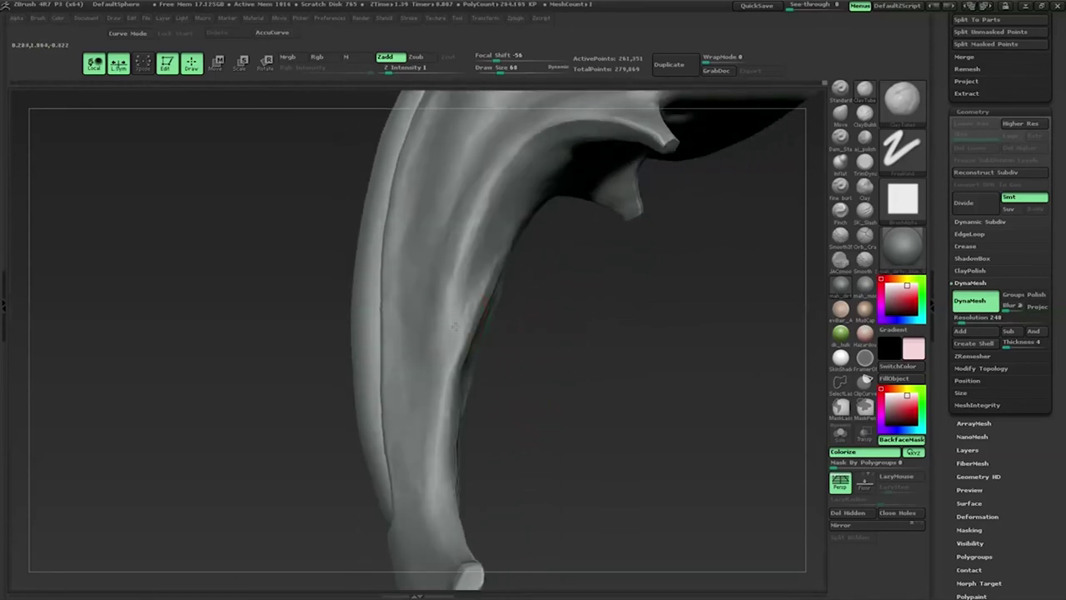
pyautogui.moveTo(511, 399); pyautogui.dragTo(511, 330)
# Step: Try another brush, return to the subtle ClayTubes texturing brush, and streak texture along the shaft
pyautogui.click(840, 185)
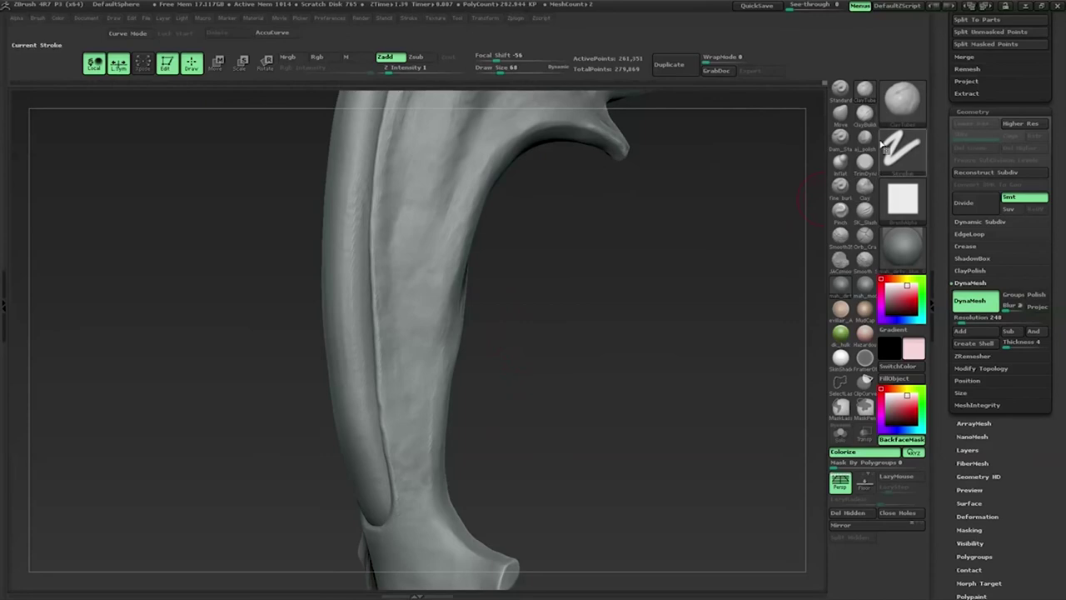
pyautogui.moveTo(666, 274); pyautogui.dragTo(500, 275)
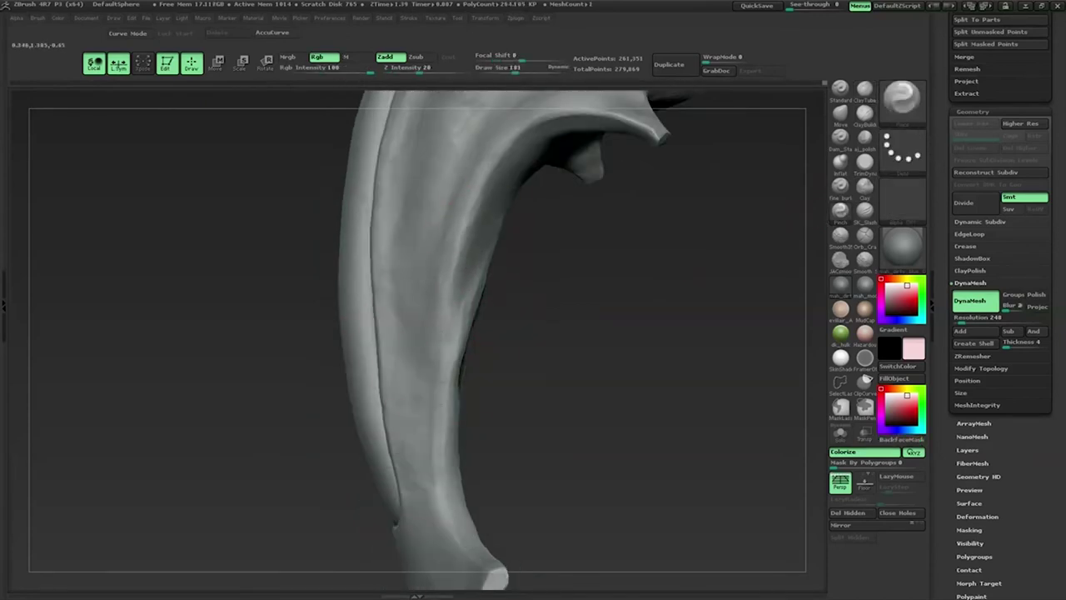
pyautogui.moveTo(476, 191); pyautogui.dragTo(569, 191)
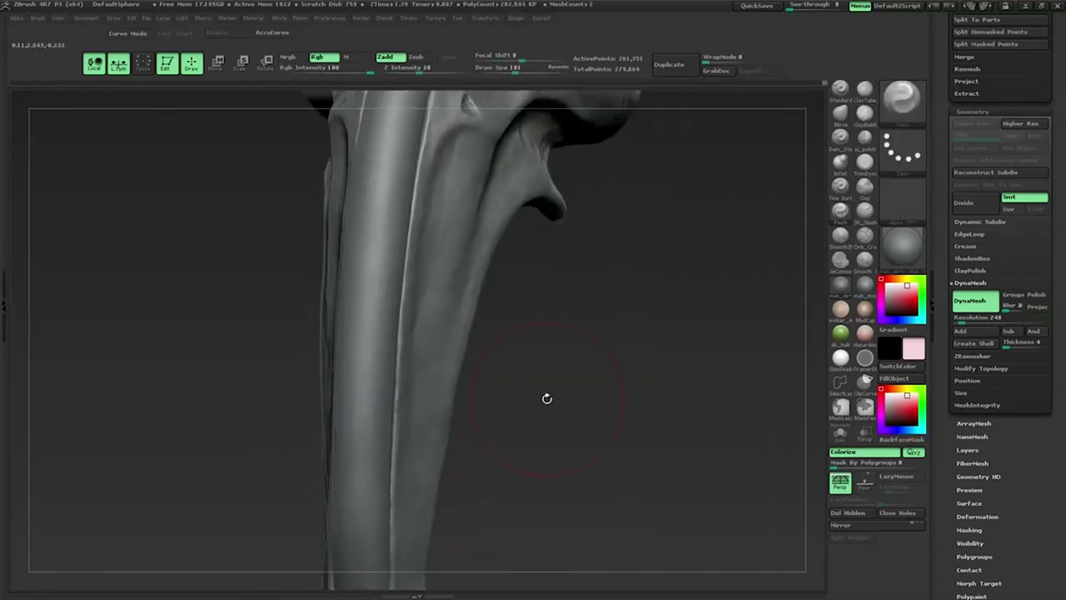
pyautogui.moveTo(547, 397); pyautogui.dragTo(782, 167)
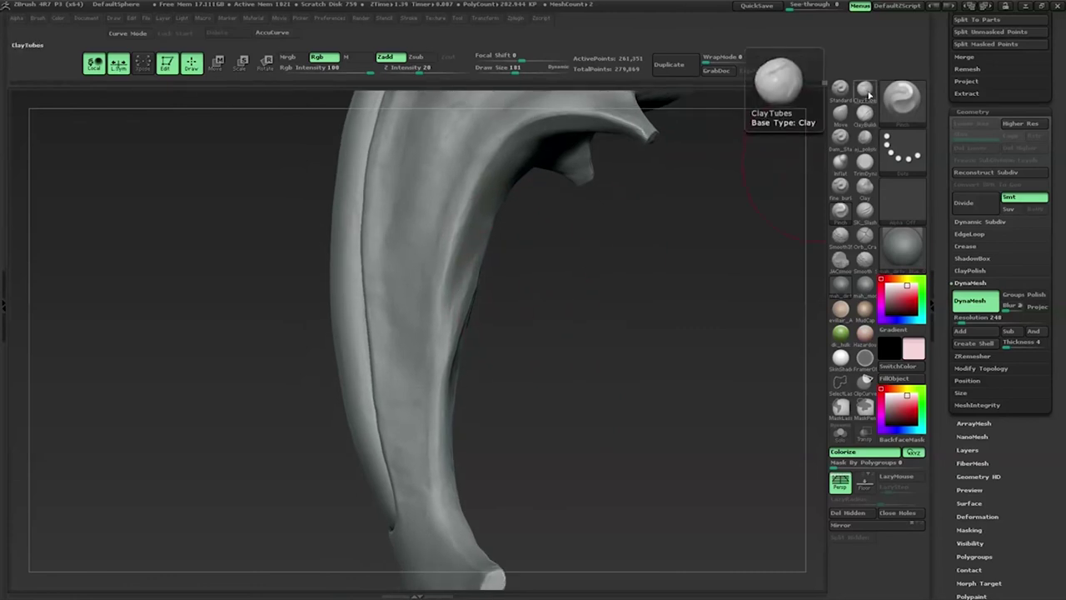
pyautogui.click(864, 88)
pyautogui.moveTo(824, 84); pyautogui.dragTo(793, 83)
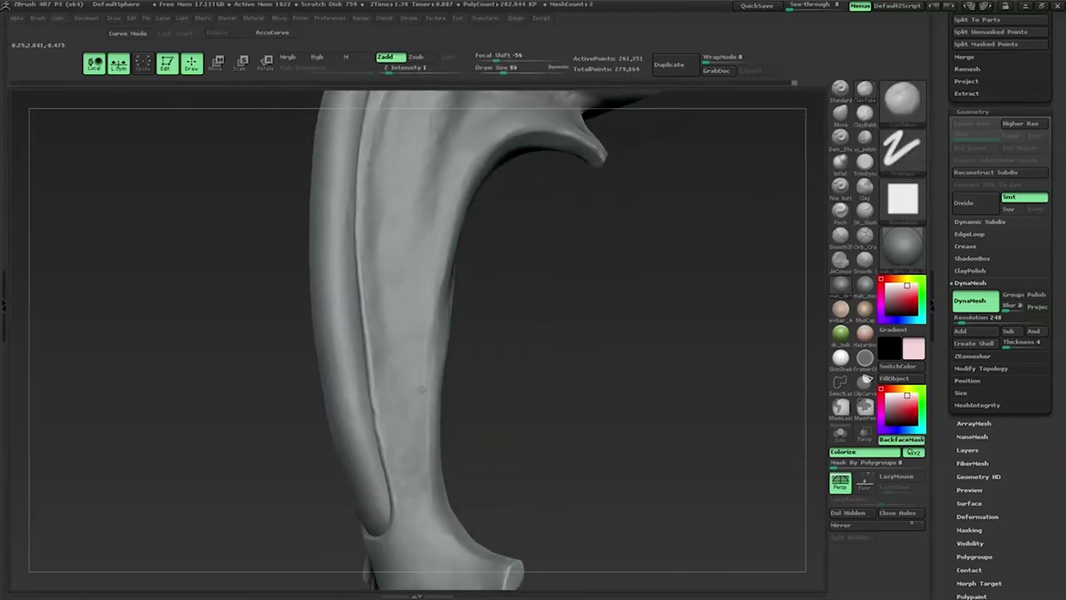
pyautogui.moveTo(499, 366)
pyautogui.mouseDown()
pyautogui.moveTo(532, 368)
pyautogui.moveTo(428, 326)
pyautogui.mouseUp()
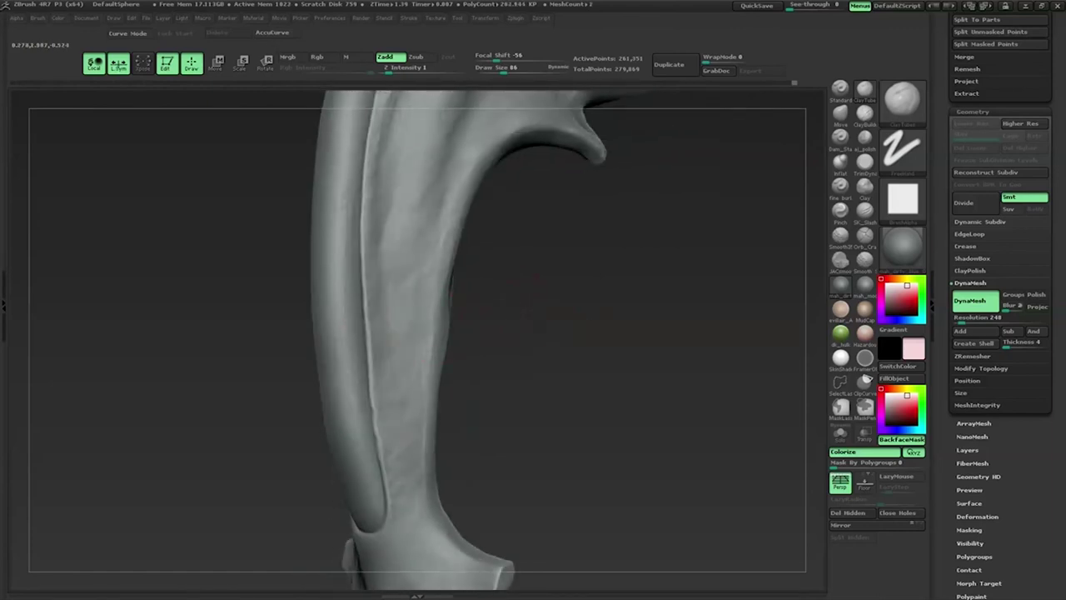
pyautogui.moveTo(533, 283); pyautogui.dragTo(405, 392)
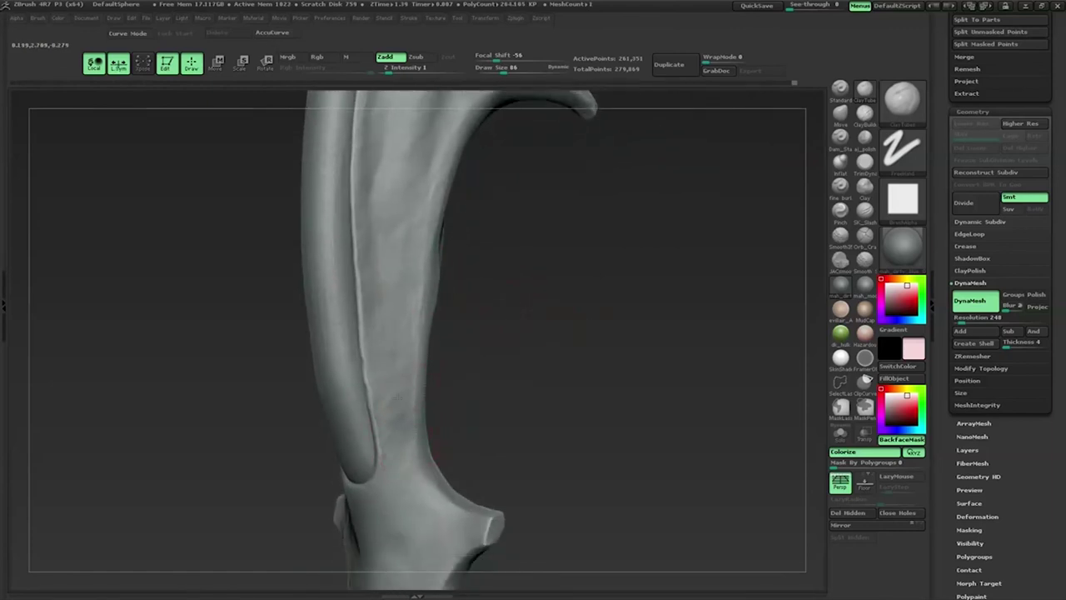
pyautogui.moveTo(392, 445); pyautogui.dragTo(404, 447)
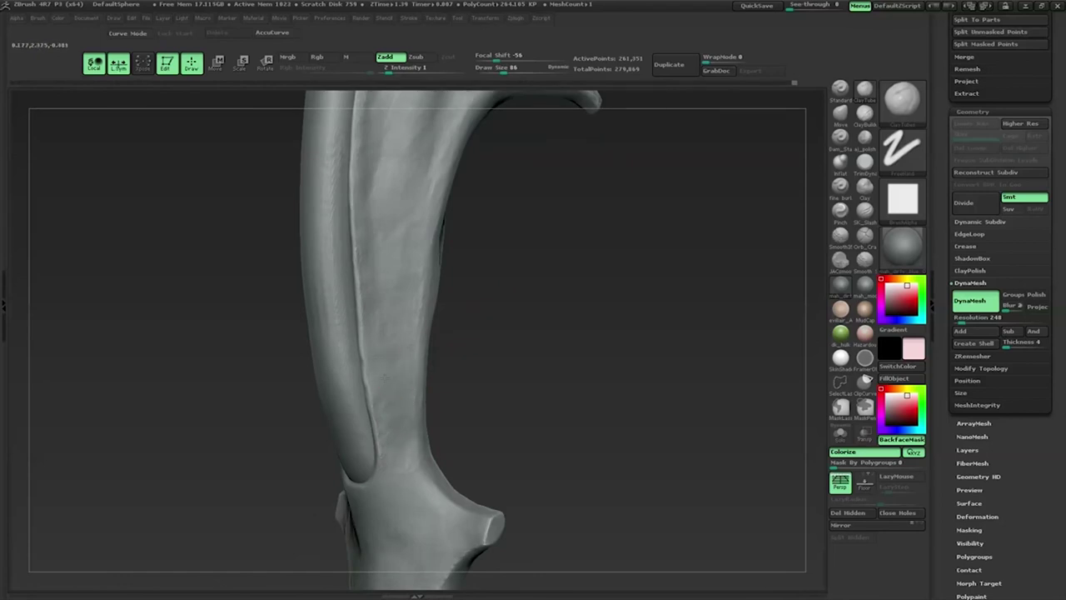
pyautogui.moveTo(411, 294); pyautogui.dragTo(415, 270)
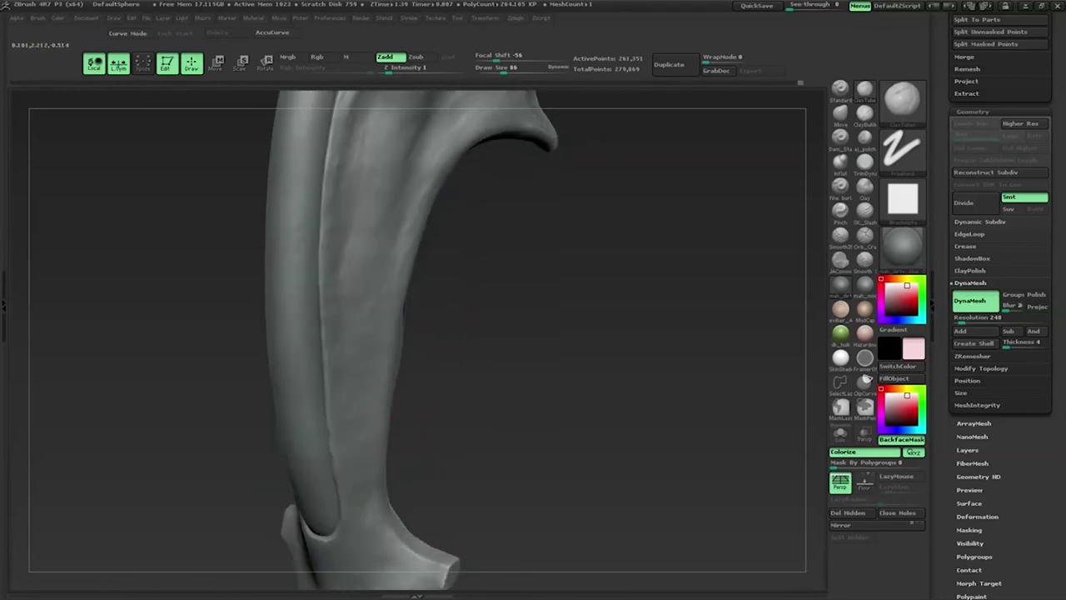
# Step: Lightly smooth the surface where the spur's base meets the beak shaft
pyautogui.moveTo(404, 312); pyautogui.dragTo(391, 383)
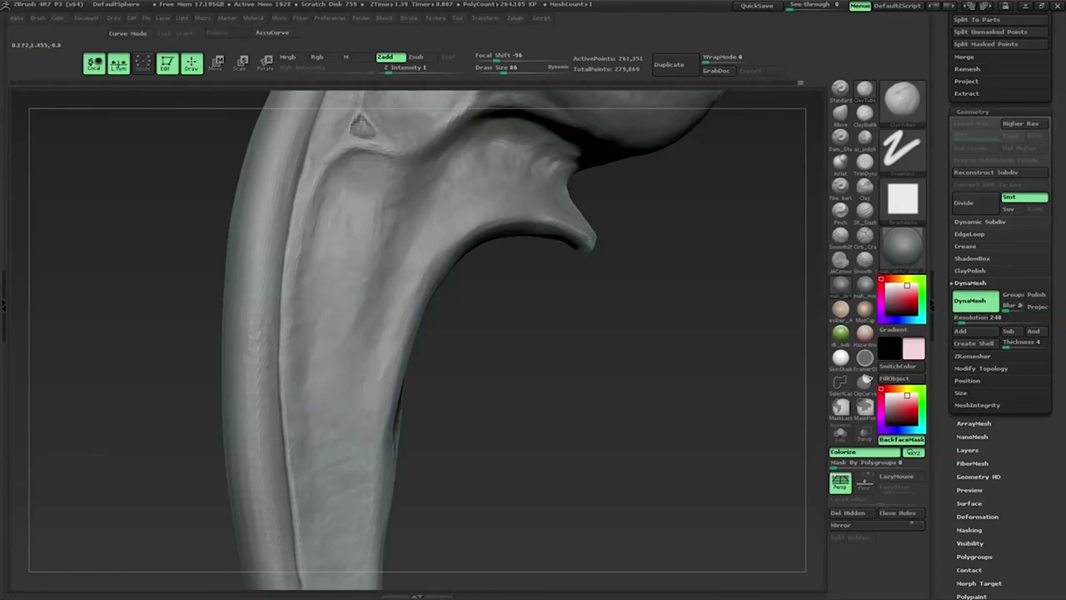
pyautogui.moveTo(357, 214); pyautogui.dragTo(597, 279)
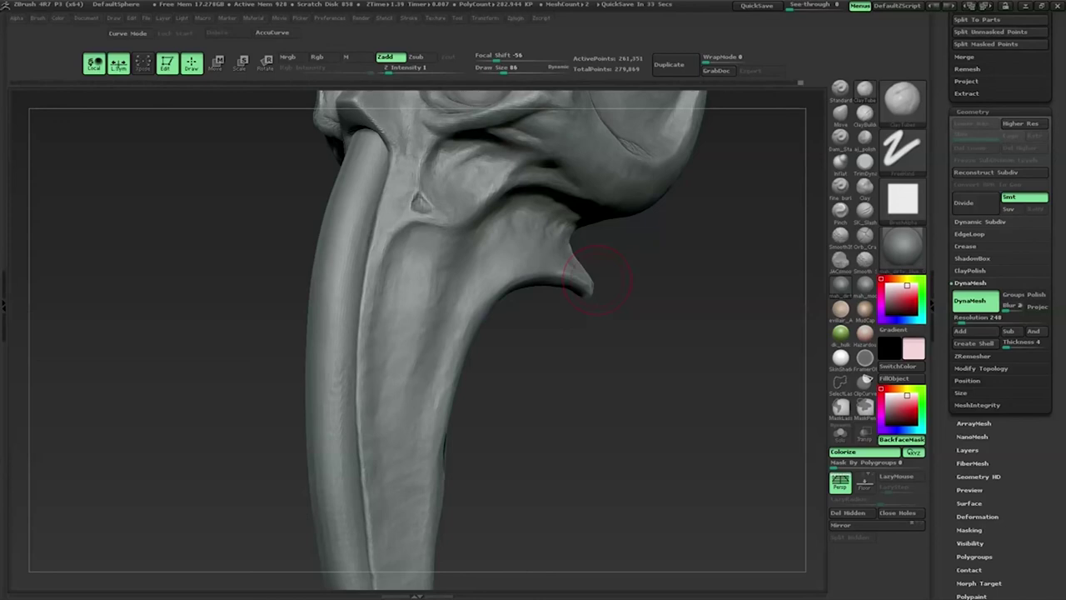
pyautogui.moveTo(597, 282); pyautogui.dragTo(466, 241)
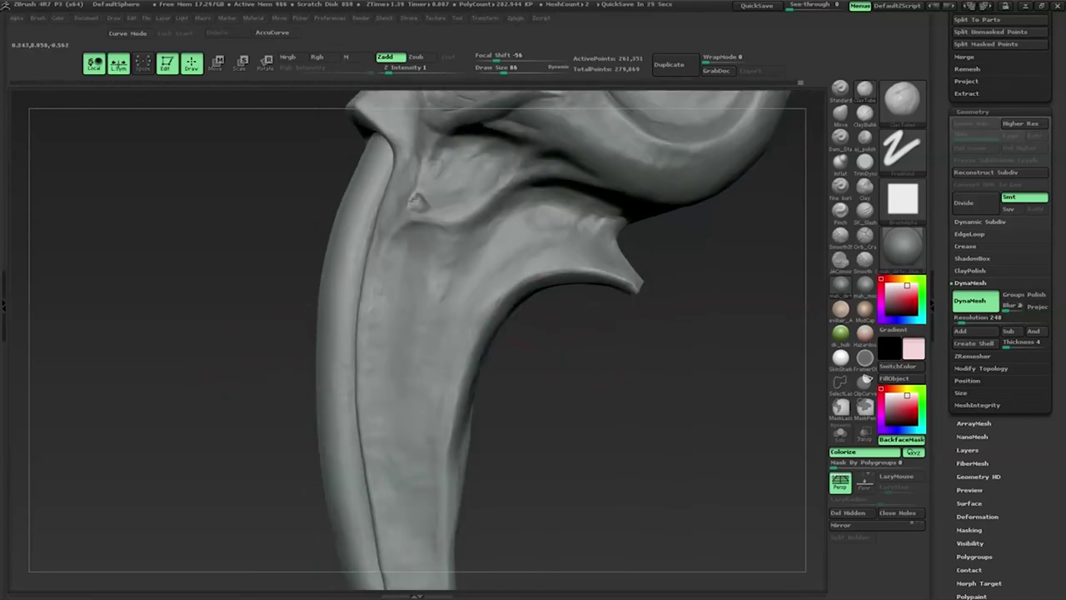
pyautogui.keyDown('shift'); pyautogui.moveTo(399, 280); pyautogui.dragTo(483, 242); pyautogui.keyUp('shift')
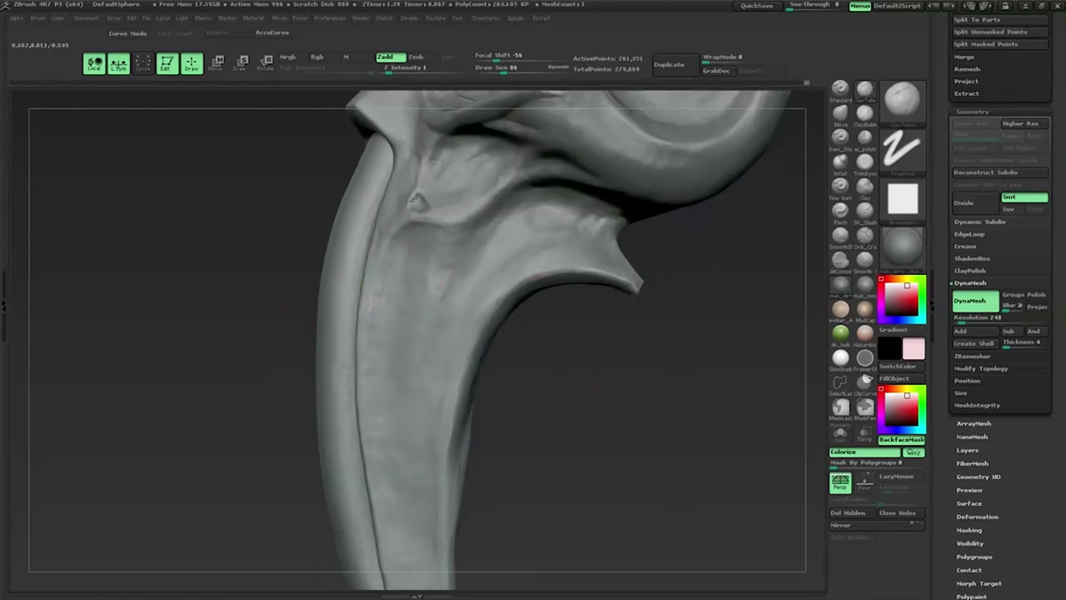
# Step: Frame the whole skull with F and rotate it for an overall review
pyautogui.moveTo(499, 341); pyautogui.dragTo(544, 341)
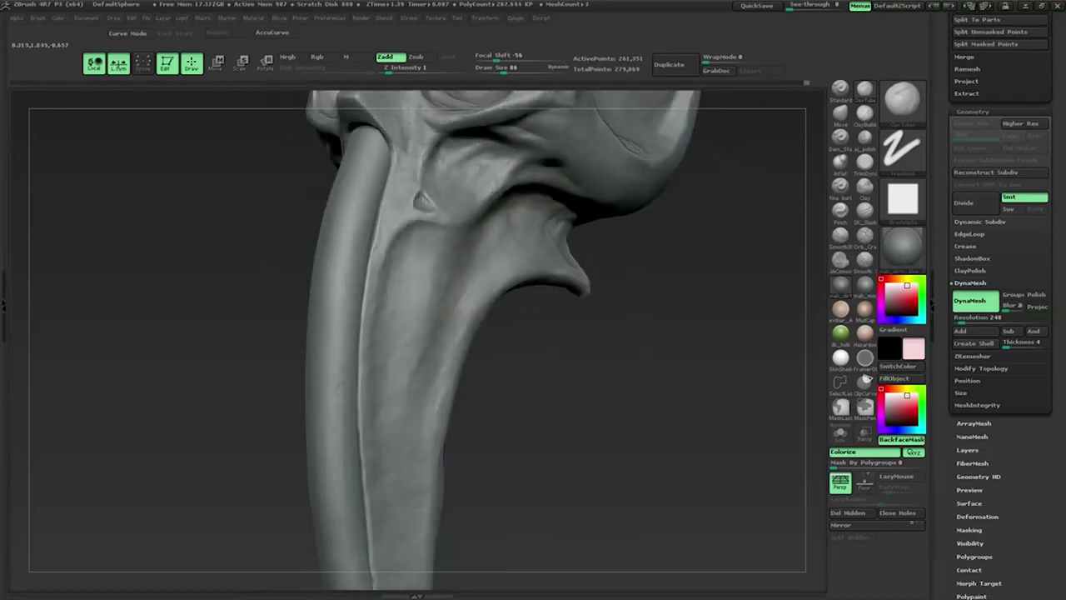
pyautogui.moveTo(543, 341)
pyautogui.mouseDown()
pyautogui.moveTo(523, 342)
pyautogui.moveTo(616, 340)
pyautogui.mouseUp()
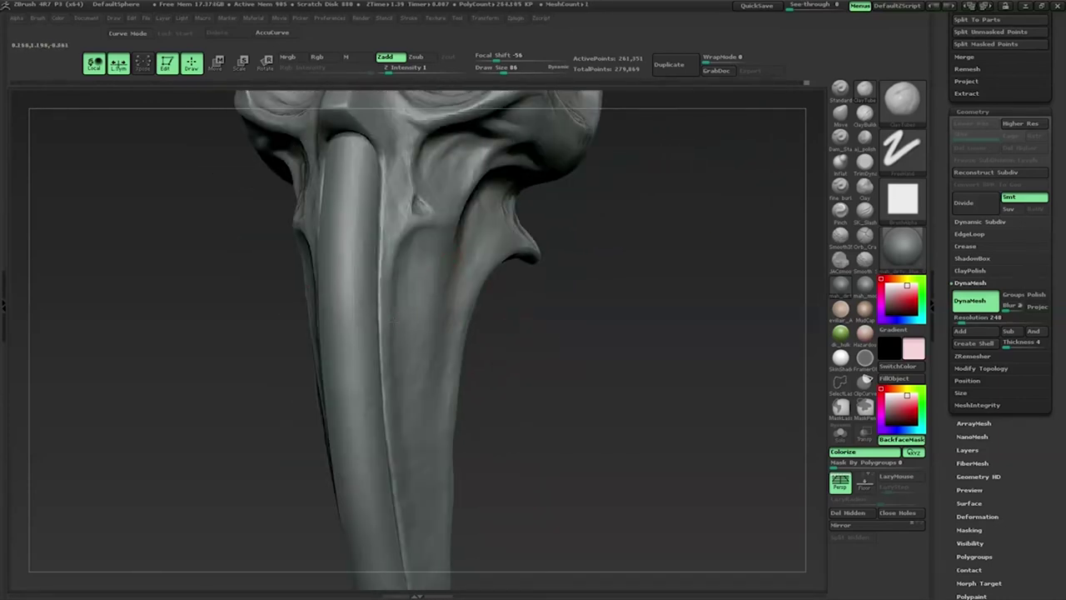
pyautogui.press('f')
pyautogui.moveTo(553, 325)
pyautogui.mouseDown()
pyautogui.moveTo(523, 304)
pyautogui.moveTo(431, 310)
pyautogui.moveTo(539, 308)
pyautogui.mouseUp()
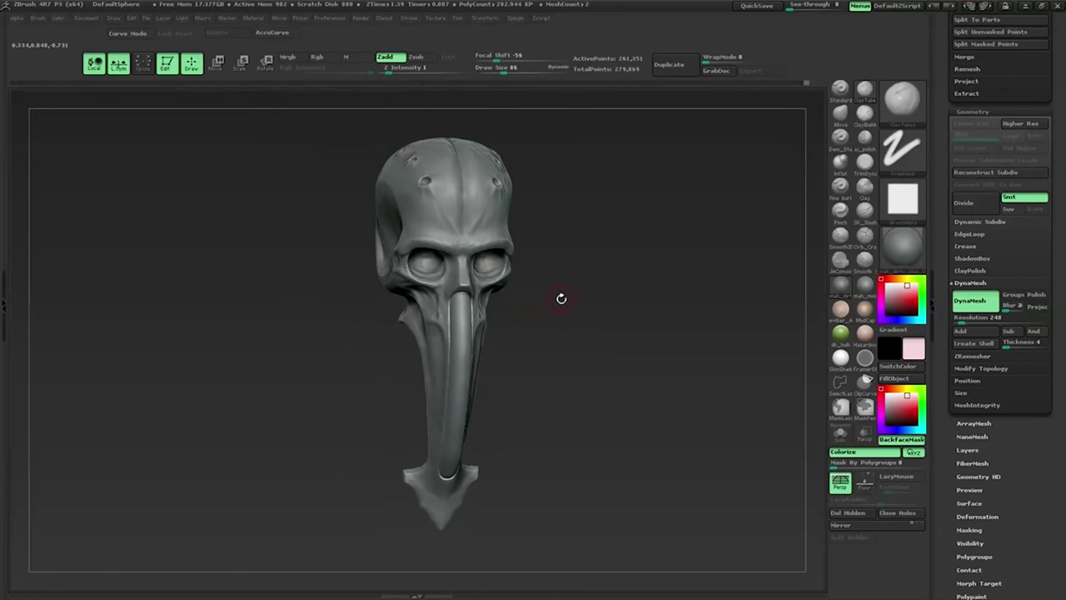
pyautogui.moveTo(539, 308); pyautogui.dragTo(512, 314)
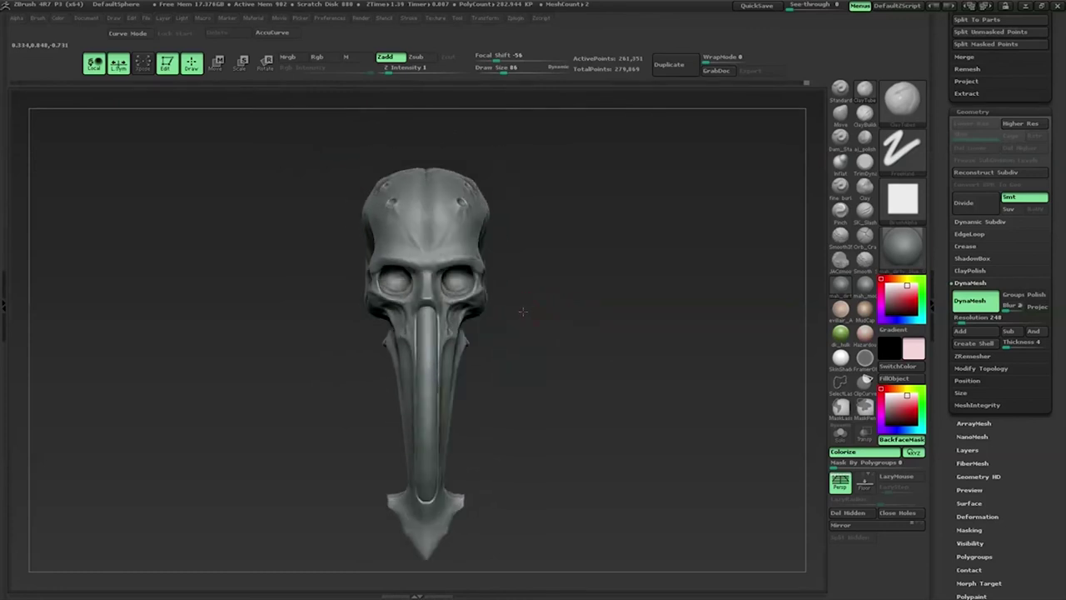
pyautogui.click(841, 483)
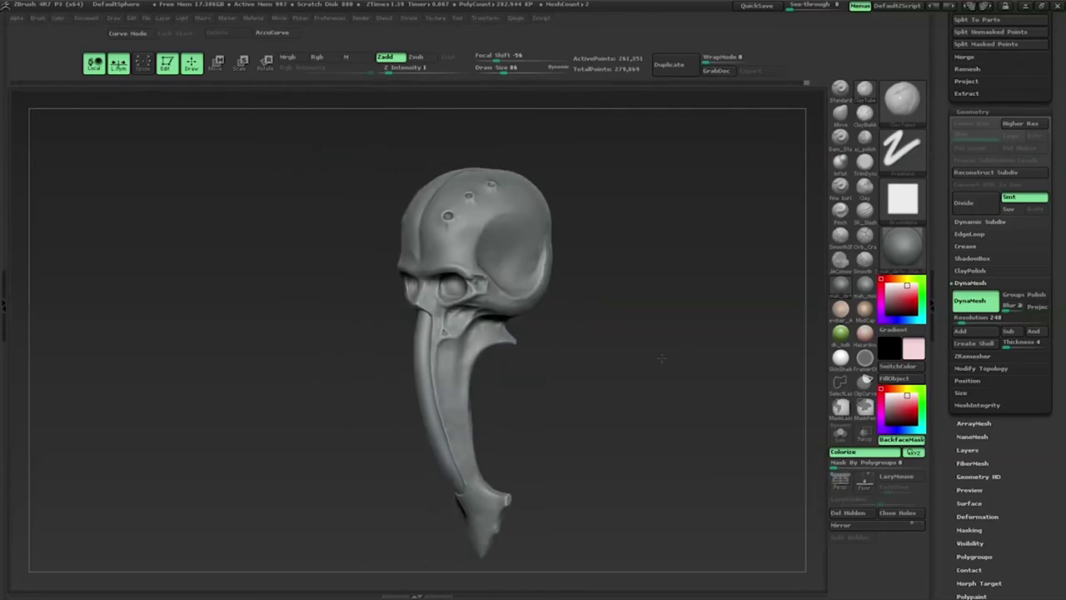
pyautogui.click(841, 481)
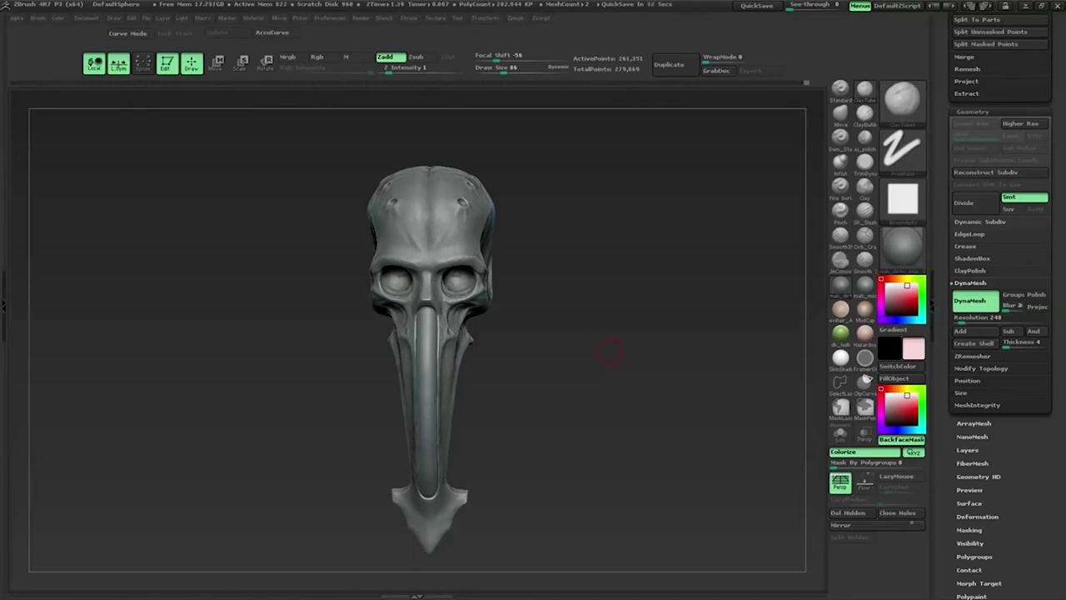
pyautogui.moveTo(609, 353); pyautogui.dragTo(565, 484)
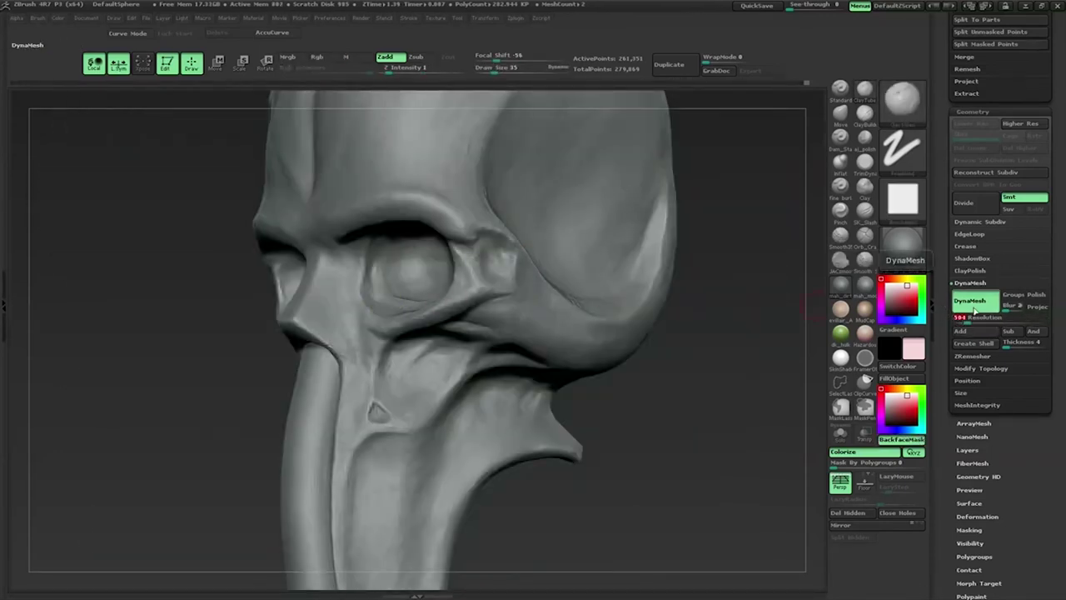
# Step: Raise DynaMesh Resolution to about 504 and remesh the skull to roughly 1.09 million polygons
pyautogui.moveTo(702, 304)
pyautogui.keyDown('ctrl'); pyautogui.mouseDown()
pyautogui.moveTo(674, 332)
pyautogui.moveTo(595, 302)
pyautogui.moveTo(437, 309)
pyautogui.mouseUp(); pyautogui.keyUp('ctrl')
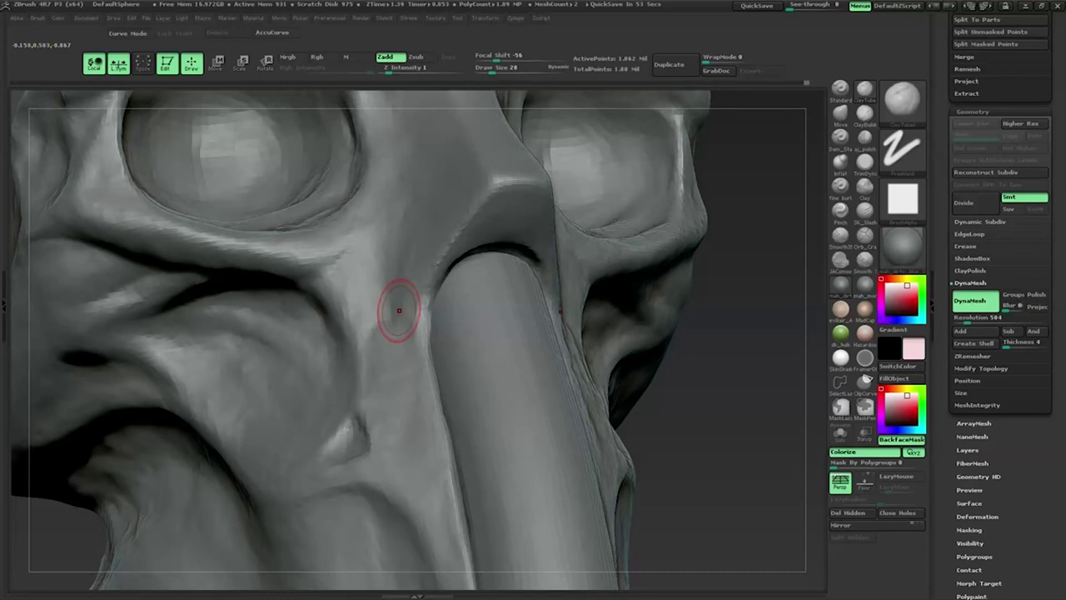
# Step: Switch to ClayTubes and DynaMesh the skull to even out the beak-base surface
pyautogui.moveTo(767, 281); pyautogui.dragTo(738, 233)
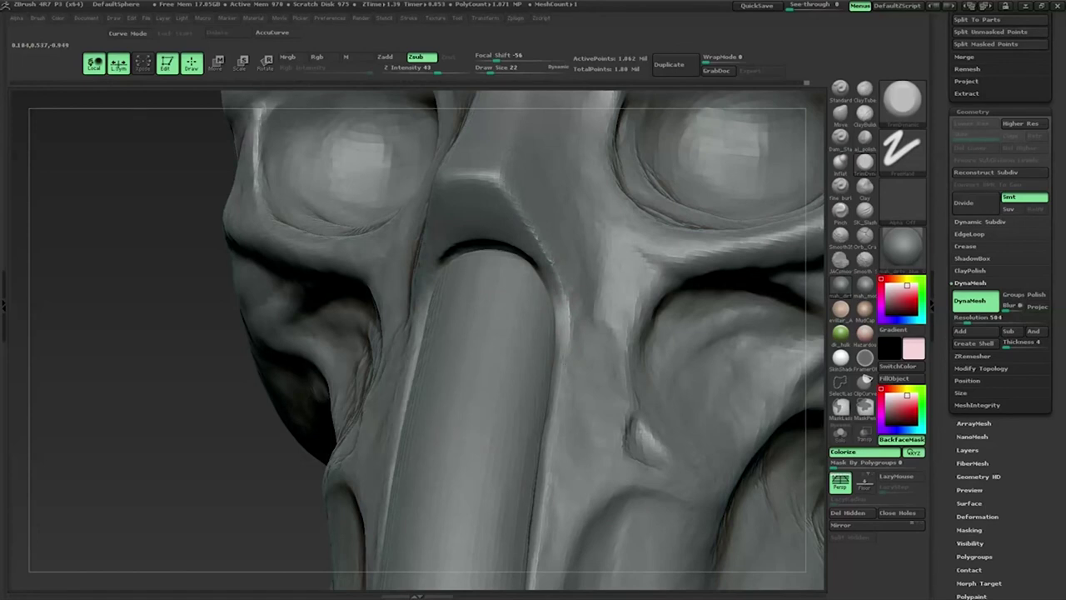
pyautogui.keyDown('alt'); pyautogui.moveTo(545, 445); pyautogui.dragTo(517, 333); pyautogui.keyUp('alt')
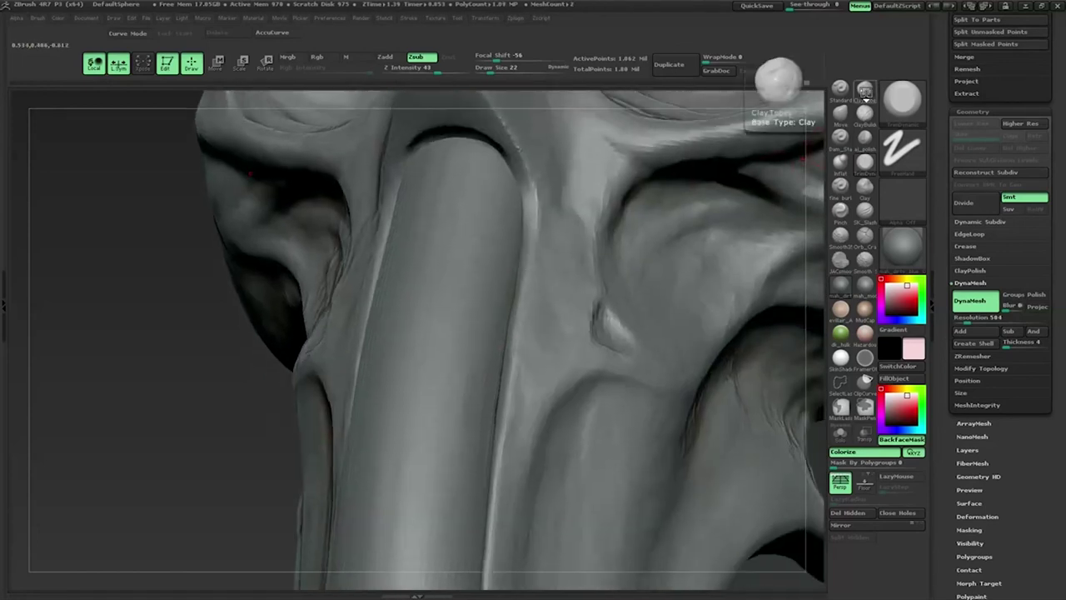
pyautogui.click(865, 94)
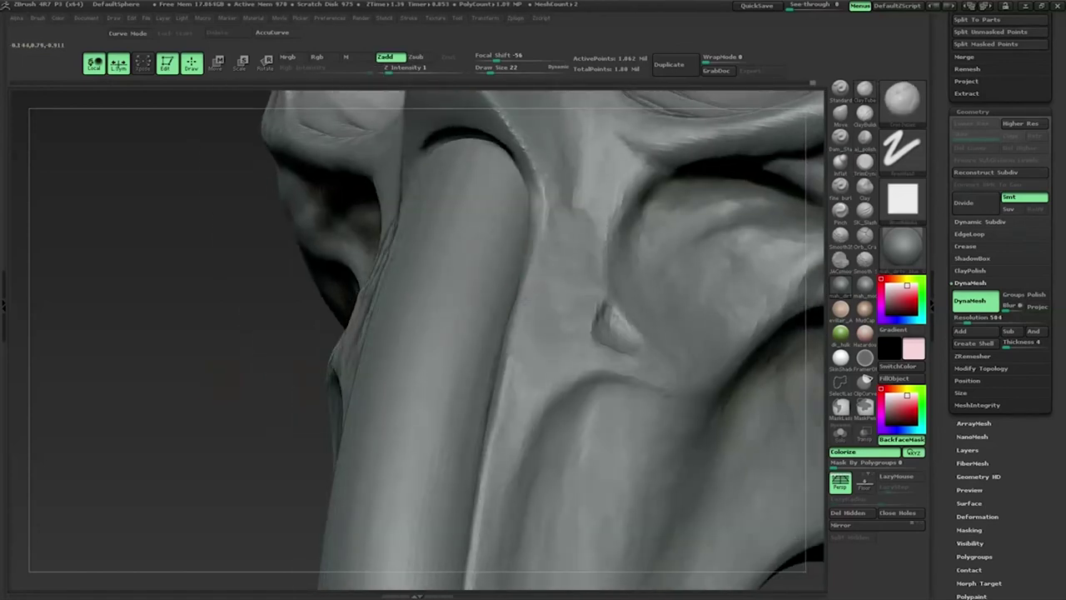
pyautogui.keyDown('alt'); pyautogui.moveTo(497, 358); pyautogui.dragTo(537, 237); pyautogui.keyUp('alt')
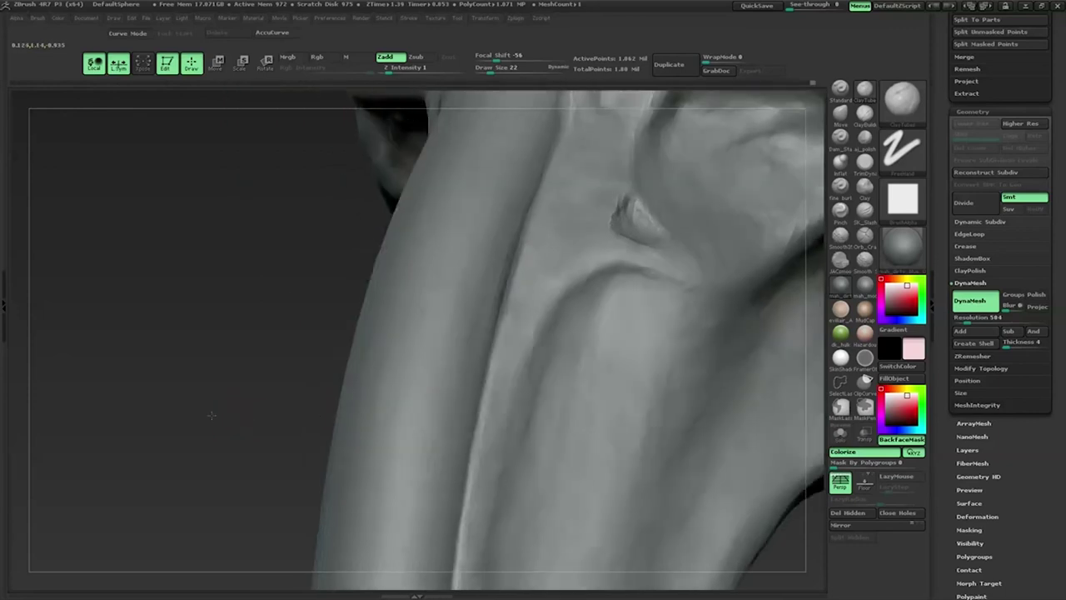
pyautogui.moveTo(503, 301); pyautogui.dragTo(509, 281, button='right')
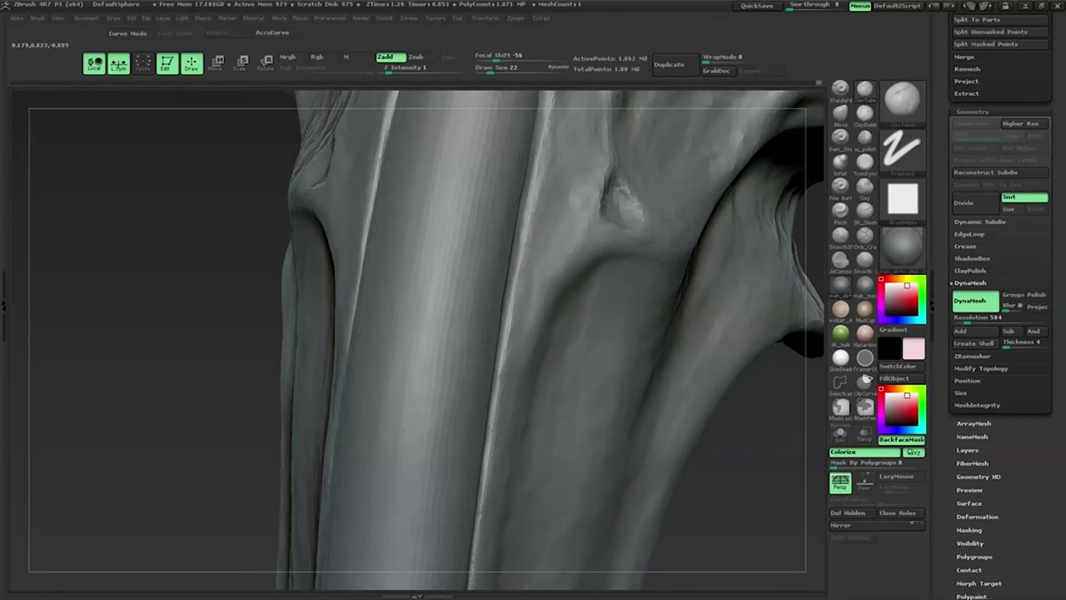
pyautogui.moveTo(552, 209); pyautogui.dragTo(163, 341, button='right')
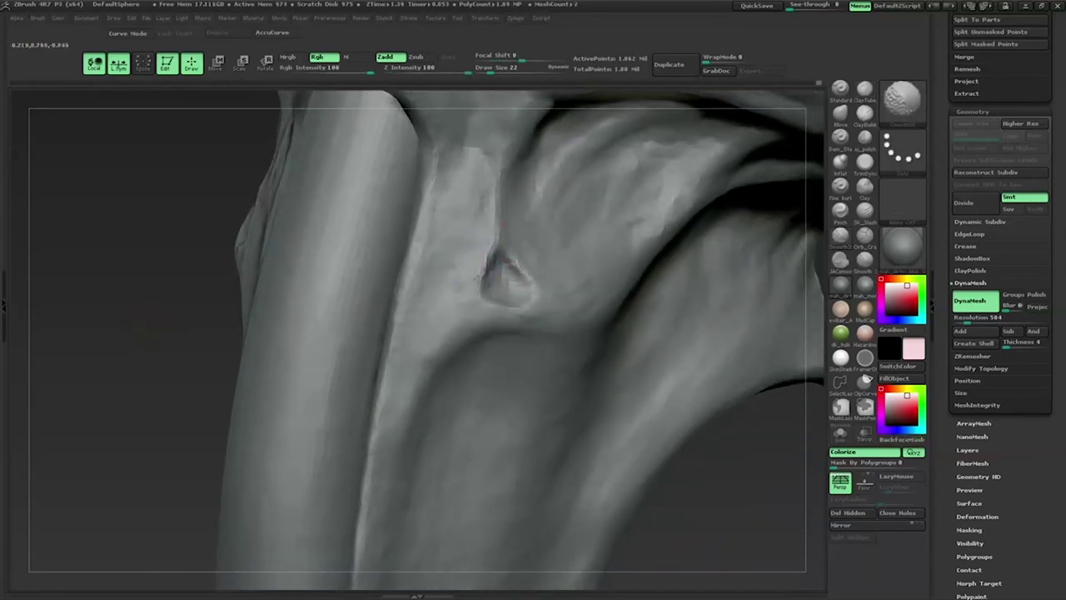
pyautogui.keyDown('ctrl'); pyautogui.moveTo(125, 333); pyautogui.dragTo(142, 333); pyautogui.keyUp('ctrl')
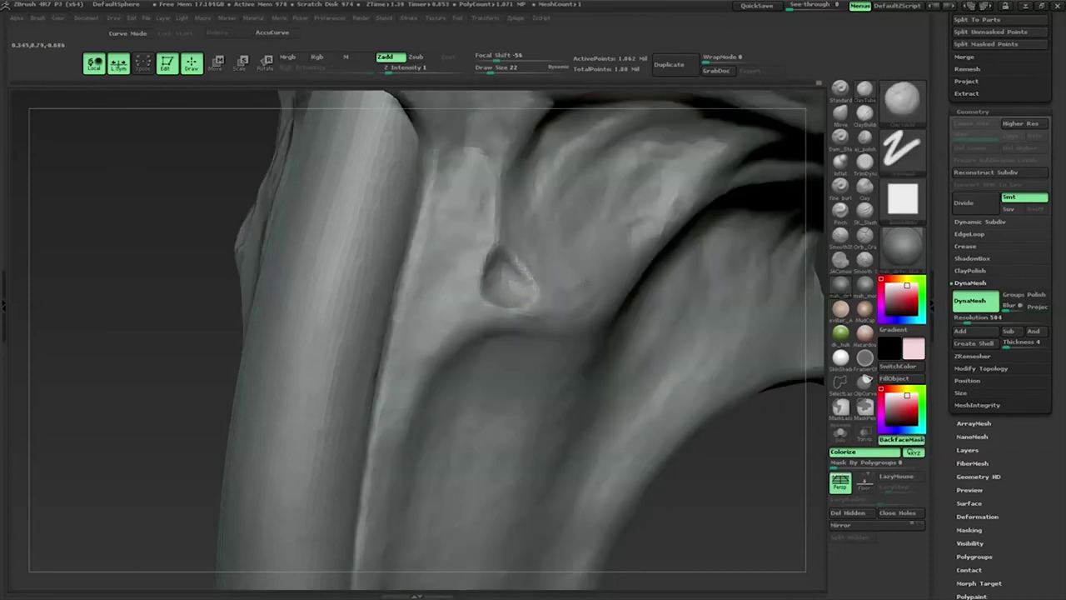
# Step: At Z Intensity 5, build up the surface below the bump beside the beak
pyautogui.moveTo(388, 68); pyautogui.dragTo(393, 67)
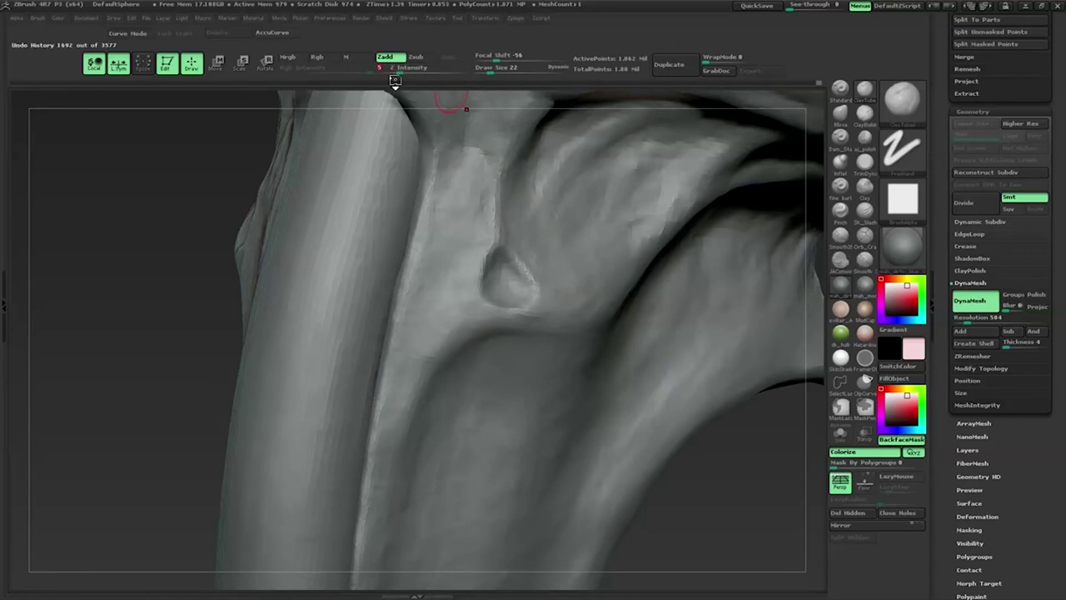
pyautogui.moveTo(549, 291); pyautogui.dragTo(516, 311)
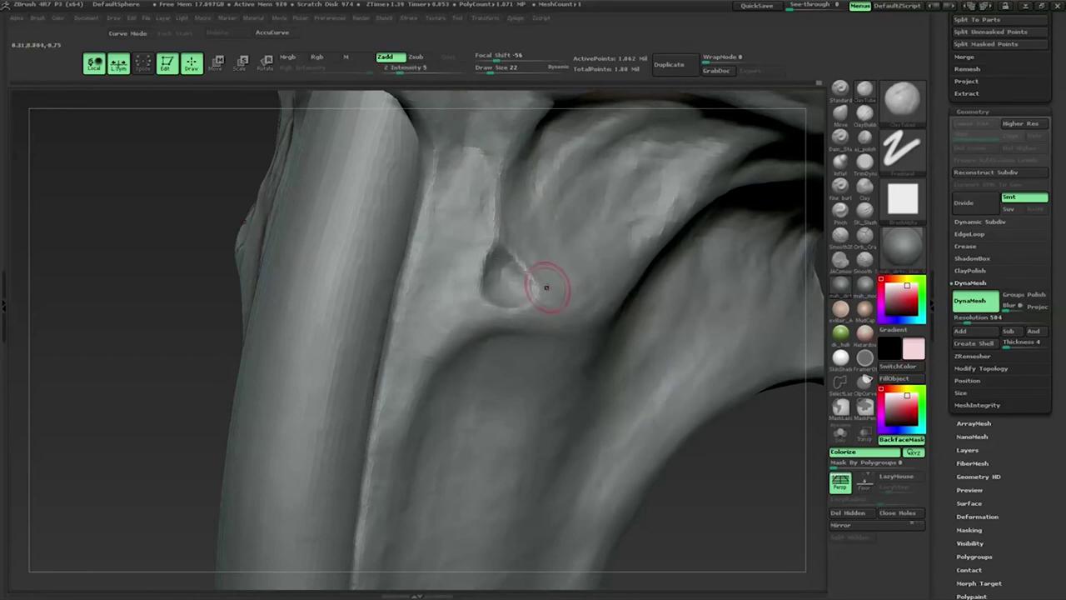
pyautogui.moveTo(416, 363); pyautogui.dragTo(586, 279)
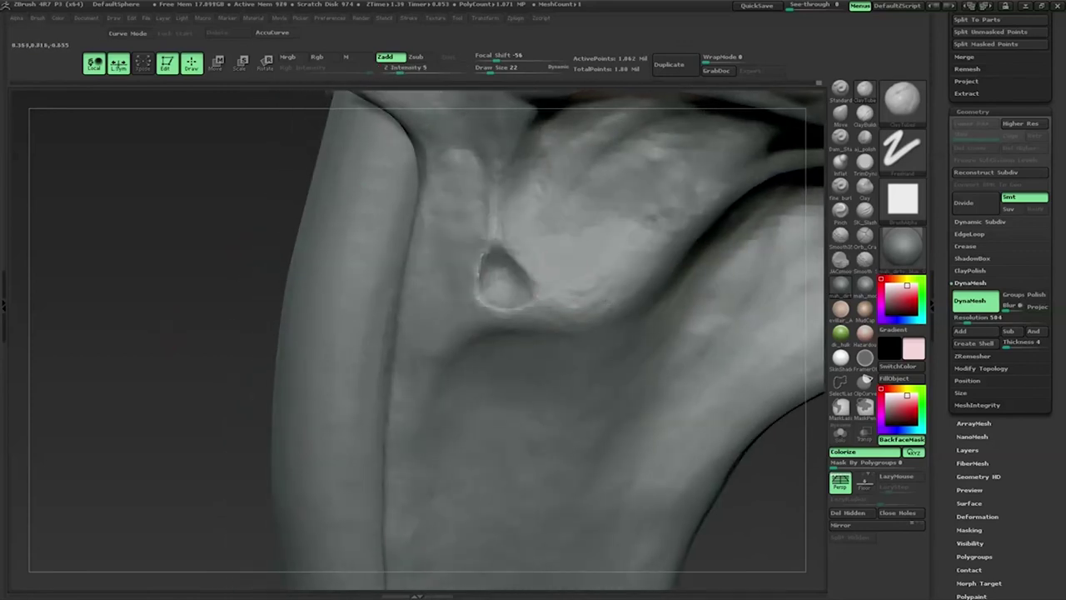
pyautogui.moveTo(589, 282)
pyautogui.mouseDown()
pyautogui.moveTo(280, 357)
pyautogui.moveTo(505, 264)
pyautogui.mouseUp()
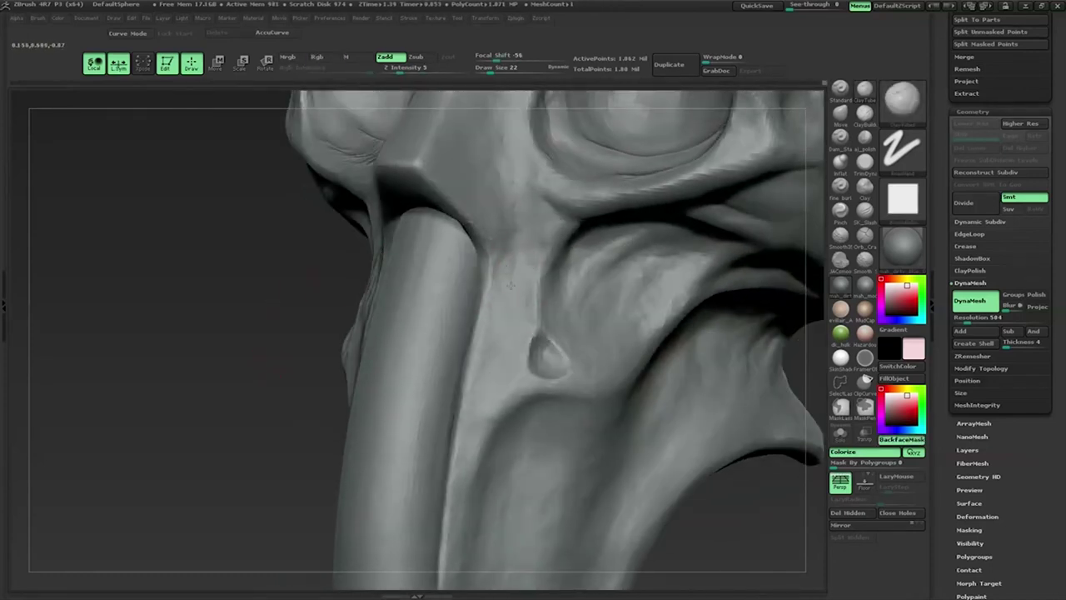
pyautogui.moveTo(531, 297); pyautogui.dragTo(499, 329)
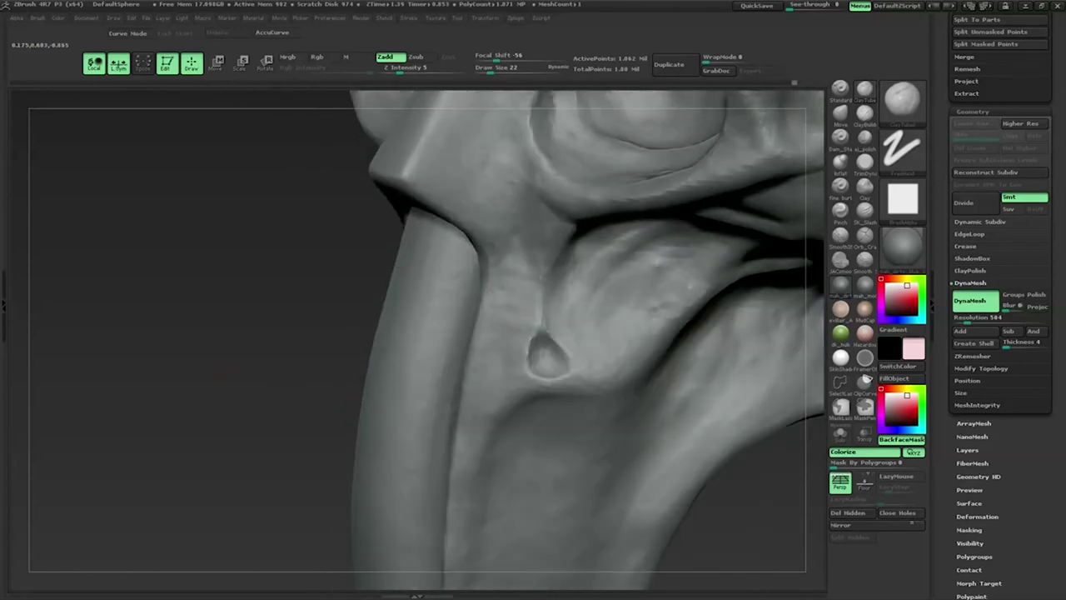
pyautogui.moveTo(499, 329); pyautogui.dragTo(456, 302)
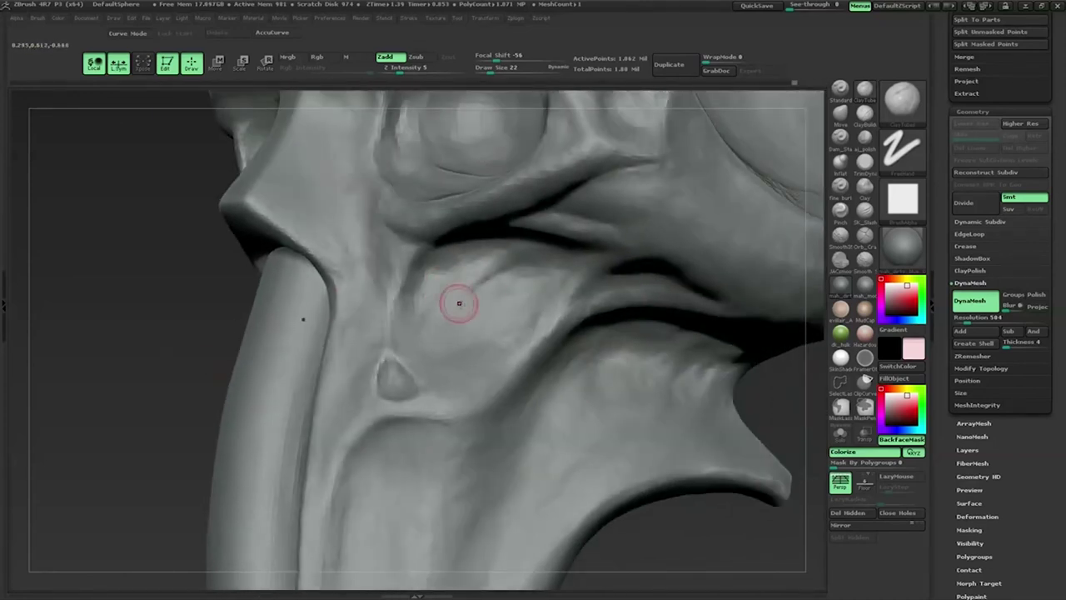
pyautogui.press('b')
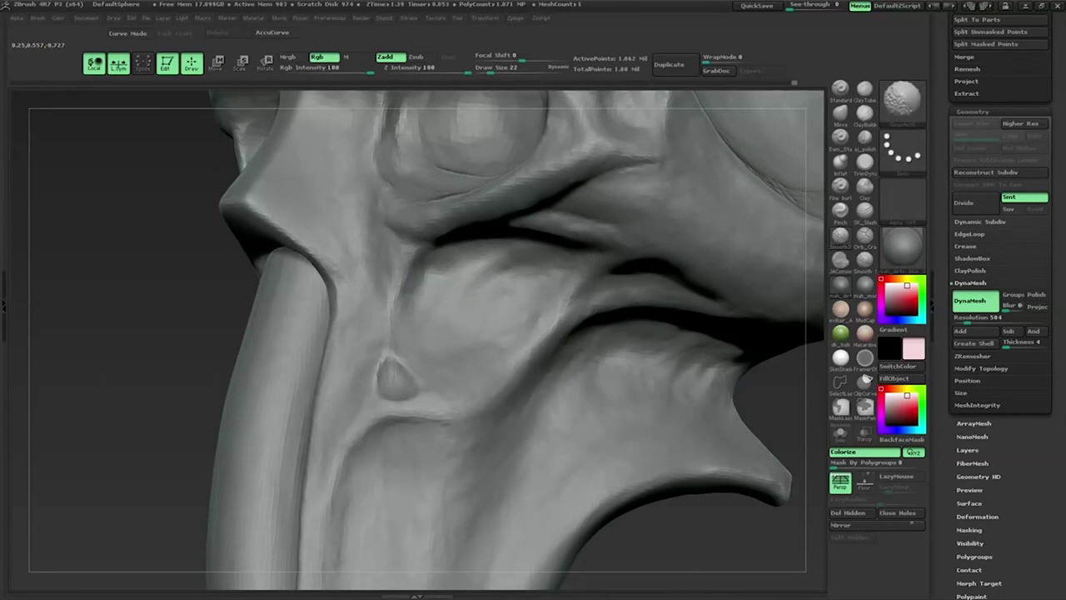
pyautogui.press('b')
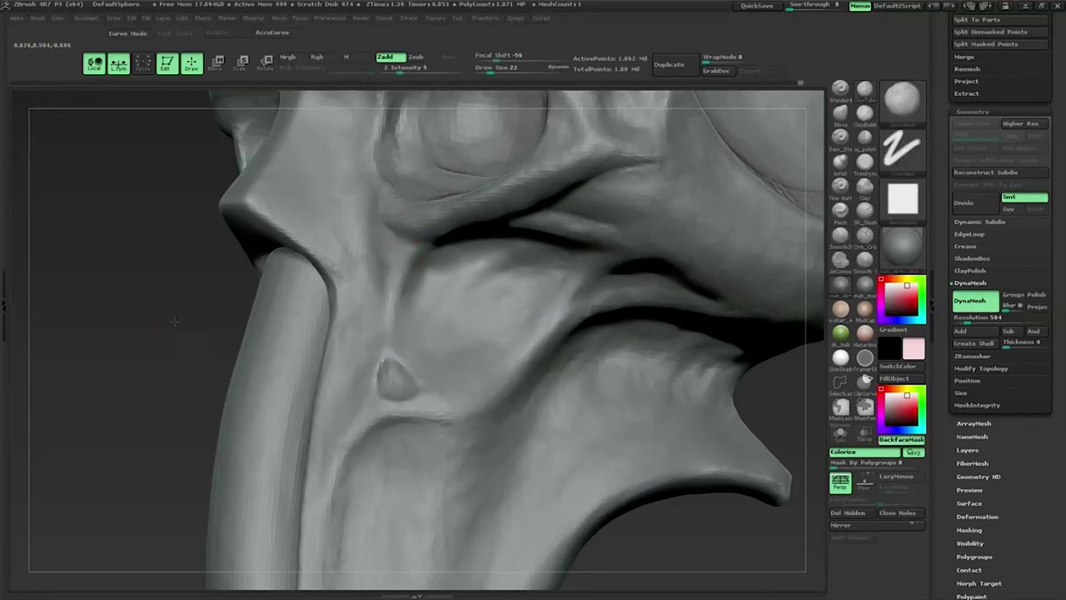
# Step: Orbit around the skull to inspect the eye sockets, cheek and nose bridge
pyautogui.moveTo(174, 321); pyautogui.dragTo(369, 305)
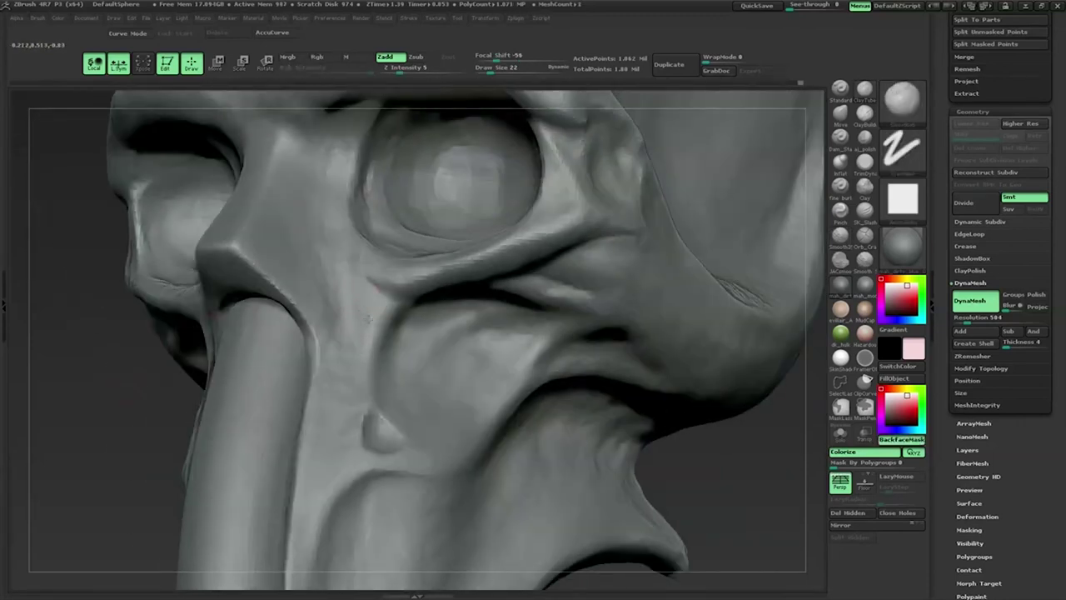
pyautogui.moveTo(409, 305); pyautogui.dragTo(418, 297)
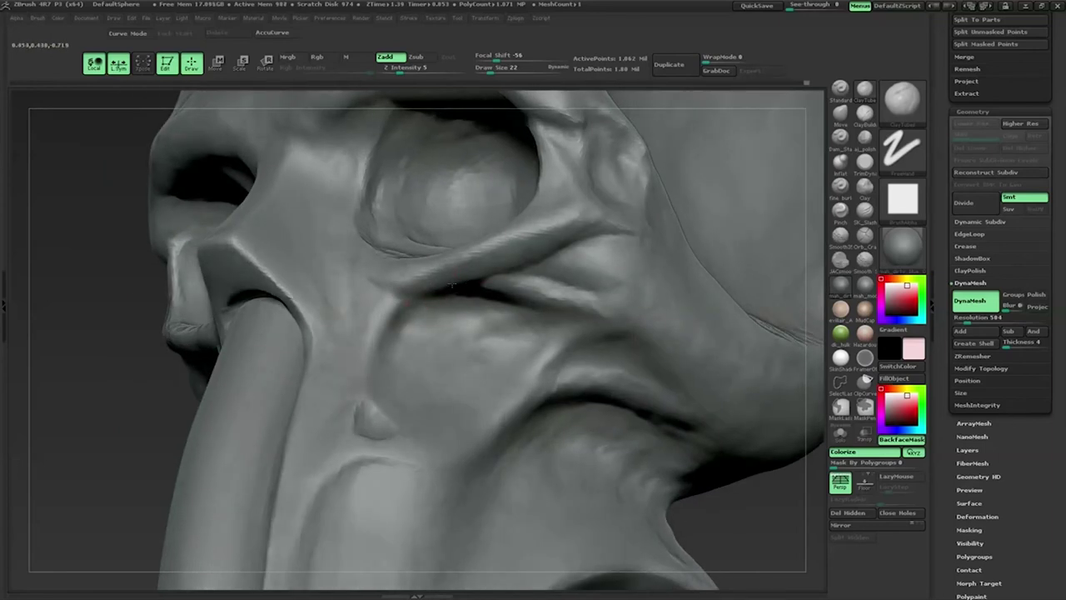
pyautogui.moveTo(115, 410); pyautogui.dragTo(217, 408)
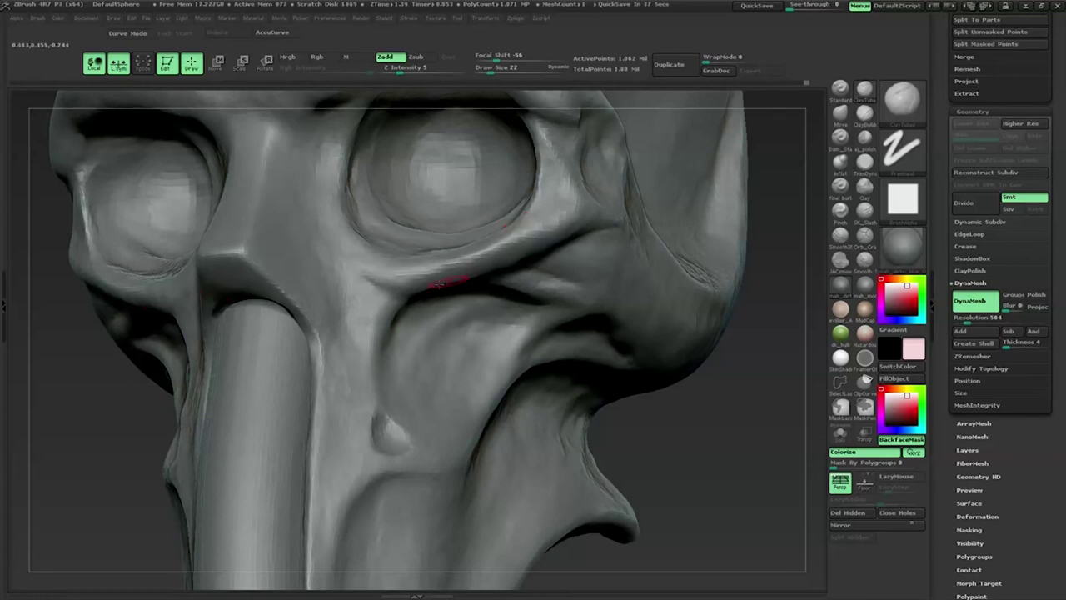
pyautogui.moveTo(100, 432); pyautogui.dragTo(404, 419)
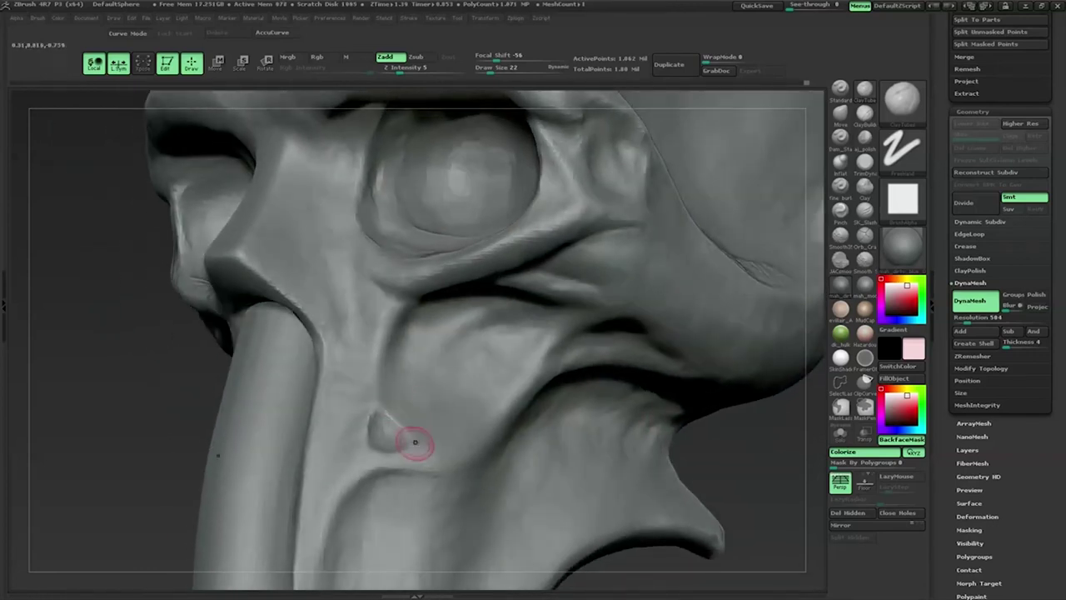
pyautogui.moveTo(175, 421); pyautogui.dragTo(138, 422)
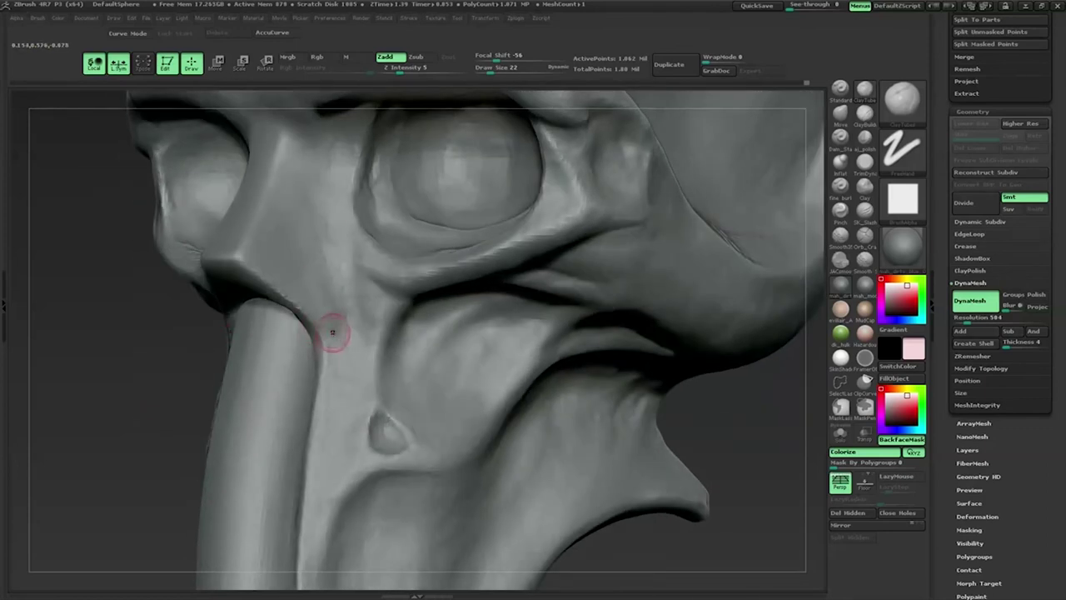
pyautogui.moveTo(158, 424)
pyautogui.mouseDown()
pyautogui.moveTo(121, 430)
pyautogui.moveTo(393, 370)
pyautogui.mouseUp()
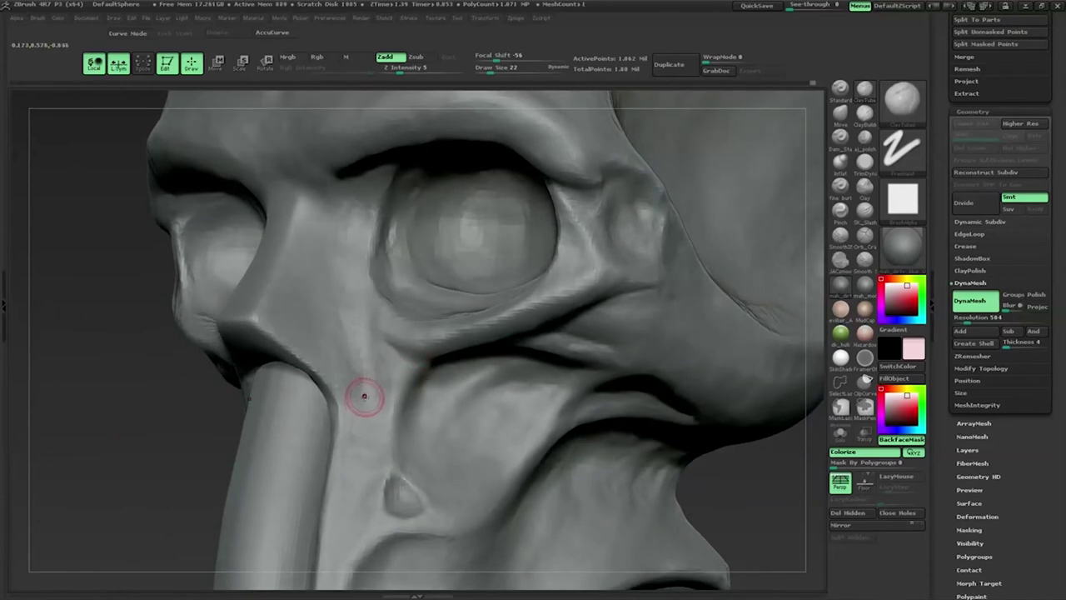
pyautogui.moveTo(119, 475); pyautogui.dragTo(417, 404)
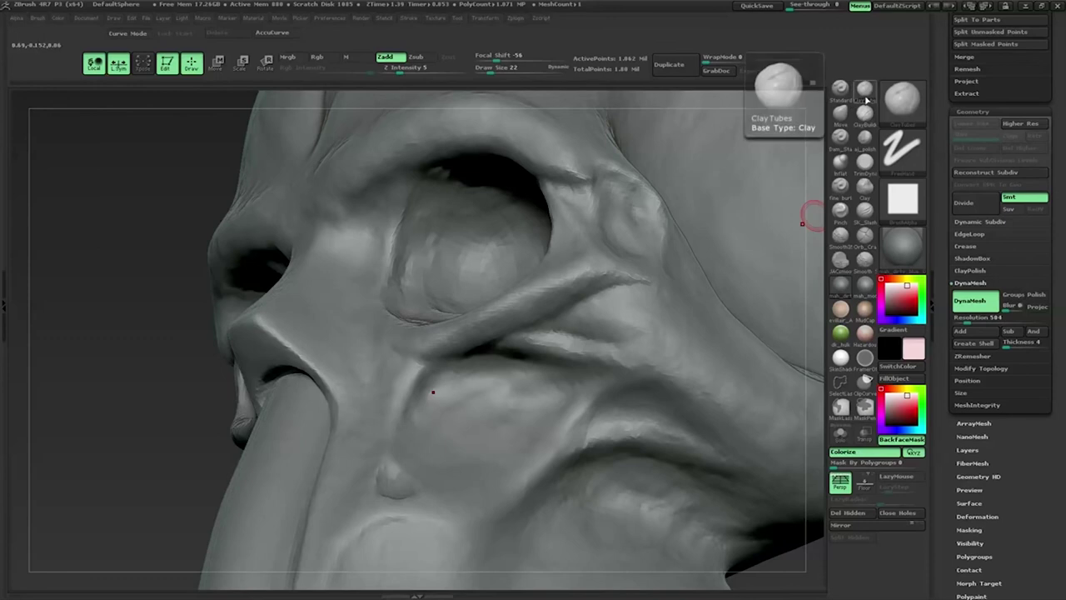
# Step: Try a striped alpha on a crease brush and undo the test cheek stroke
pyautogui.click(839, 135)
pyautogui.click(902, 200)
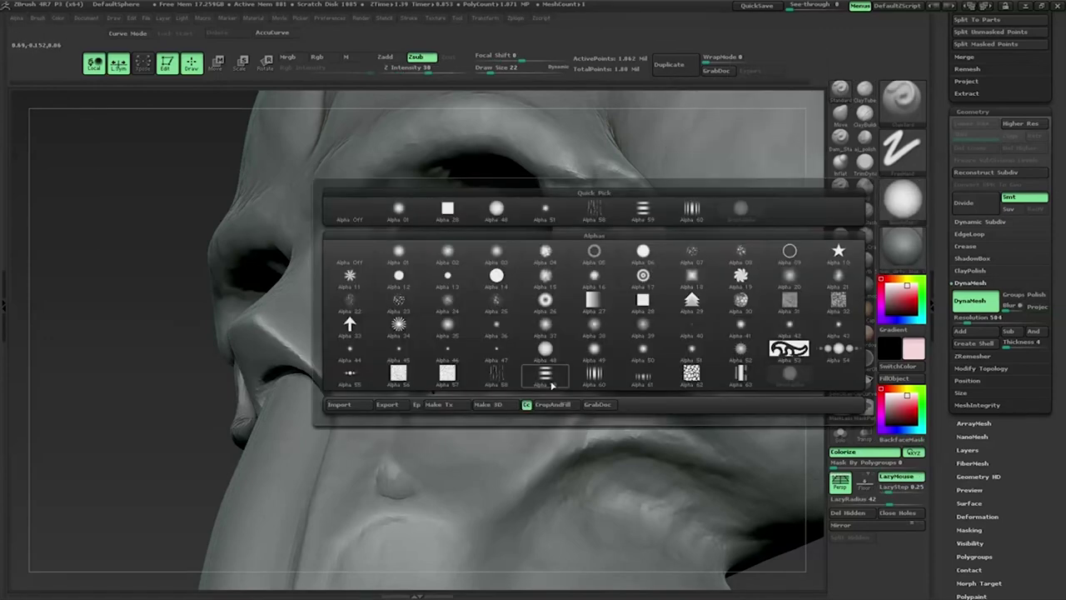
pyautogui.click(783, 345)
pyautogui.moveTo(441, 389); pyautogui.dragTo(498, 369)
pyautogui.hotkey('ctrl', 'z')
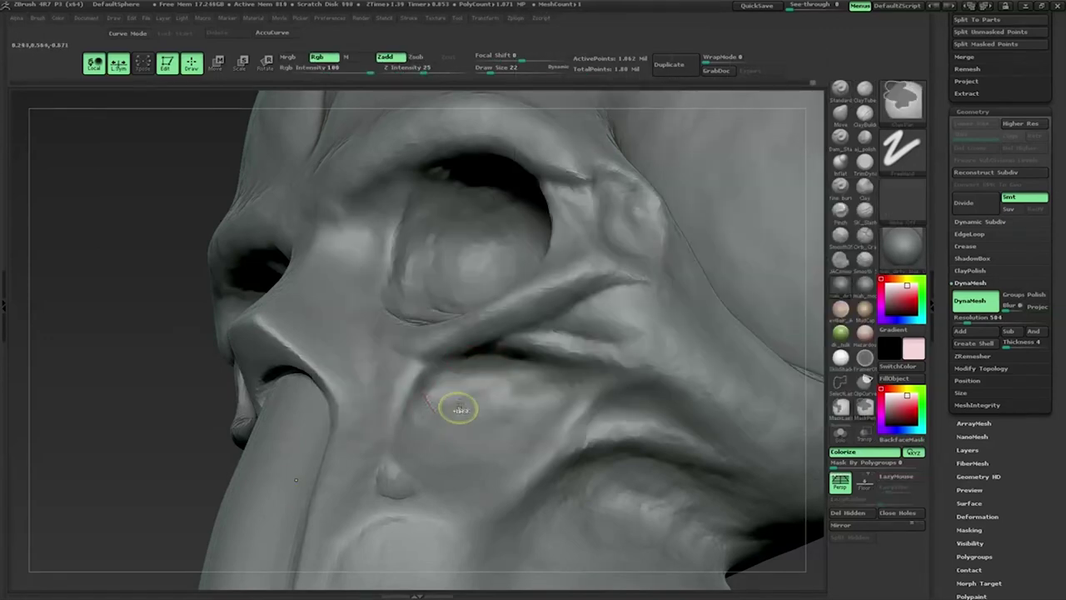
# Step: With a horizontal-lines alpha at Draw Size 78, paint striped strokes along the mouth
pyautogui.click(908, 204)
pyautogui.click(545, 372)
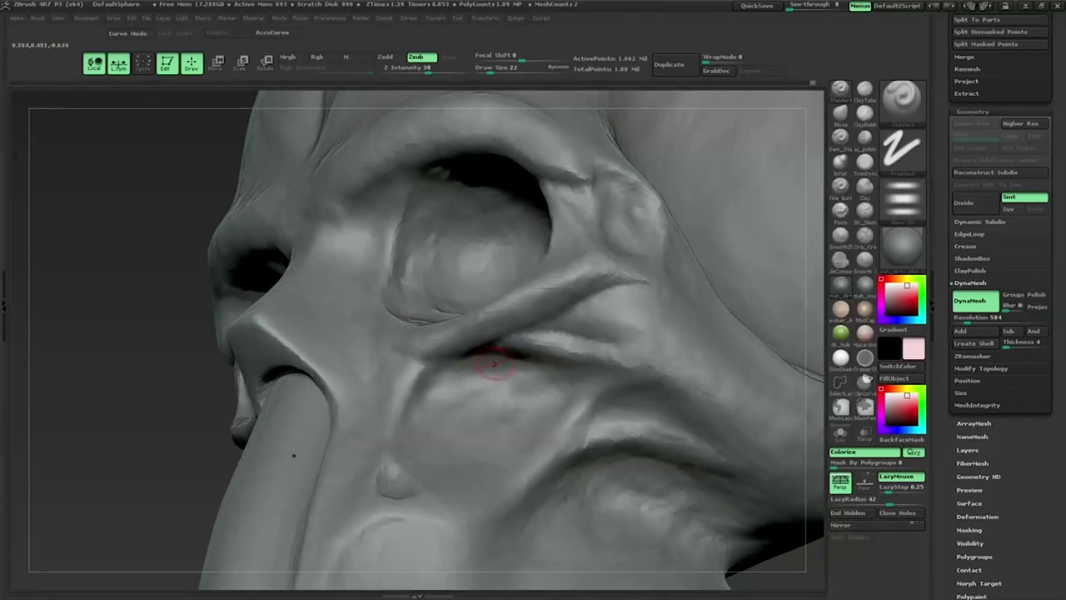
pyautogui.press('space')
pyautogui.moveTo(476, 377)
pyautogui.mouseDown()
pyautogui.moveTo(500, 377)
pyautogui.moveTo(409, 423)
pyautogui.mouseUp()
pyautogui.press('space')
pyautogui.moveTo(470, 358); pyautogui.dragTo(508, 358)
pyautogui.moveTo(525, 364); pyautogui.dragTo(408, 428)
pyautogui.moveTo(533, 370); pyautogui.dragTo(421, 475)
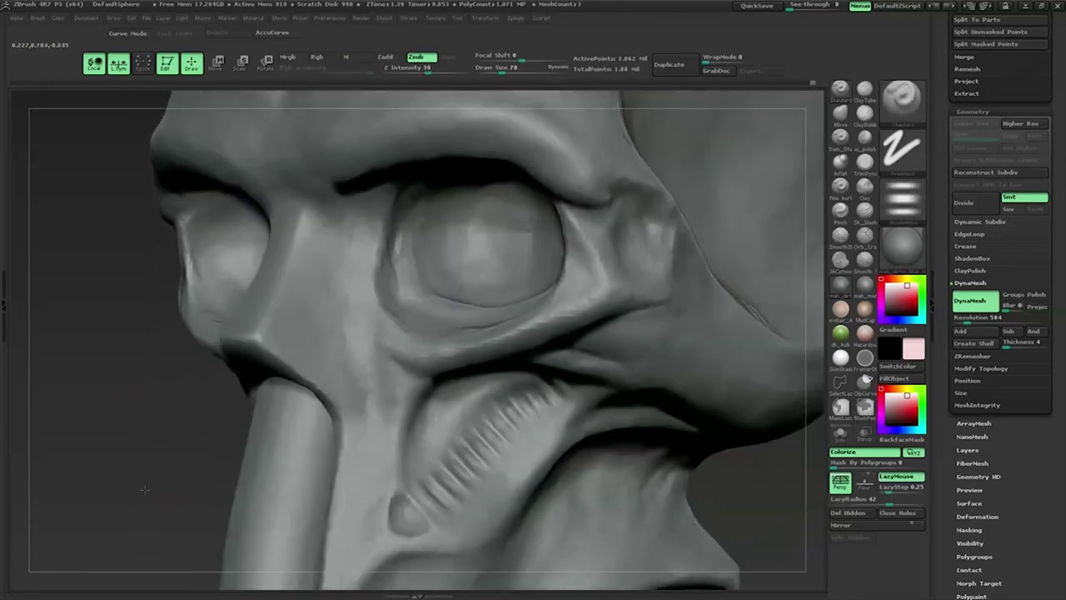
# Step: At Draw Size 56, add more stripes along the mouth's upper edge and below it
pyautogui.moveTo(143, 444)
pyautogui.mouseDown()
pyautogui.moveTo(172, 472)
pyautogui.moveTo(148, 430)
pyautogui.moveTo(322, 345)
pyautogui.mouseUp()
pyautogui.press('space')
pyautogui.moveTo(599, 300)
pyautogui.mouseDown()
pyautogui.moveTo(577, 300)
pyautogui.moveTo(502, 366)
pyautogui.mouseUp()
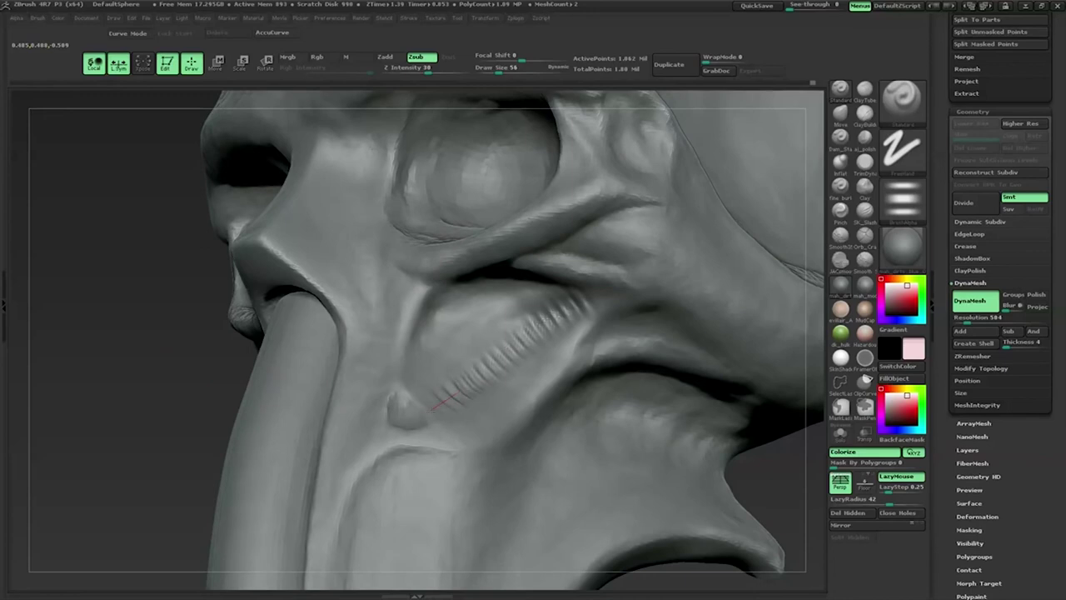
pyautogui.moveTo(571, 309); pyautogui.dragTo(502, 366)
pyautogui.moveTo(533, 292)
pyautogui.mouseDown()
pyautogui.moveTo(454, 320)
pyautogui.moveTo(412, 392)
pyautogui.mouseUp()
pyautogui.moveTo(150, 449)
pyautogui.mouseDown()
pyautogui.moveTo(174, 425)
pyautogui.moveTo(158, 391)
pyautogui.moveTo(116, 499)
pyautogui.mouseUp()
pyautogui.press('space')
# Step: Smooth the striations off the cheek and sculpt a small indentation there
pyautogui.keyDown('shift'); pyautogui.moveTo(439, 310); pyautogui.dragTo(424, 378); pyautogui.keyUp('shift')
pyautogui.keyDown('shift'); pyautogui.moveTo(479, 316); pyautogui.dragTo(416, 371); pyautogui.keyUp('shift')
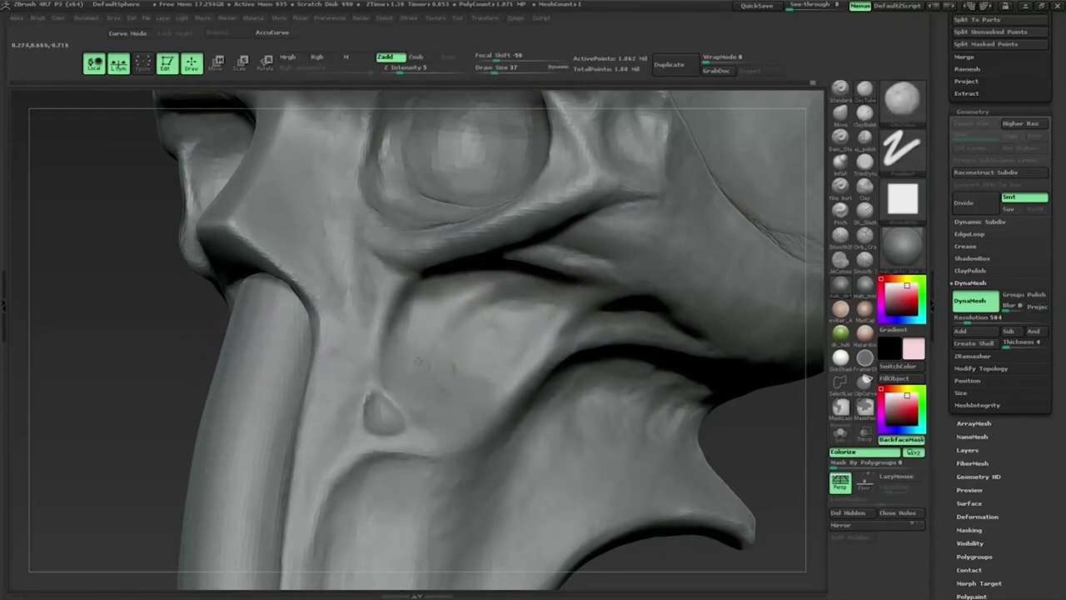
pyautogui.moveTo(467, 317)
pyautogui.keyDown('shift'); pyautogui.mouseDown()
pyautogui.moveTo(508, 305)
pyautogui.moveTo(471, 335)
pyautogui.mouseUp(); pyautogui.keyUp('shift')
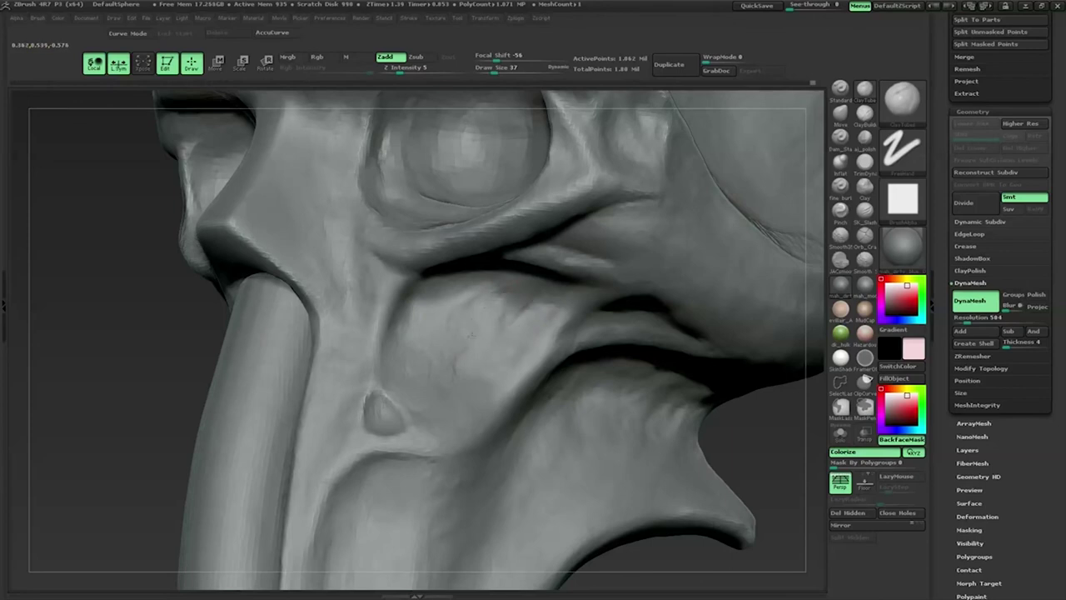
pyautogui.moveTo(117, 437); pyautogui.dragTo(507, 310)
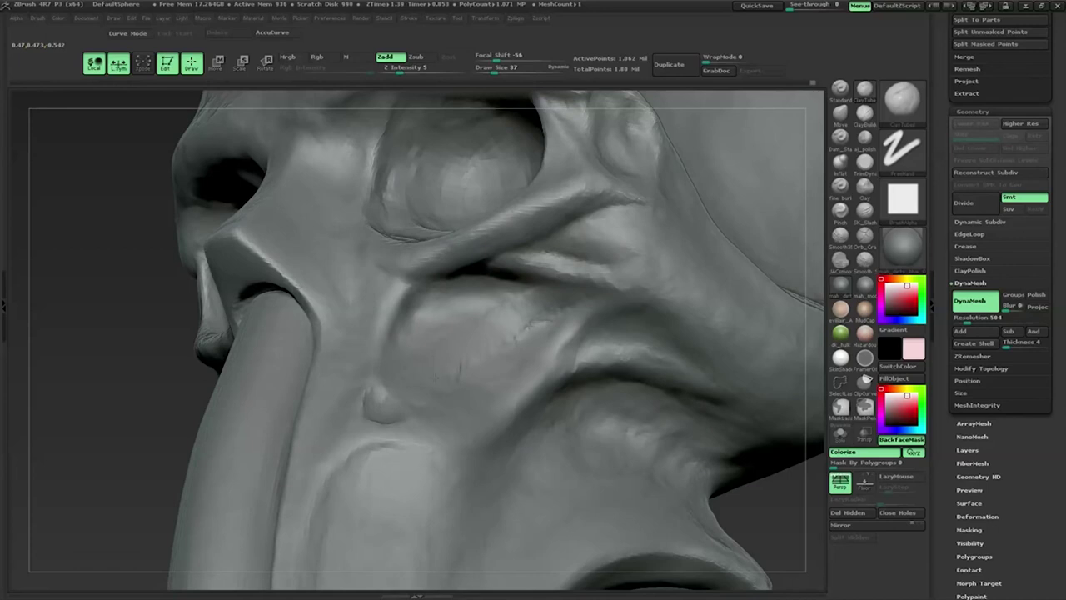
pyautogui.moveTo(504, 308); pyautogui.dragTo(571, 296)
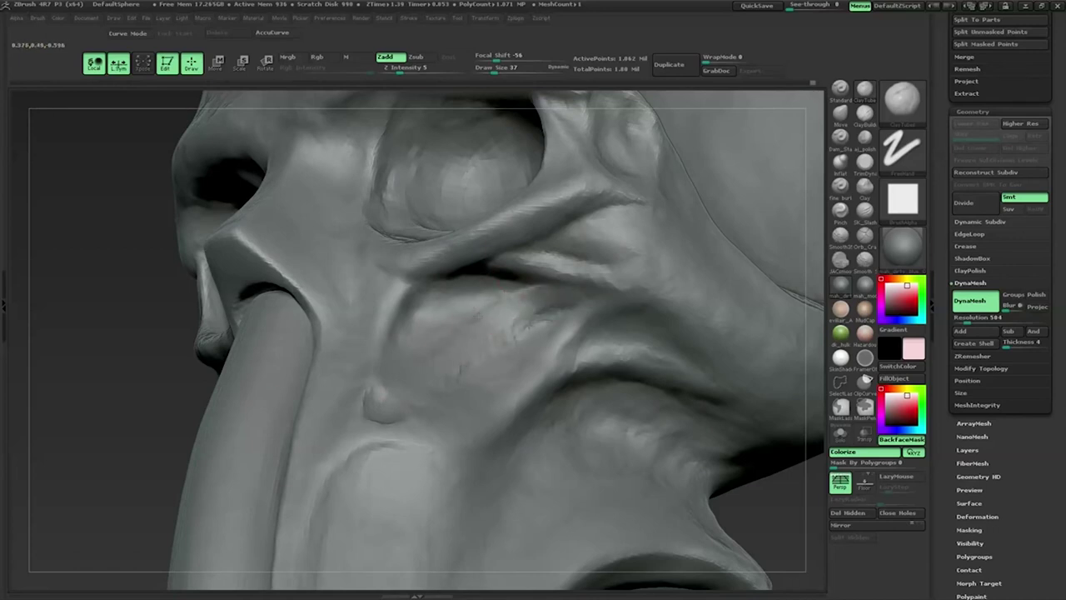
# Step: Orbit around the cheek, eye socket and nose bump, ending on a front view of the skull
pyautogui.moveTo(109, 445); pyautogui.dragTo(383, 393)
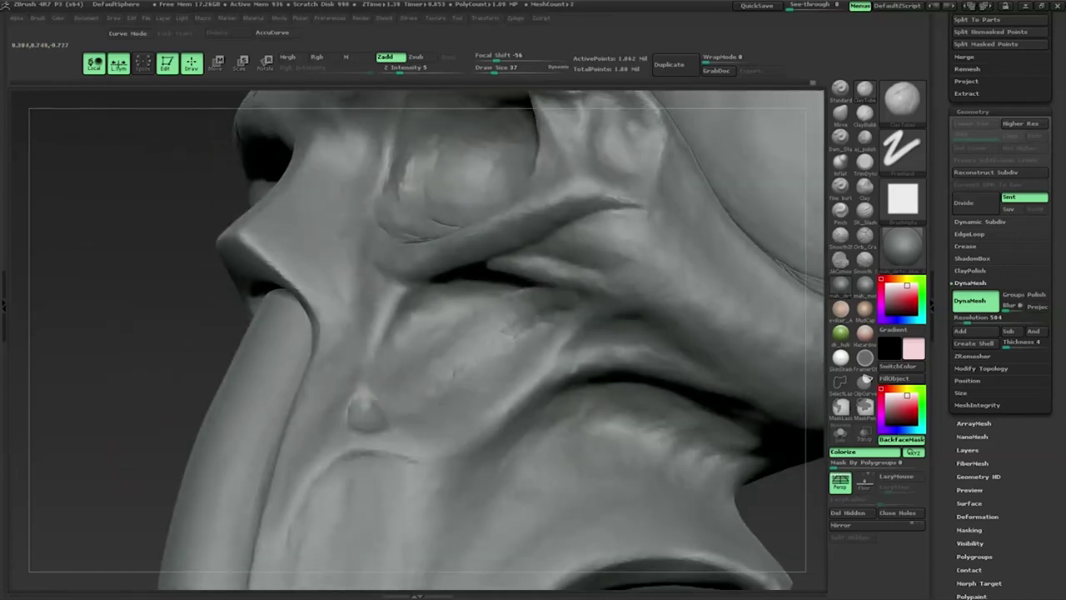
pyautogui.moveTo(125, 449); pyautogui.dragTo(250, 416)
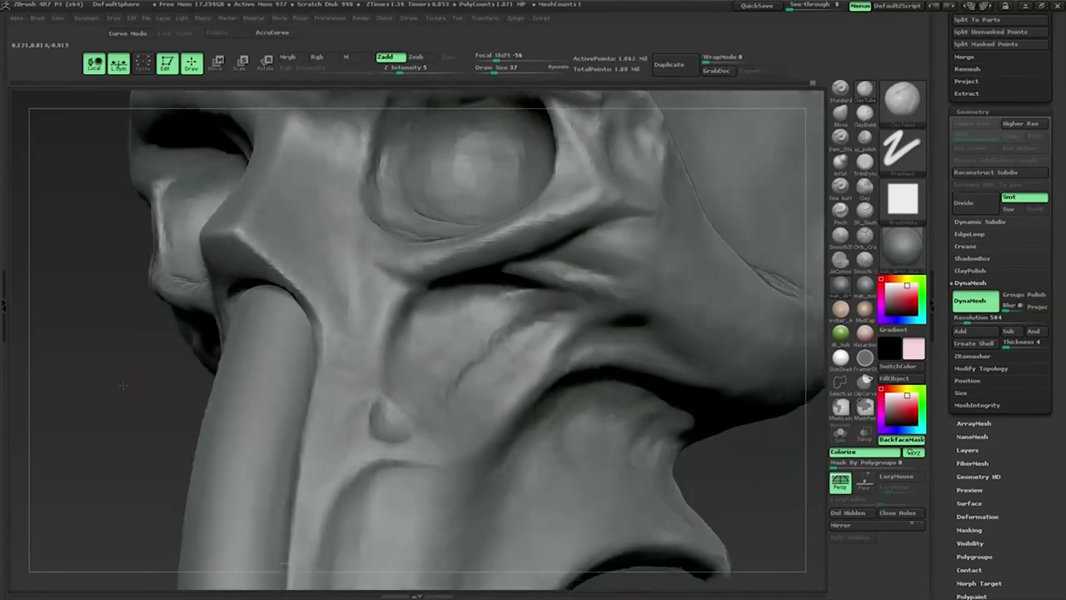
pyautogui.moveTo(499, 309); pyautogui.dragTo(518, 314)
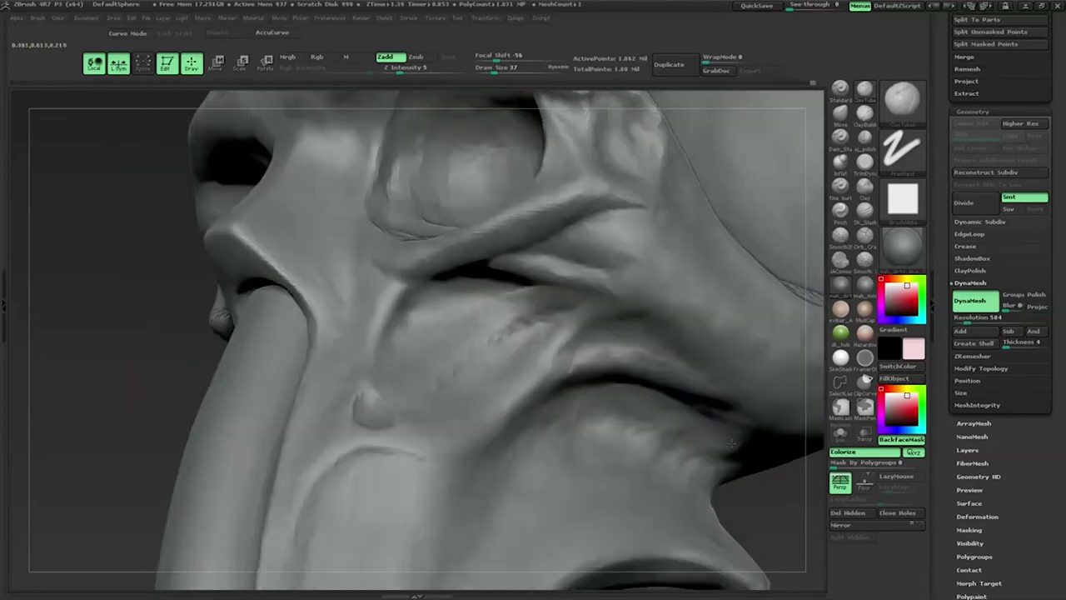
pyautogui.moveTo(466, 361); pyautogui.dragTo(507, 342)
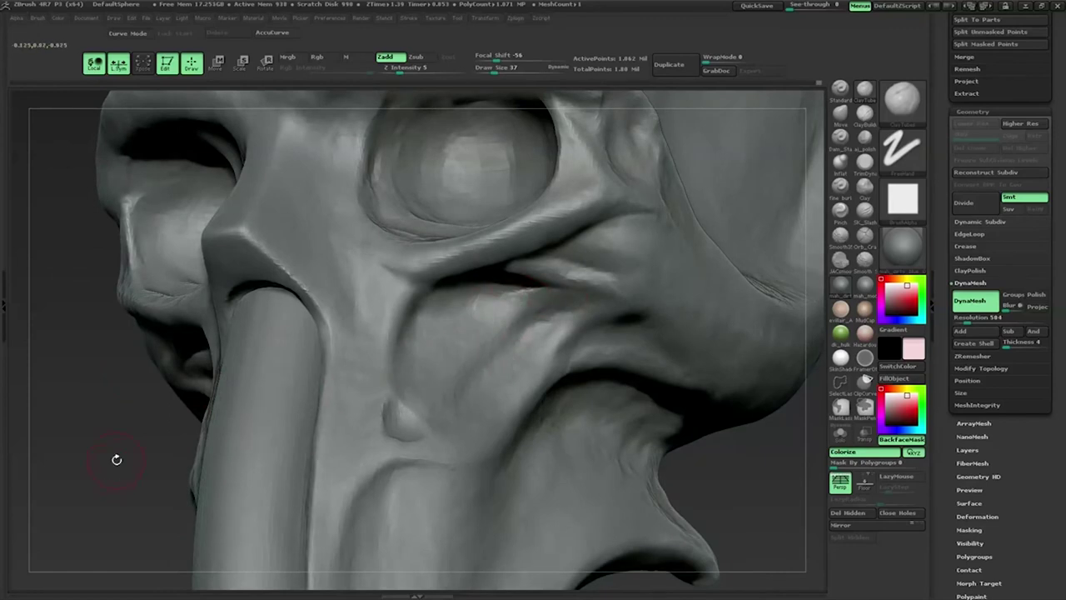
pyautogui.moveTo(115, 460); pyautogui.dragTo(393, 376)
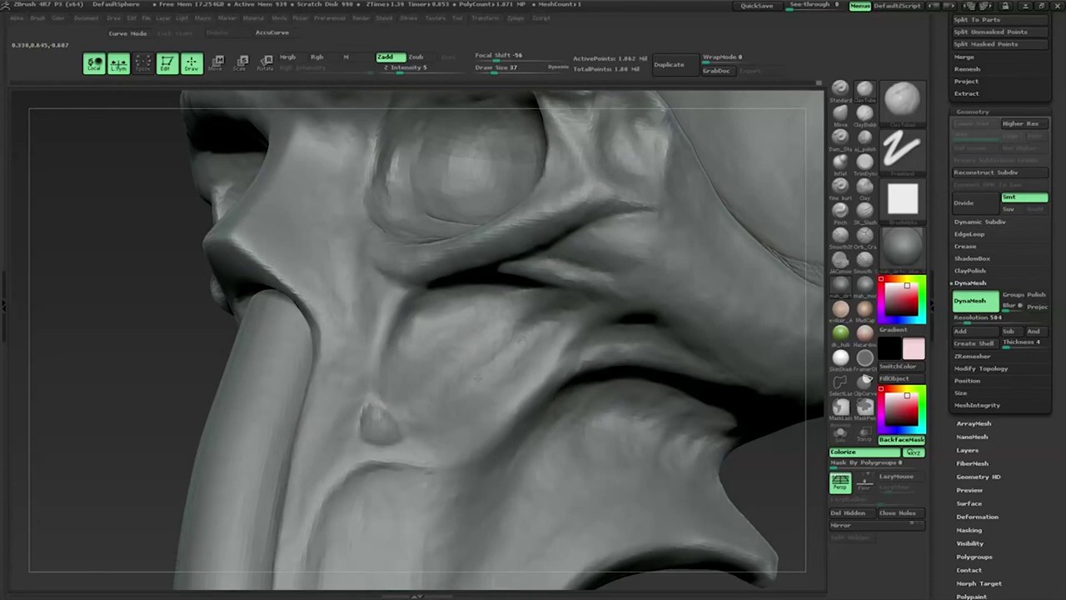
pyautogui.moveTo(200, 349); pyautogui.dragTo(275, 317)
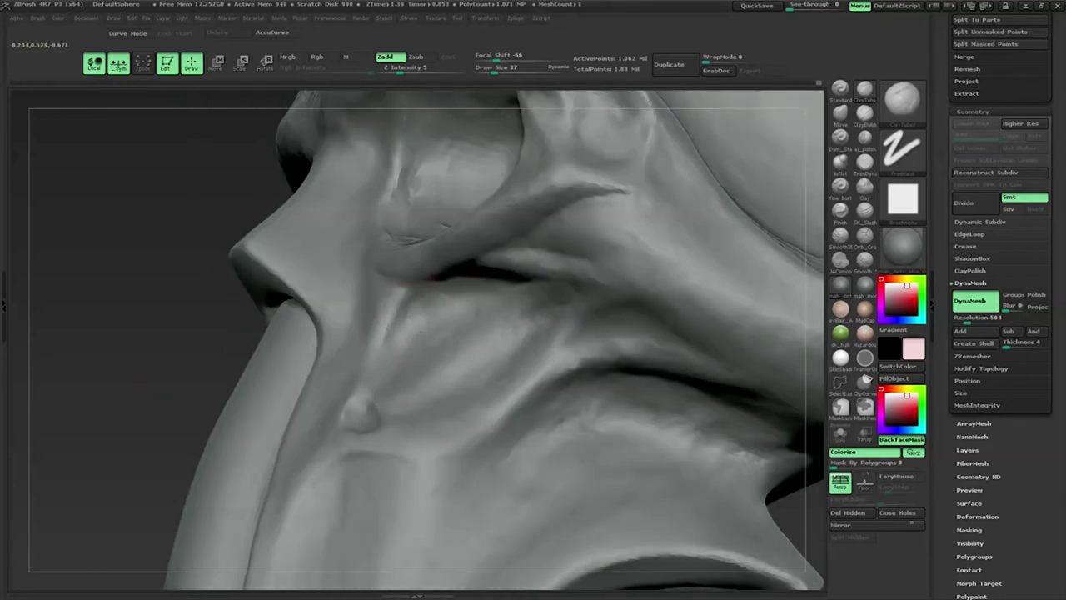
pyautogui.moveTo(153, 397); pyautogui.dragTo(200, 358)
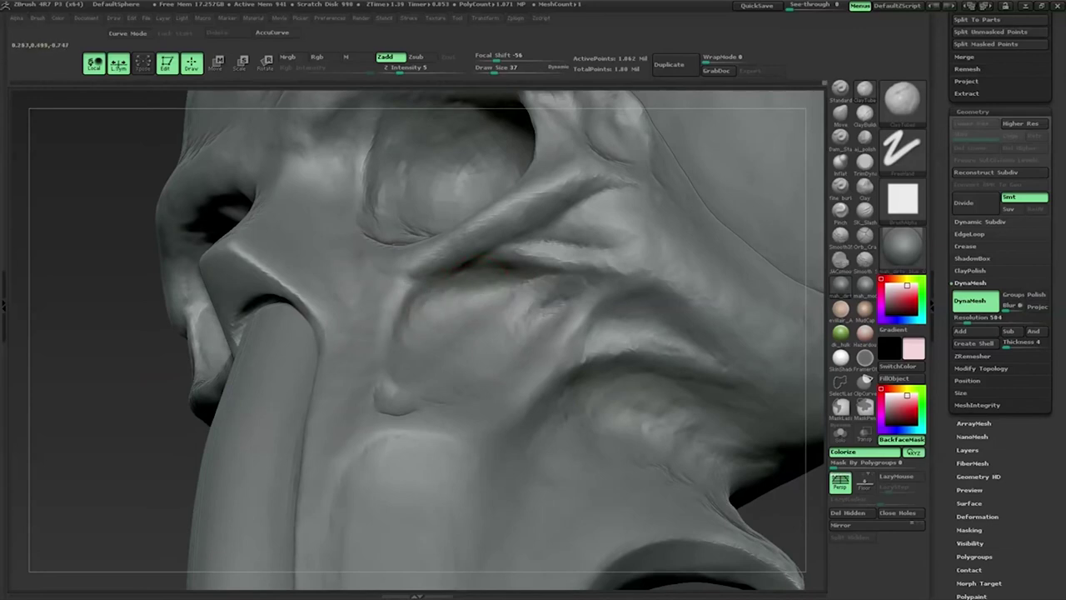
pyautogui.moveTo(218, 383); pyautogui.dragTo(409, 350)
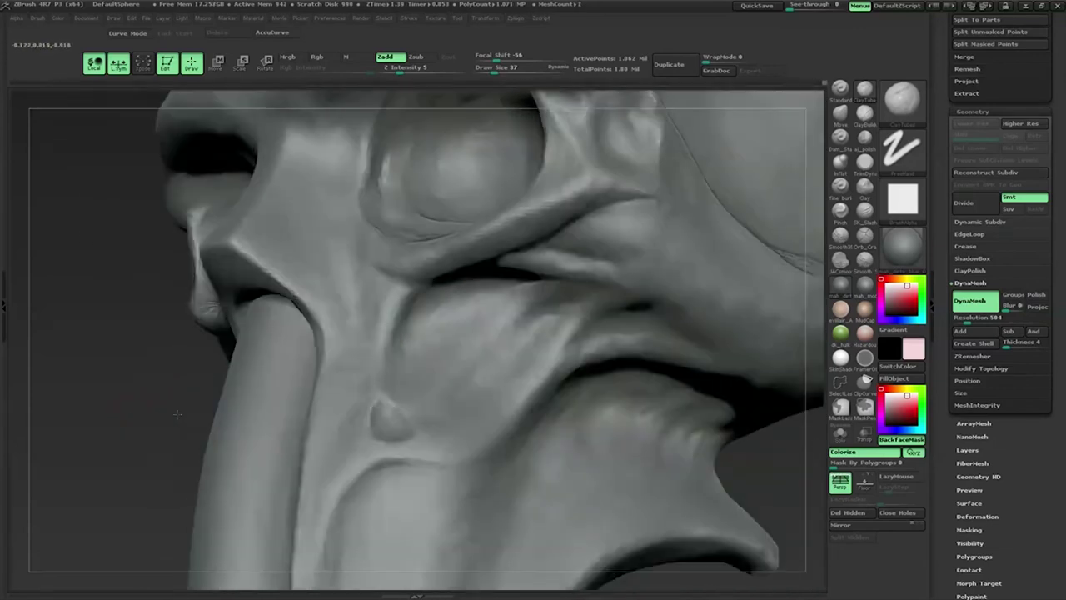
pyautogui.moveTo(176, 413); pyautogui.dragTo(309, 417)
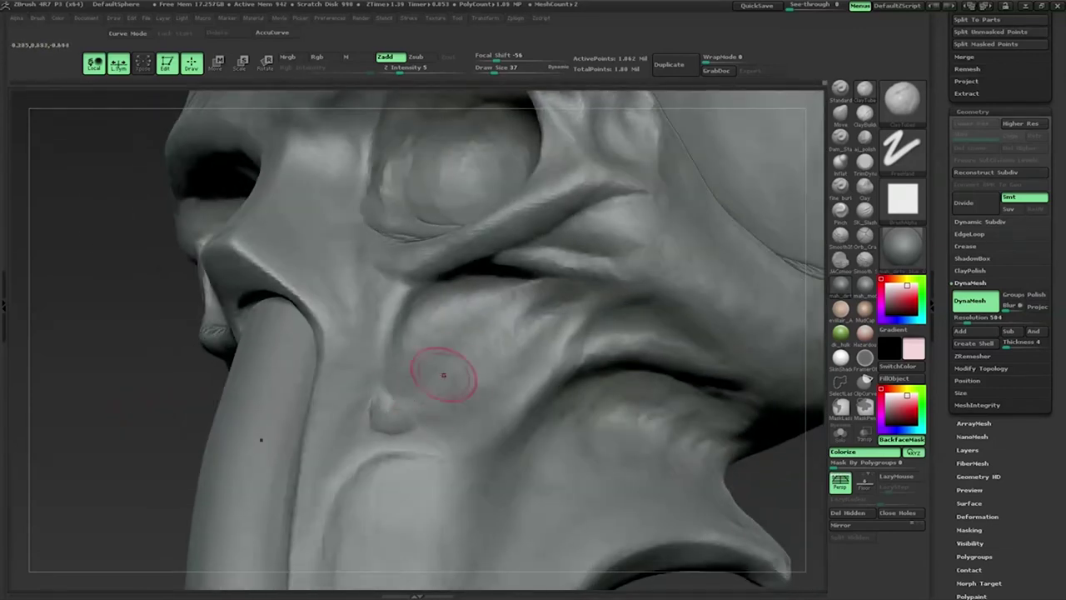
pyautogui.moveTo(466, 356); pyautogui.dragTo(500, 297)
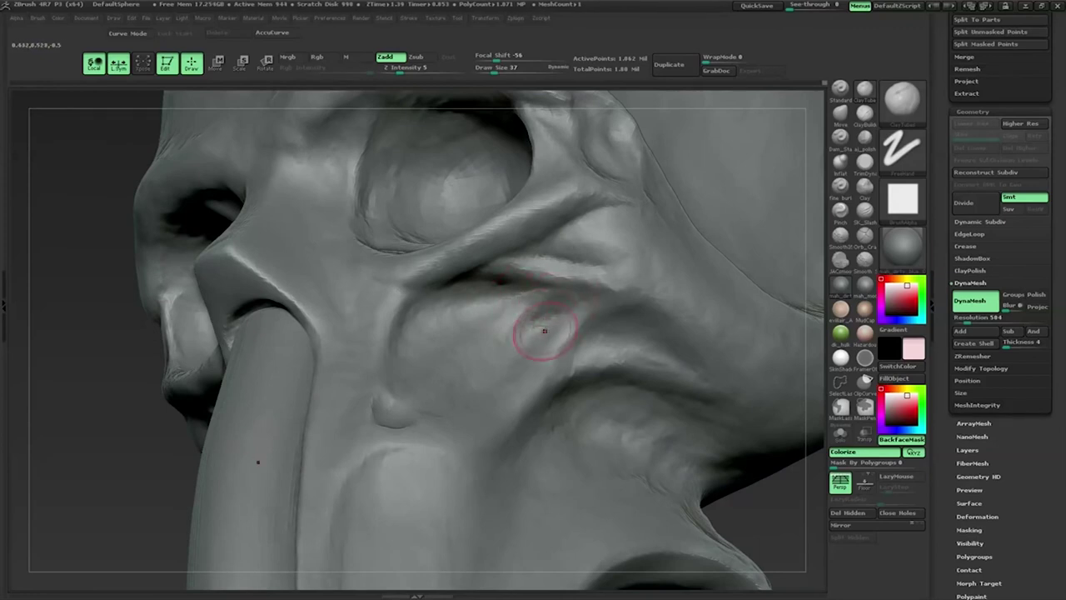
pyautogui.moveTo(288, 408)
pyautogui.mouseDown()
pyautogui.moveTo(352, 409)
pyautogui.moveTo(205, 435)
pyautogui.moveTo(233, 458)
pyautogui.moveTo(655, 340)
pyautogui.moveTo(632, 304)
pyautogui.mouseUp()
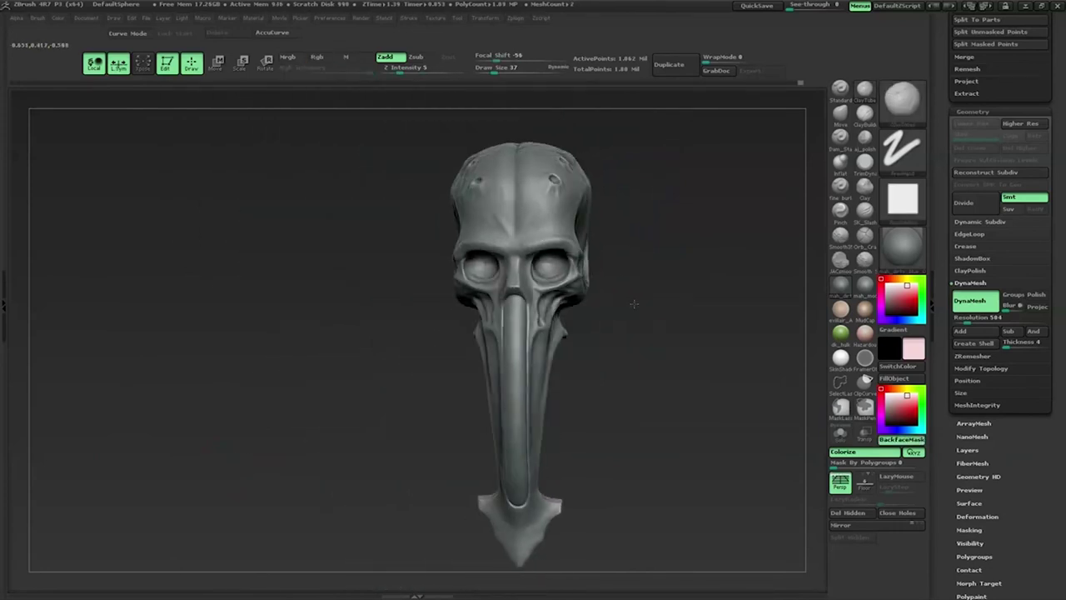